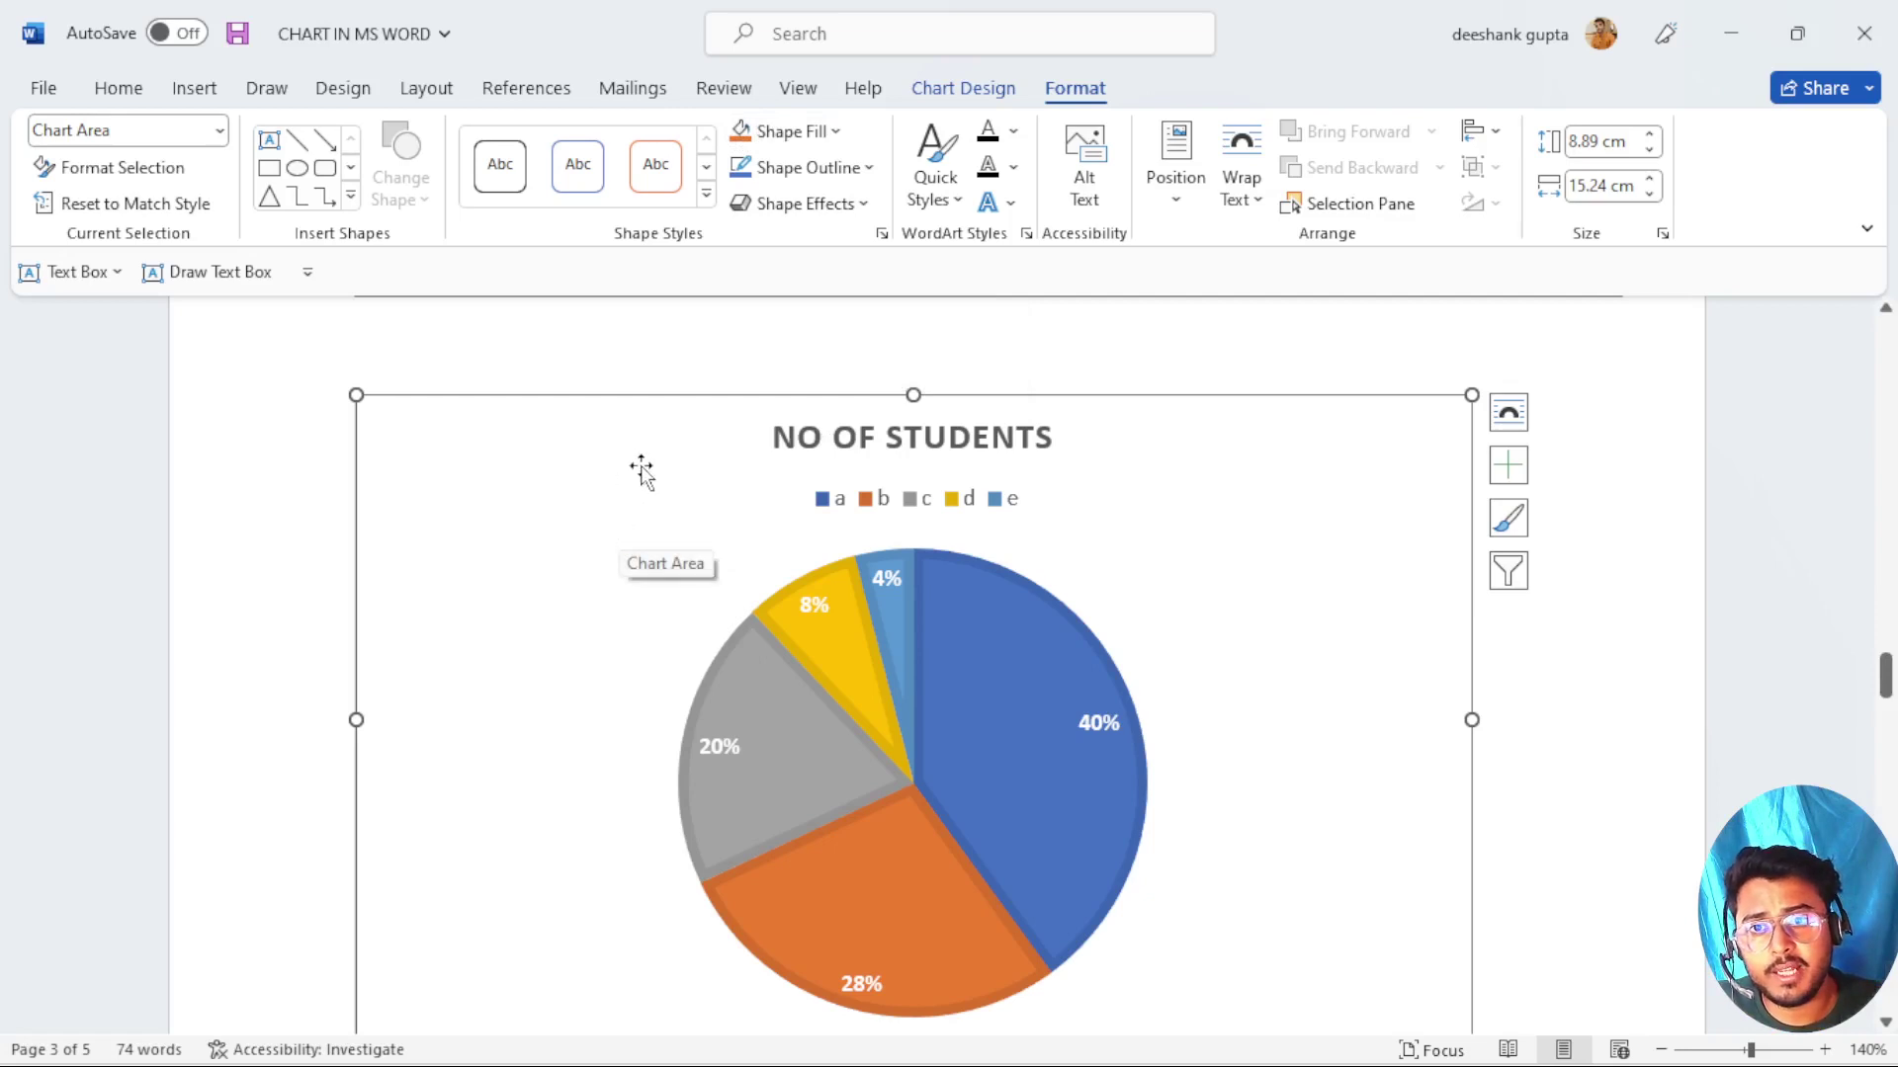
# Preview theme fill colors on the chart area and on the pie series without applying any.
pyautogui.click(1001, 662)
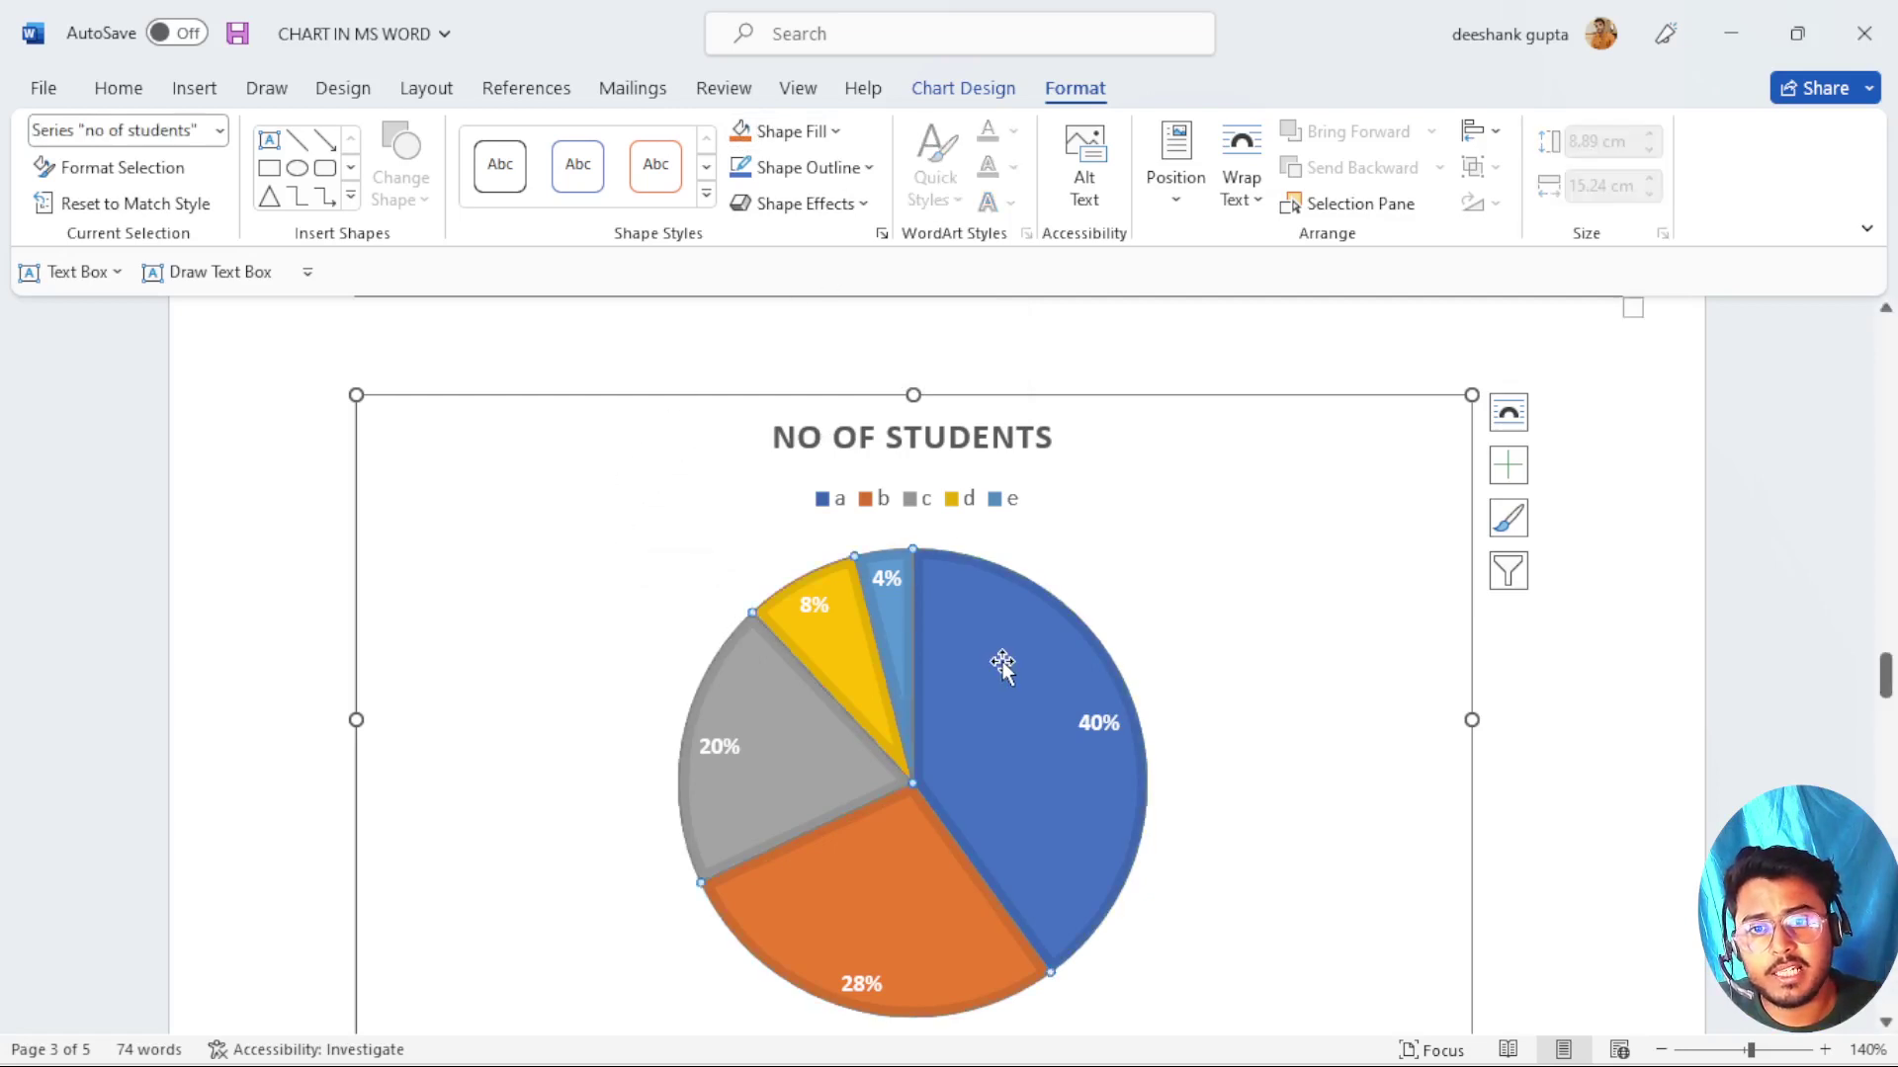
pyautogui.click(1041, 487)
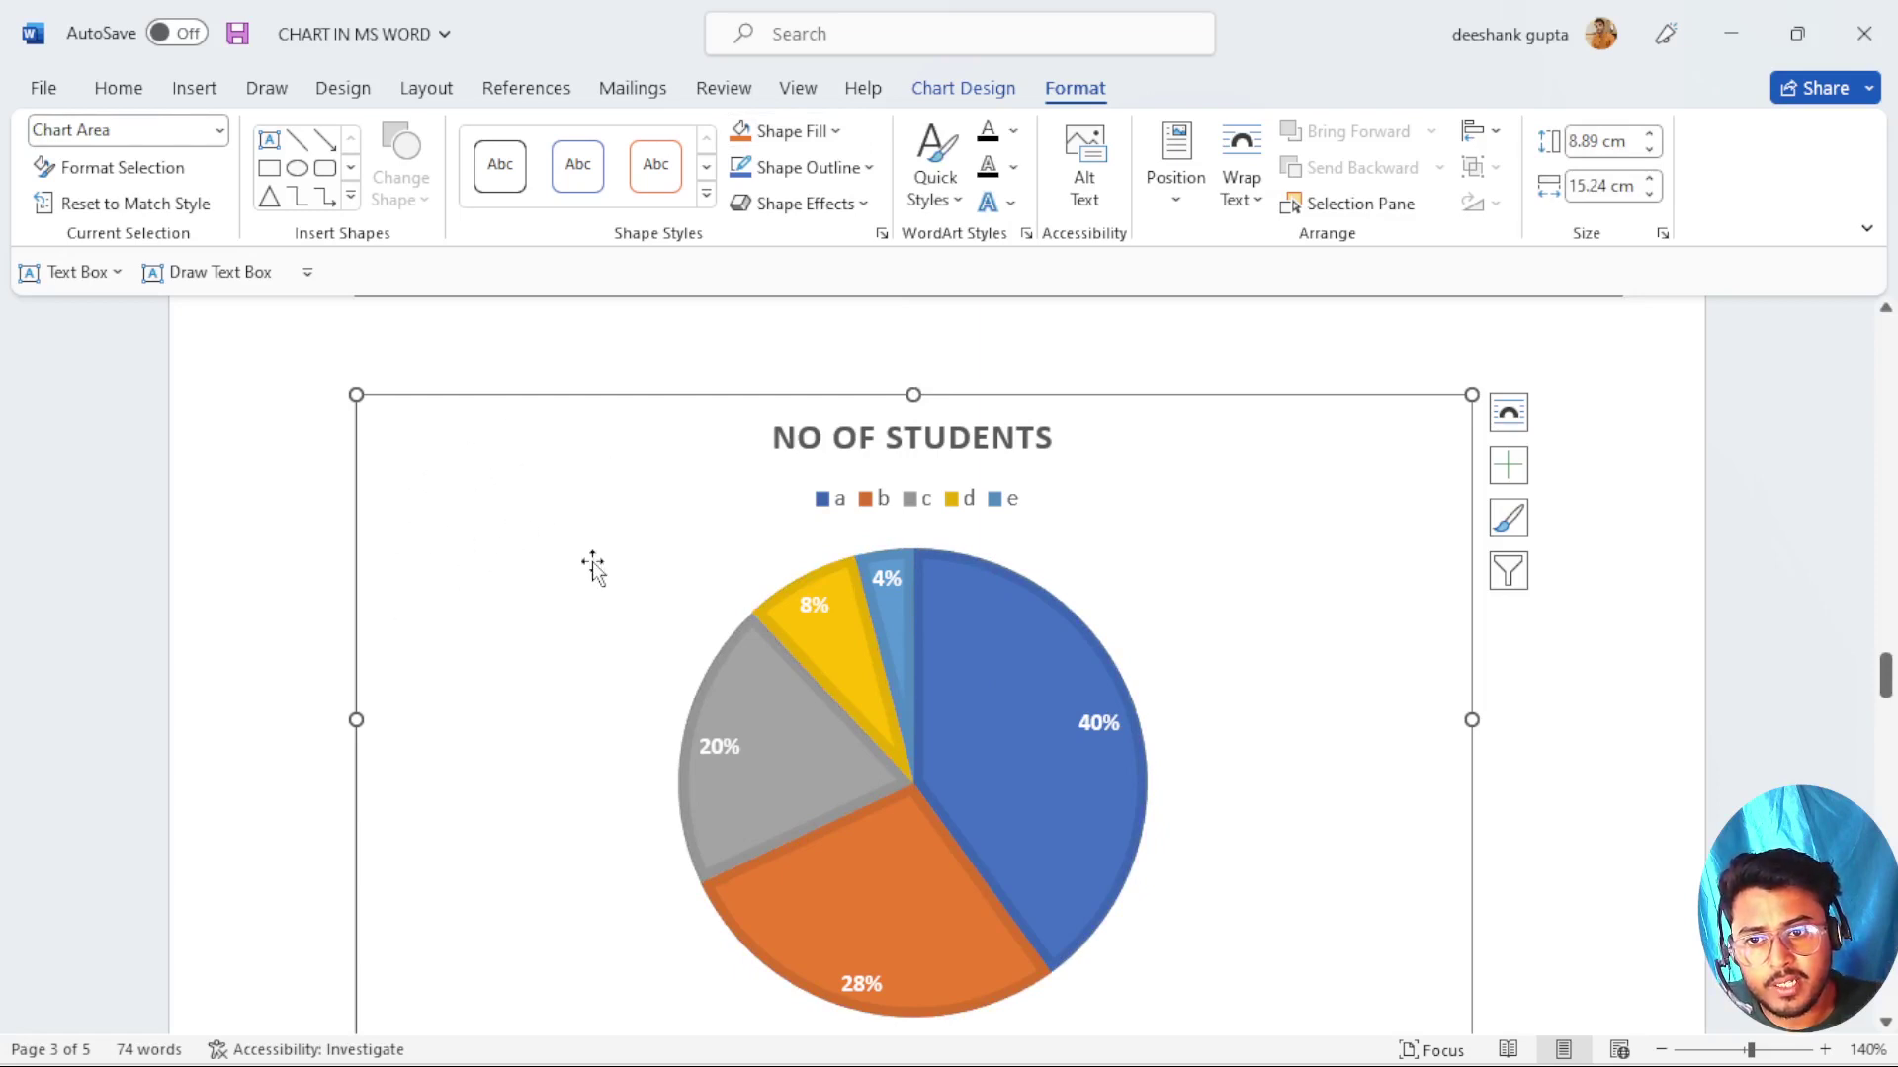
pyautogui.click(833, 131)
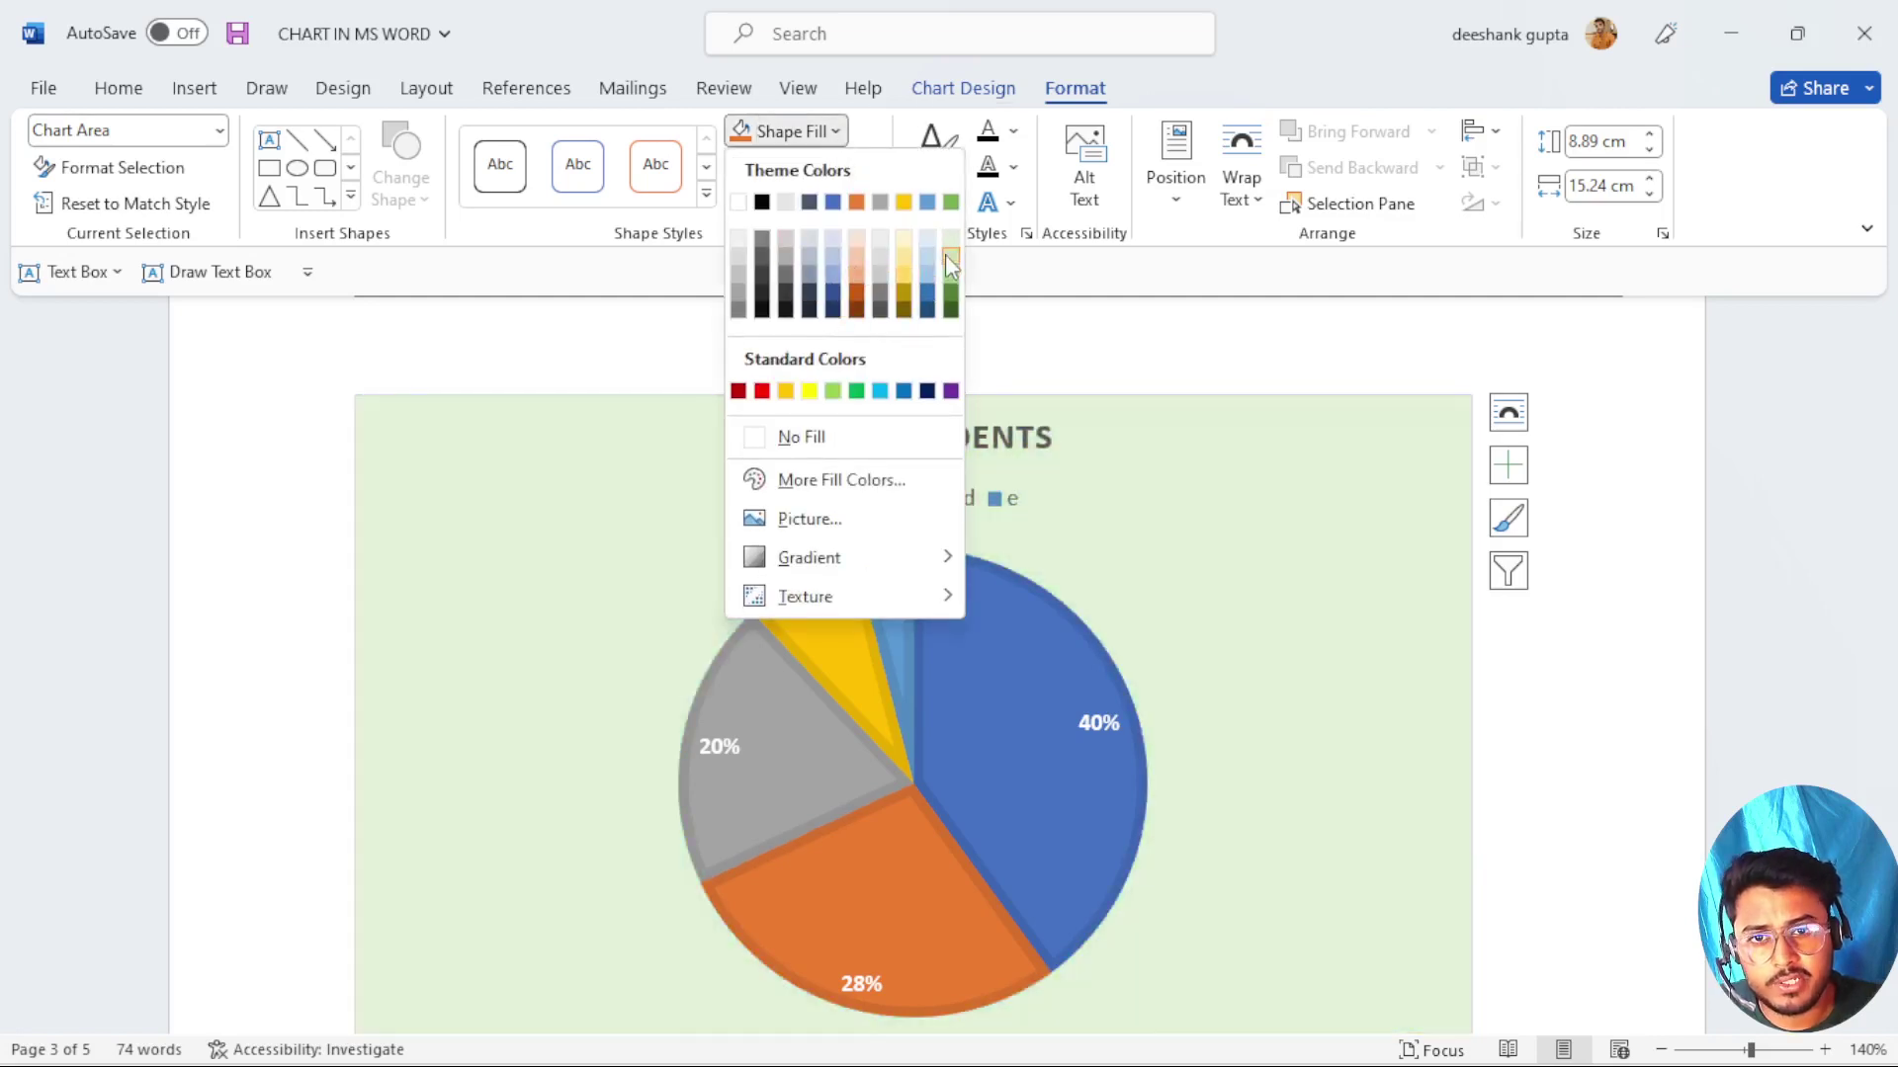
pyautogui.click(587, 564)
pyautogui.click(759, 715)
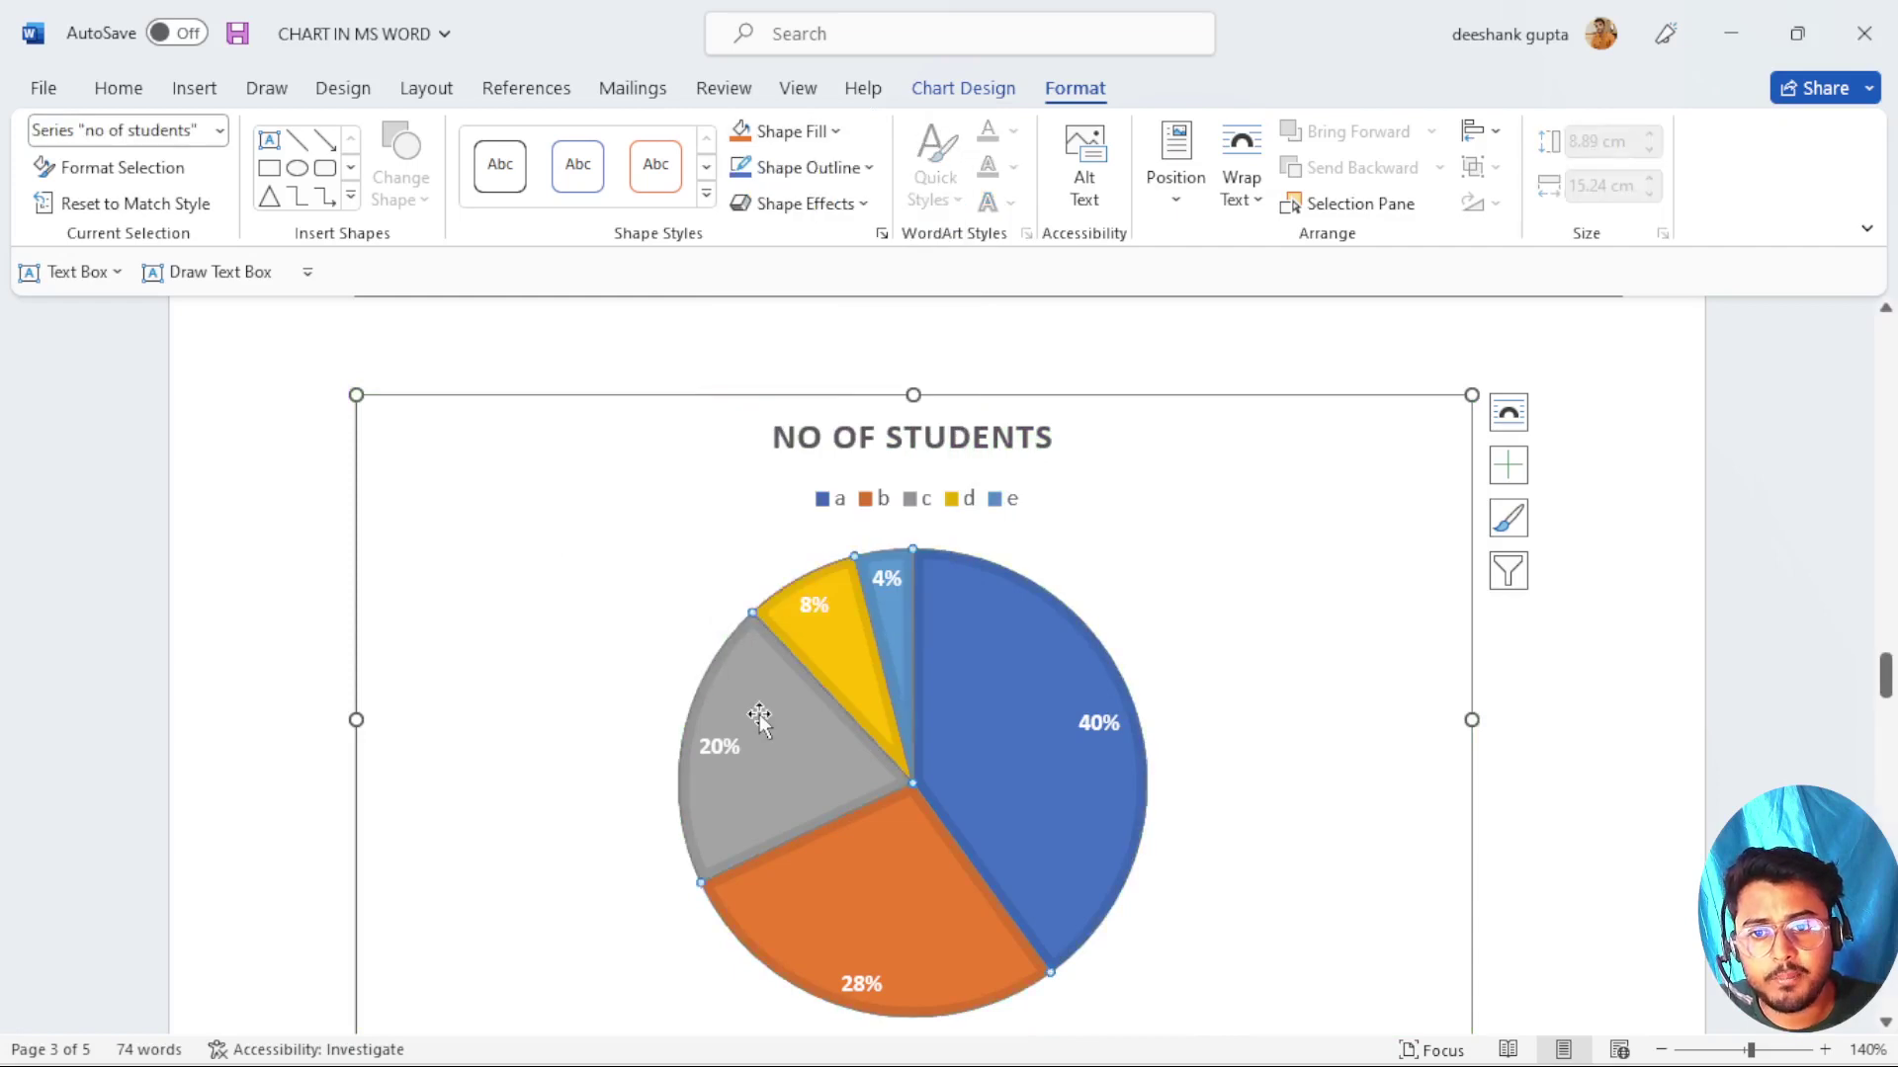
pyautogui.click(839, 133)
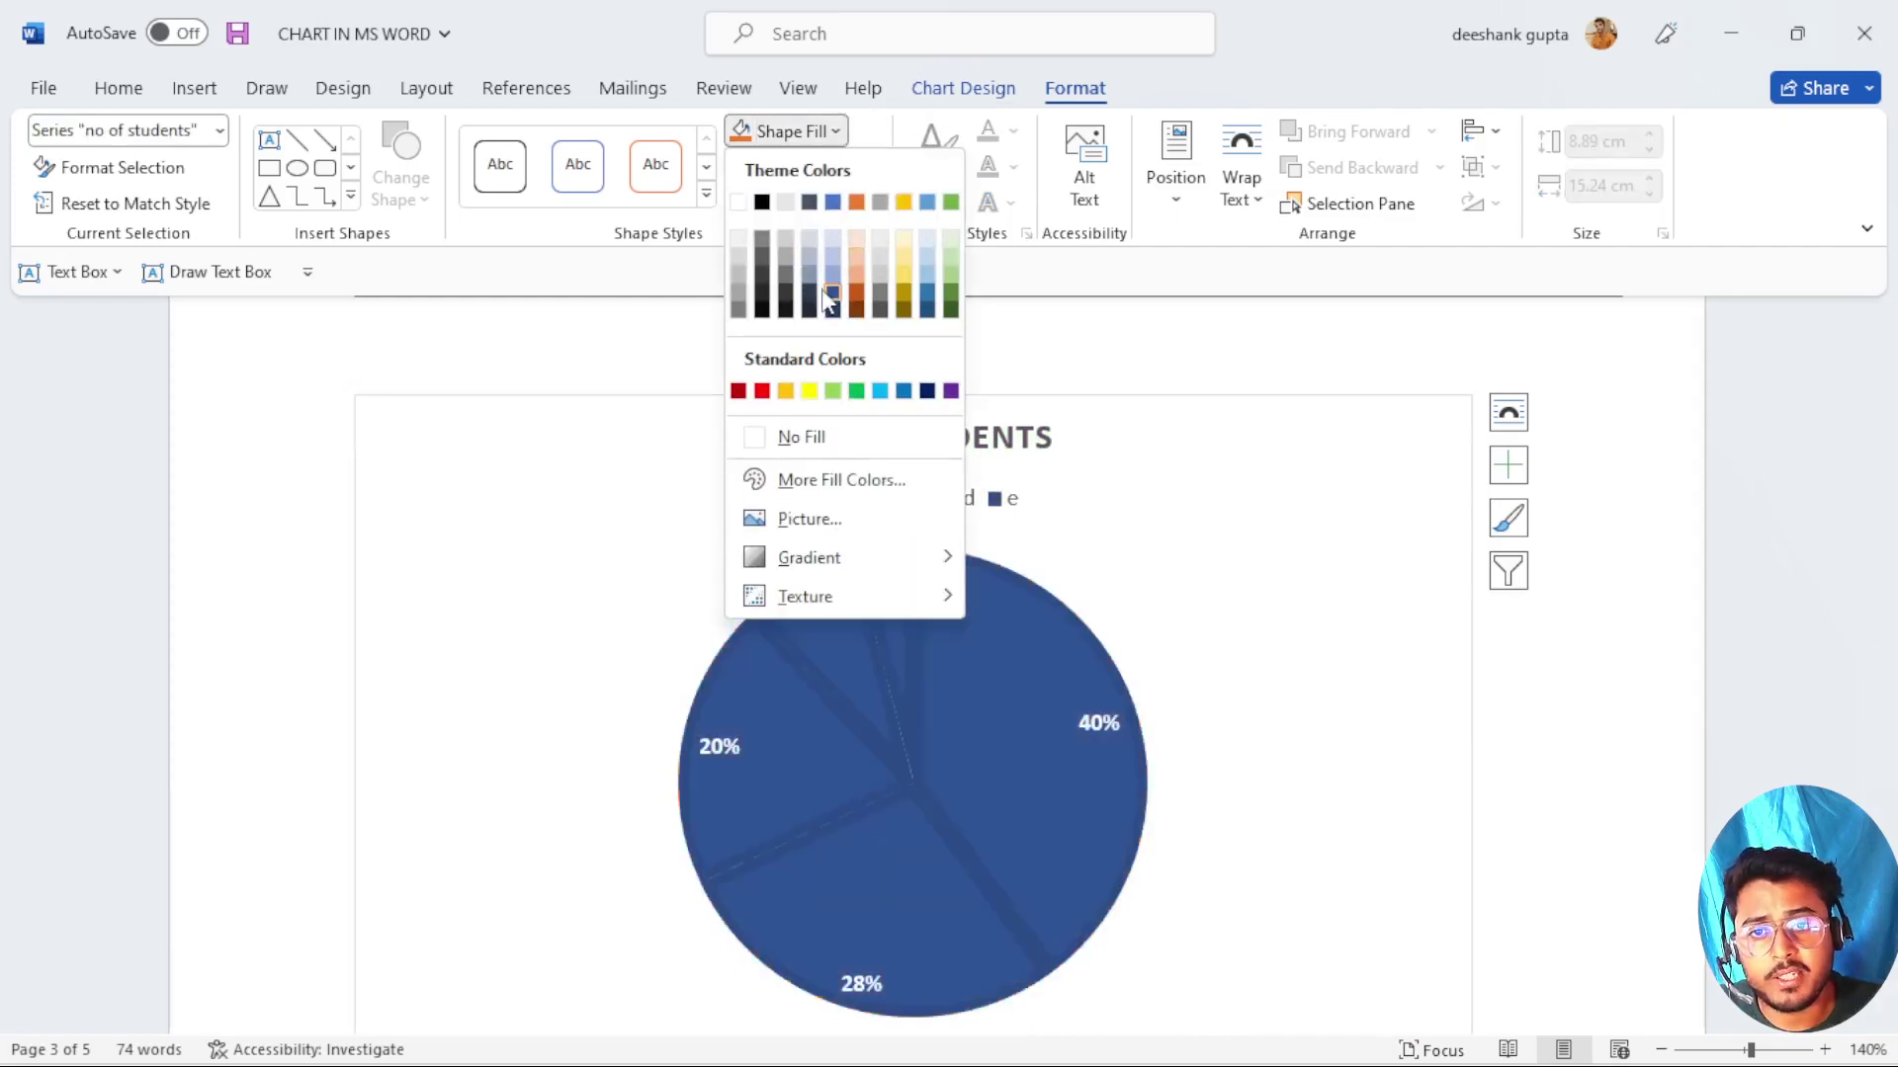
pyautogui.click(541, 502)
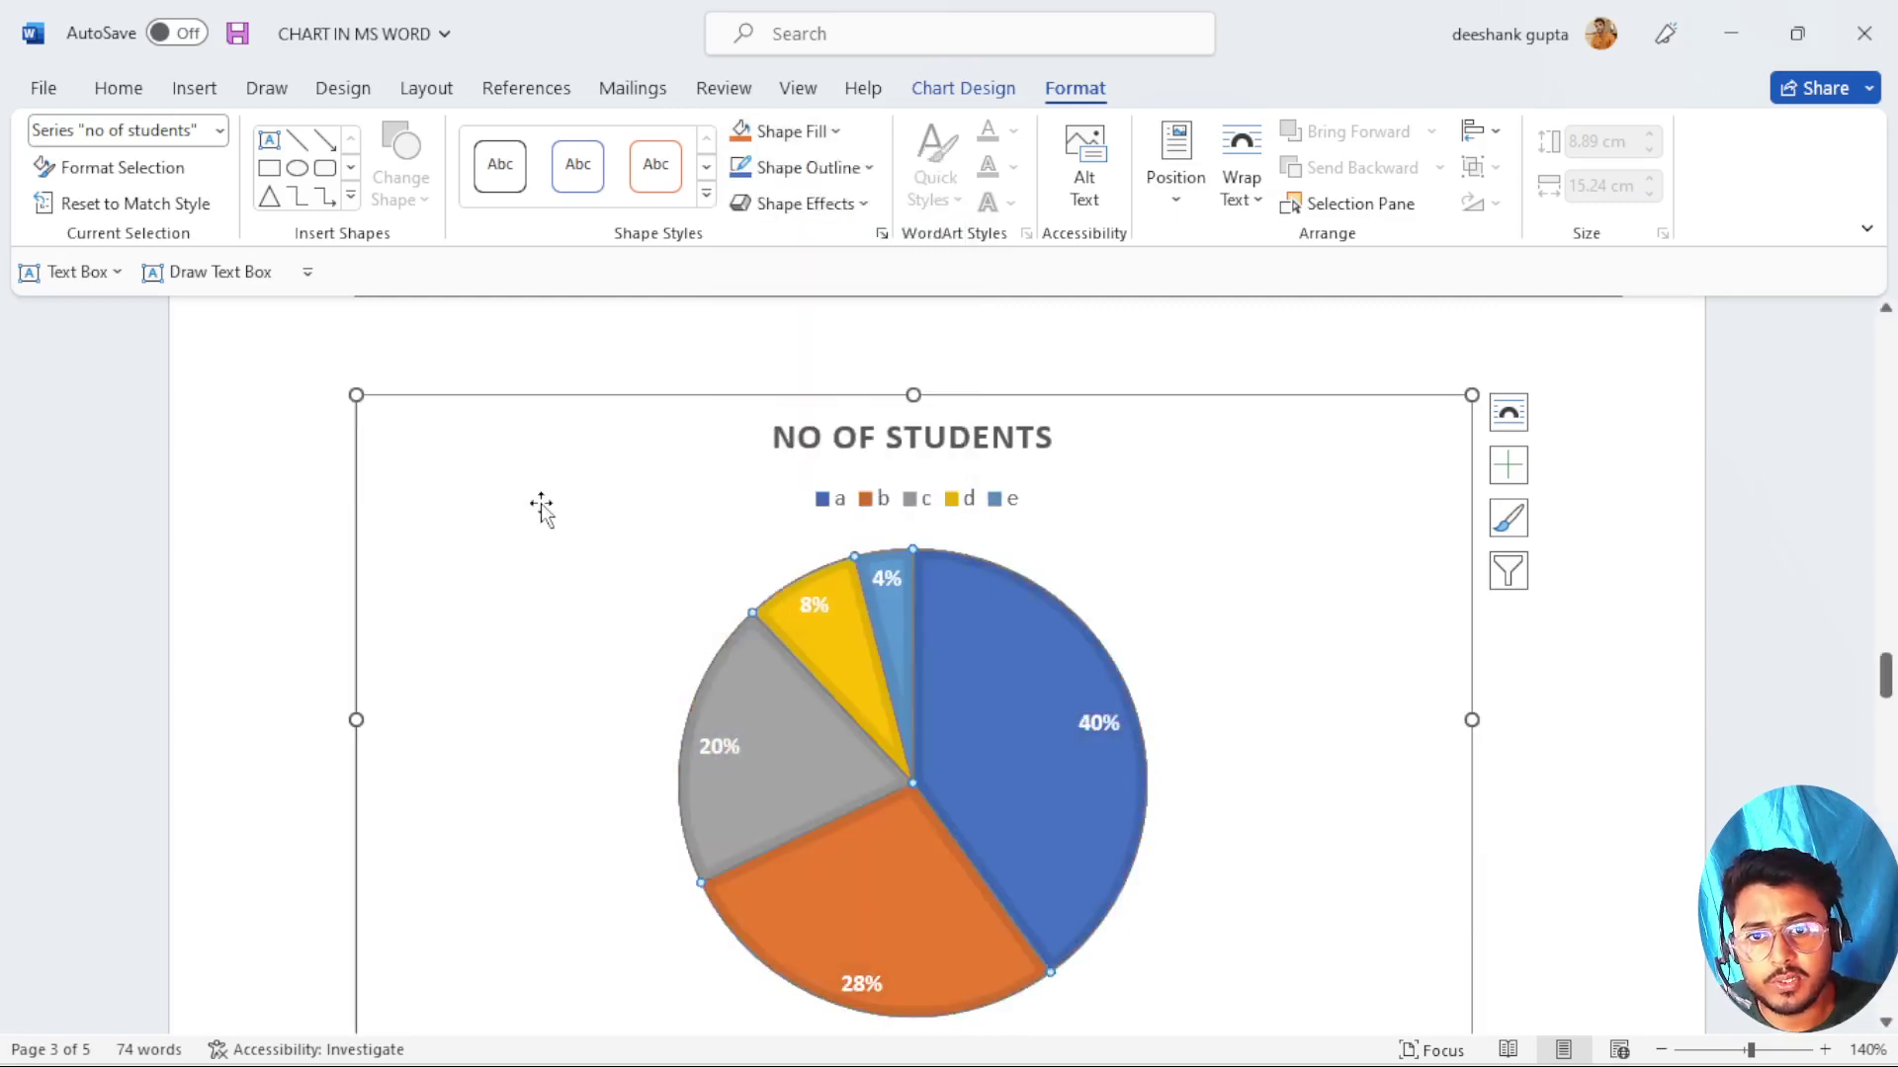
# Set the outline weight of the pie series to 4½ pt.
pyautogui.click(868, 169)
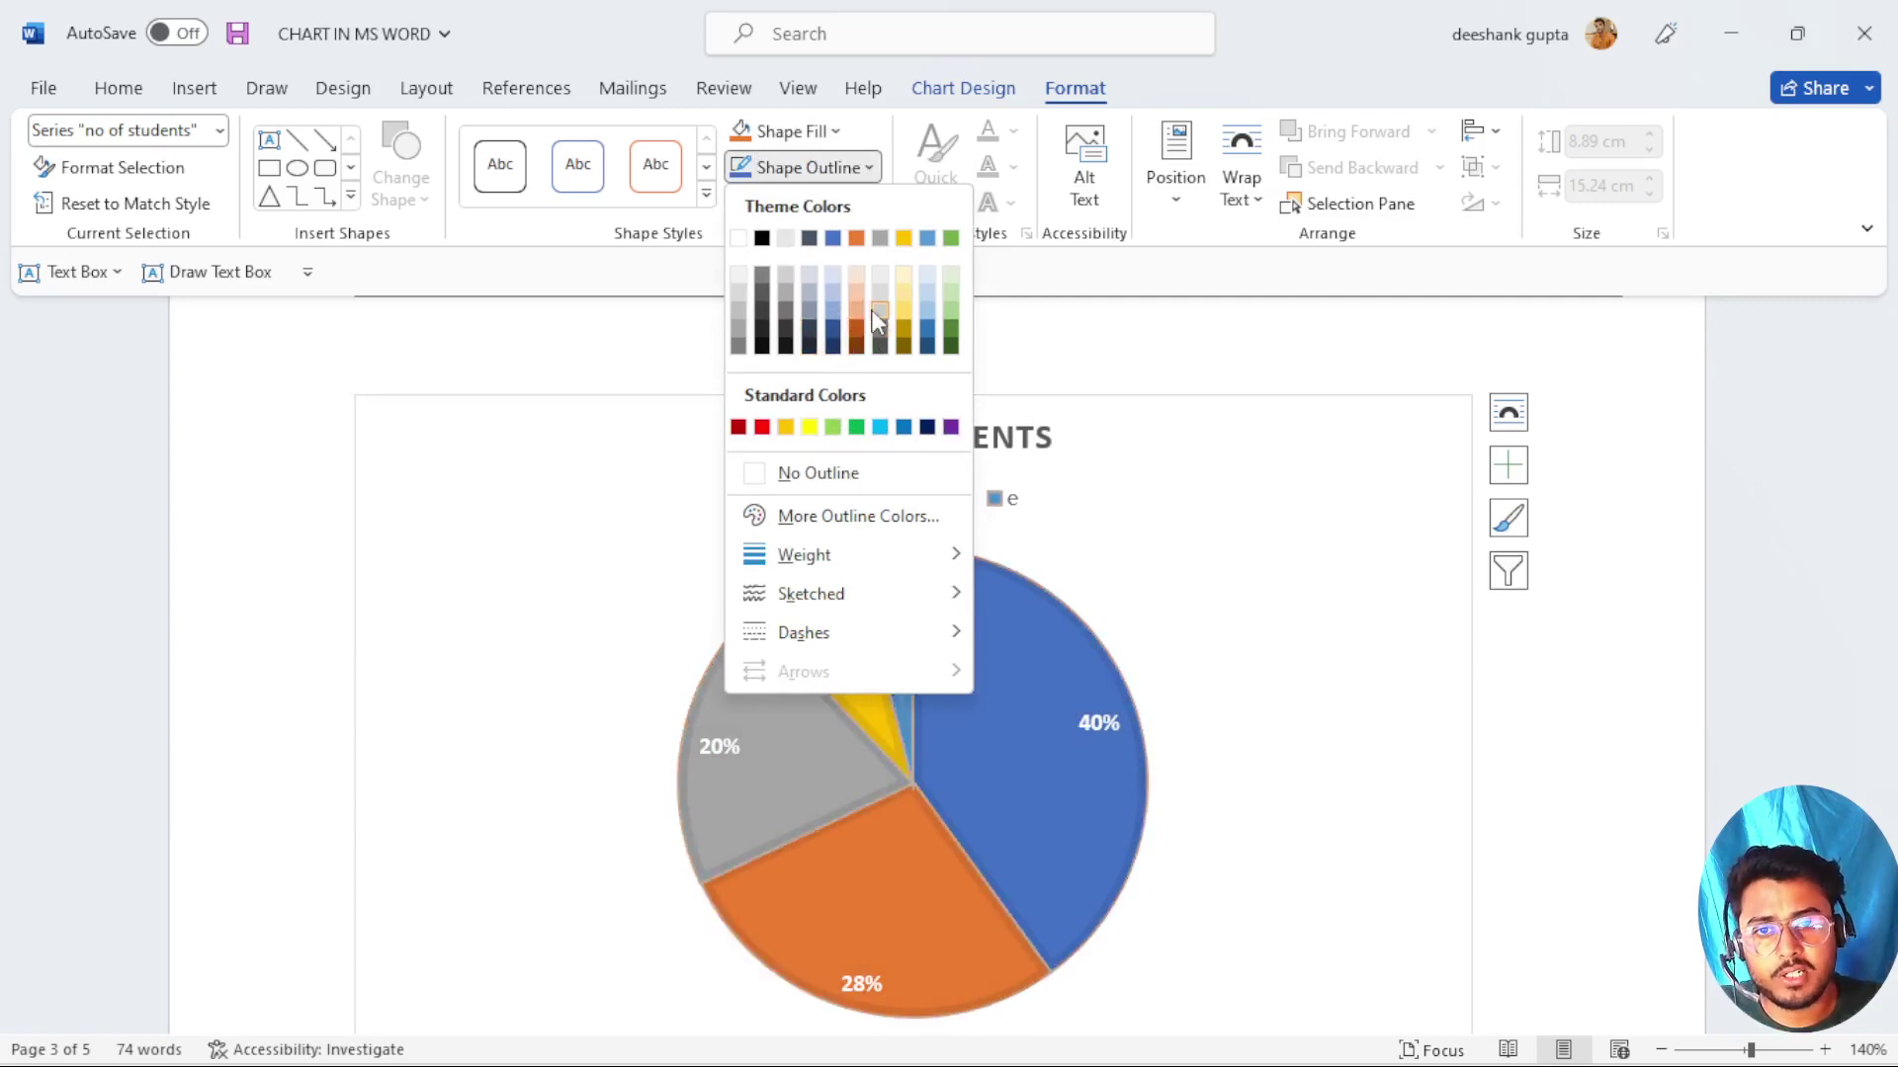
pyautogui.moveTo(827, 554)
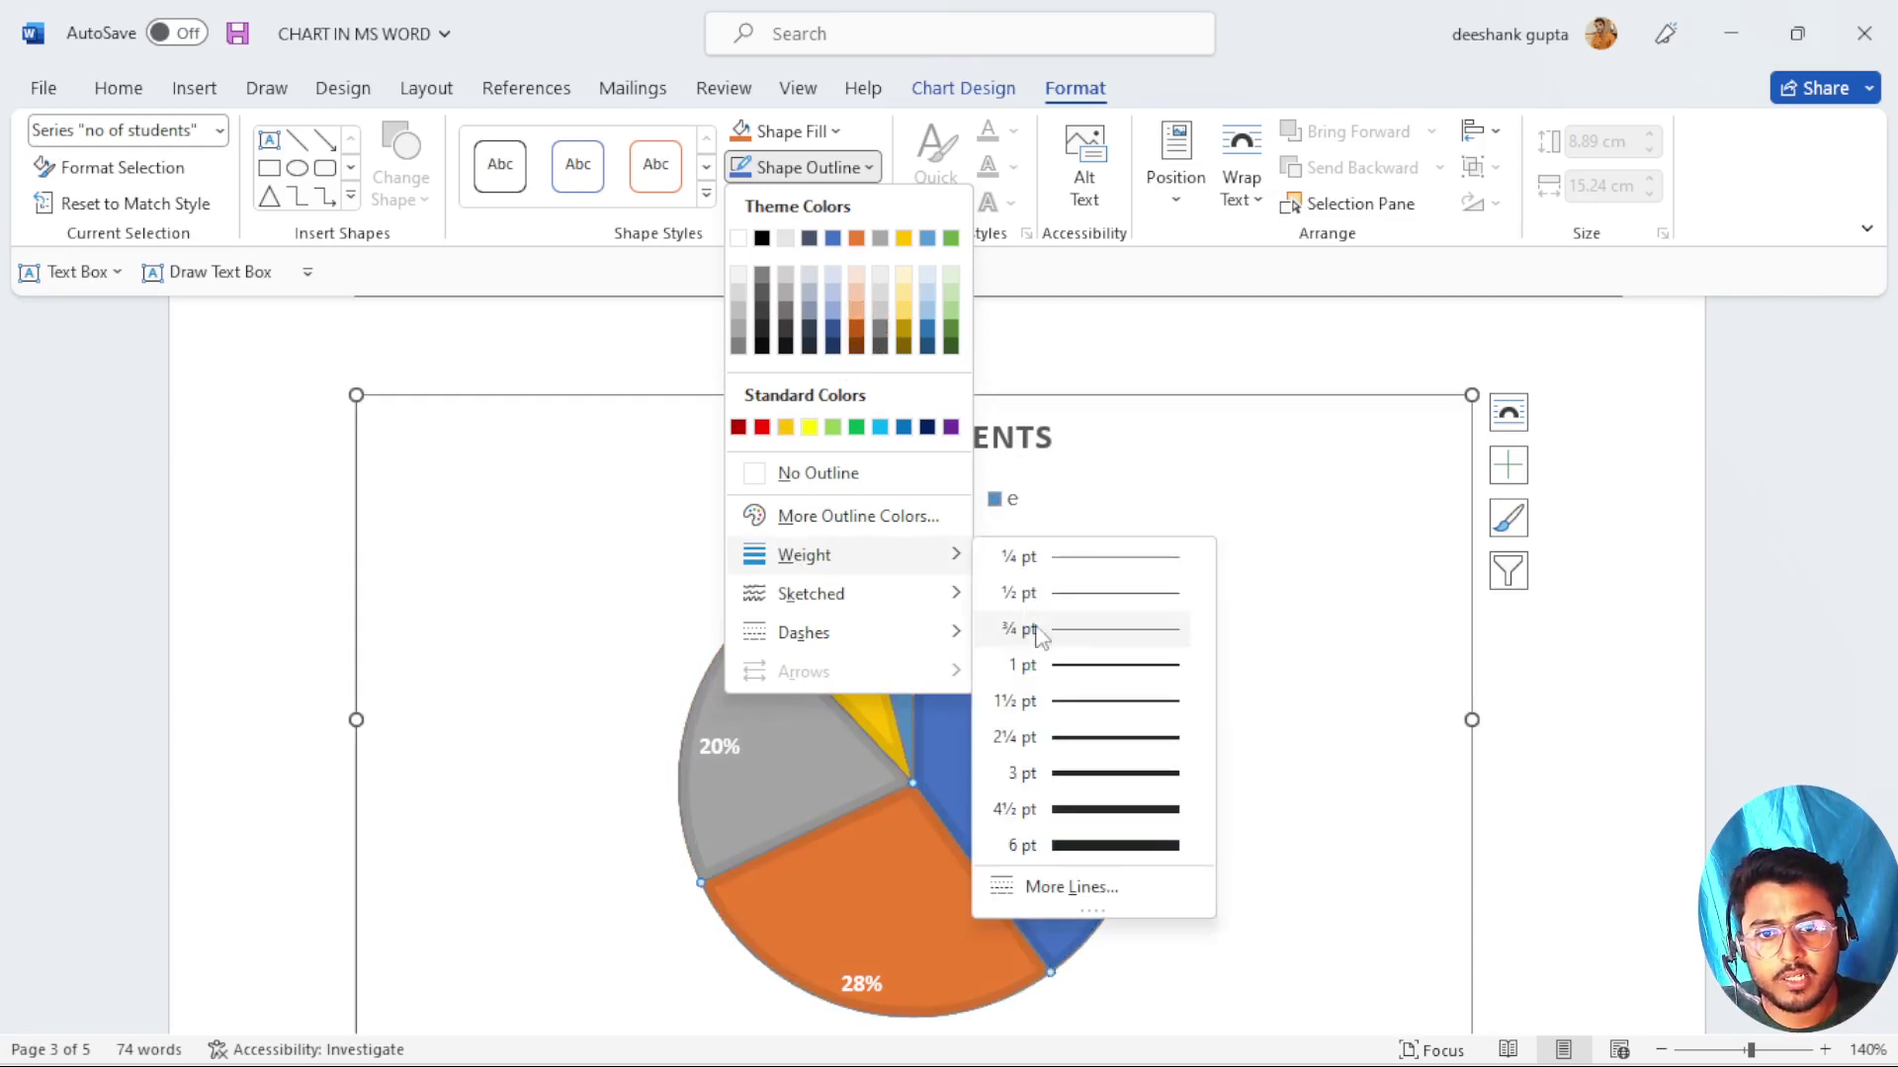
pyautogui.click(1117, 810)
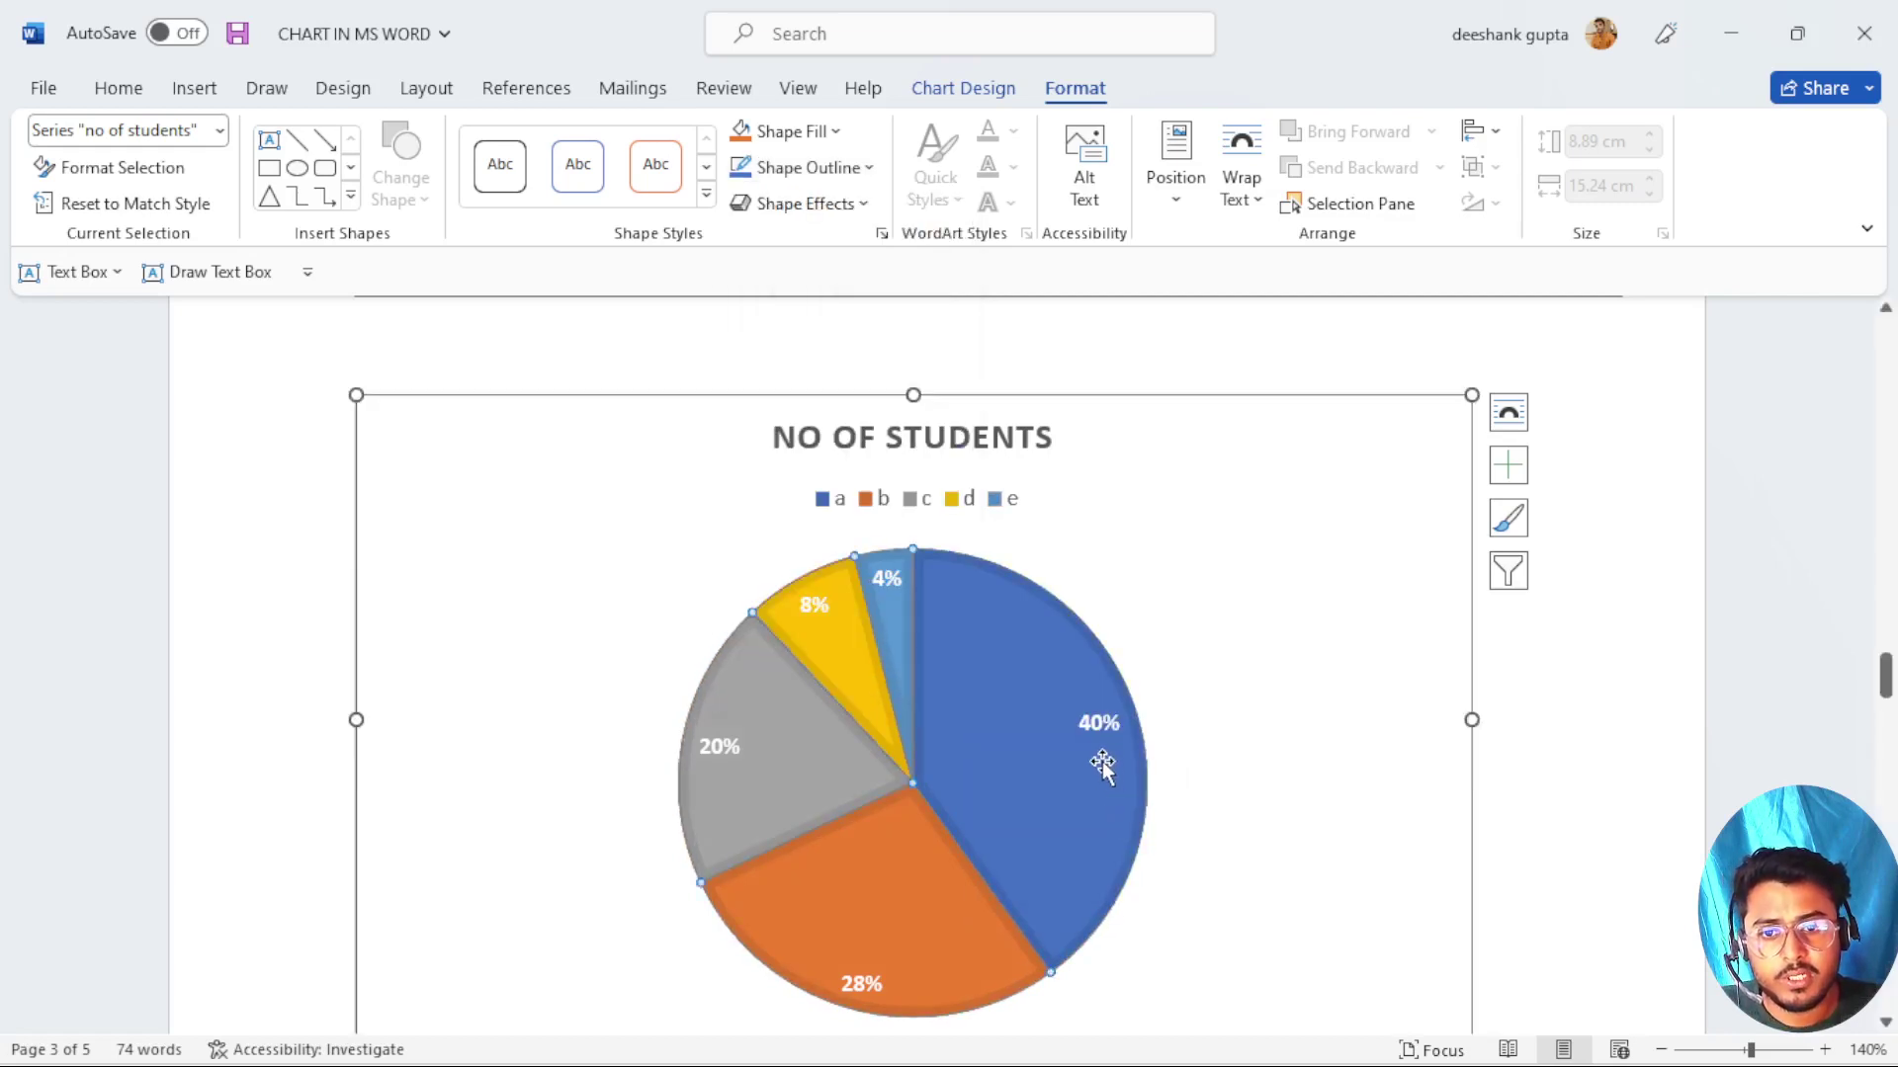
# Preview outline colors on the pie series and review the available shape effects categories.
pyautogui.click(813, 168)
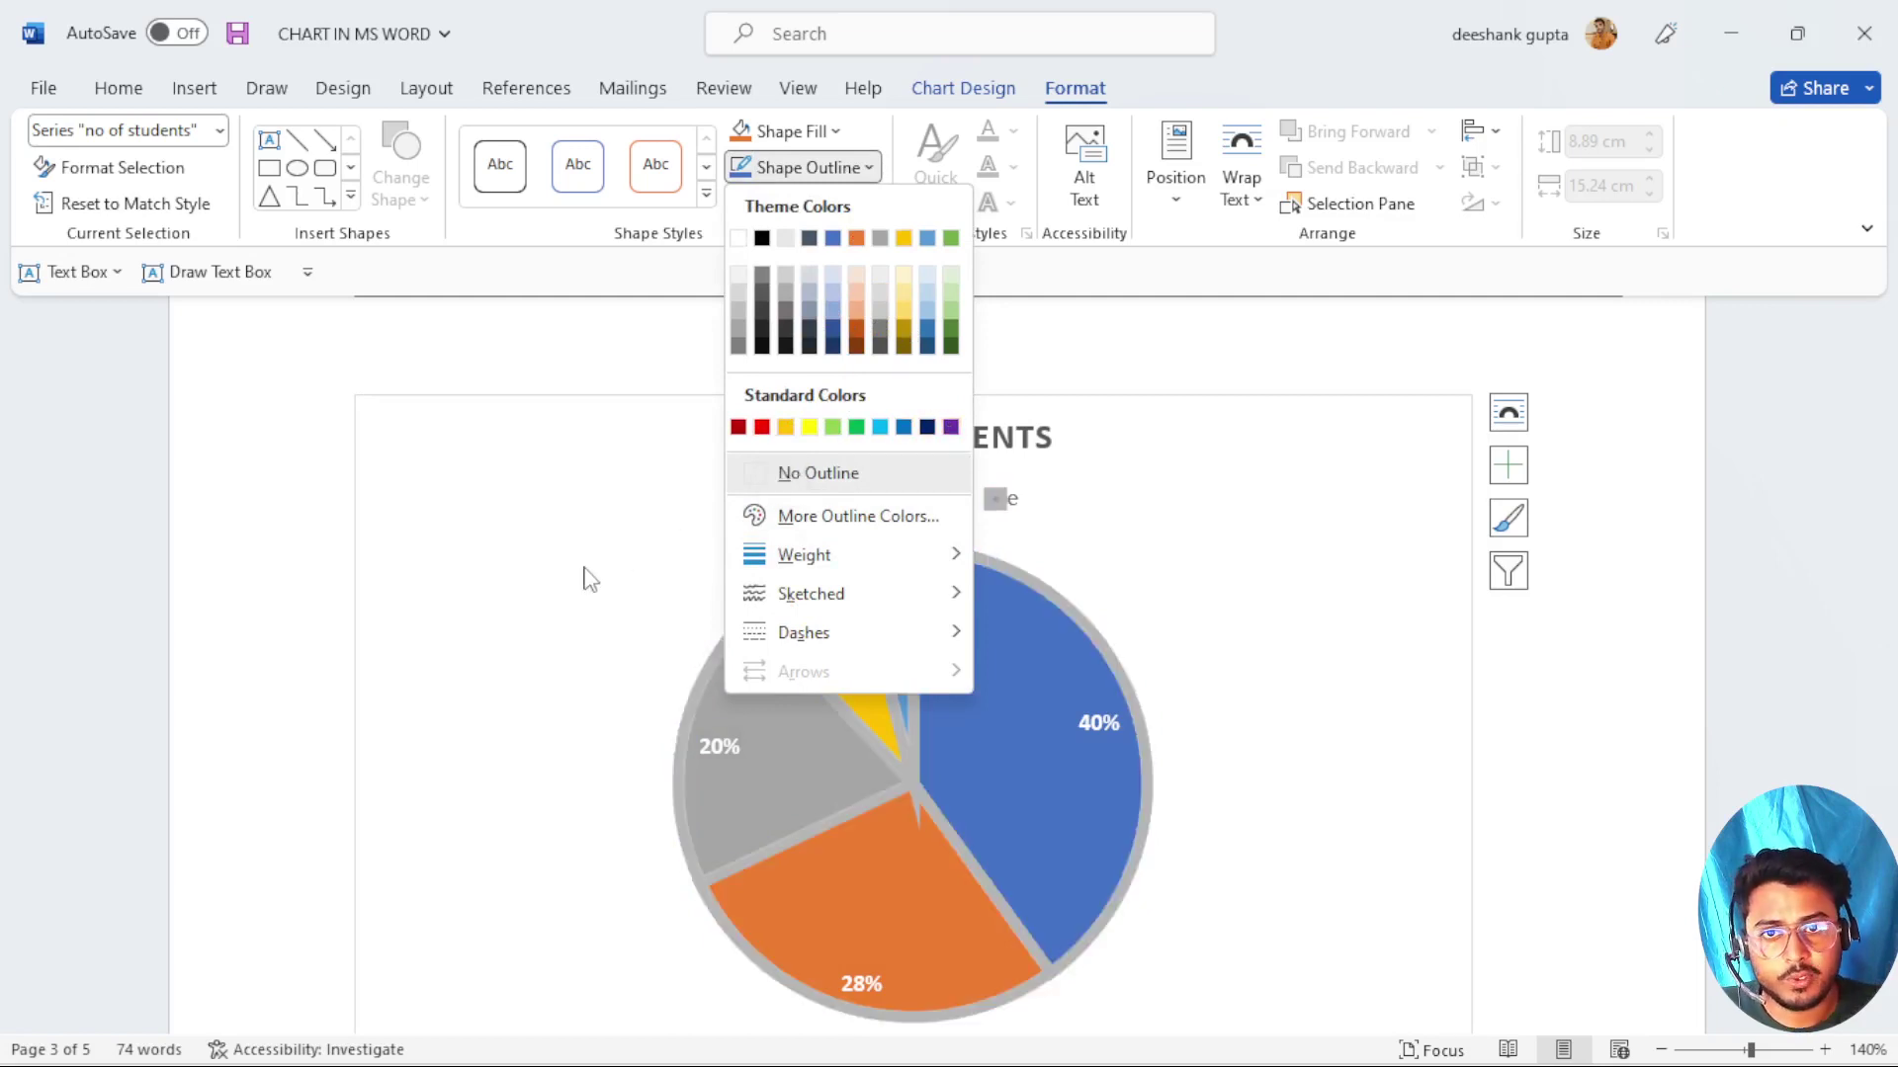
pyautogui.press('Return')
pyautogui.click(858, 219)
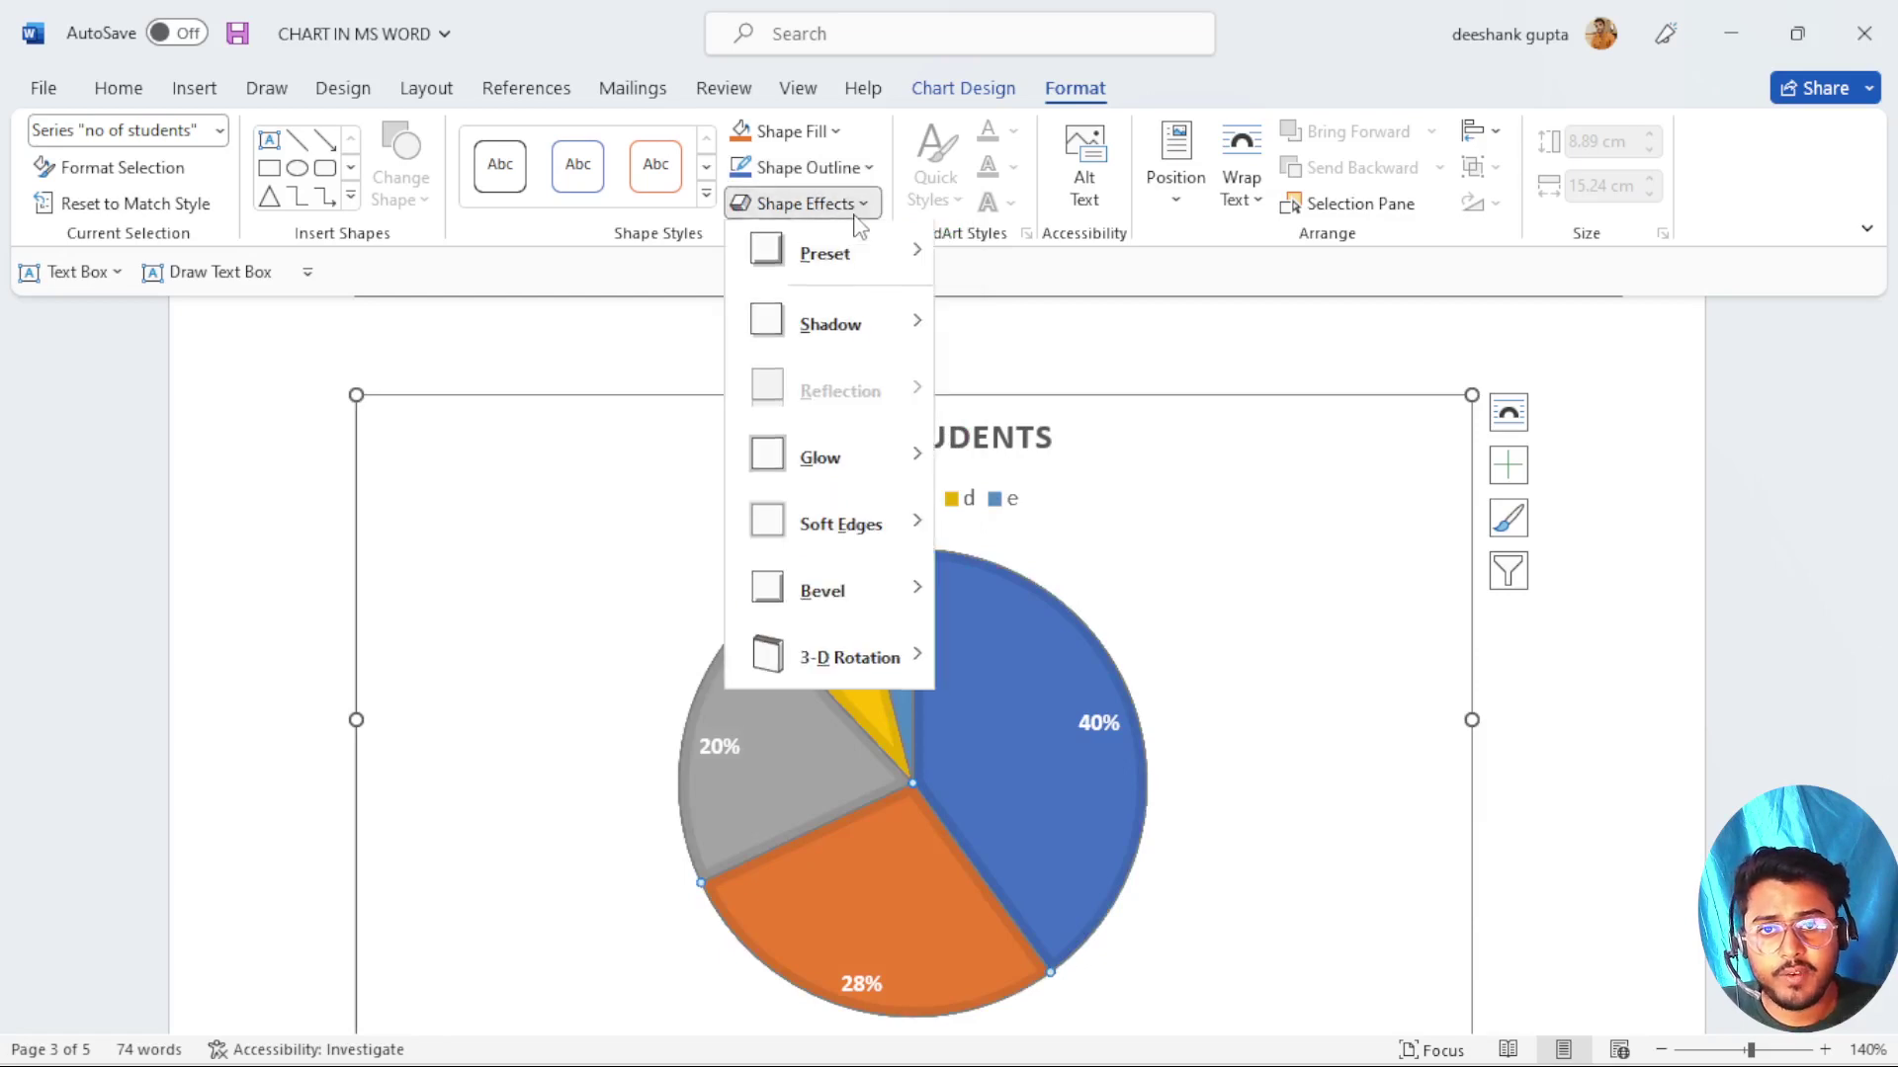
pyautogui.click(591, 561)
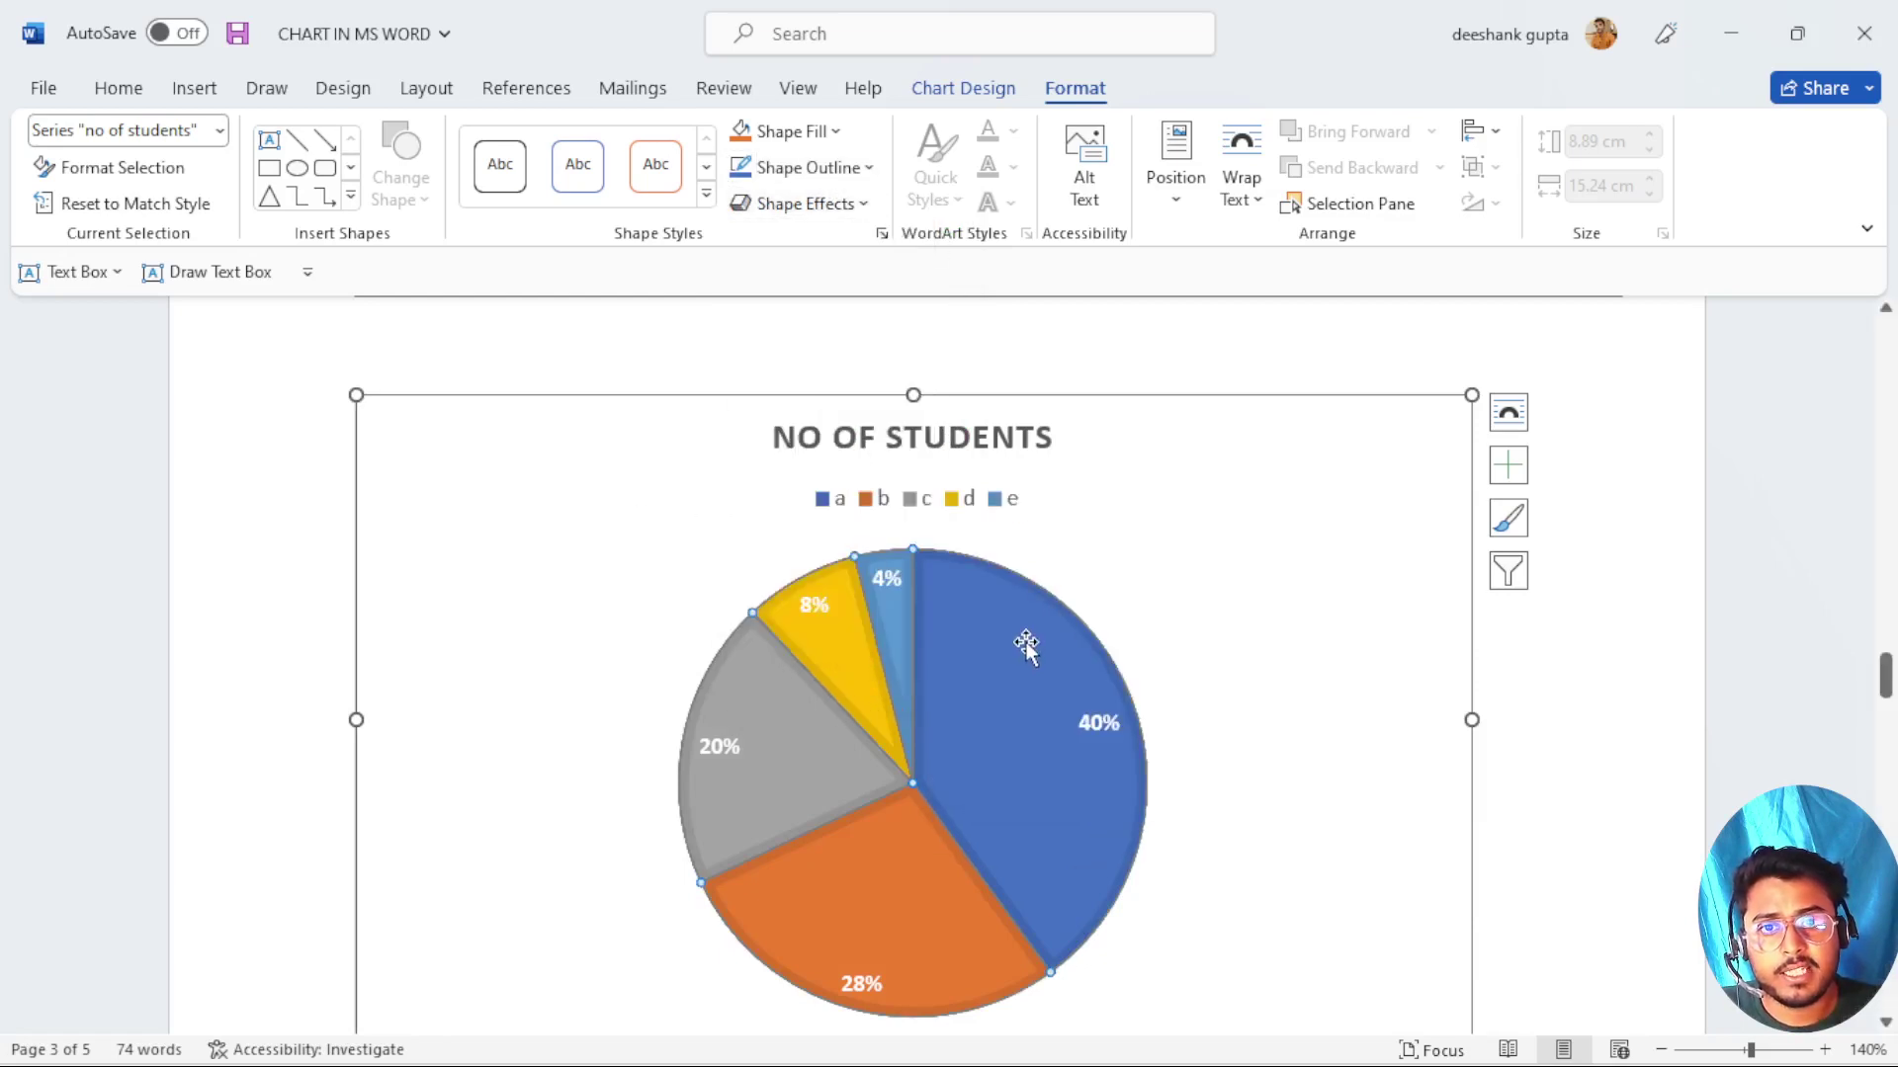
pyautogui.click(700, 543)
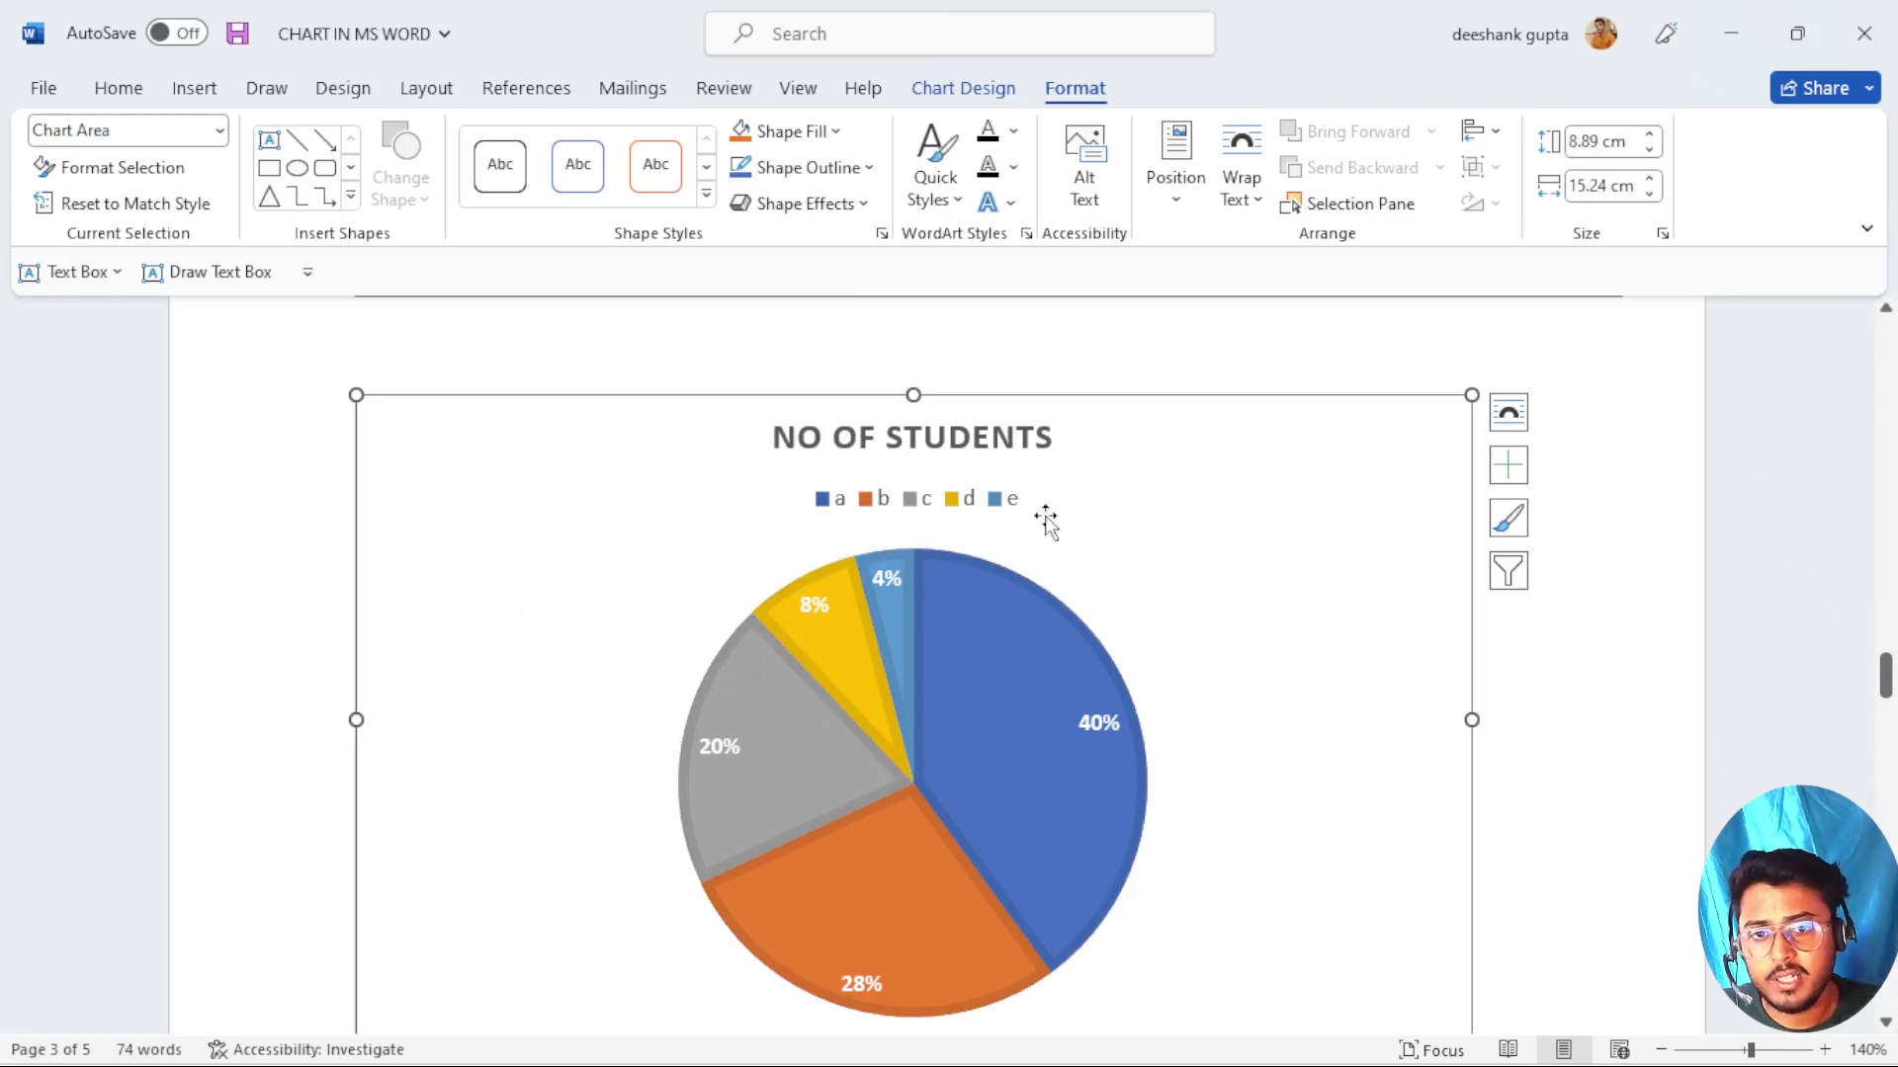
# Preview WordArt text fill, text outline and shadow options on the chart's title, legend and labels.
pyautogui.click(938, 202)
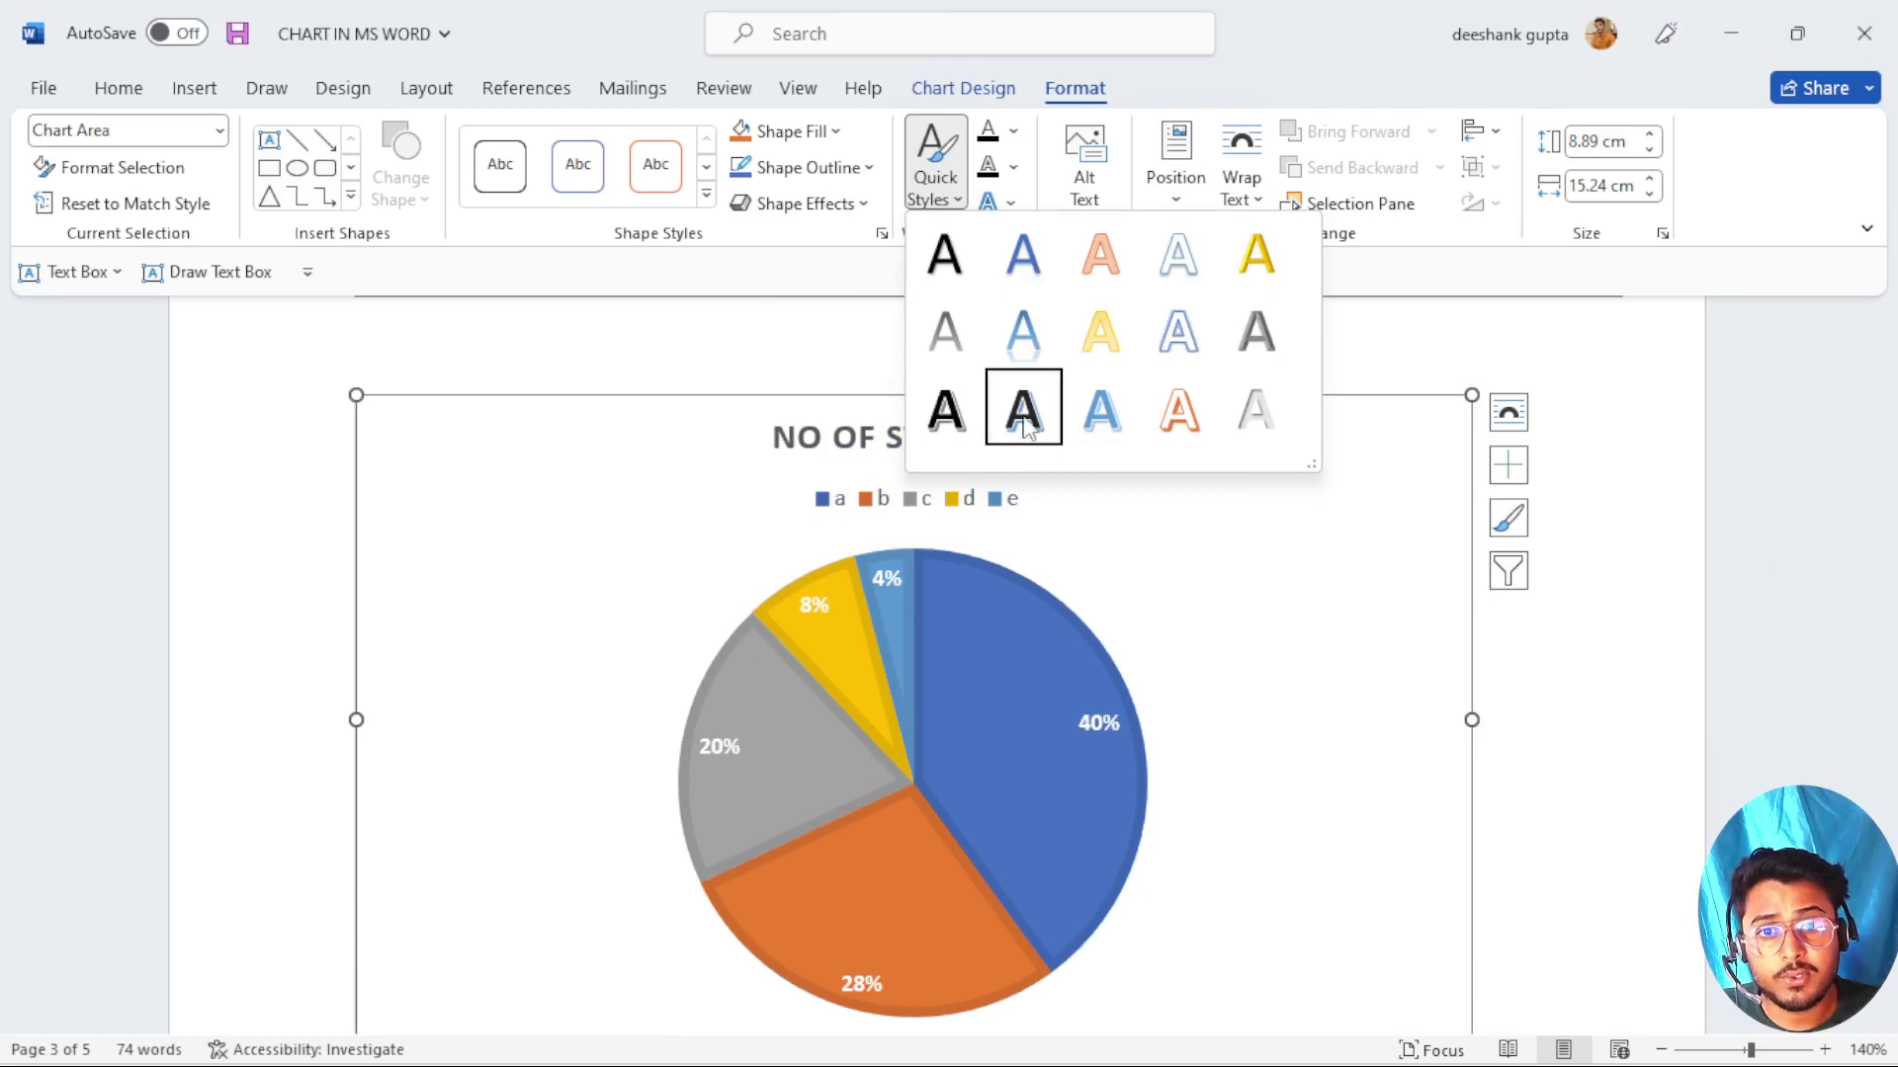
pyautogui.click(1013, 131)
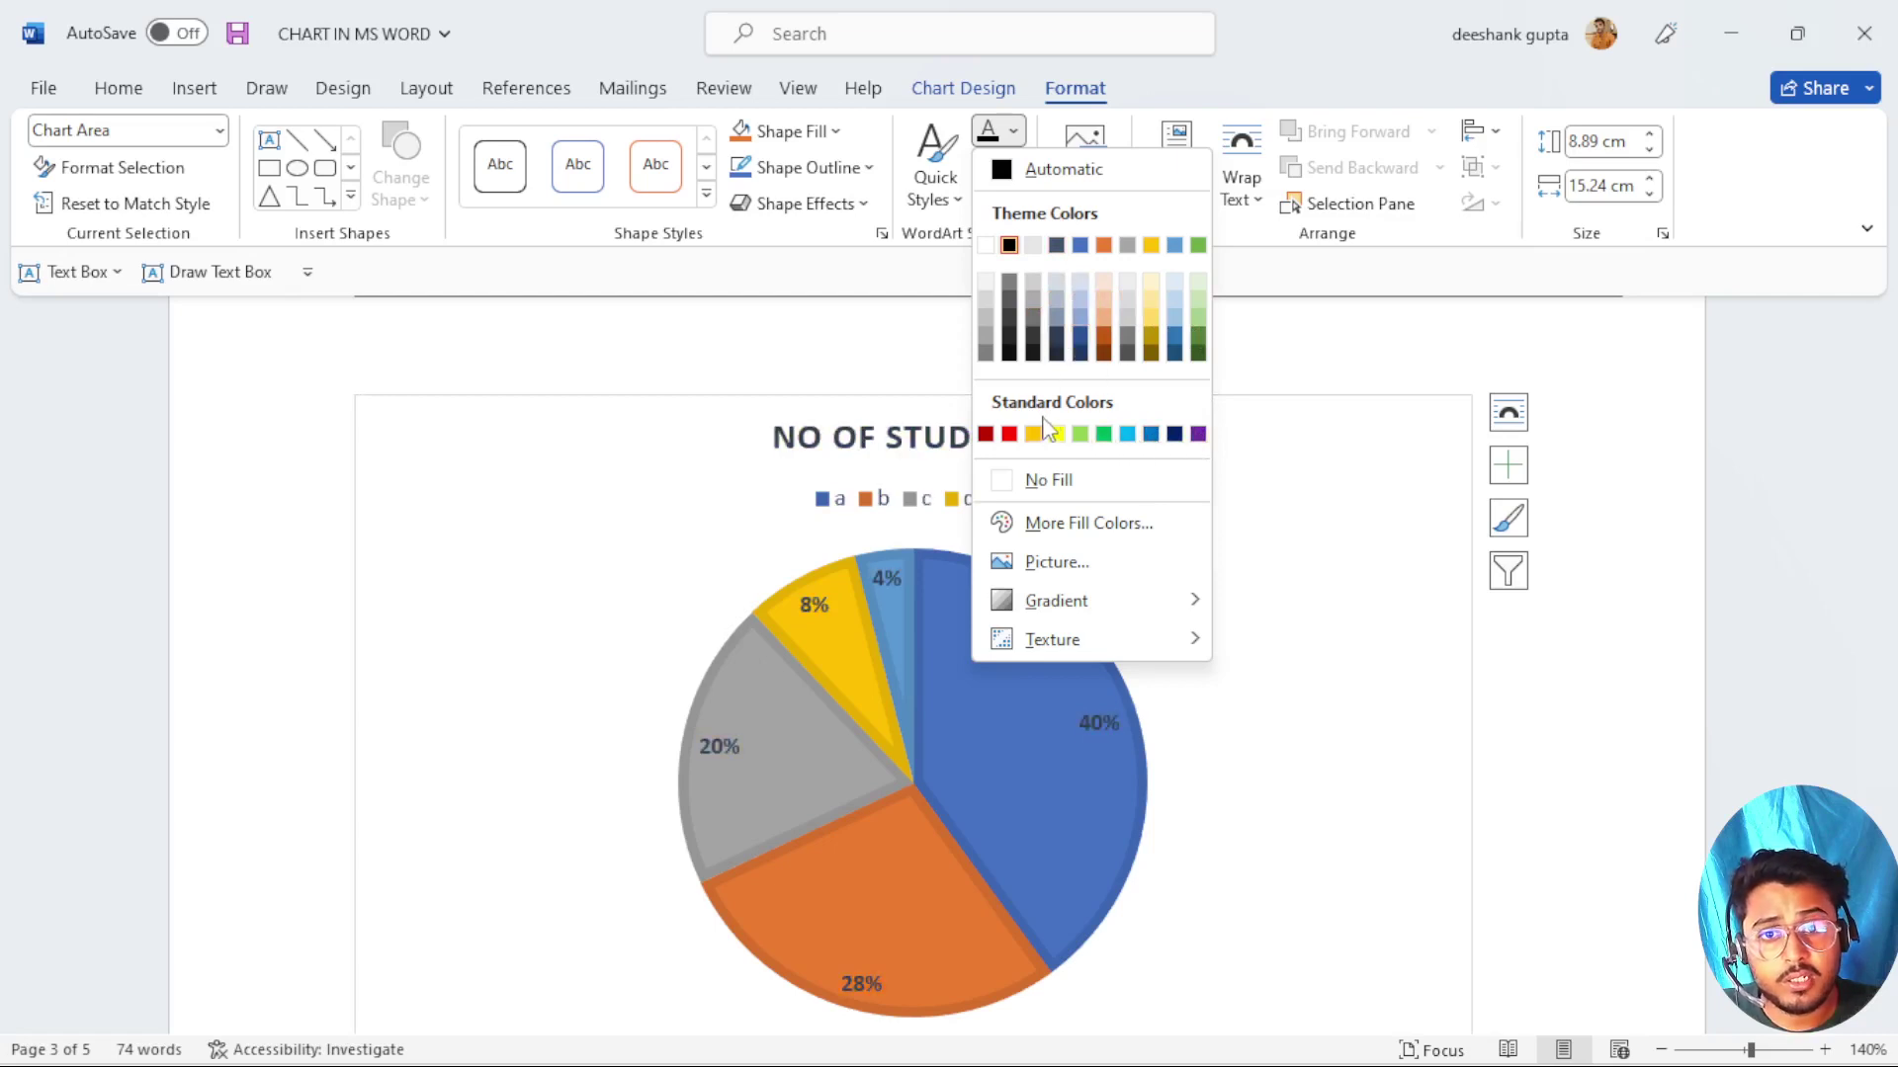
pyautogui.click(1013, 130)
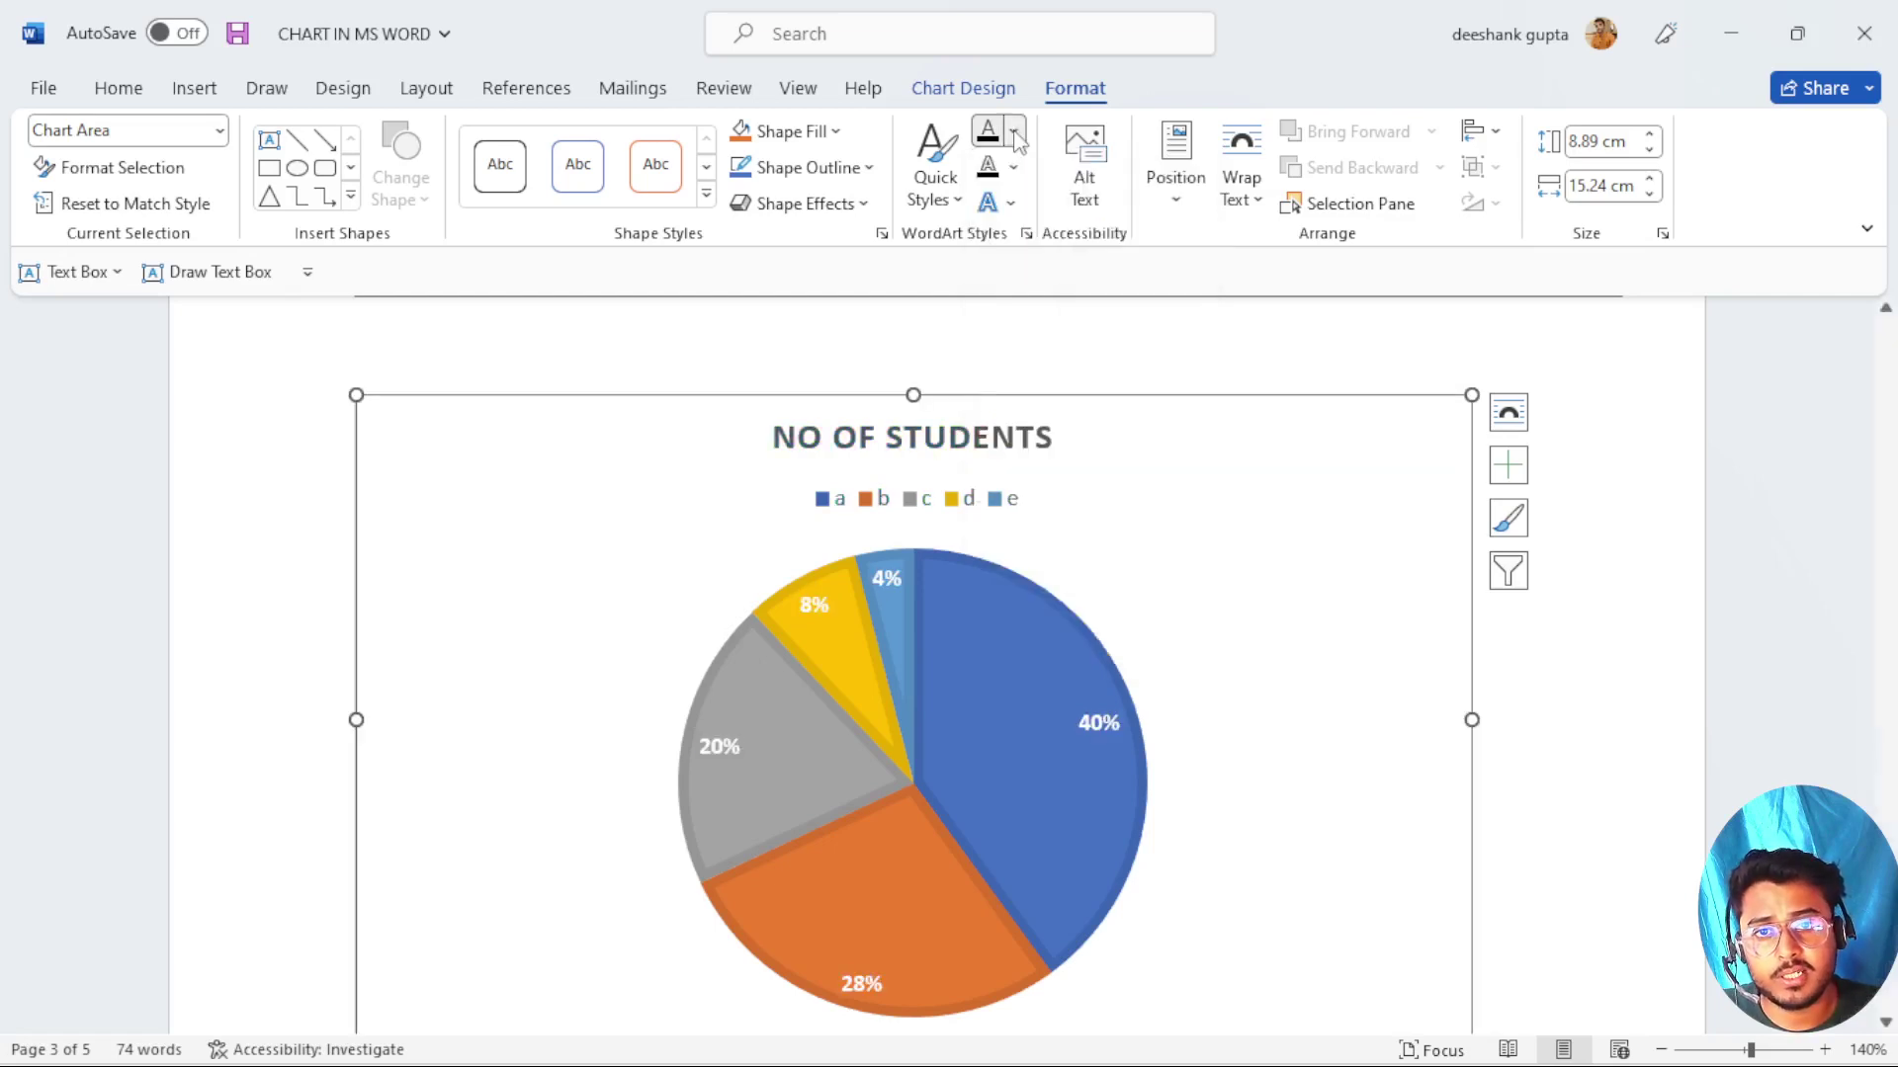
pyautogui.click(1013, 168)
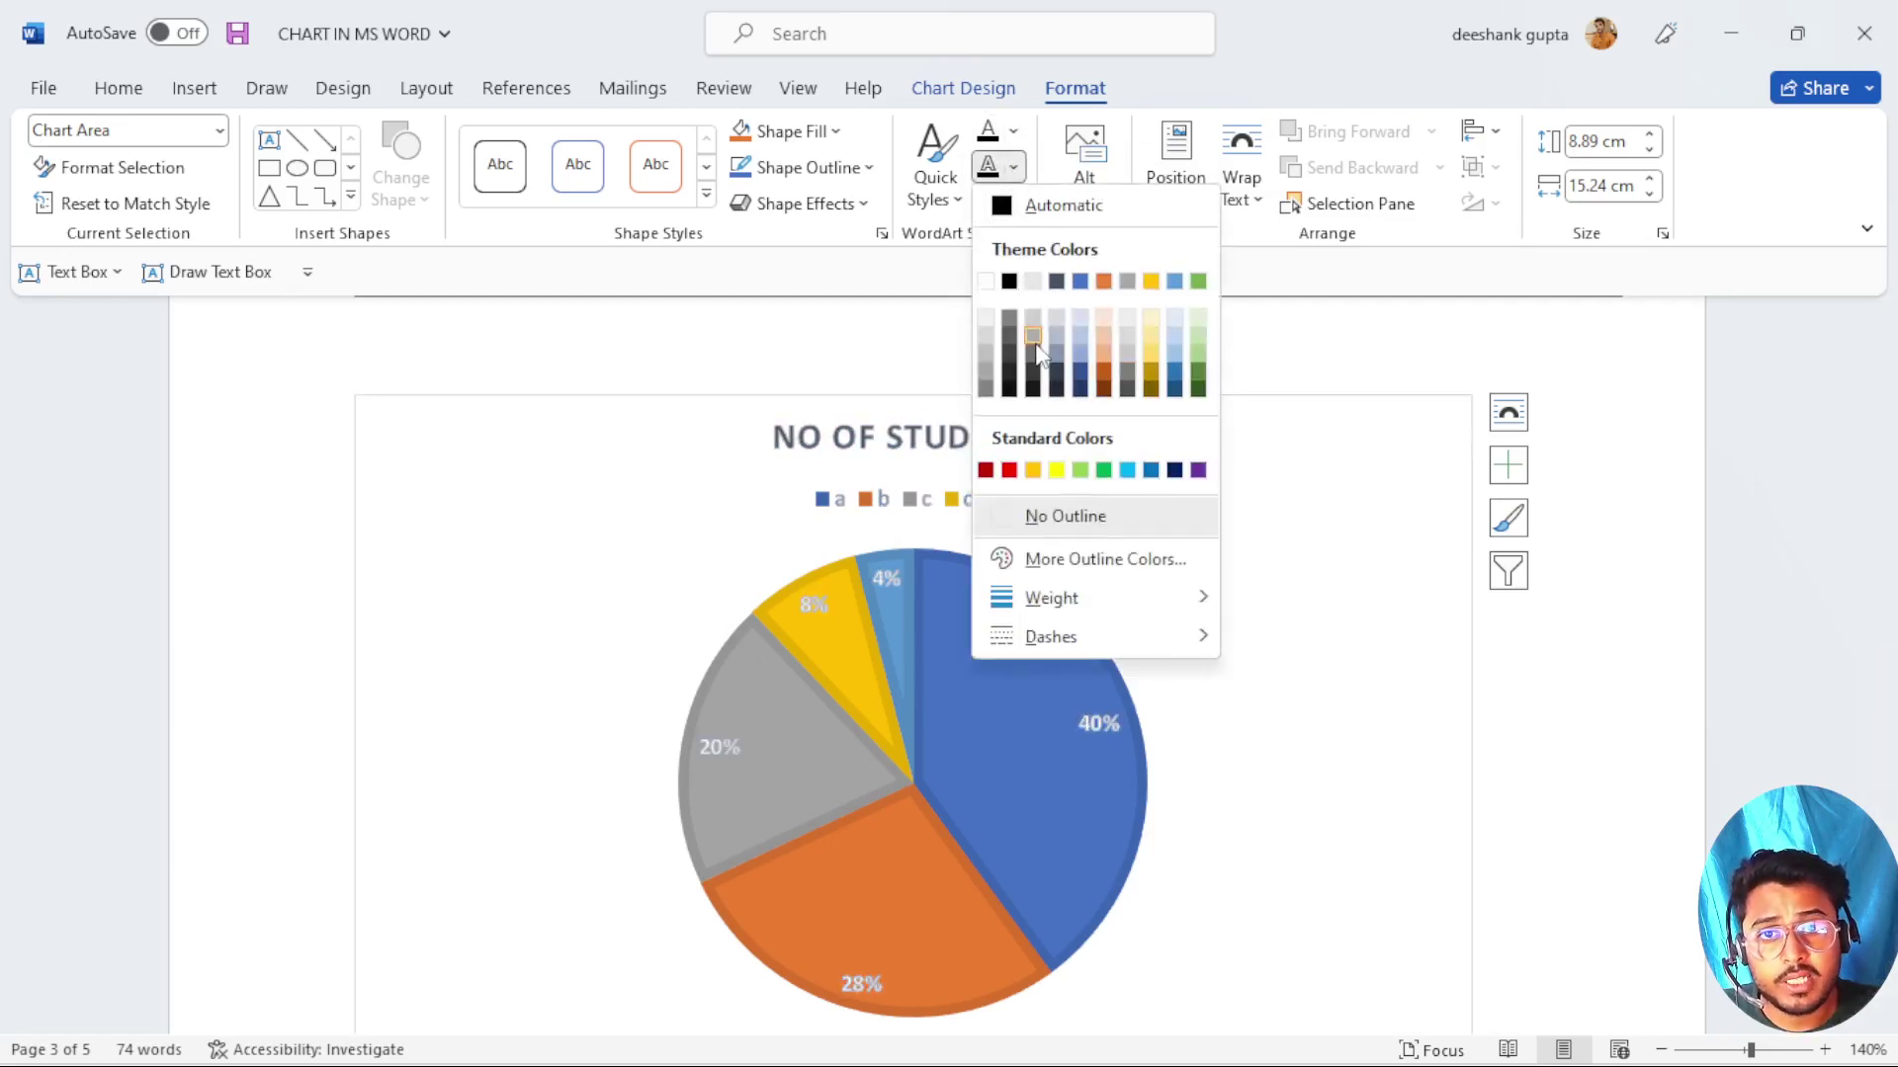
pyautogui.click(1033, 204)
pyautogui.click(1006, 205)
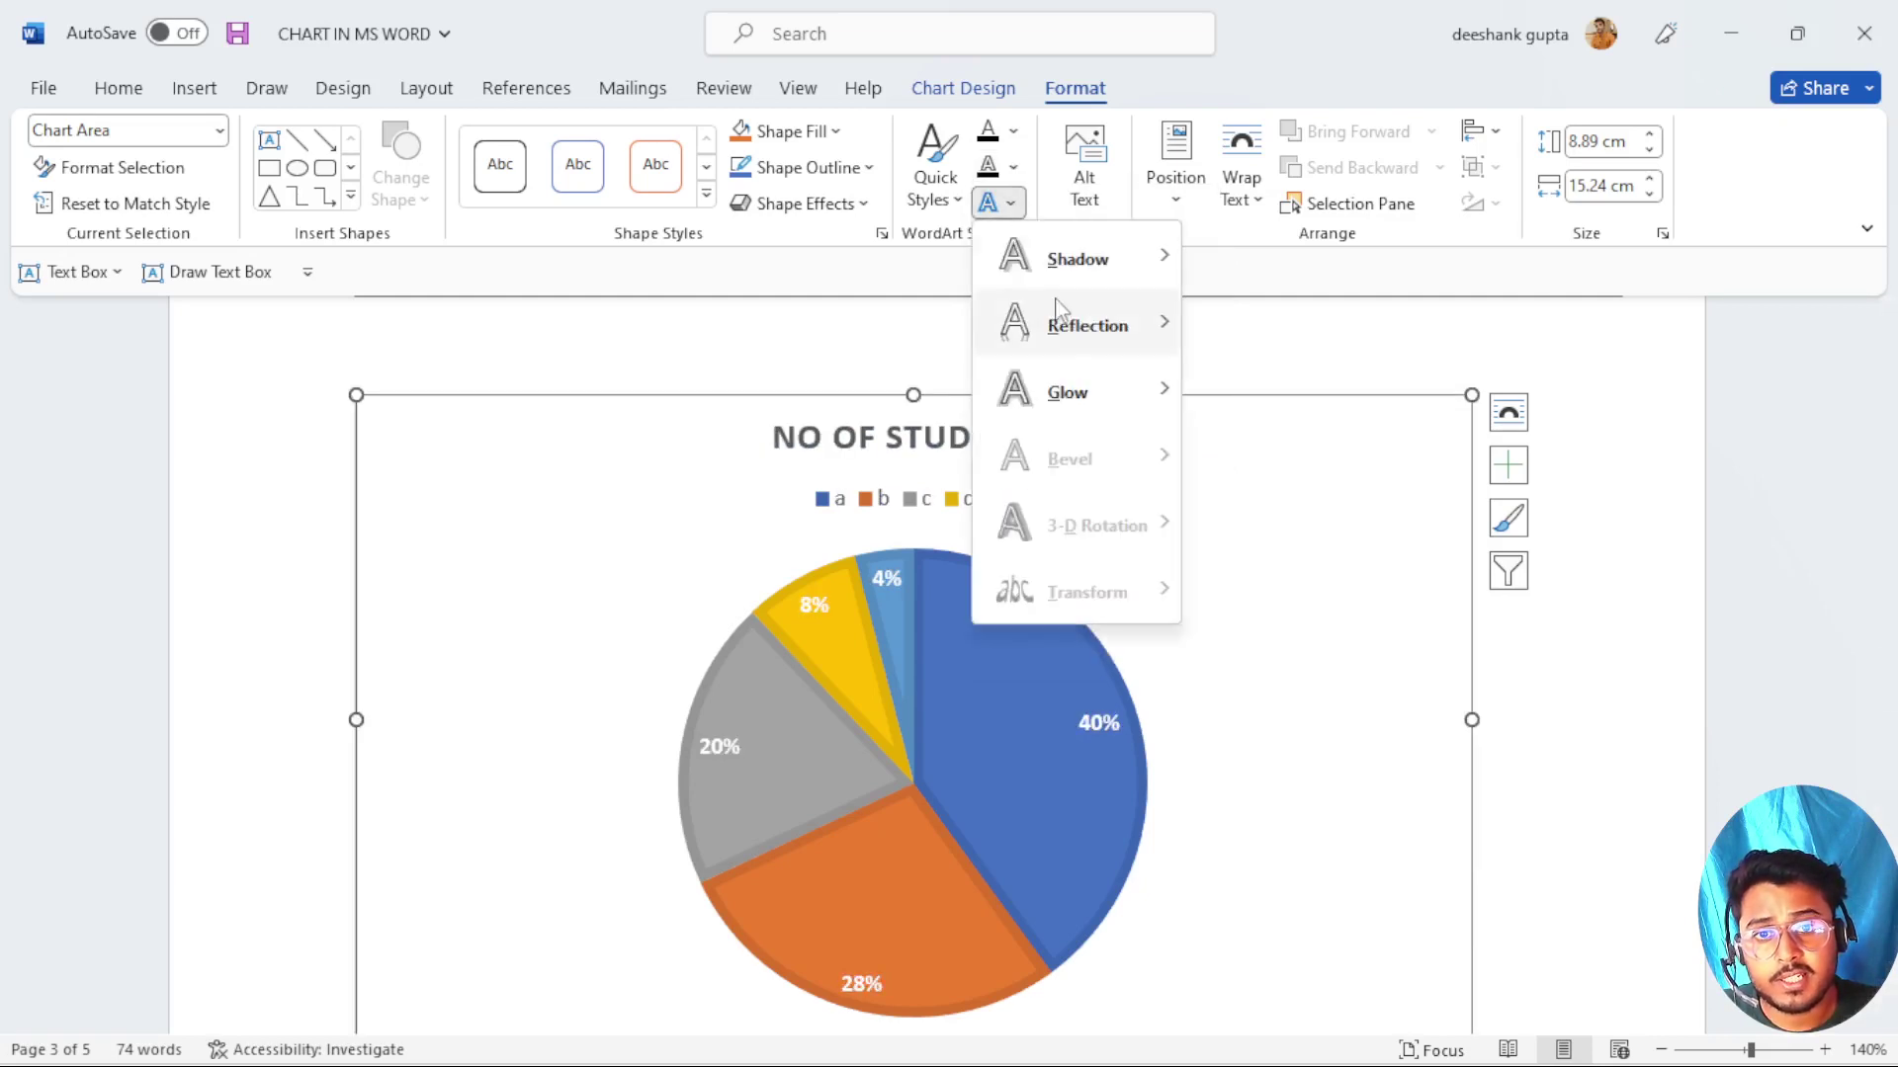
pyautogui.moveTo(1077, 269)
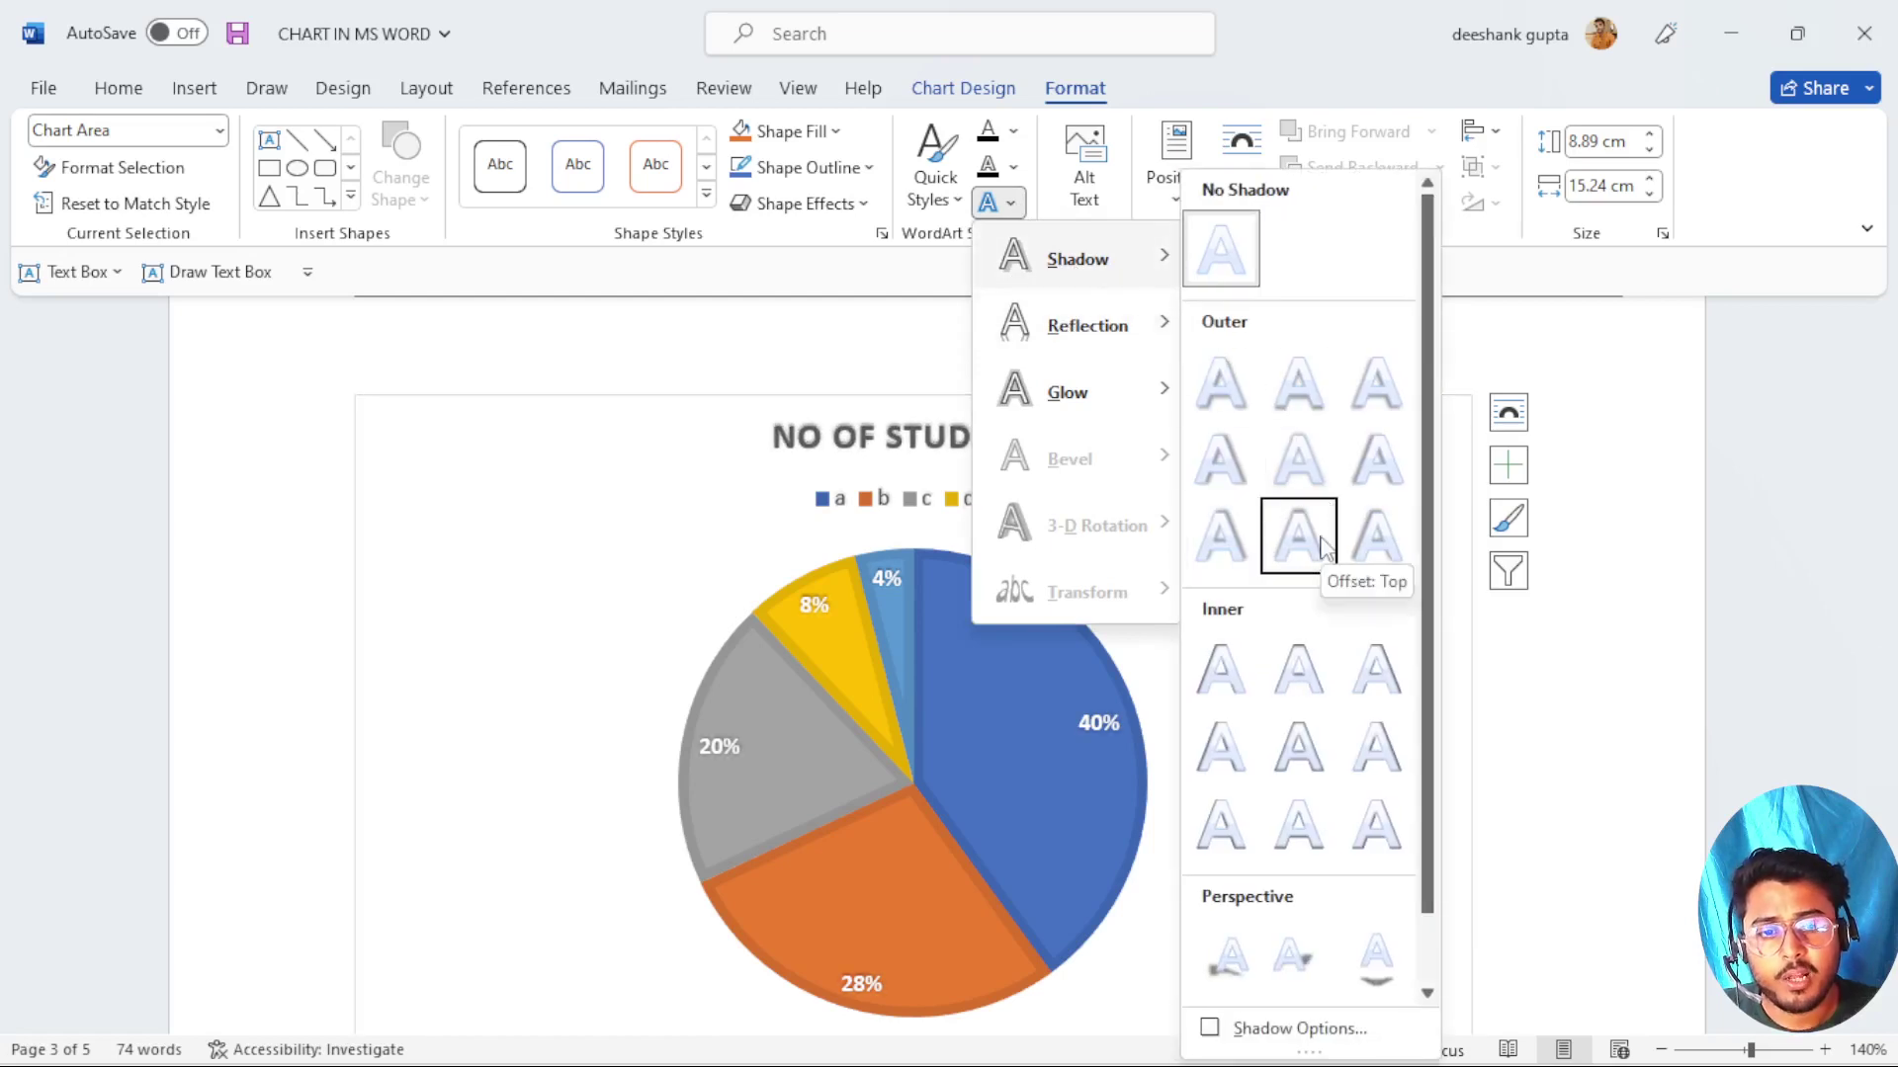
pyautogui.click(1155, 689)
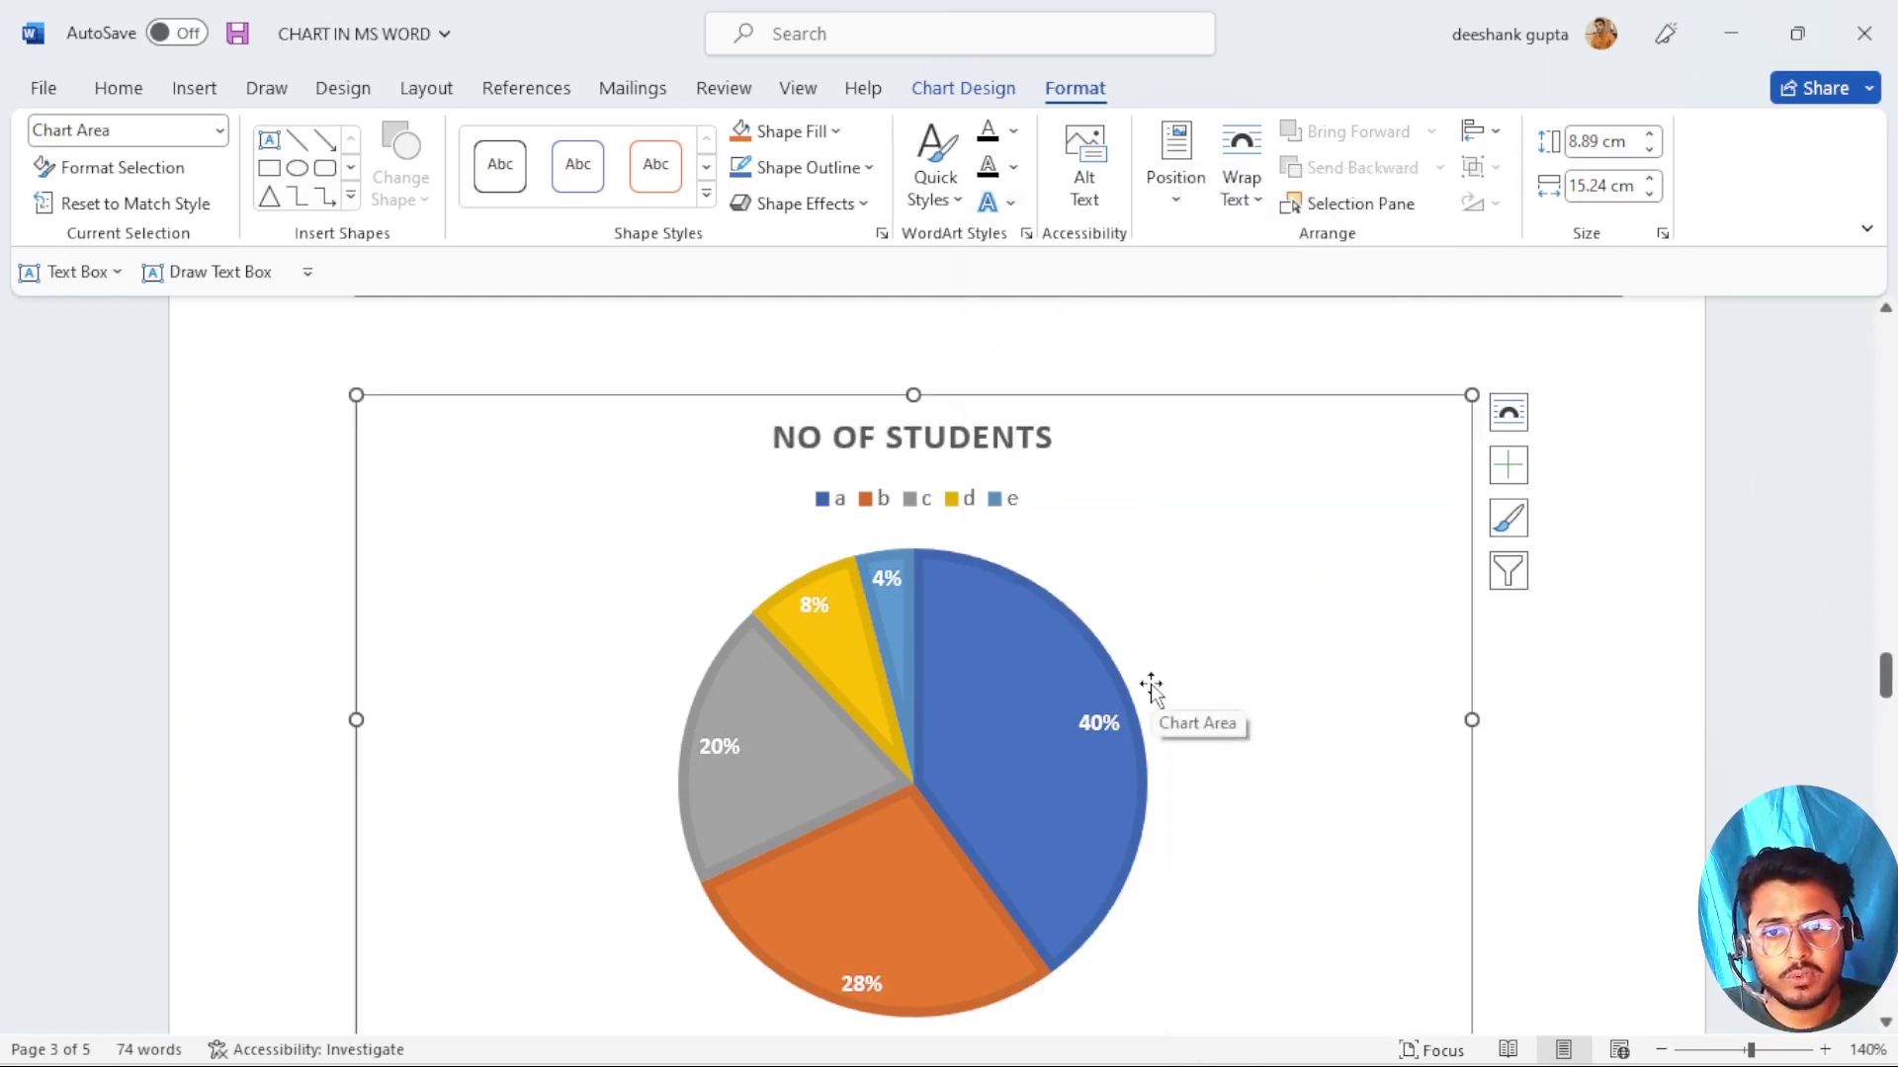
# Preview outer and perspective text shadow presets on the enlarged percentage labels of the pie chart.
pyautogui.scroll(7, 1152, 689)
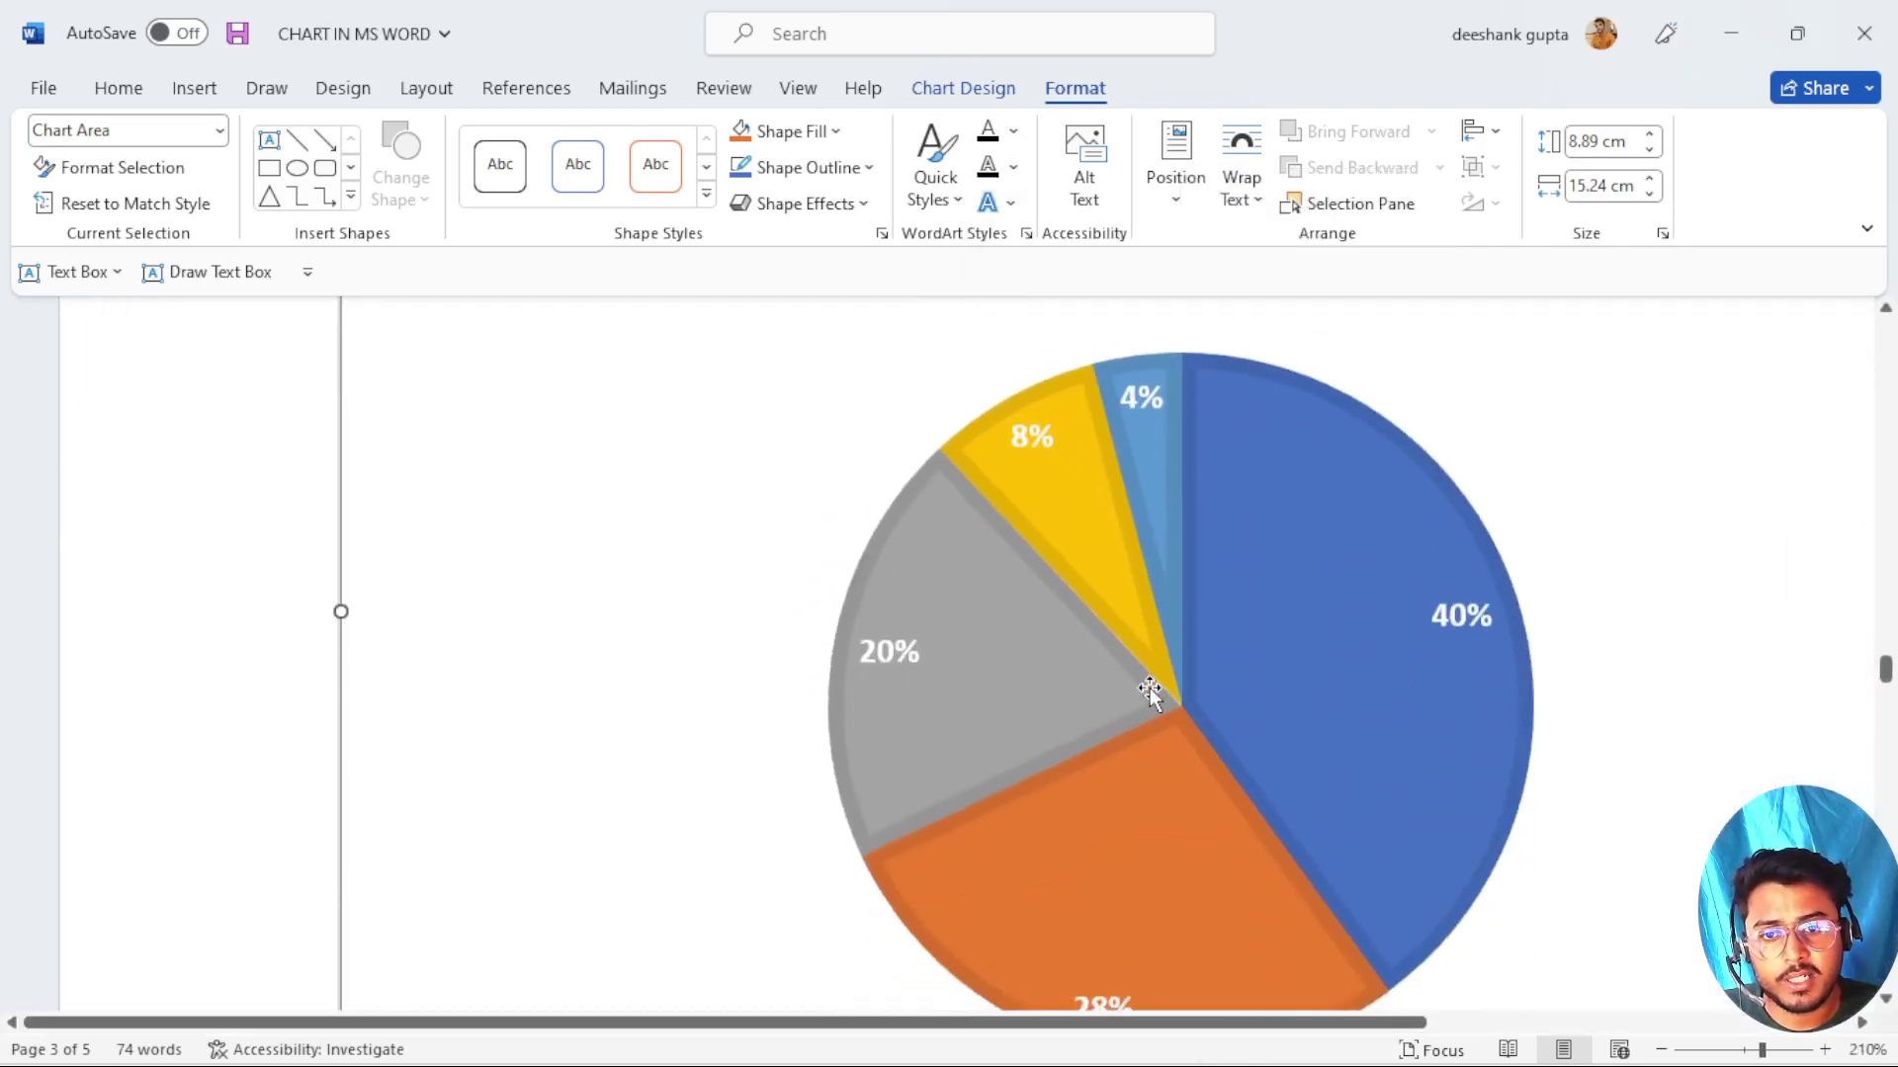
pyautogui.scroll(7, 1152, 692)
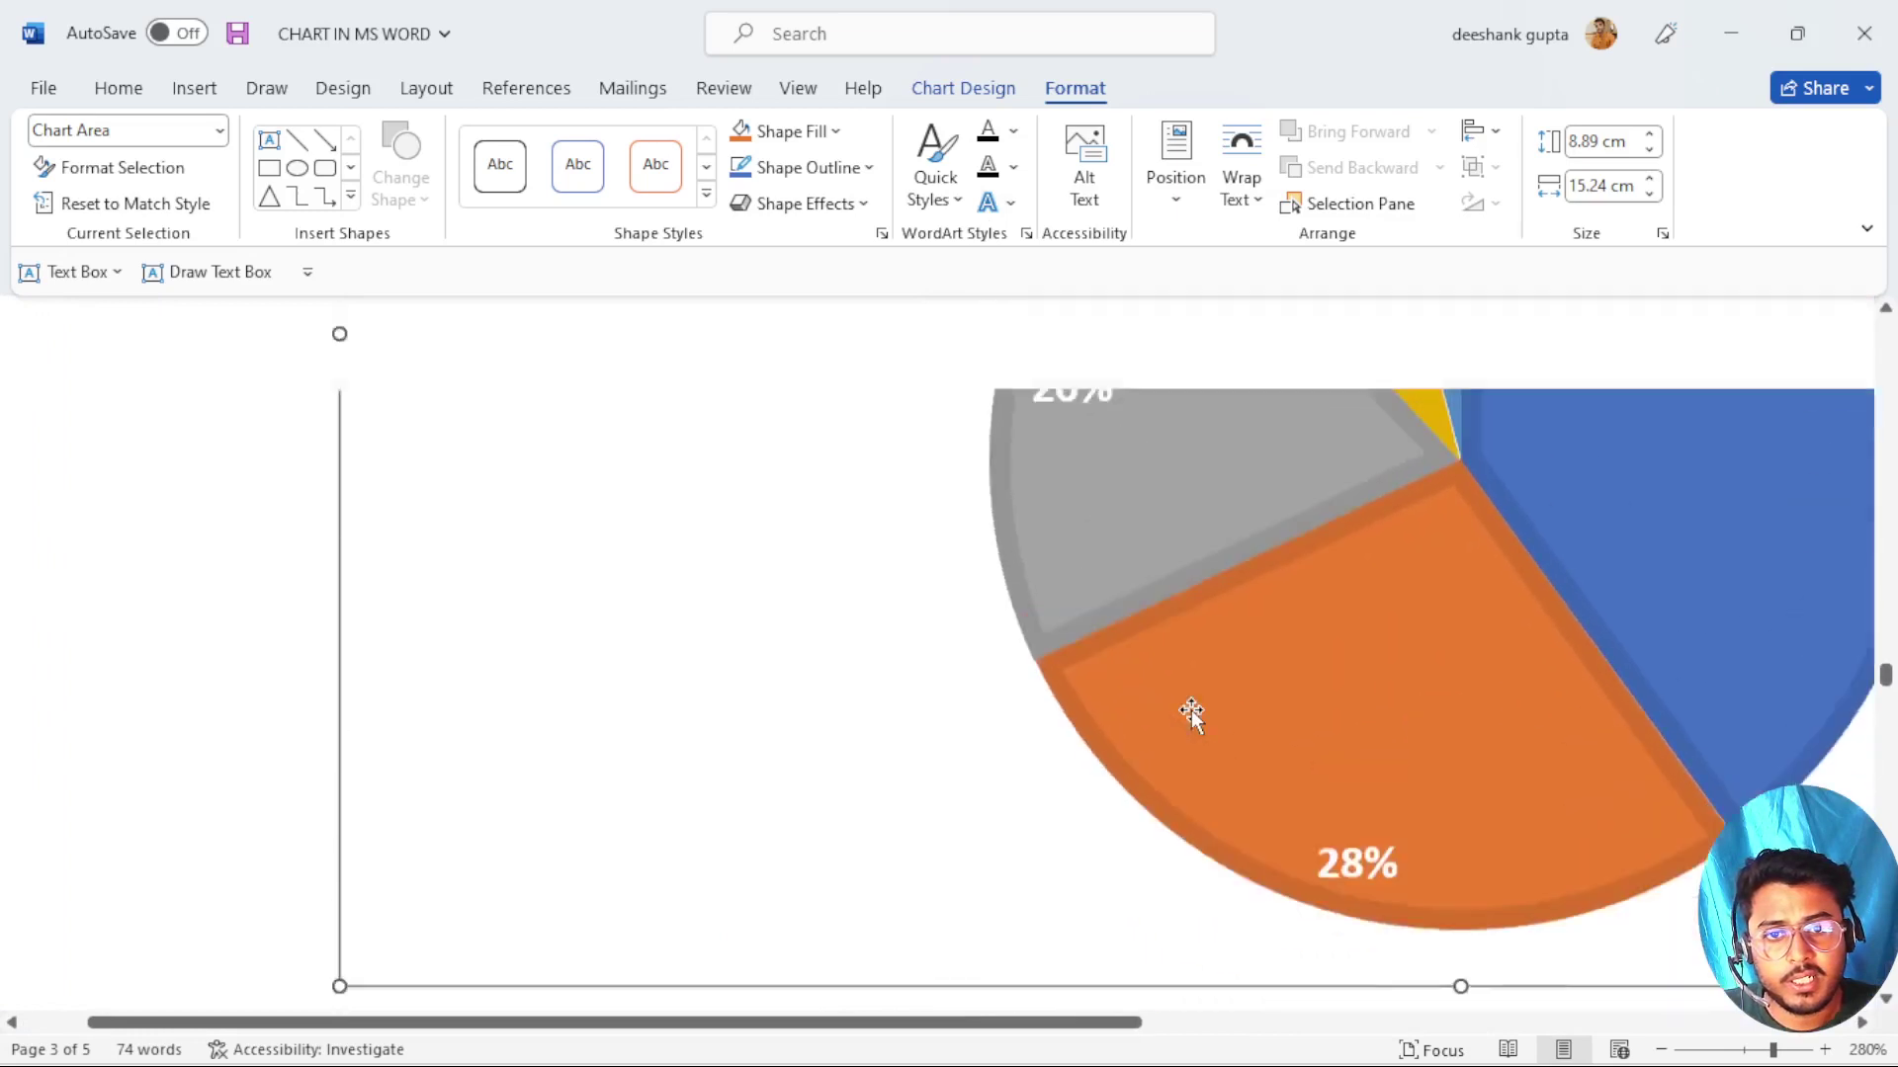
pyautogui.scroll(5, 1190, 710)
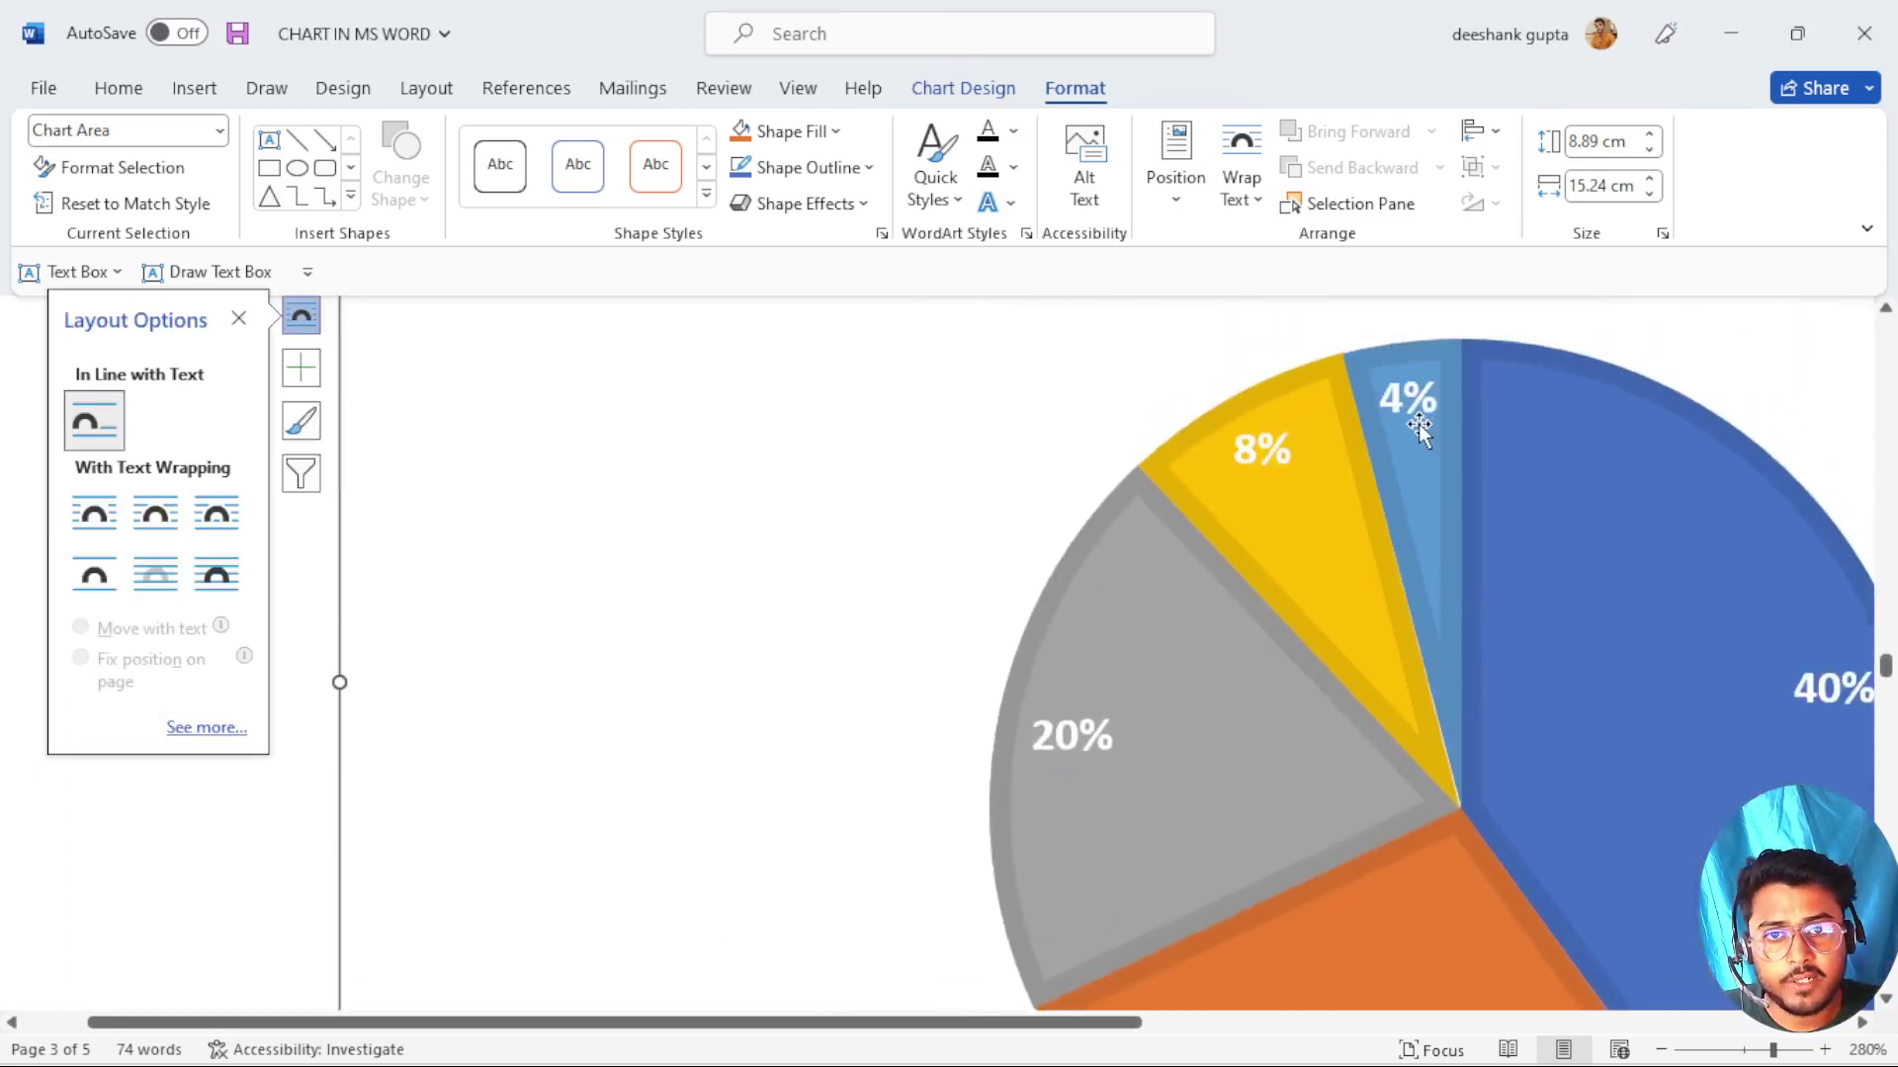
pyautogui.click(992, 203)
pyautogui.moveTo(1097, 331)
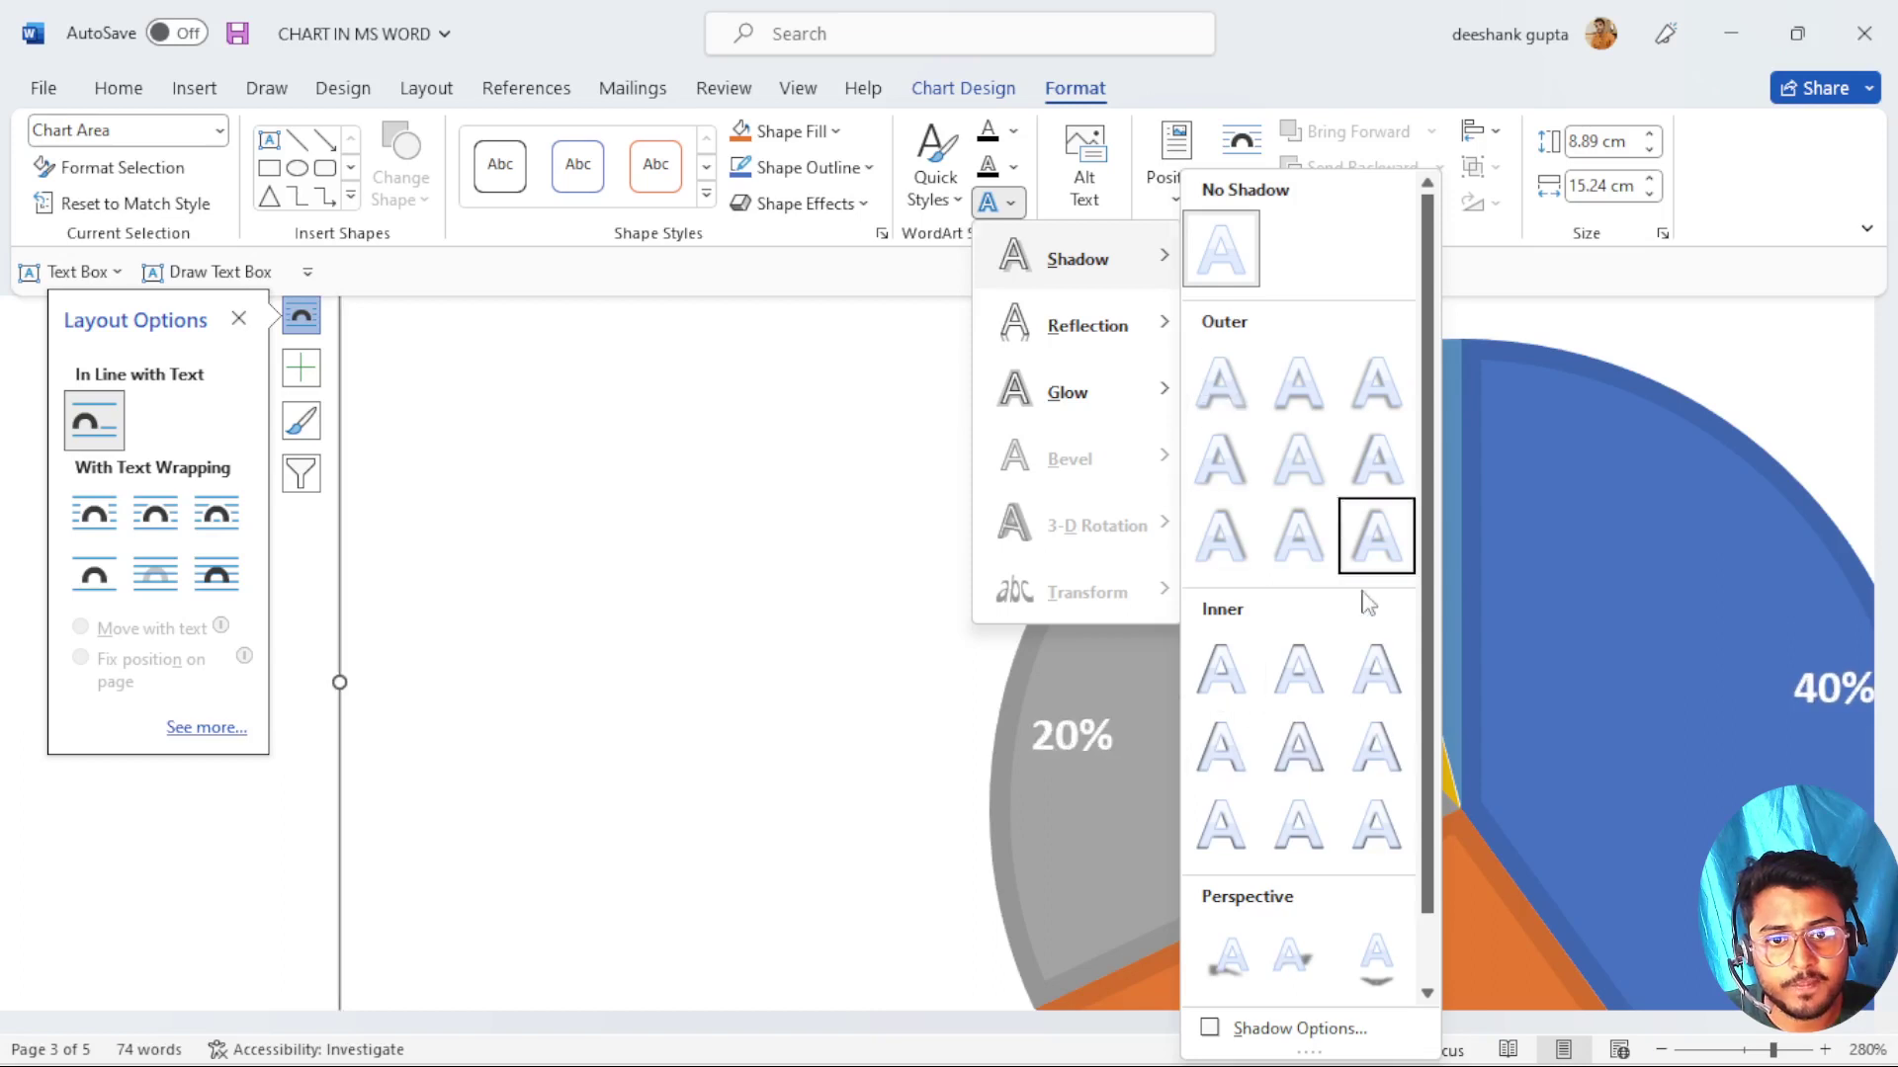
pyautogui.scroll(-1, 1299, 741)
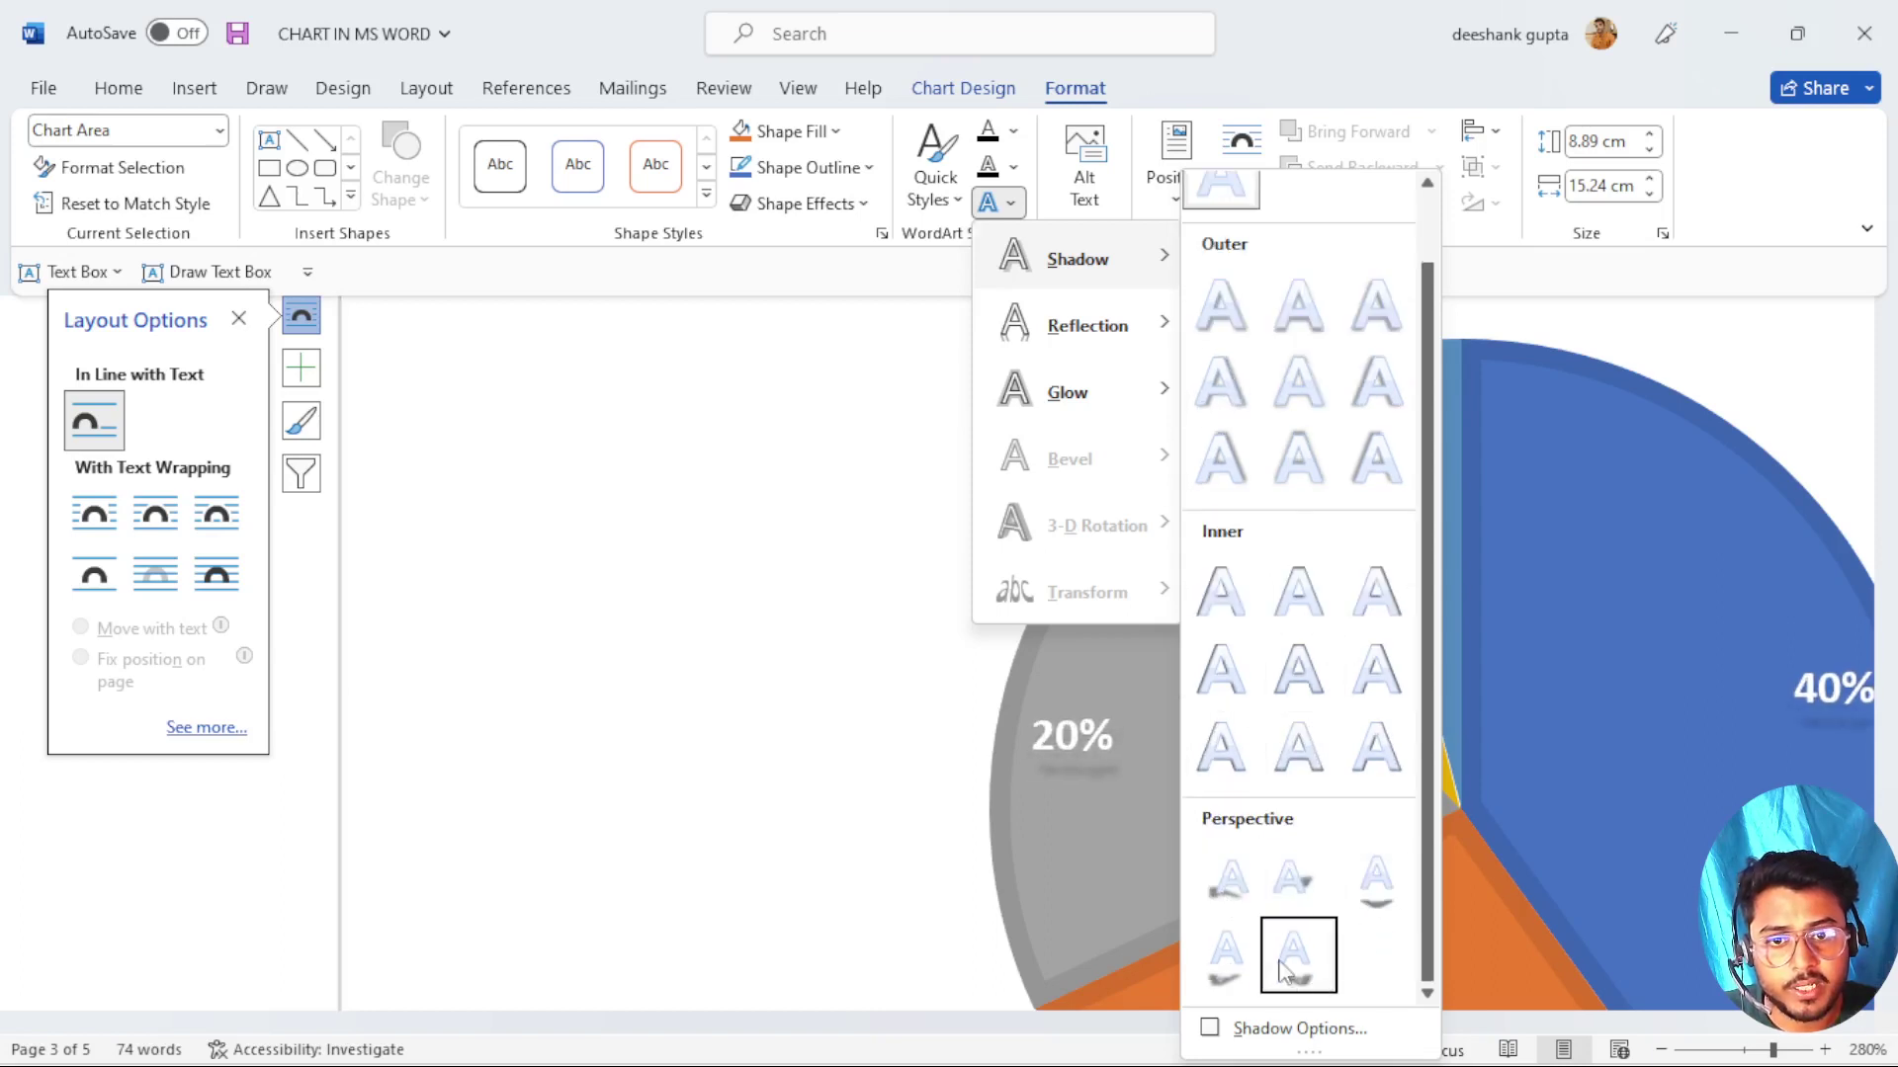
pyautogui.moveTo(1067, 392)
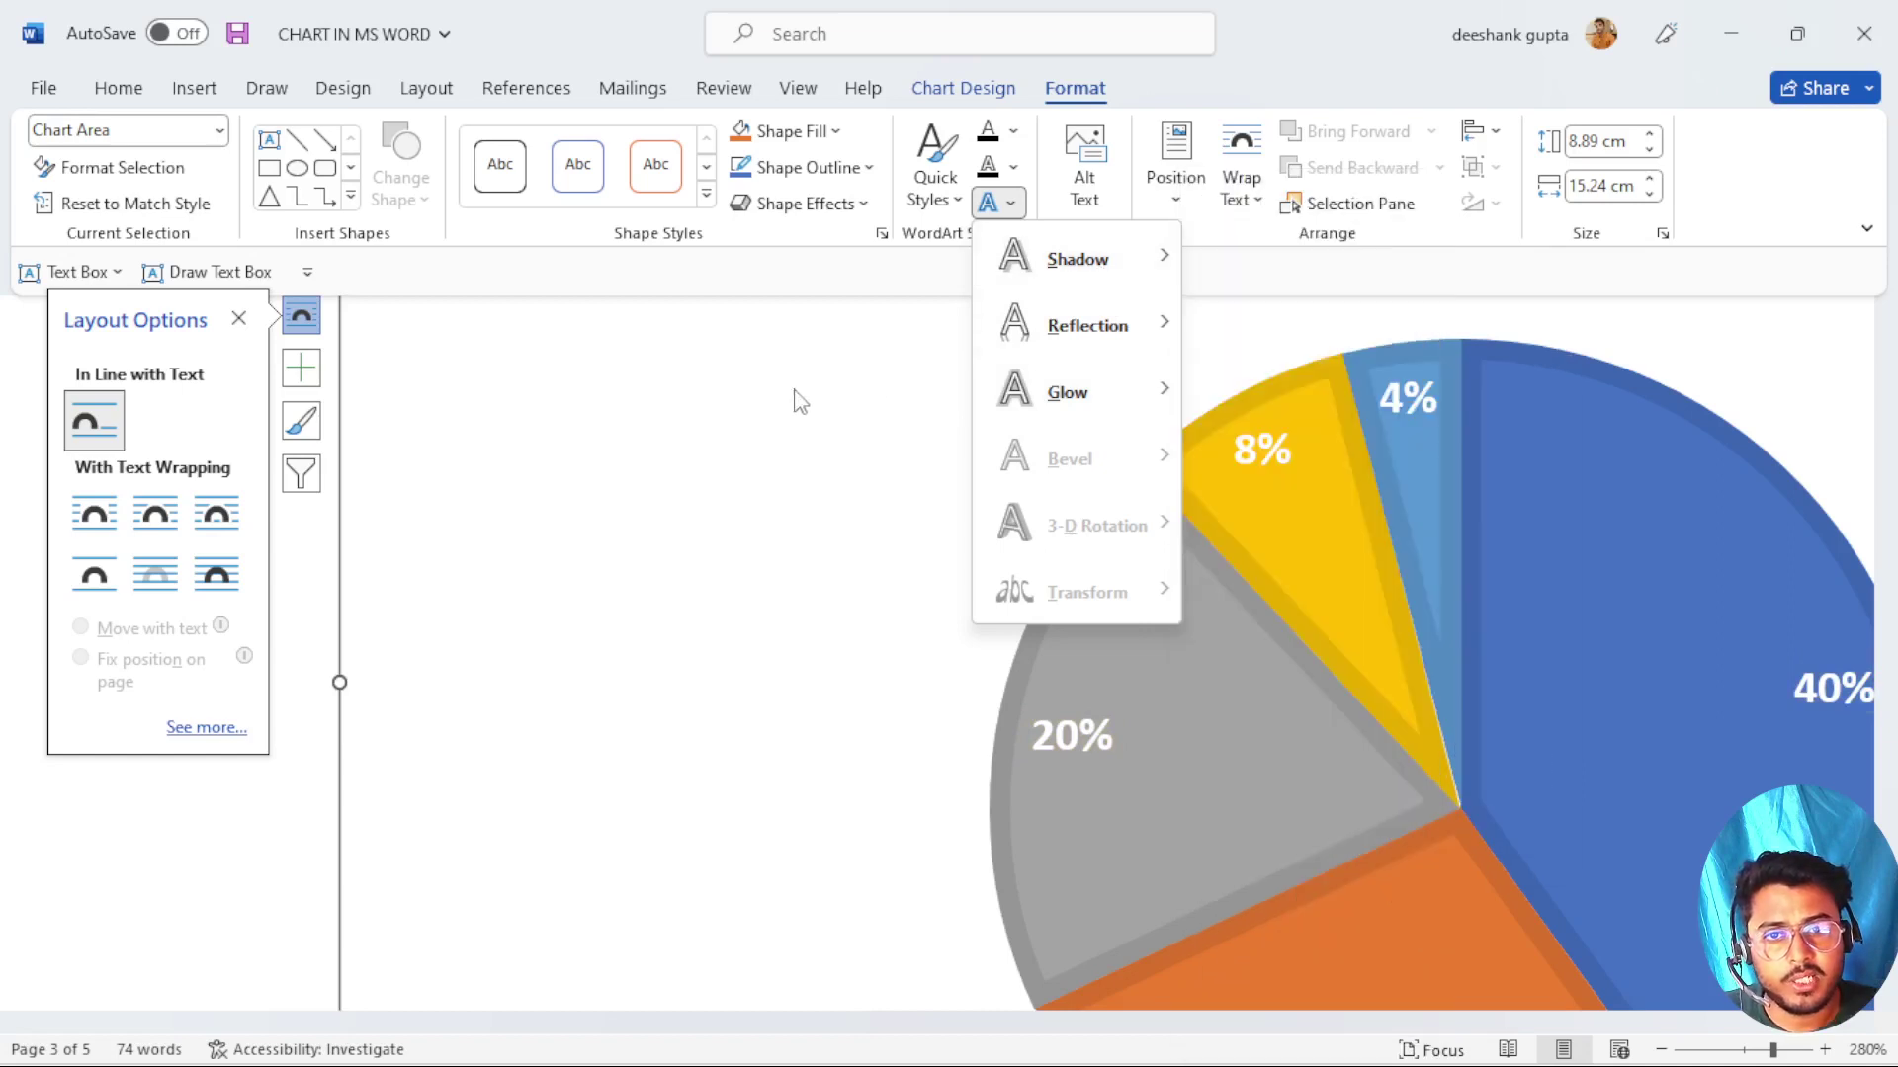
pyautogui.click(796, 396)
pyautogui.scroll(-7, 781, 449)
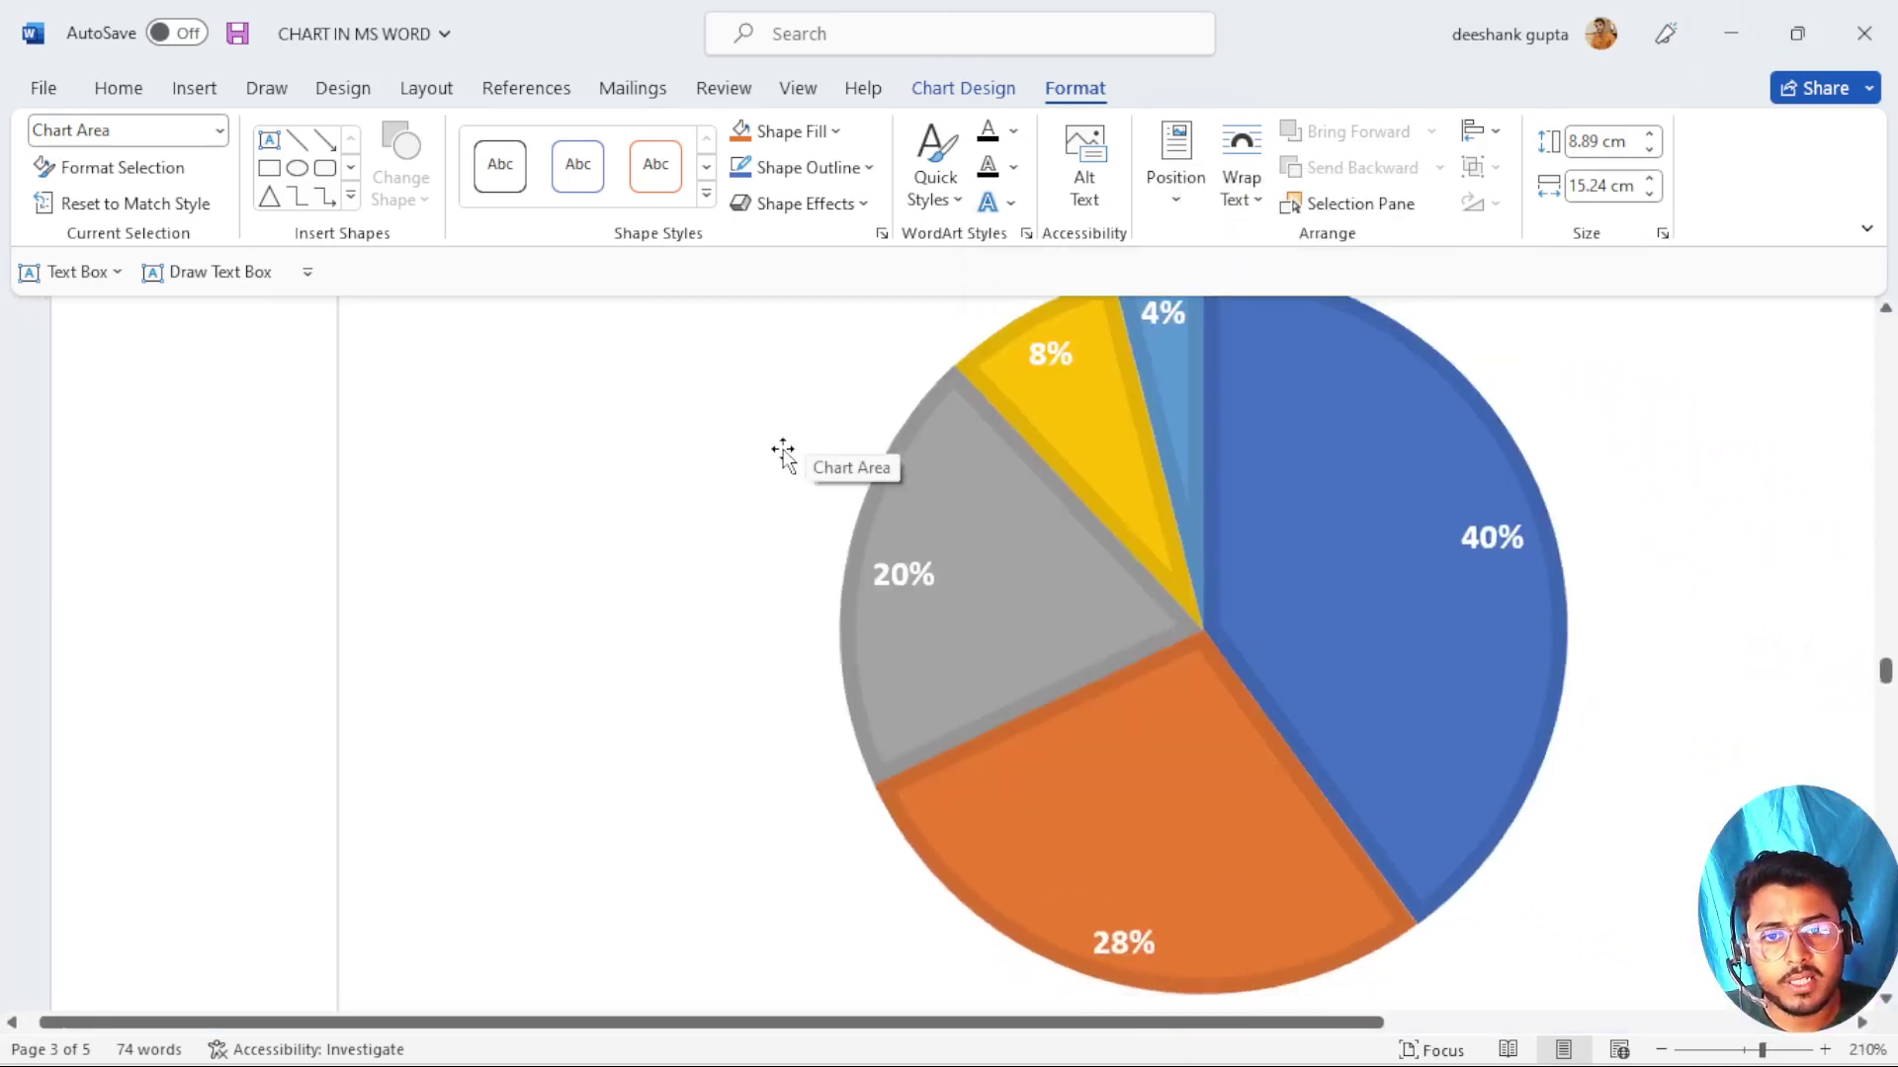
pyautogui.scroll(-2, 783, 450)
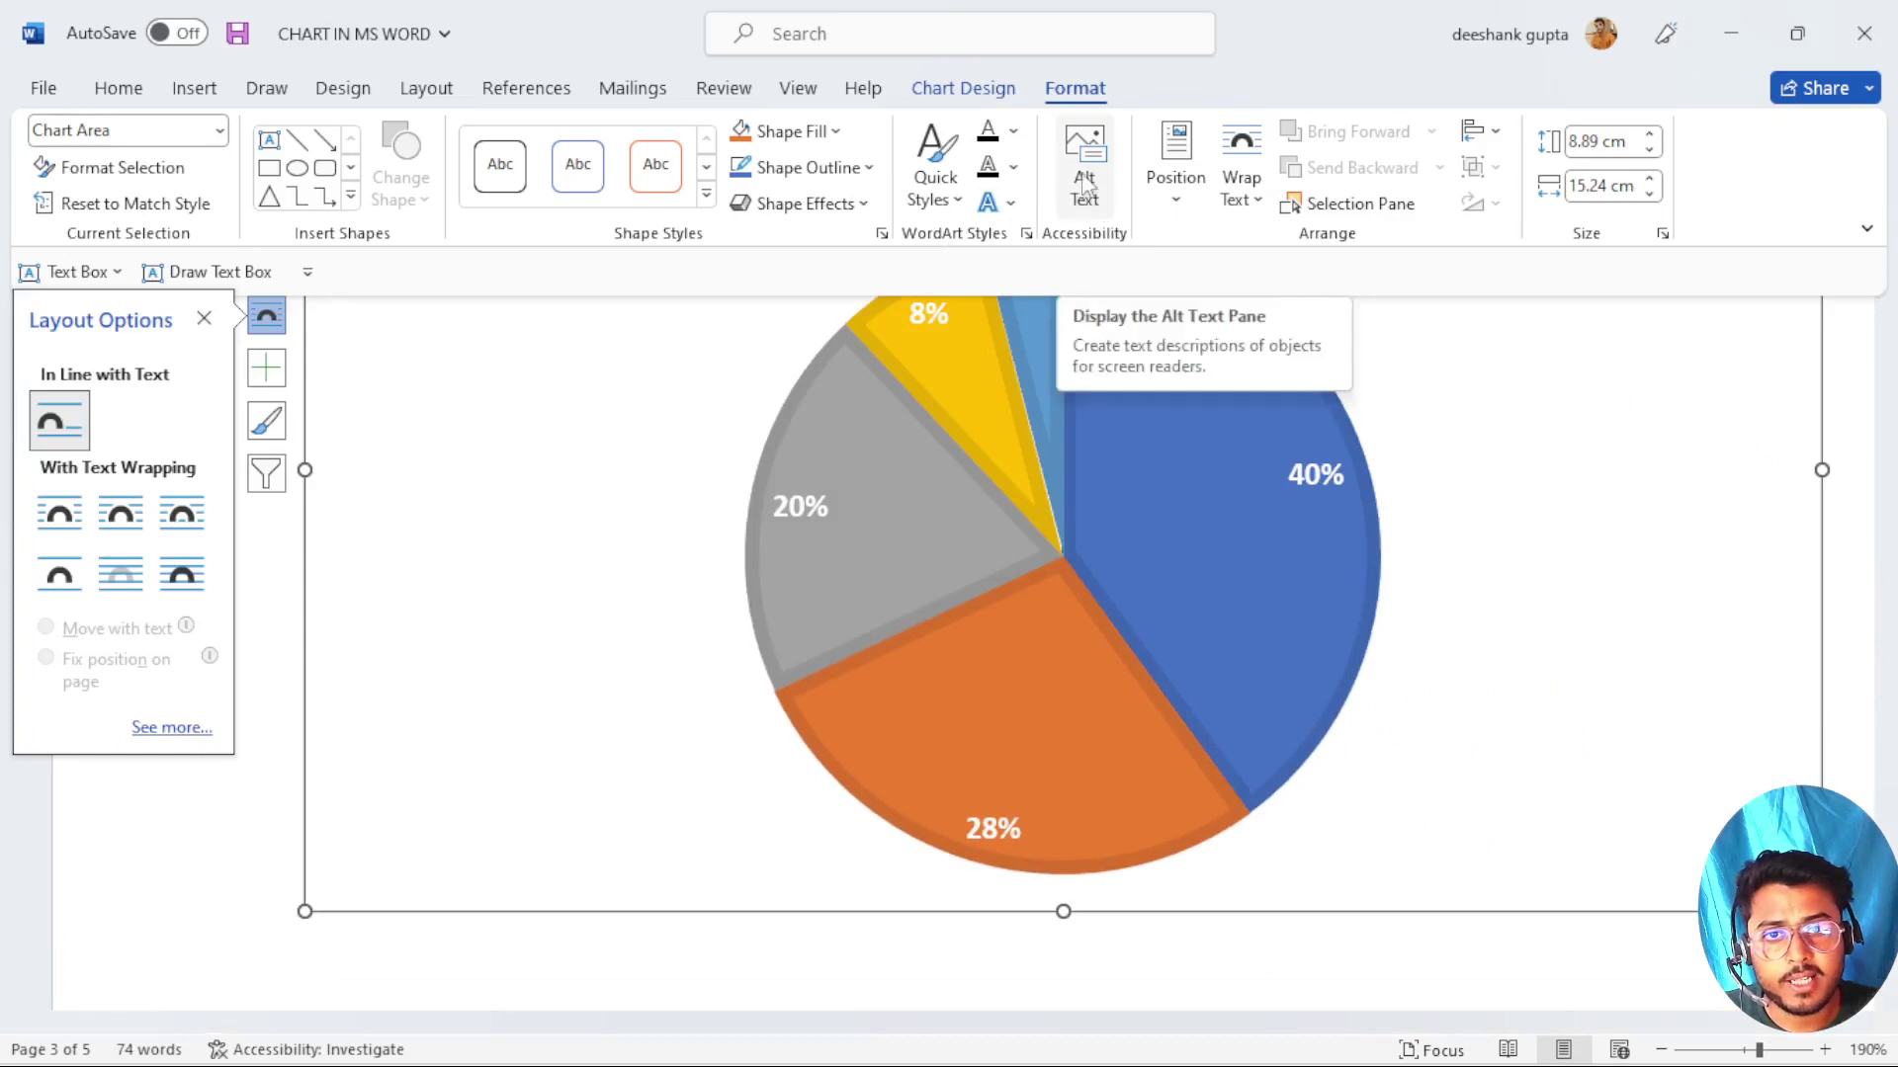
pyautogui.scroll(3, 1398, 563)
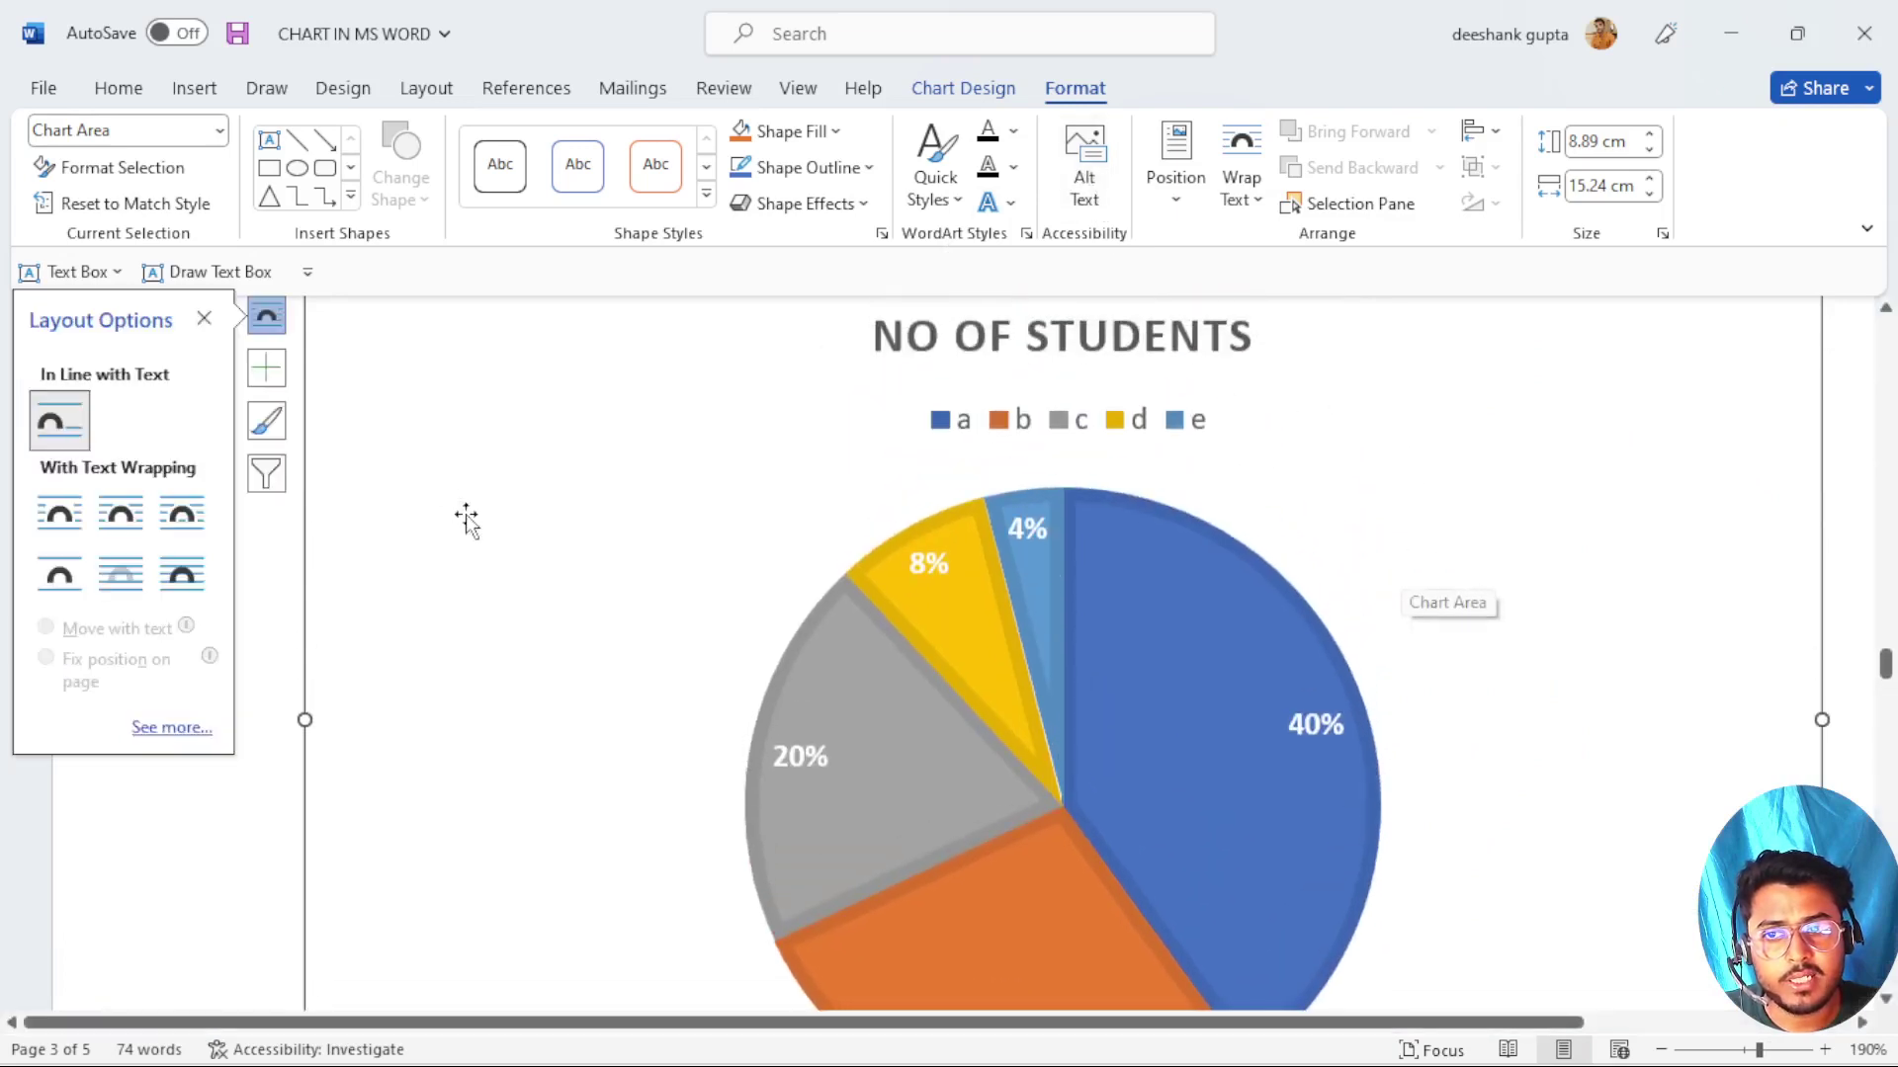
pyautogui.scroll(-11, 535, 704)
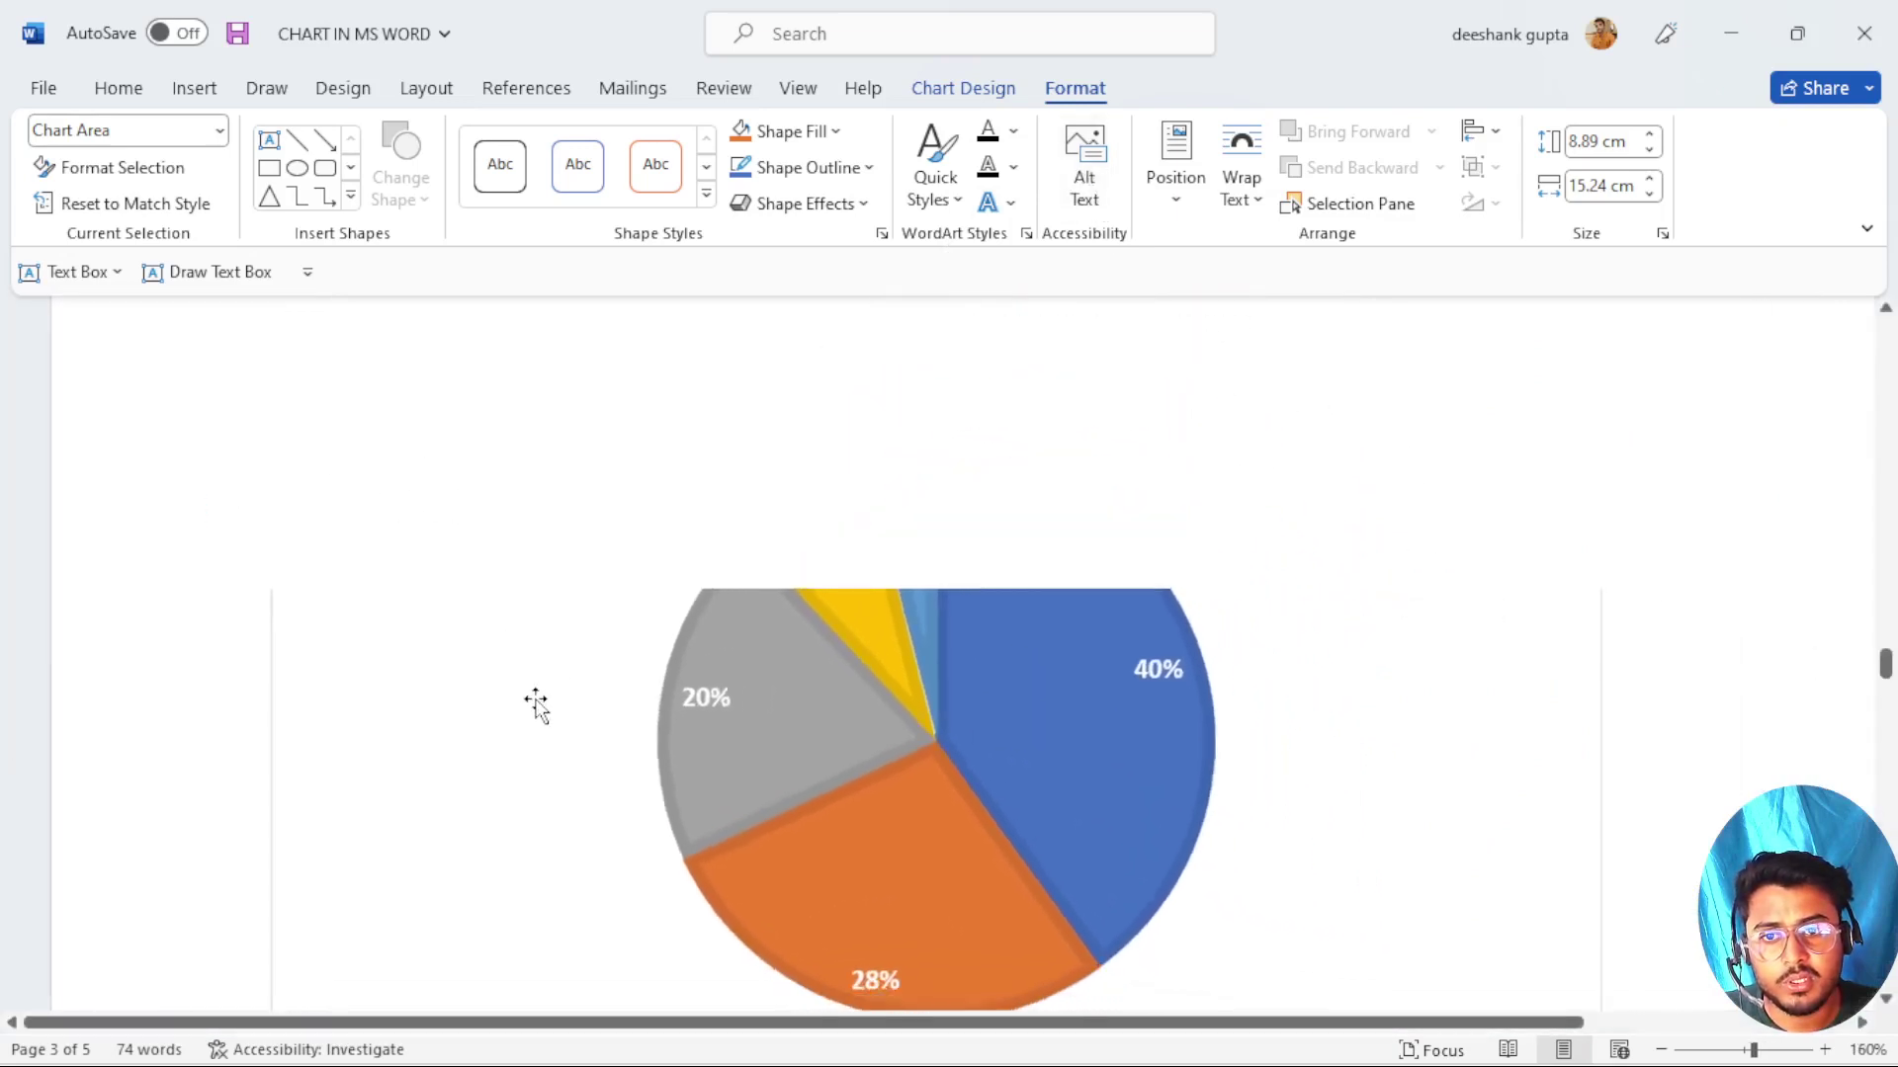
pyautogui.scroll(4, 534, 698)
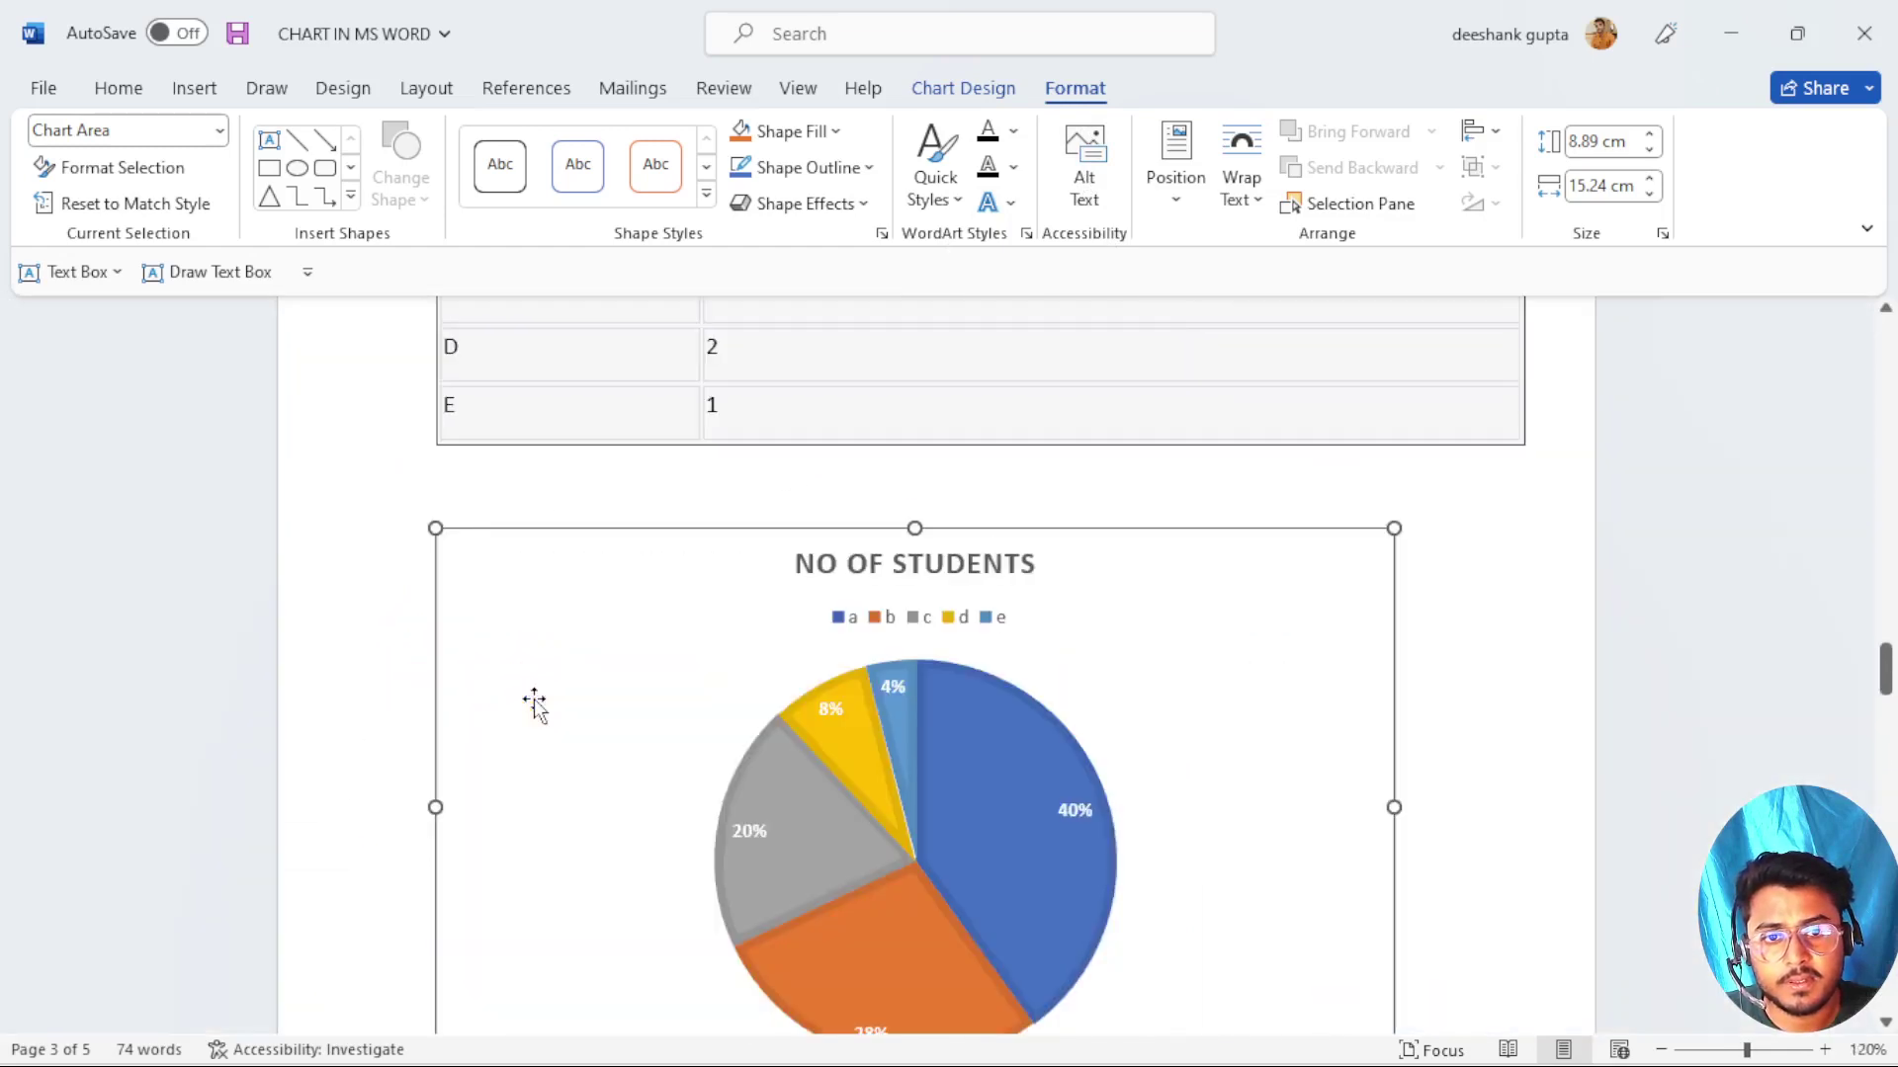
pyautogui.click(1119, 629)
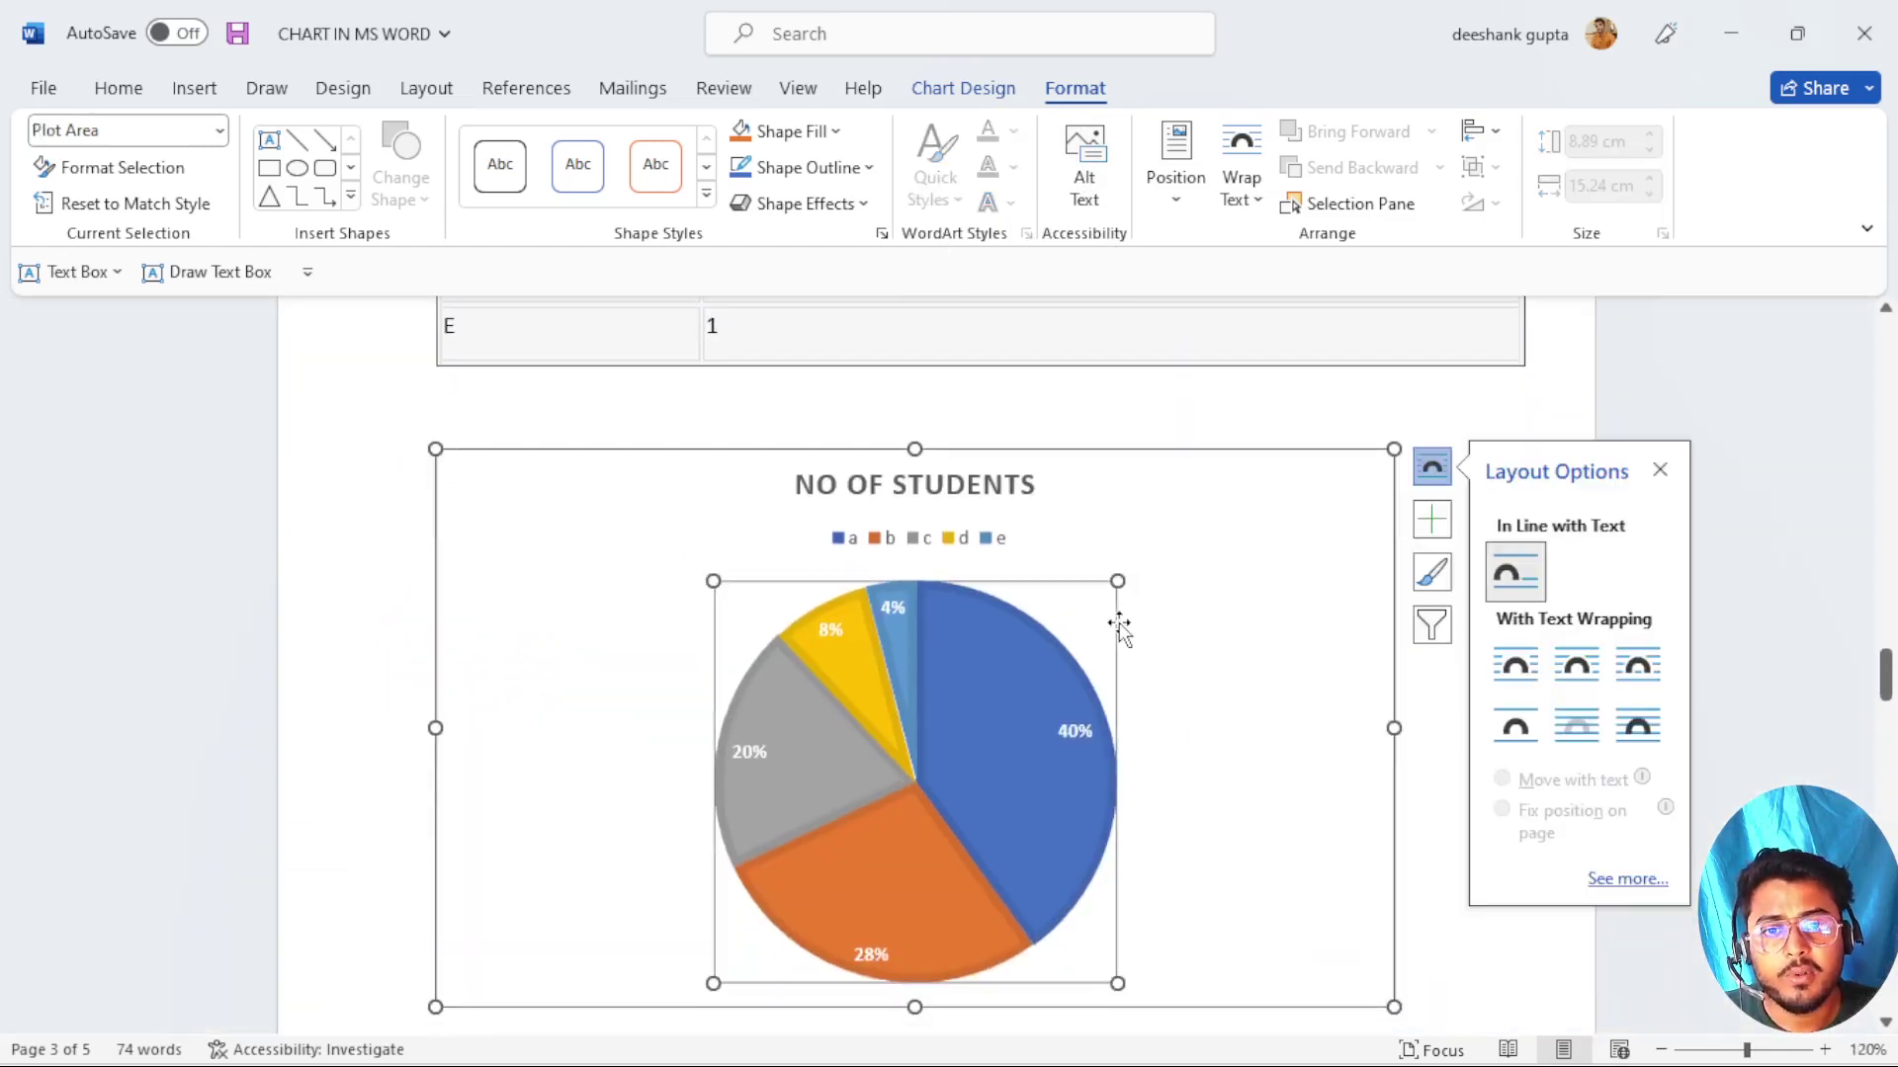
pyautogui.click(1212, 519)
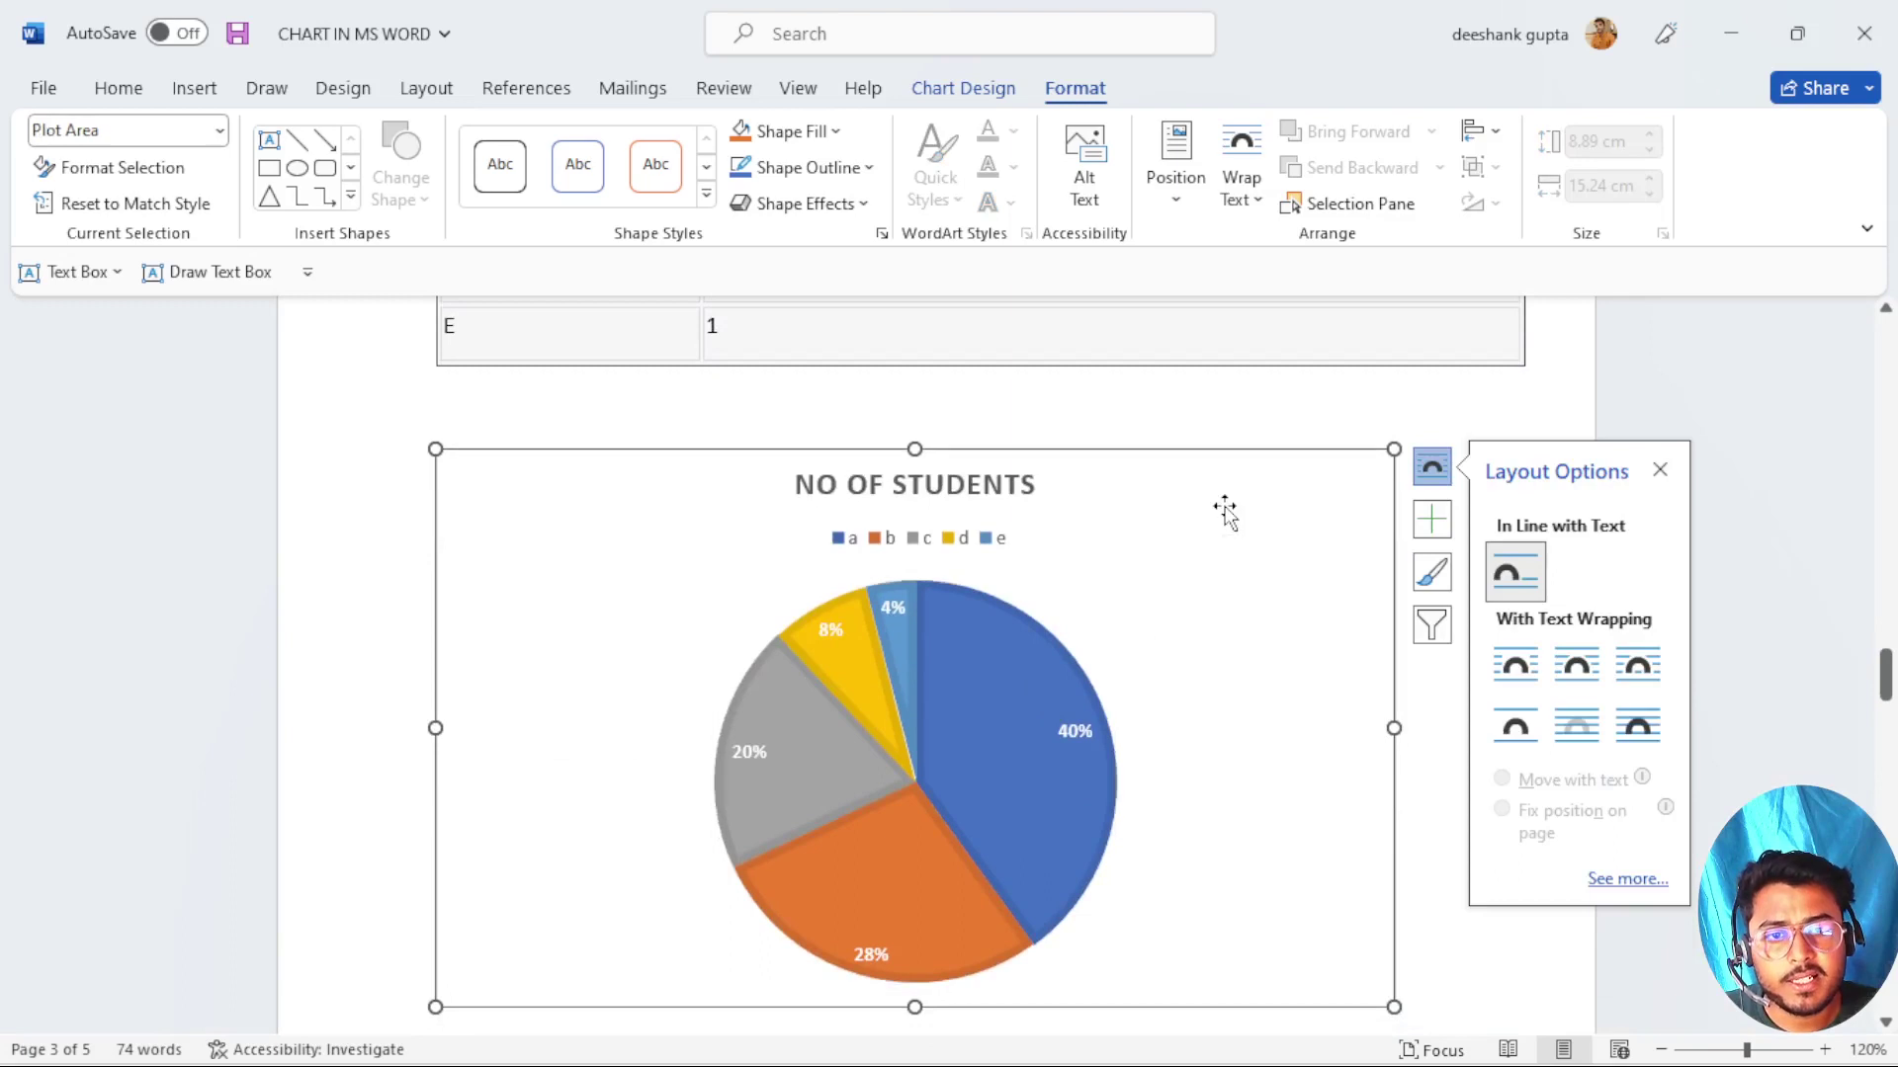
pyautogui.click(1662, 474)
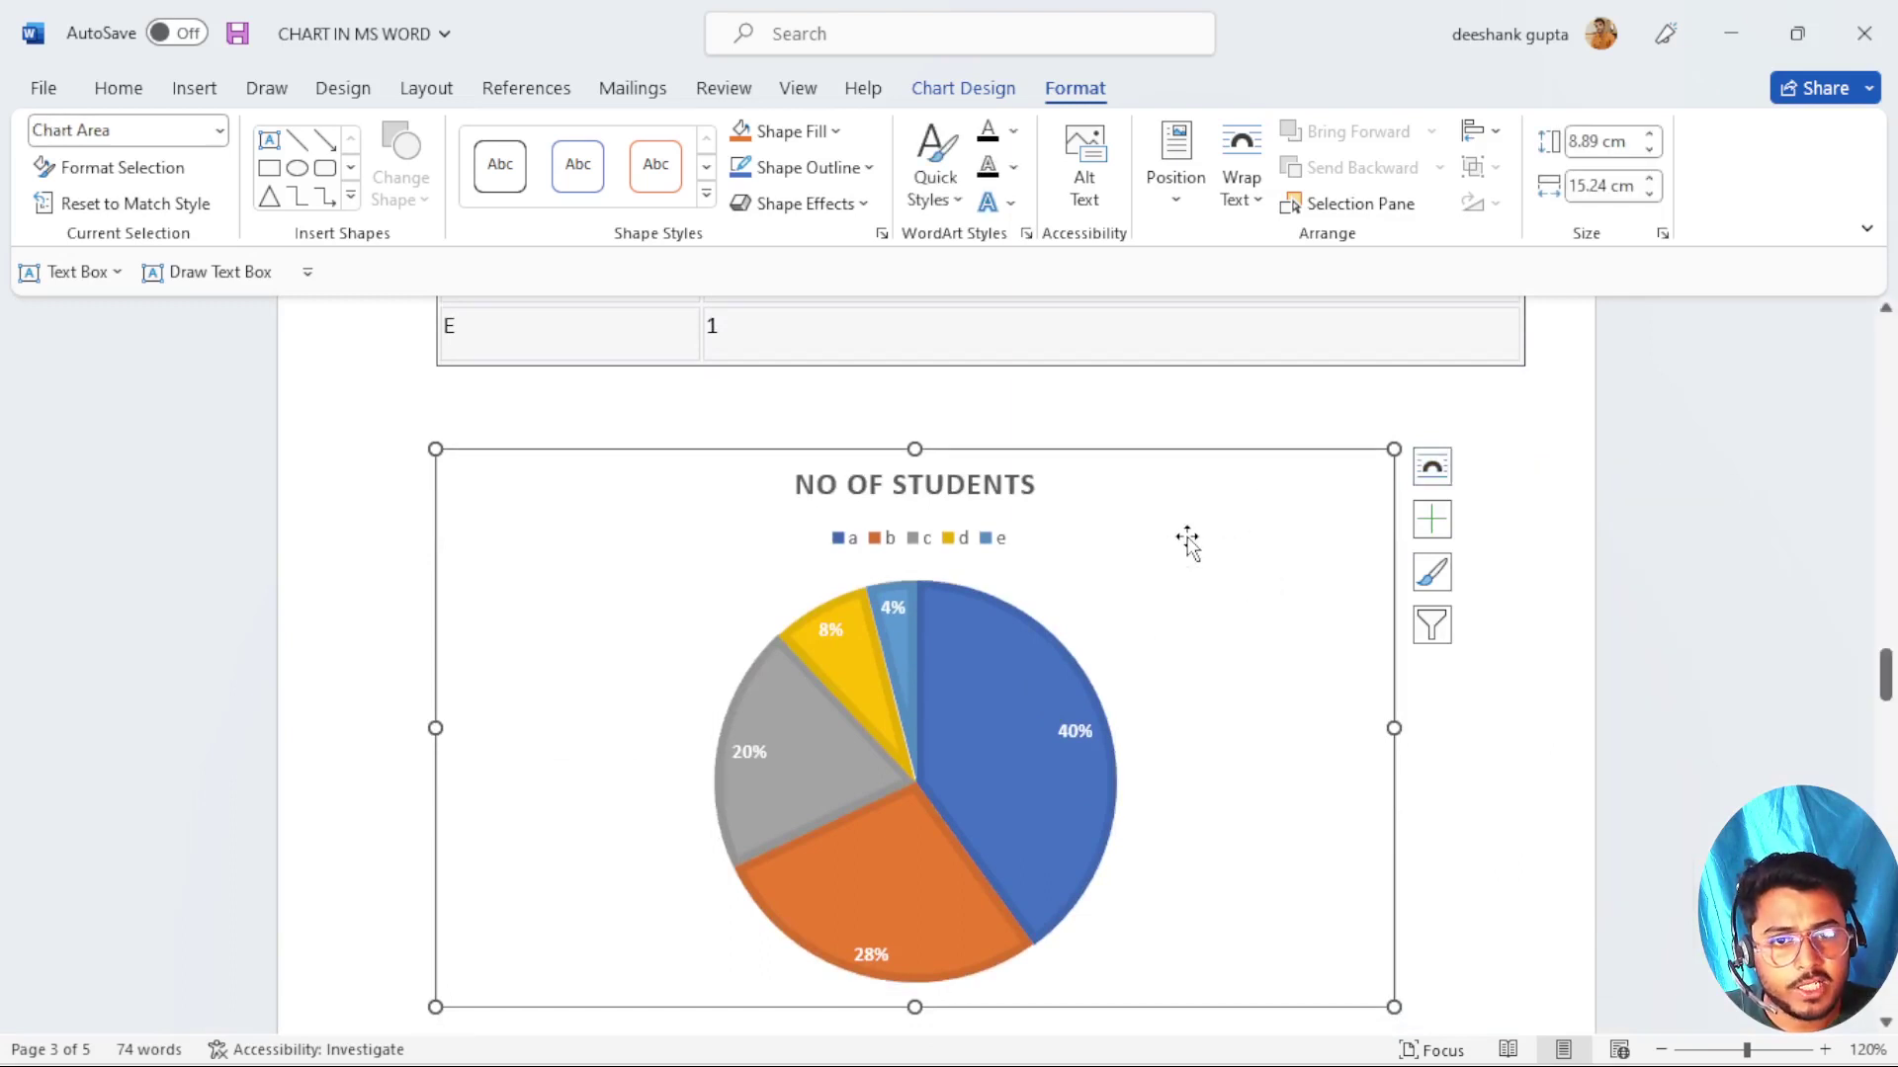
pyautogui.click(969, 714)
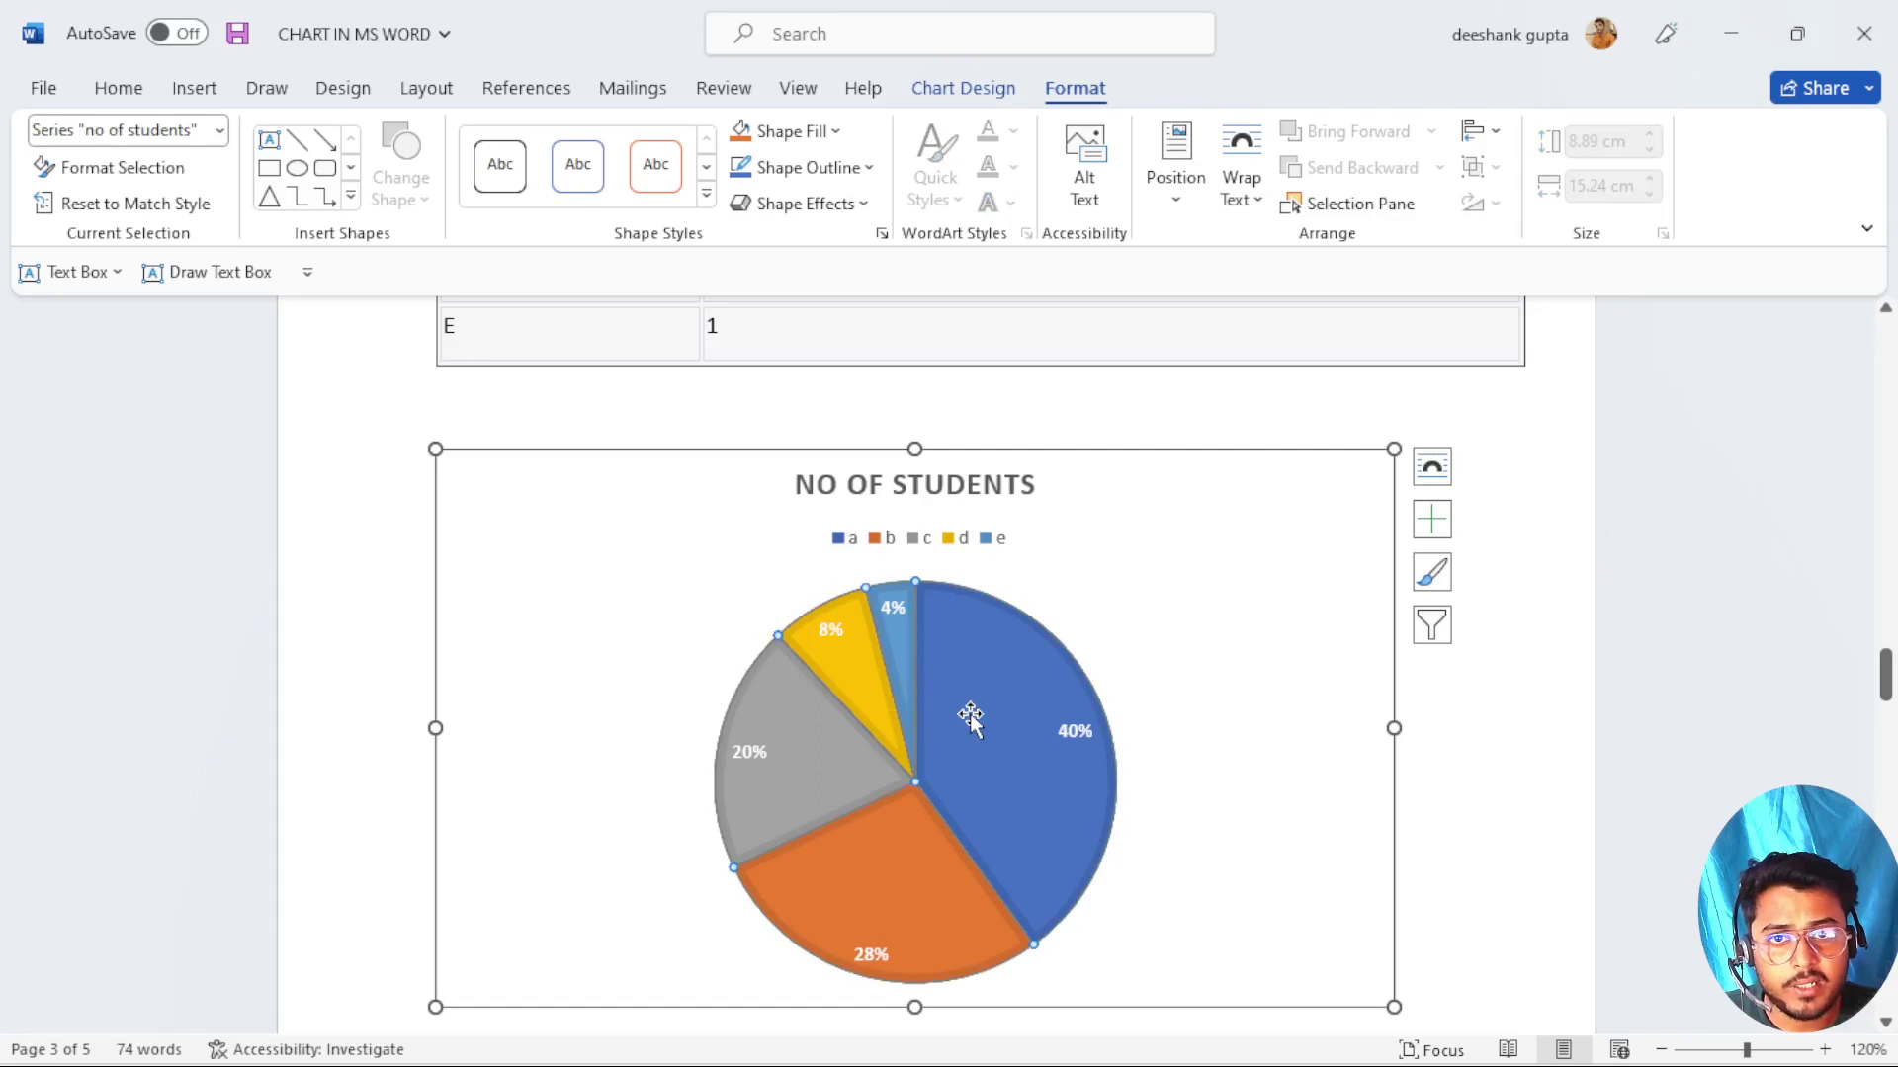
# Add the alt text "this is very imp pie chart" to the whole chart area and check the saved description.
pyautogui.click(1084, 168)
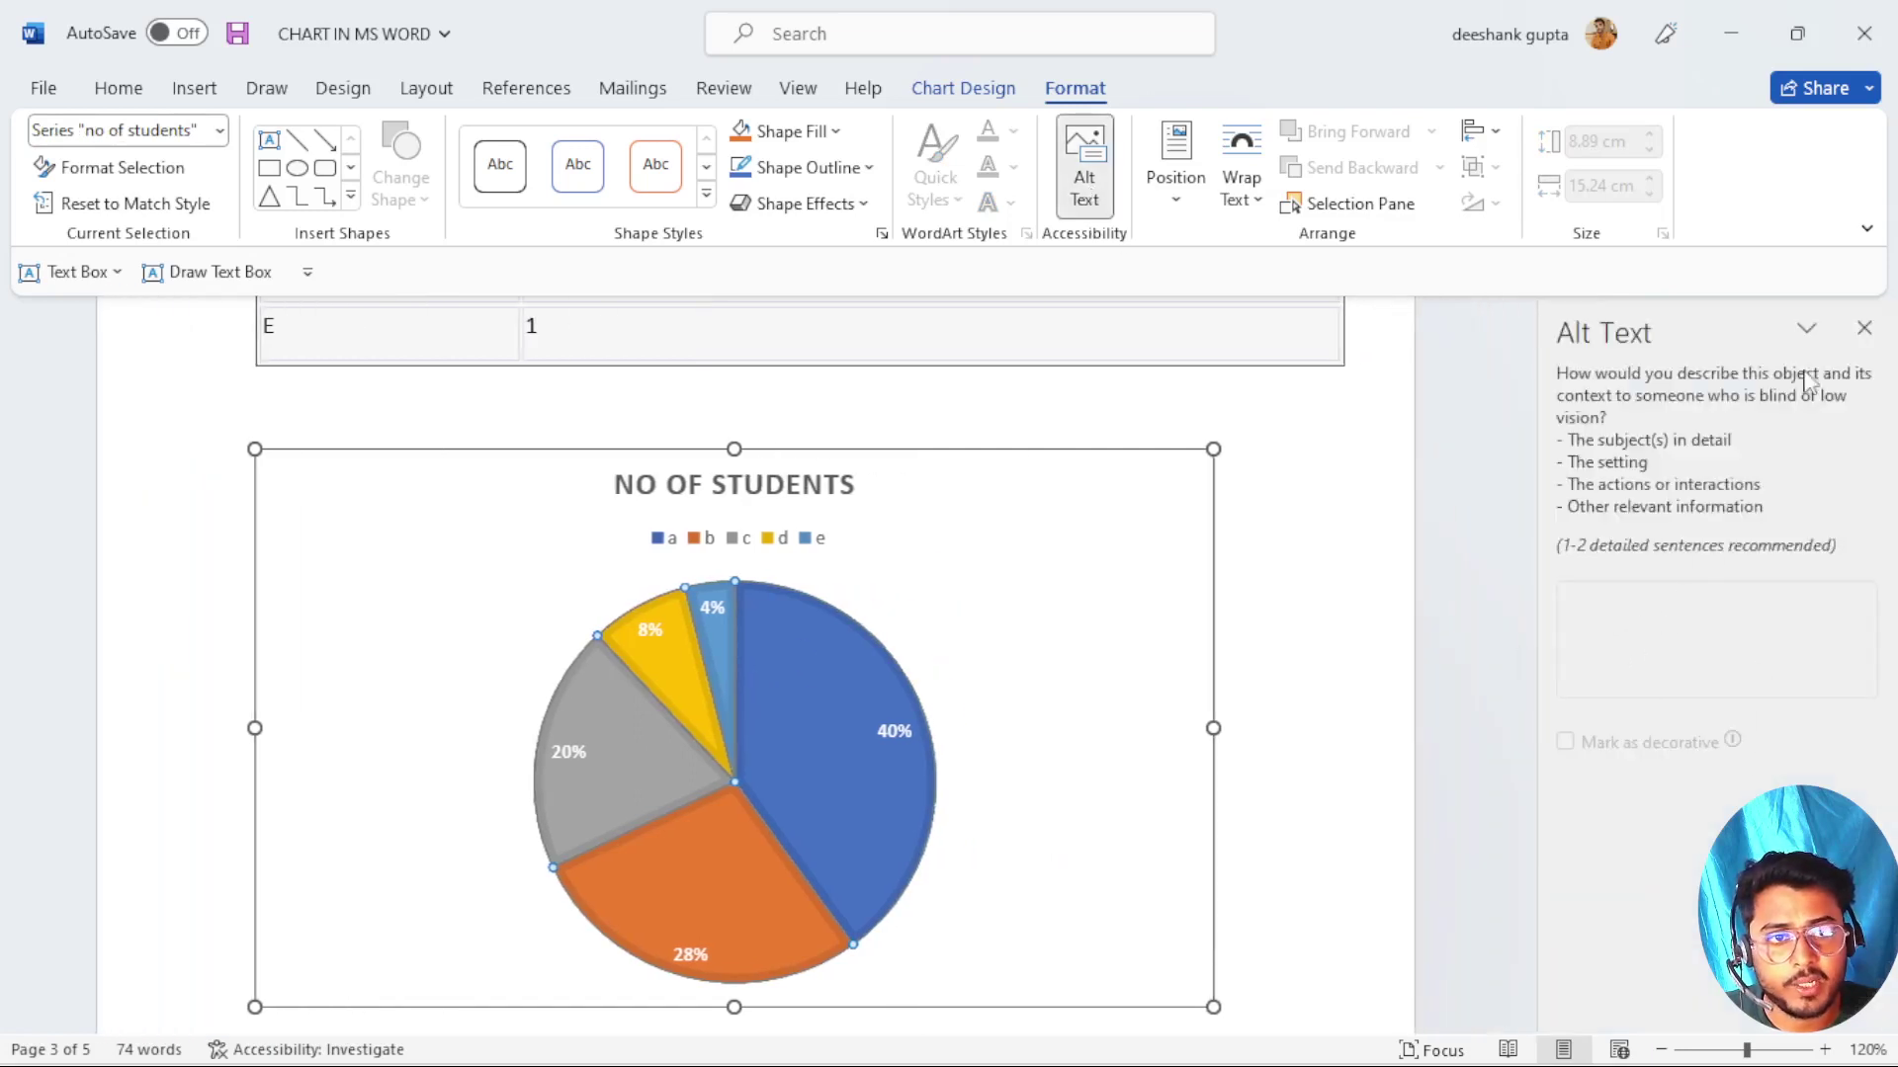
pyautogui.click(1866, 333)
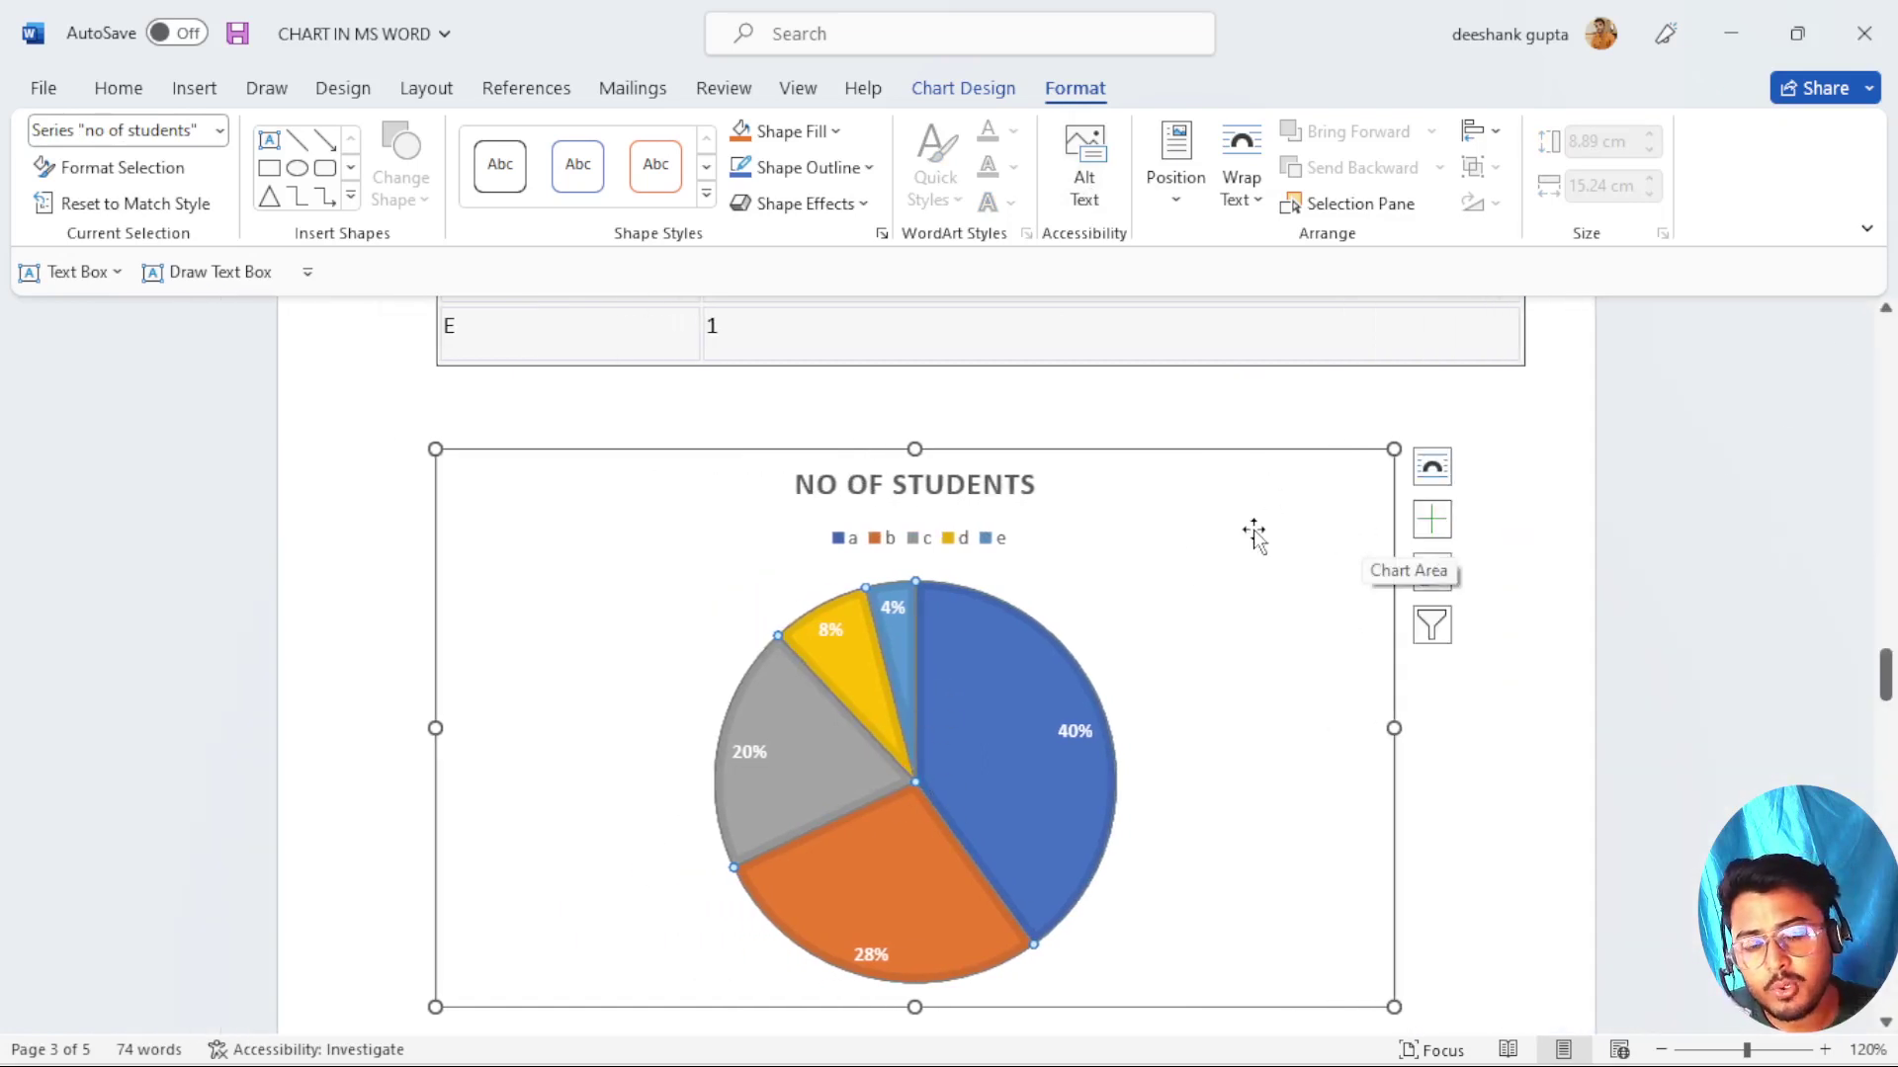
pyautogui.click(1288, 513)
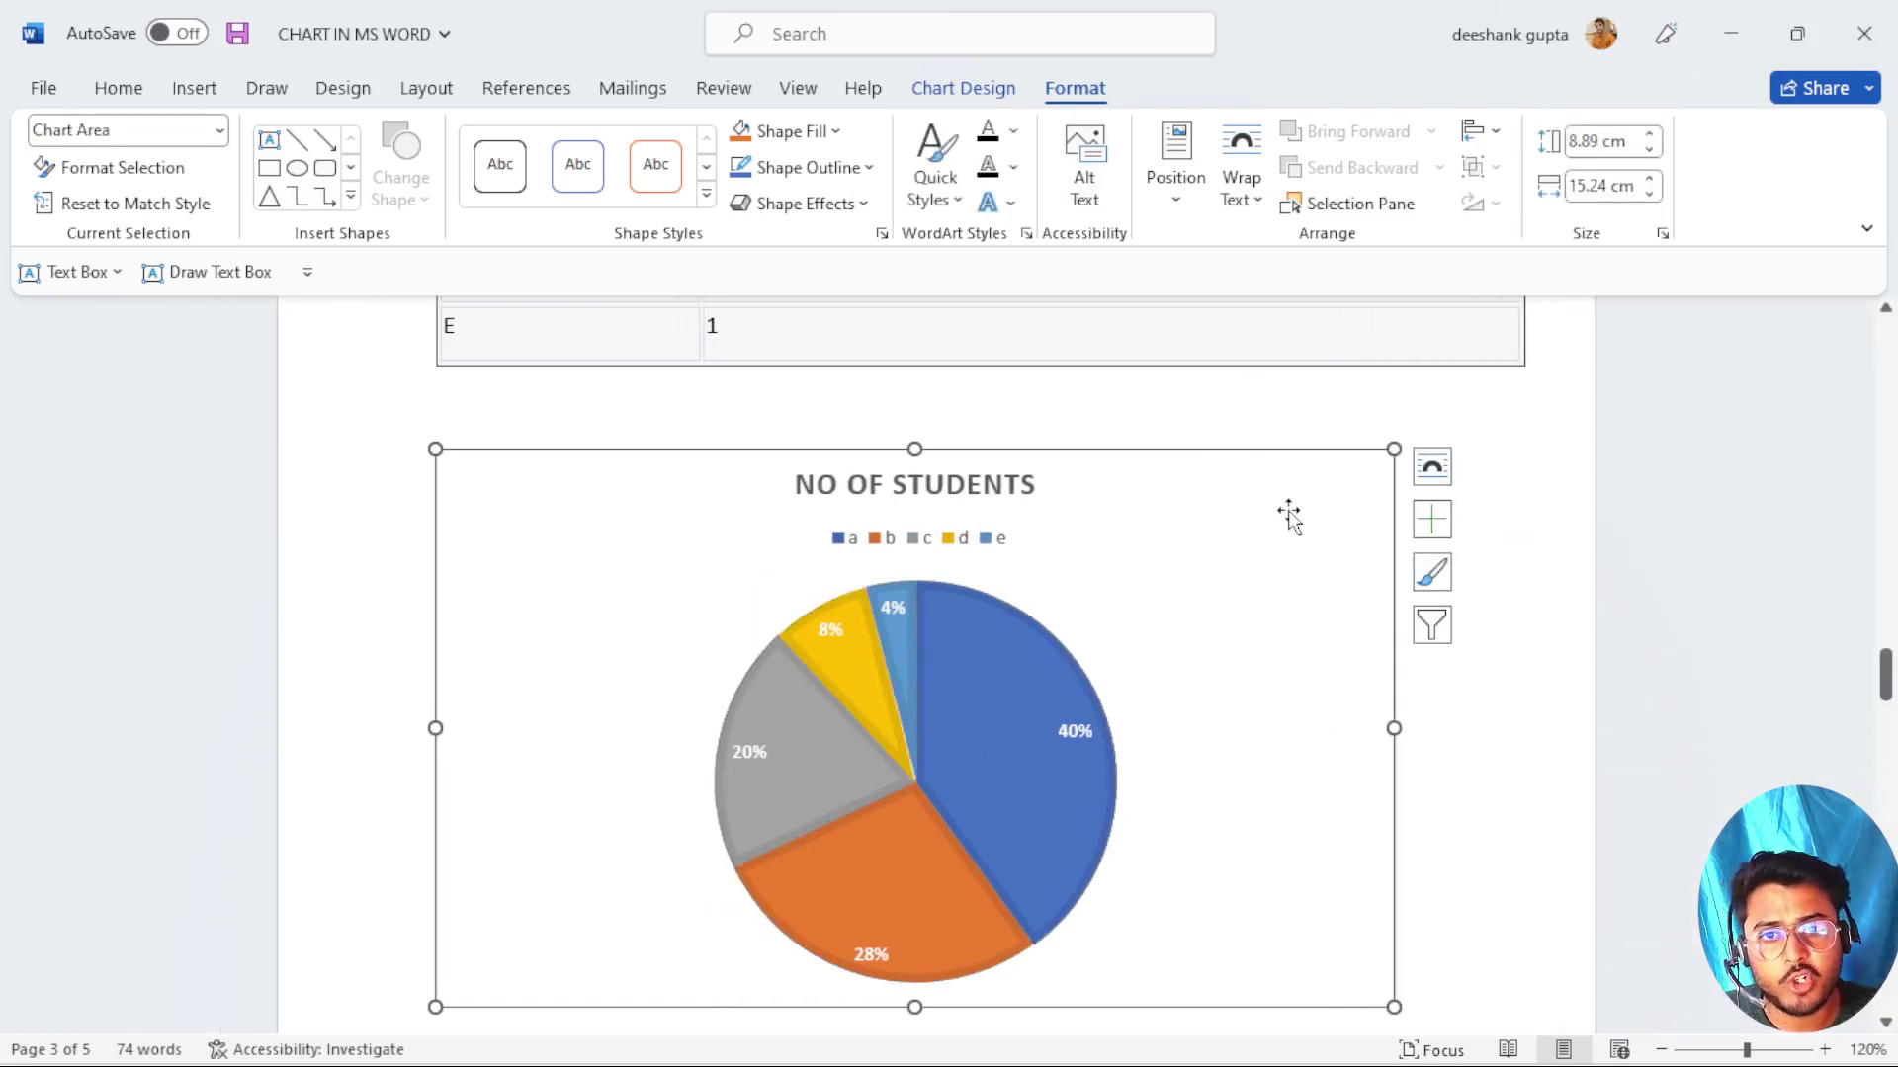
pyautogui.click(1084, 166)
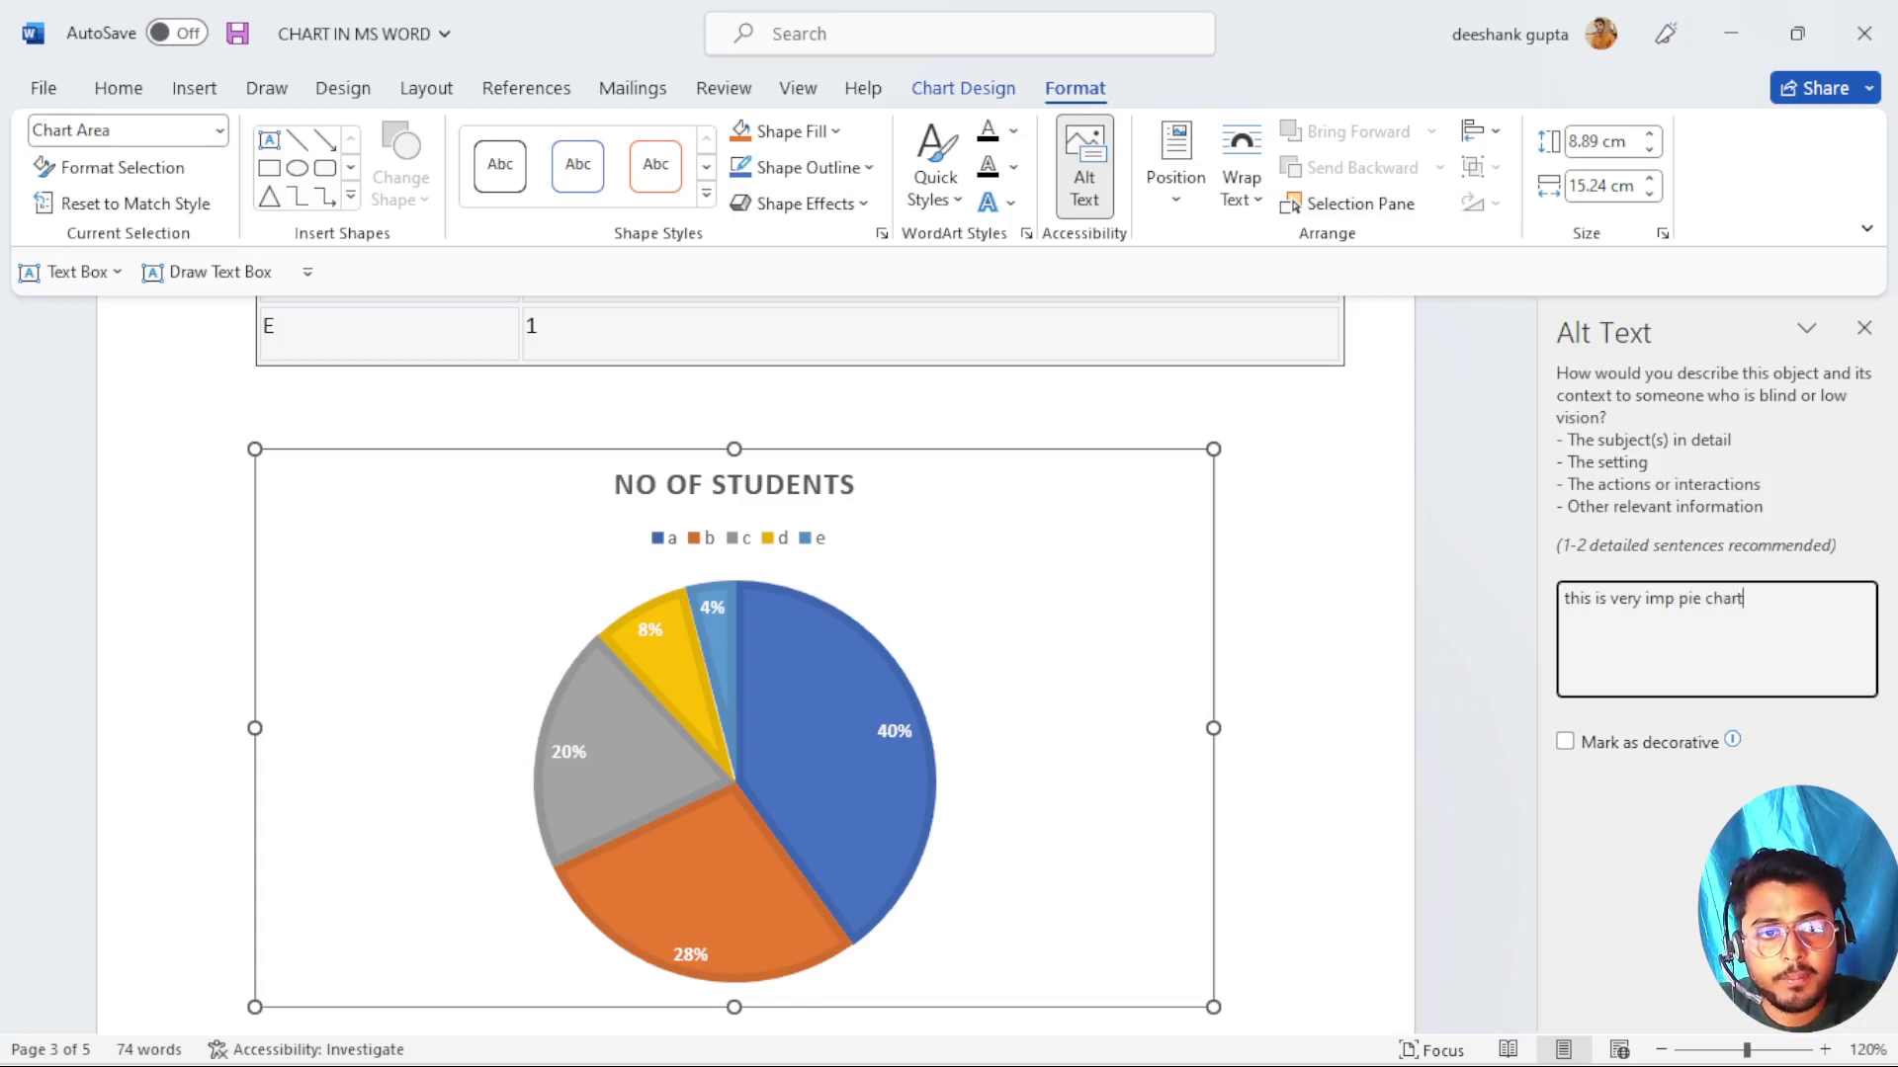
pyautogui.click(1864, 327)
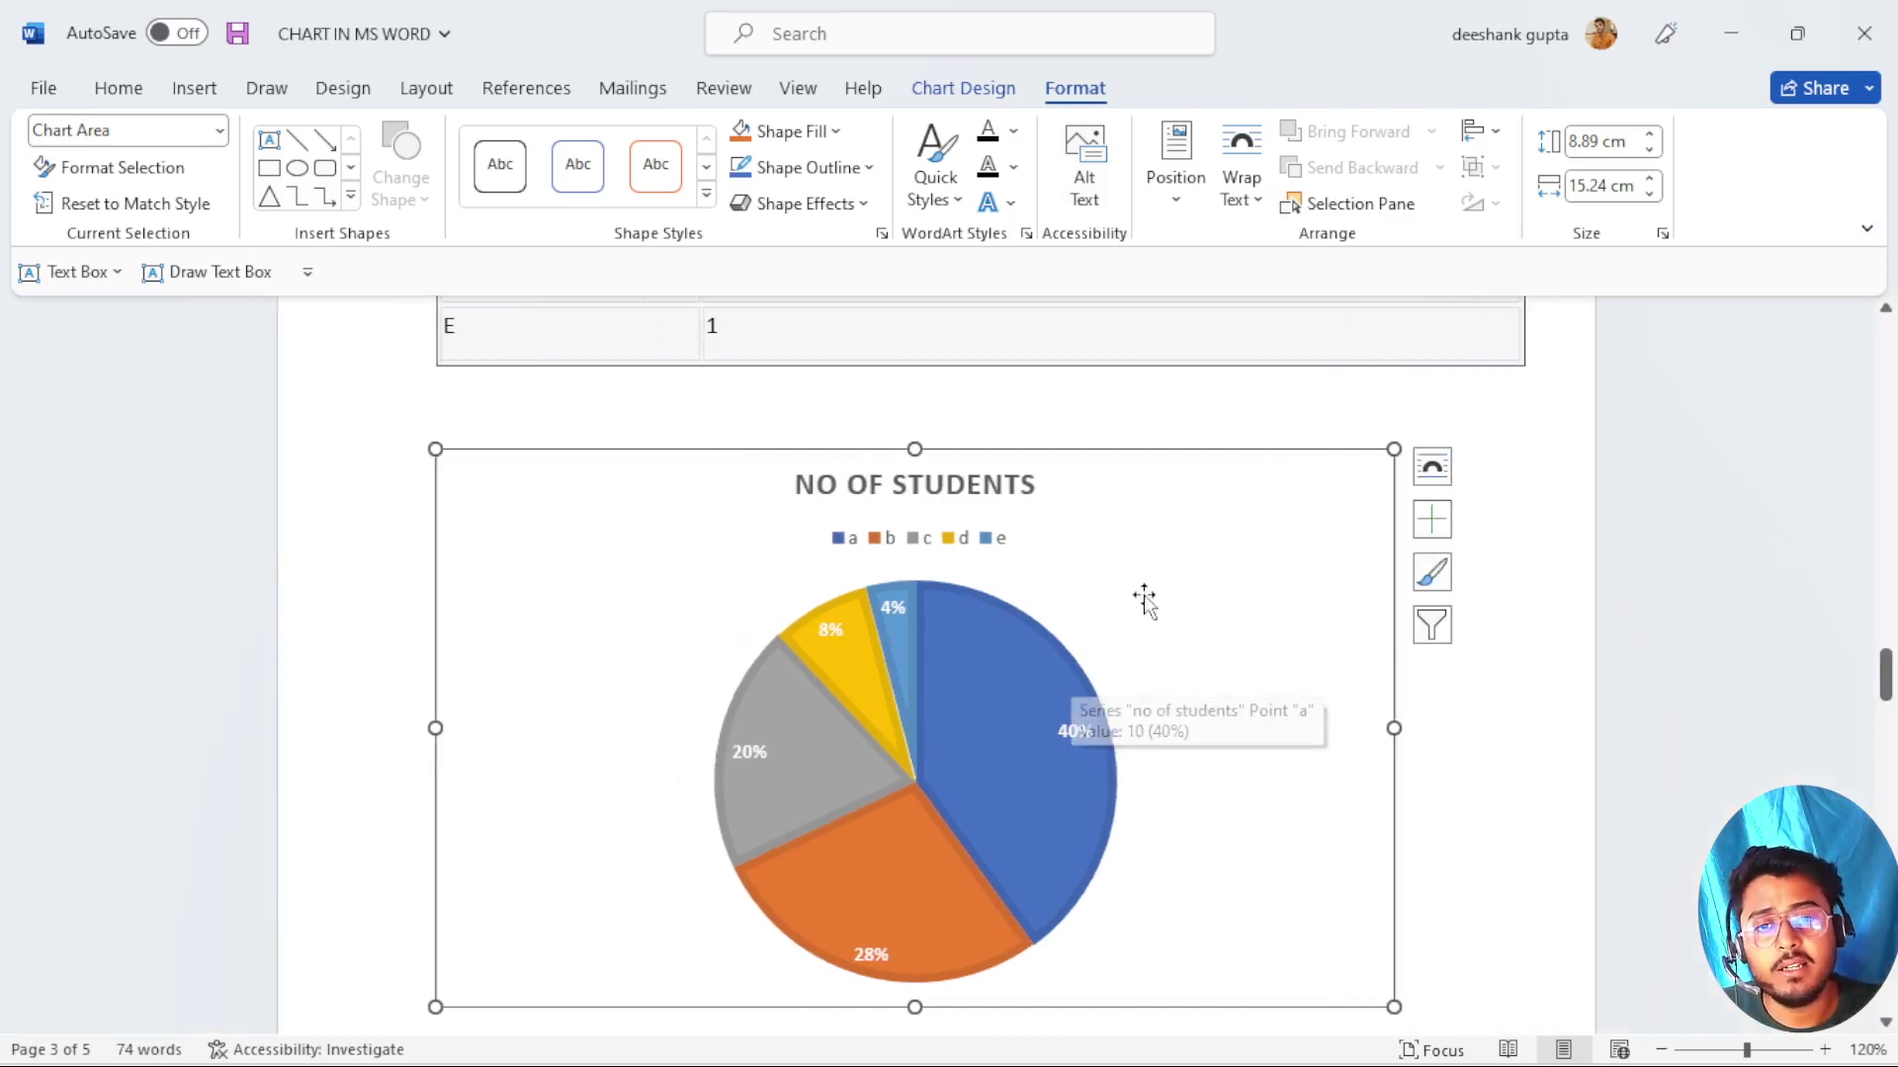
pyautogui.click(1084, 163)
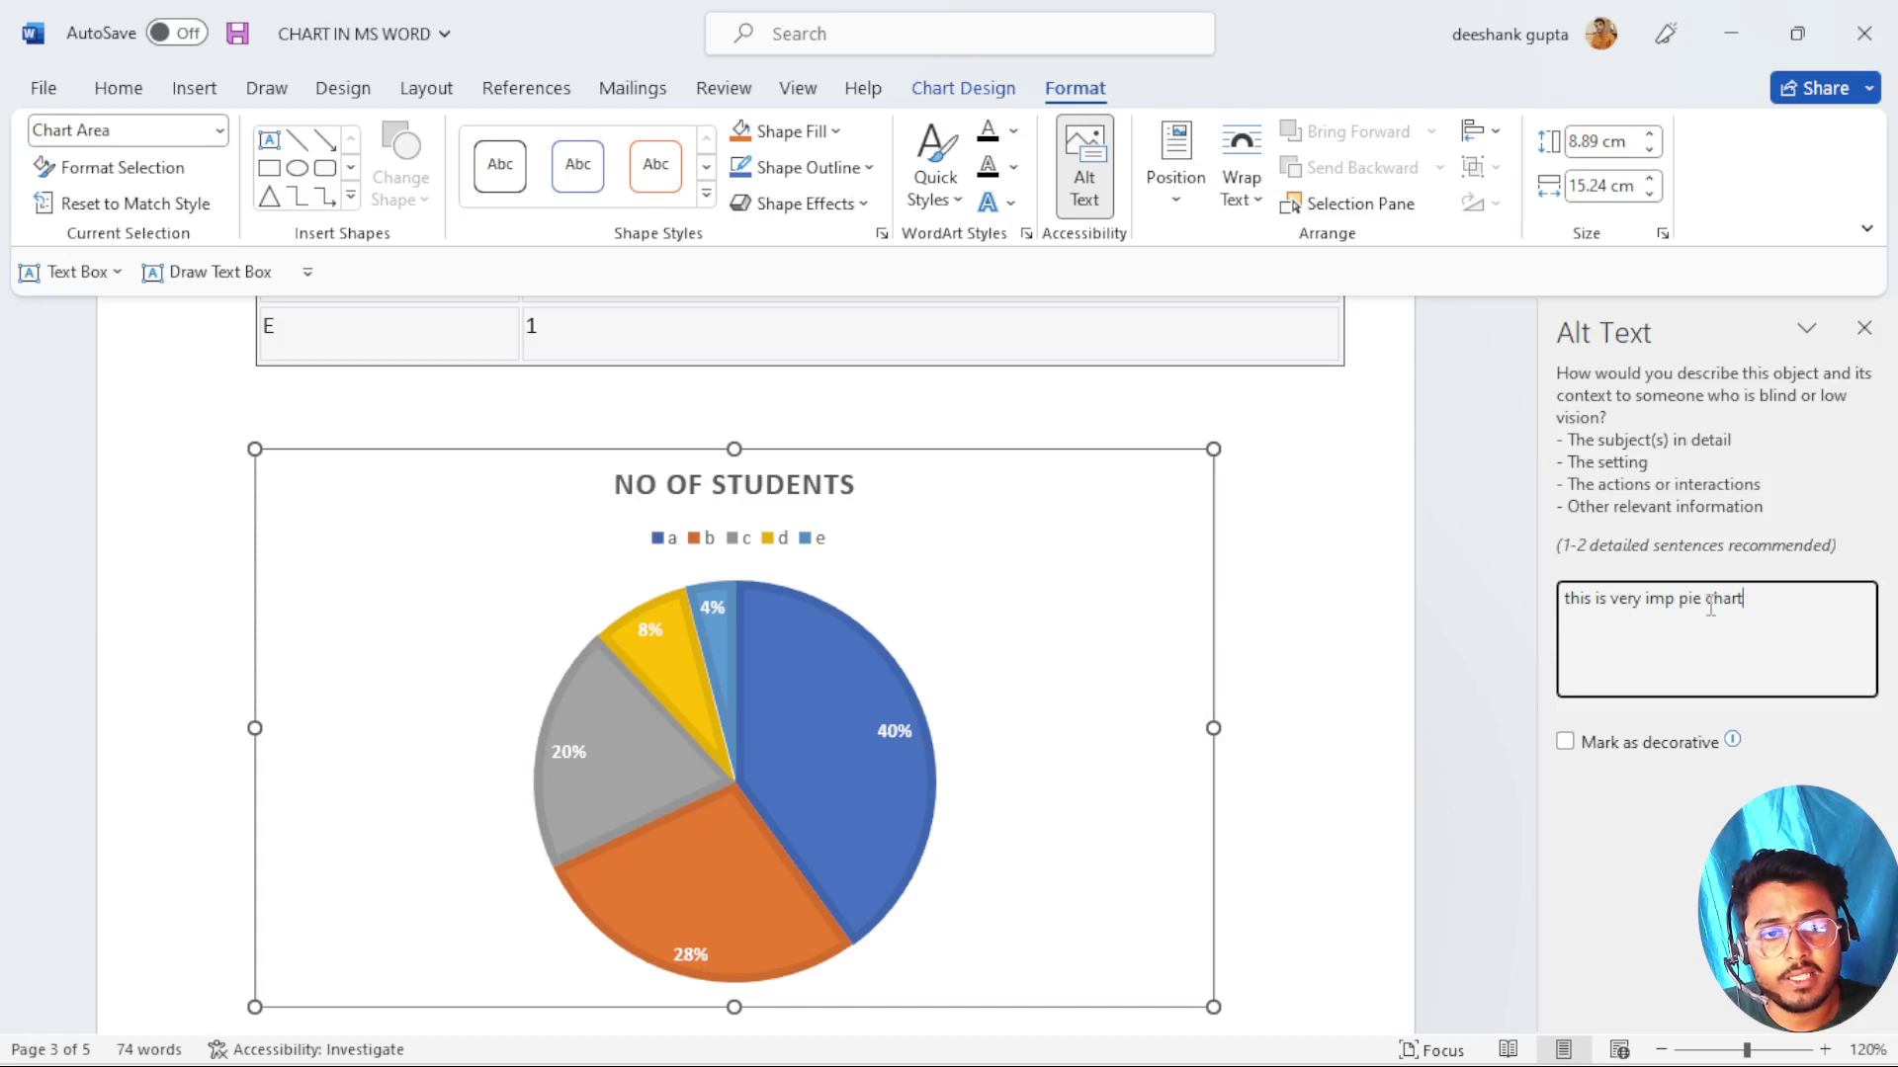
pyautogui.click(1864, 327)
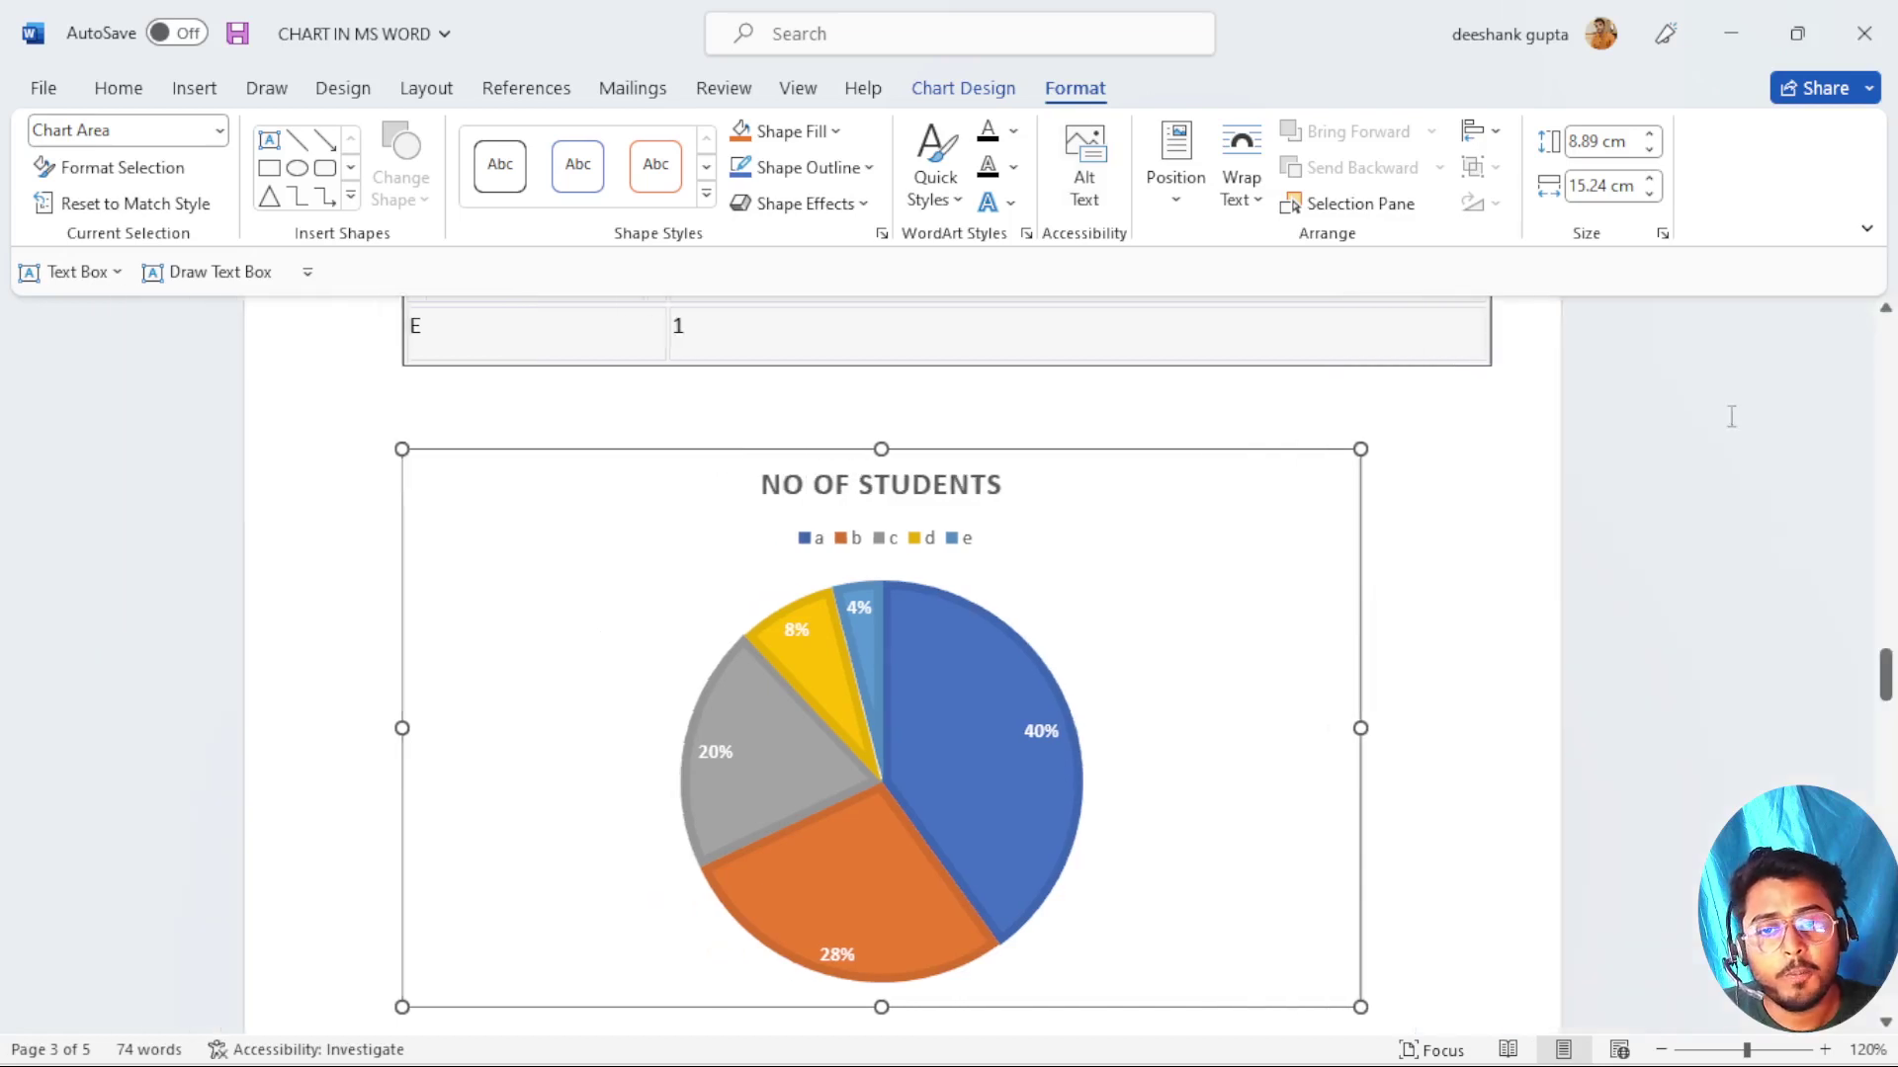
# Review the chart's text wrapping options and resize the chart area to 8.8 cm high and 15.5 cm wide.
pyautogui.moveTo(949, 716)
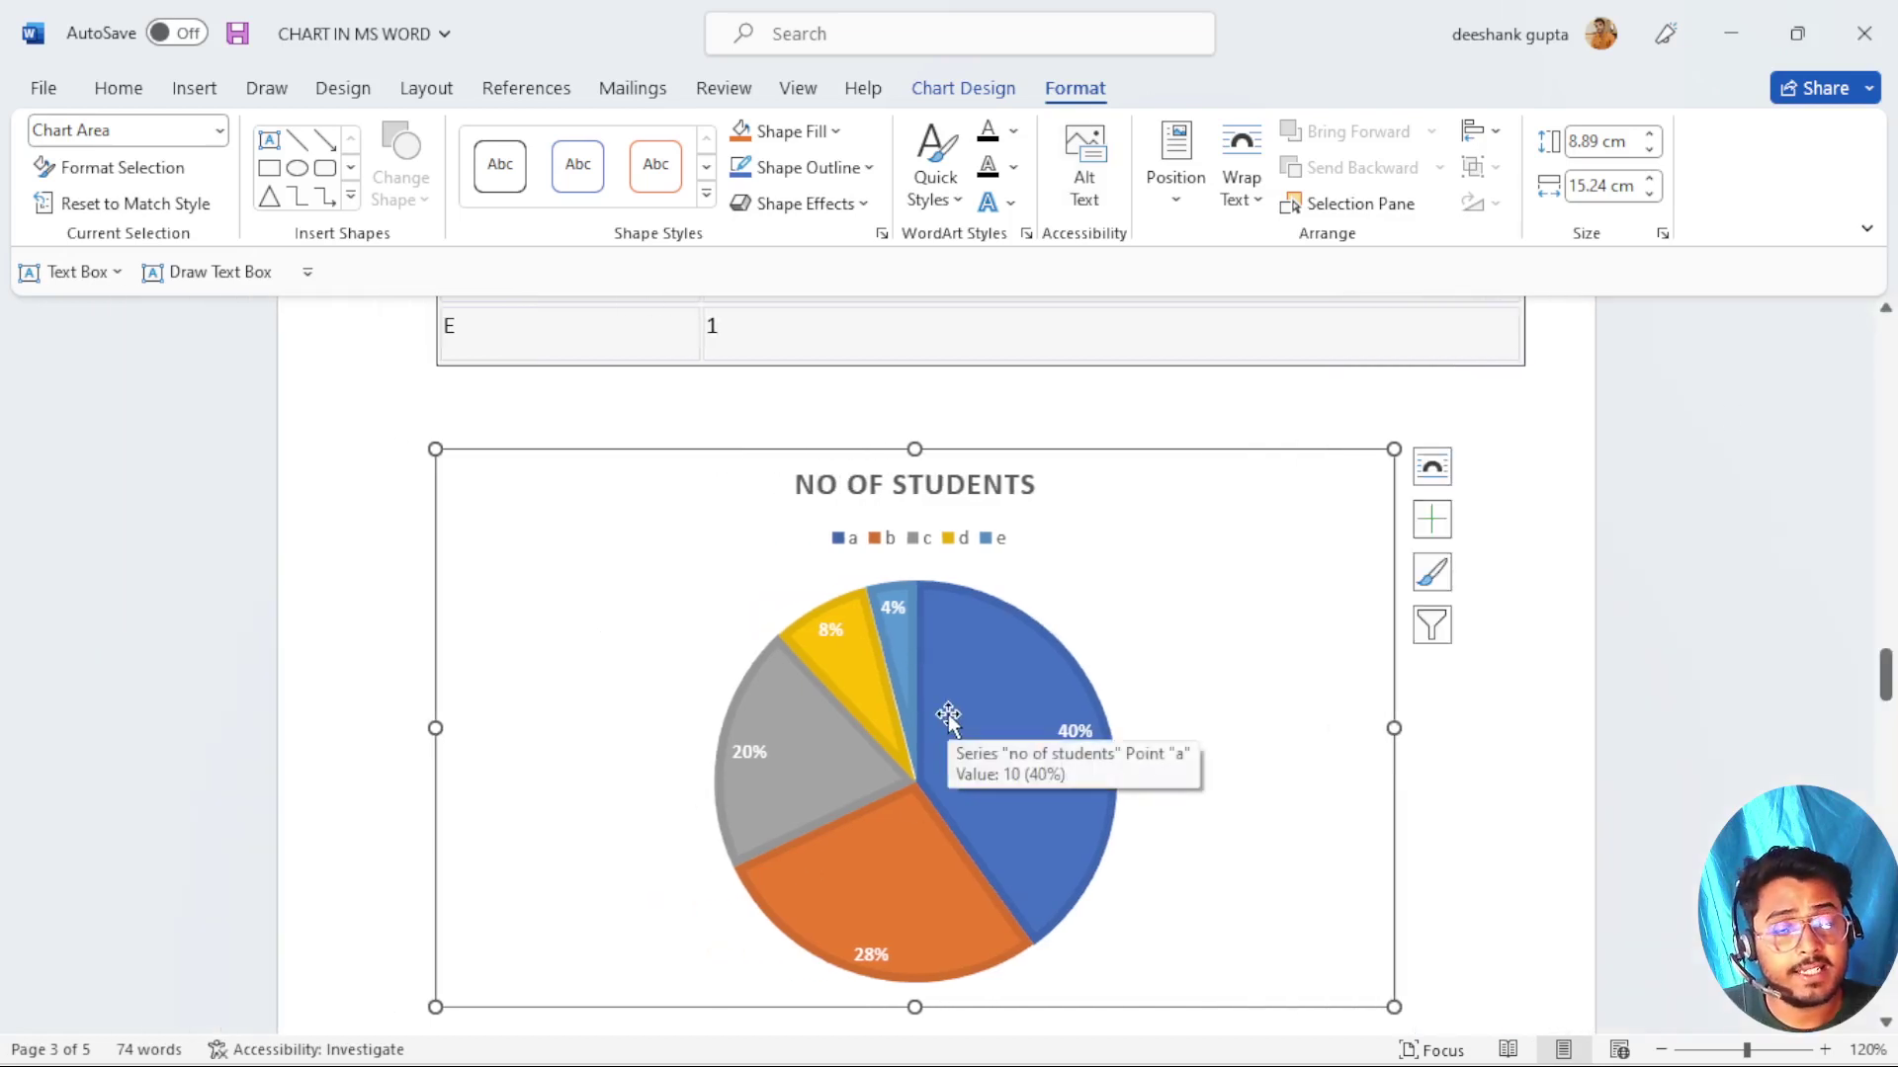
pyautogui.click(1241, 178)
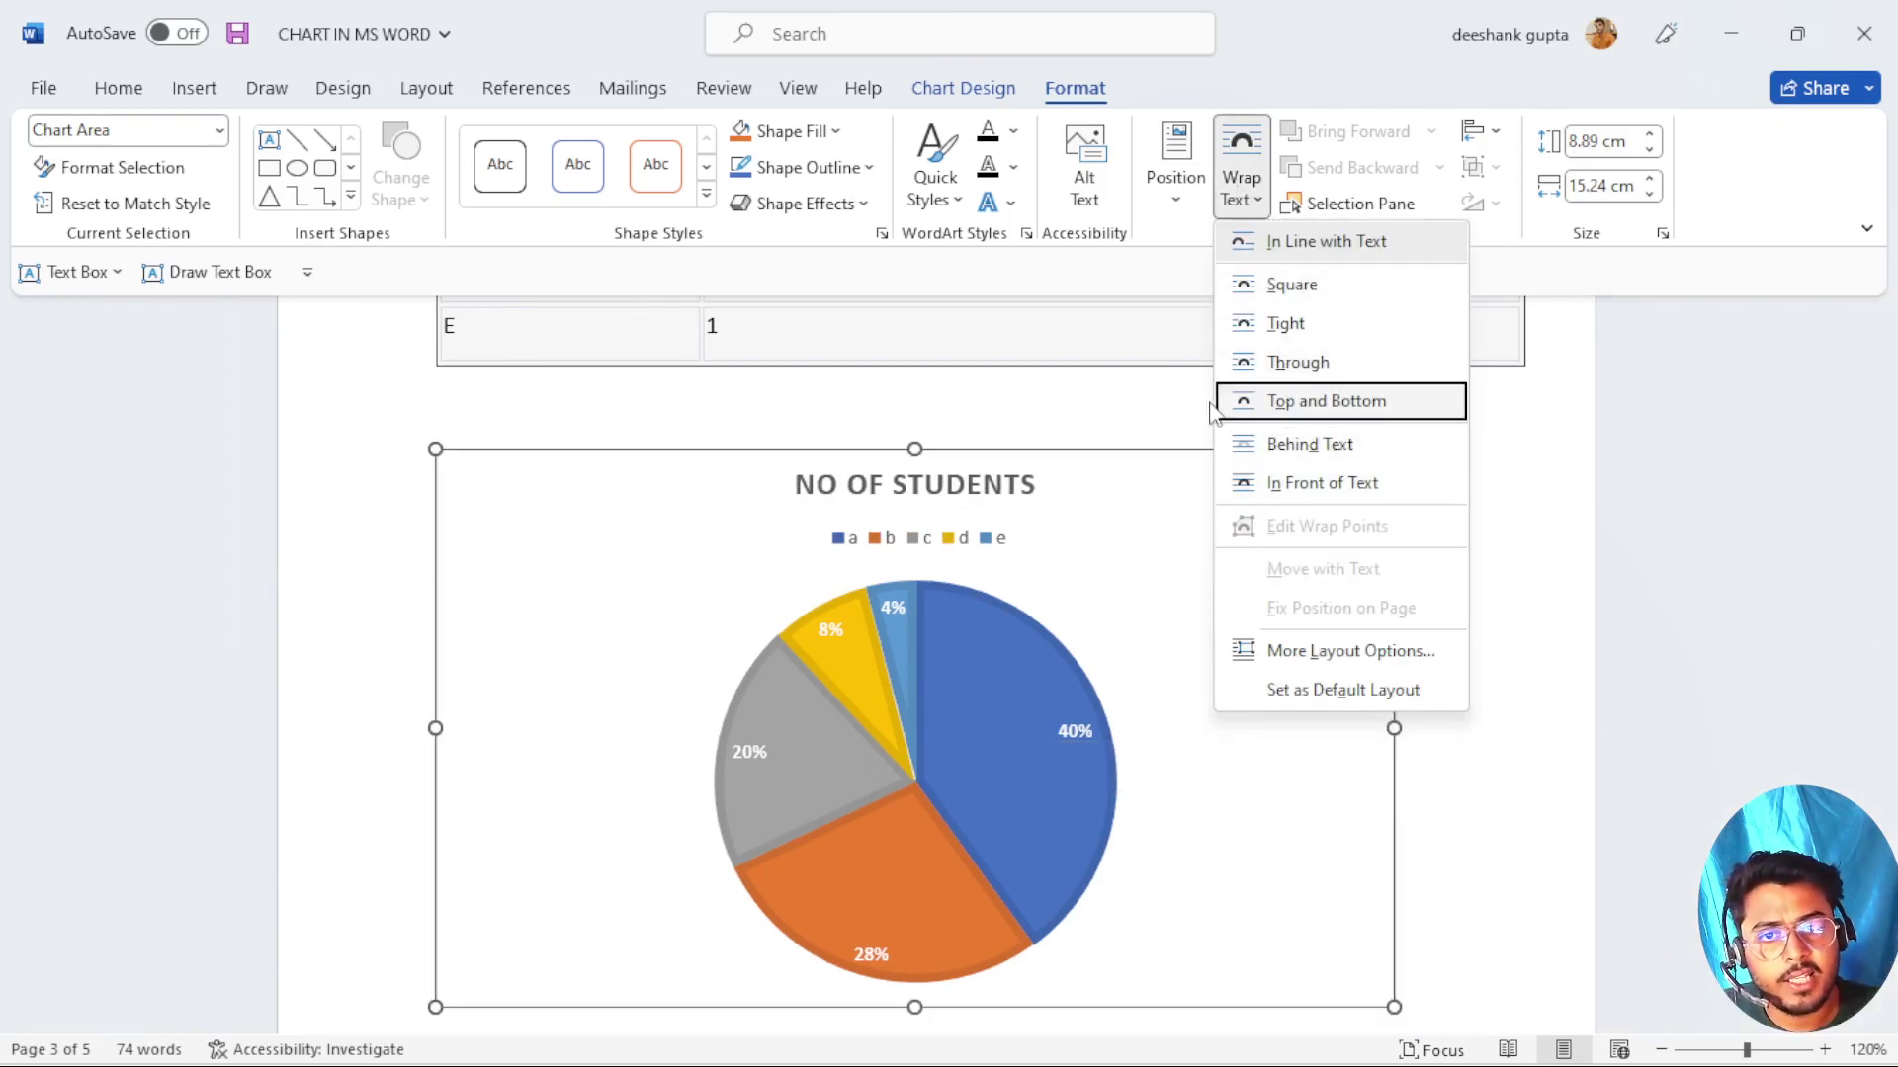
pyautogui.click(1167, 402)
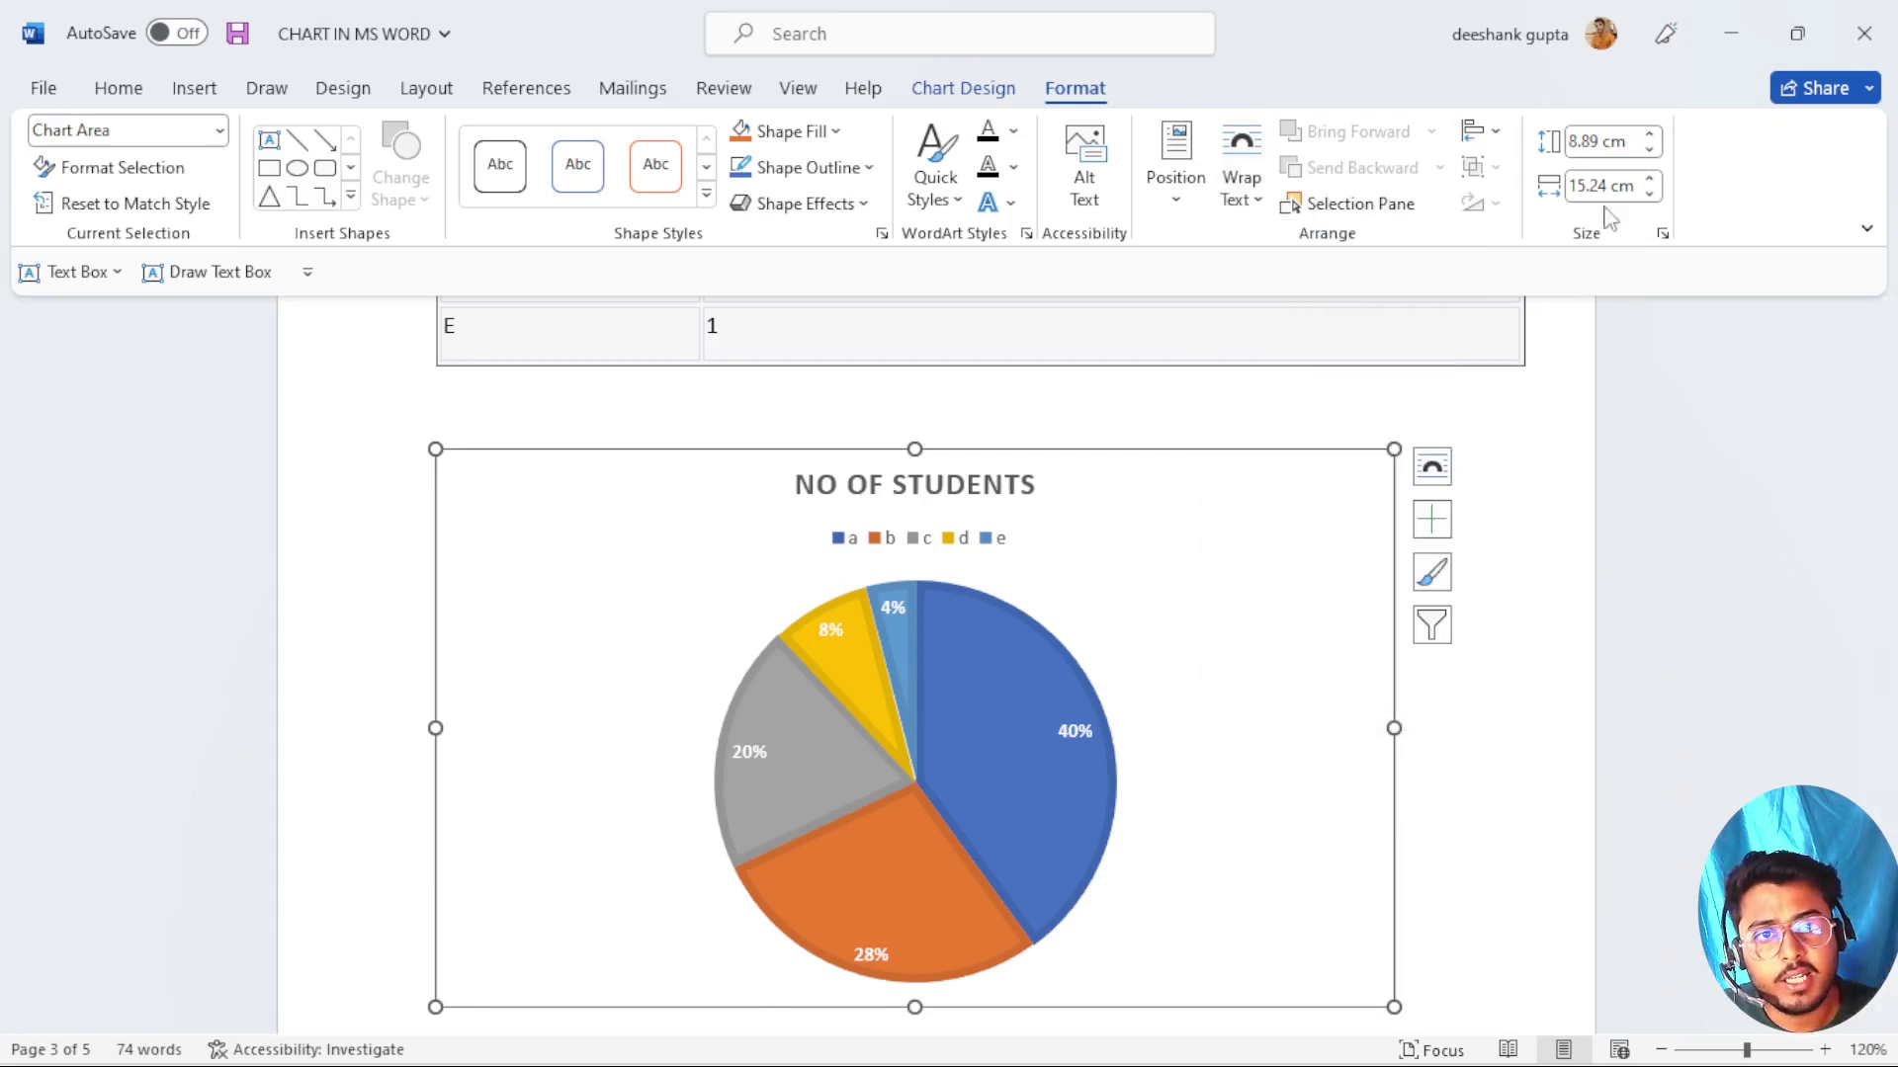
pyautogui.click(1648, 135)
pyautogui.click(1648, 136)
pyautogui.click(1649, 135)
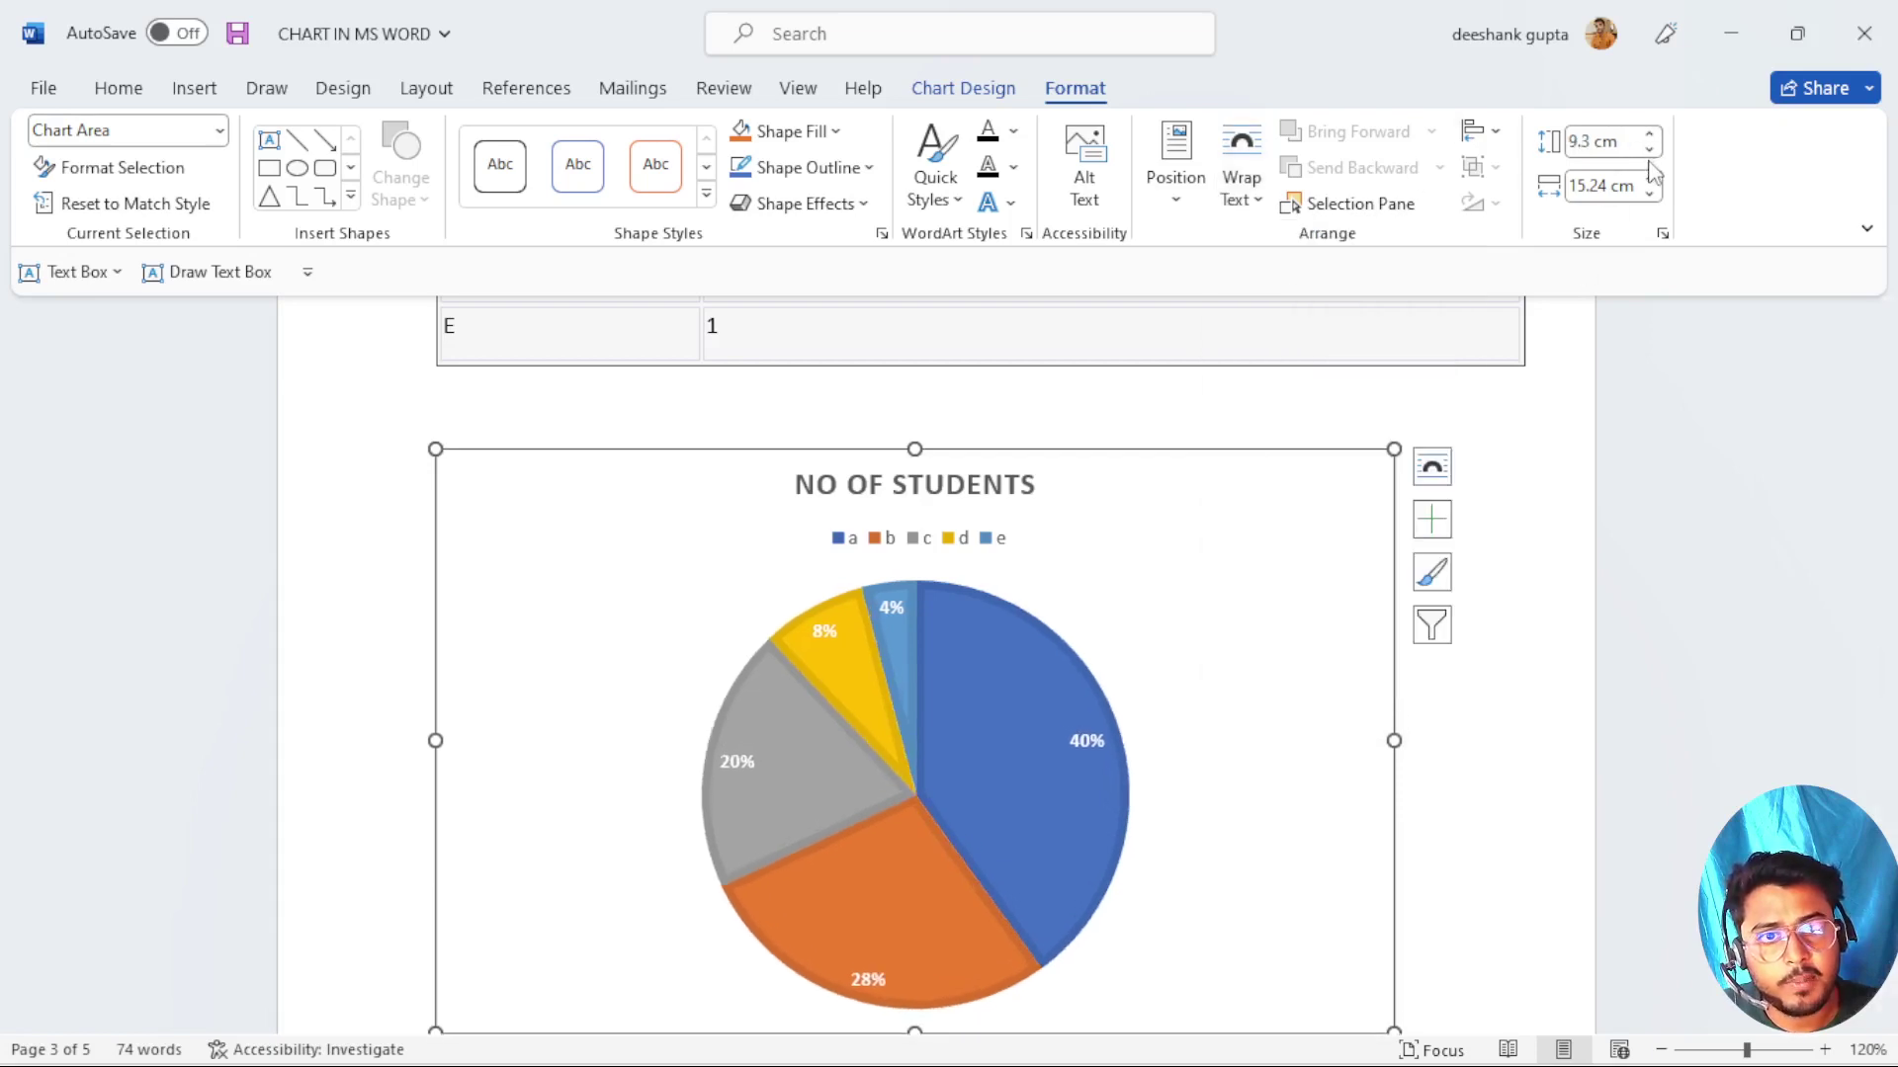
pyautogui.click(1648, 149)
pyautogui.click(1648, 149)
pyautogui.click(1648, 149)
pyautogui.click(1649, 149)
pyautogui.click(1648, 179)
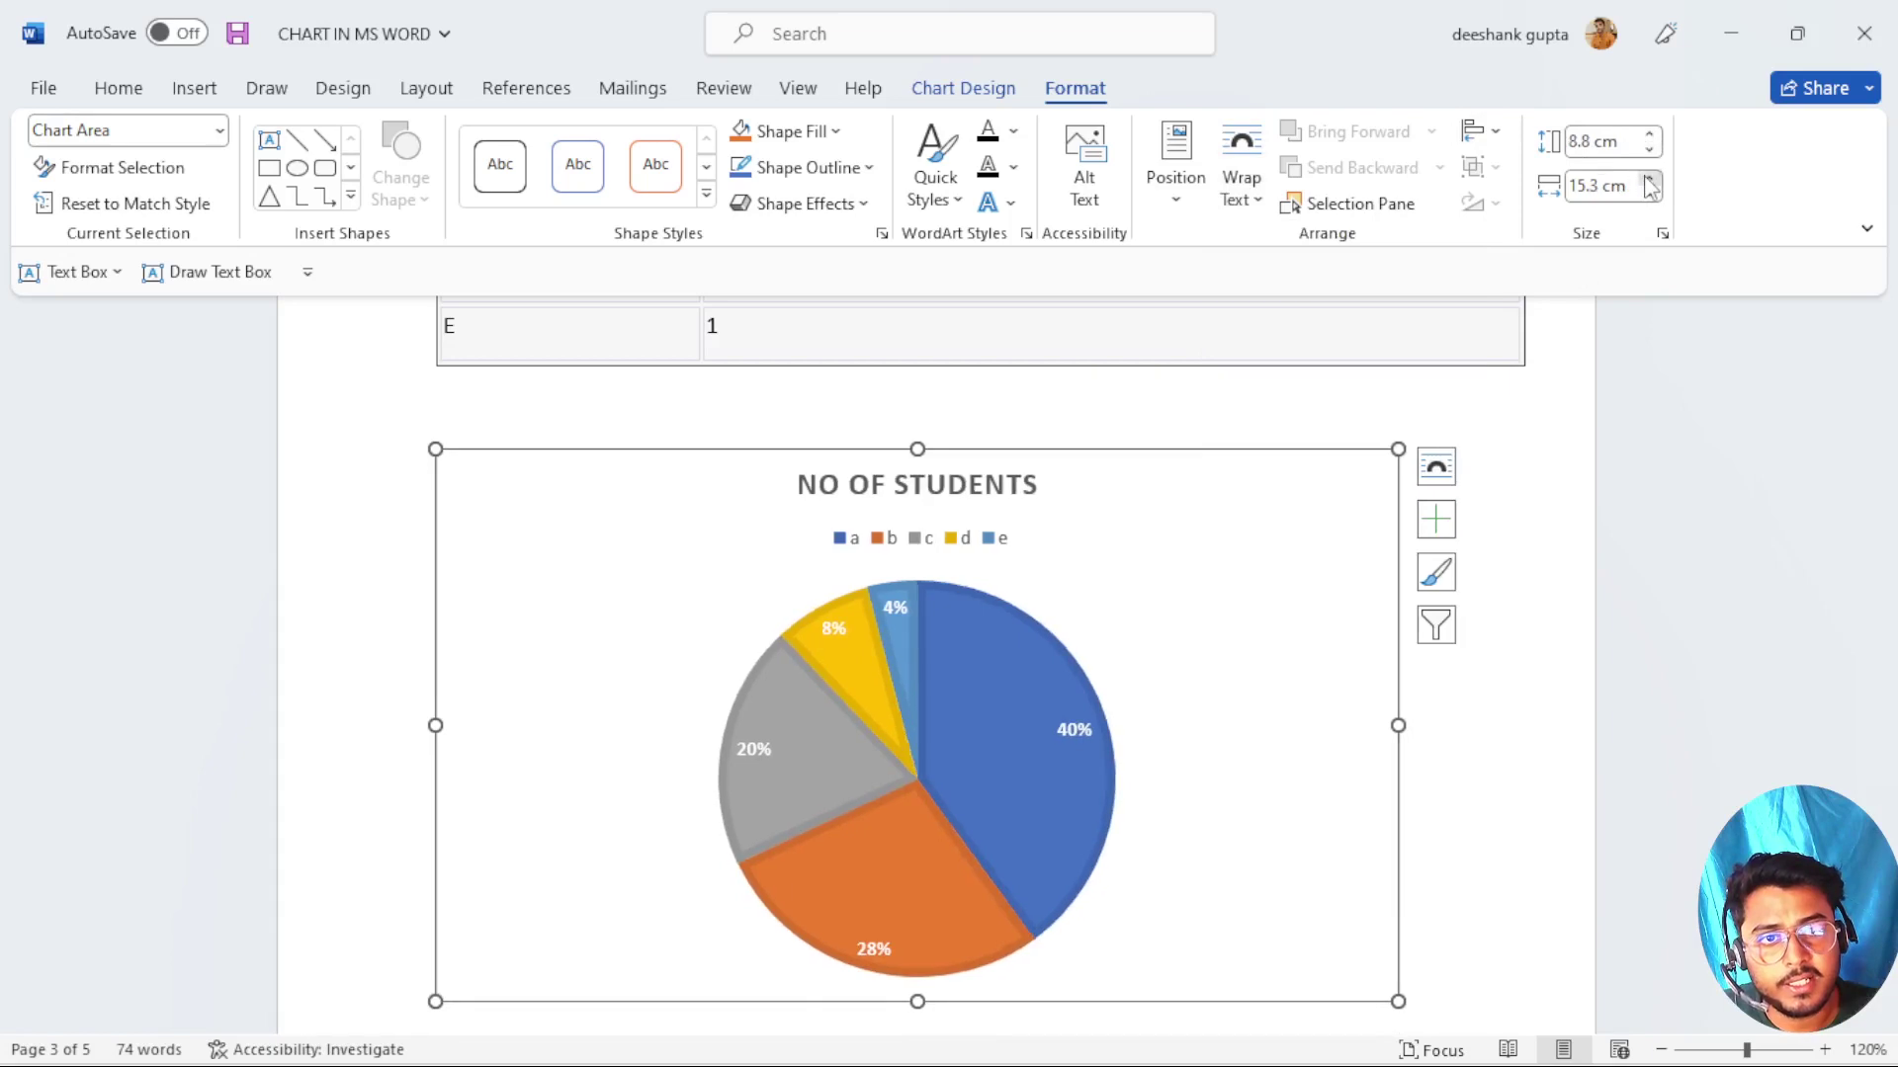
pyautogui.click(1648, 178)
pyautogui.click(1648, 179)
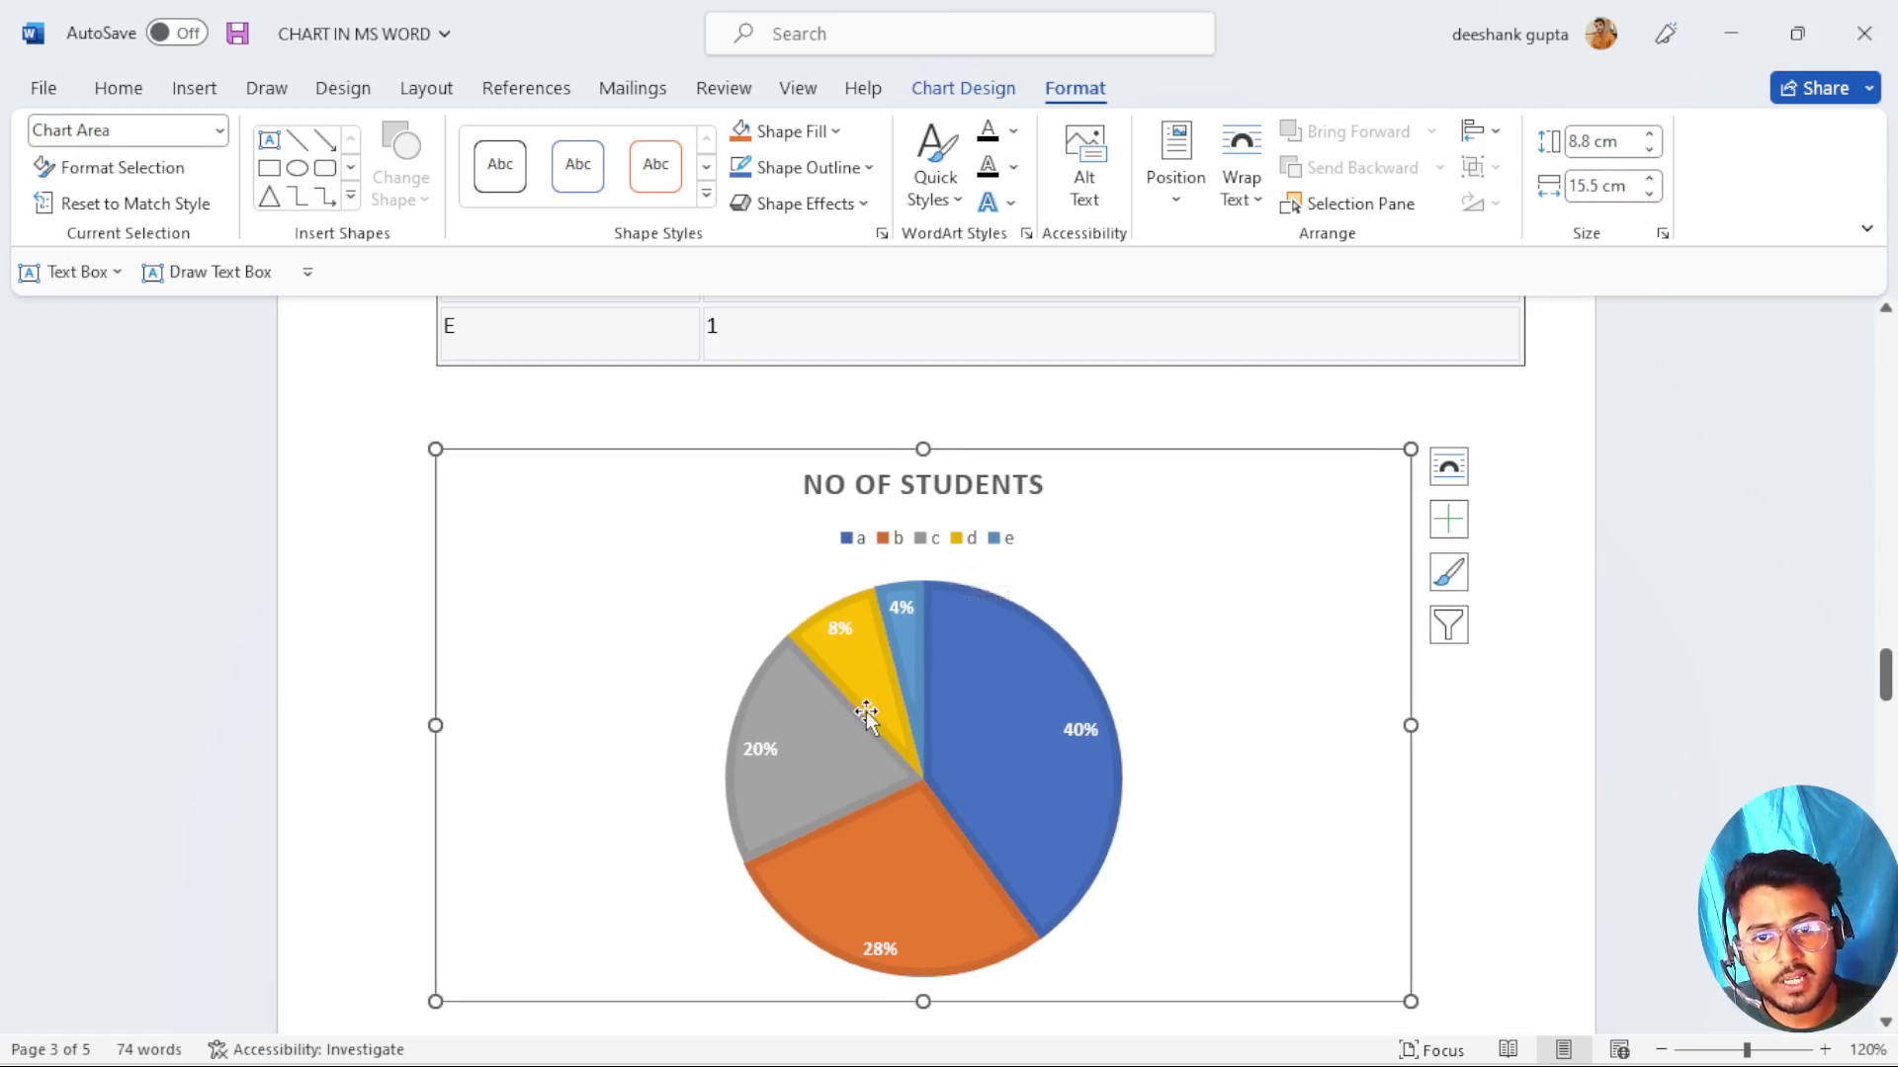
# Look over the chart color palettes and open the chart's data sheet, enlarging its window to show all grade rows.
pyautogui.moveTo(867, 713)
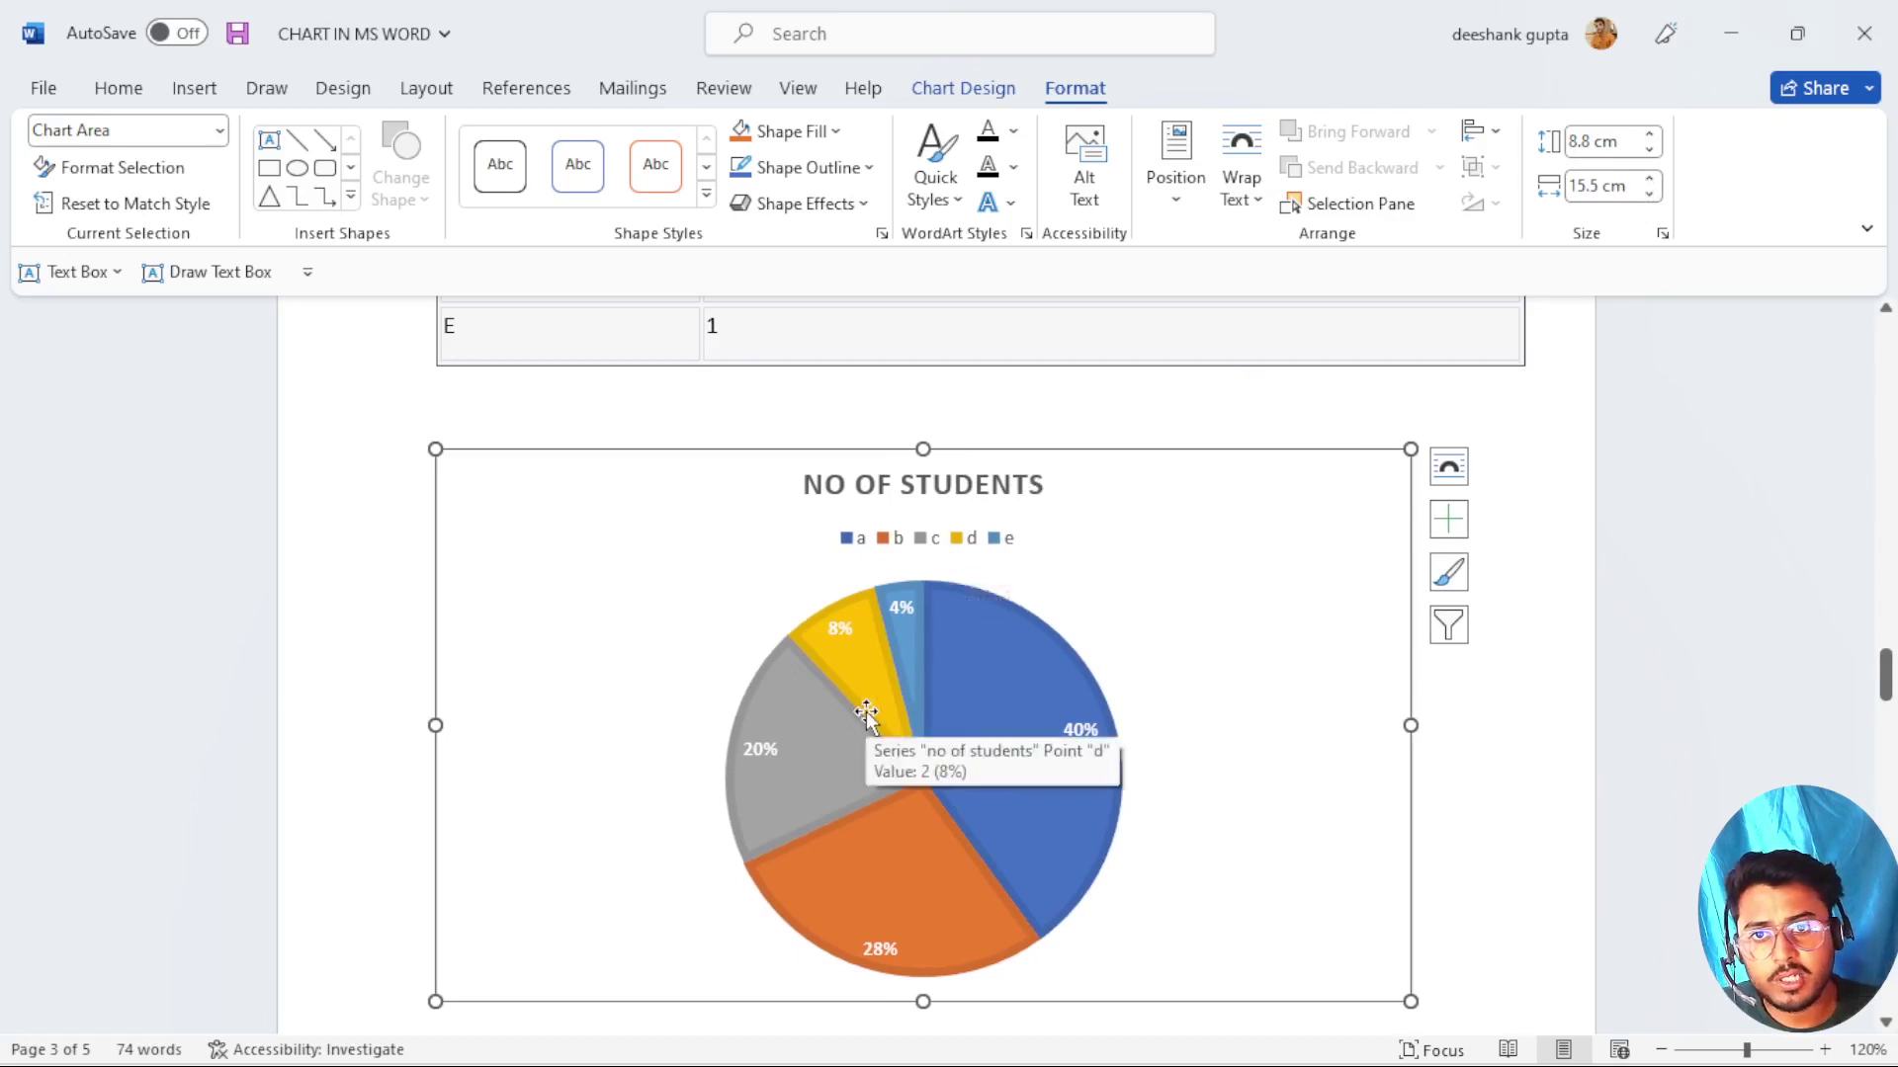
pyautogui.click(991, 89)
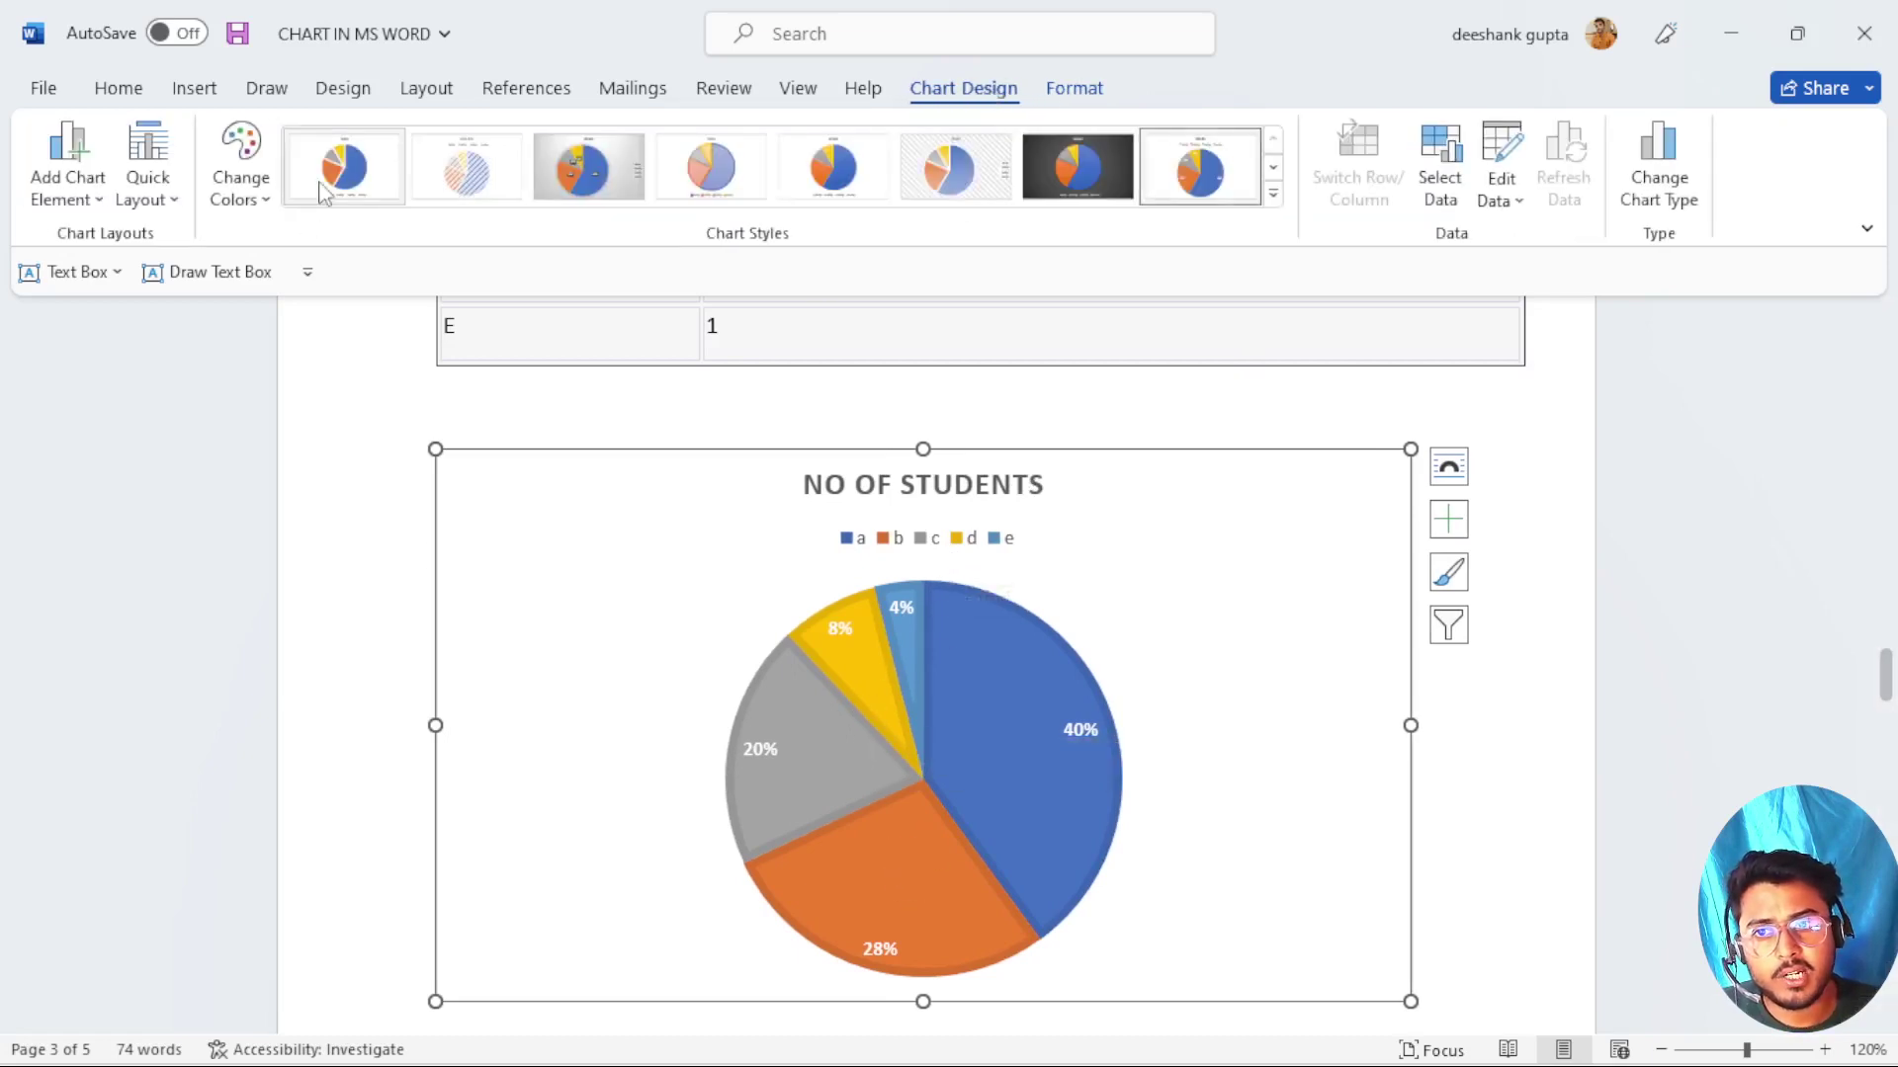
pyautogui.click(242, 180)
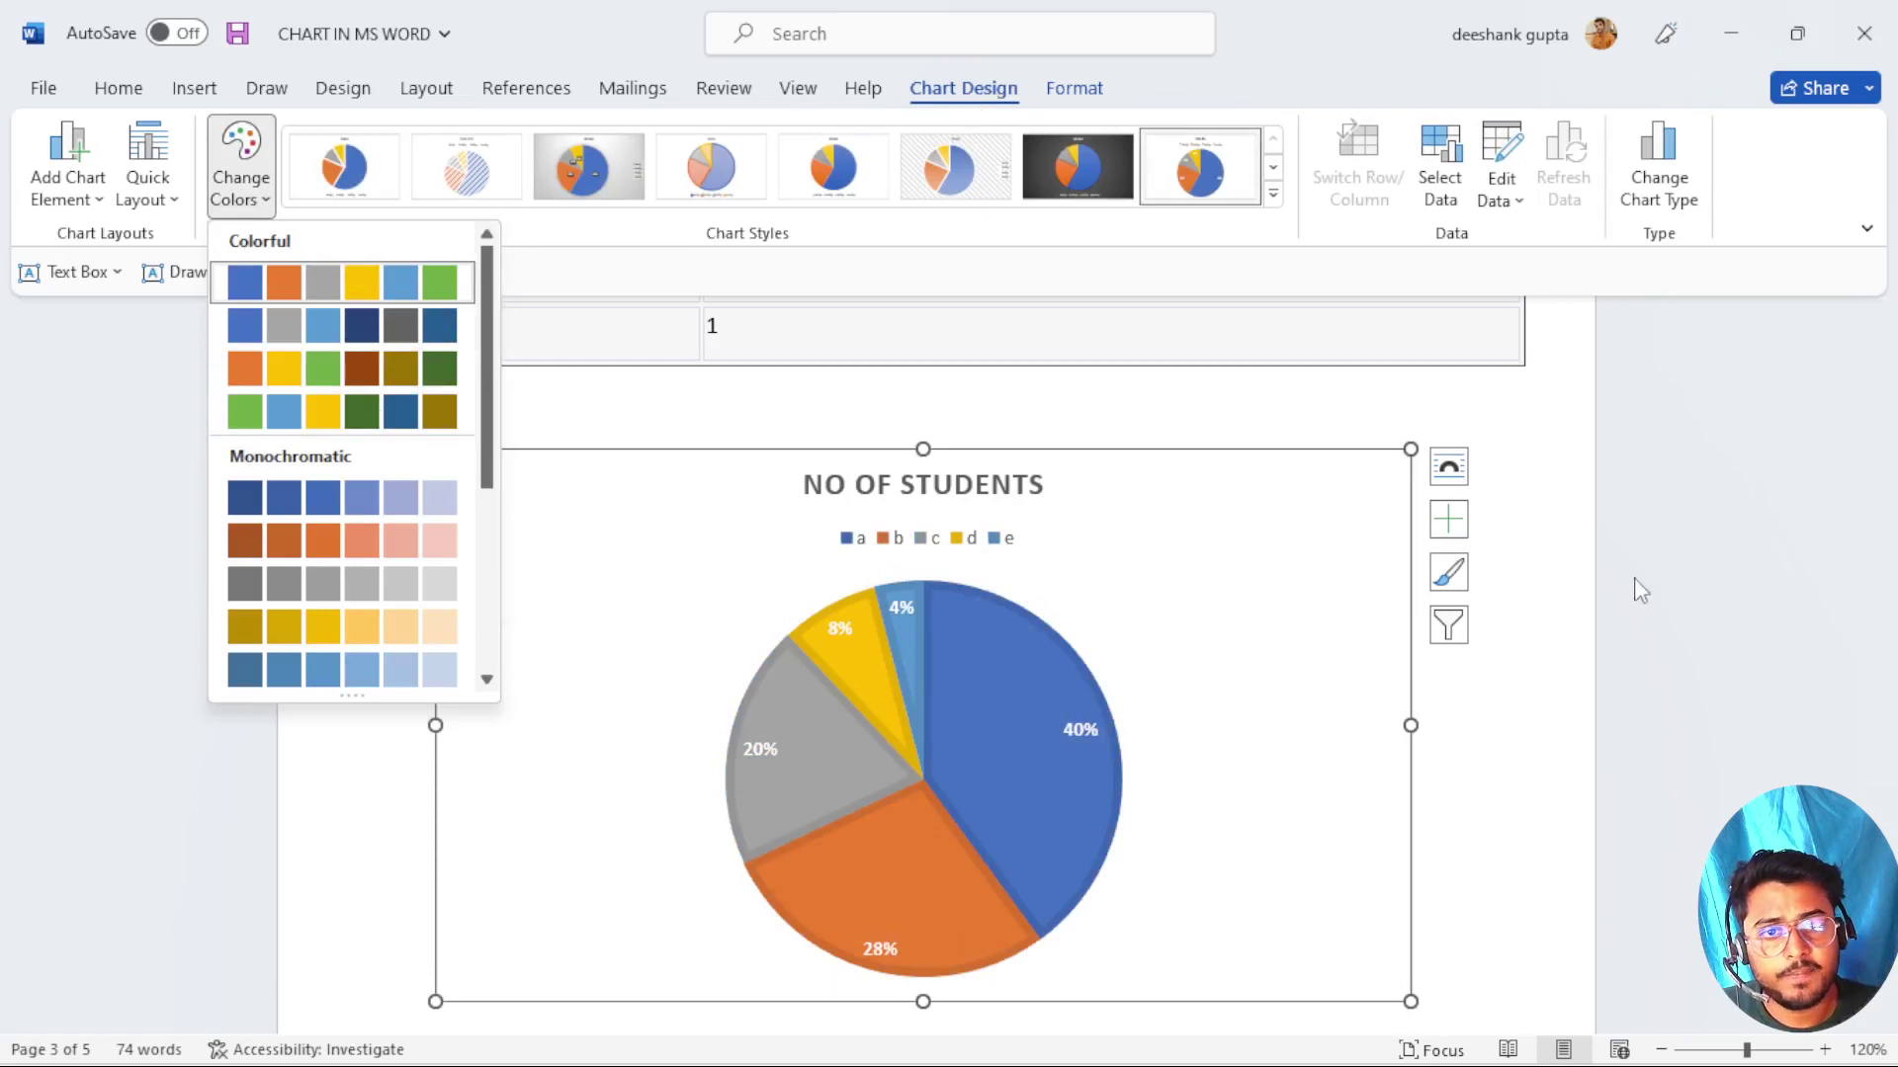
pyautogui.click(1566, 492)
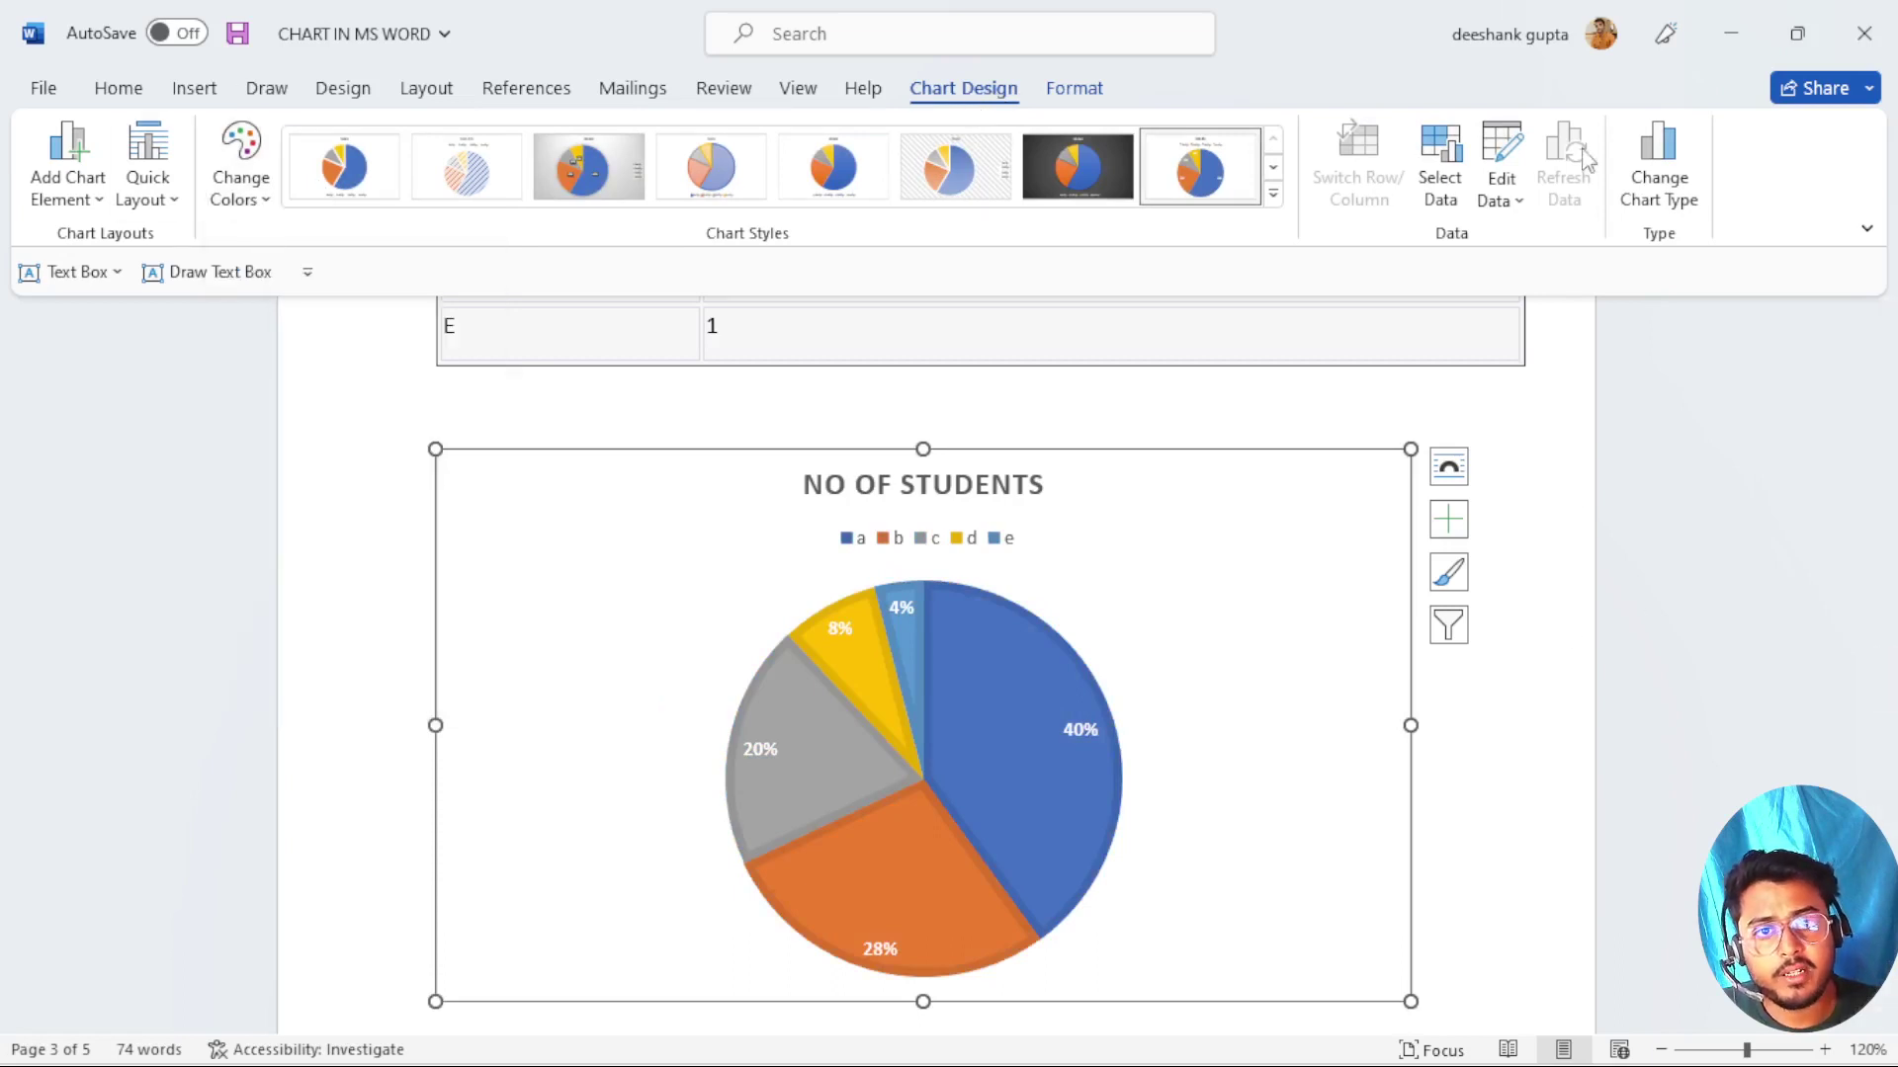
pyautogui.click(1504, 163)
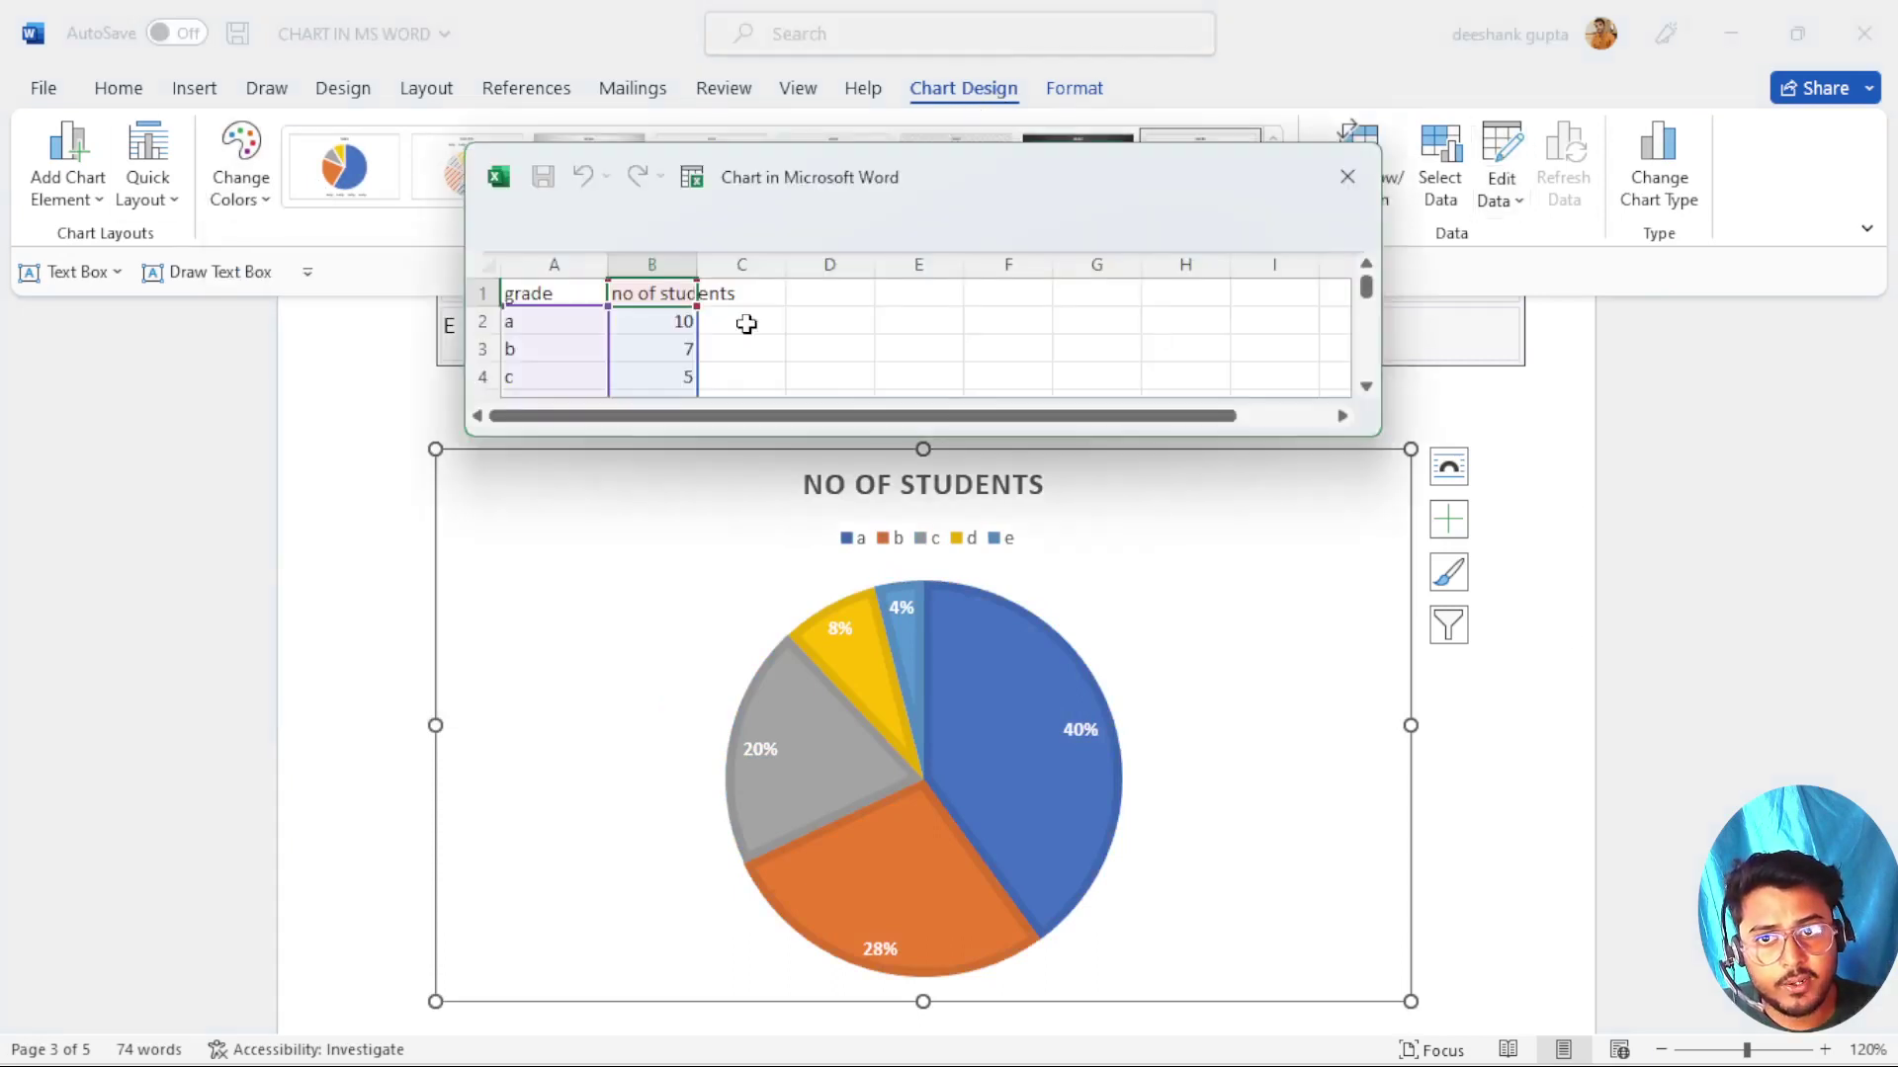
pyautogui.moveTo(952, 435); pyautogui.dragTo(952, 561)
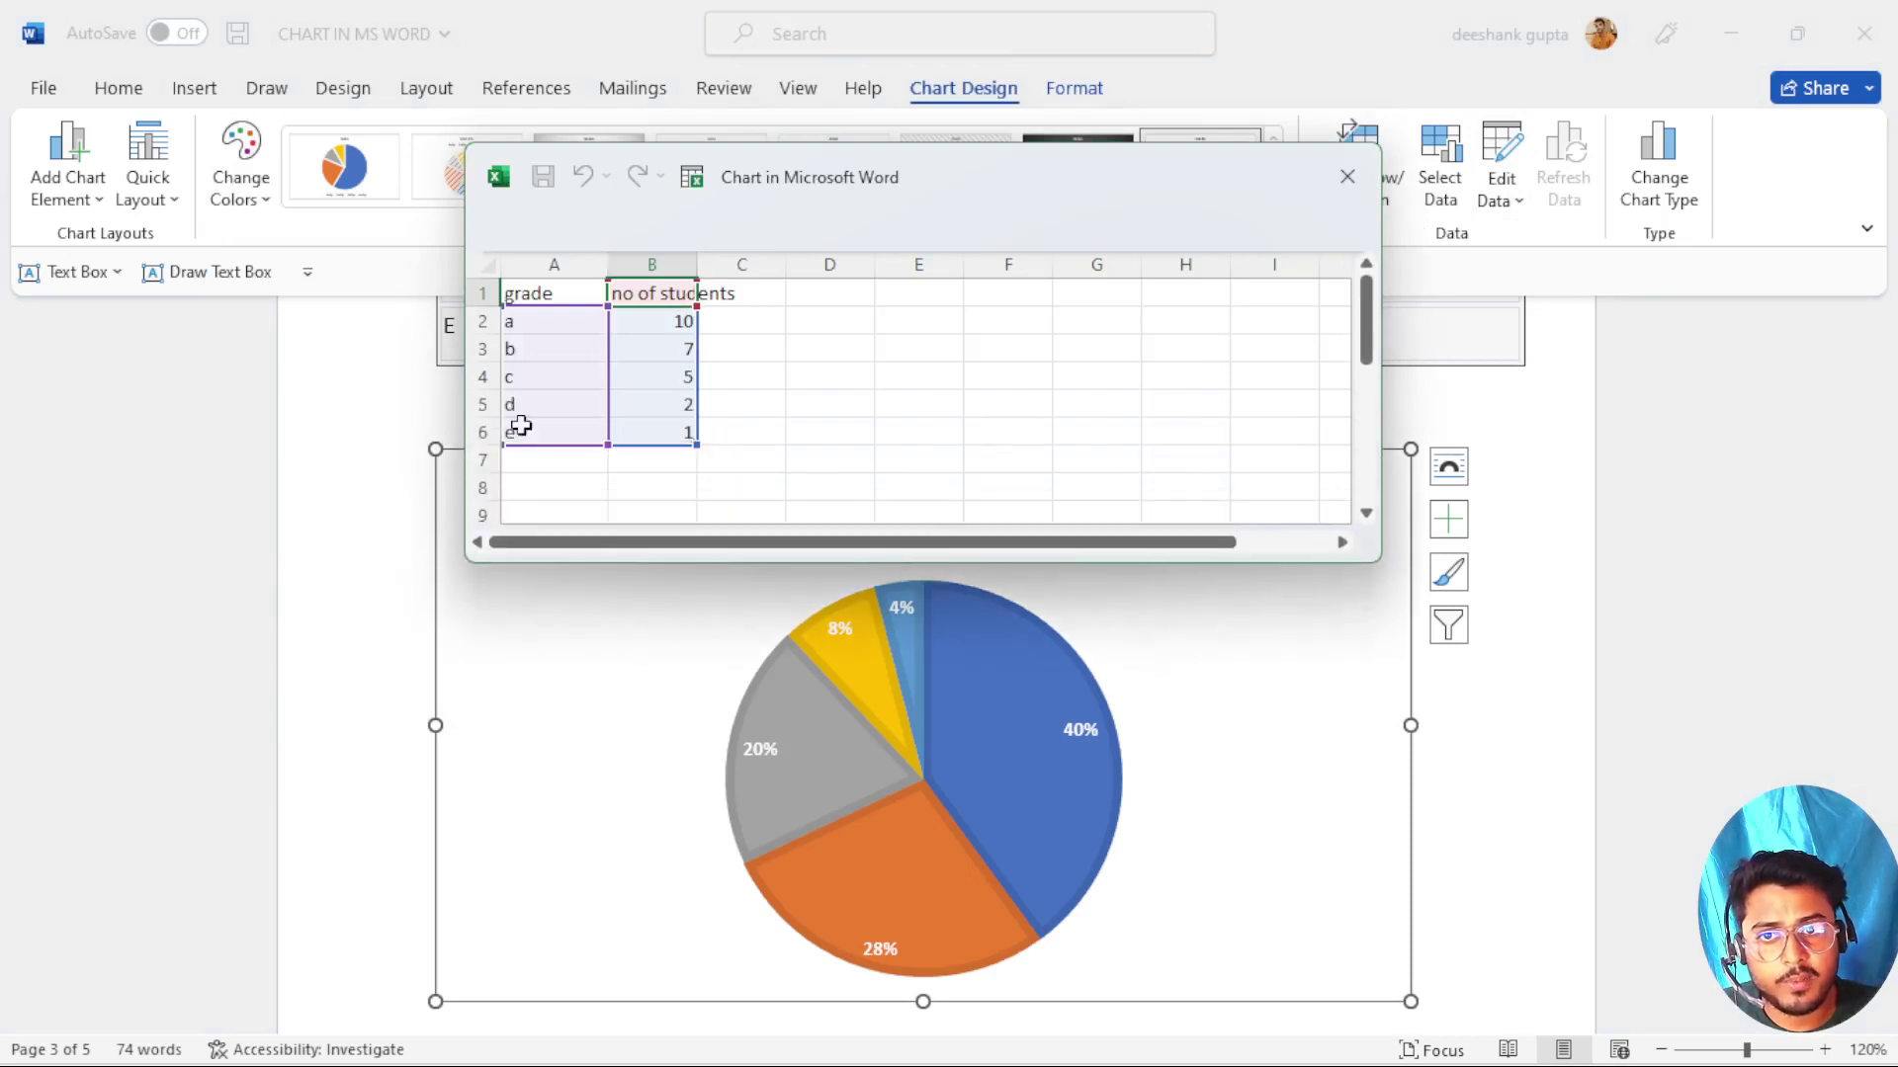
# Set the number of students for grade d to 7 in the chart data.
pyautogui.click(670, 405)
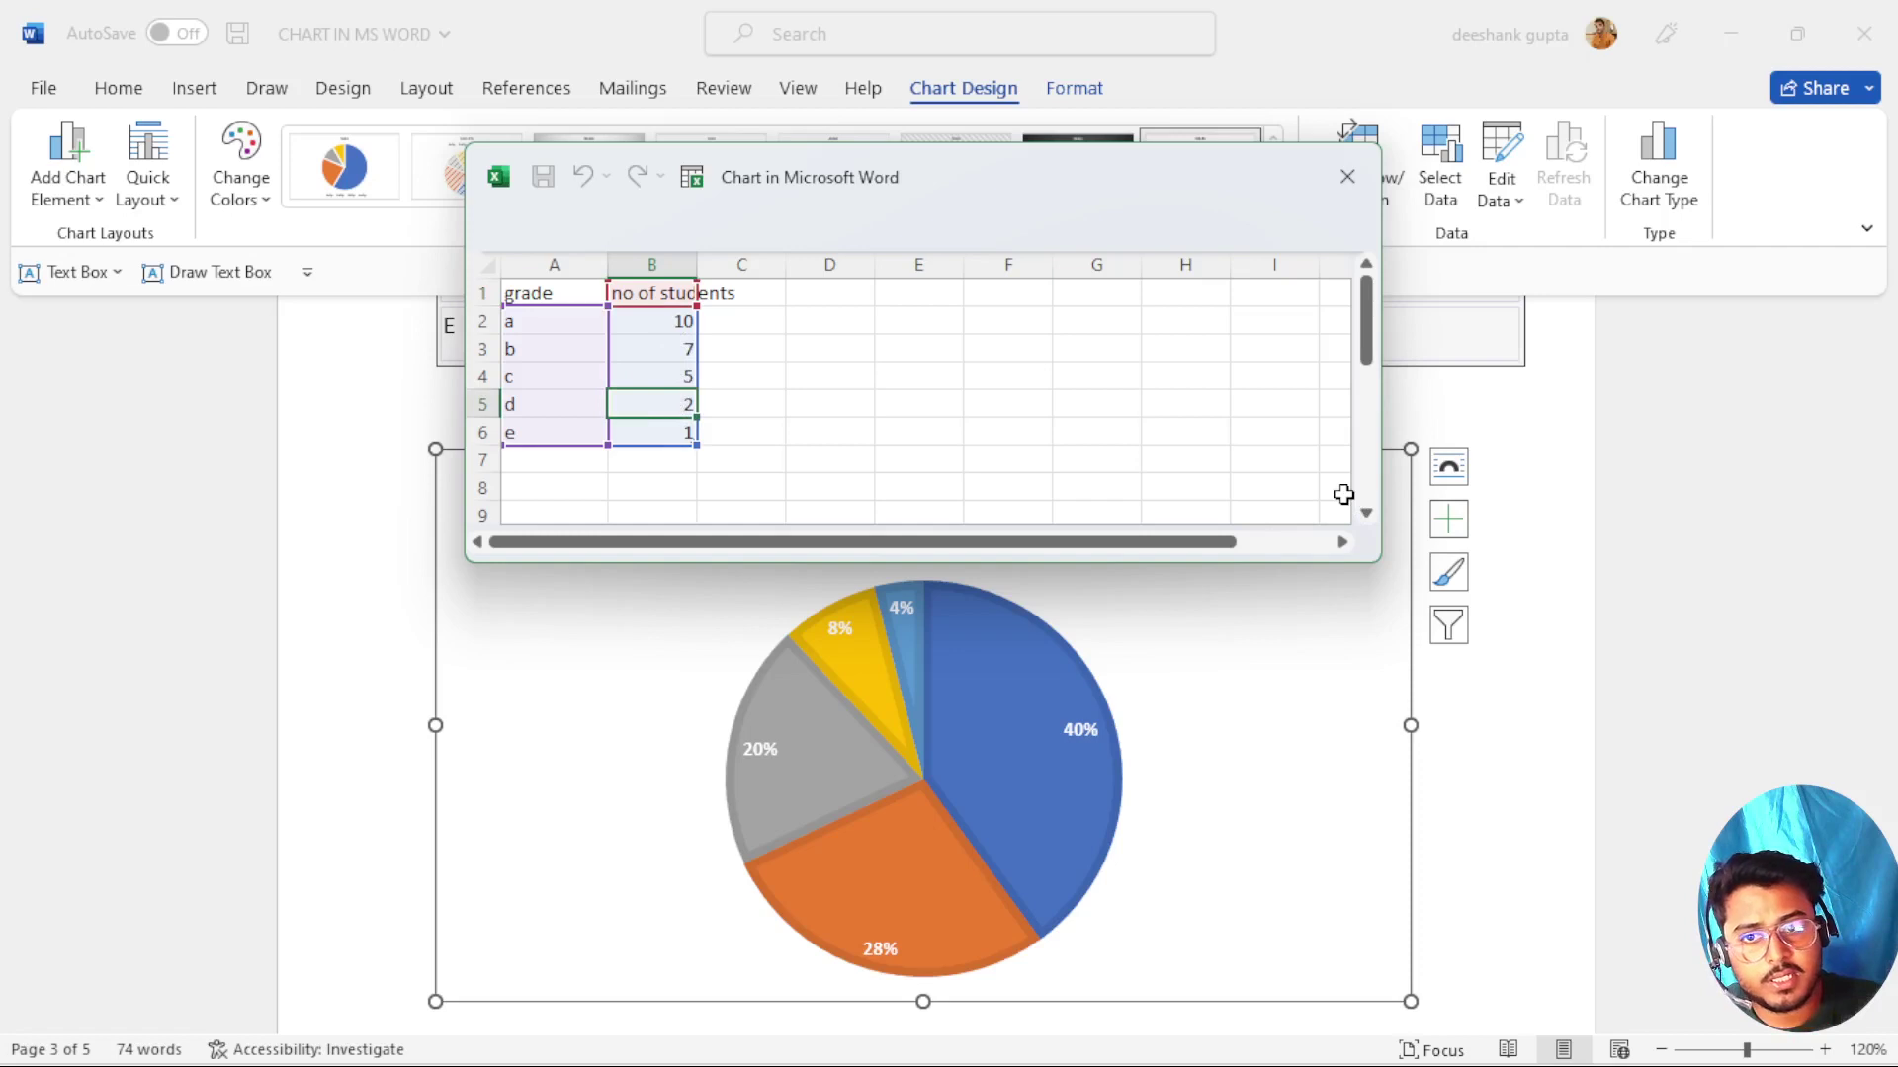
pyautogui.write('7')
pyautogui.click(1007, 403)
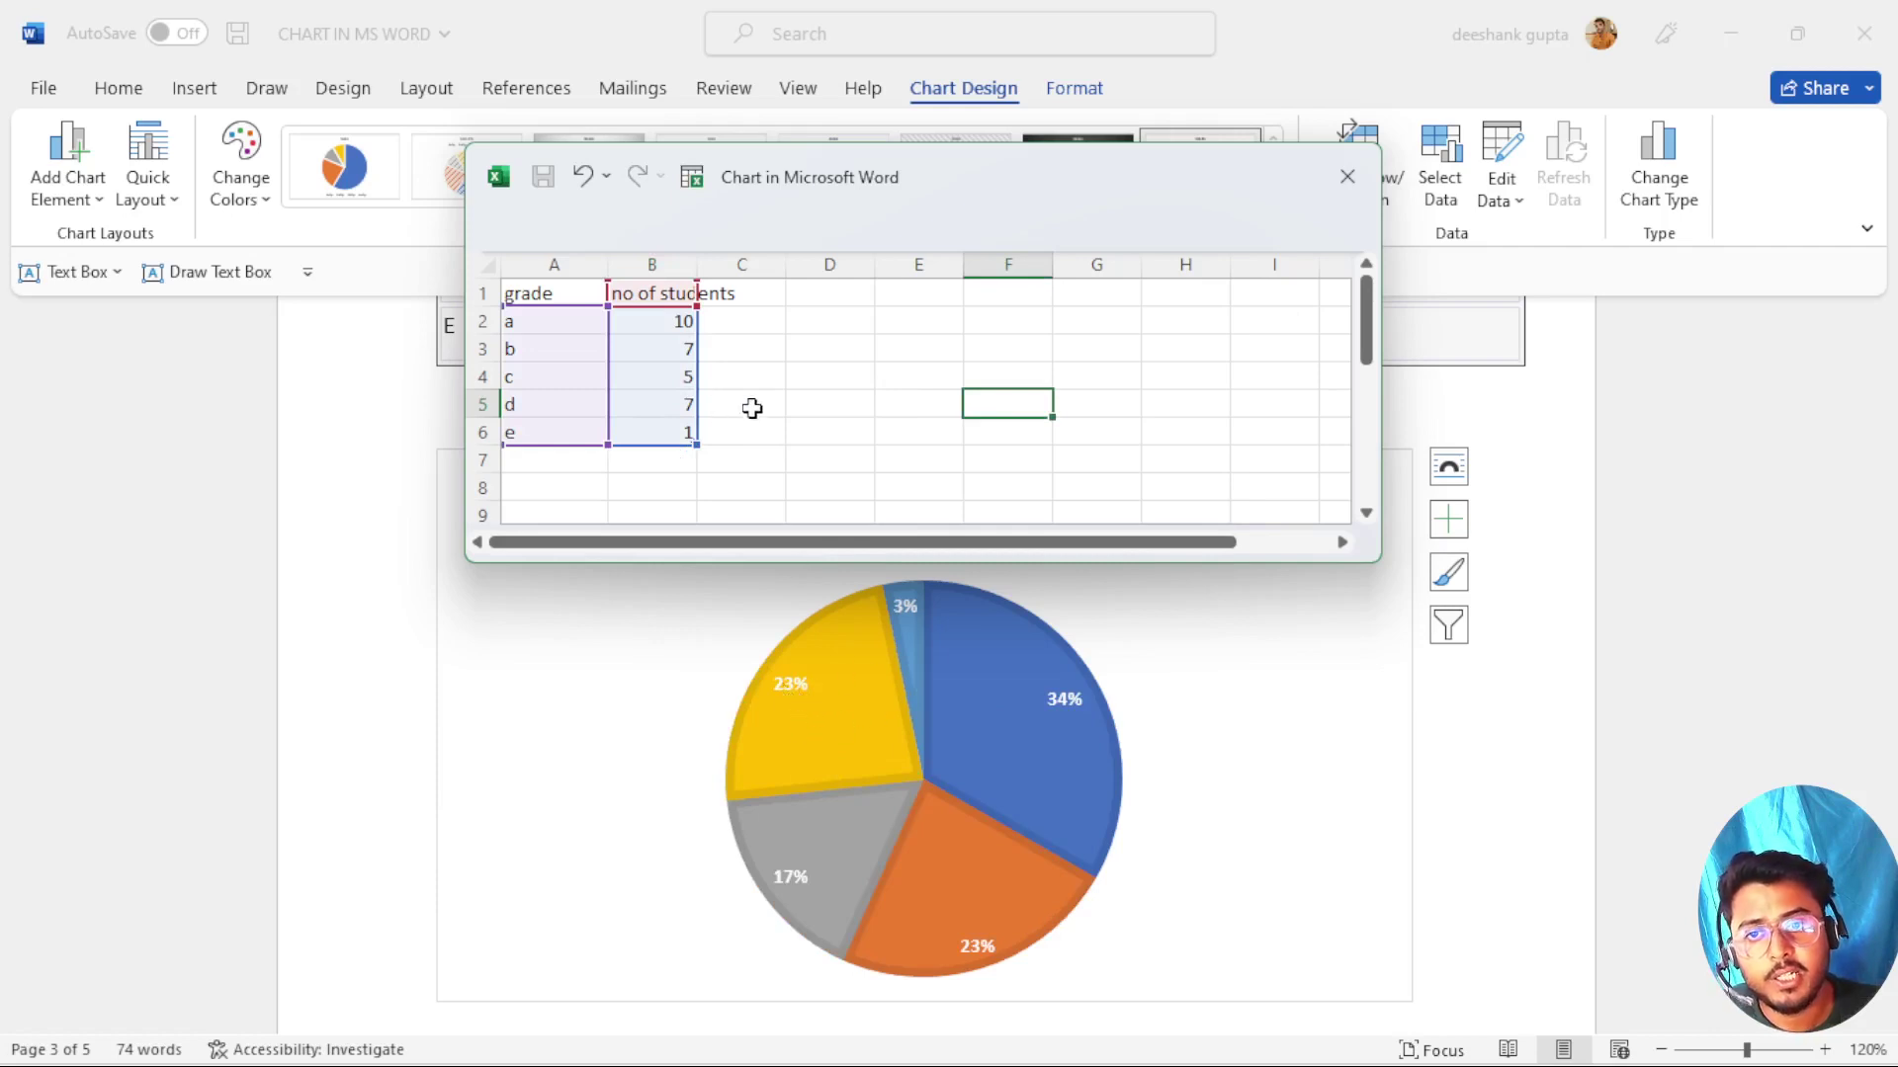
# Widen the "no of students" column and set grade d's number of students to 17.
pyautogui.moveTo(697, 264); pyautogui.dragTo(764, 265)
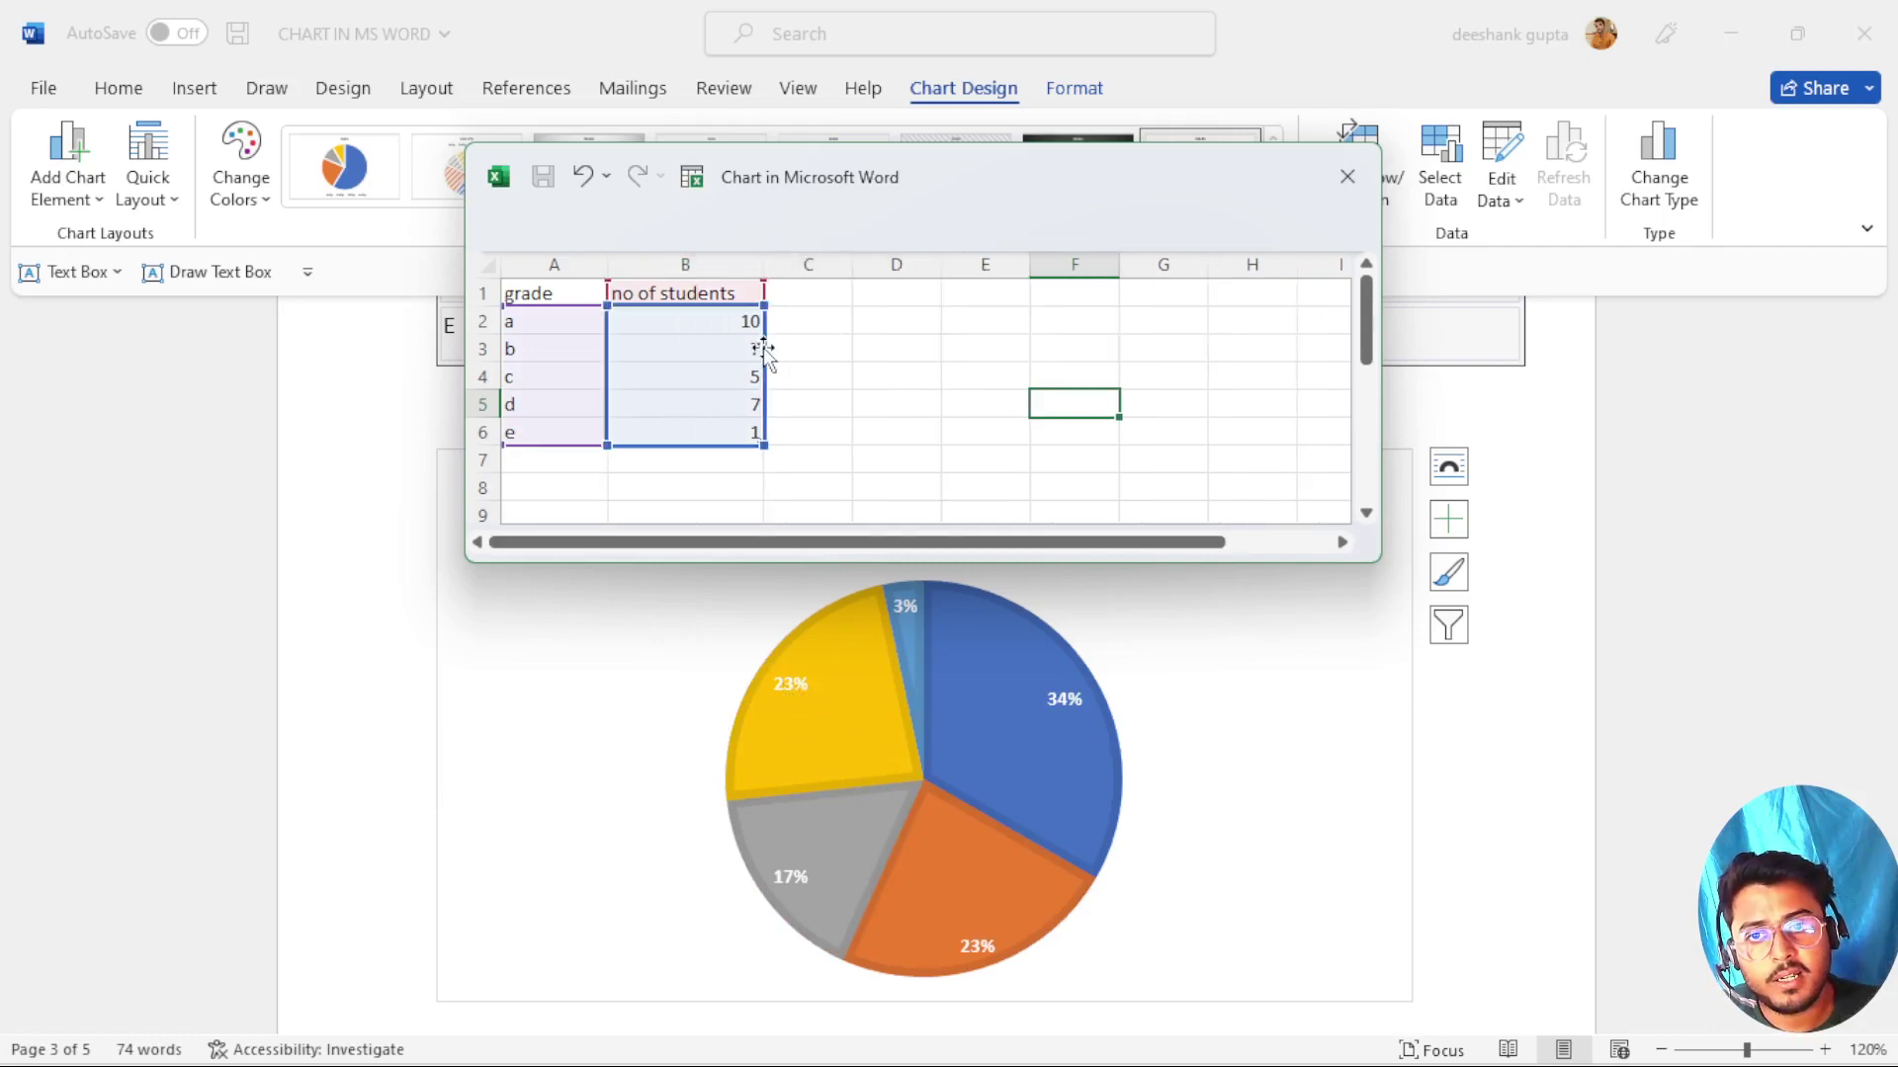
pyautogui.click(715, 407)
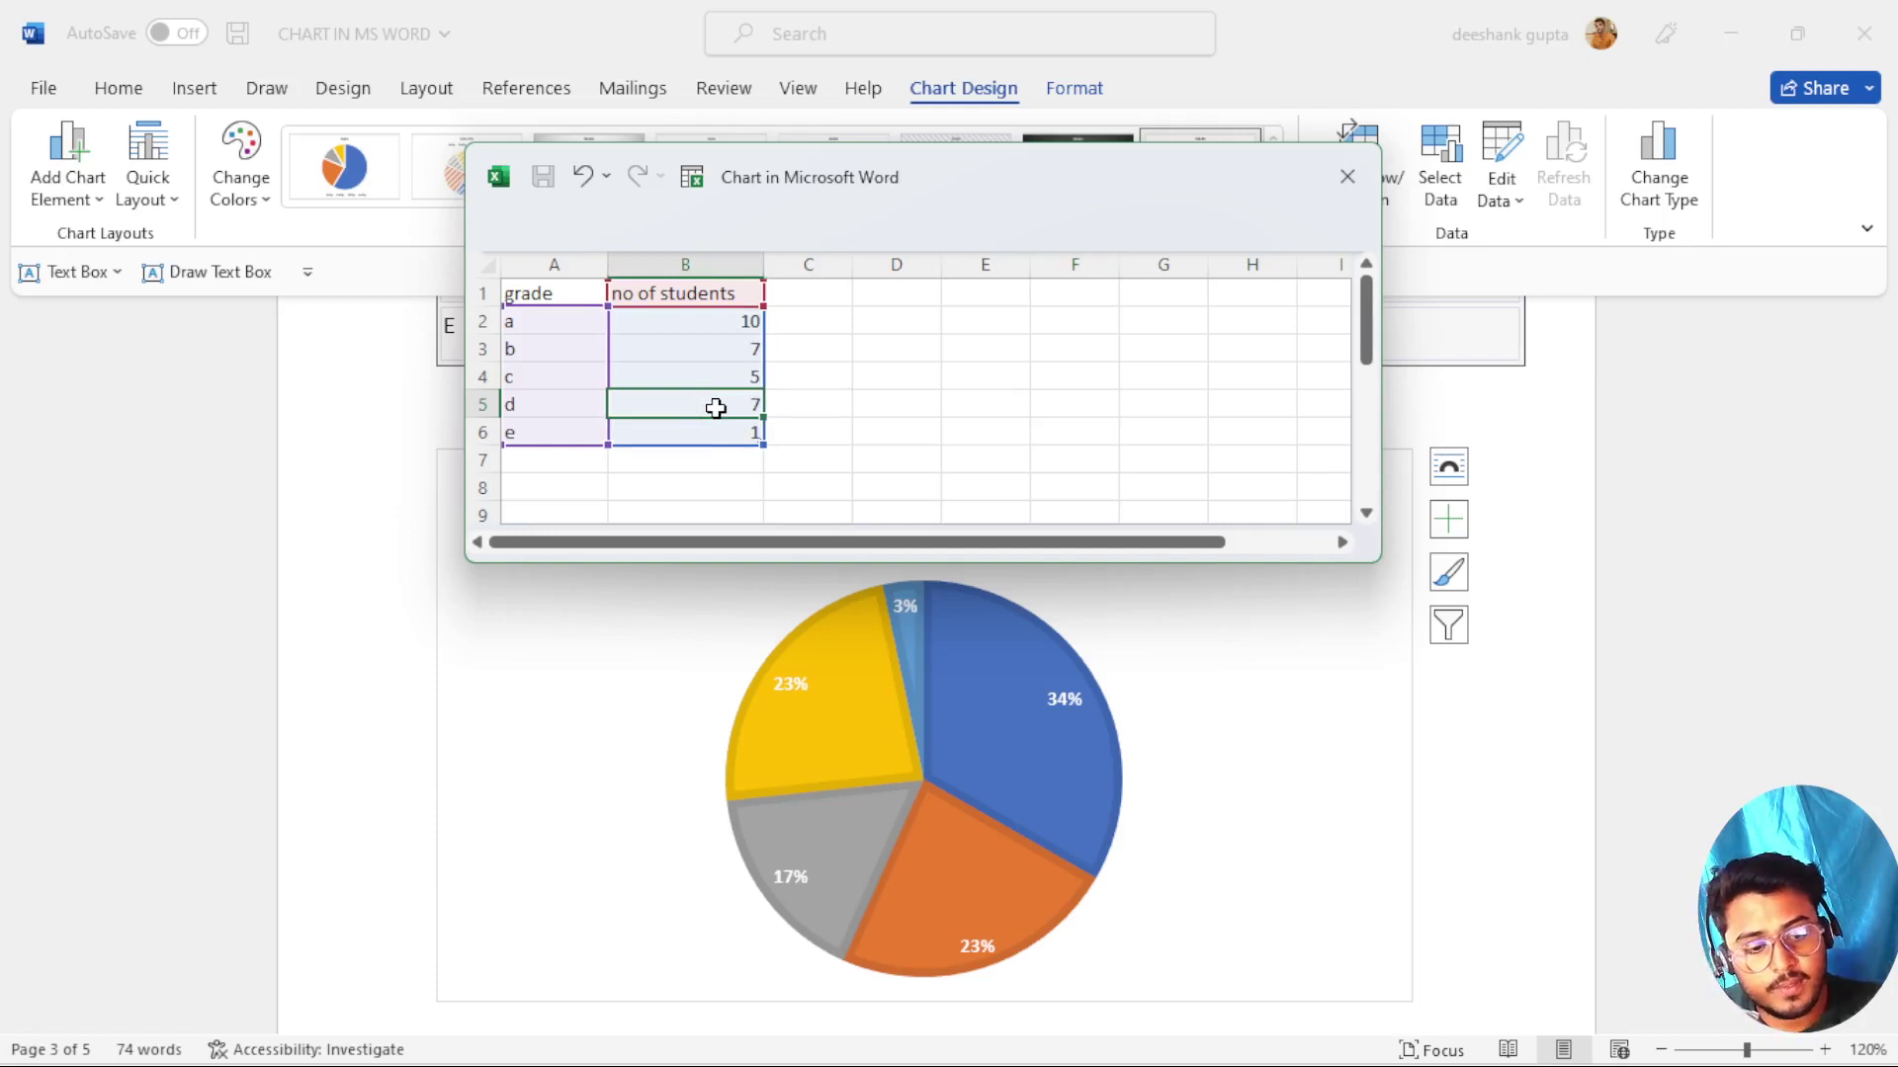
pyautogui.write('17')
pyautogui.click(976, 405)
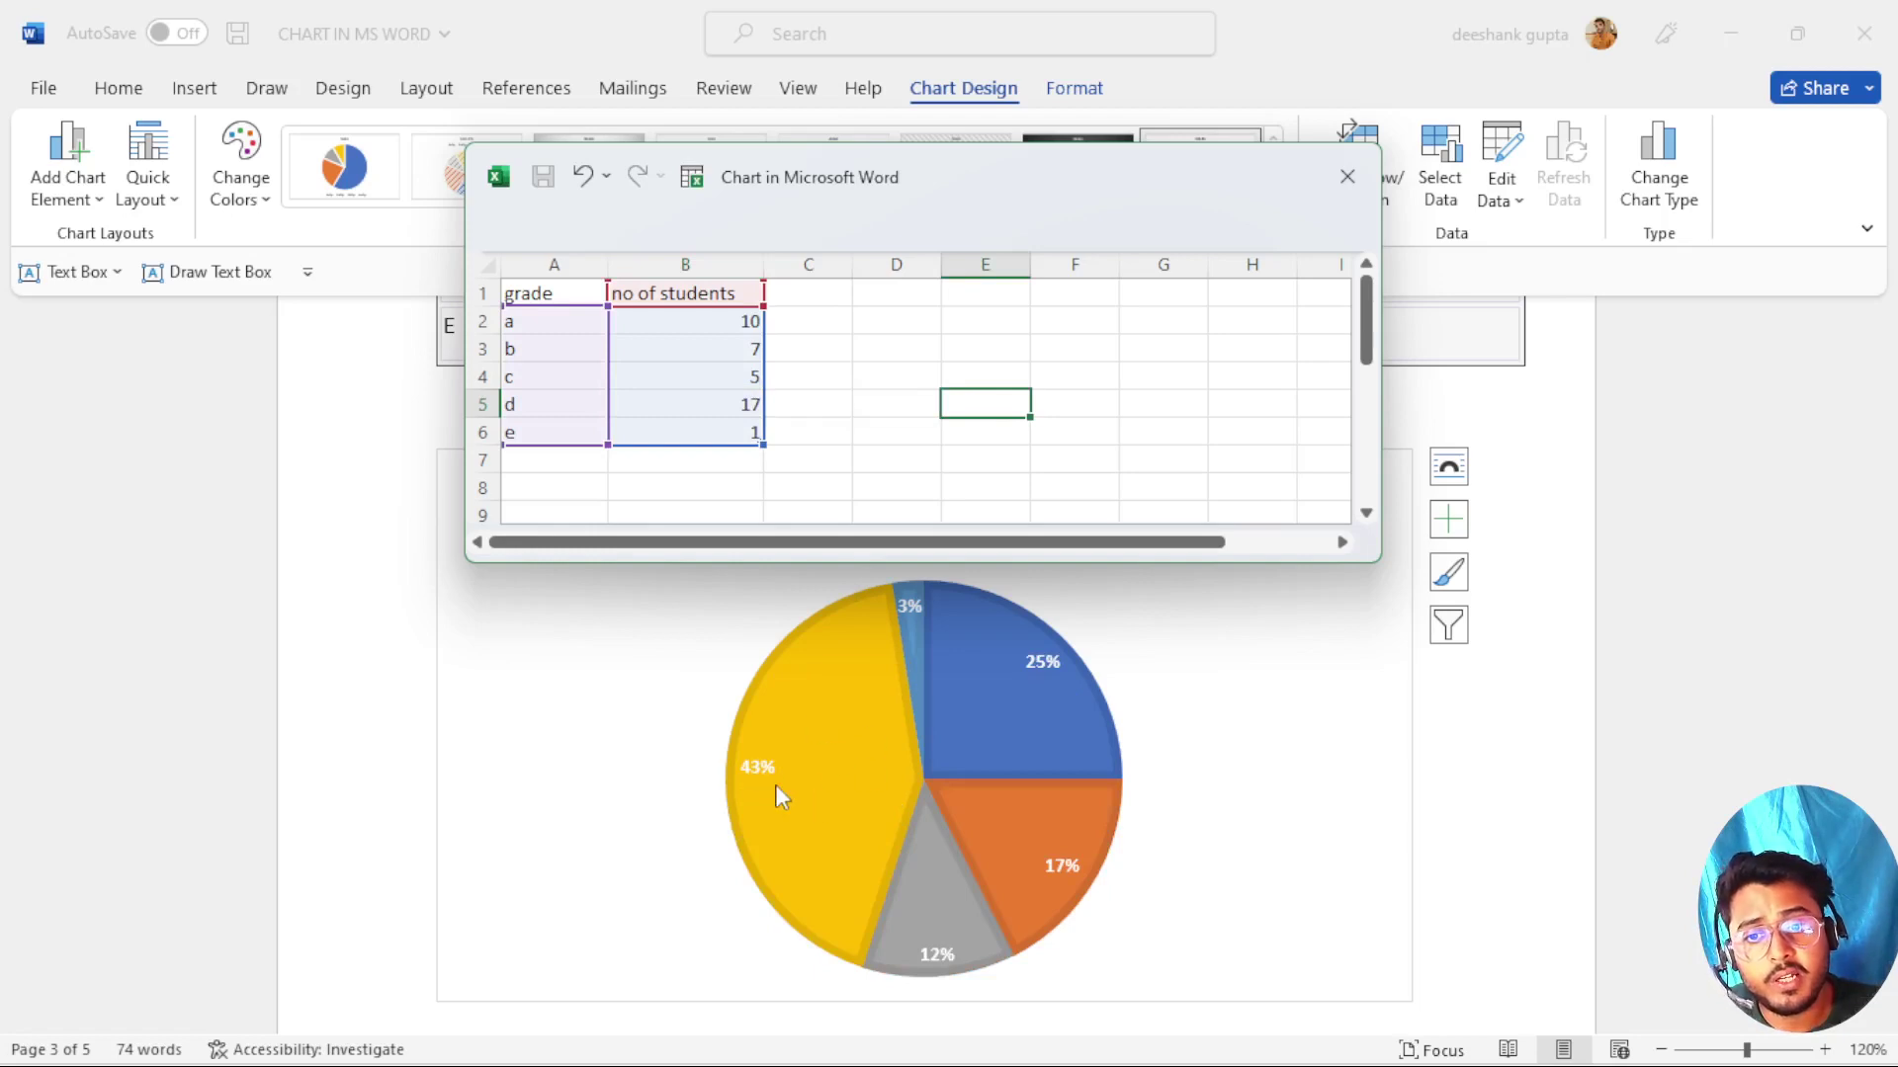
# Undo the changes to grade d's student count and to the column width in the chart data.
pyautogui.click(739, 411)
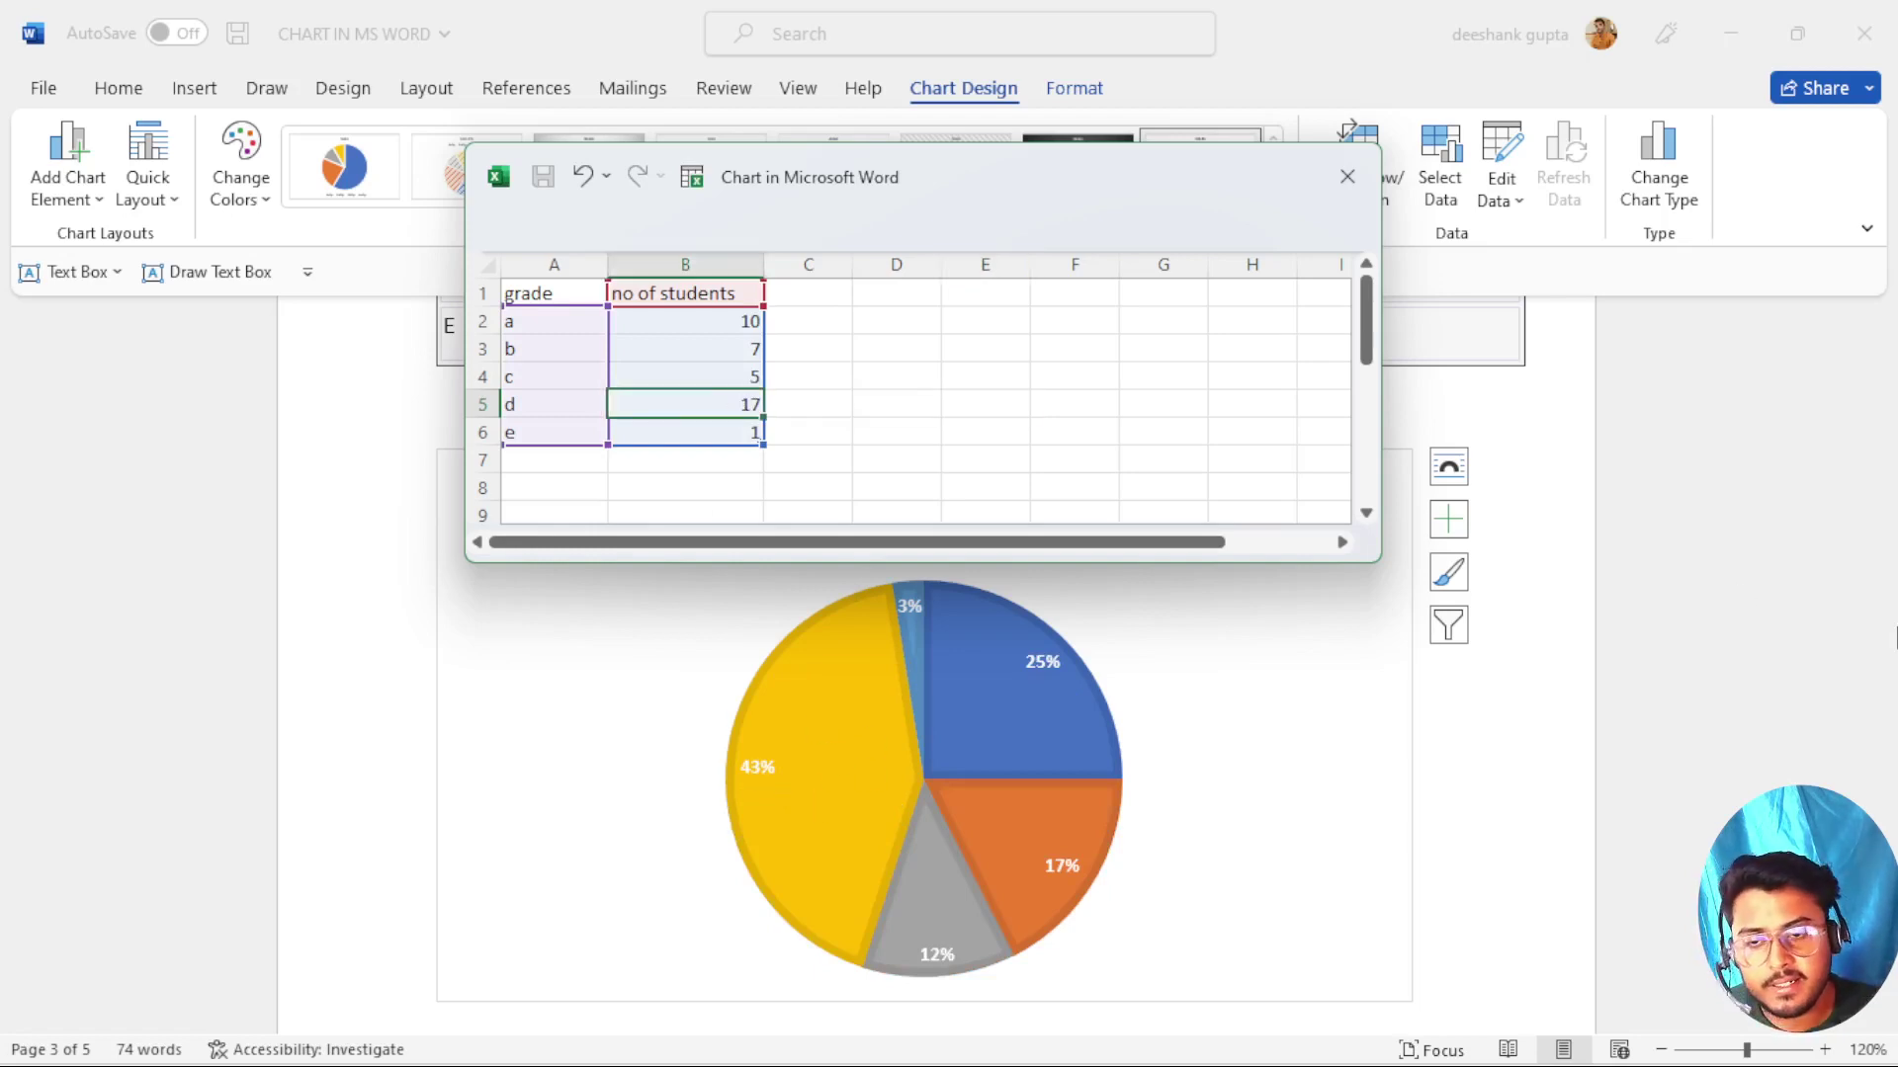
pyautogui.hotkey('ctrl', 'z')
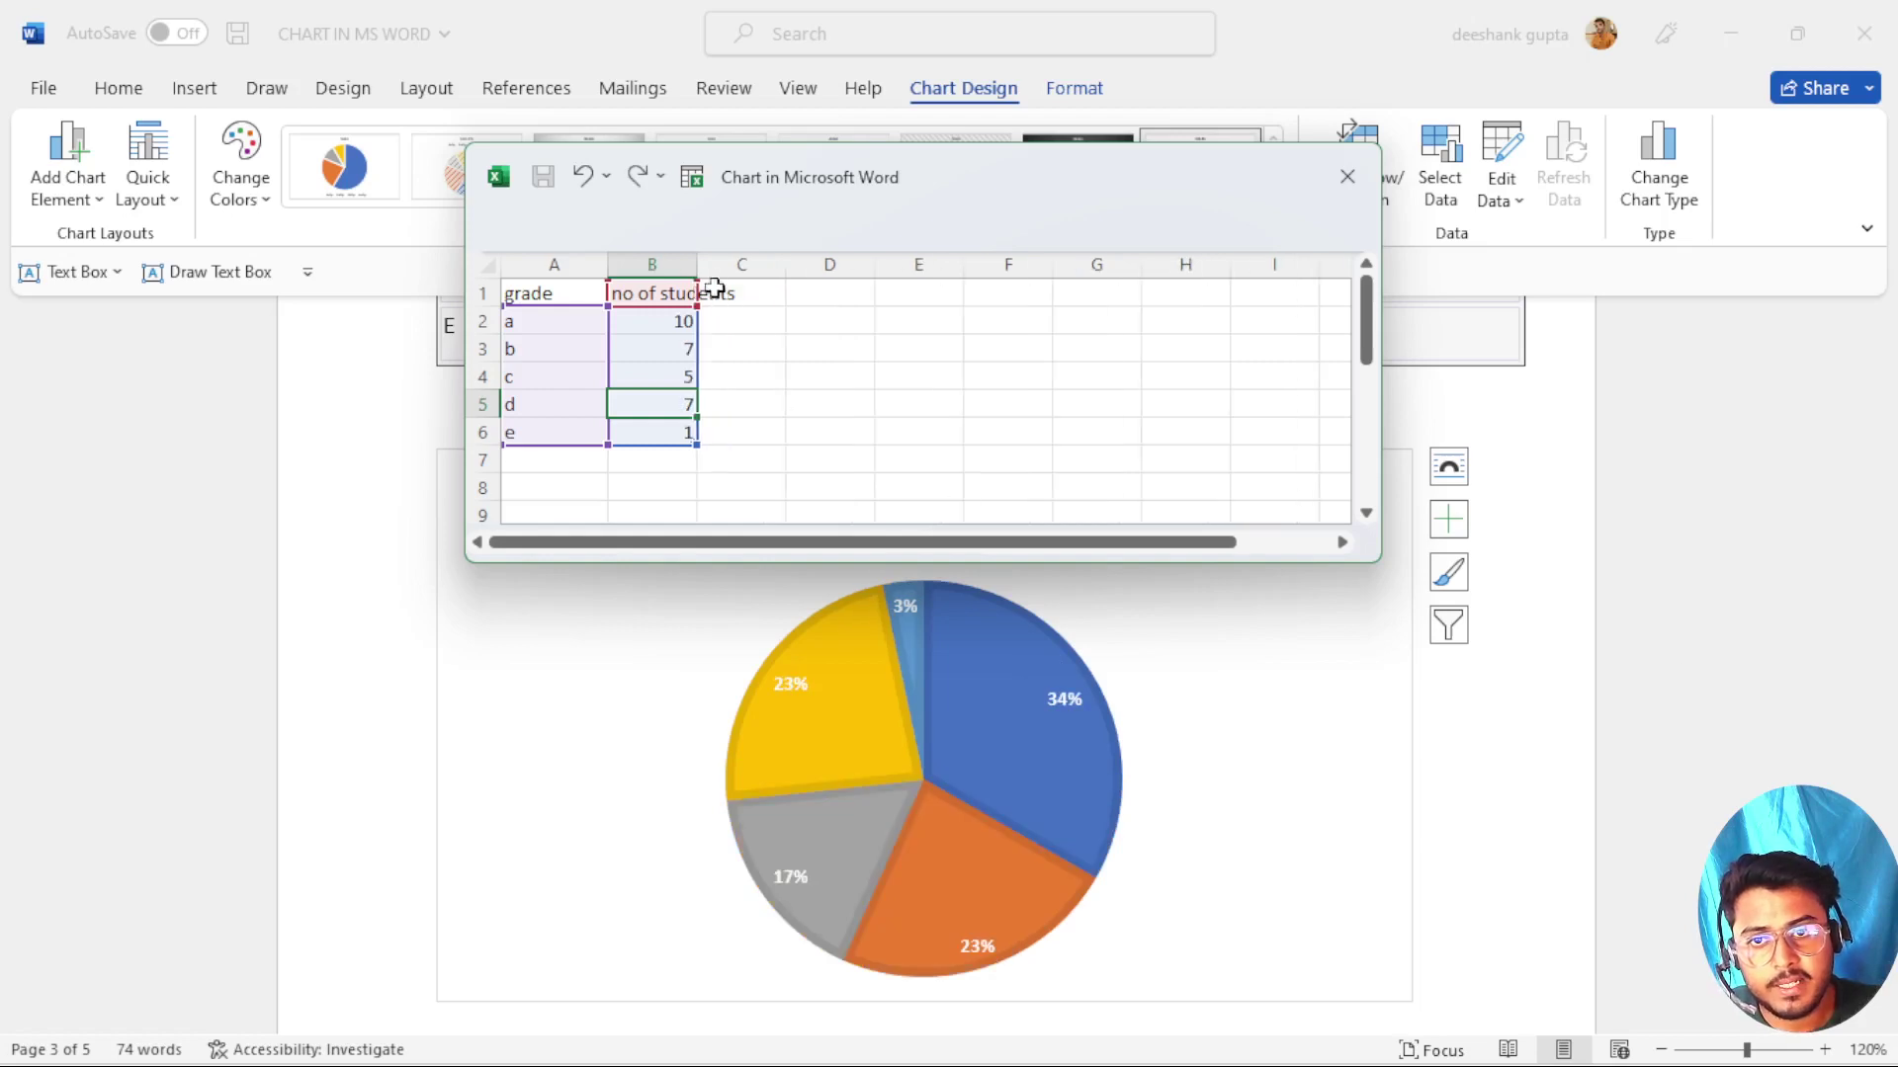
pyautogui.moveTo(697, 265); pyautogui.dragTo(780, 275)
pyautogui.hotkey('ctrl', 'z')
pyautogui.hotkey('ctrl', 'z')
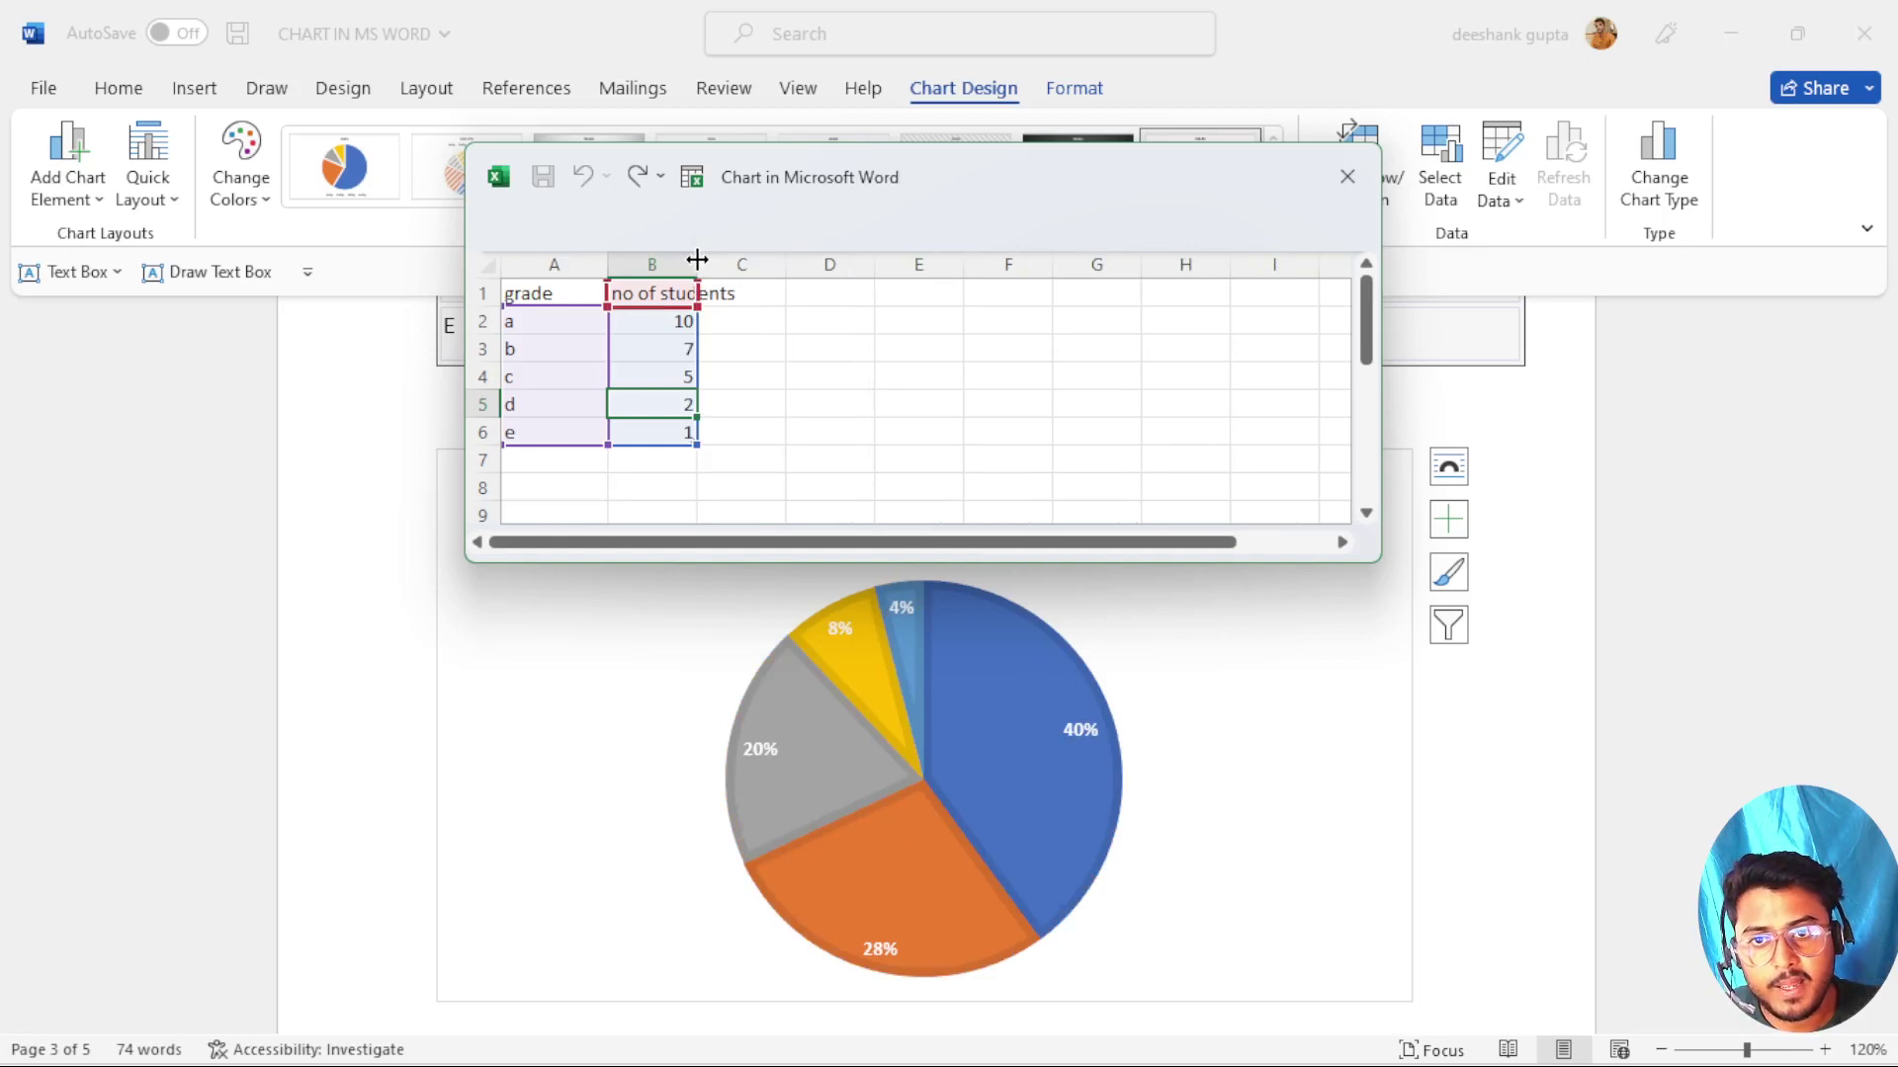
# Widen column B to fit the "no of students" heading and close the chart's data sheet.
pyautogui.moveTo(700, 258); pyautogui.dragTo(837, 265)
pyautogui.click(970, 373)
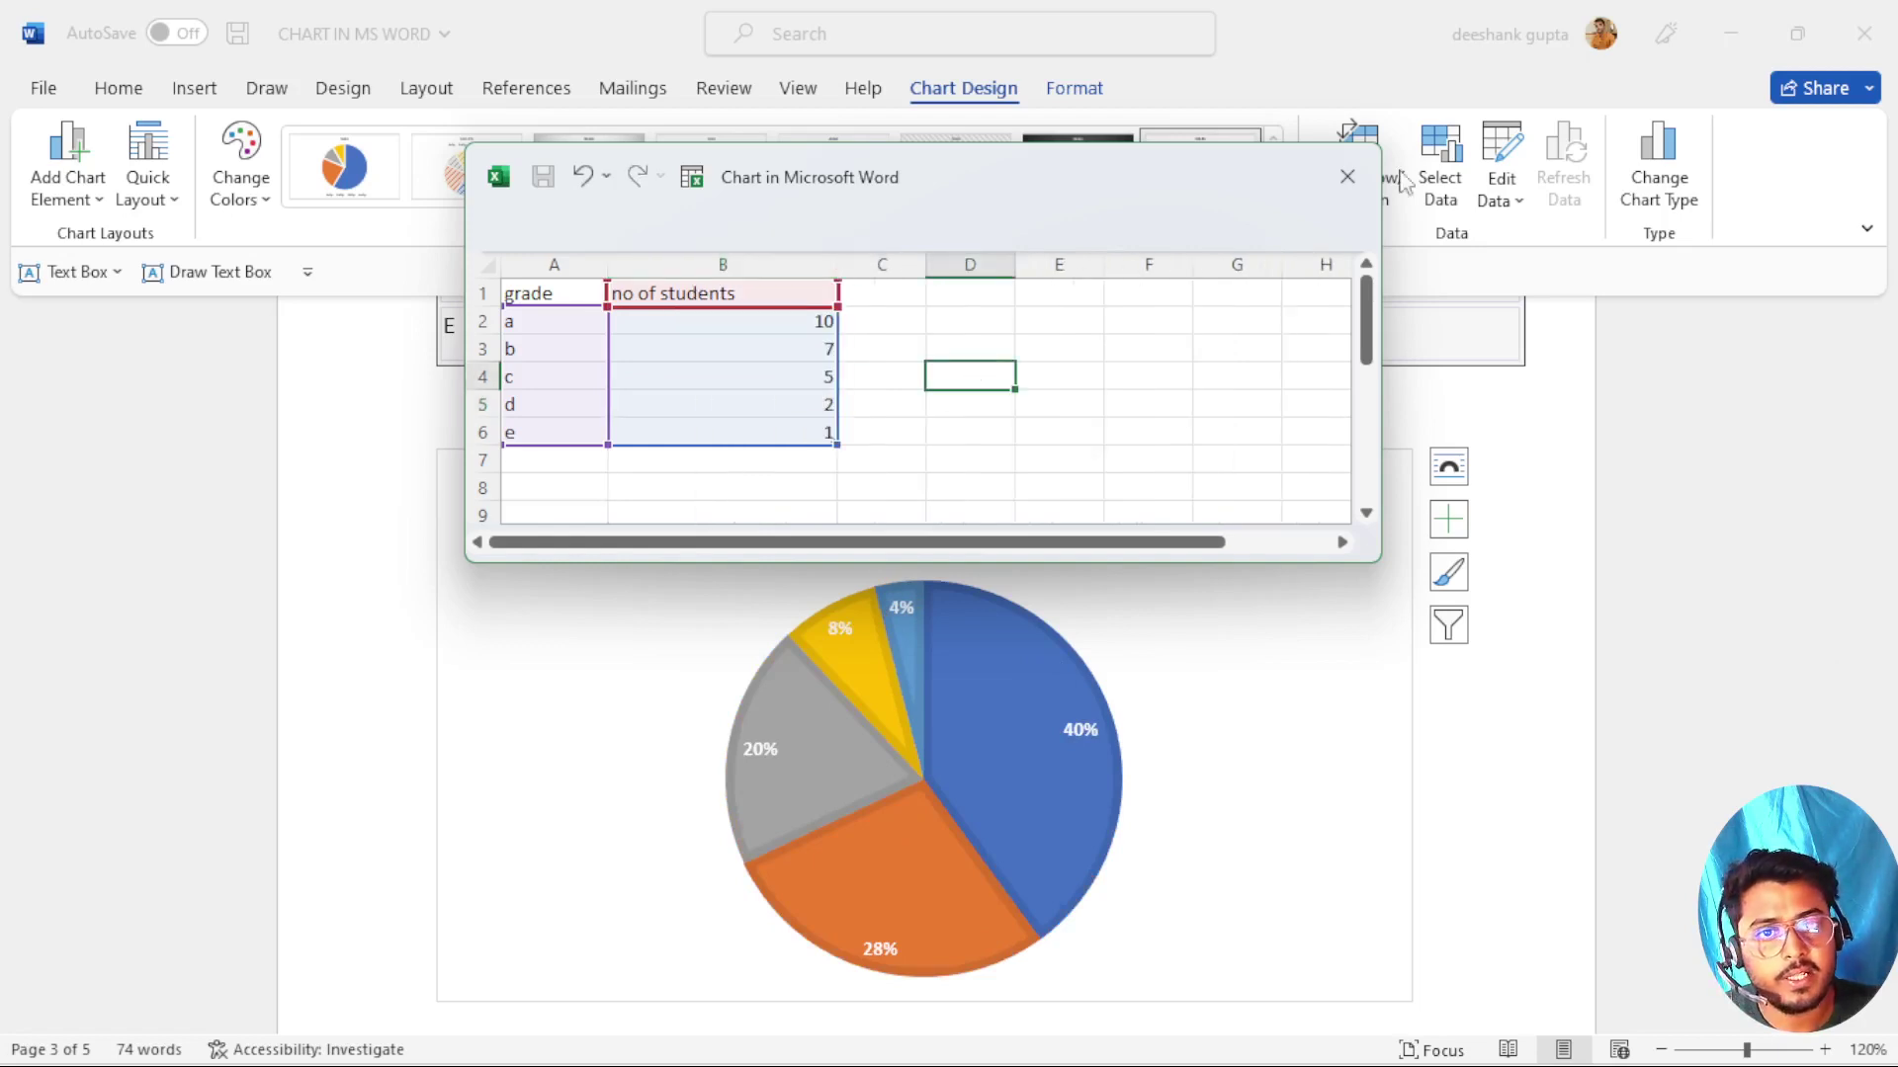
pyautogui.click(1347, 177)
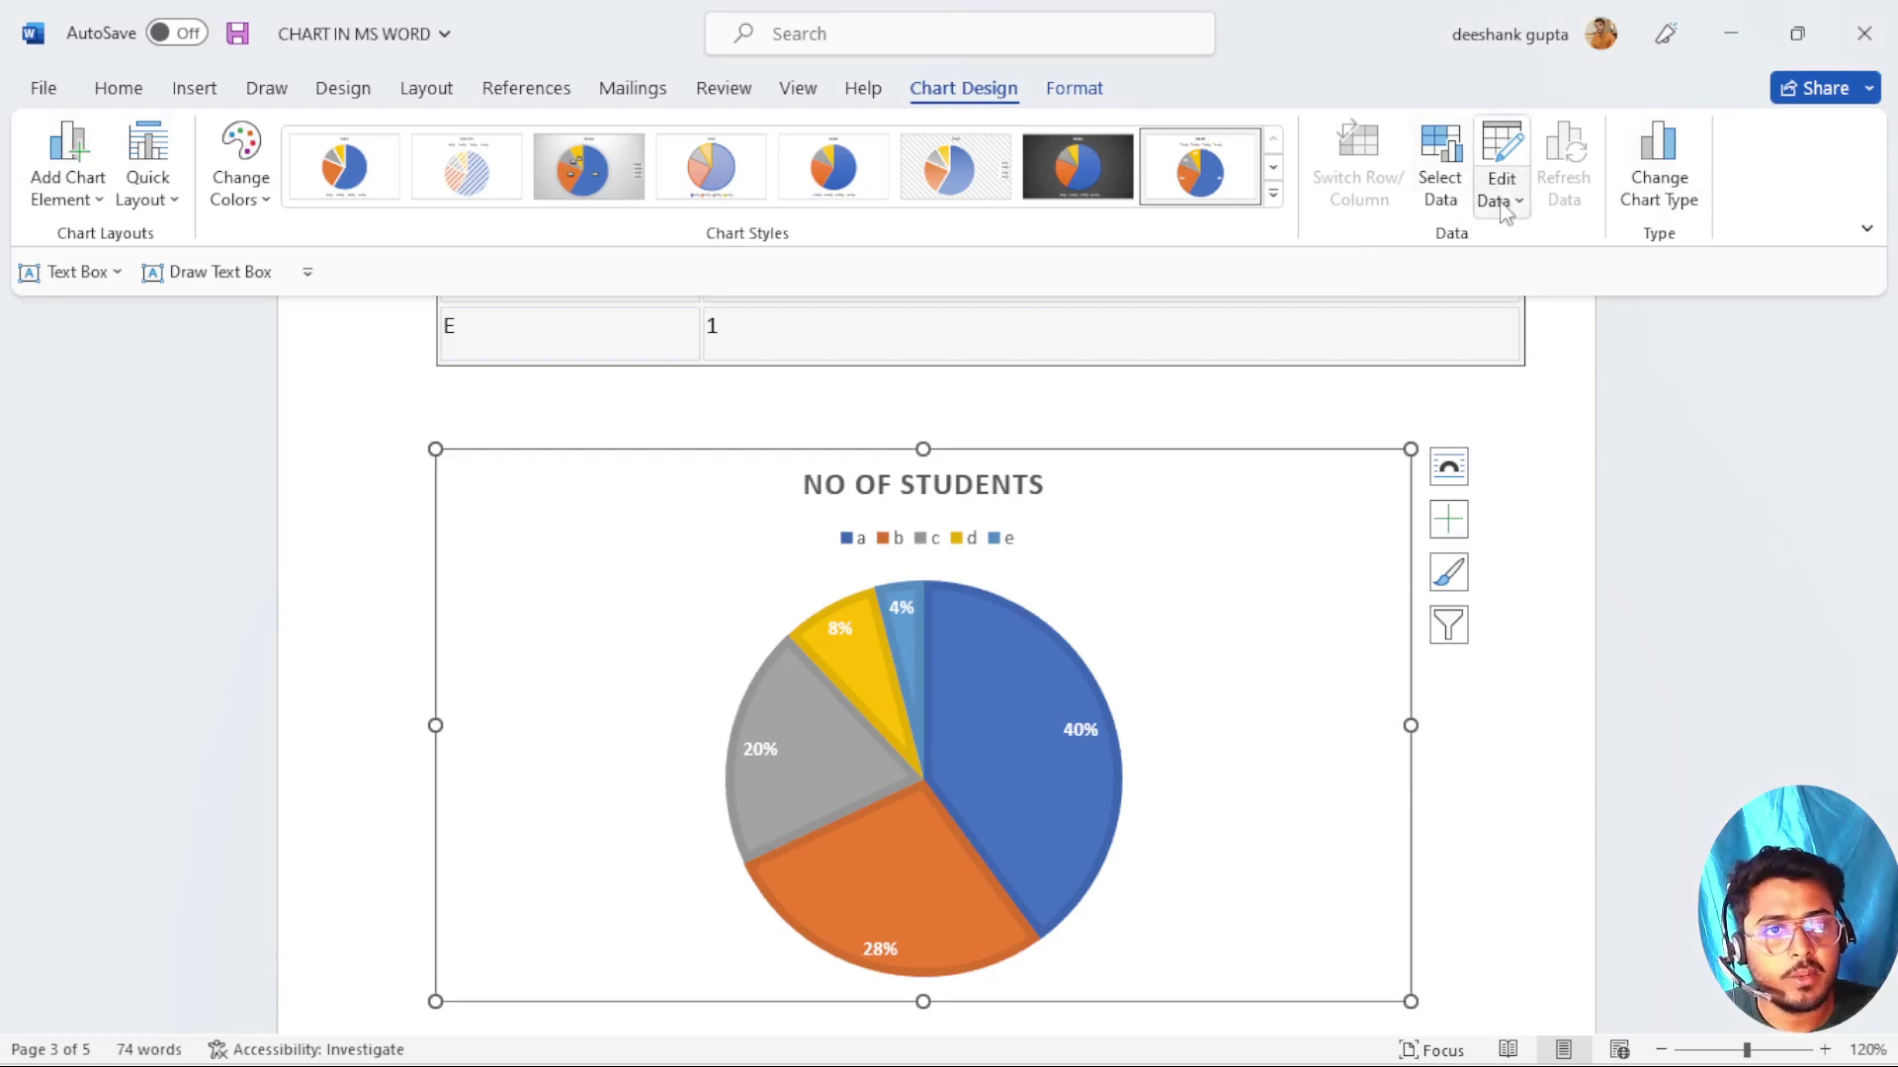
# Change the NO OF STUDENTS chart to the 3-D Pie type.
pyautogui.click(1673, 200)
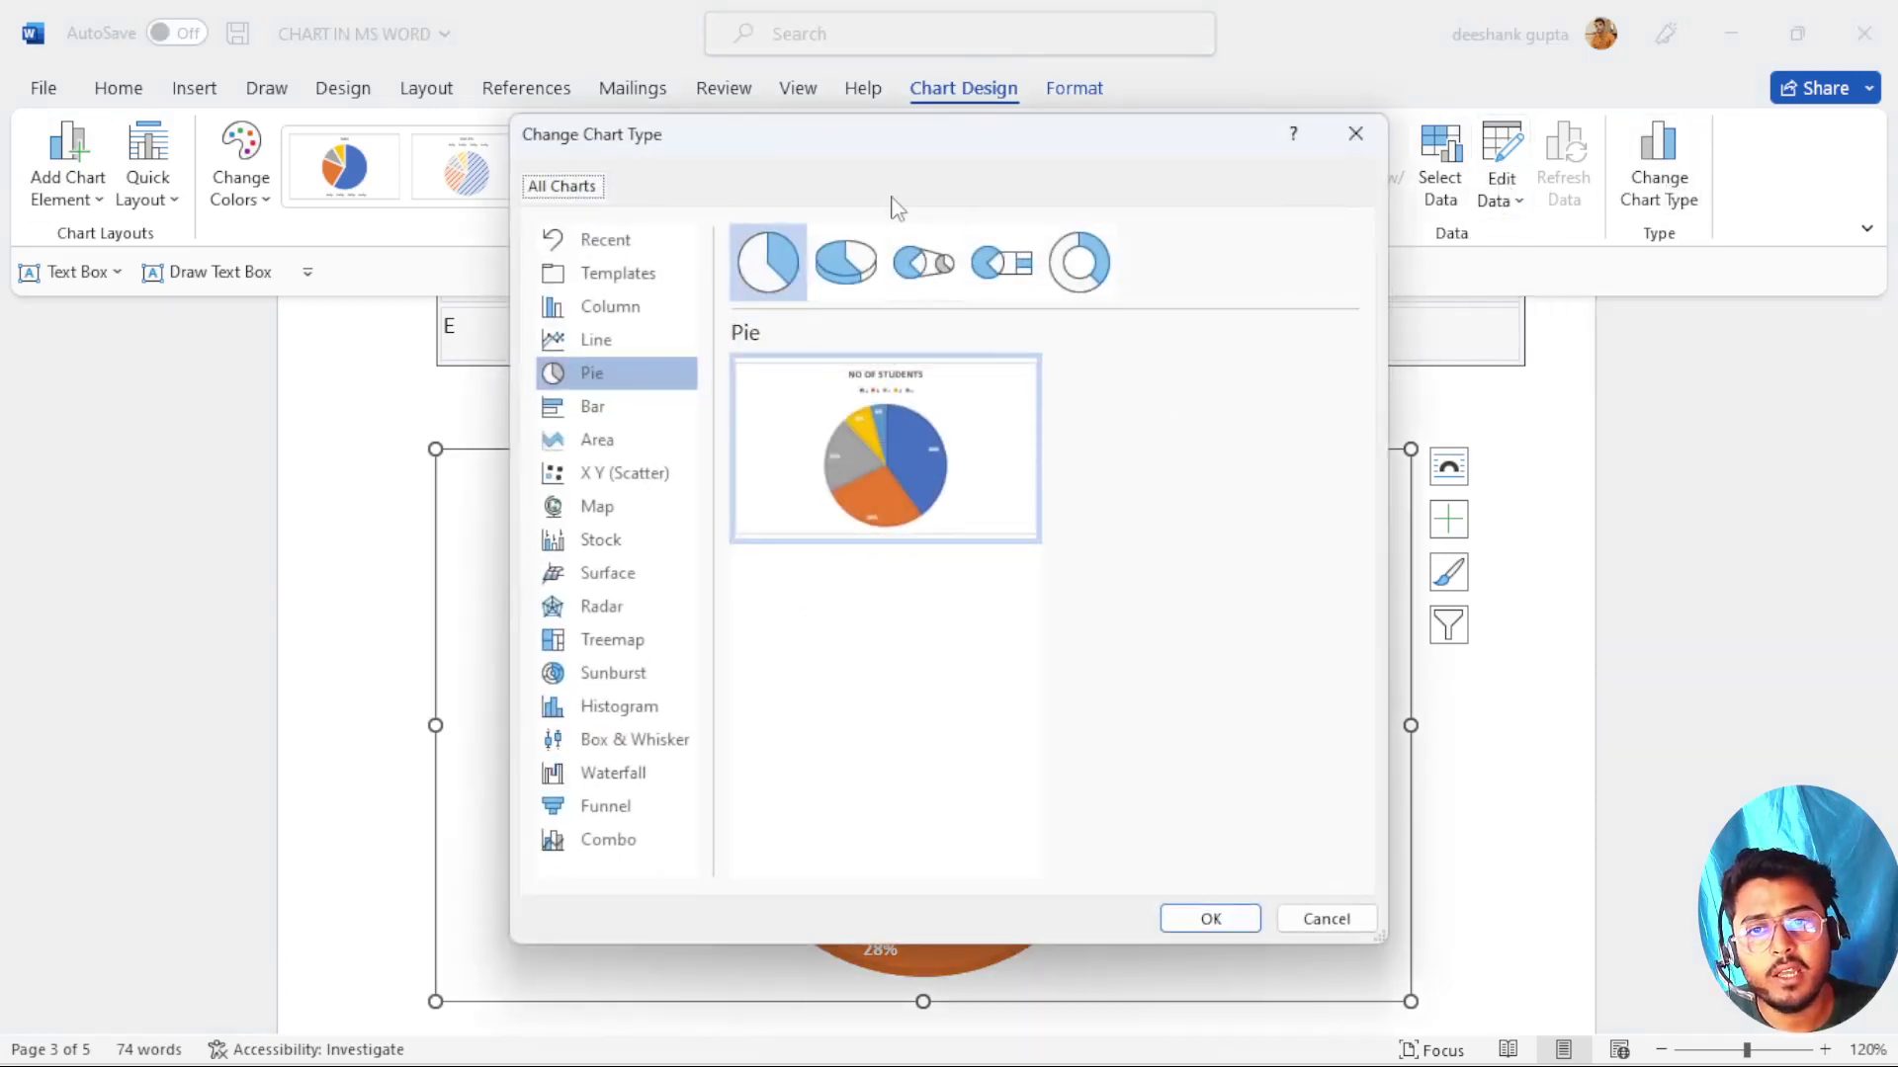
pyautogui.moveTo(882, 165); pyautogui.dragTo(1466, 105)
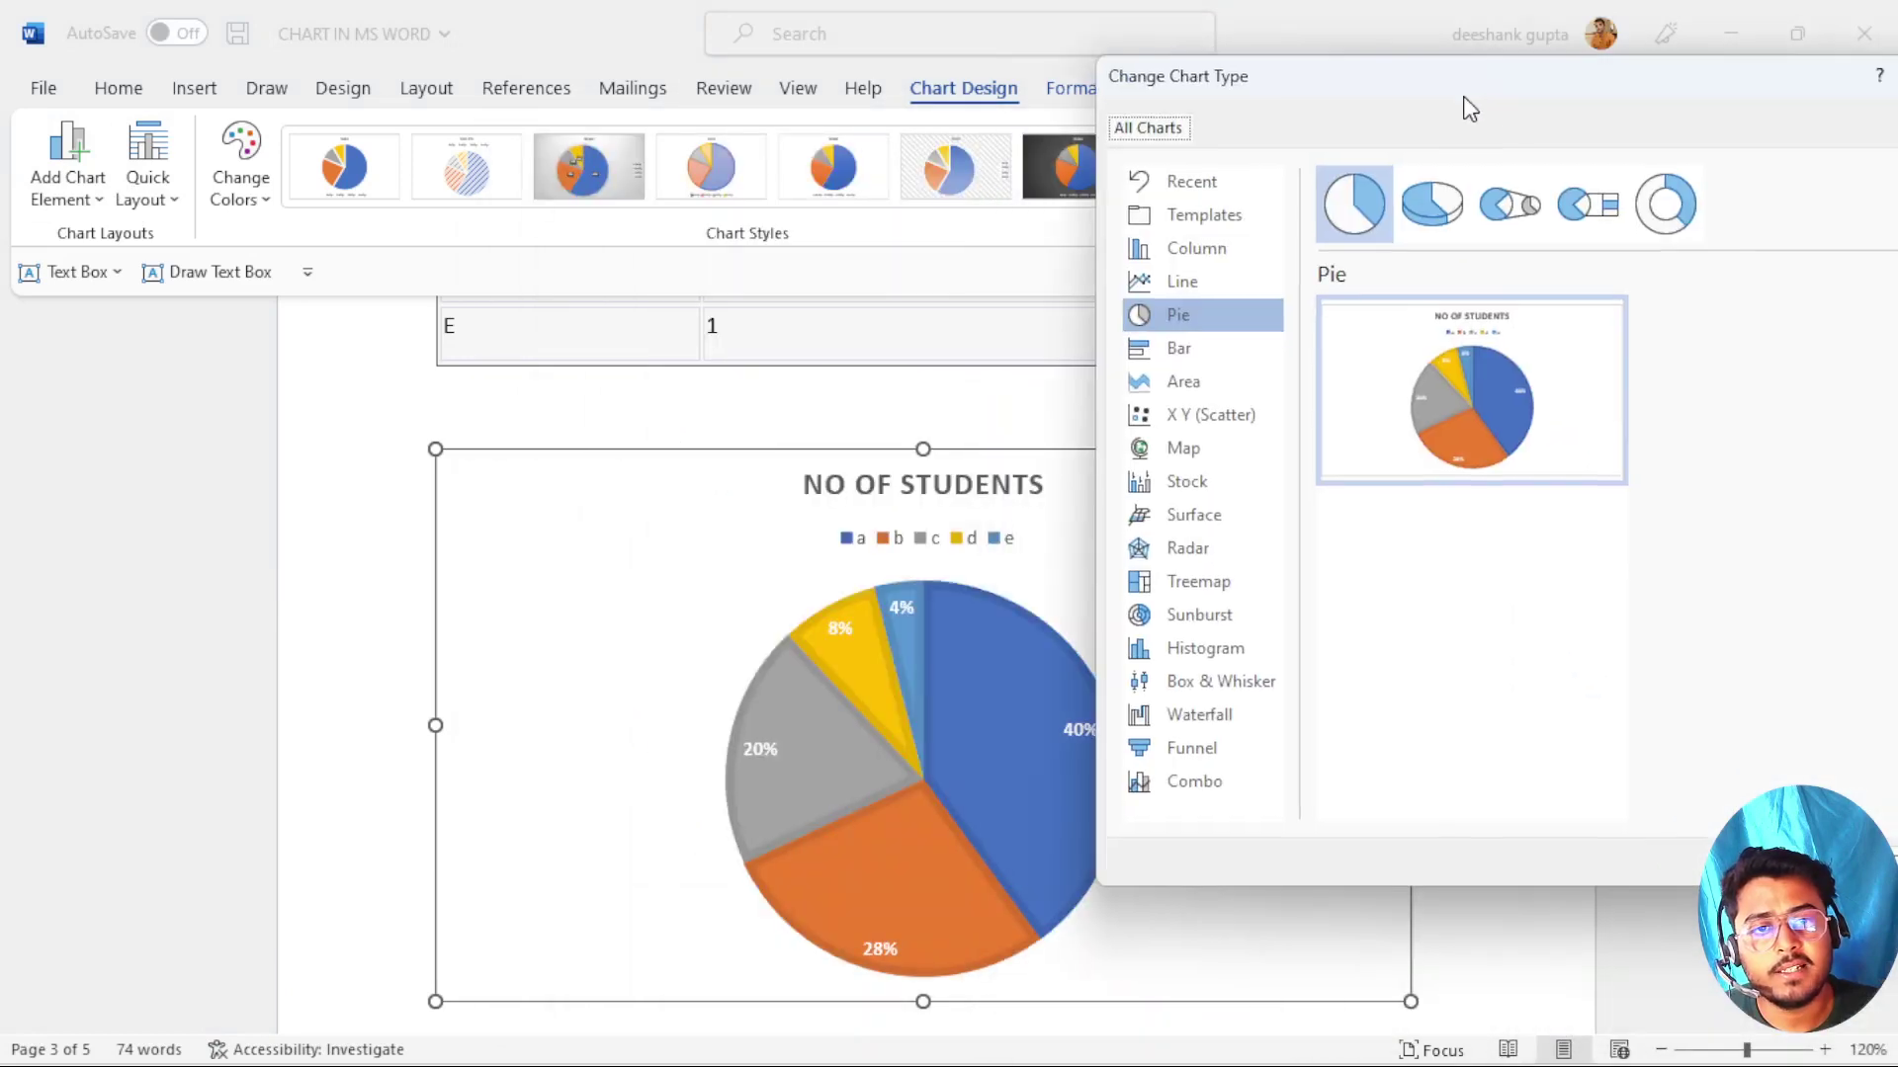
pyautogui.click(1443, 210)
pyautogui.moveTo(1455, 386)
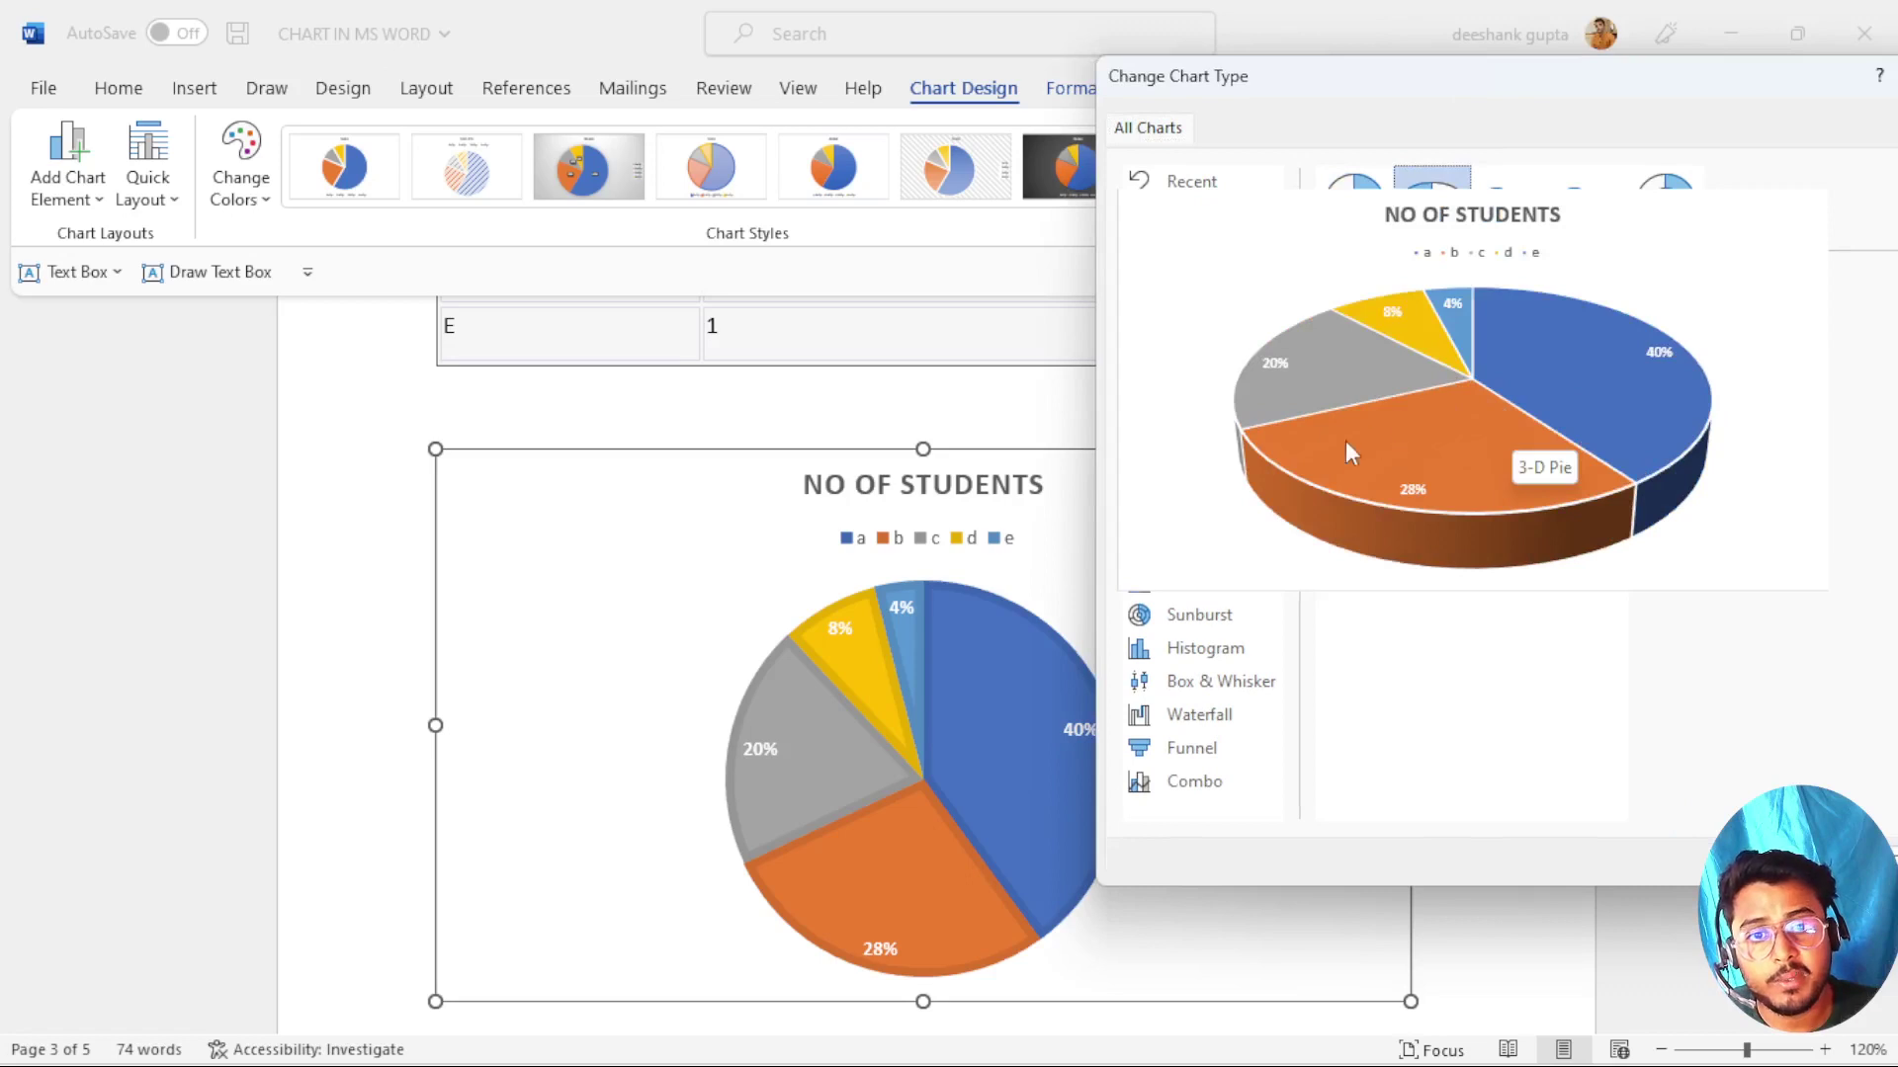
pyautogui.click(1793, 859)
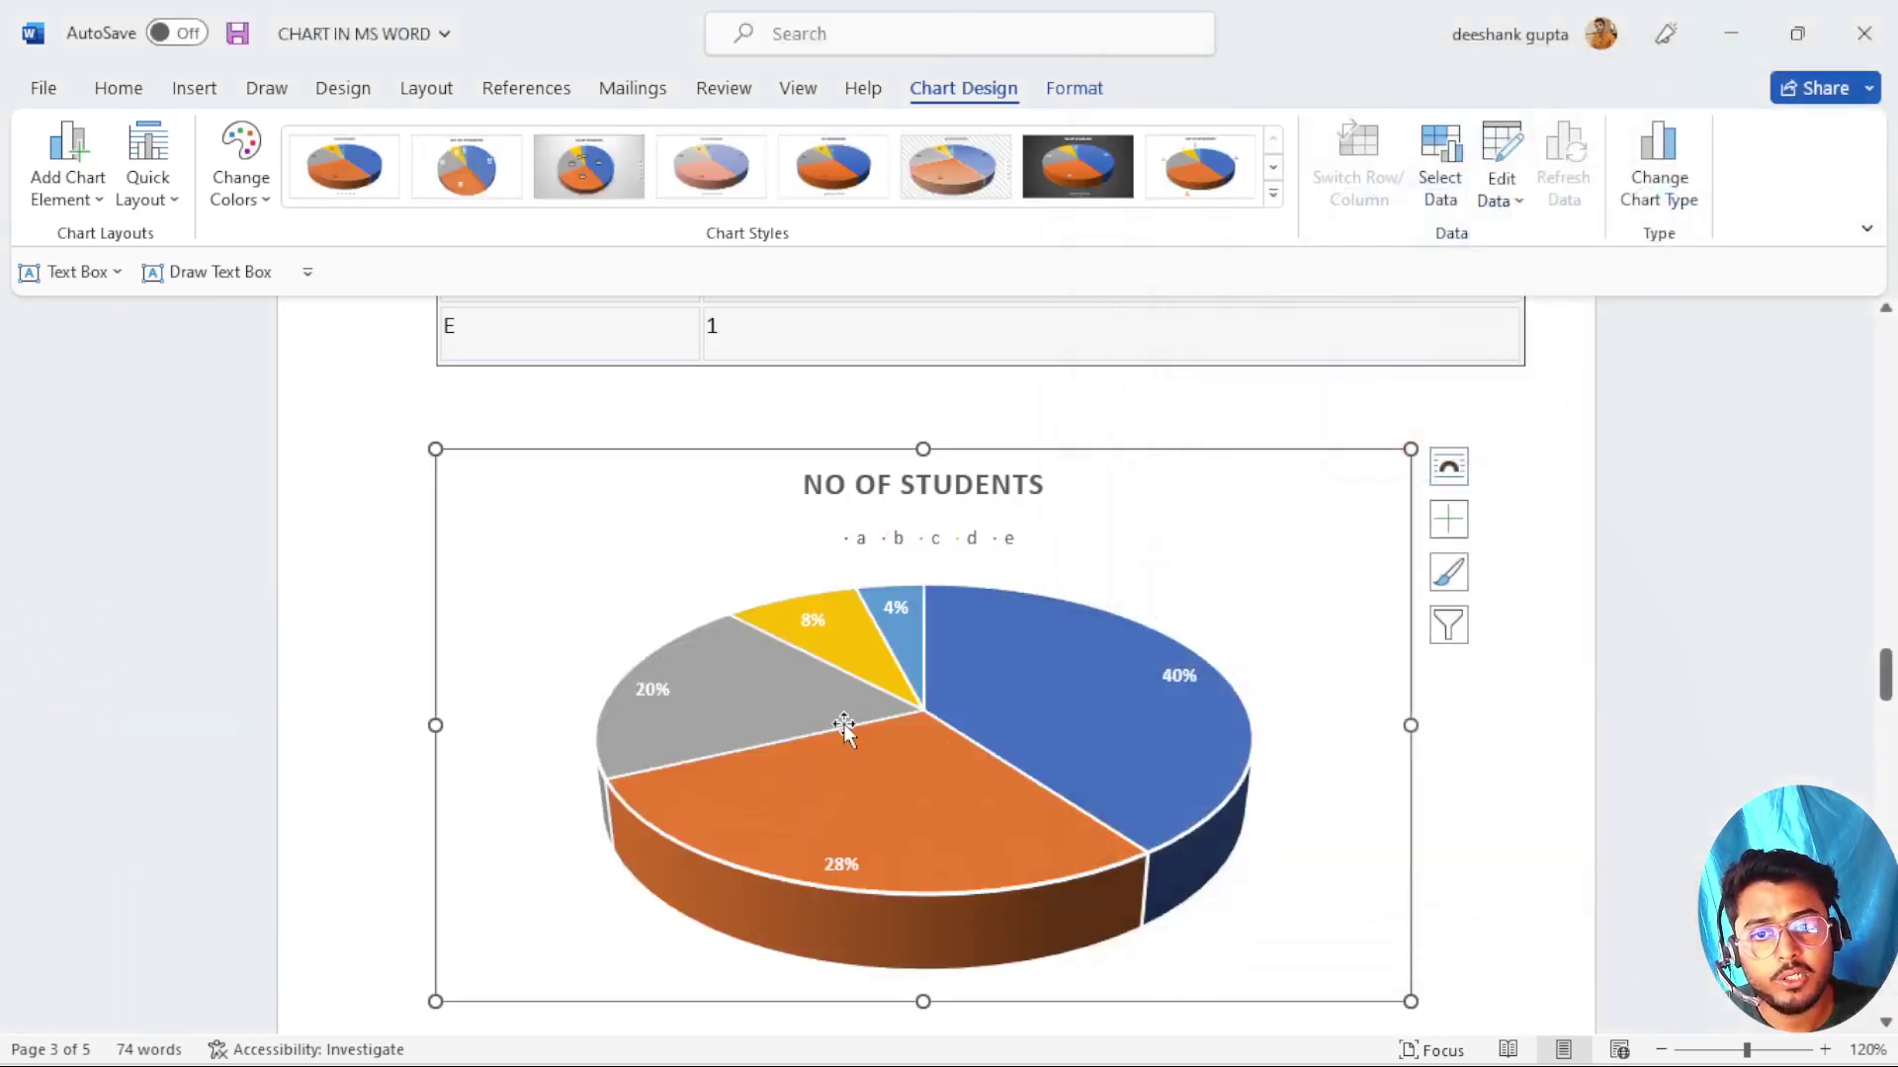
# Apply the chart style that places colored category names and percentages outside the 3-D pie slices.
pyautogui.moveTo(914, 870)
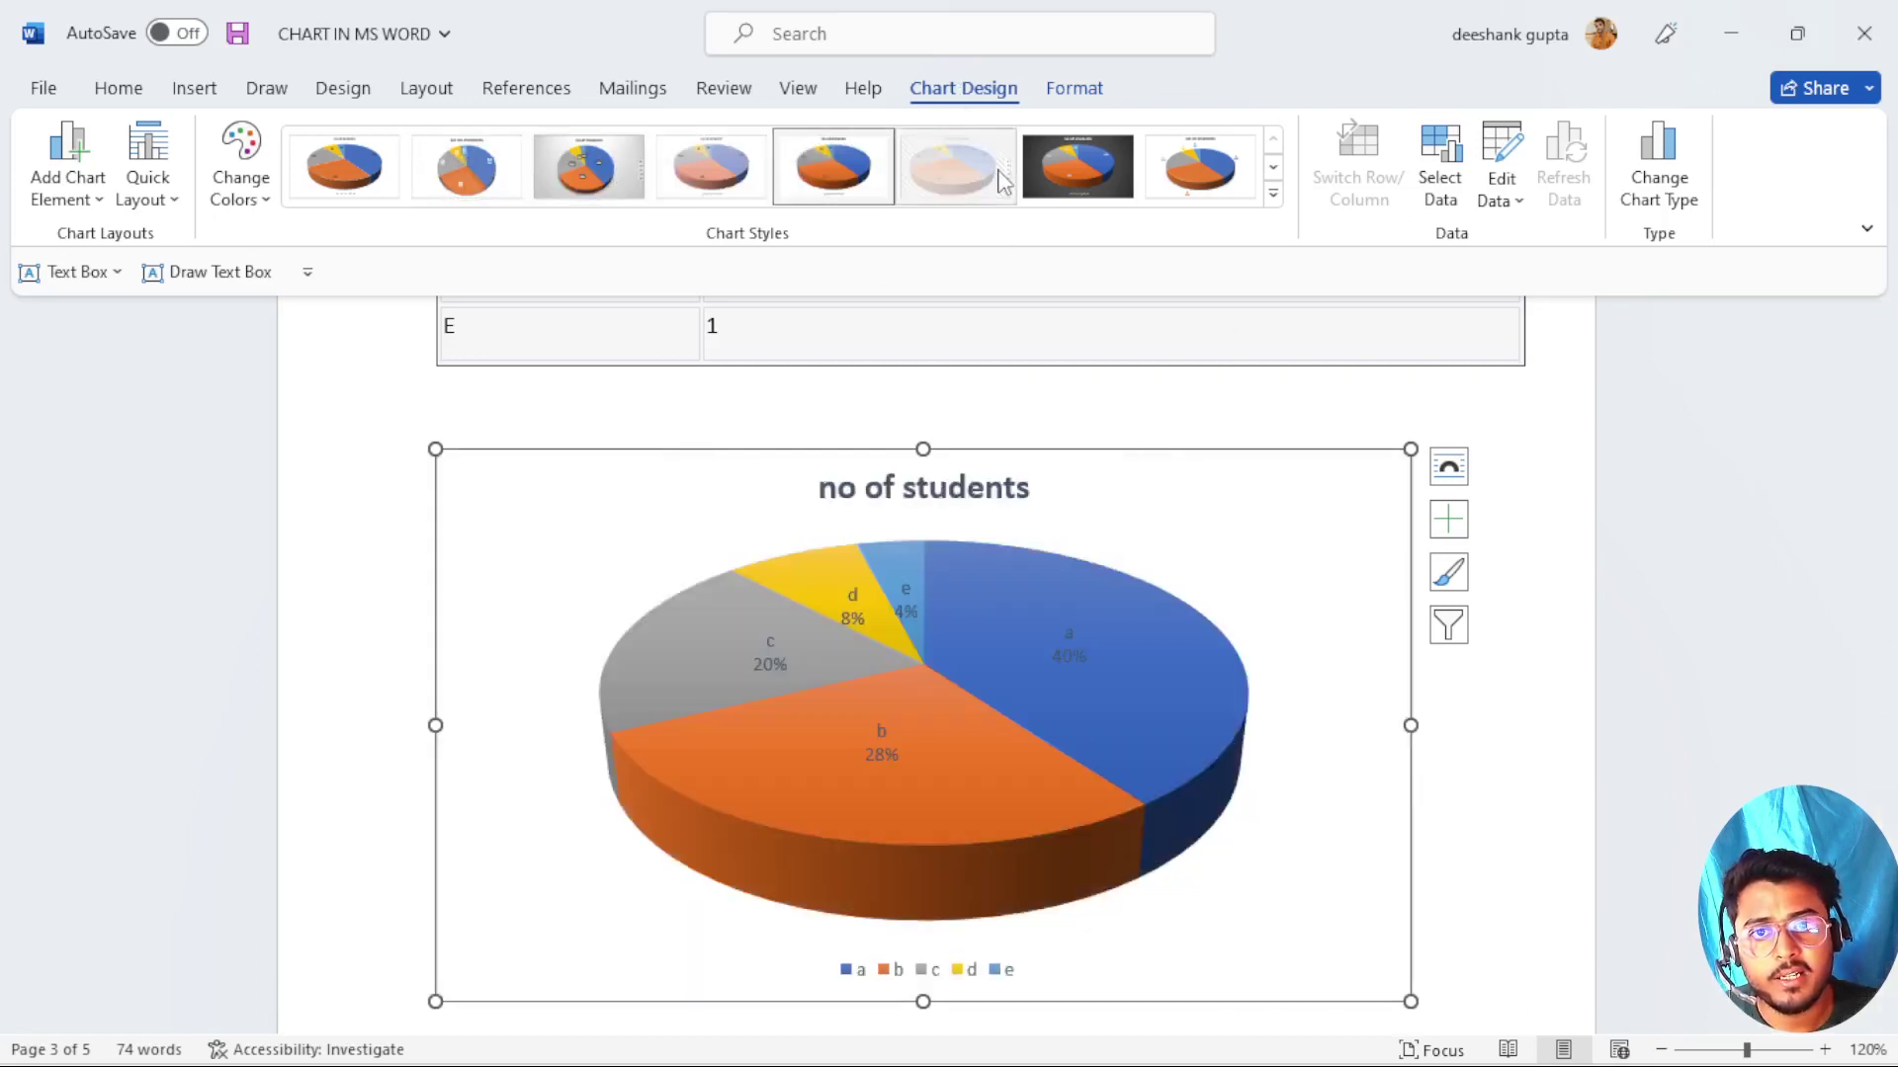
pyautogui.click(1199, 168)
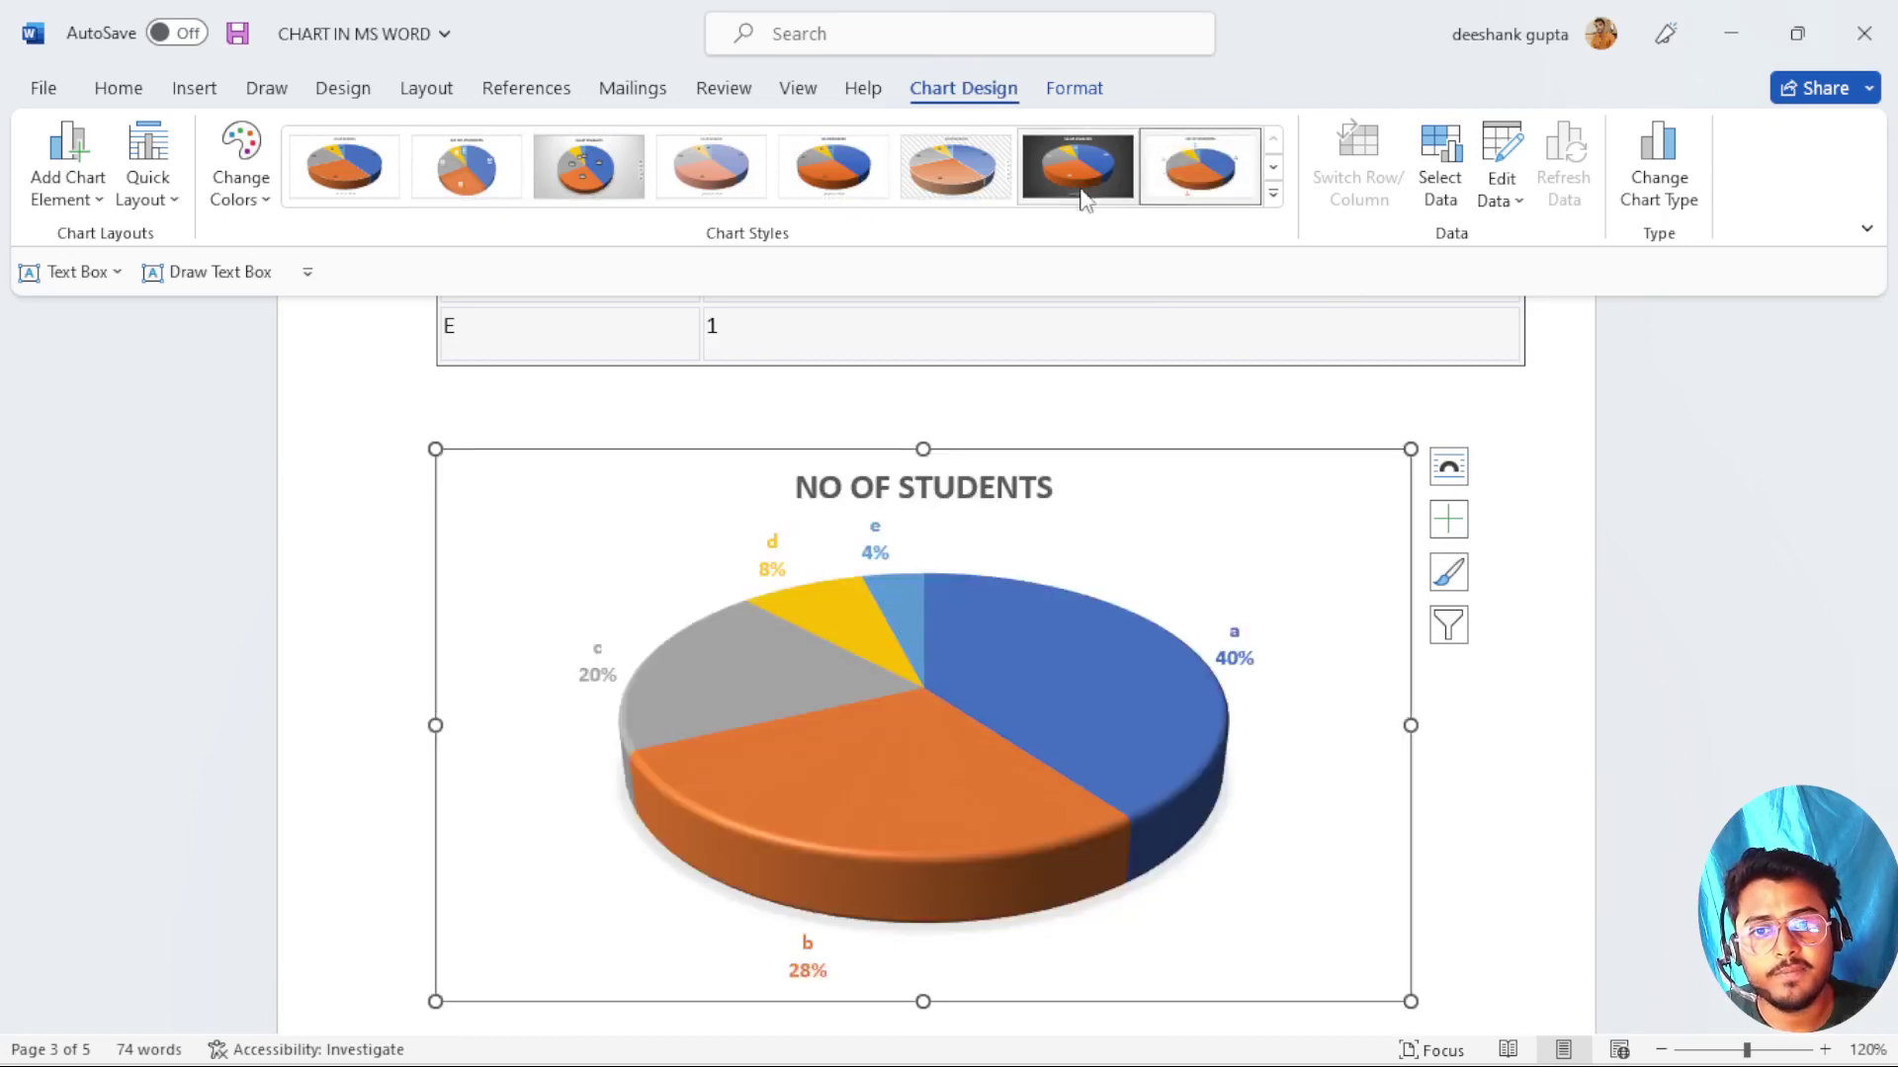
# Apply the chart style with a gray gradient background and dark label boxes on the slices to the 3-D pie.
pyautogui.click(540, 170)
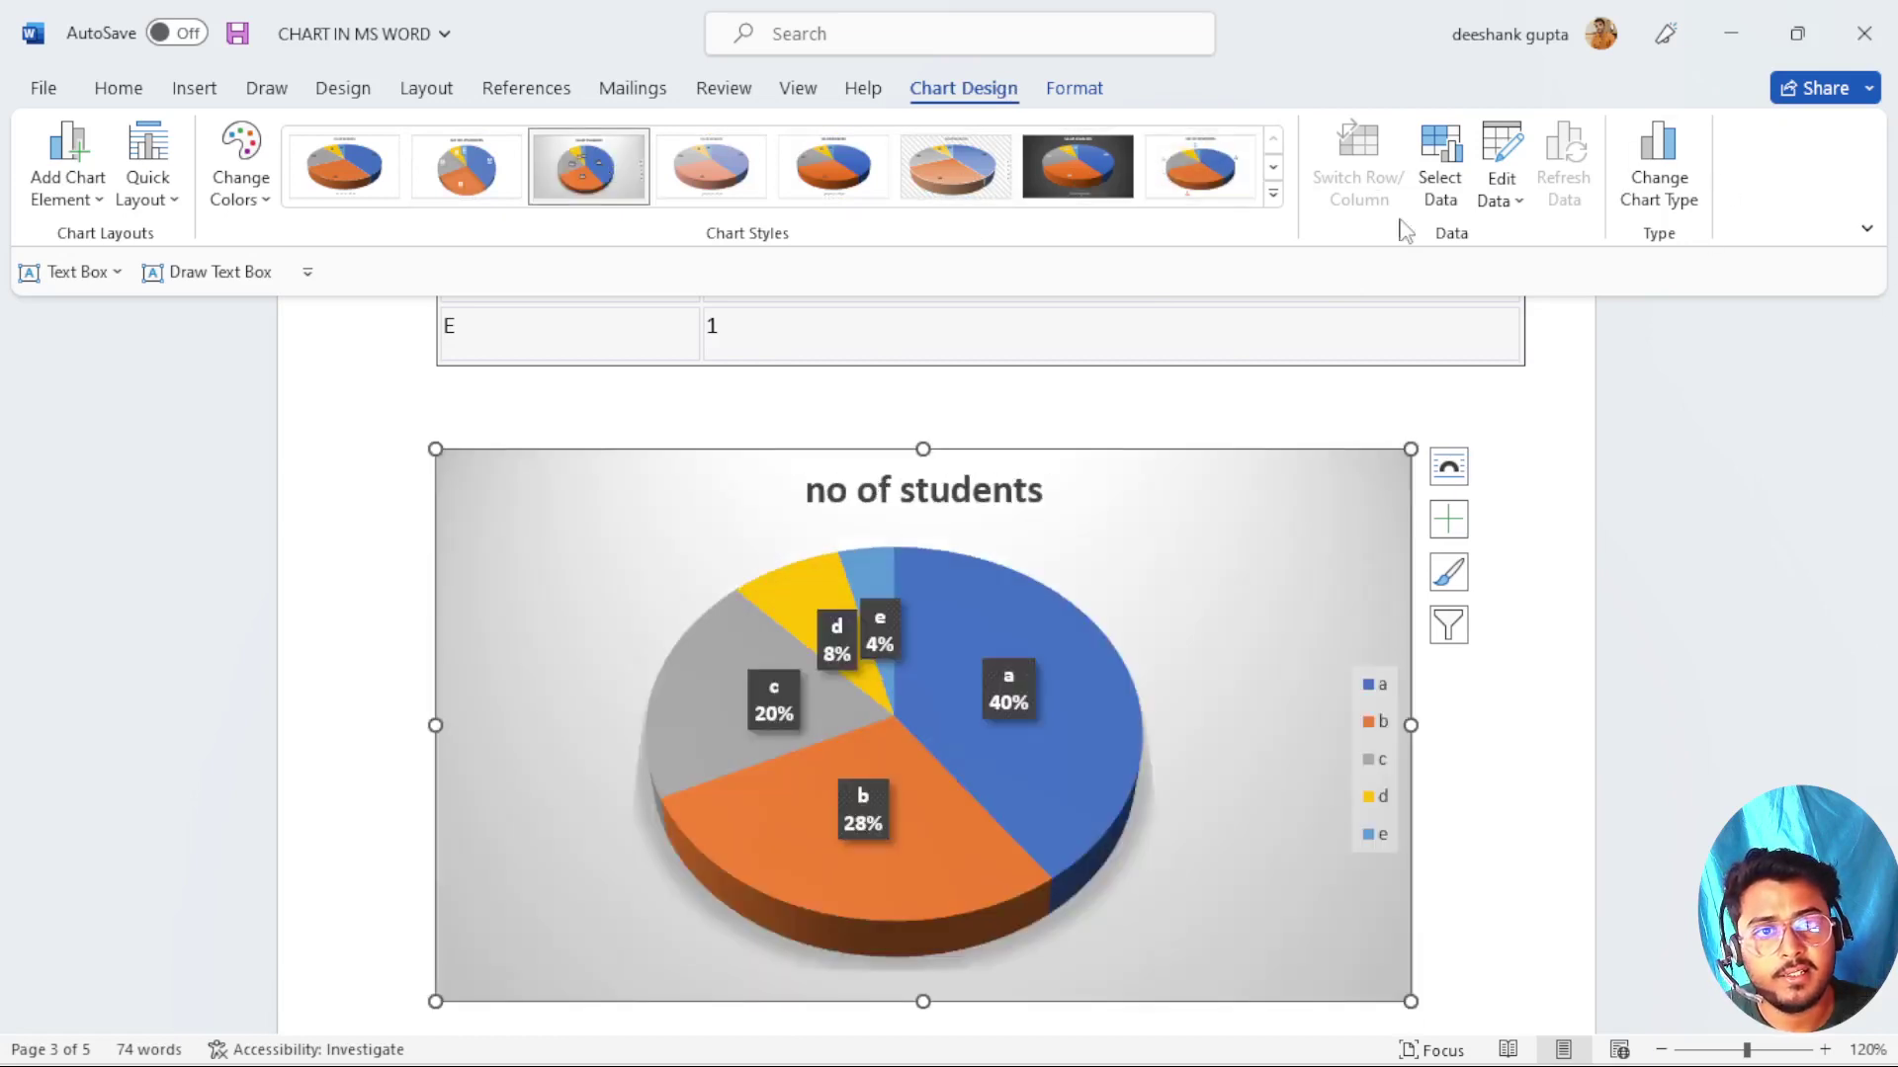
# Preview the Pie of Pie, Bar of Pie, Doughnut, 3-D Pie and Pie chart types for this chart, and dismiss the preview without applying any.
pyautogui.click(1670, 199)
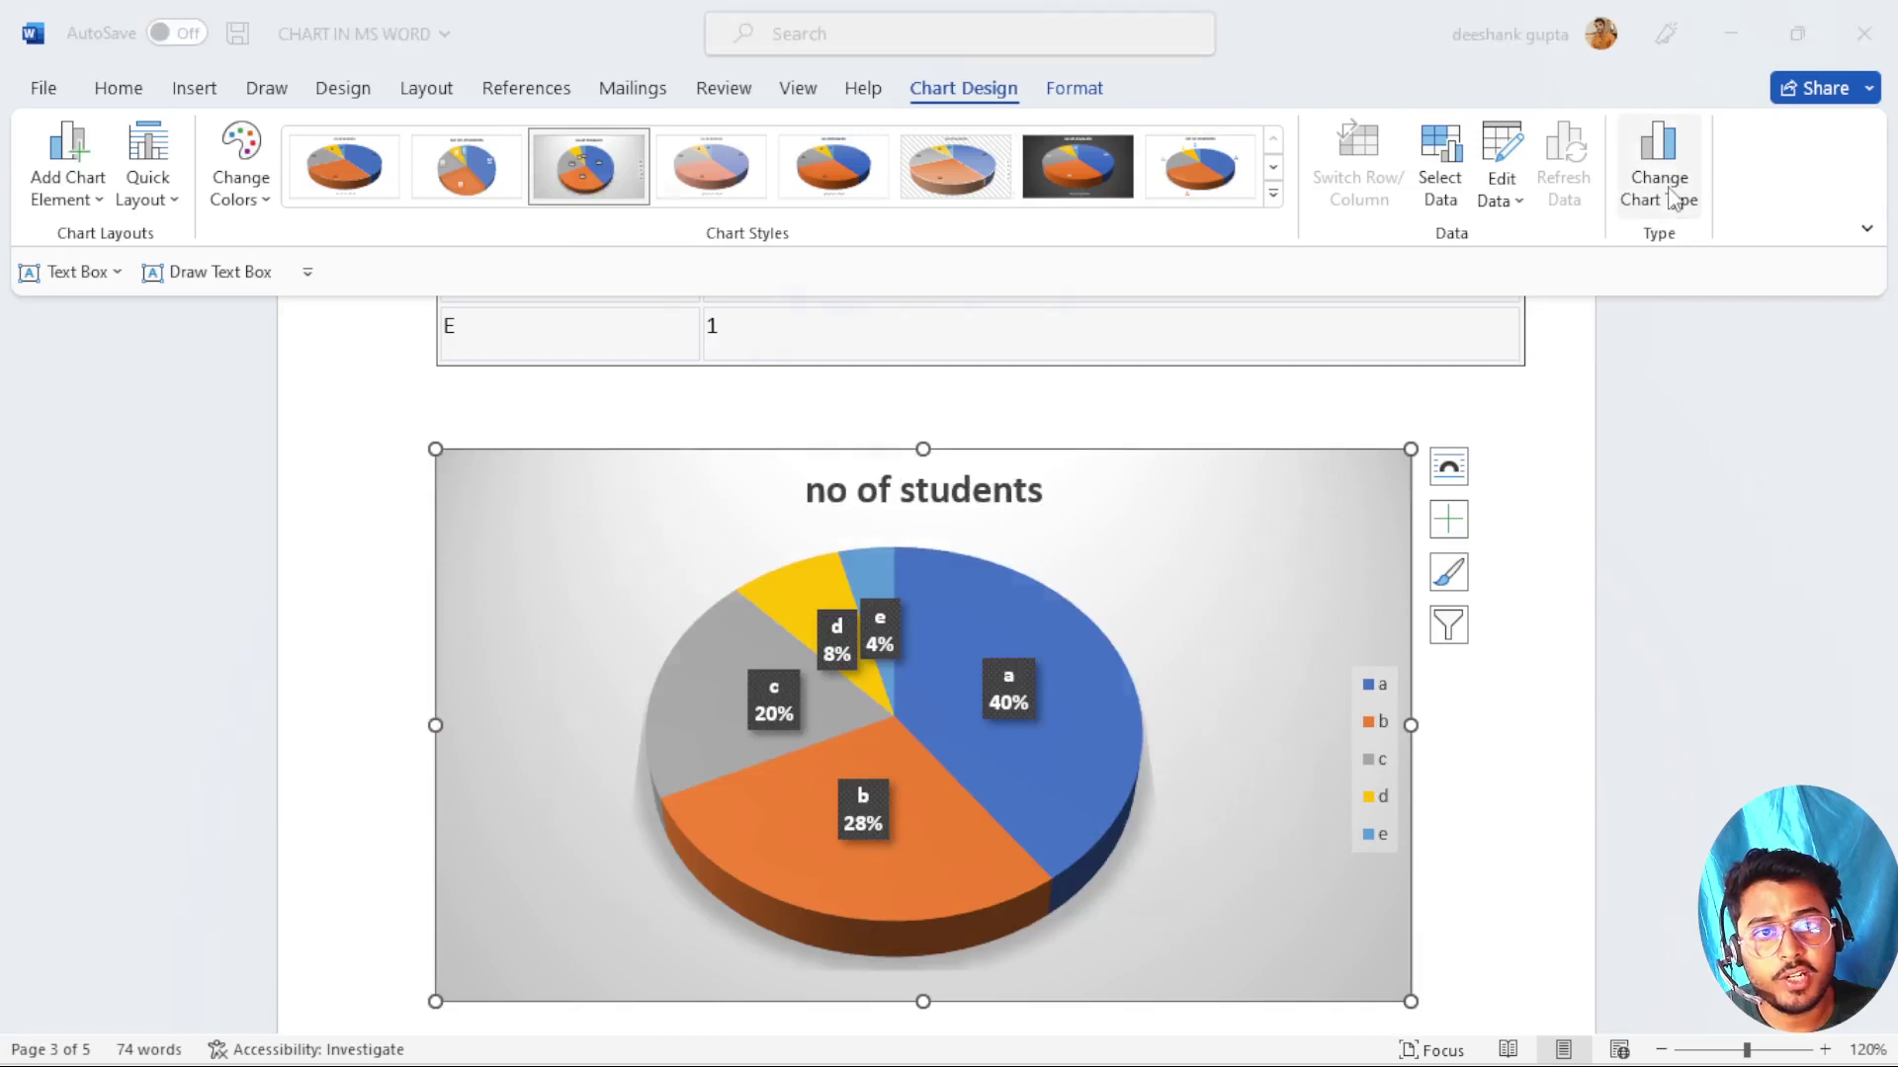
pyautogui.click(928, 268)
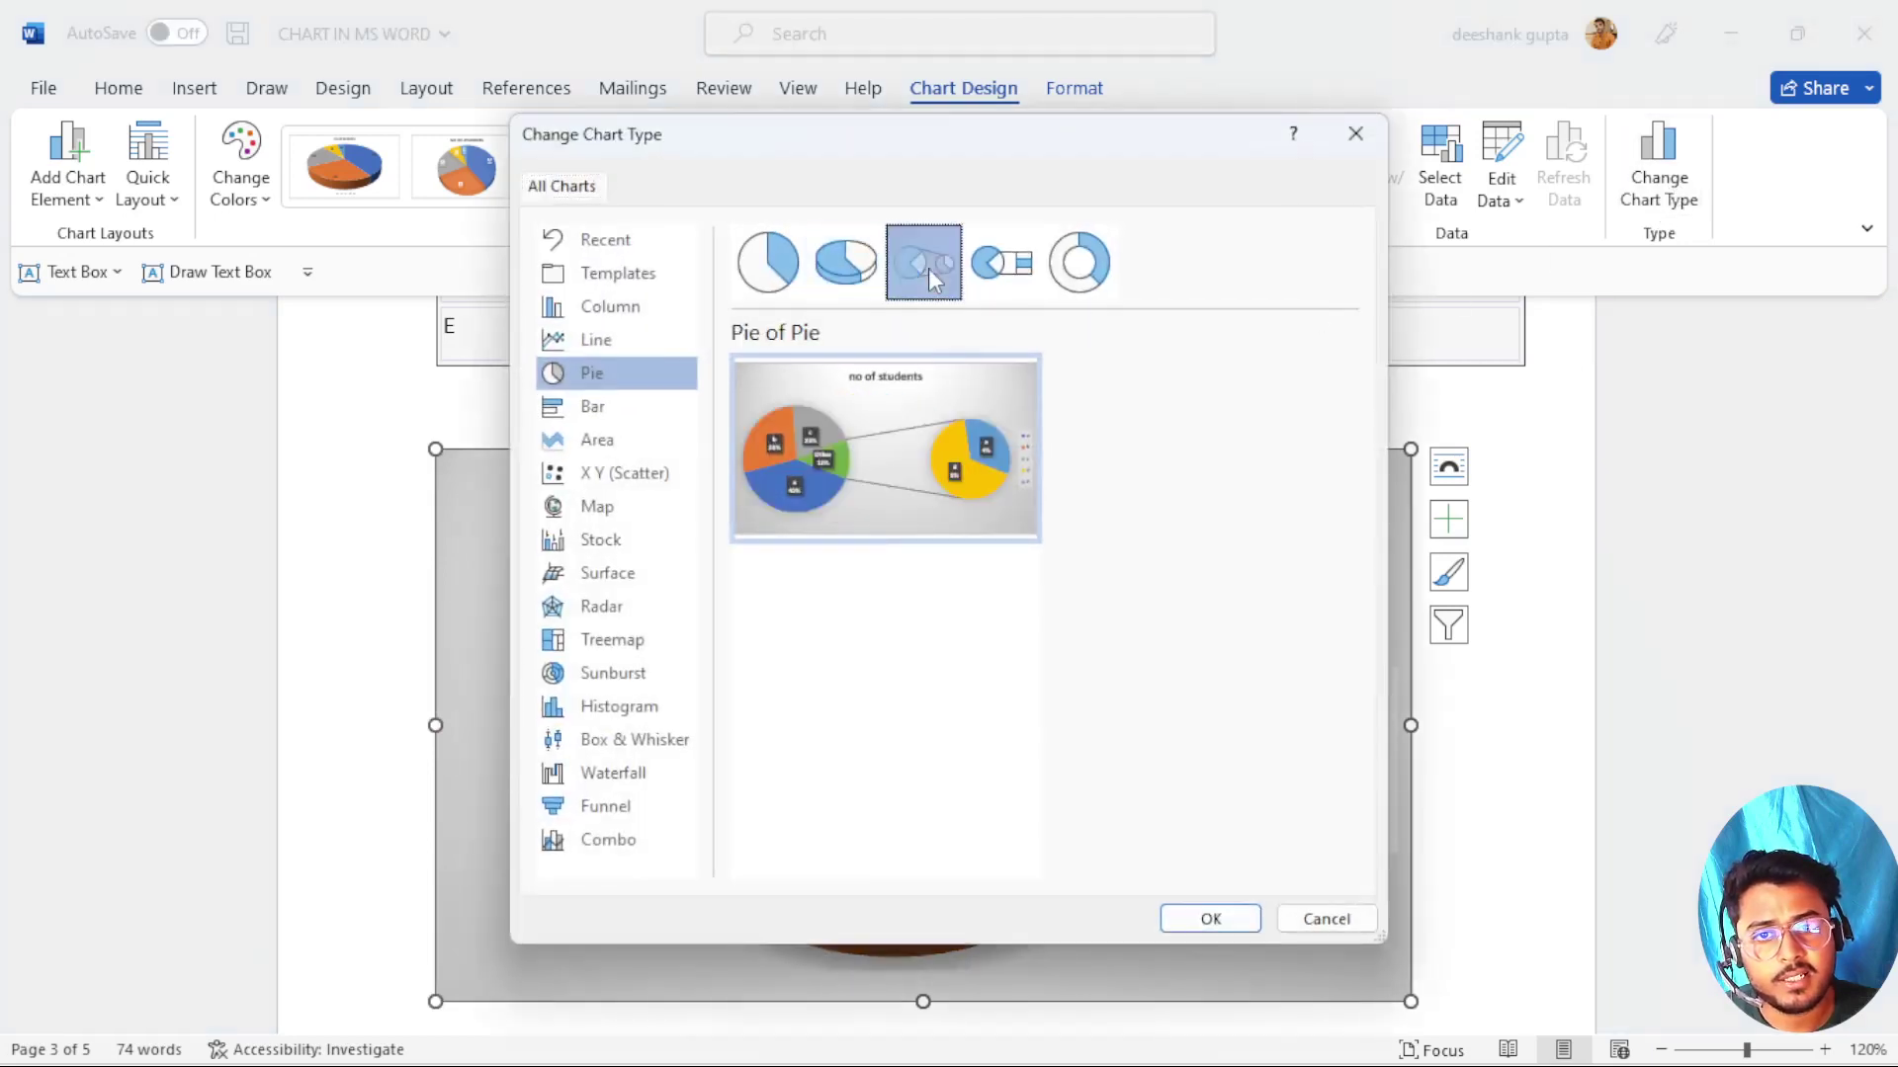
pyautogui.click(1008, 268)
pyautogui.click(1075, 263)
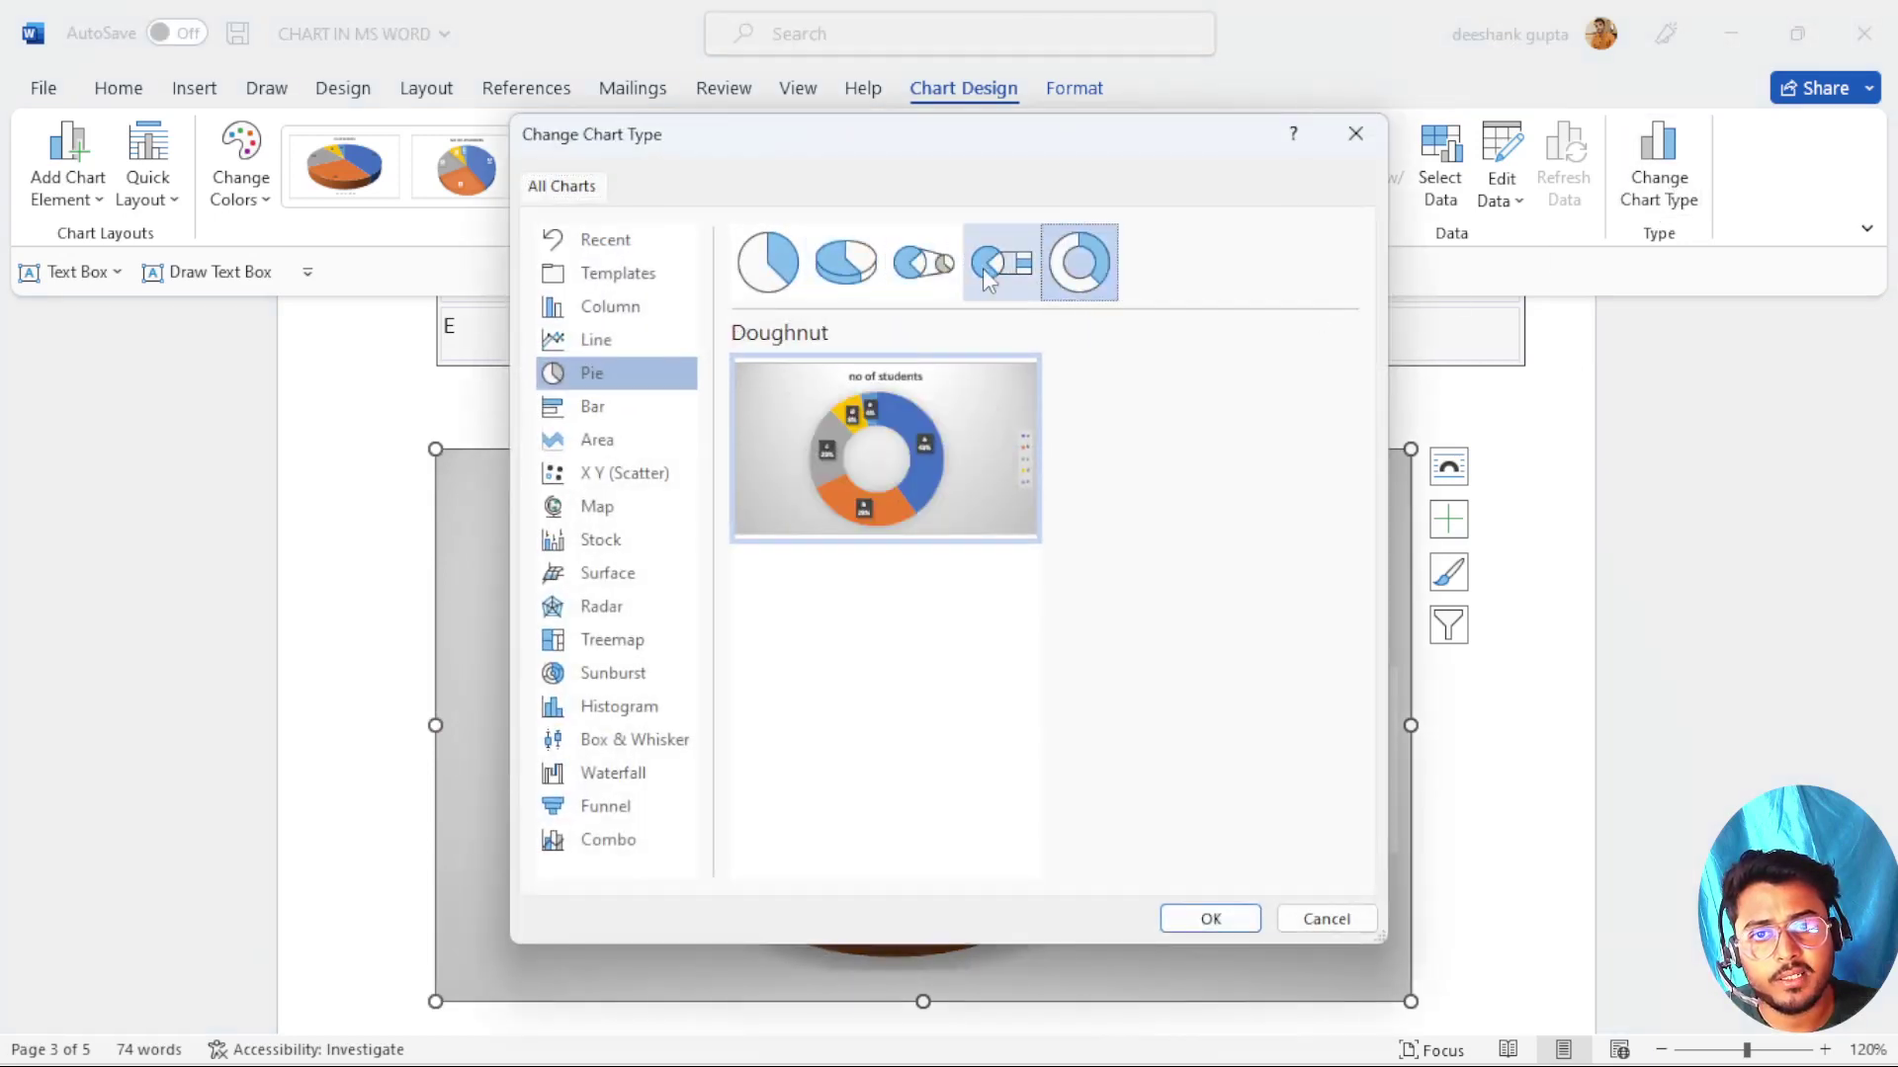
pyautogui.click(1001, 265)
pyautogui.click(934, 269)
pyautogui.click(845, 267)
pyautogui.click(791, 272)
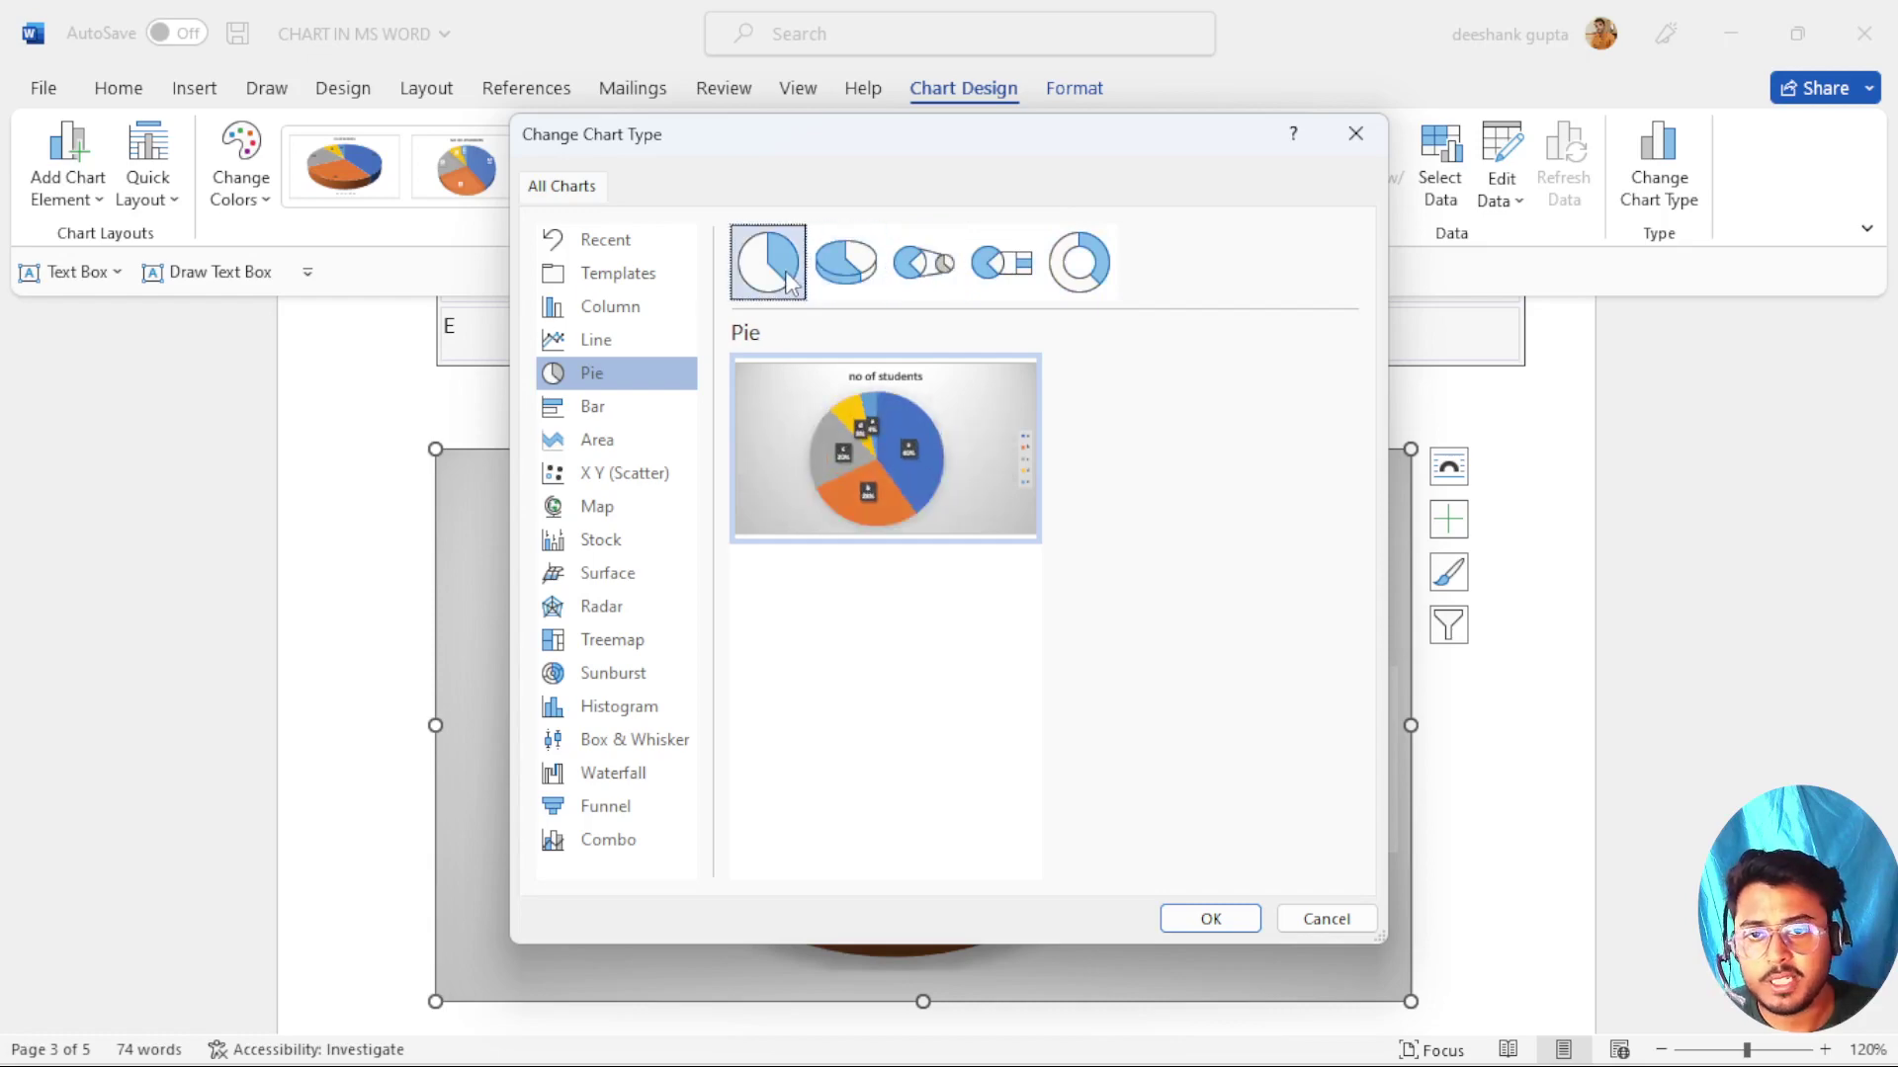
pyautogui.click(1355, 133)
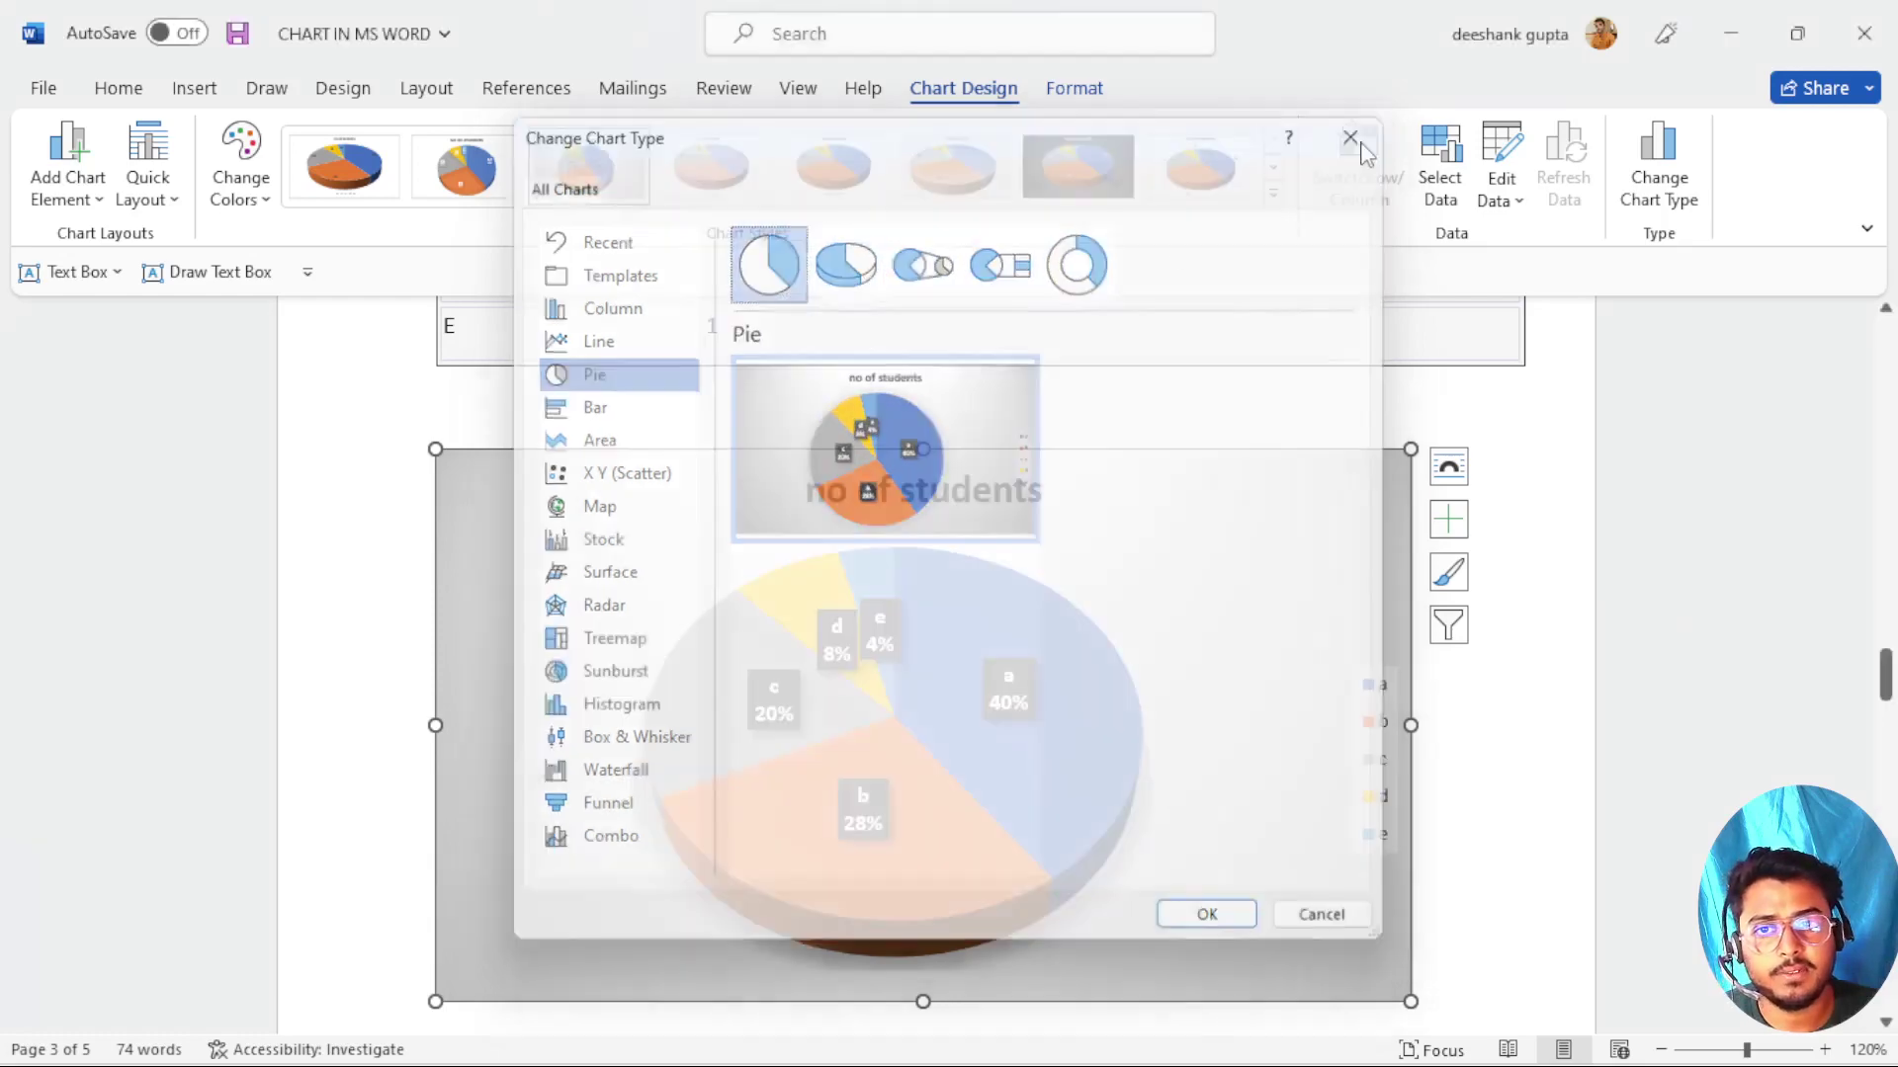
pyautogui.scroll(-10, 1349, 695)
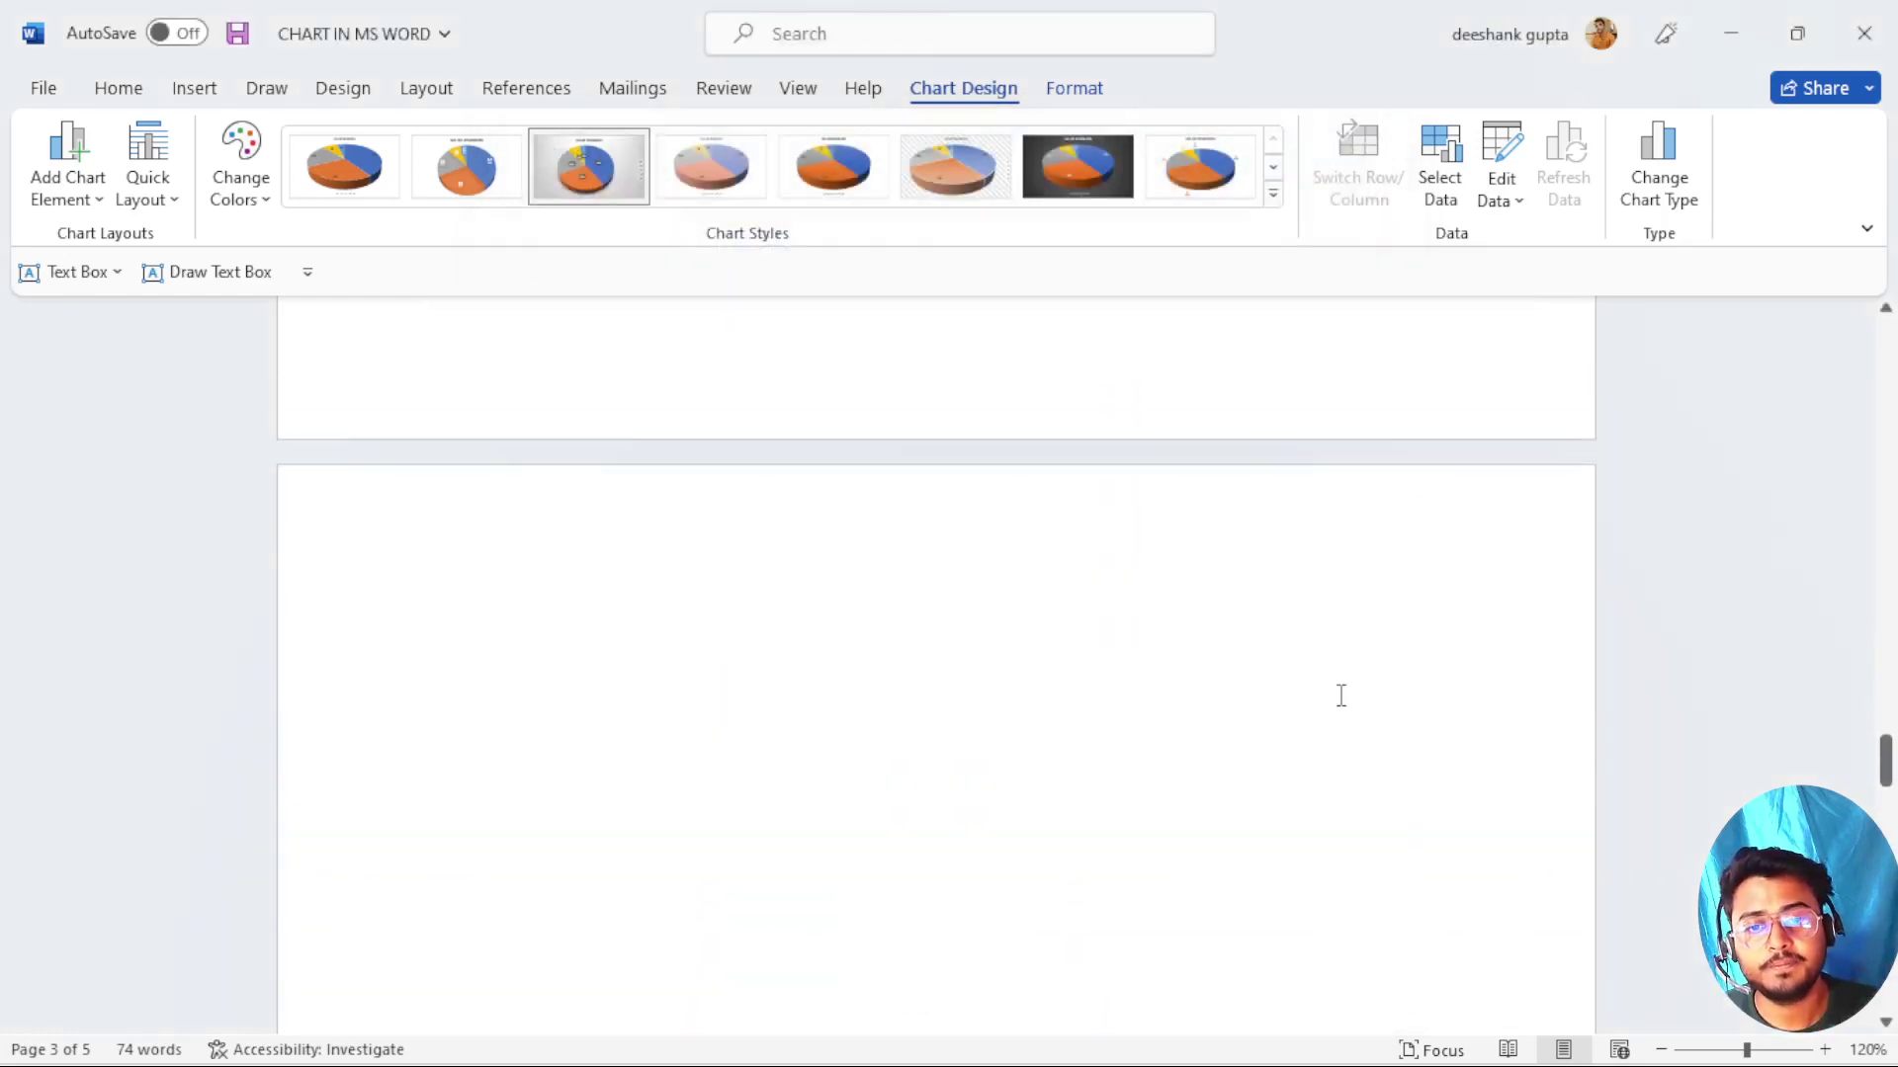
pyautogui.scroll(8, 1342, 696)
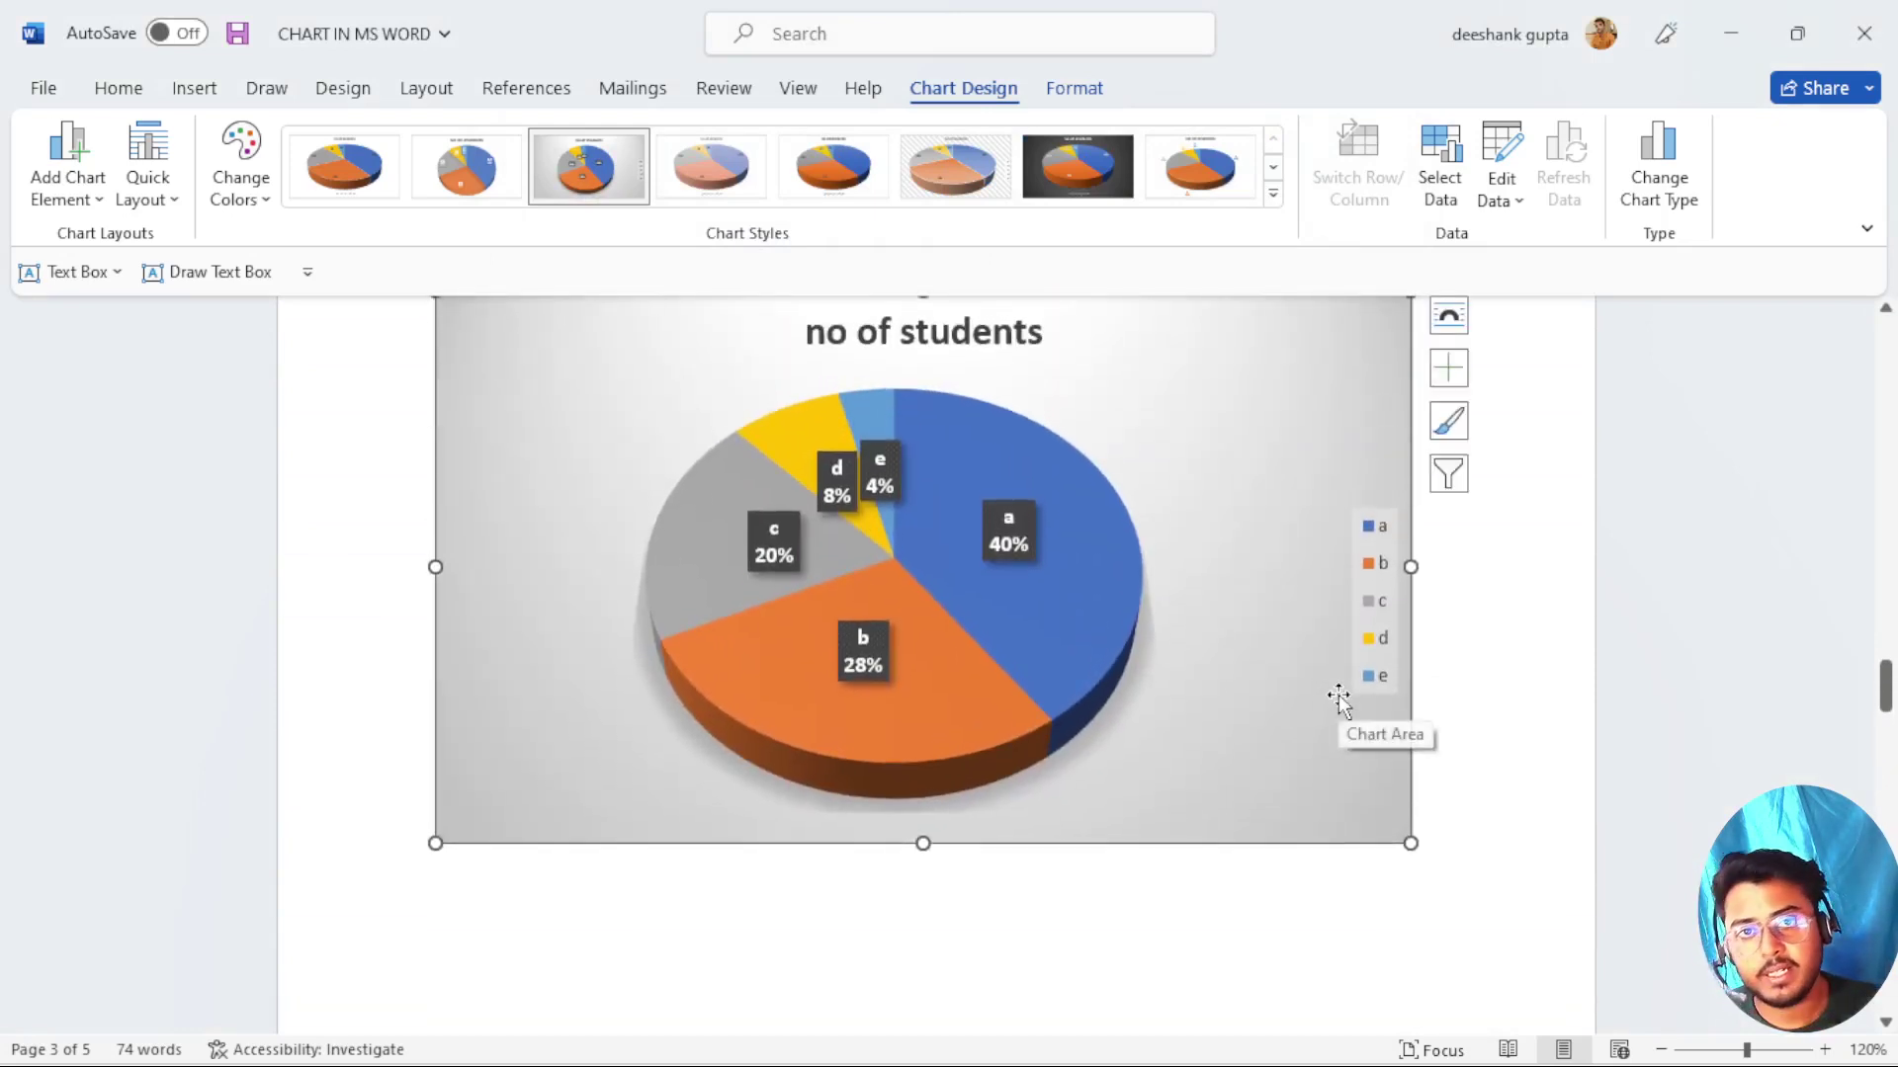
pyautogui.scroll(-4, 1110, 907)
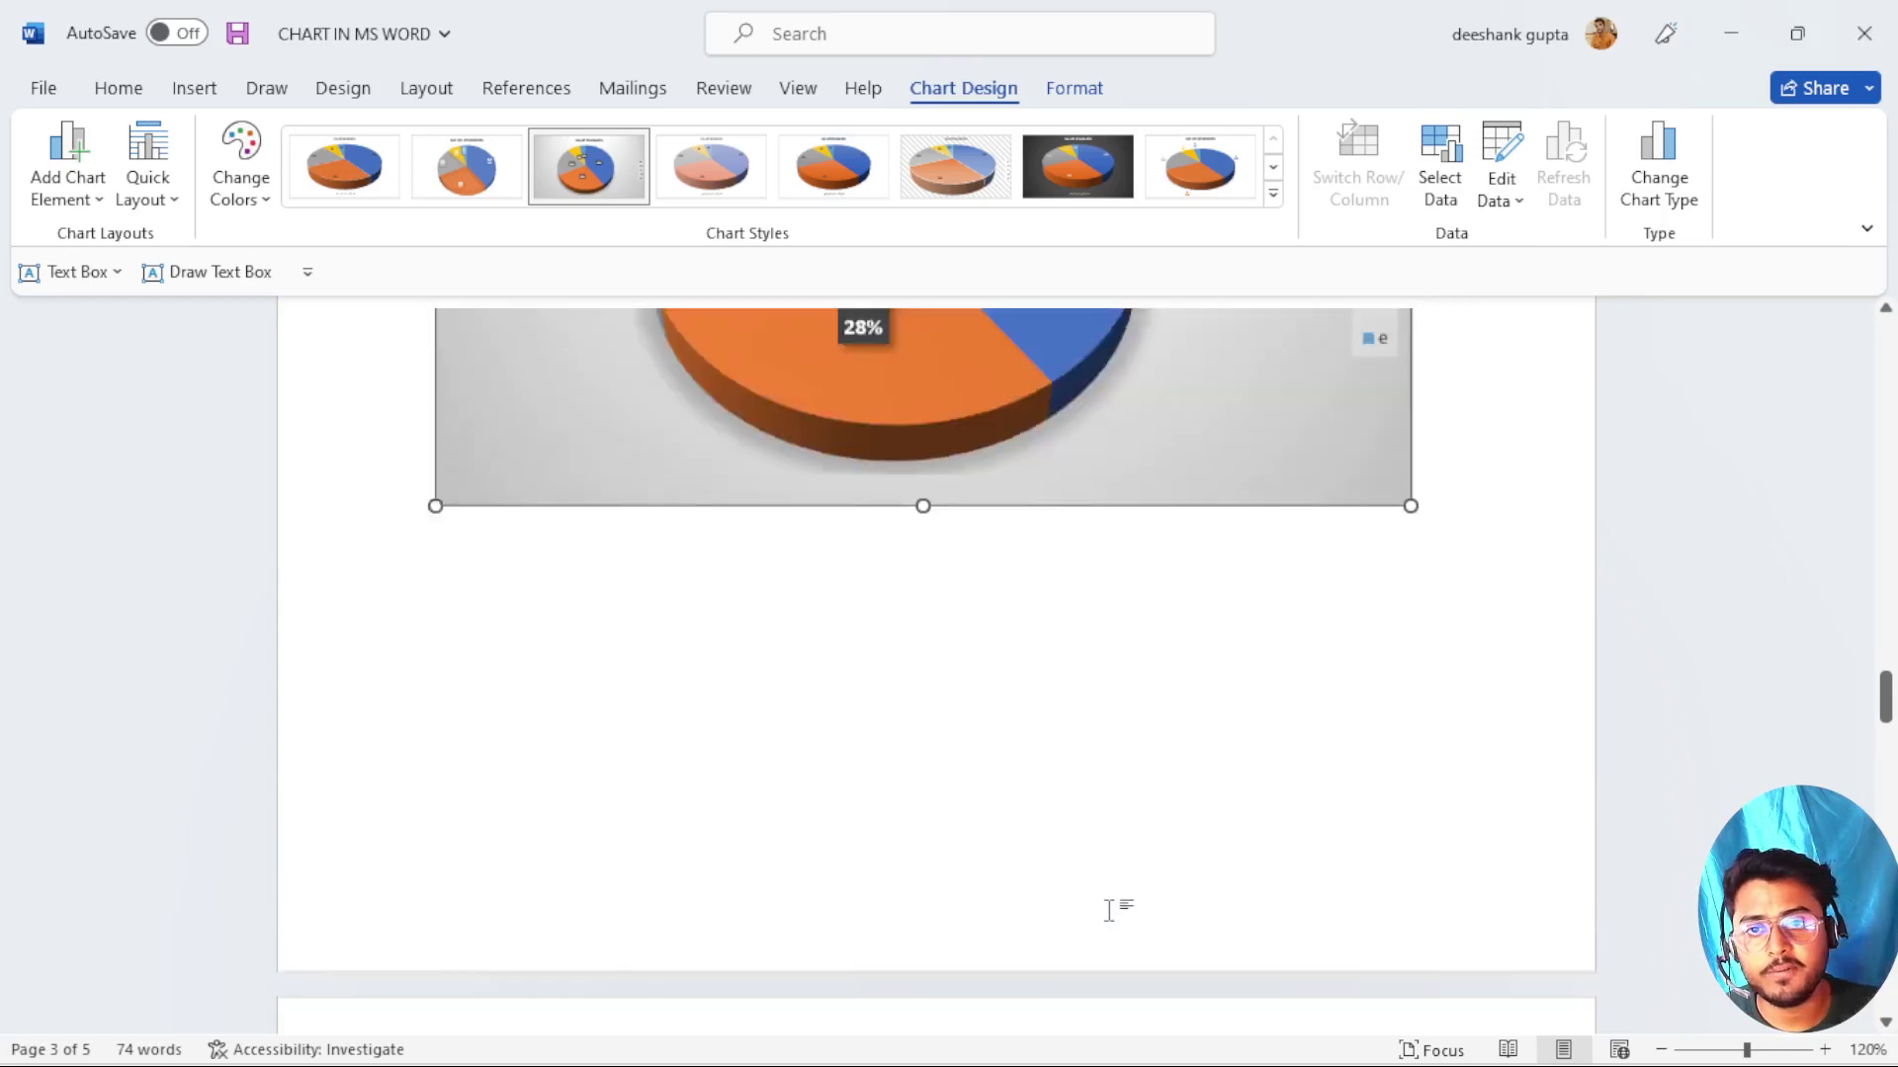
pyautogui.scroll(10, 1109, 910)
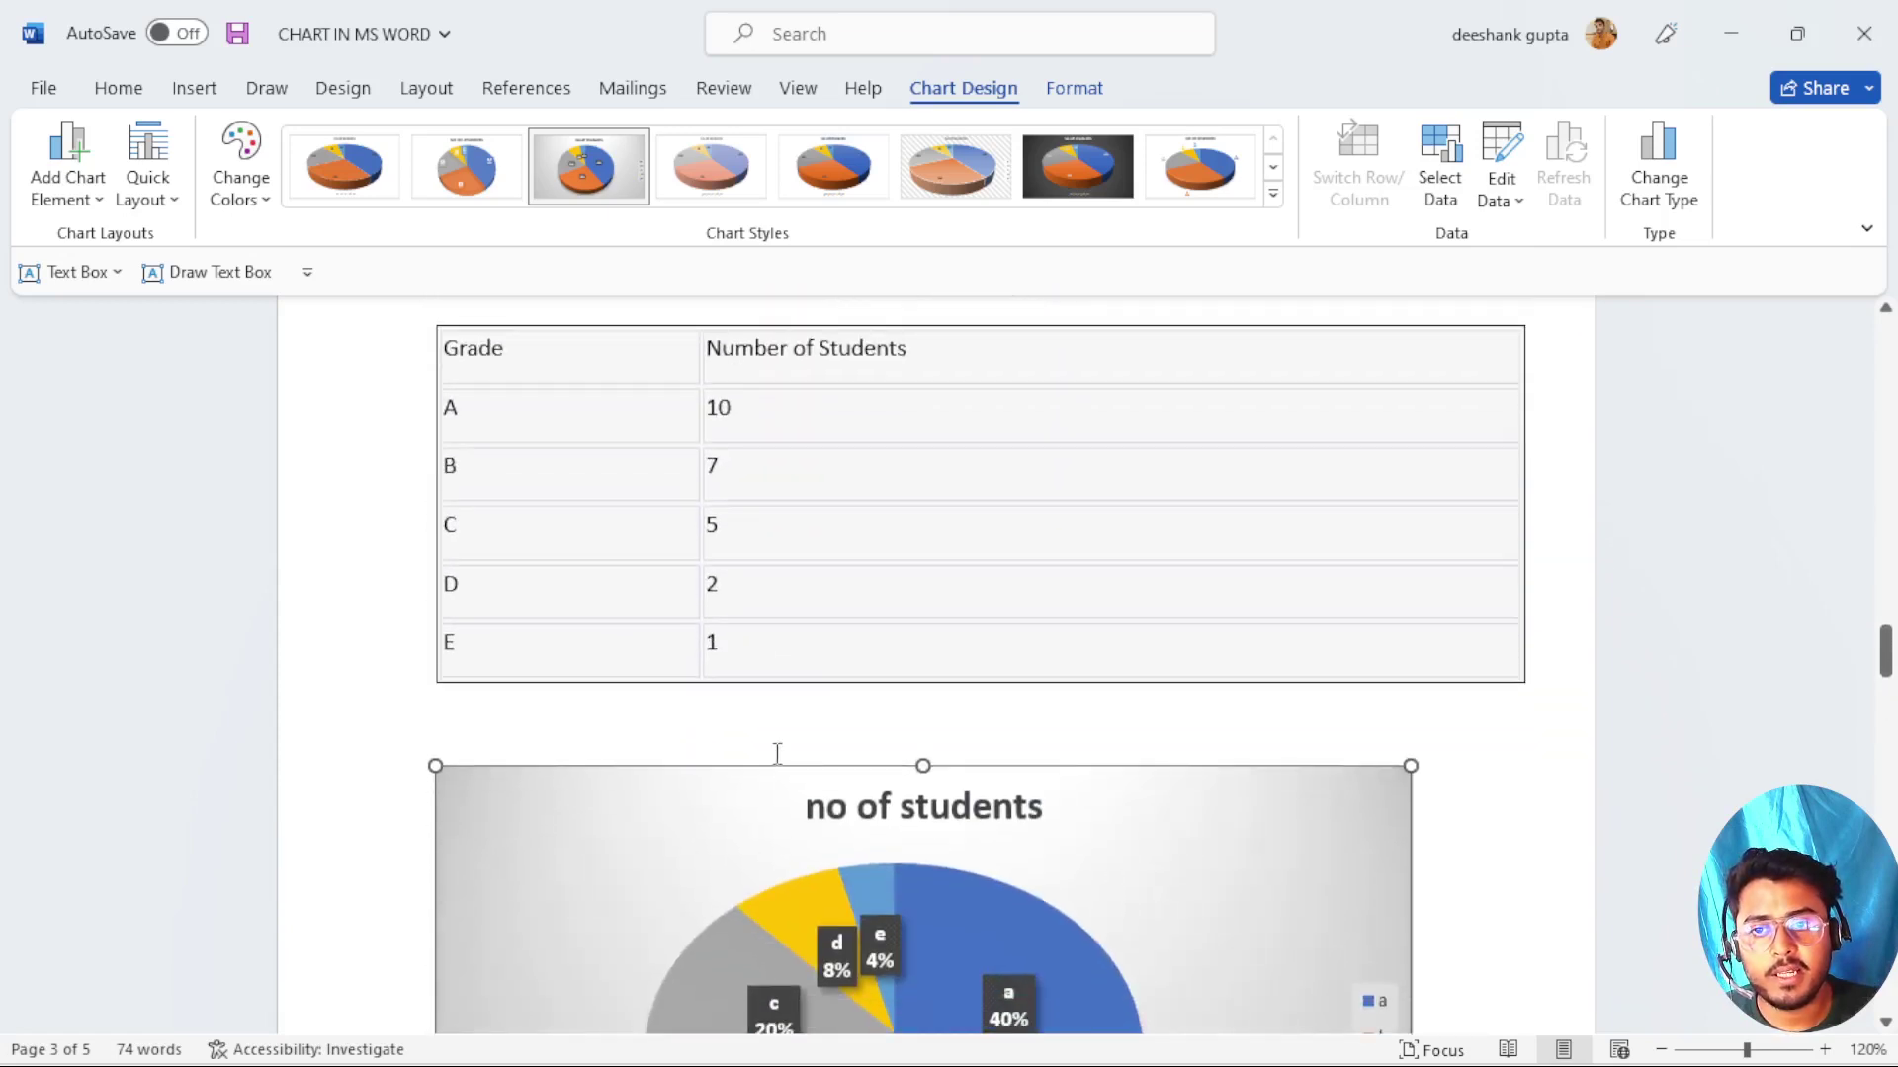
# Place the insertion point below the majors table on the BAR CHART page and add blank space there.
pyautogui.scroll(-14, 907, 648)
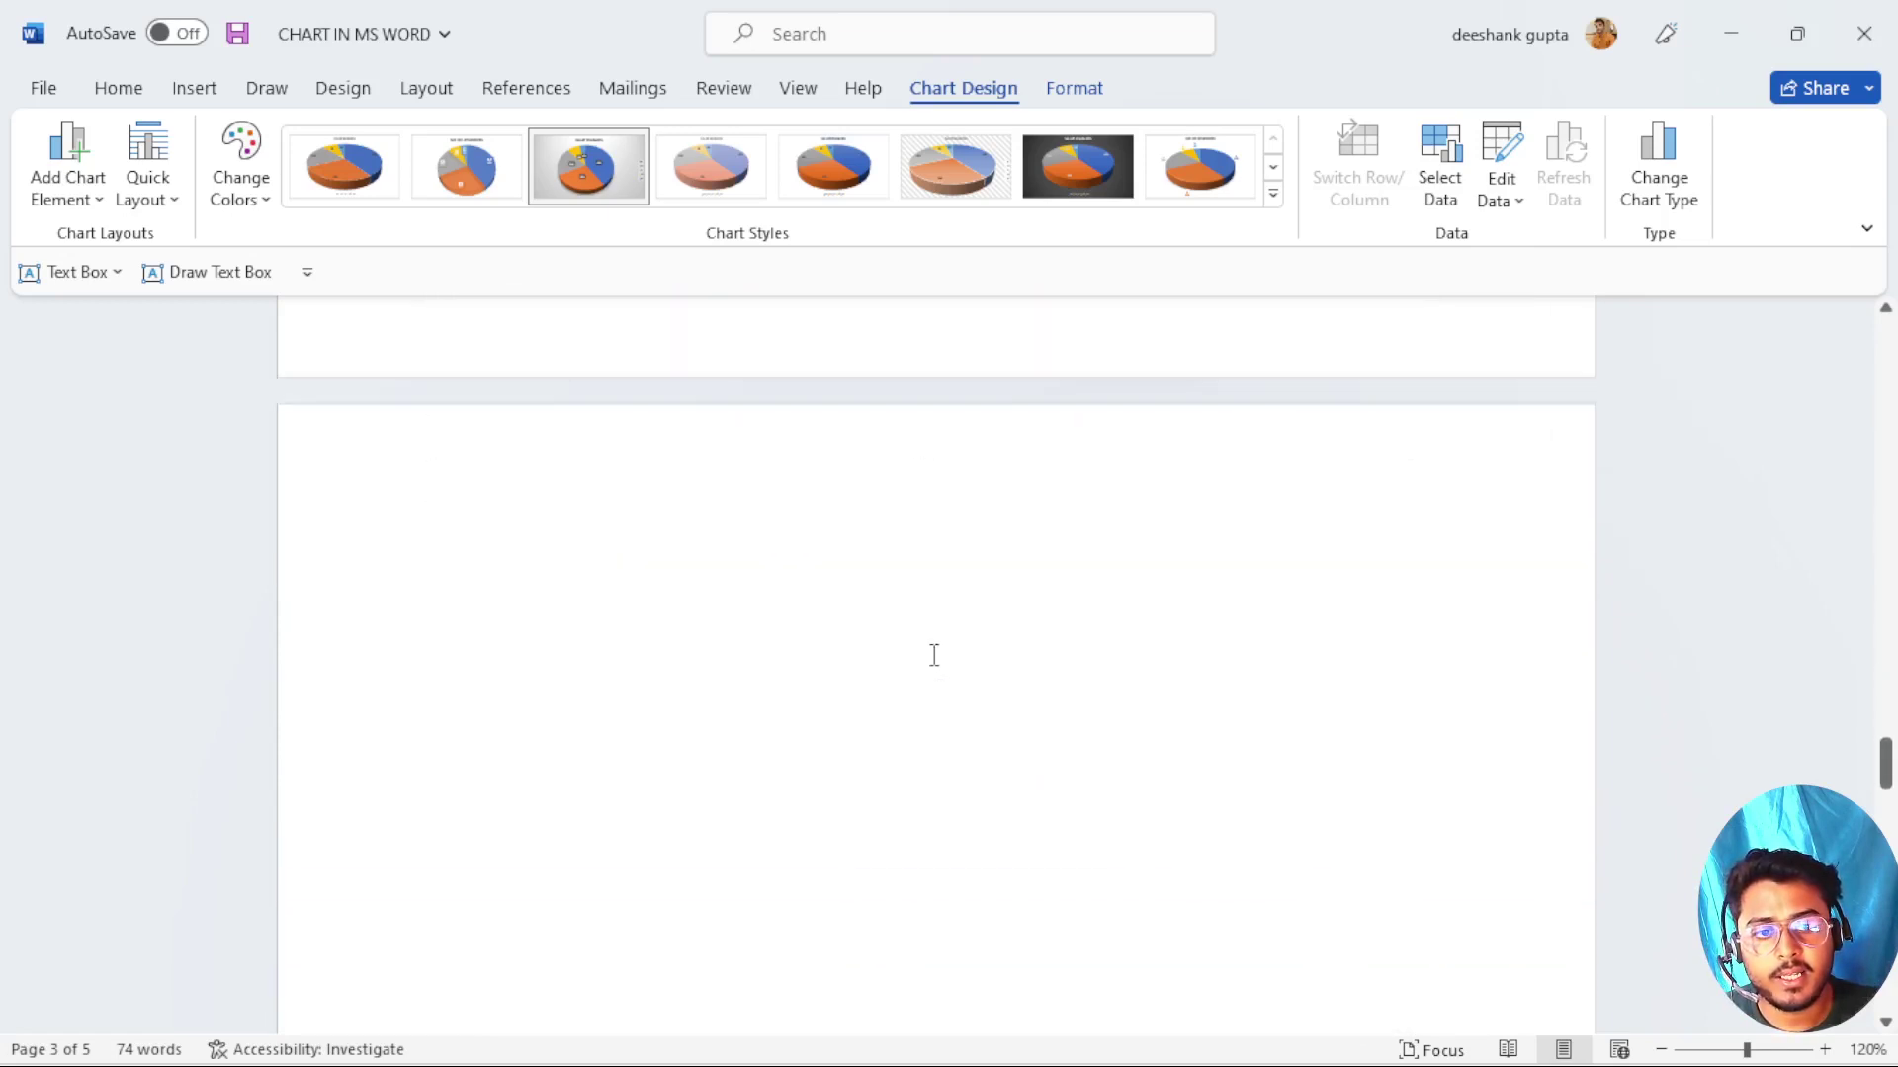
pyautogui.scroll(-2, 934, 655)
pyautogui.scroll(-10, 933, 655)
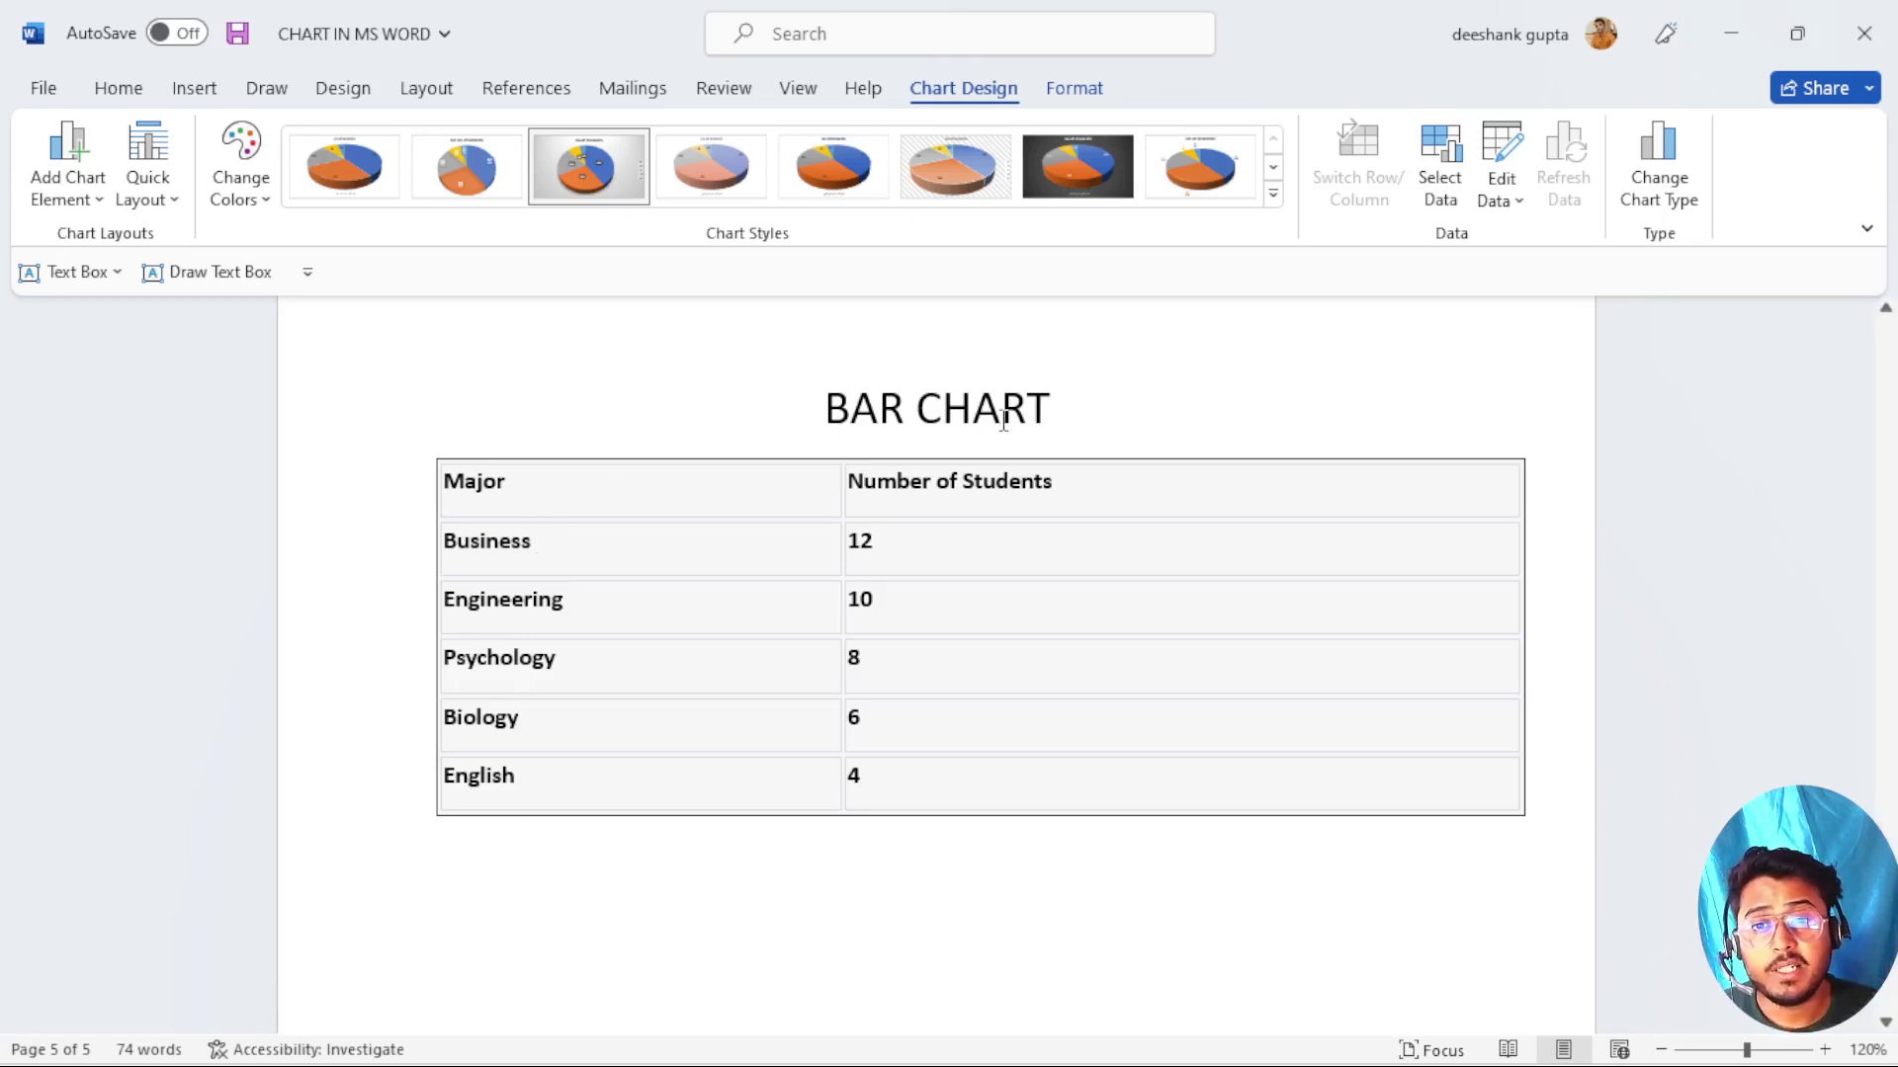
pyautogui.scroll(-1, 716, 847)
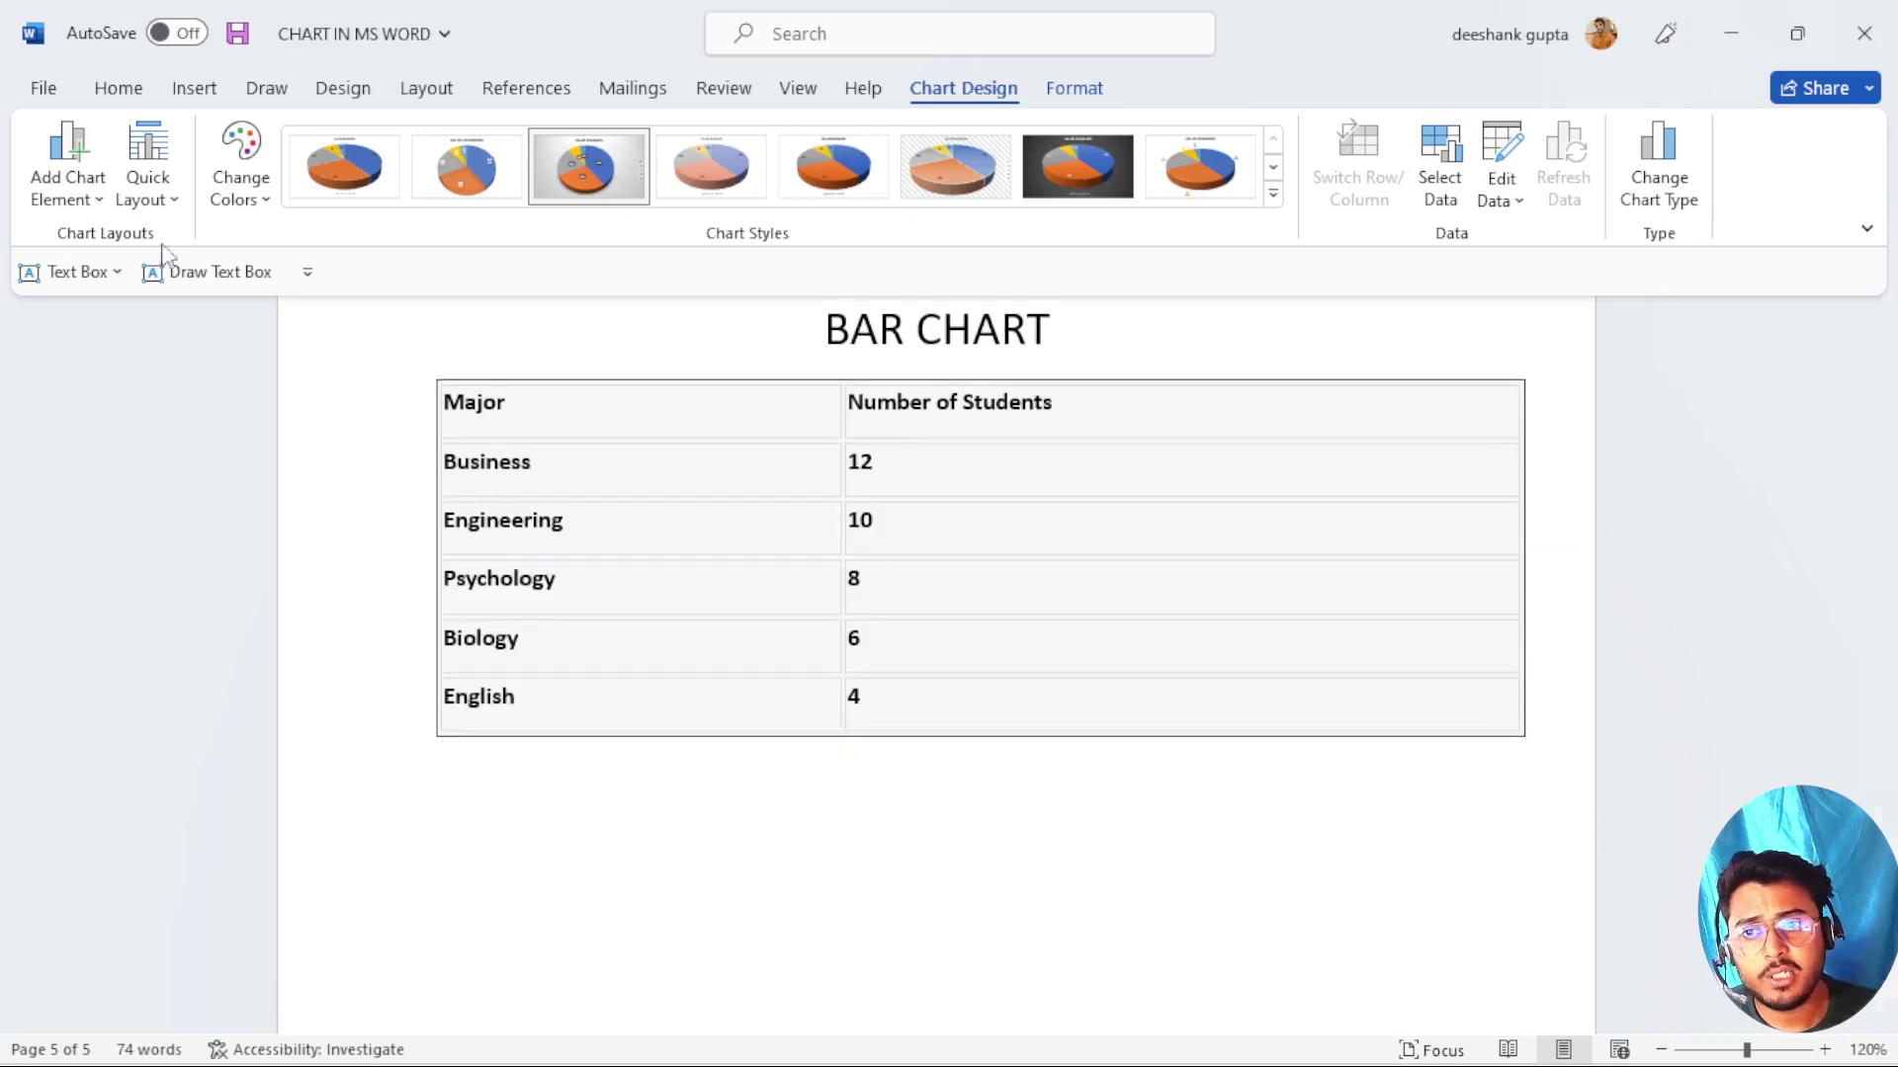
pyautogui.click(474, 824)
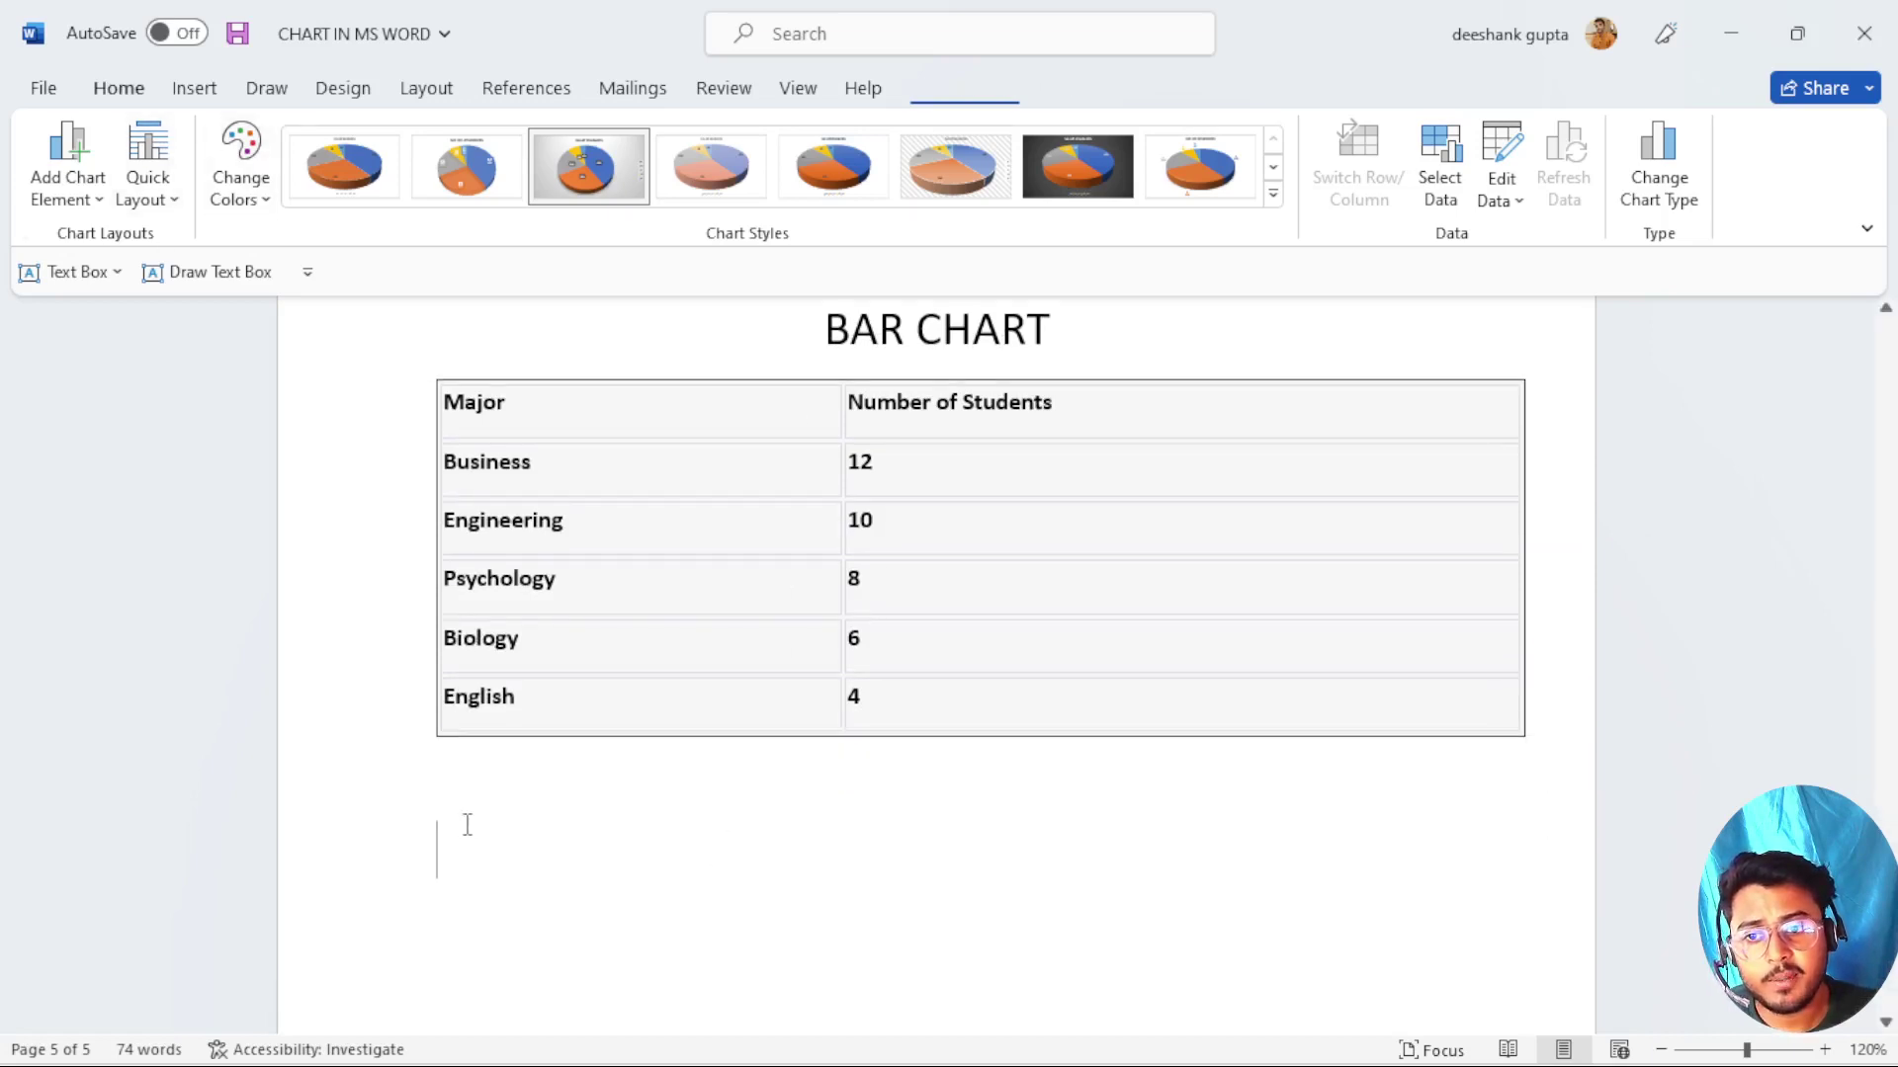
pyautogui.hotkey('ctrl', 'Return')
pyautogui.hotkey('ctrl', 'v')
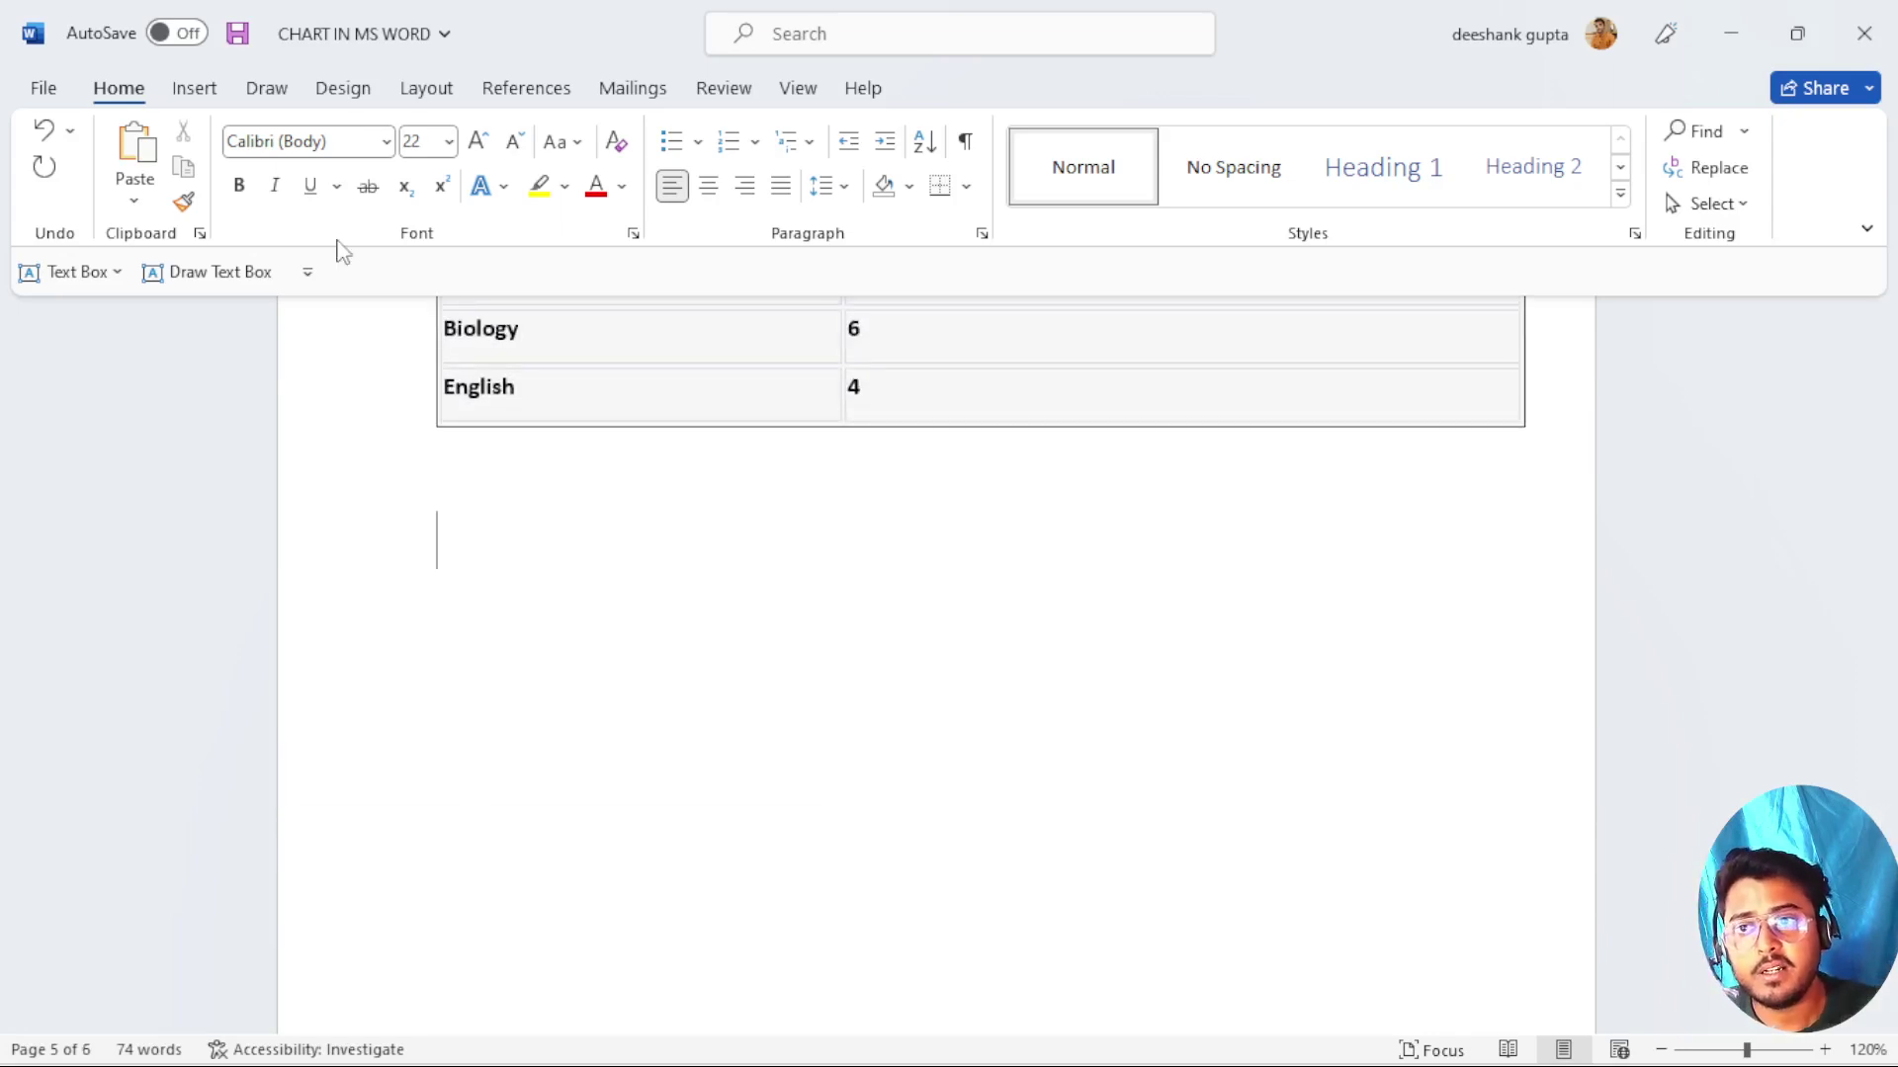
# Insert a Clustered Bar chart below the majors table.
pyautogui.click(195, 88)
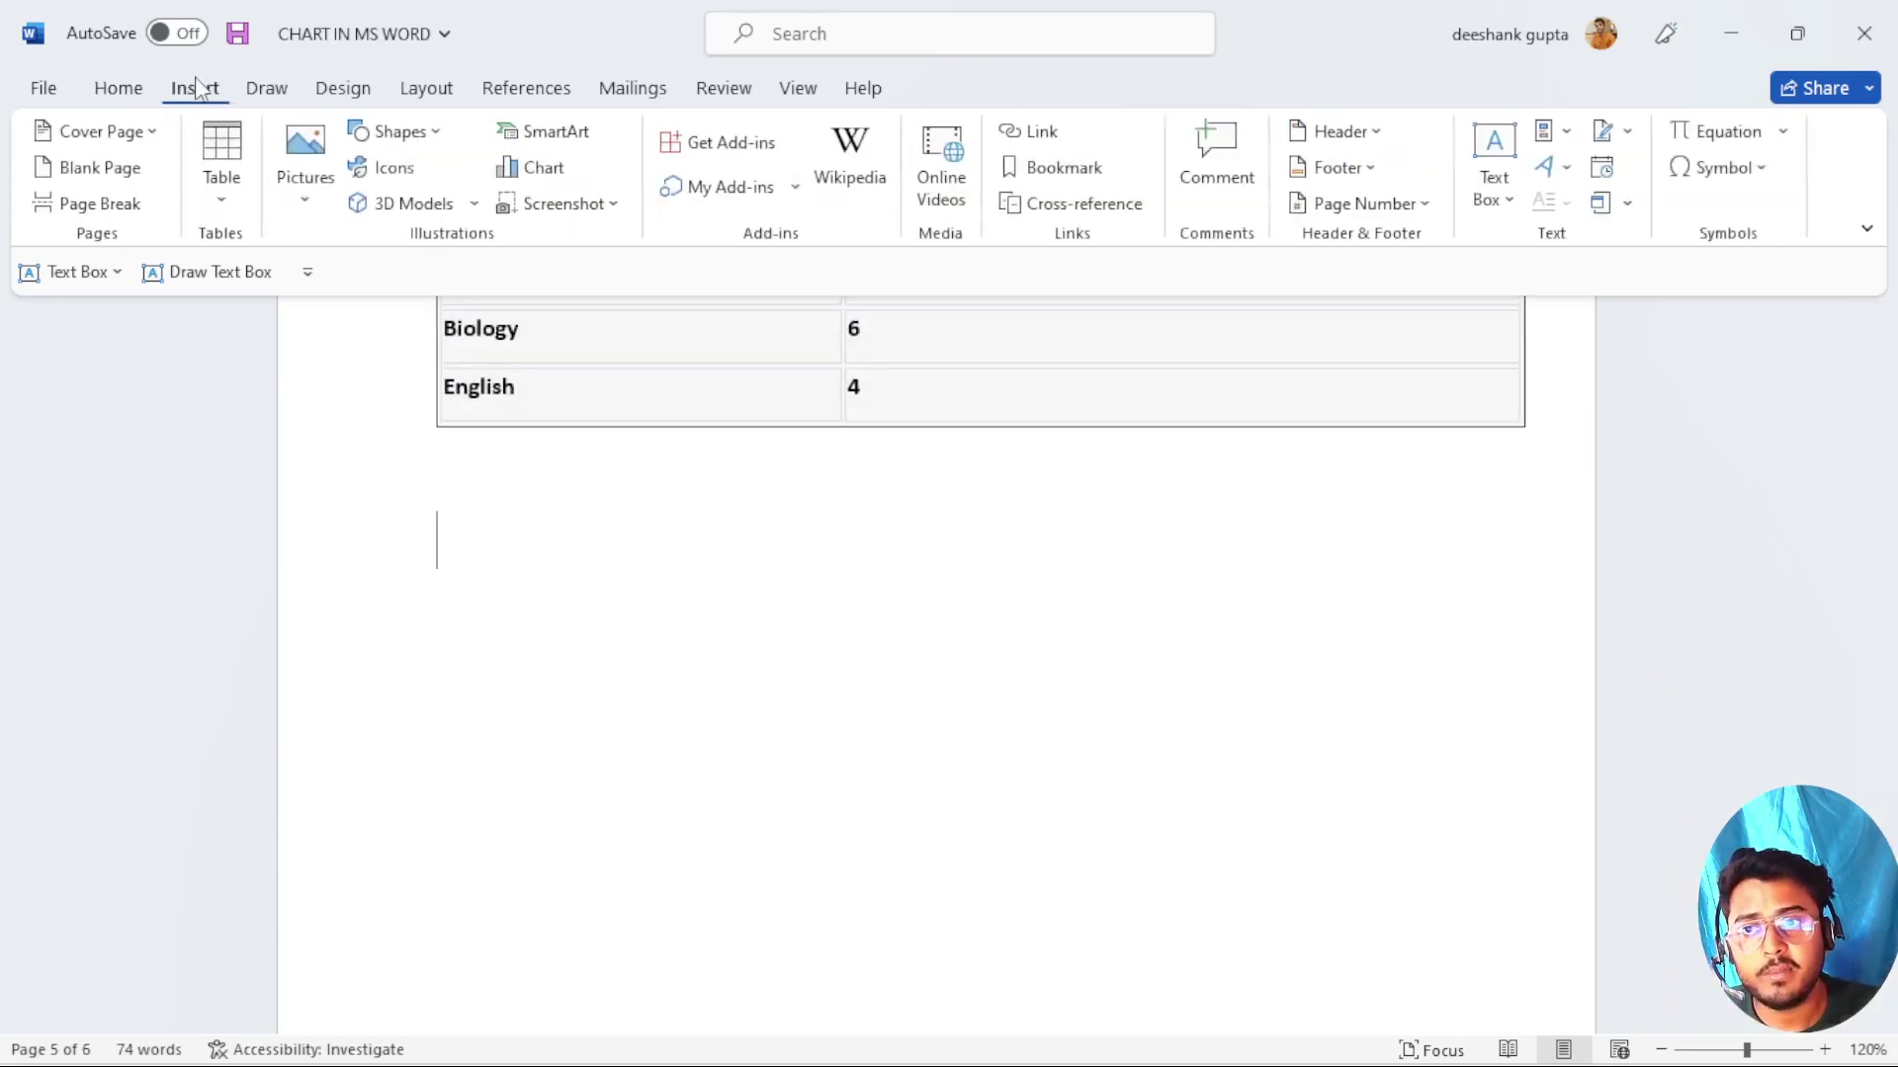
pyautogui.click(535, 168)
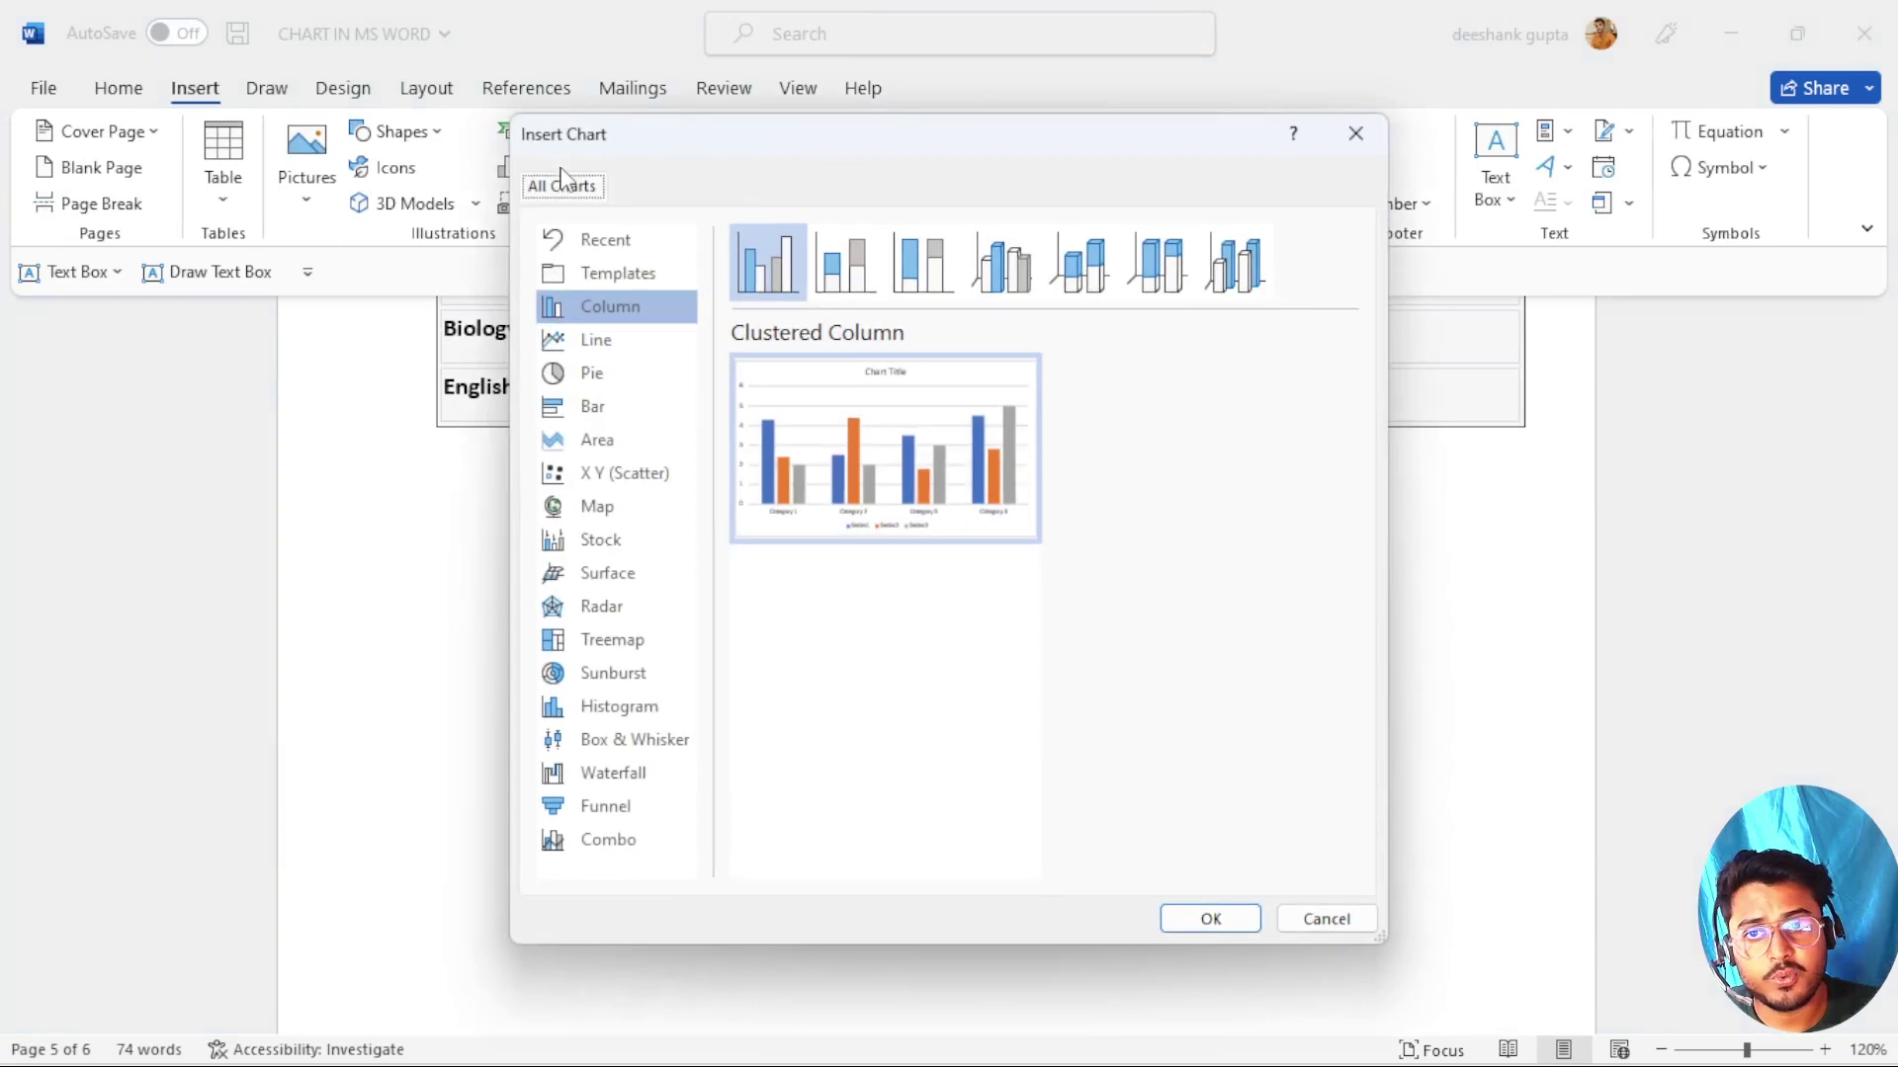
pyautogui.click(601, 413)
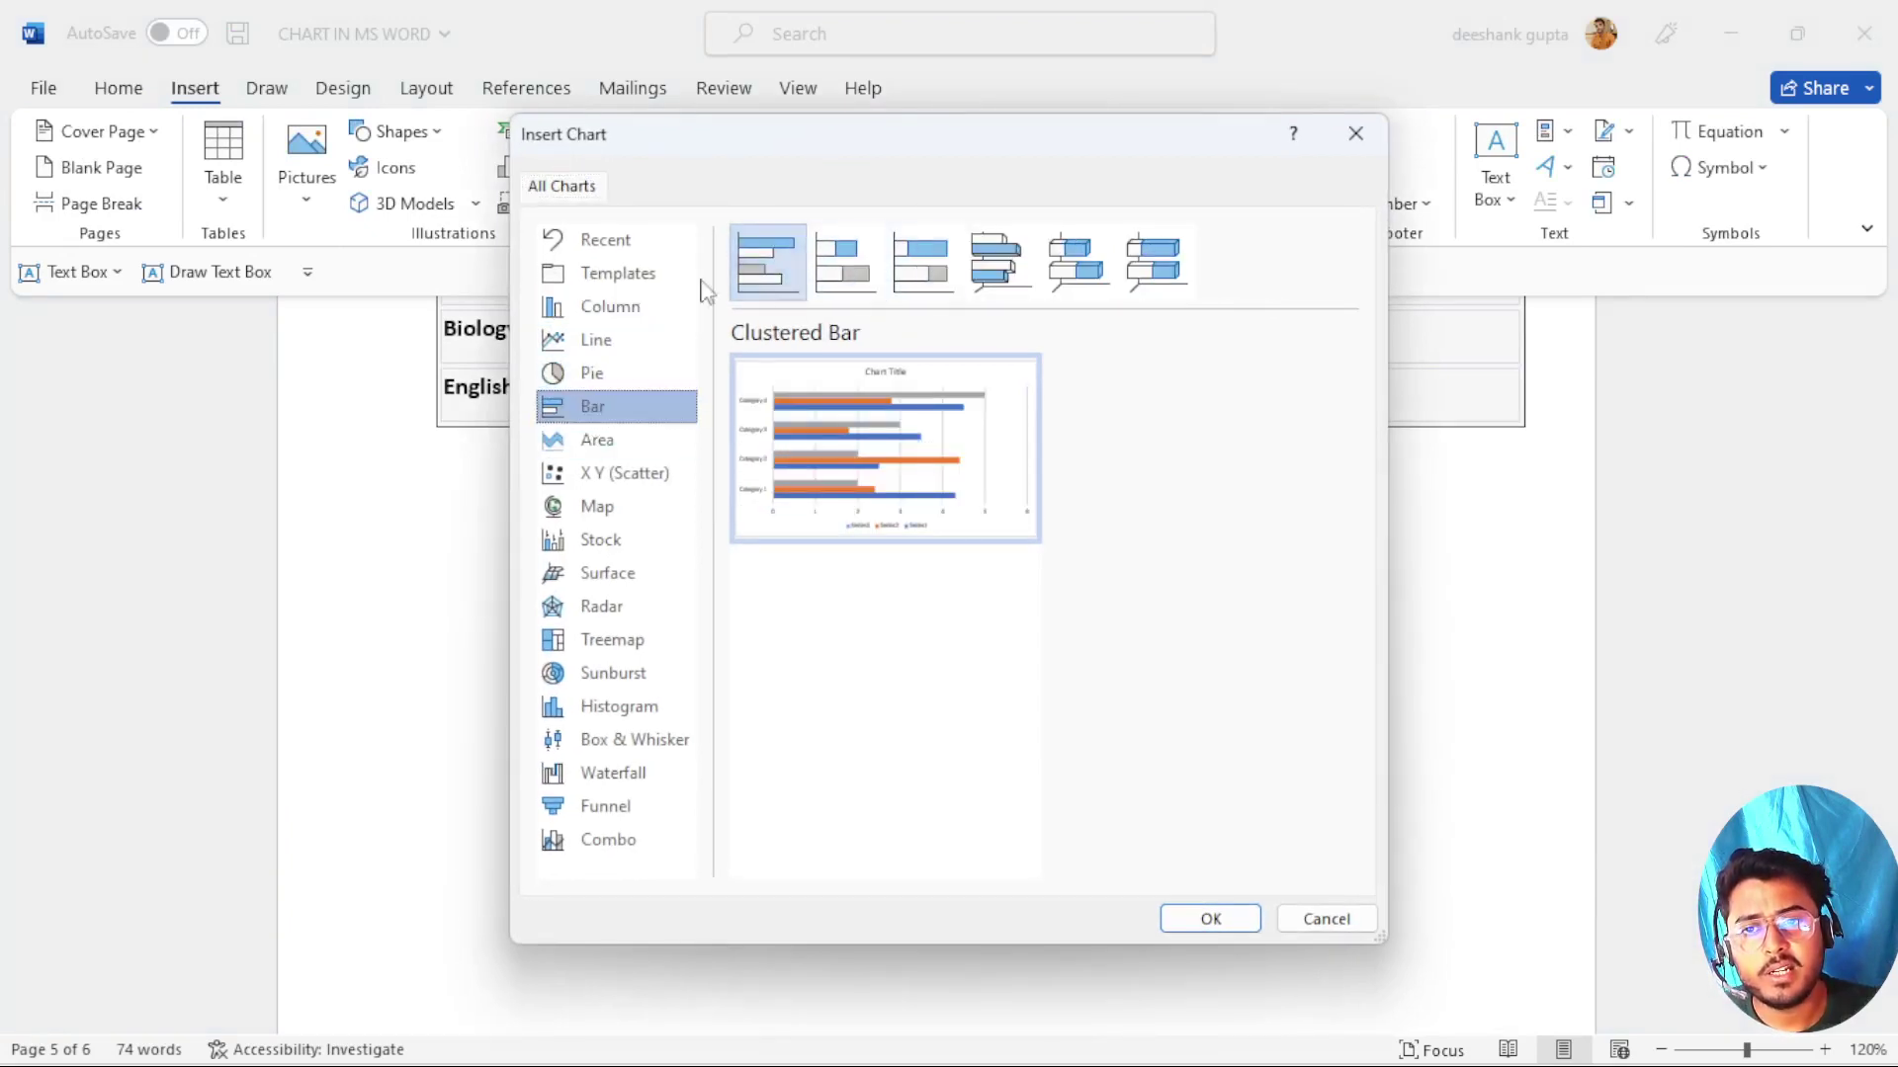
pyautogui.click(638, 312)
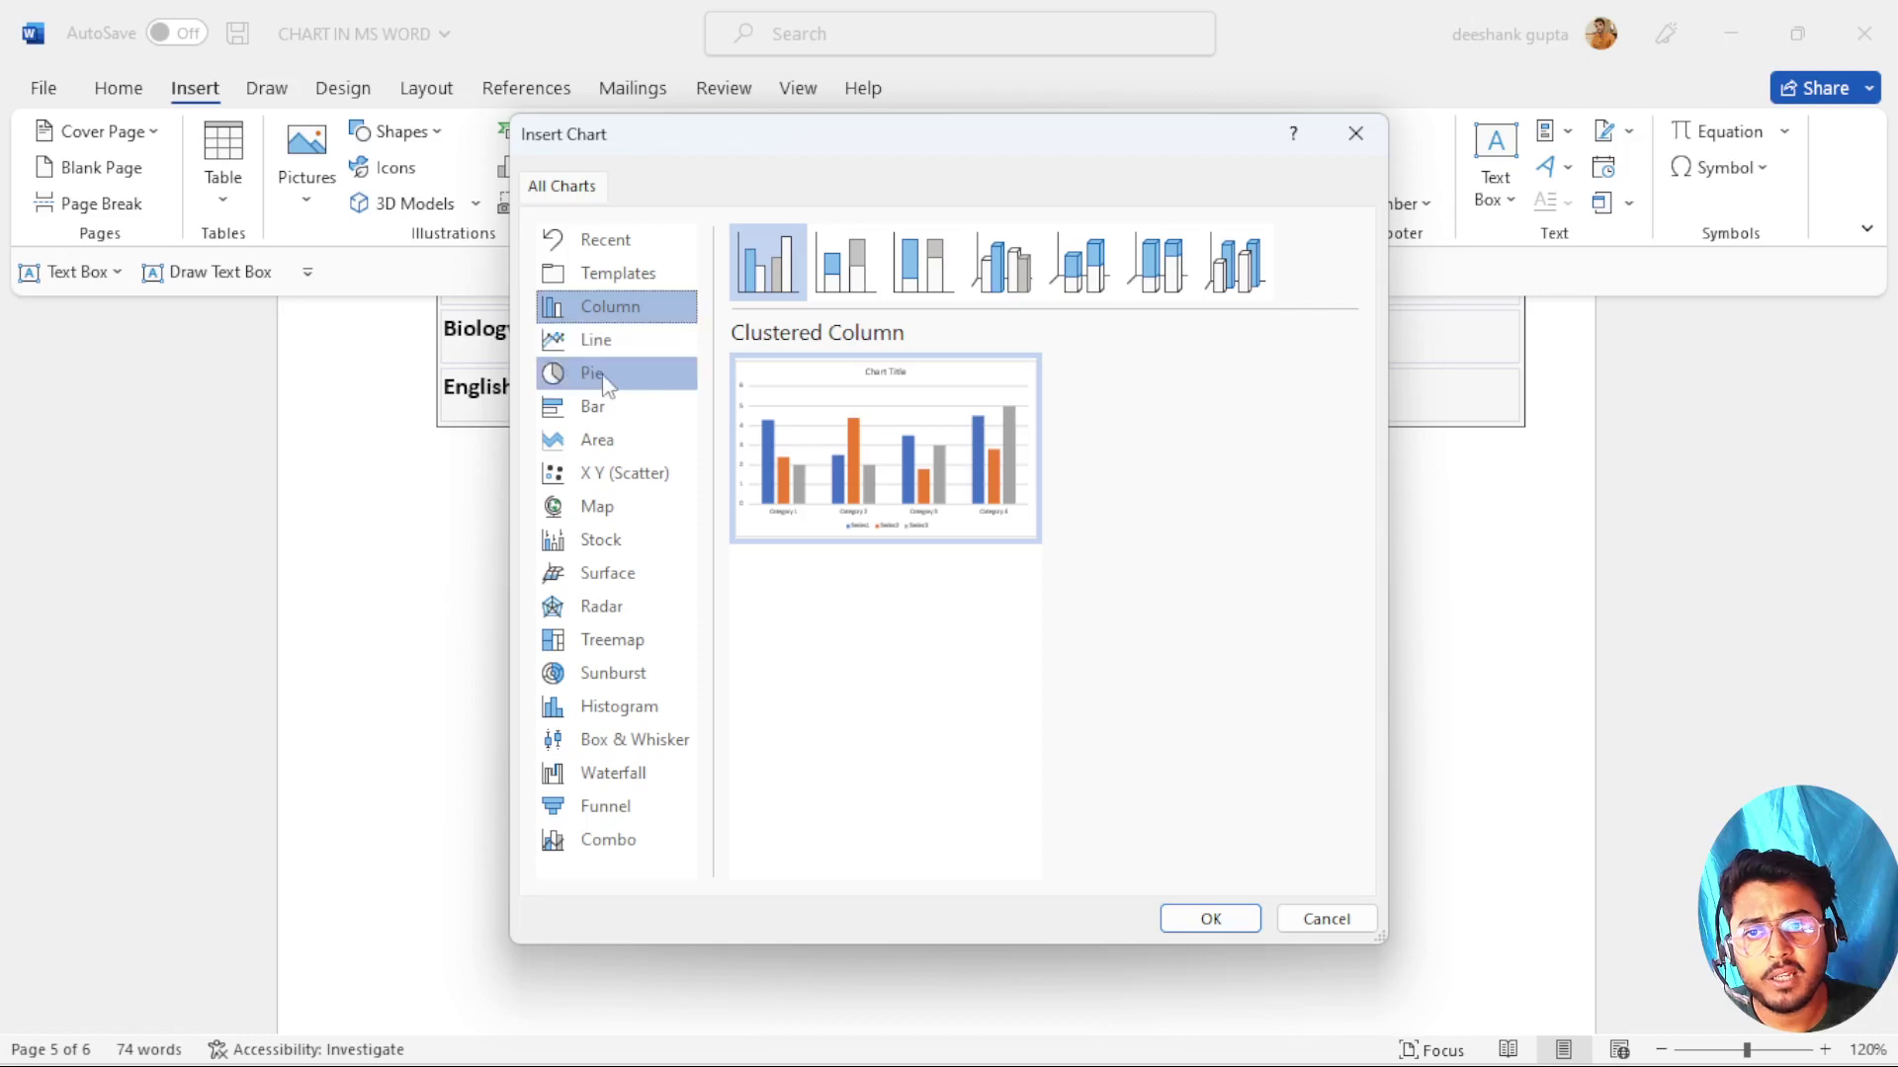
pyautogui.click(596, 408)
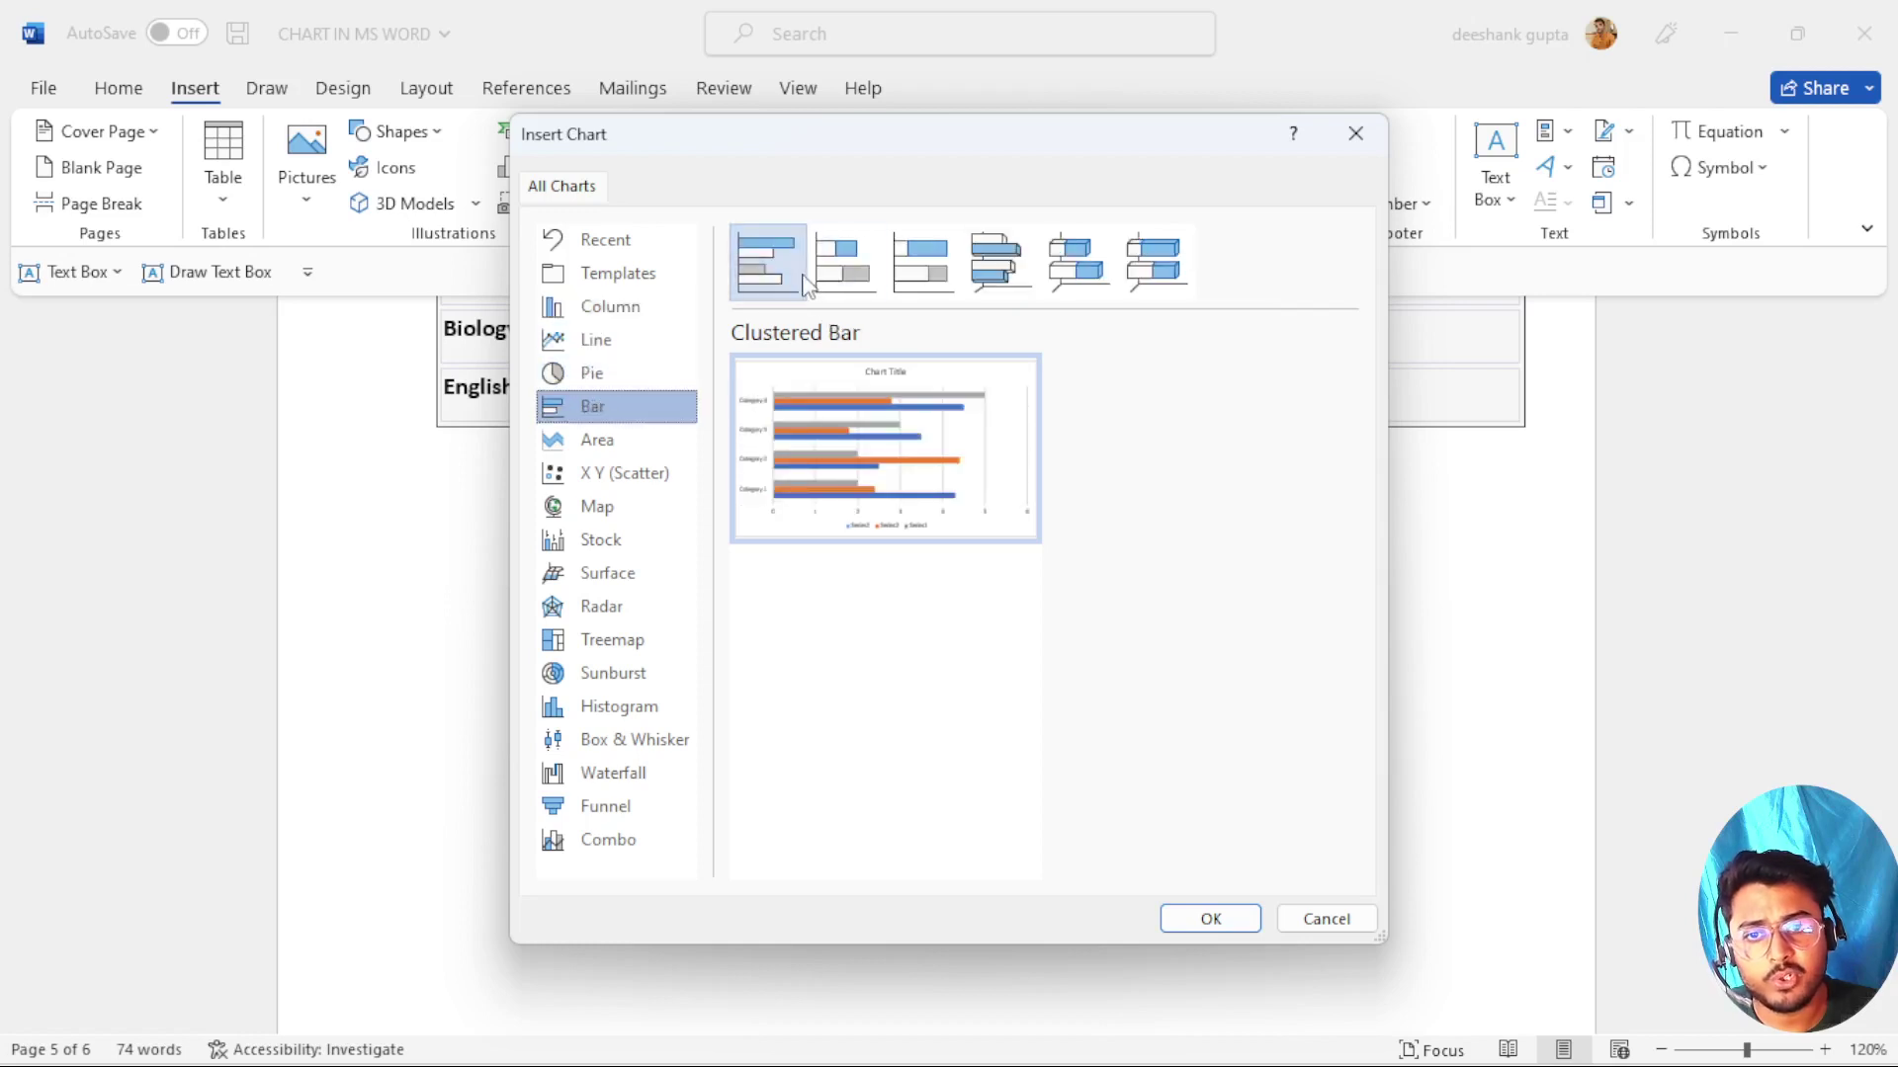
pyautogui.moveTo(847, 441)
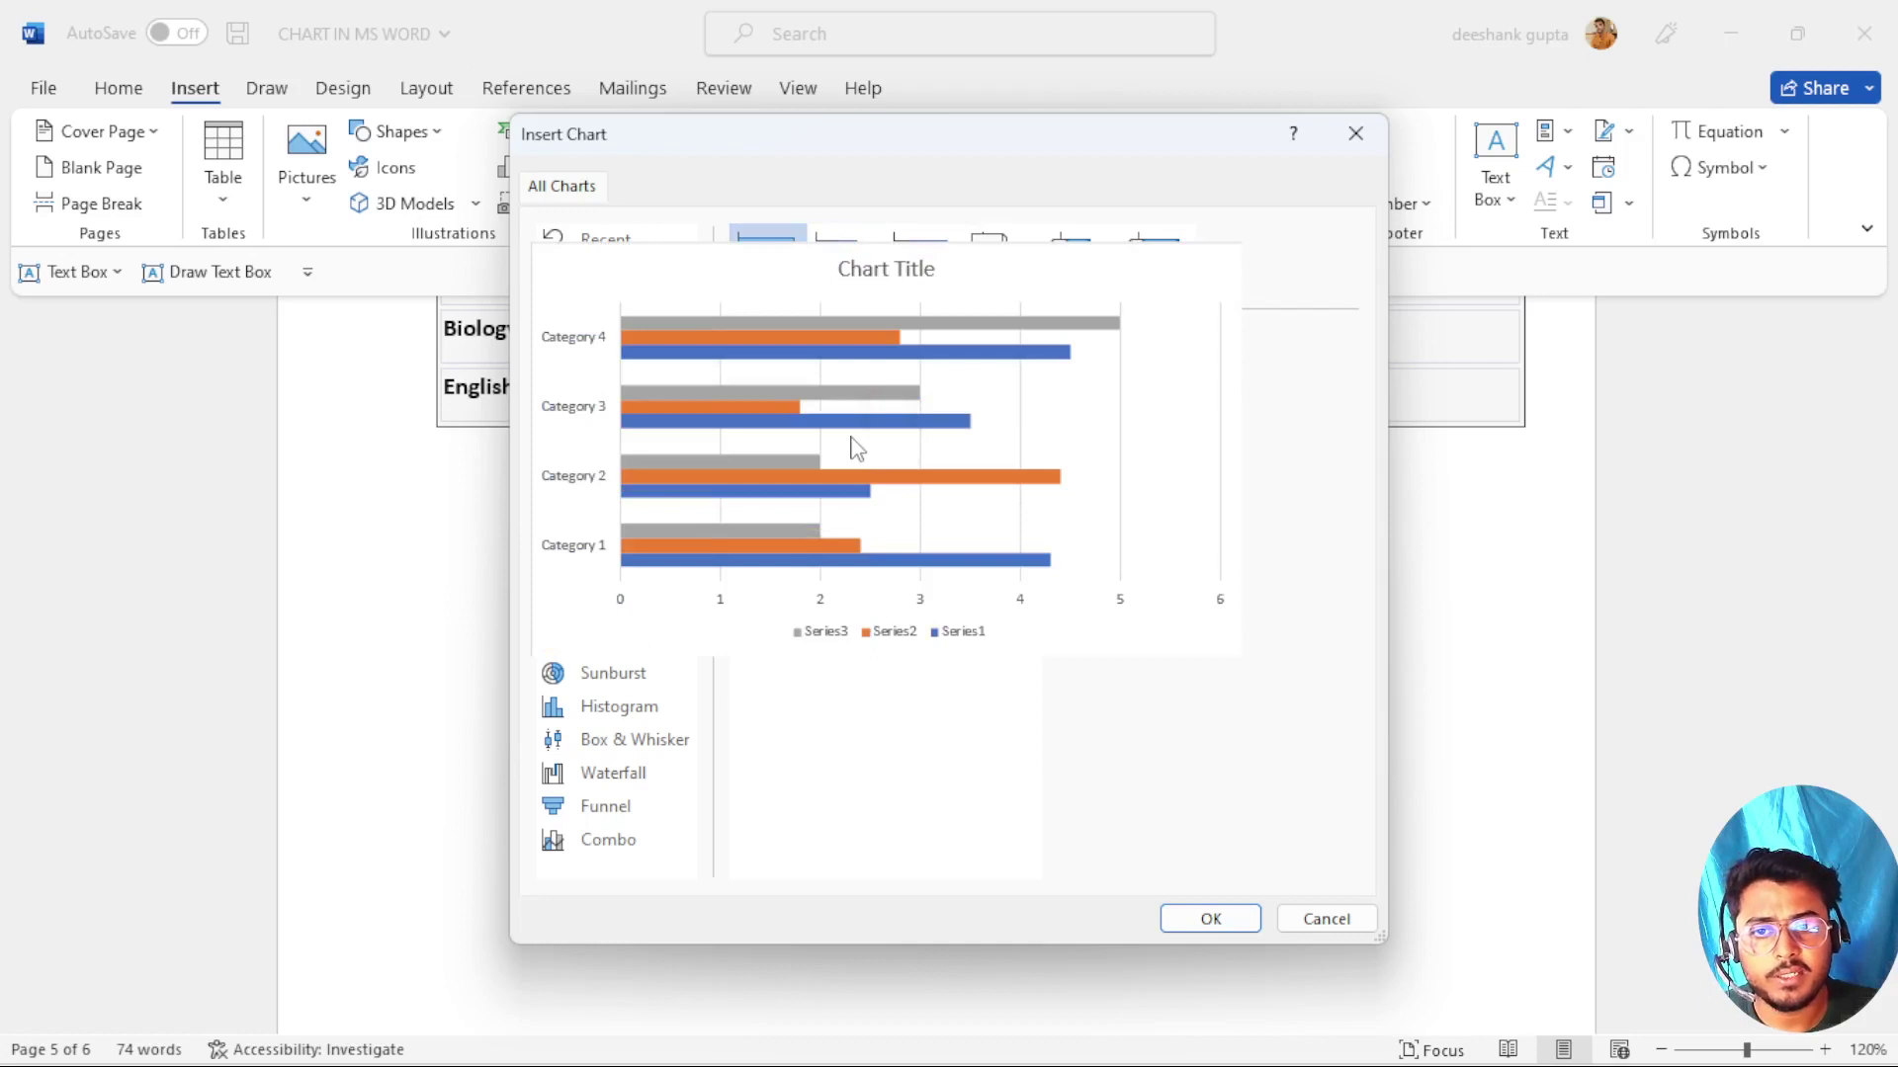
pyautogui.click(1209, 919)
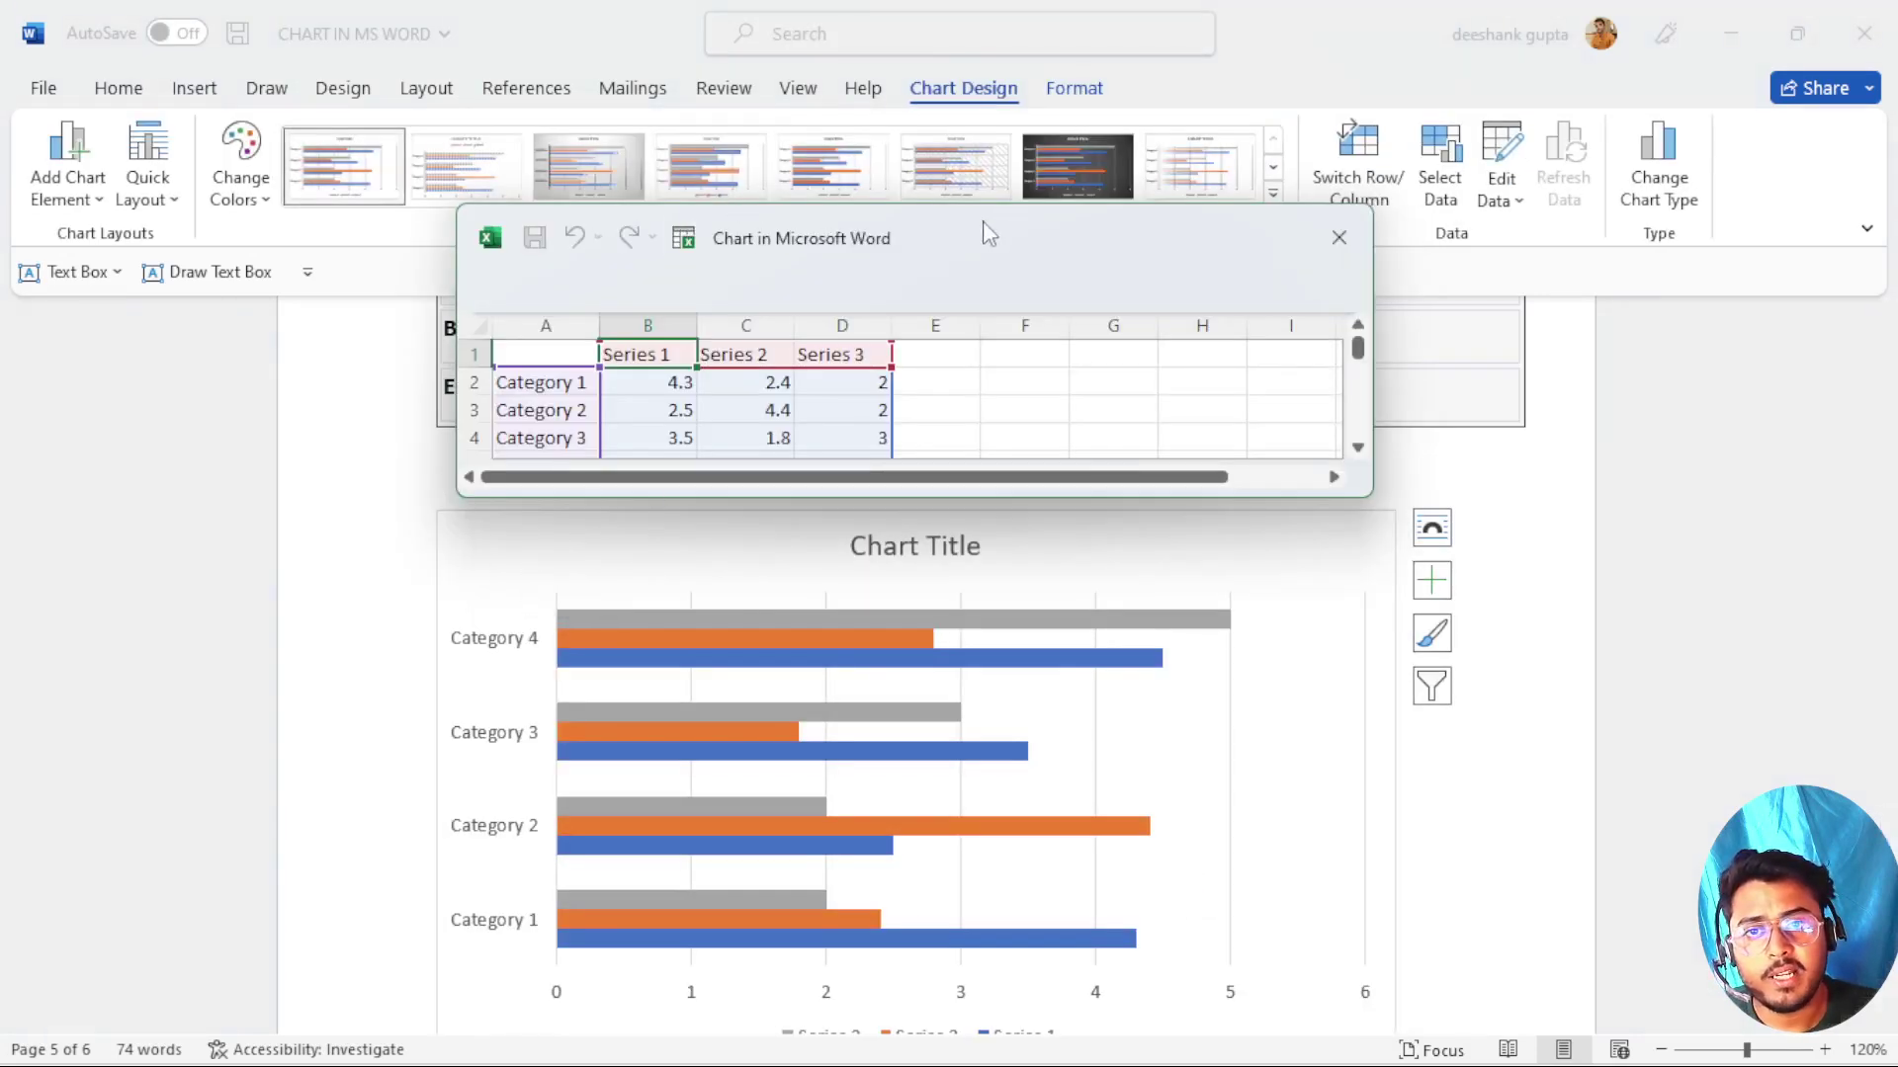
# Move the chart's data sheet aside from the majors table and enlarge it to show all four category rows.
pyautogui.moveTo(986, 234); pyautogui.dragTo(1565, 243)
pyautogui.scroll(3, 786, 688)
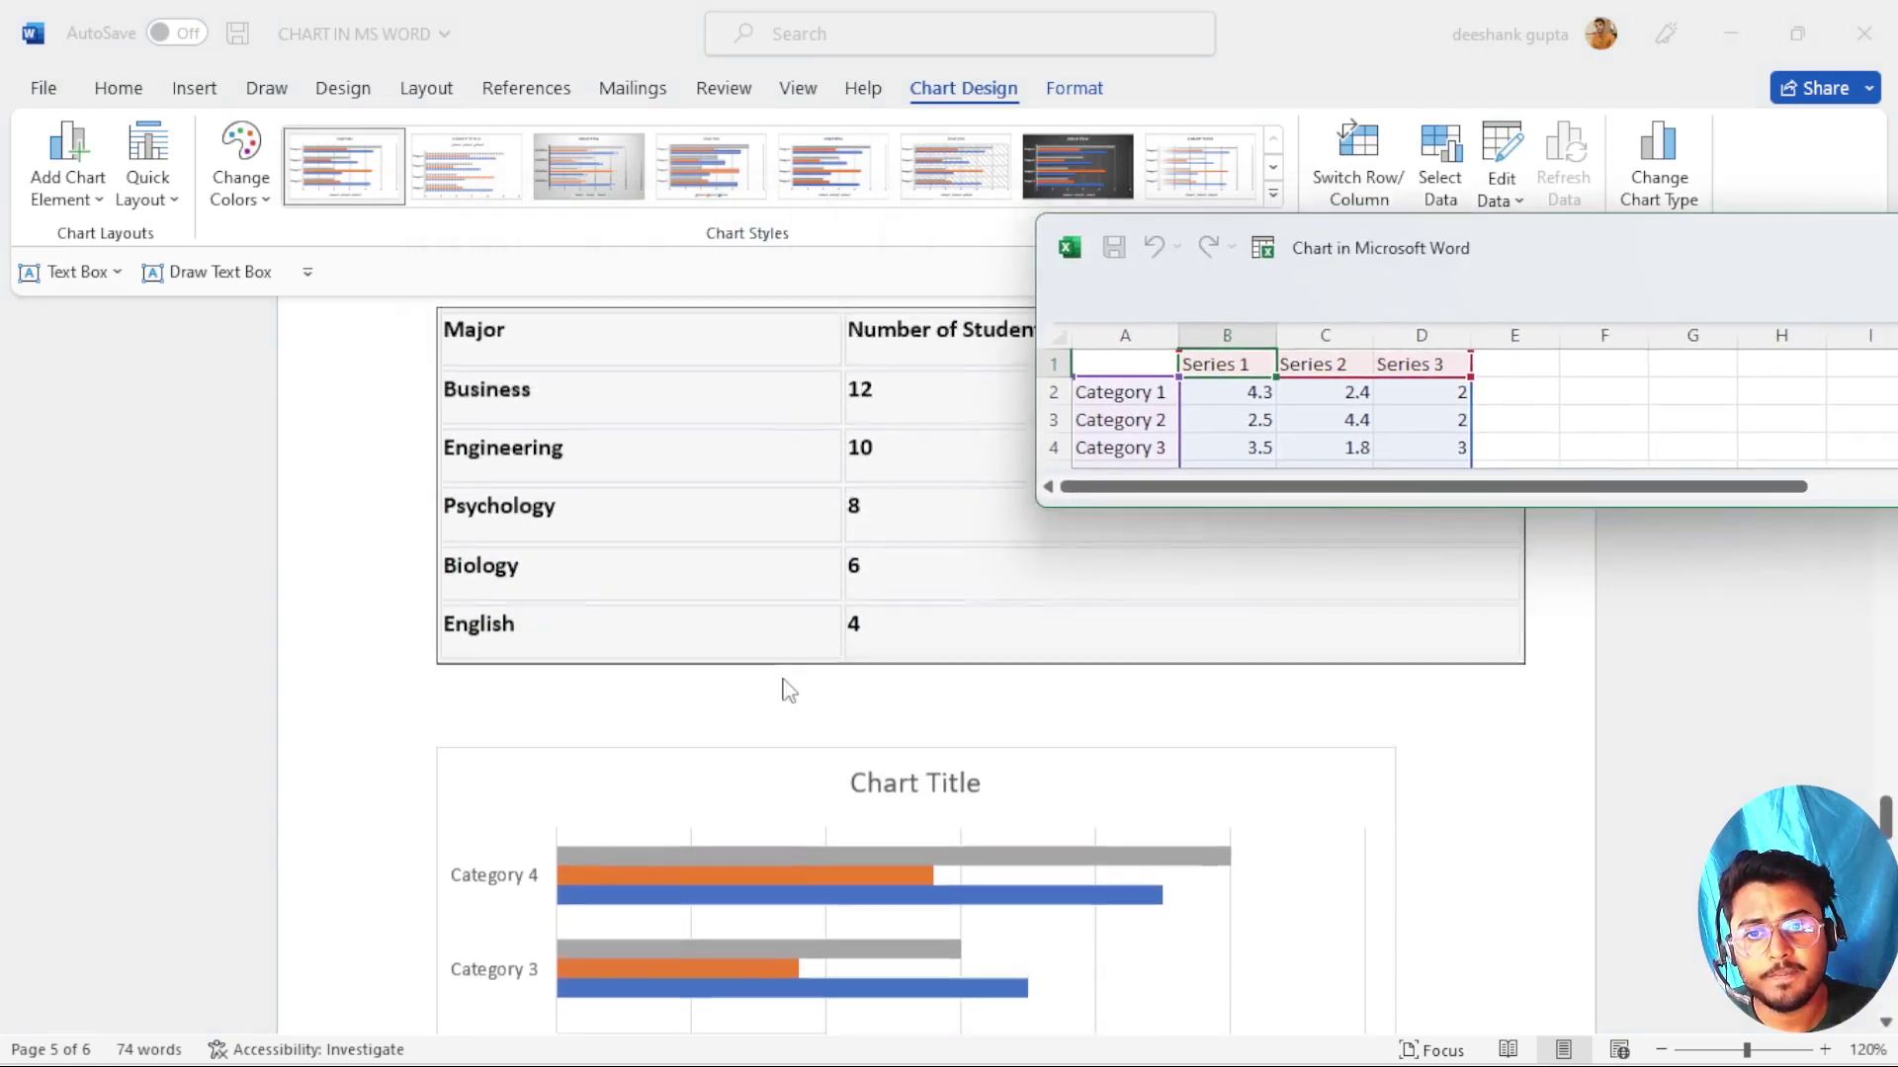
pyautogui.scroll(-3, 787, 689)
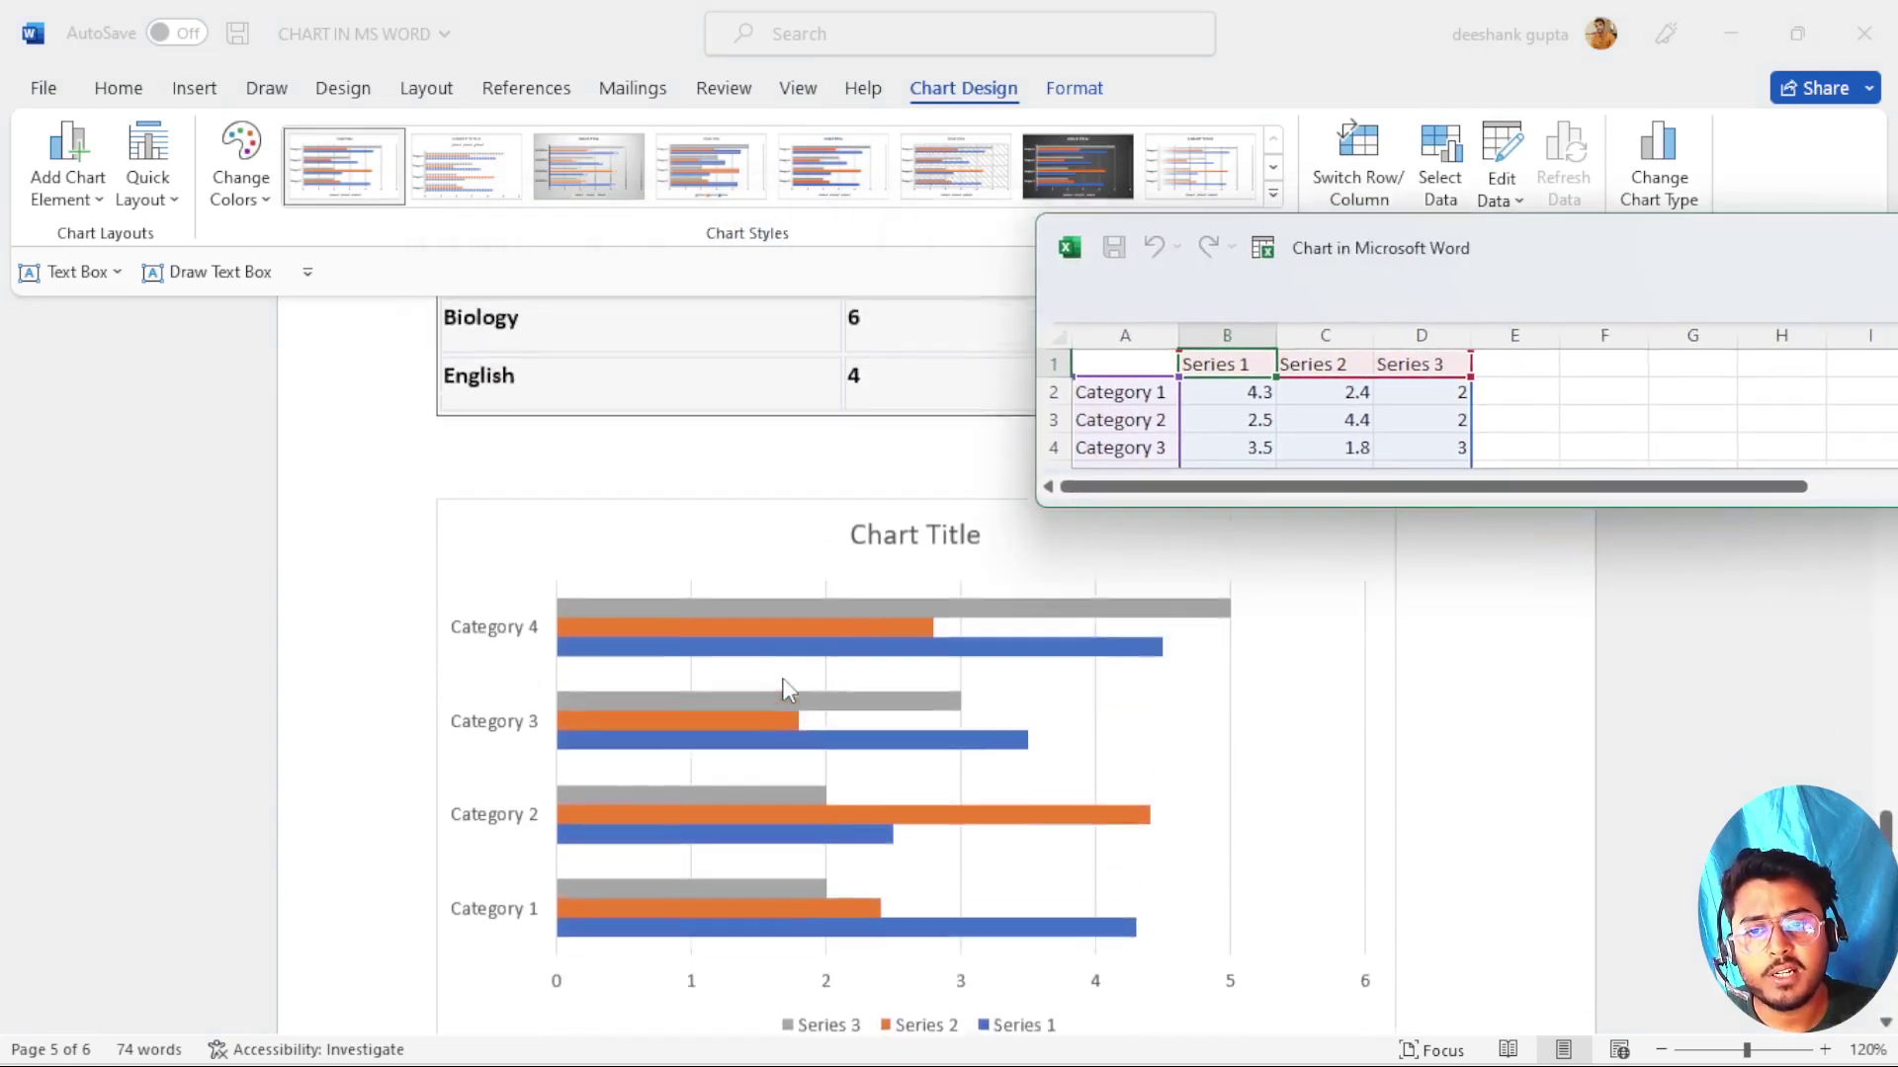
pyautogui.scroll(1, 787, 689)
pyautogui.scroll(1, 919, 614)
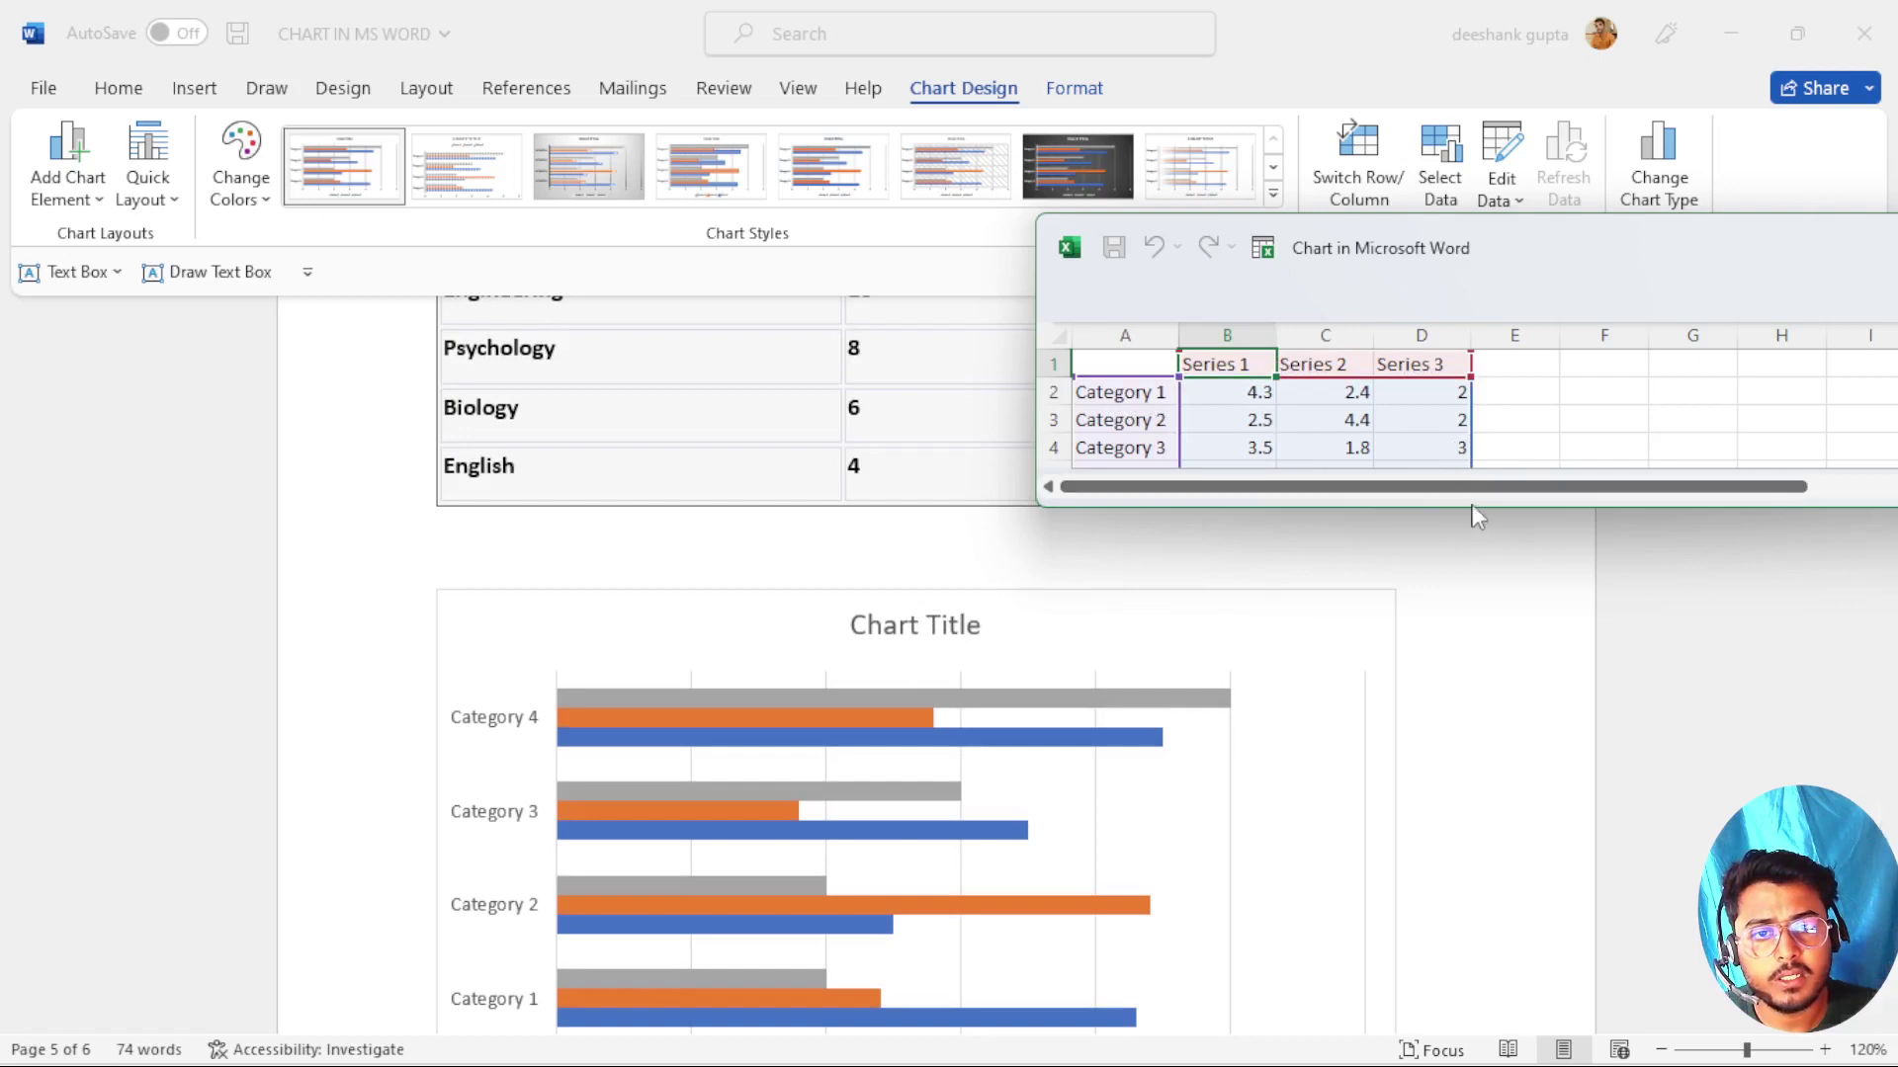
pyautogui.moveTo(1471, 513); pyautogui.dragTo(1483, 593)
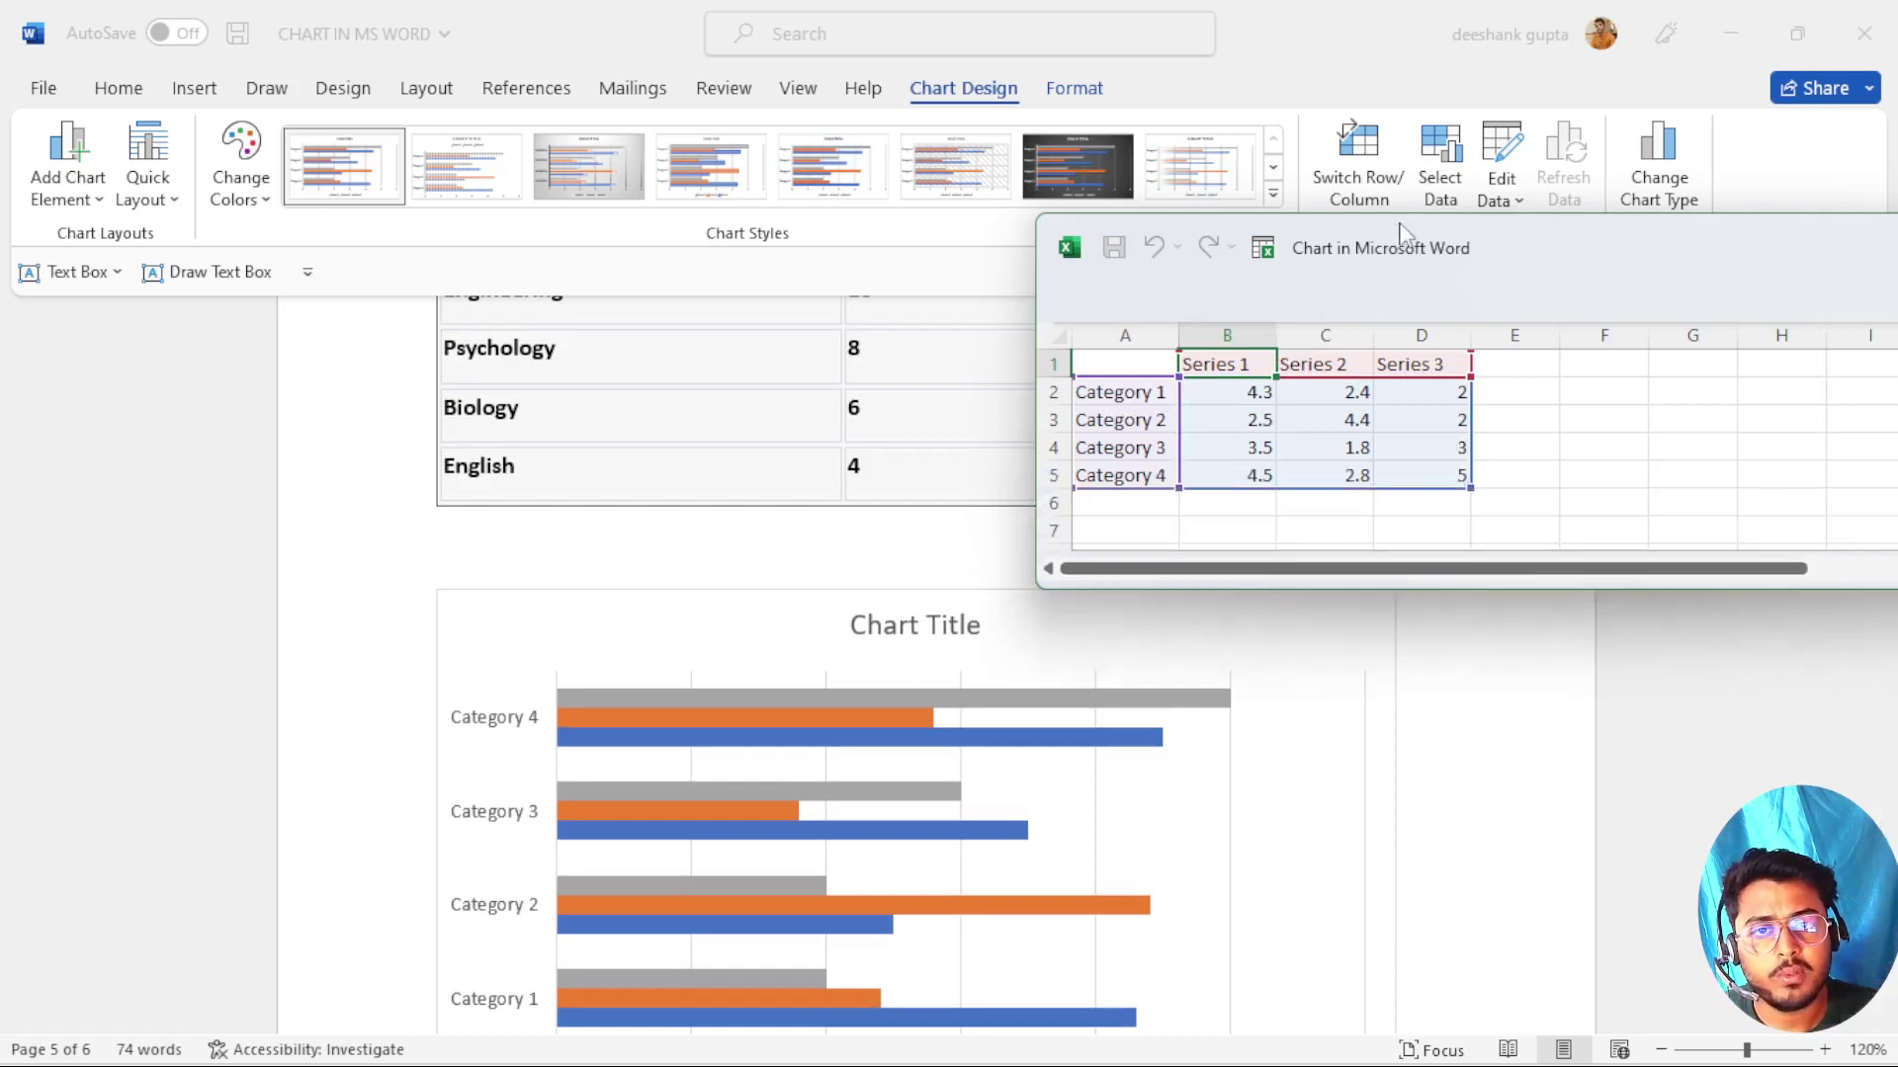
pyautogui.moveTo(1336, 262); pyautogui.dragTo(1563, 252)
pyautogui.scroll(4, 898, 637)
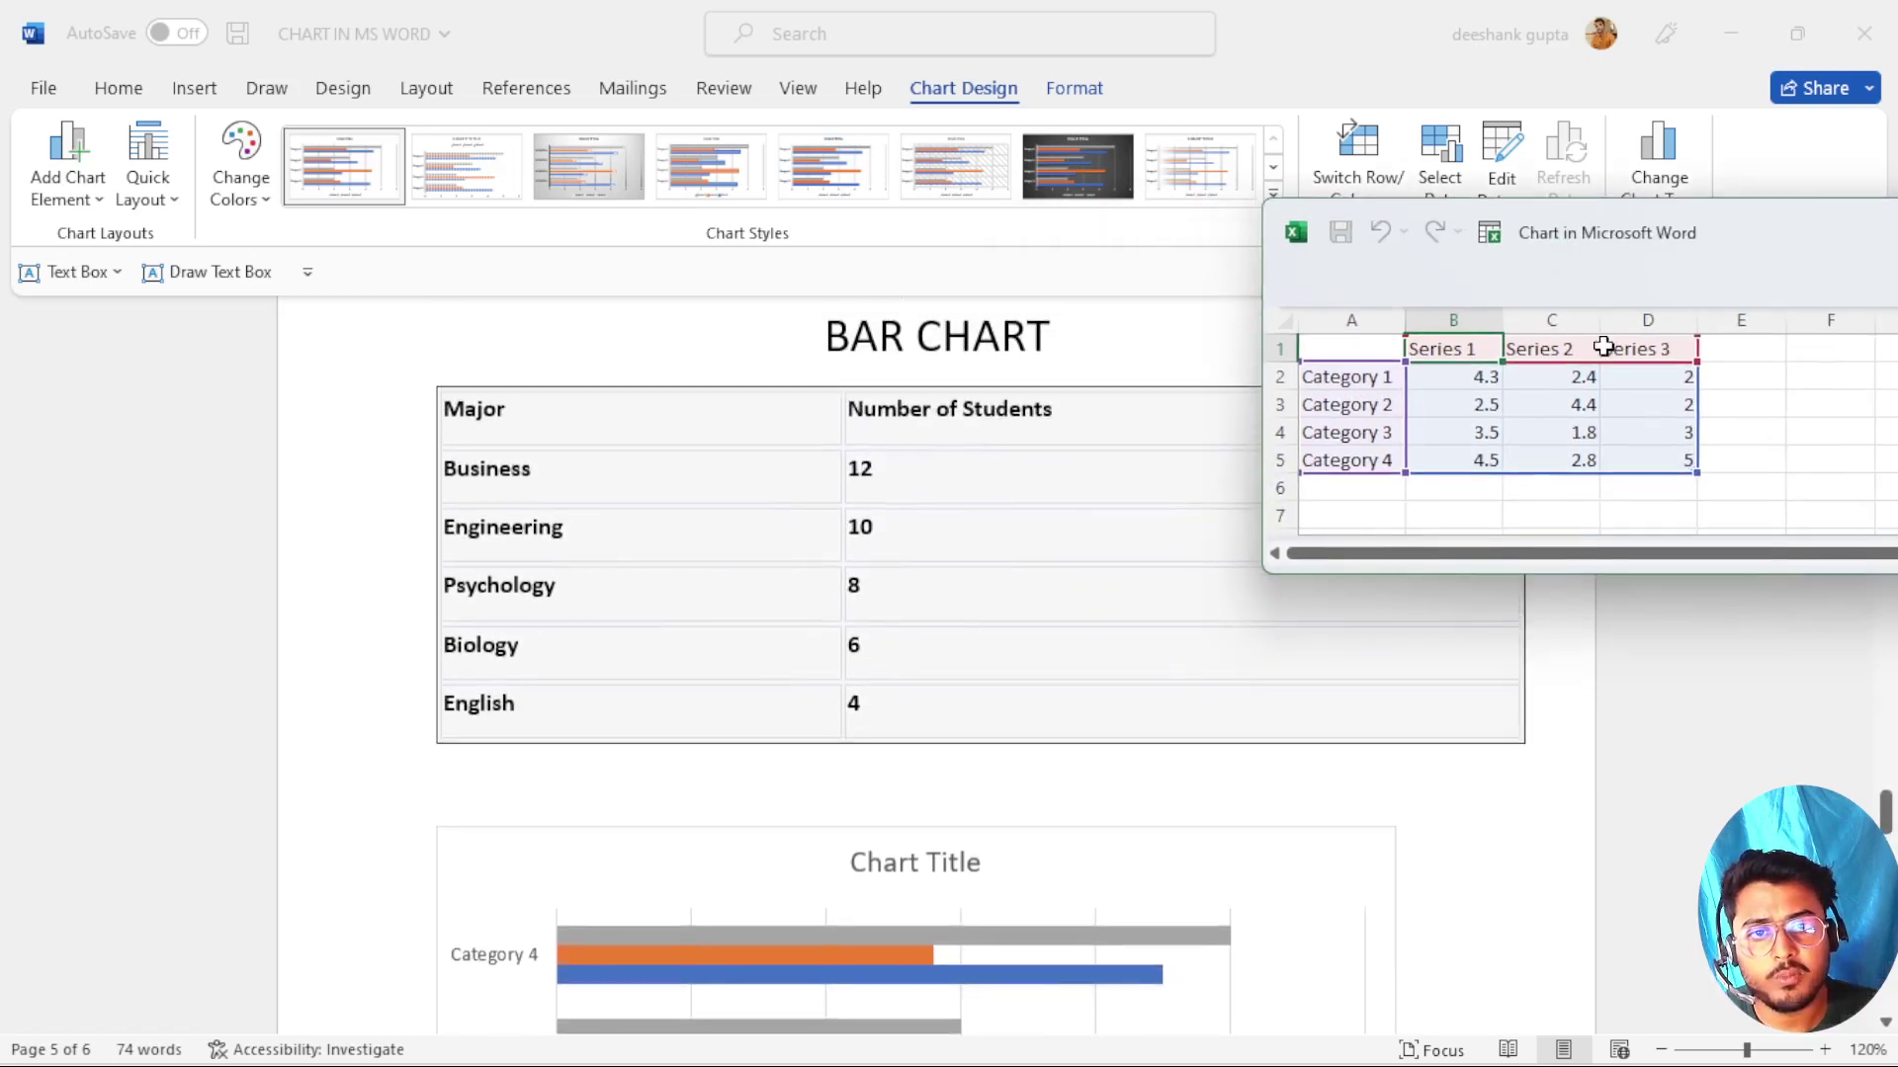
# Clear the Series 2 and Series 3 headings and values from the bar chart's data.
pyautogui.moveTo(1582, 351); pyautogui.dragTo(1654, 464)
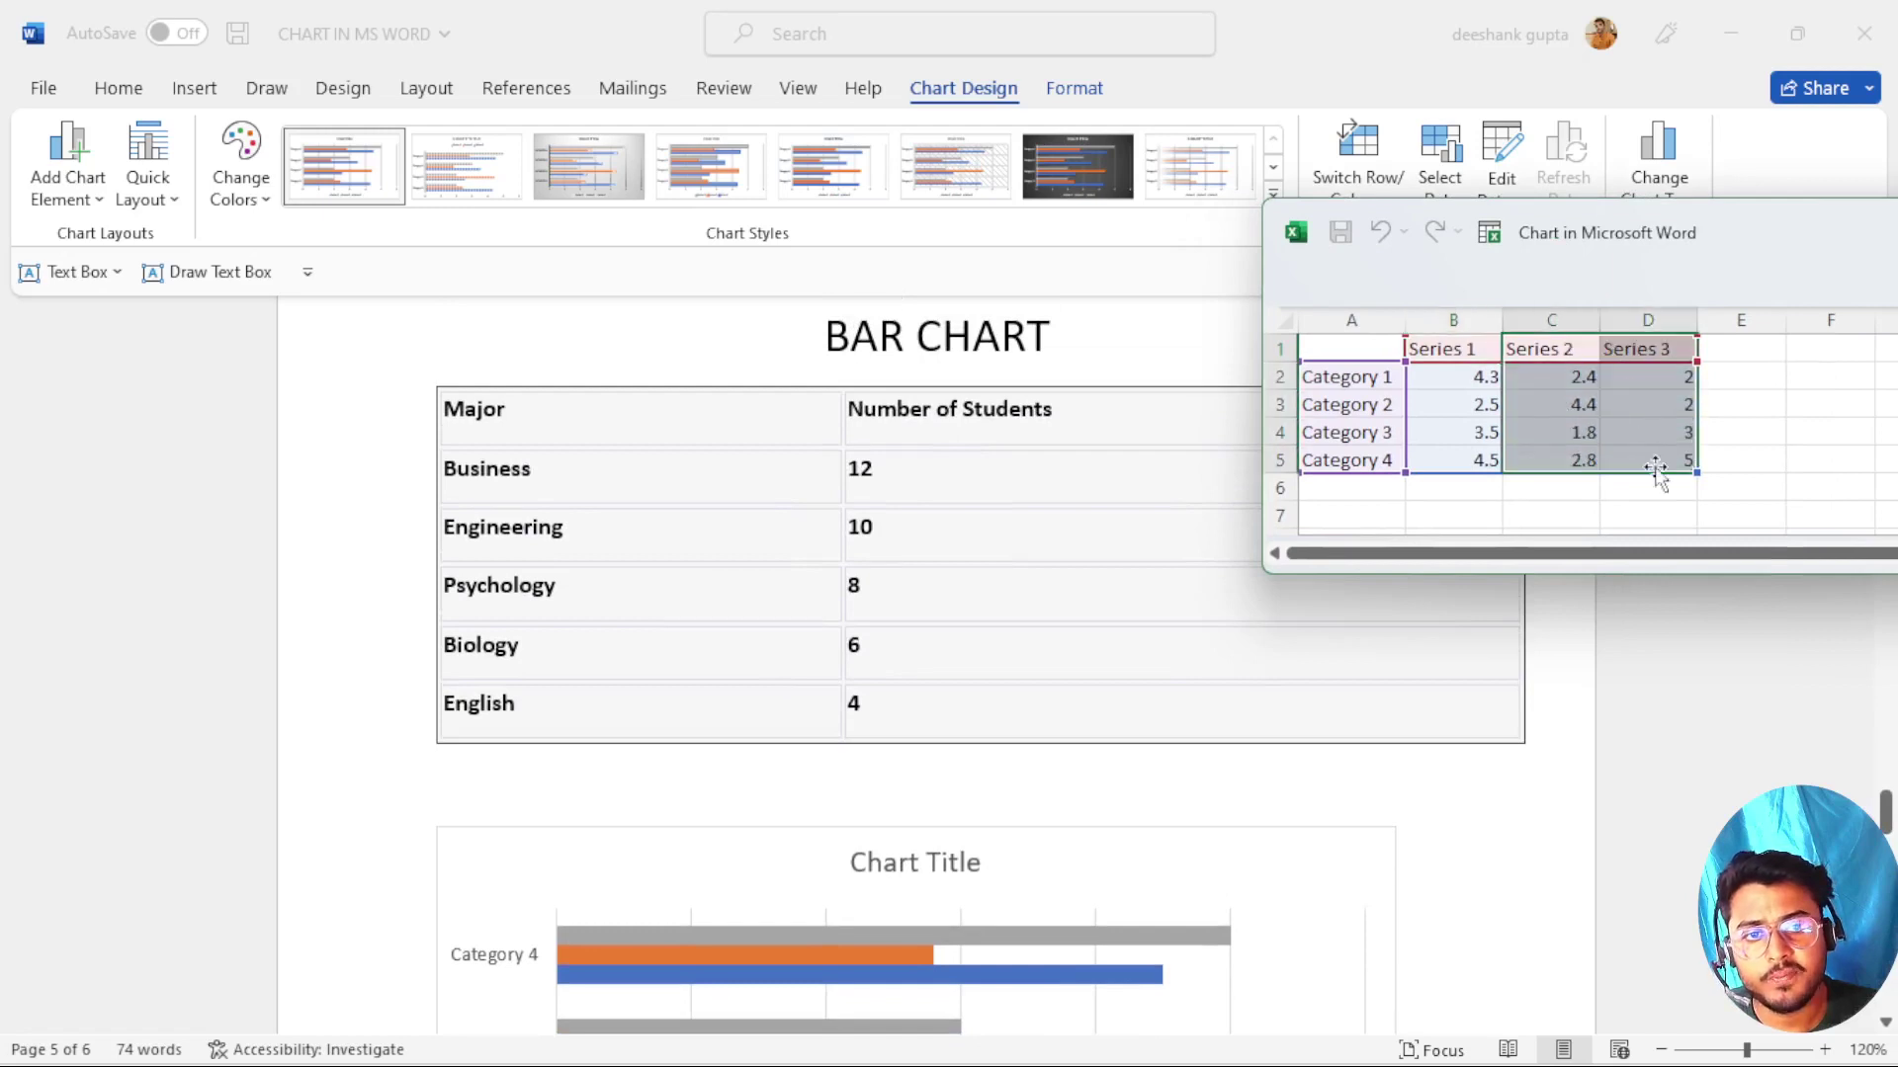
pyautogui.press('Delete')
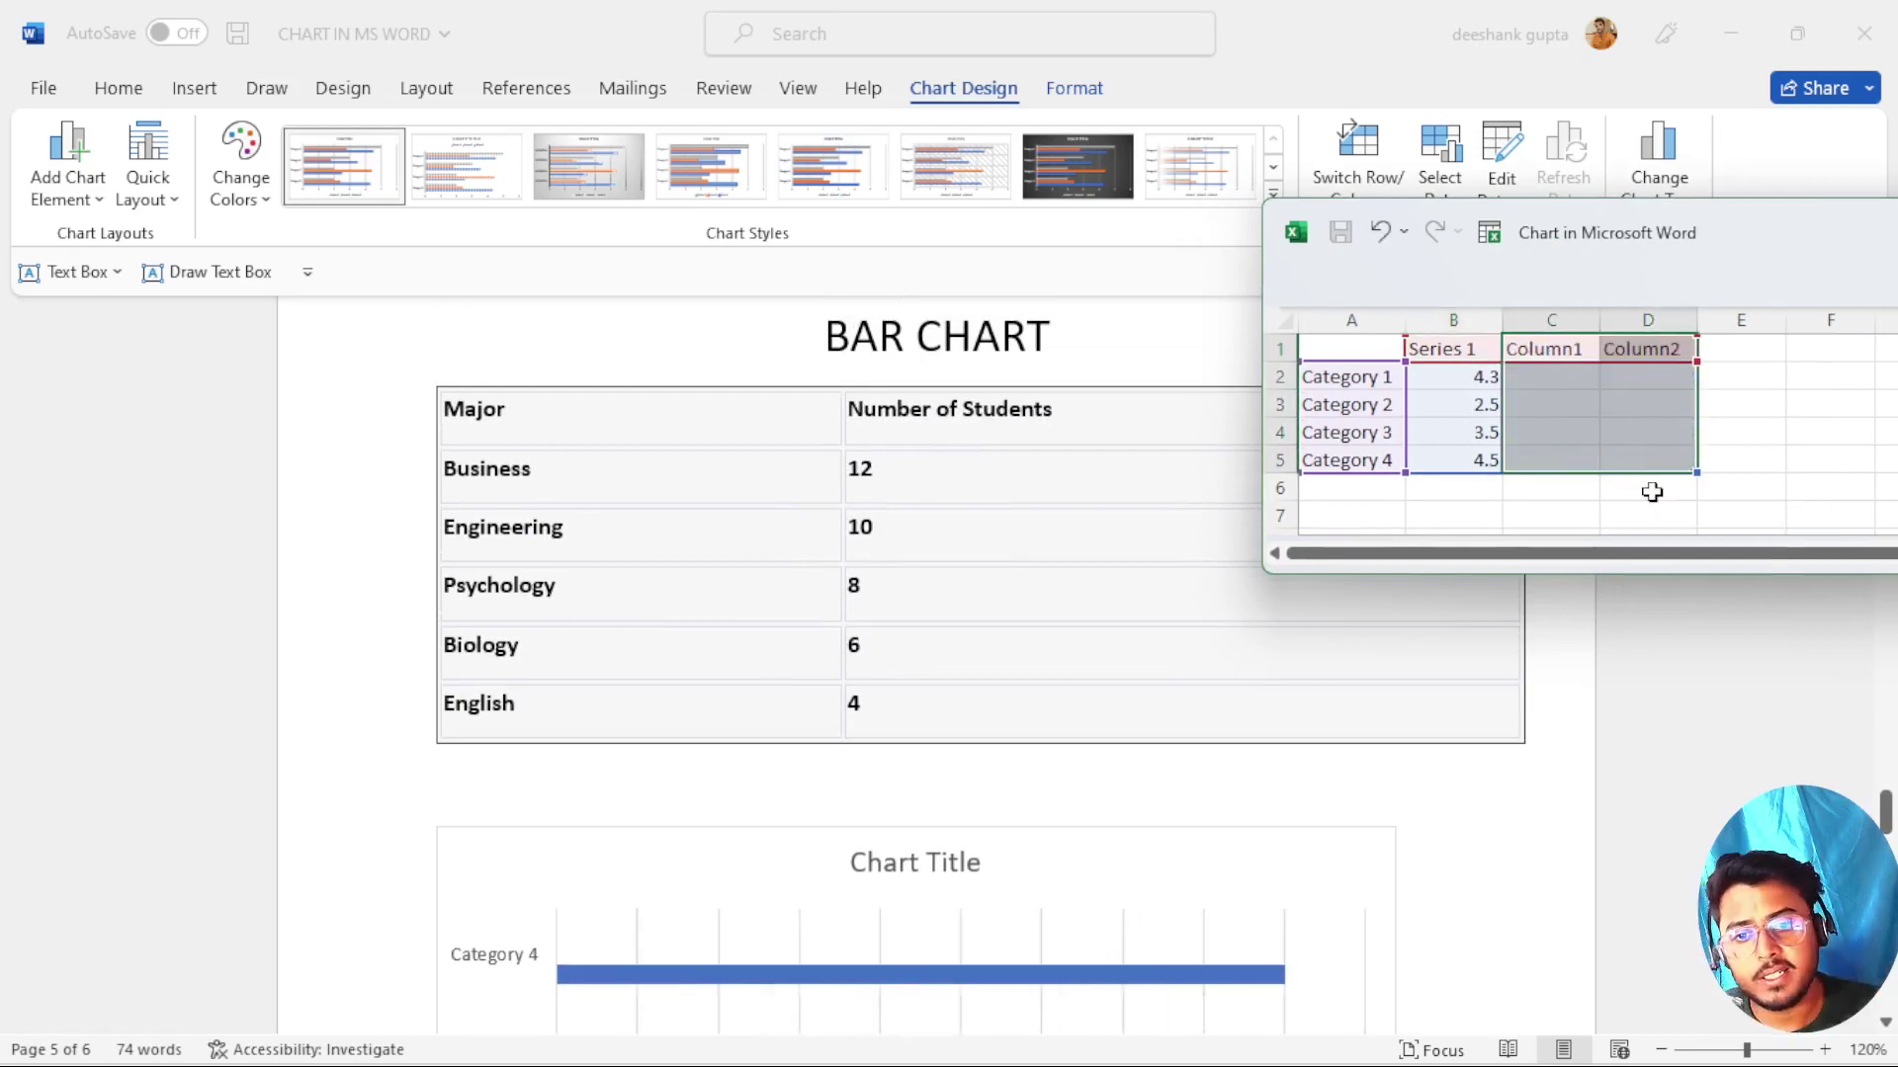
pyautogui.scroll(-4, 1127, 751)
pyautogui.scroll(5, 1114, 761)
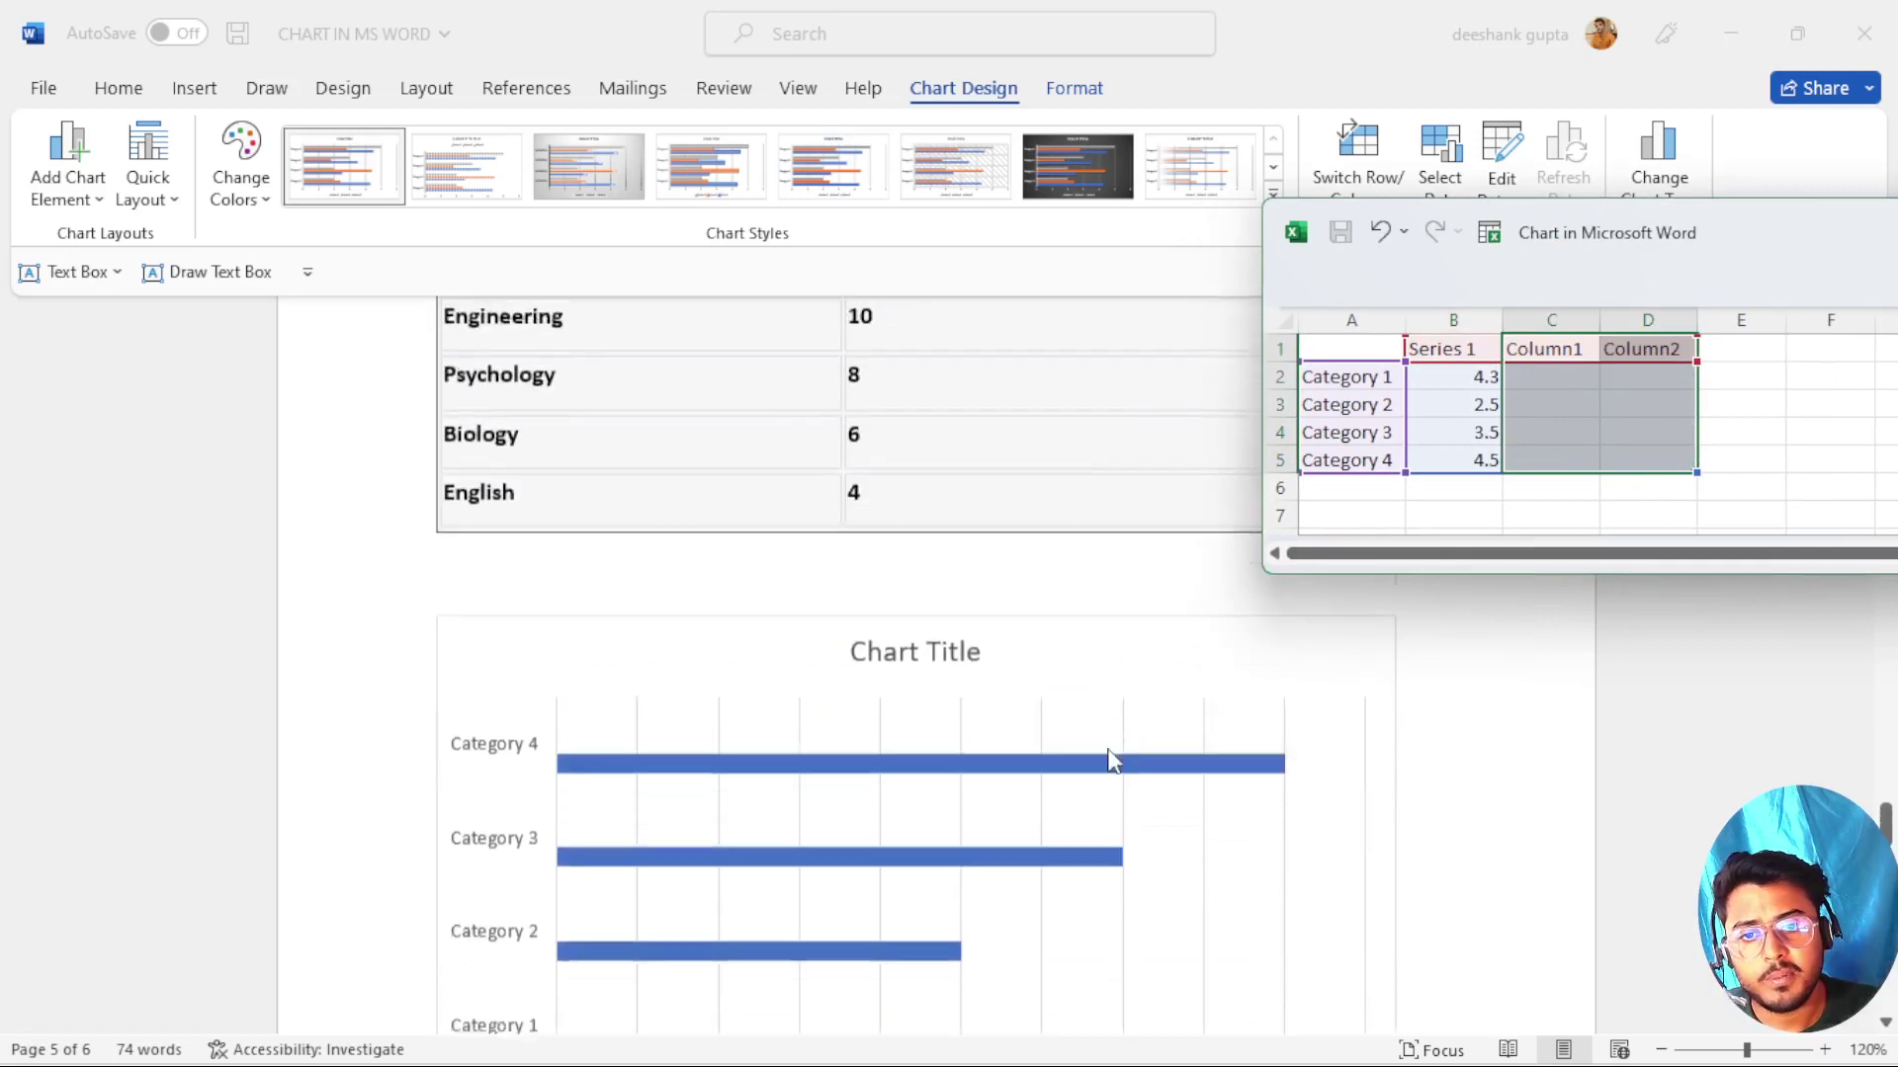
# Enter sub name as the heading of the category column in the bar chart's data.
pyautogui.click(1364, 378)
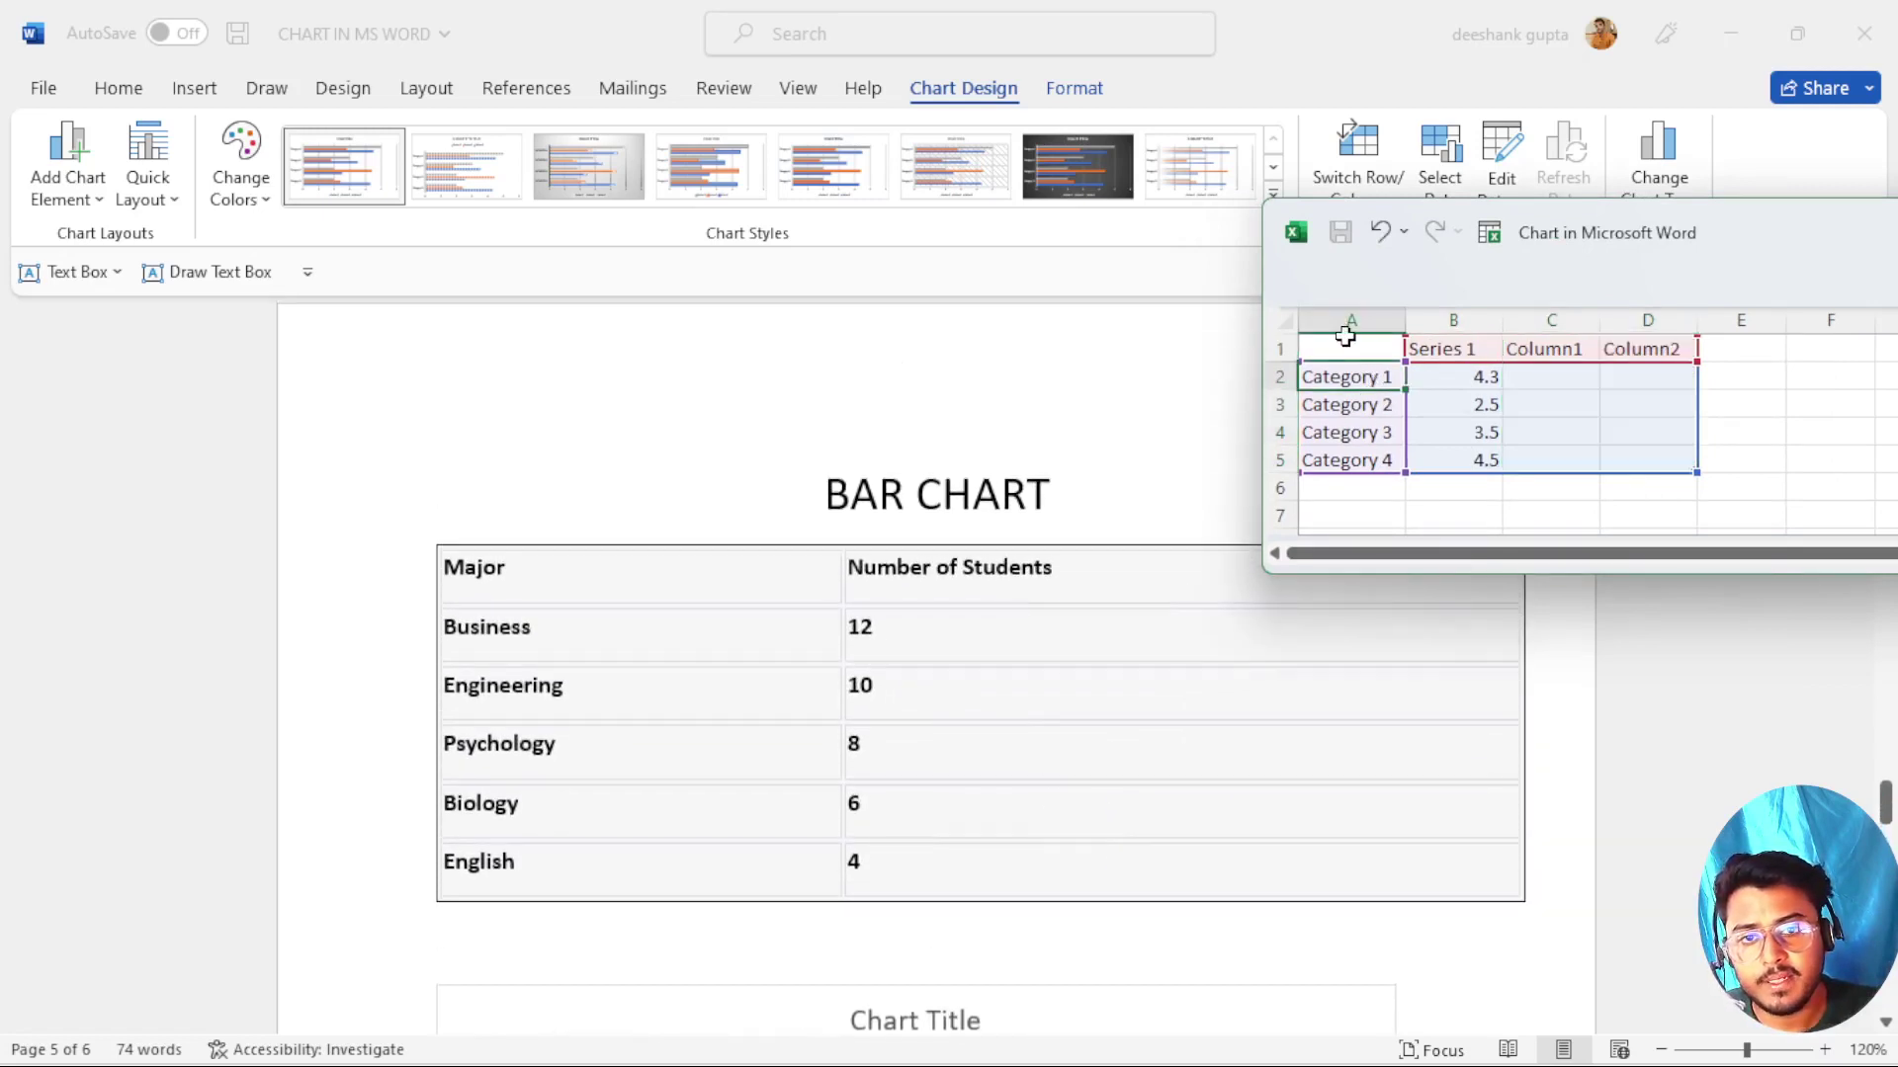
pyautogui.click(1343, 346)
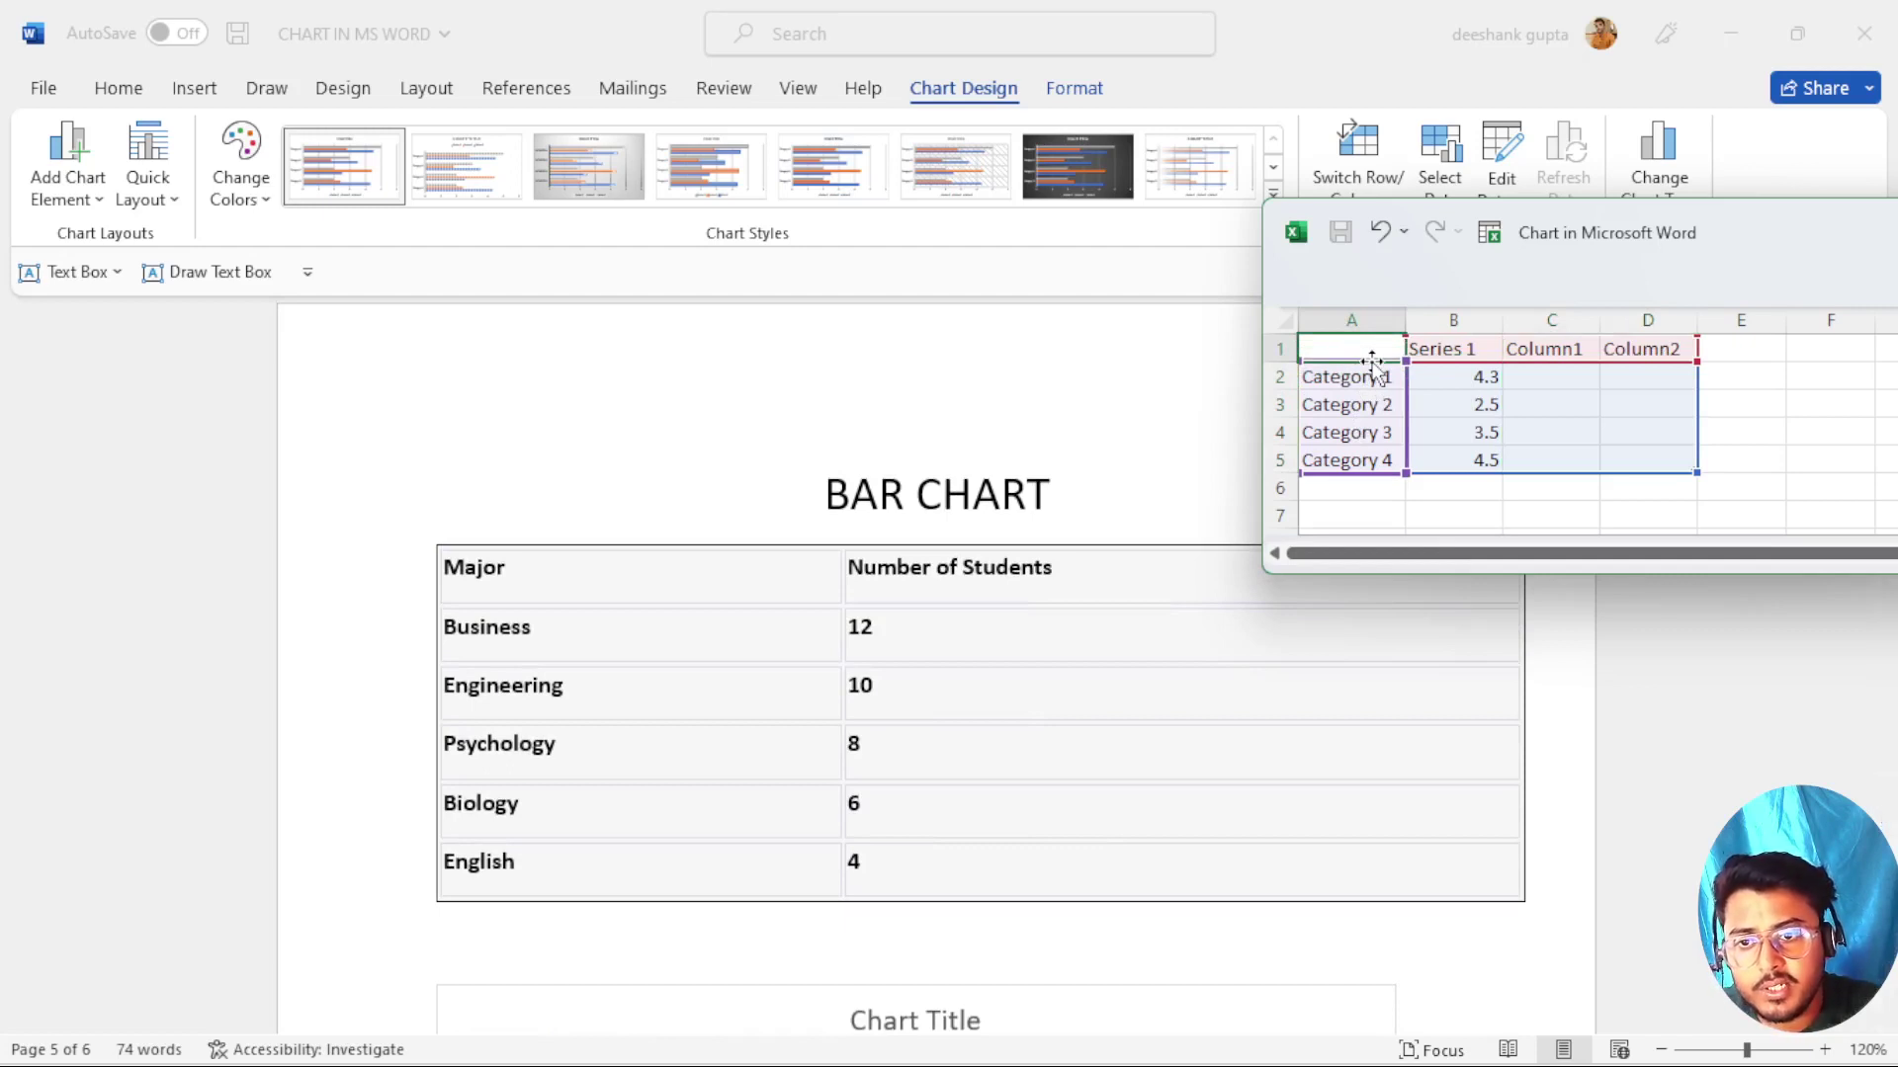
pyautogui.write('sub name')
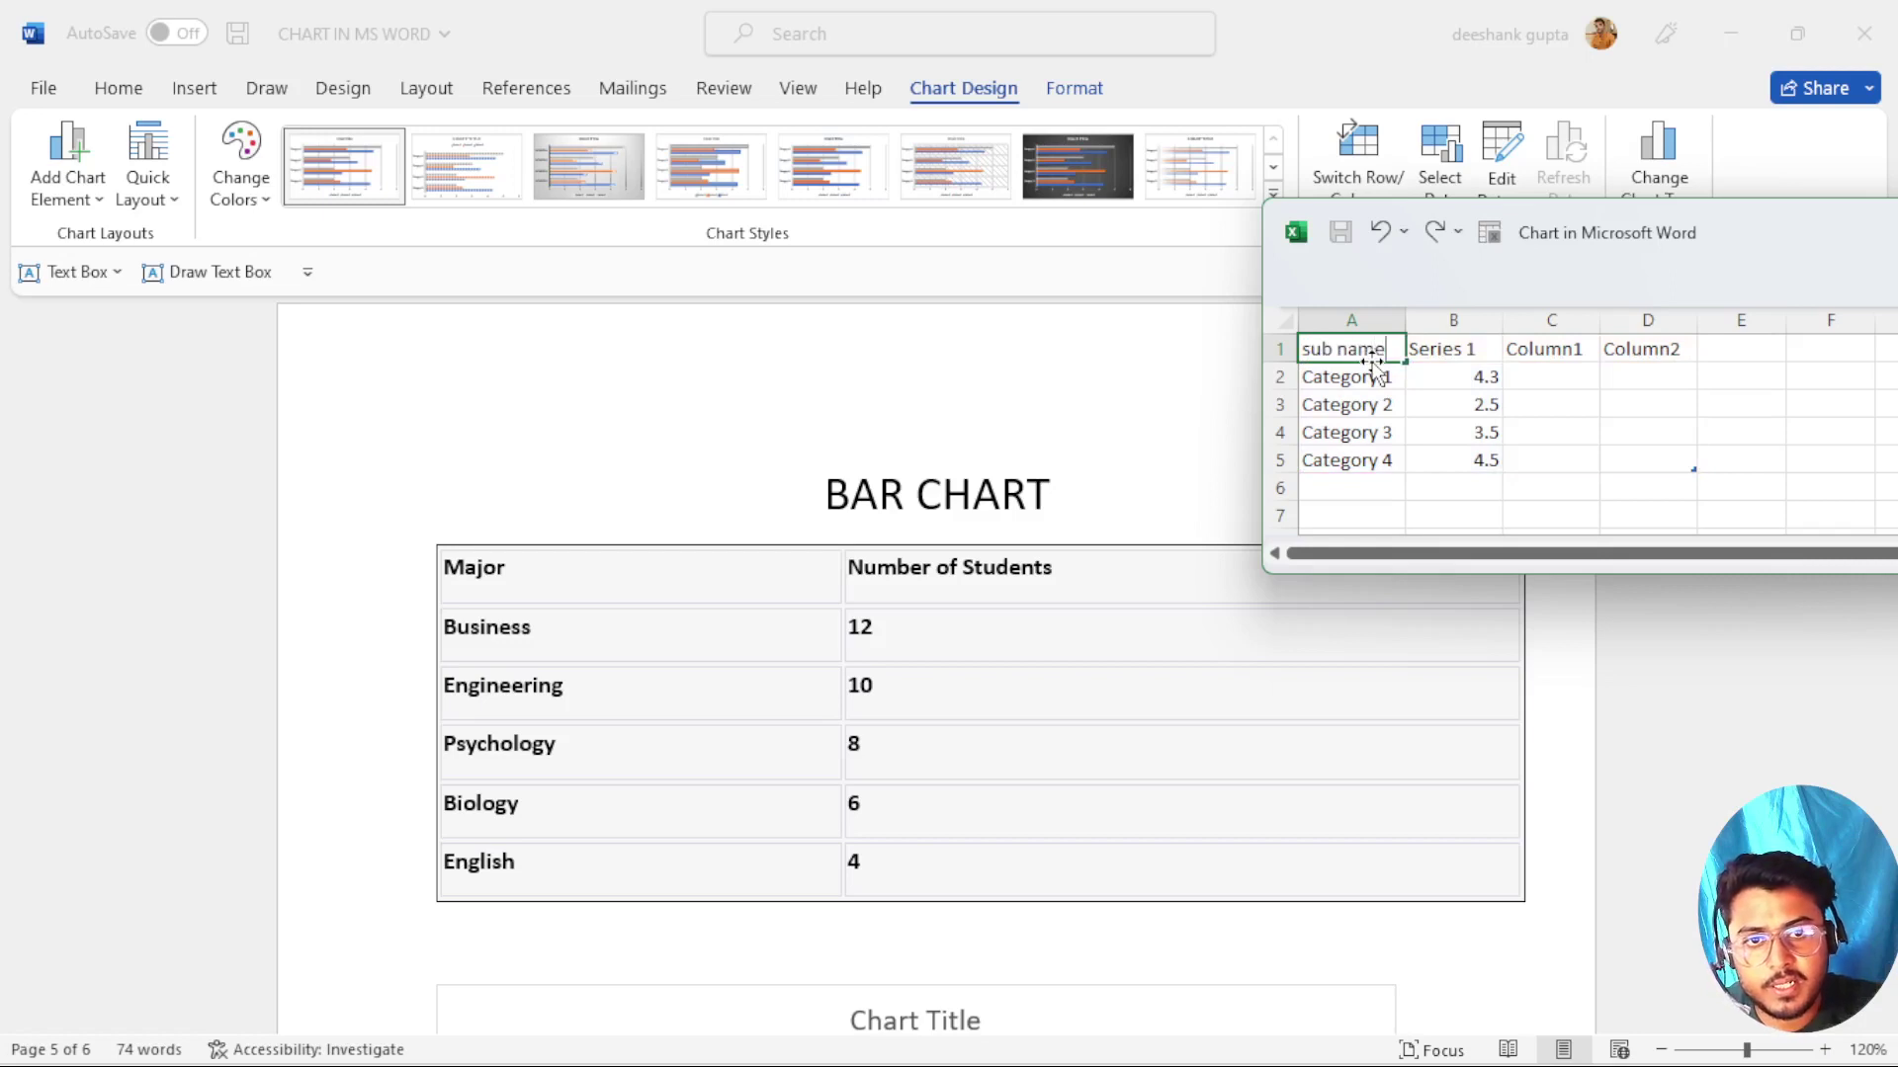
# Fill the chart's category rows with business, engineering, psychology and biology, and add english as a fifth row.
pyautogui.click(1364, 375)
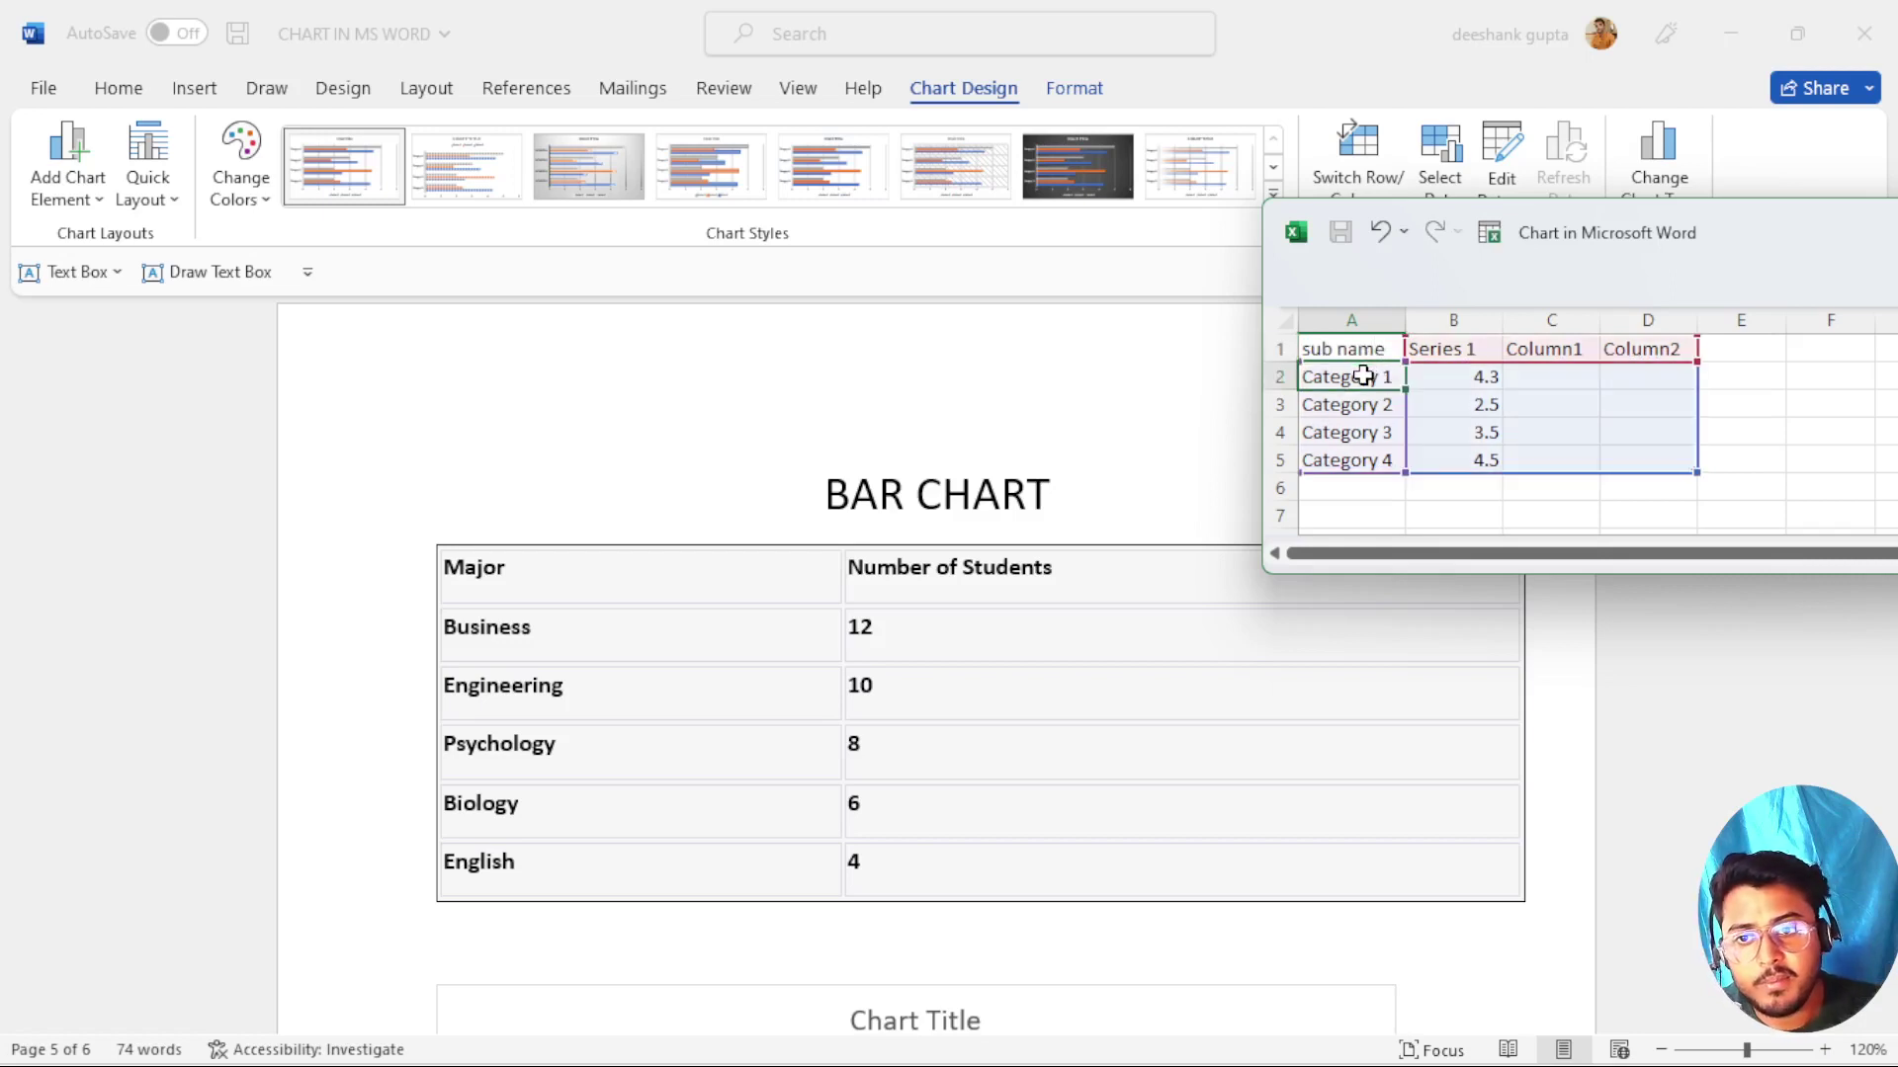
pyautogui.write('busines')
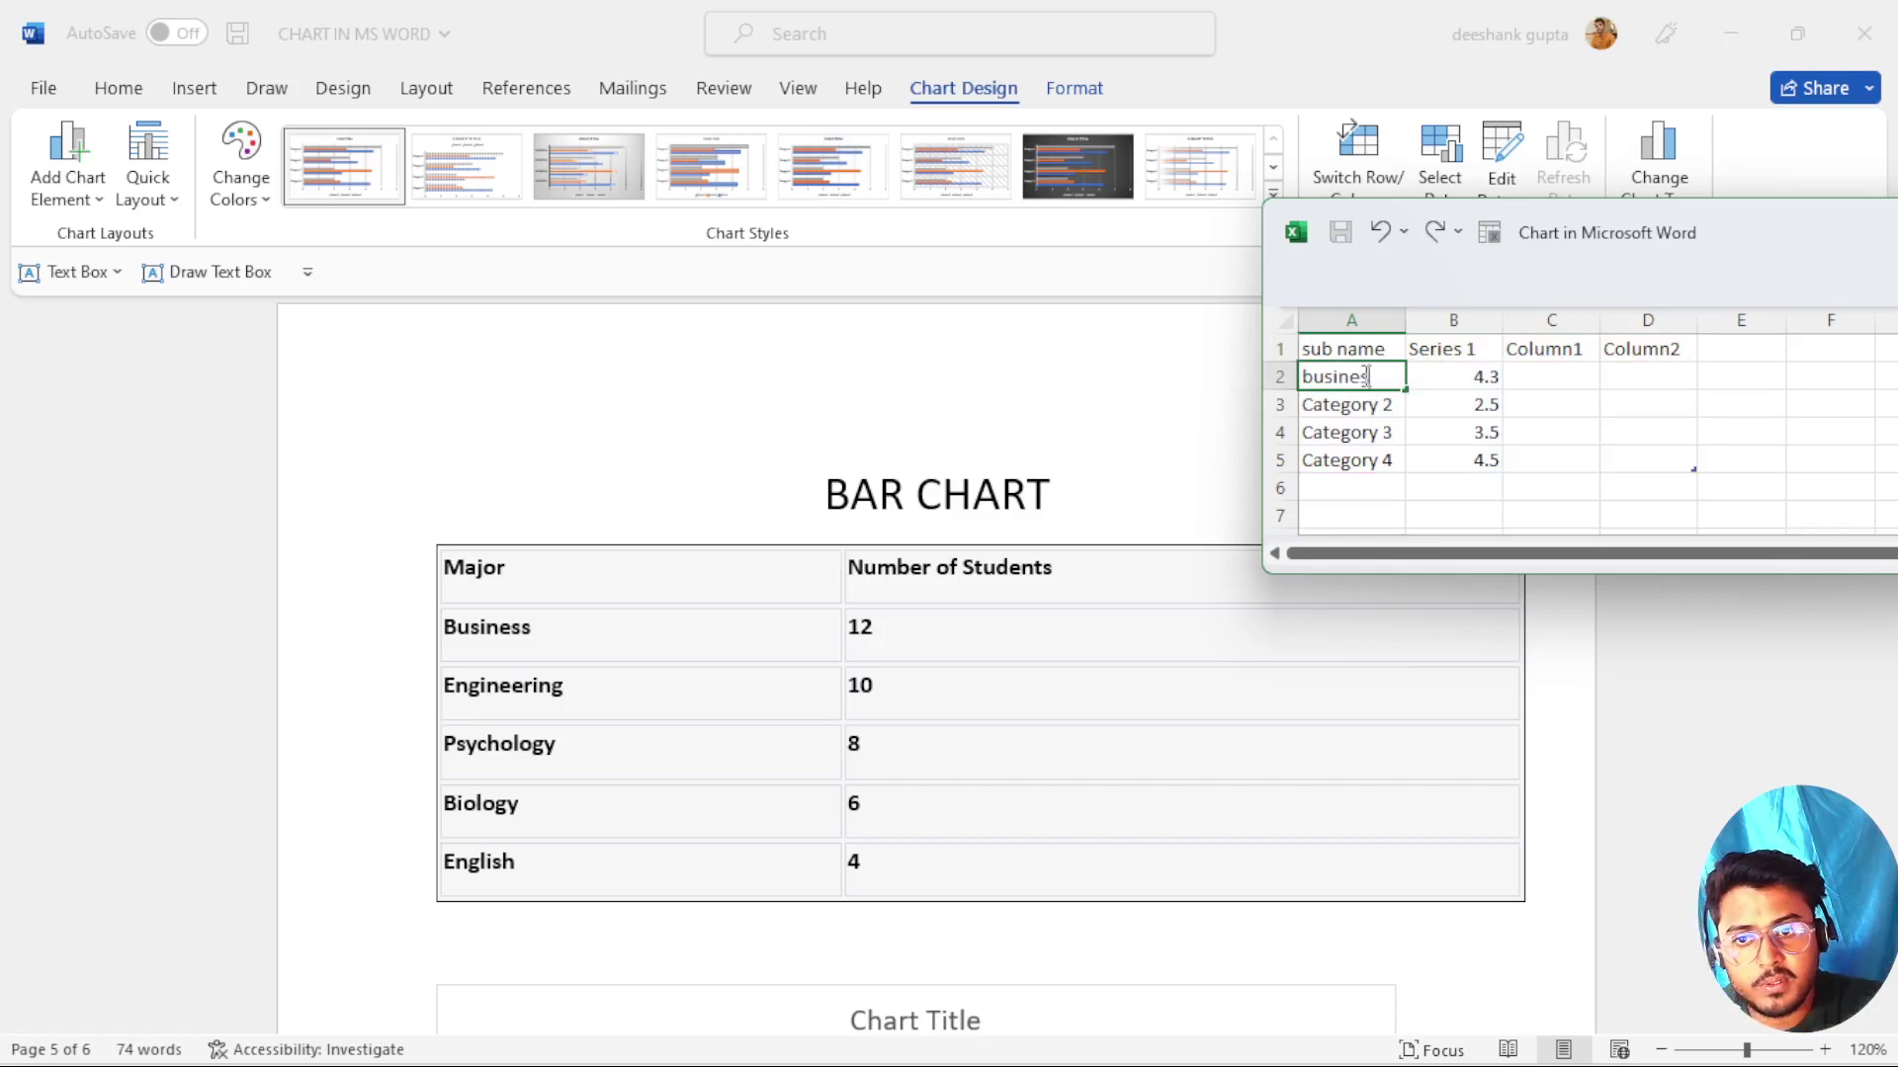
pyautogui.write('s')
pyautogui.press('Return')
pyautogui.write('enginee')
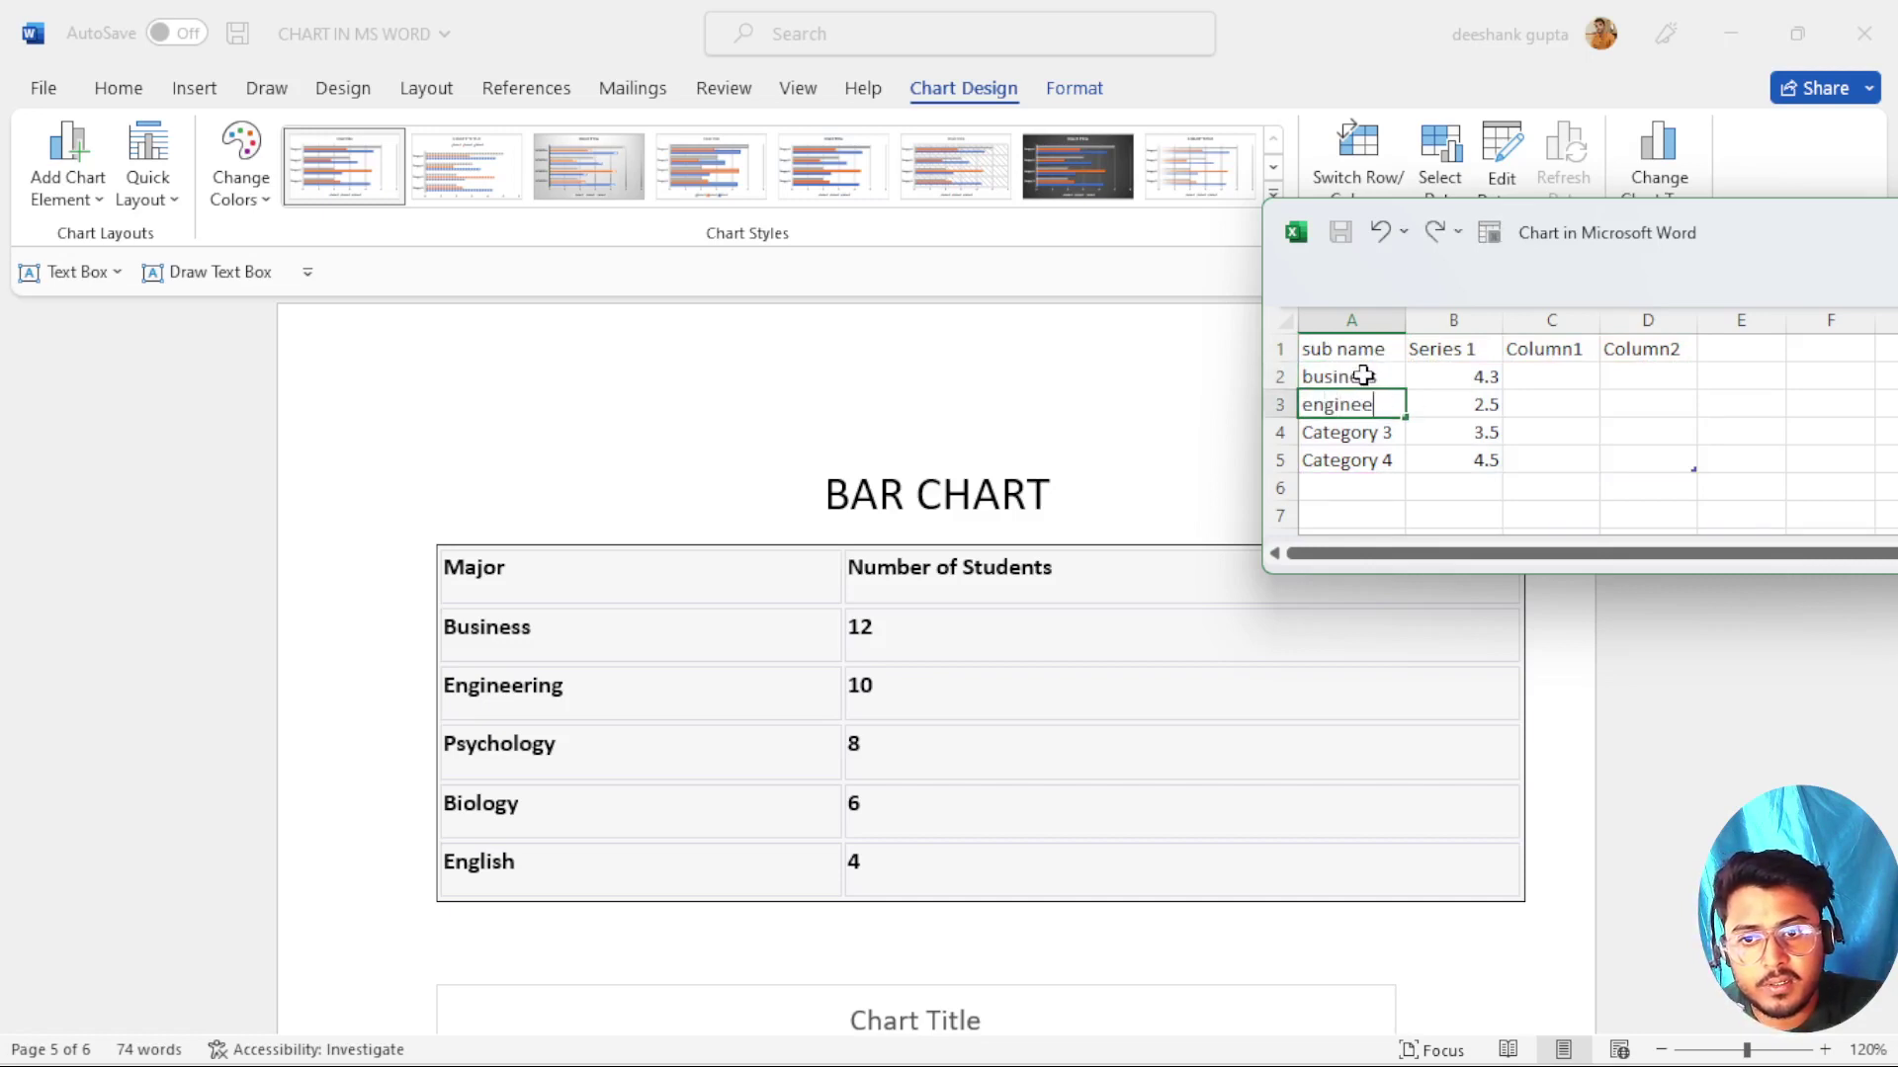
pyautogui.write('ring')
pyautogui.press('Return')
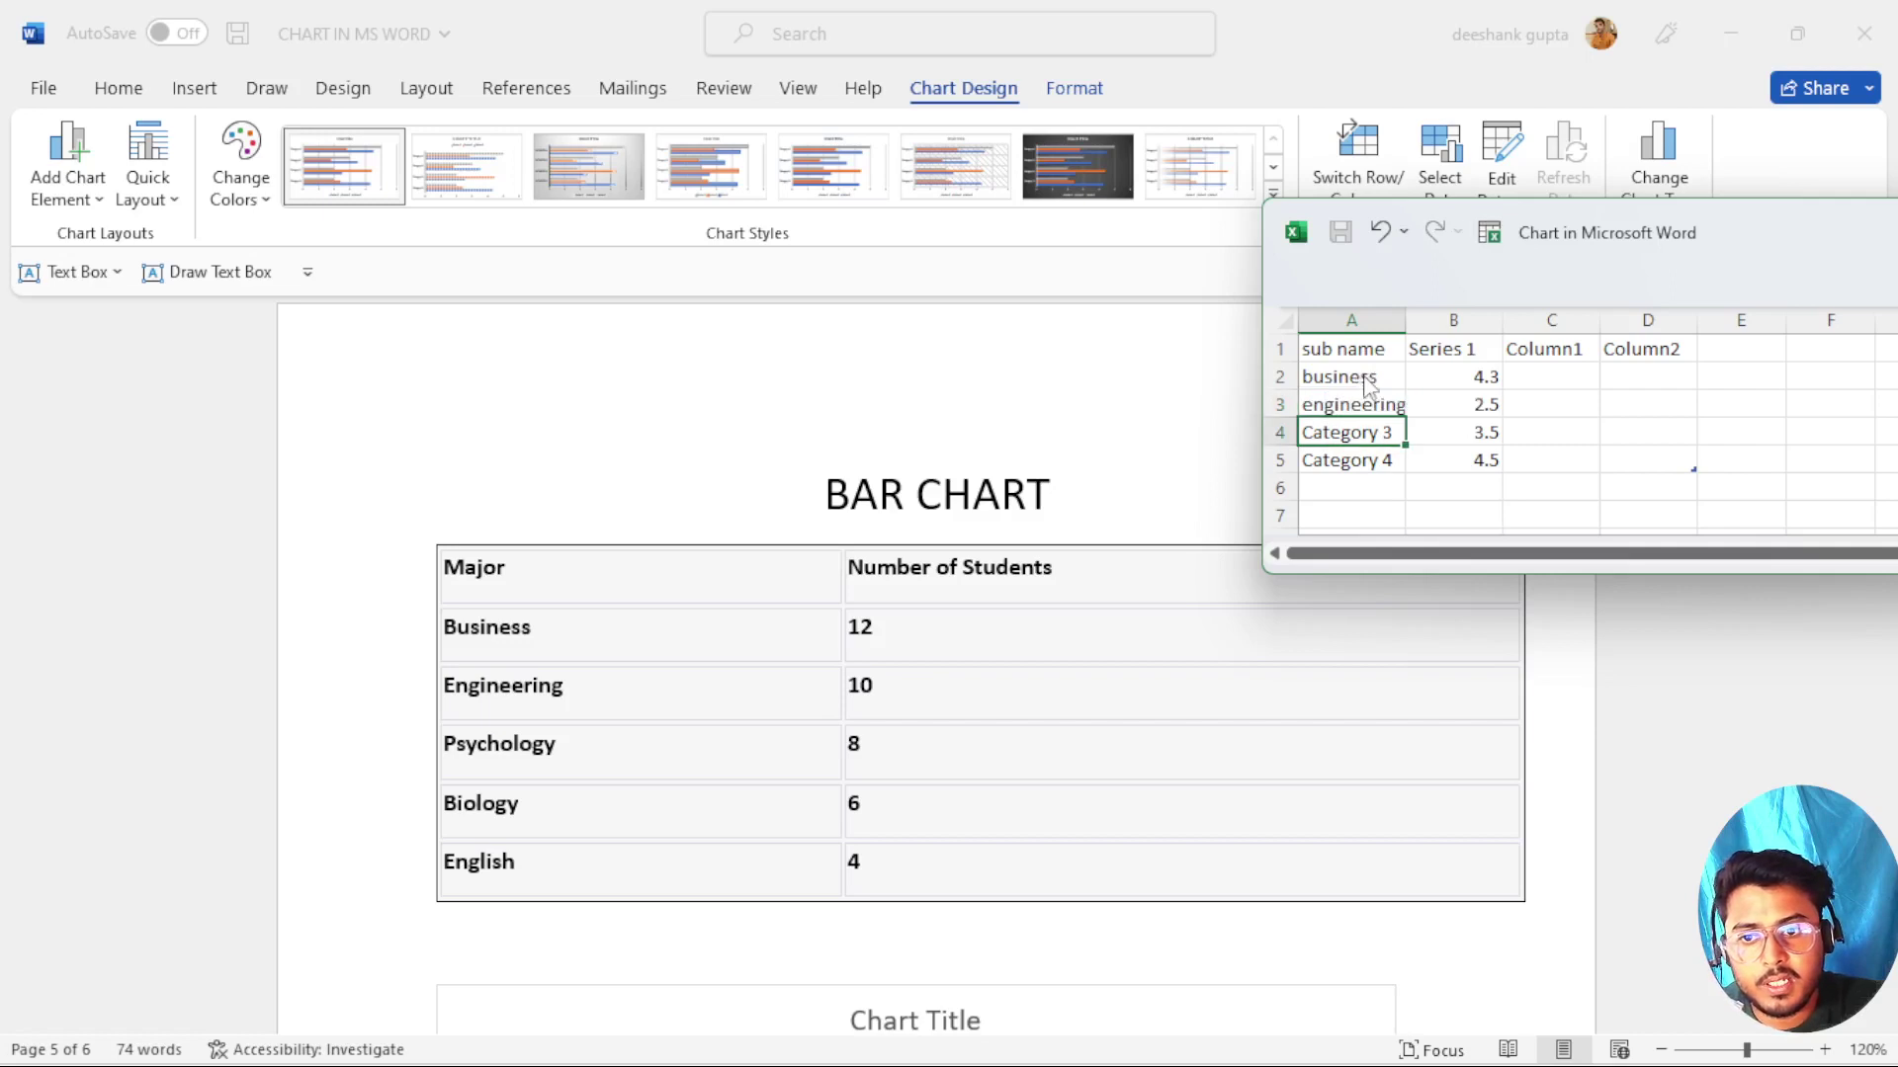
pyautogui.write('psychology')
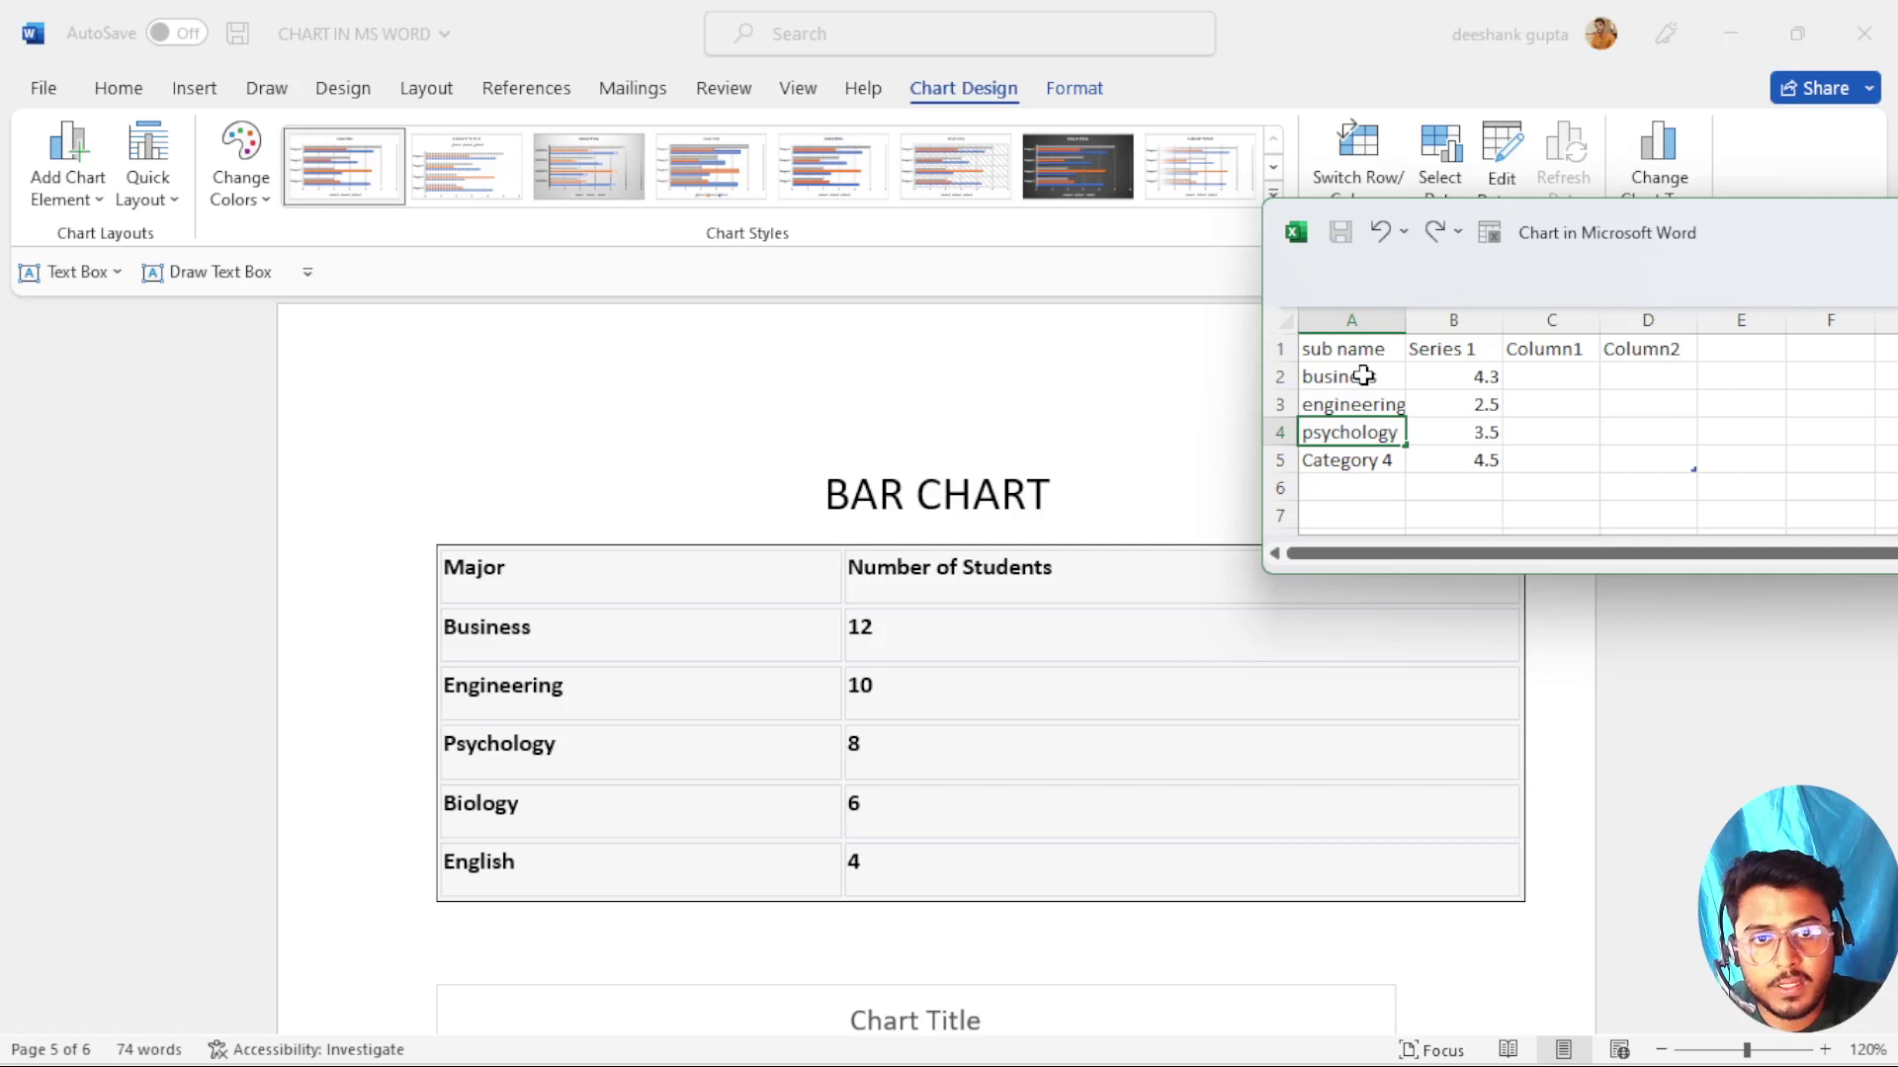
pyautogui.press('Return')
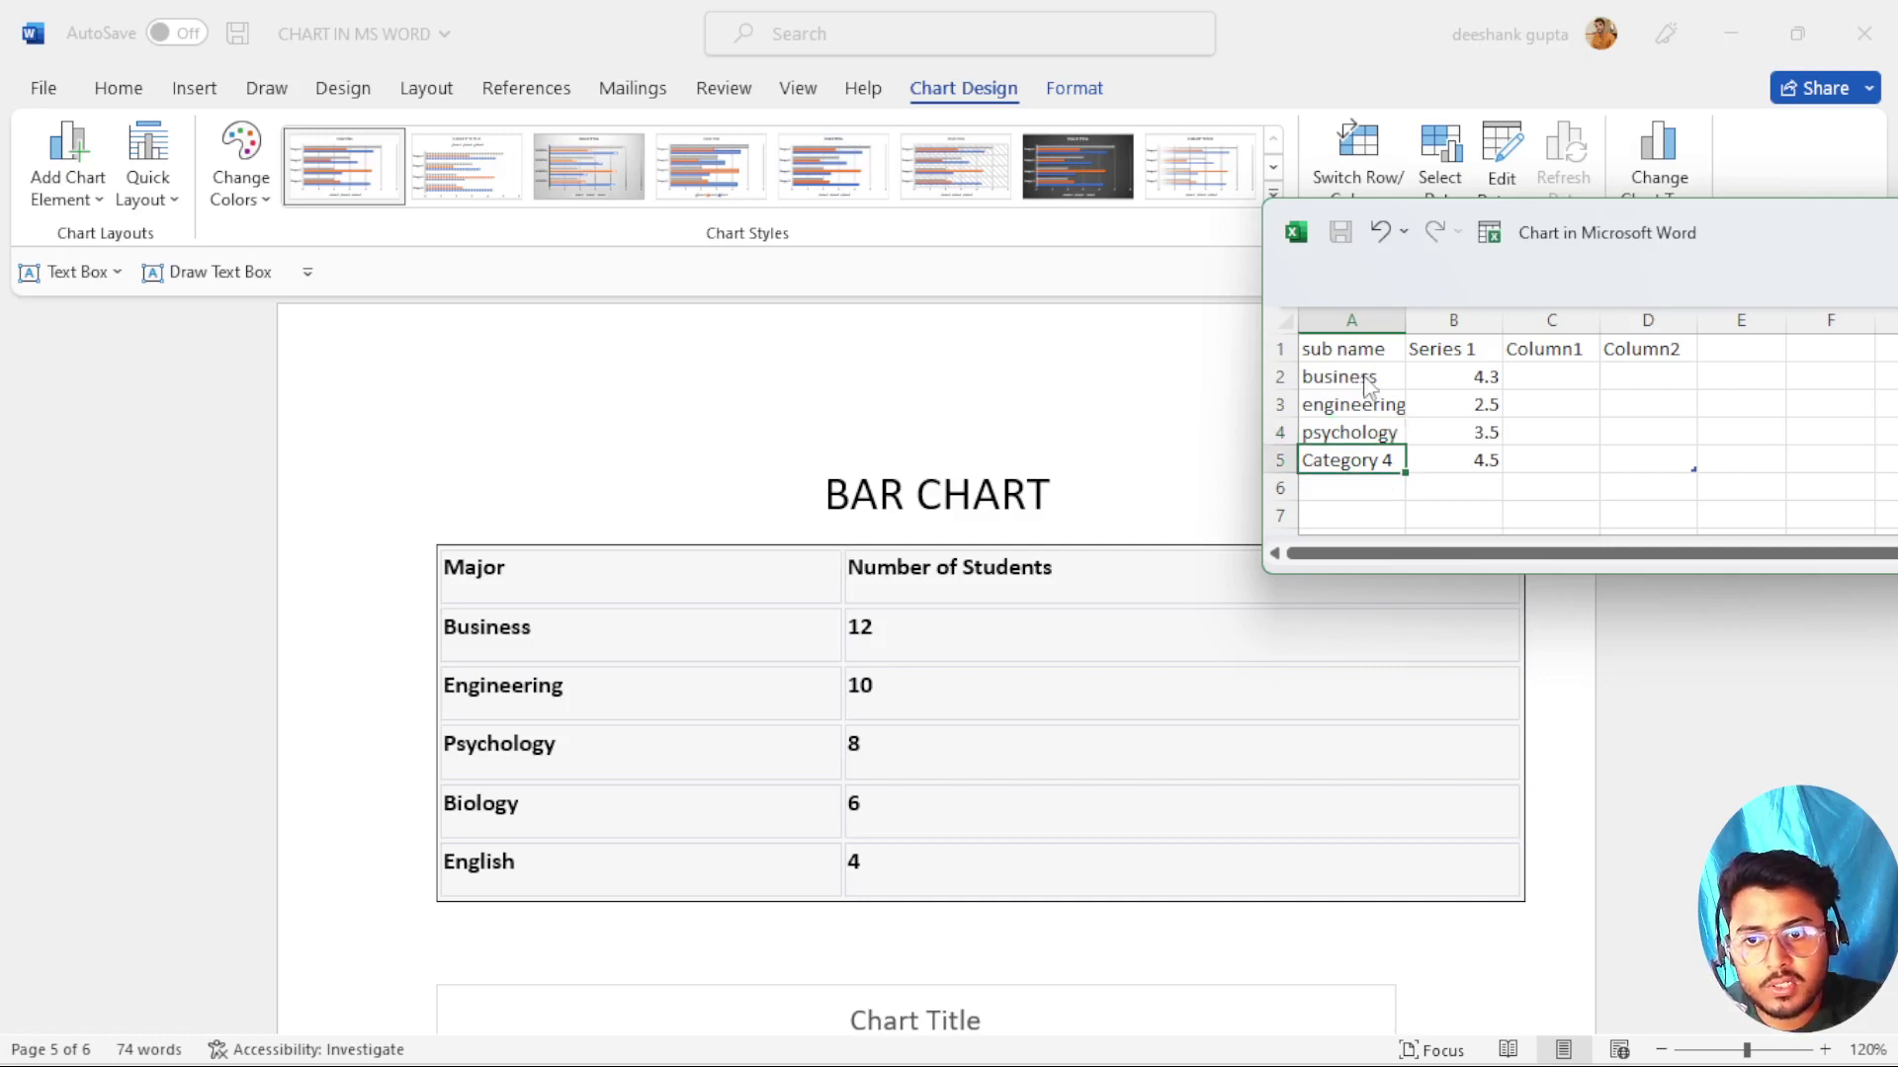
pyautogui.write('biolo')
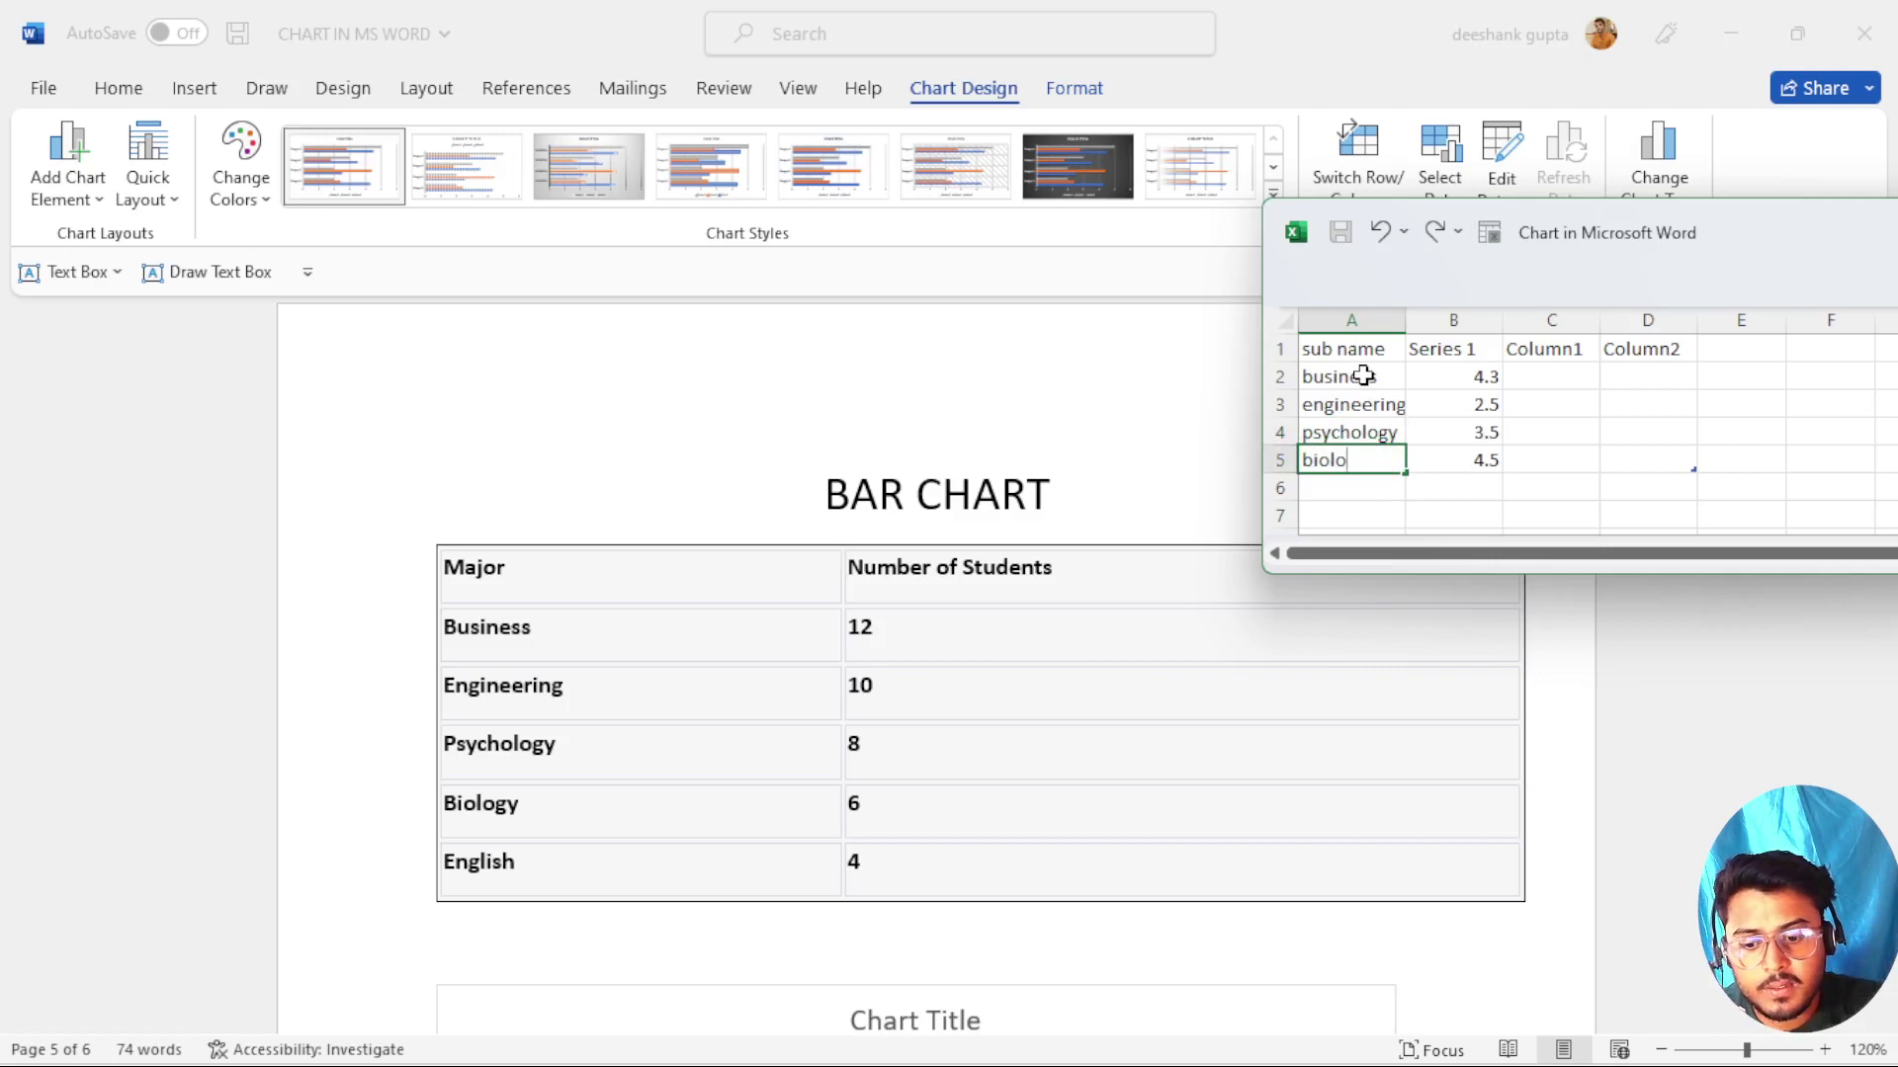
pyautogui.write('gy')
pyautogui.press('Return')
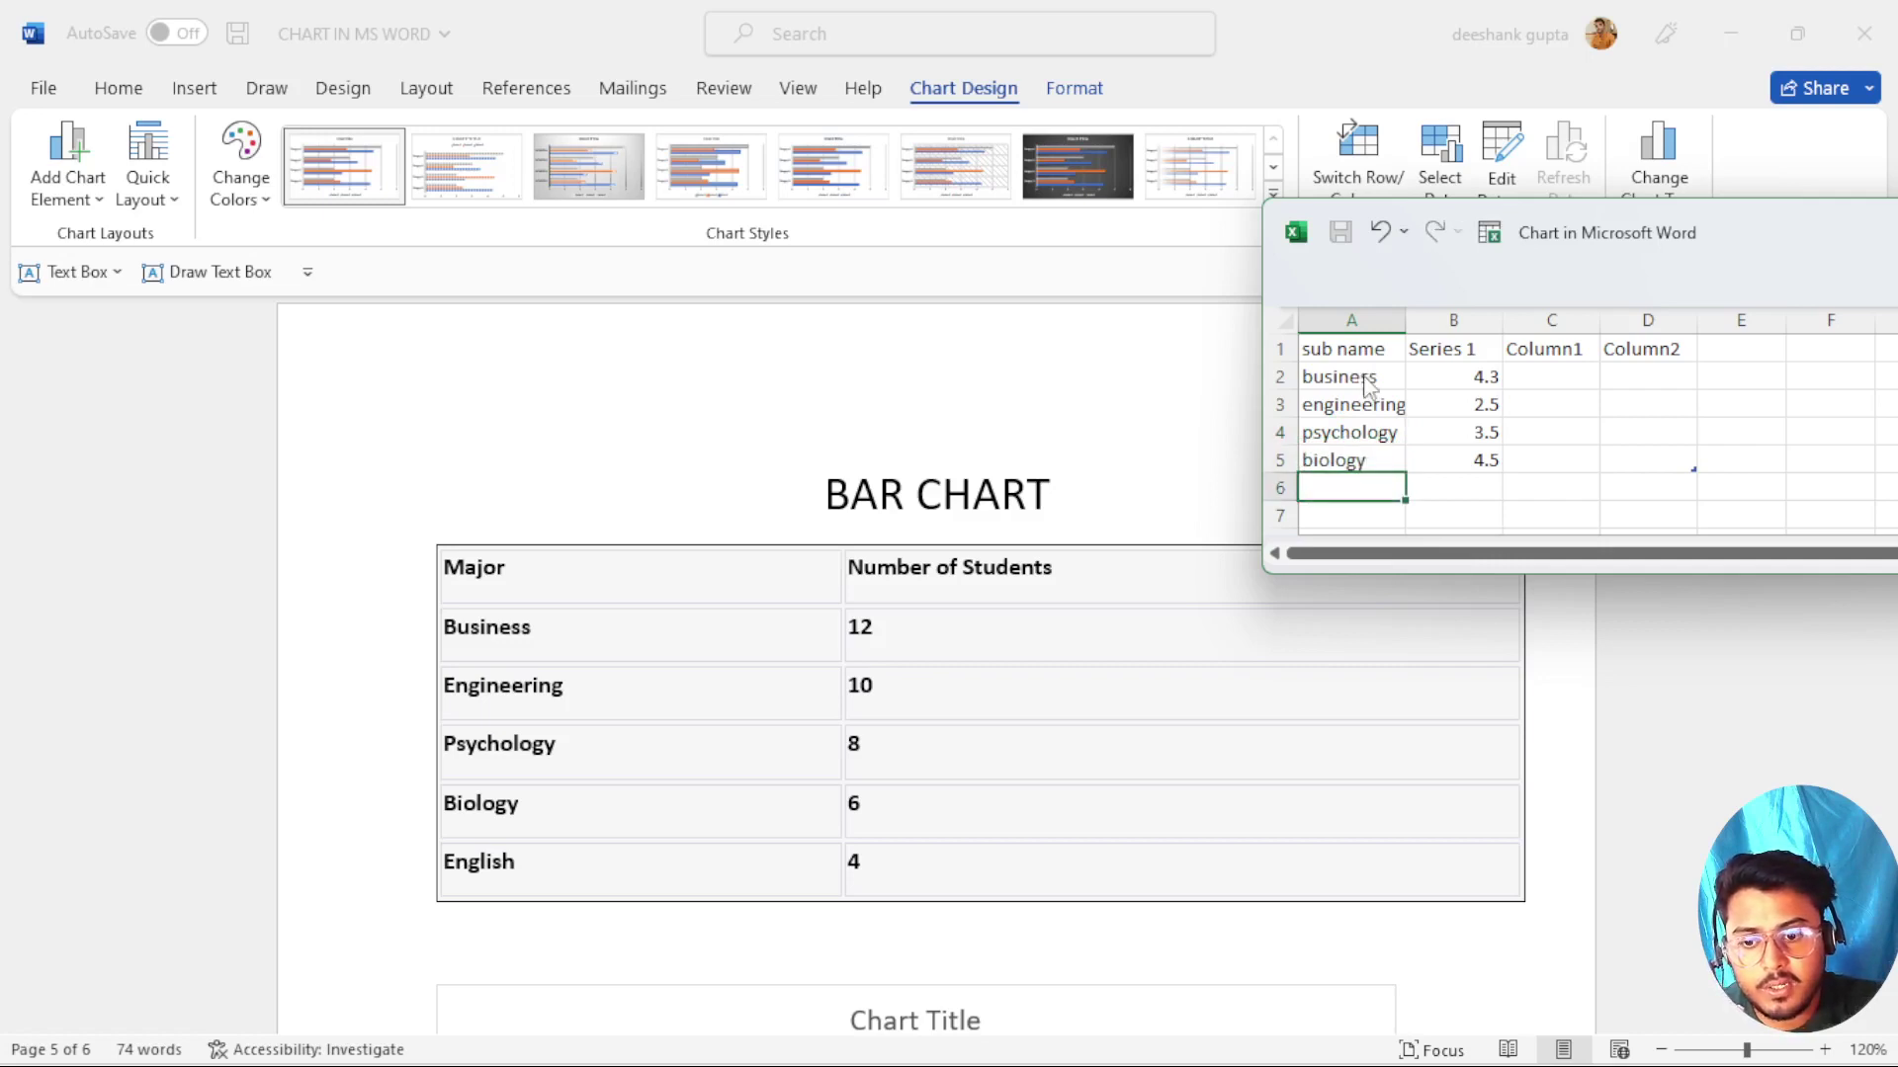
pyautogui.write('english')
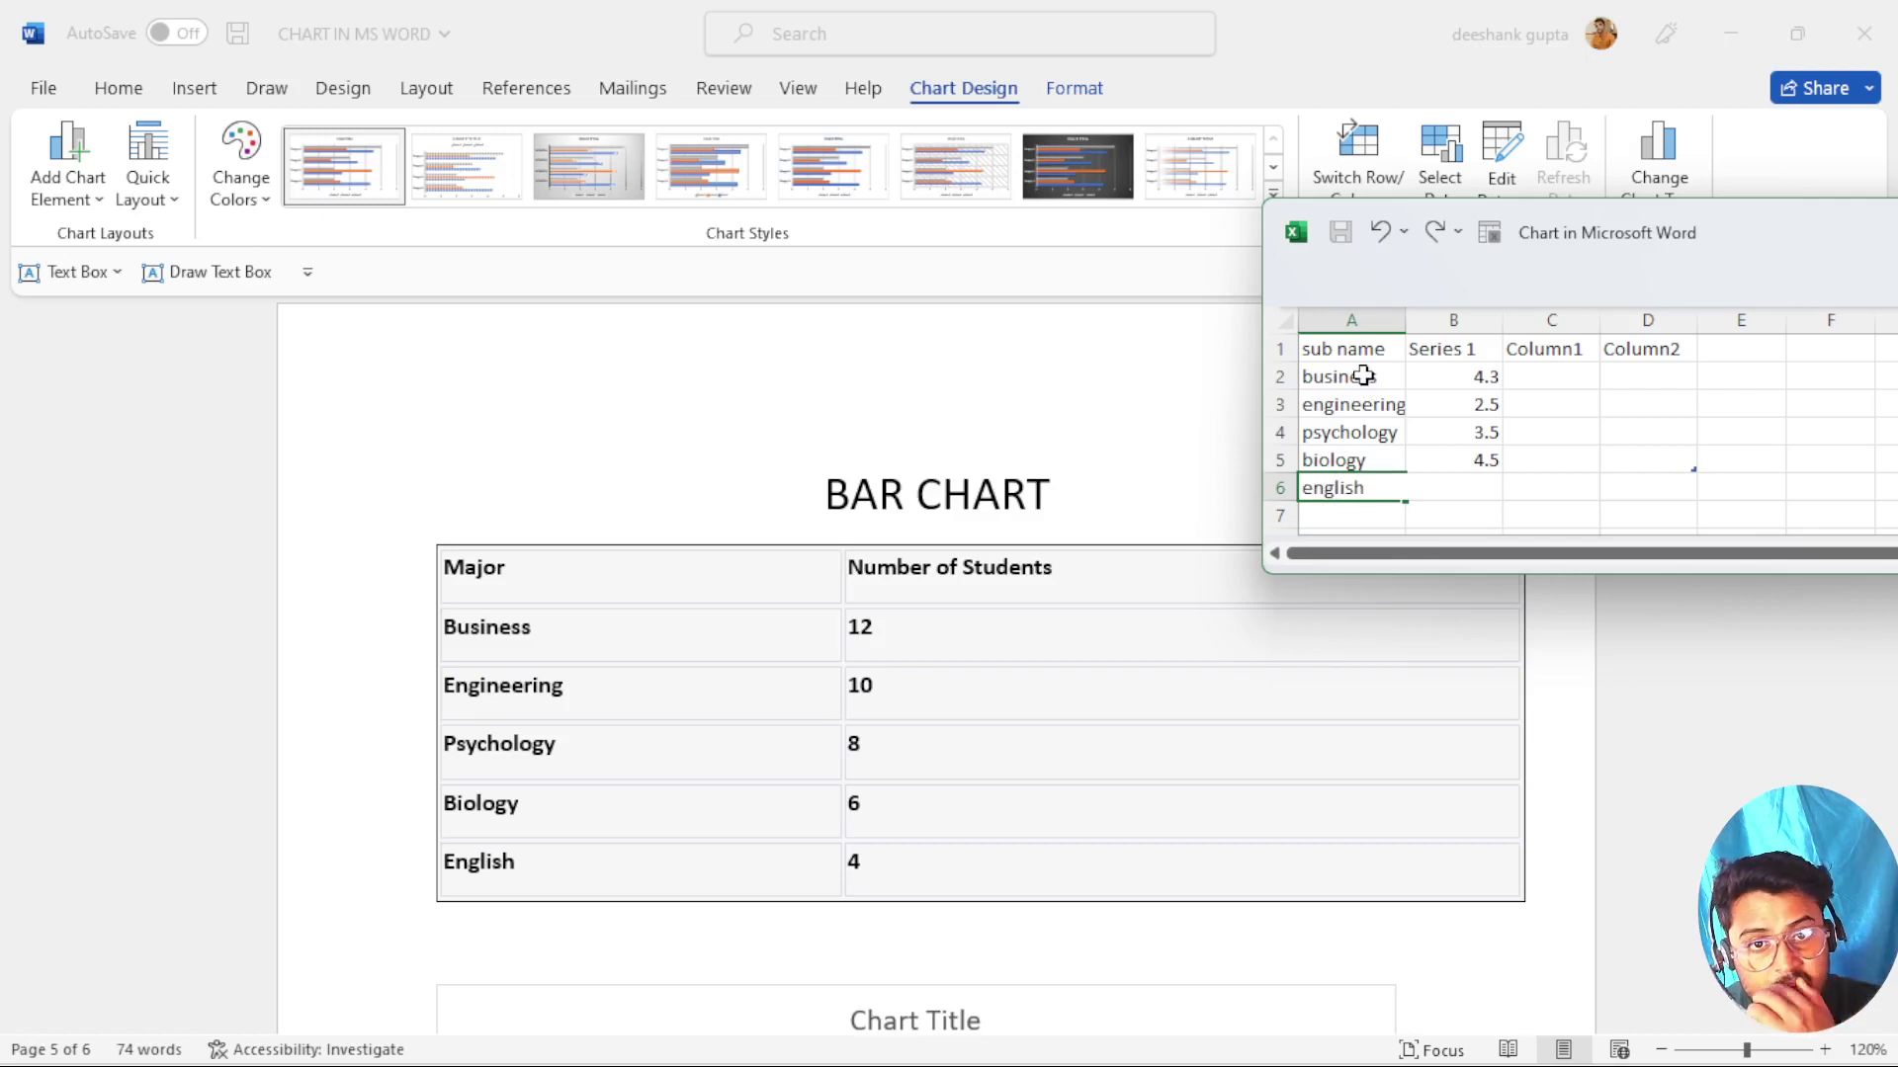
# Rename the Series 1 heading in the chart's data as no of students.
pyautogui.click(1453, 359)
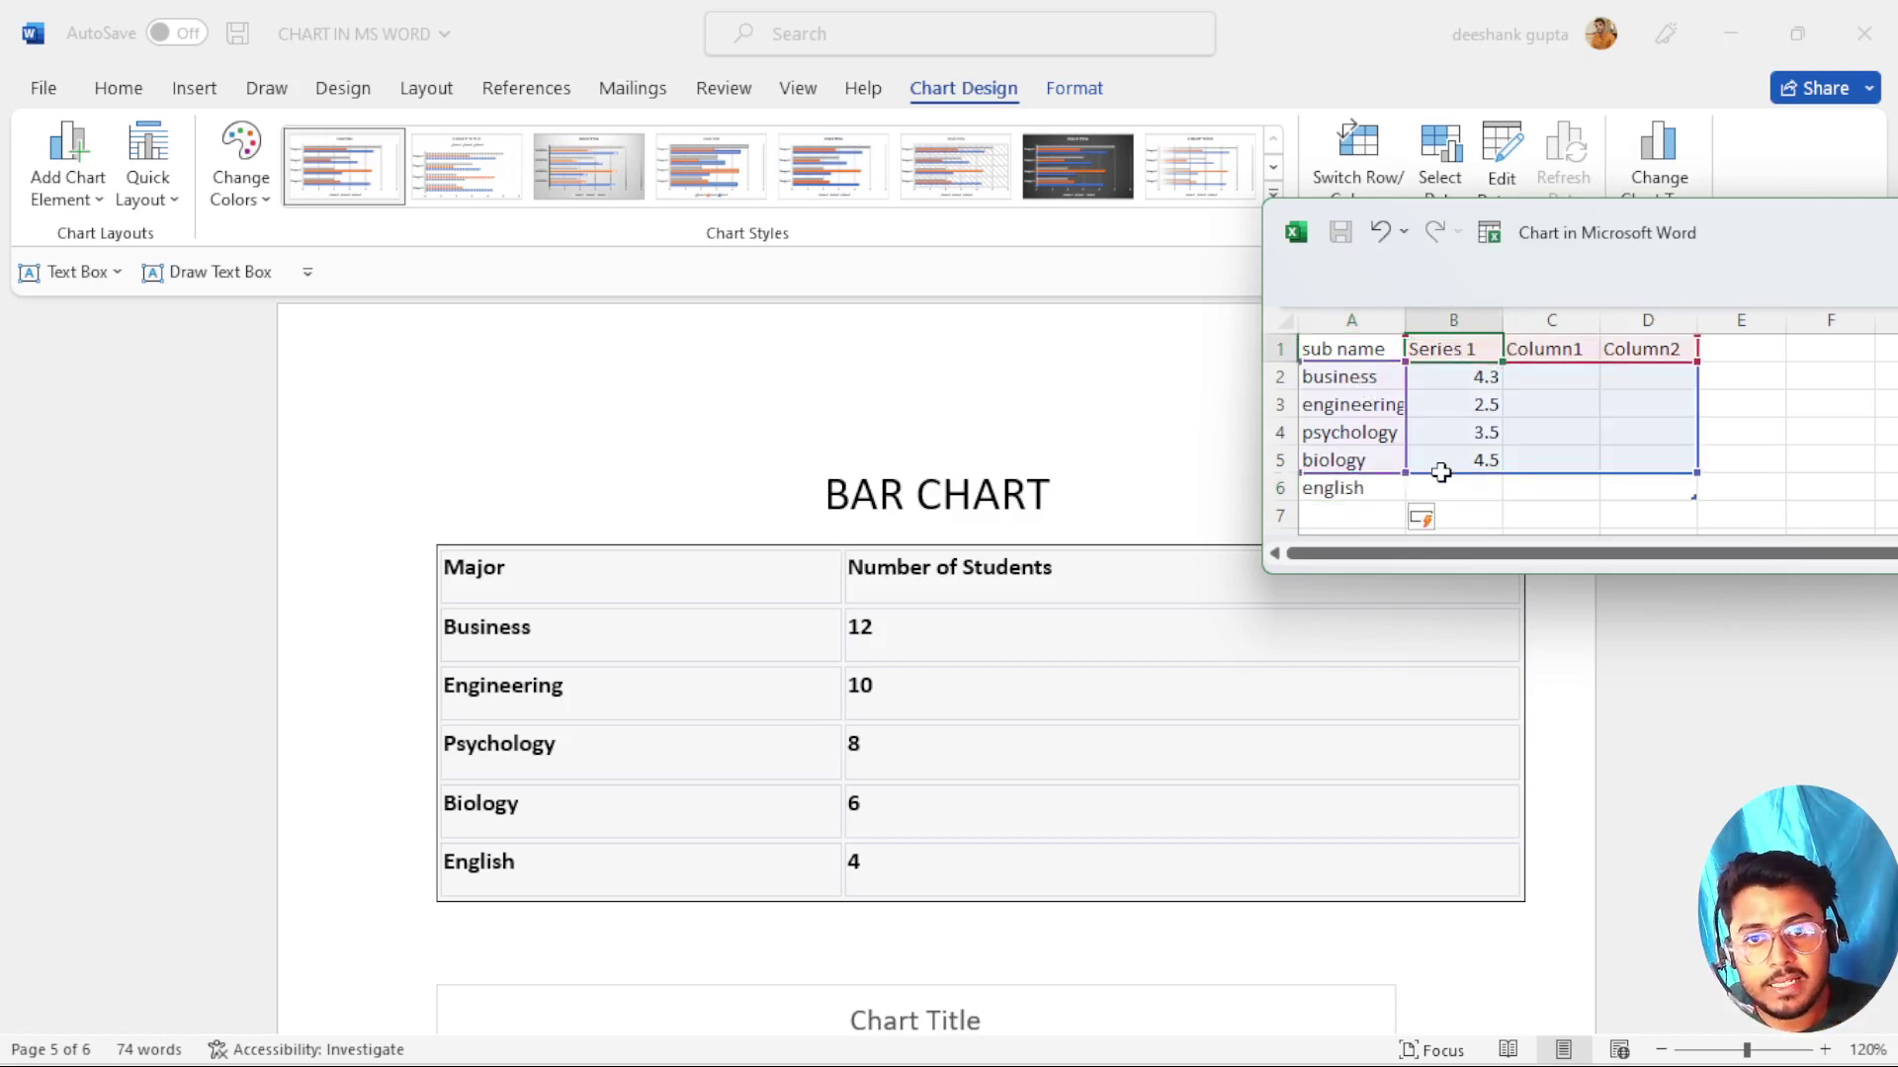
pyautogui.write('no ')
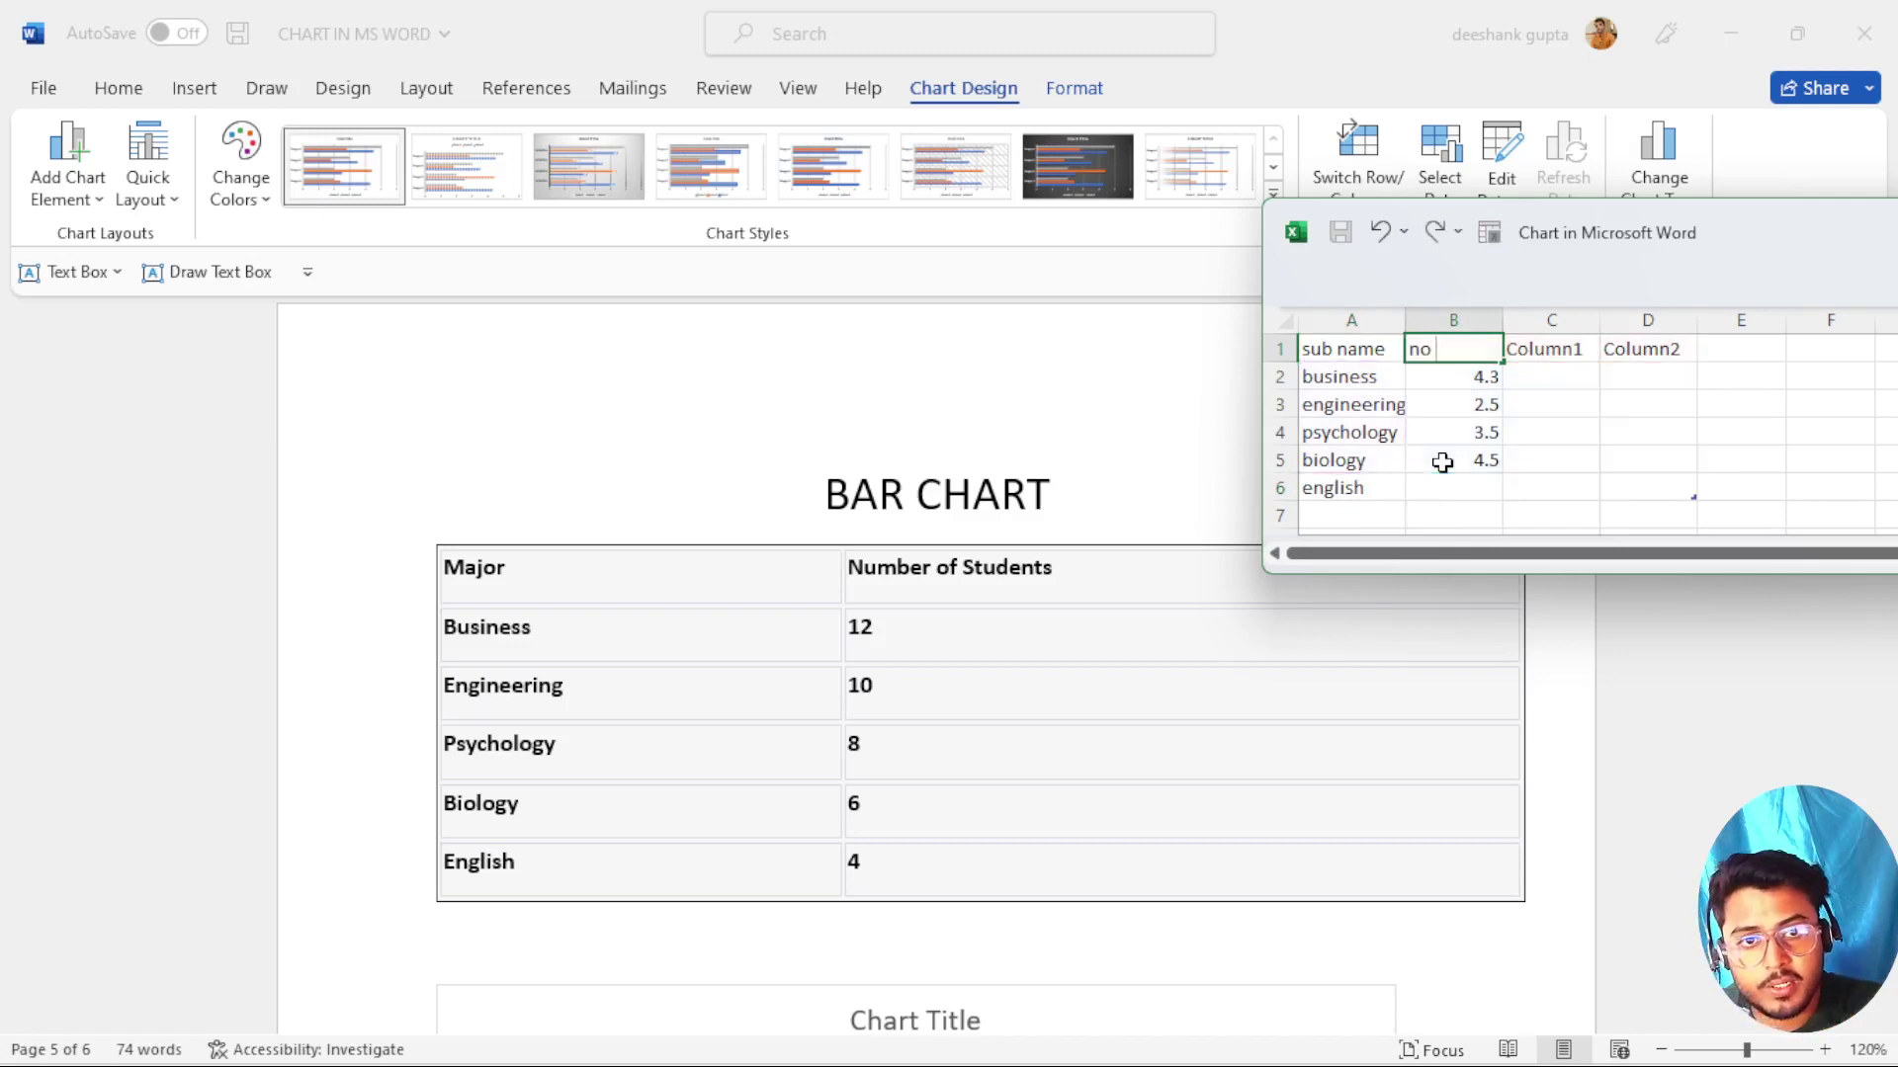
pyautogui.write('of students')
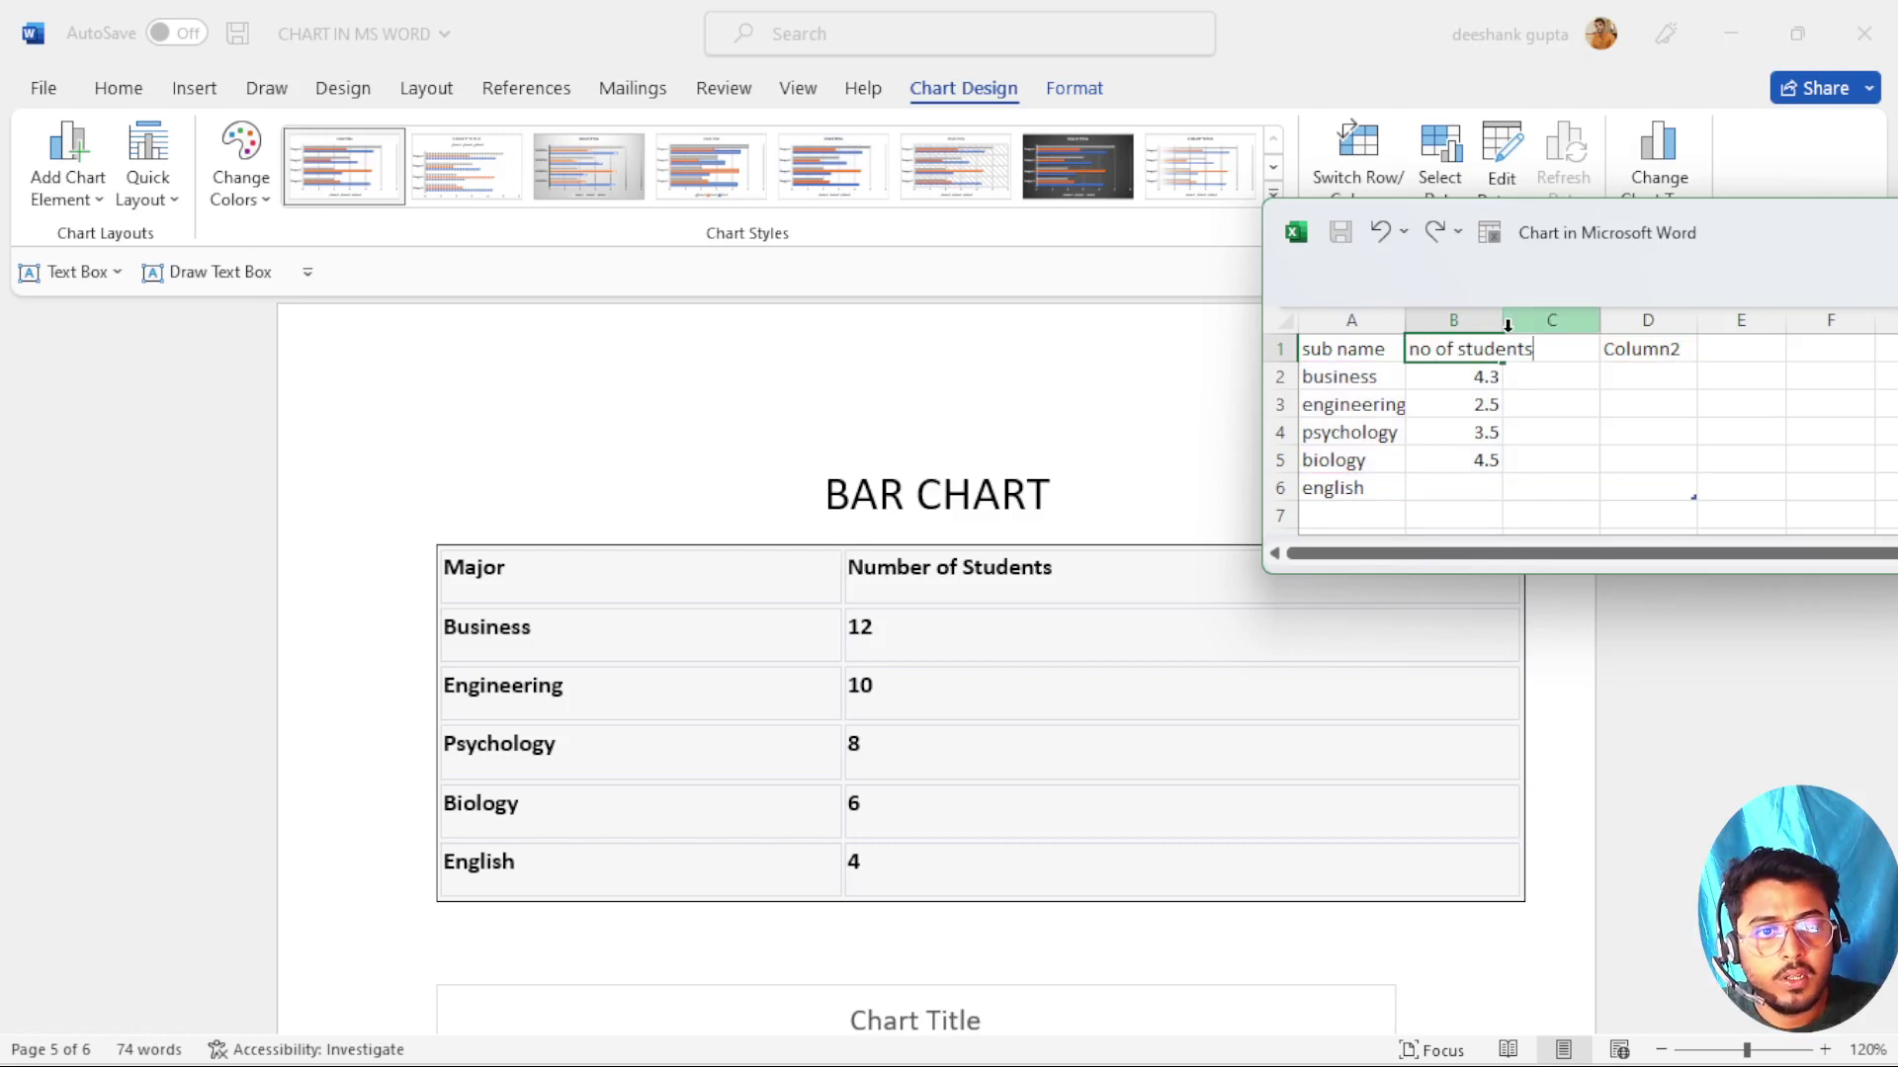
# Enter the student numbers 12, 10, 8, 6 and 4 for business, engineering, psychology, biology and english.
pyautogui.click(1473, 377)
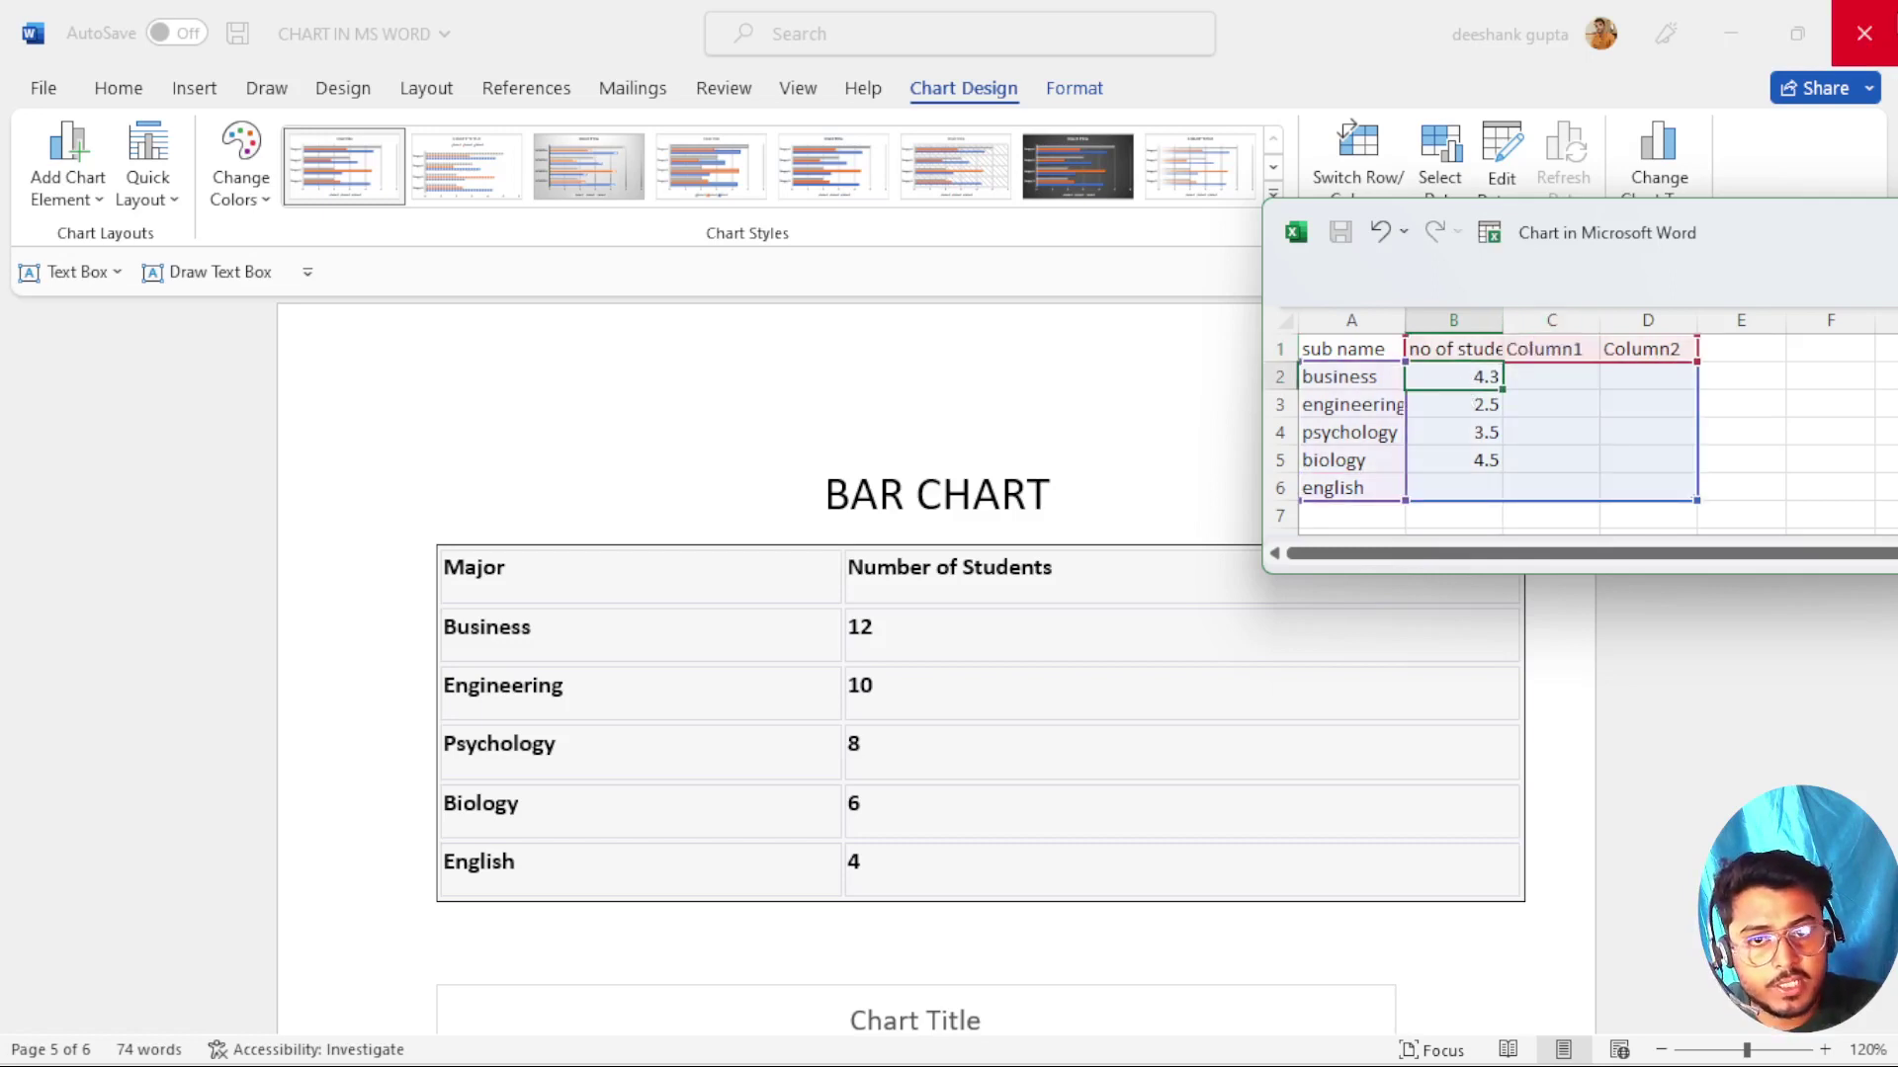
pyautogui.write('12')
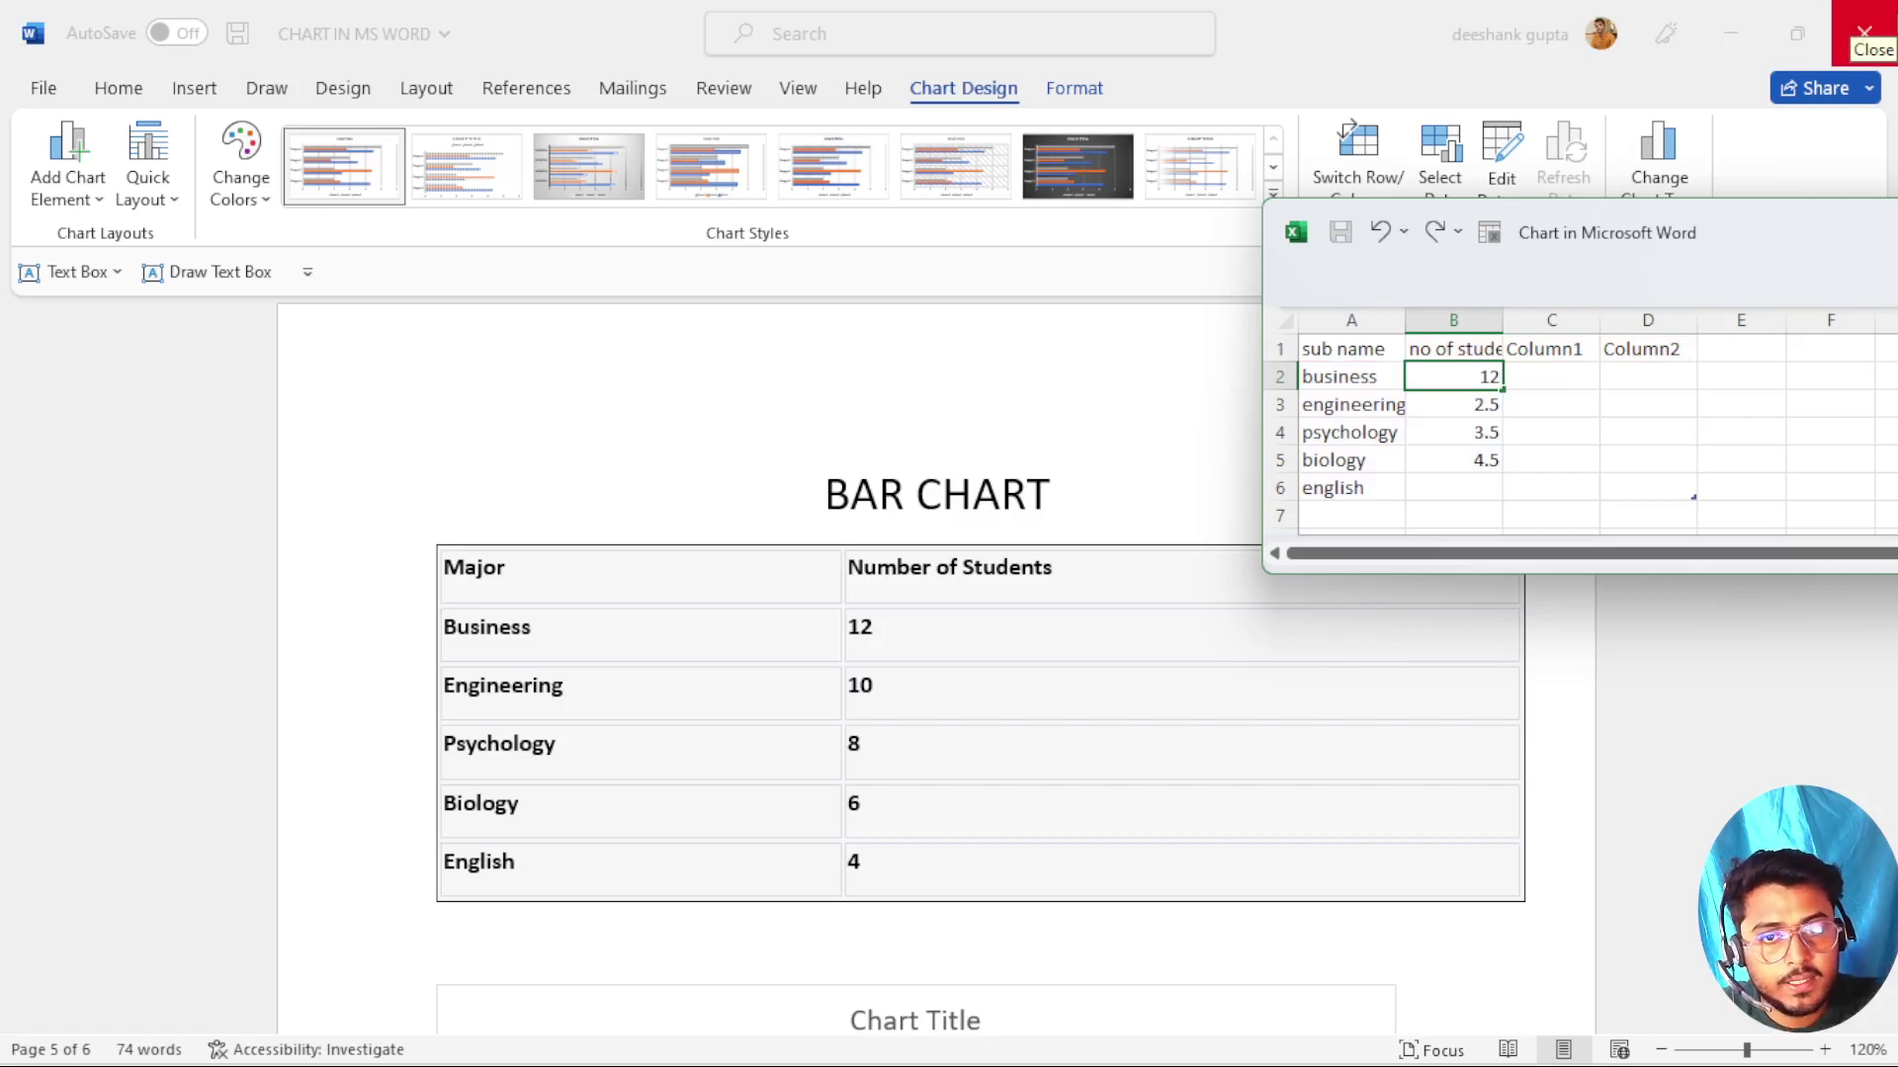
pyautogui.press('Return')
pyautogui.write('10')
pyautogui.press('Return')
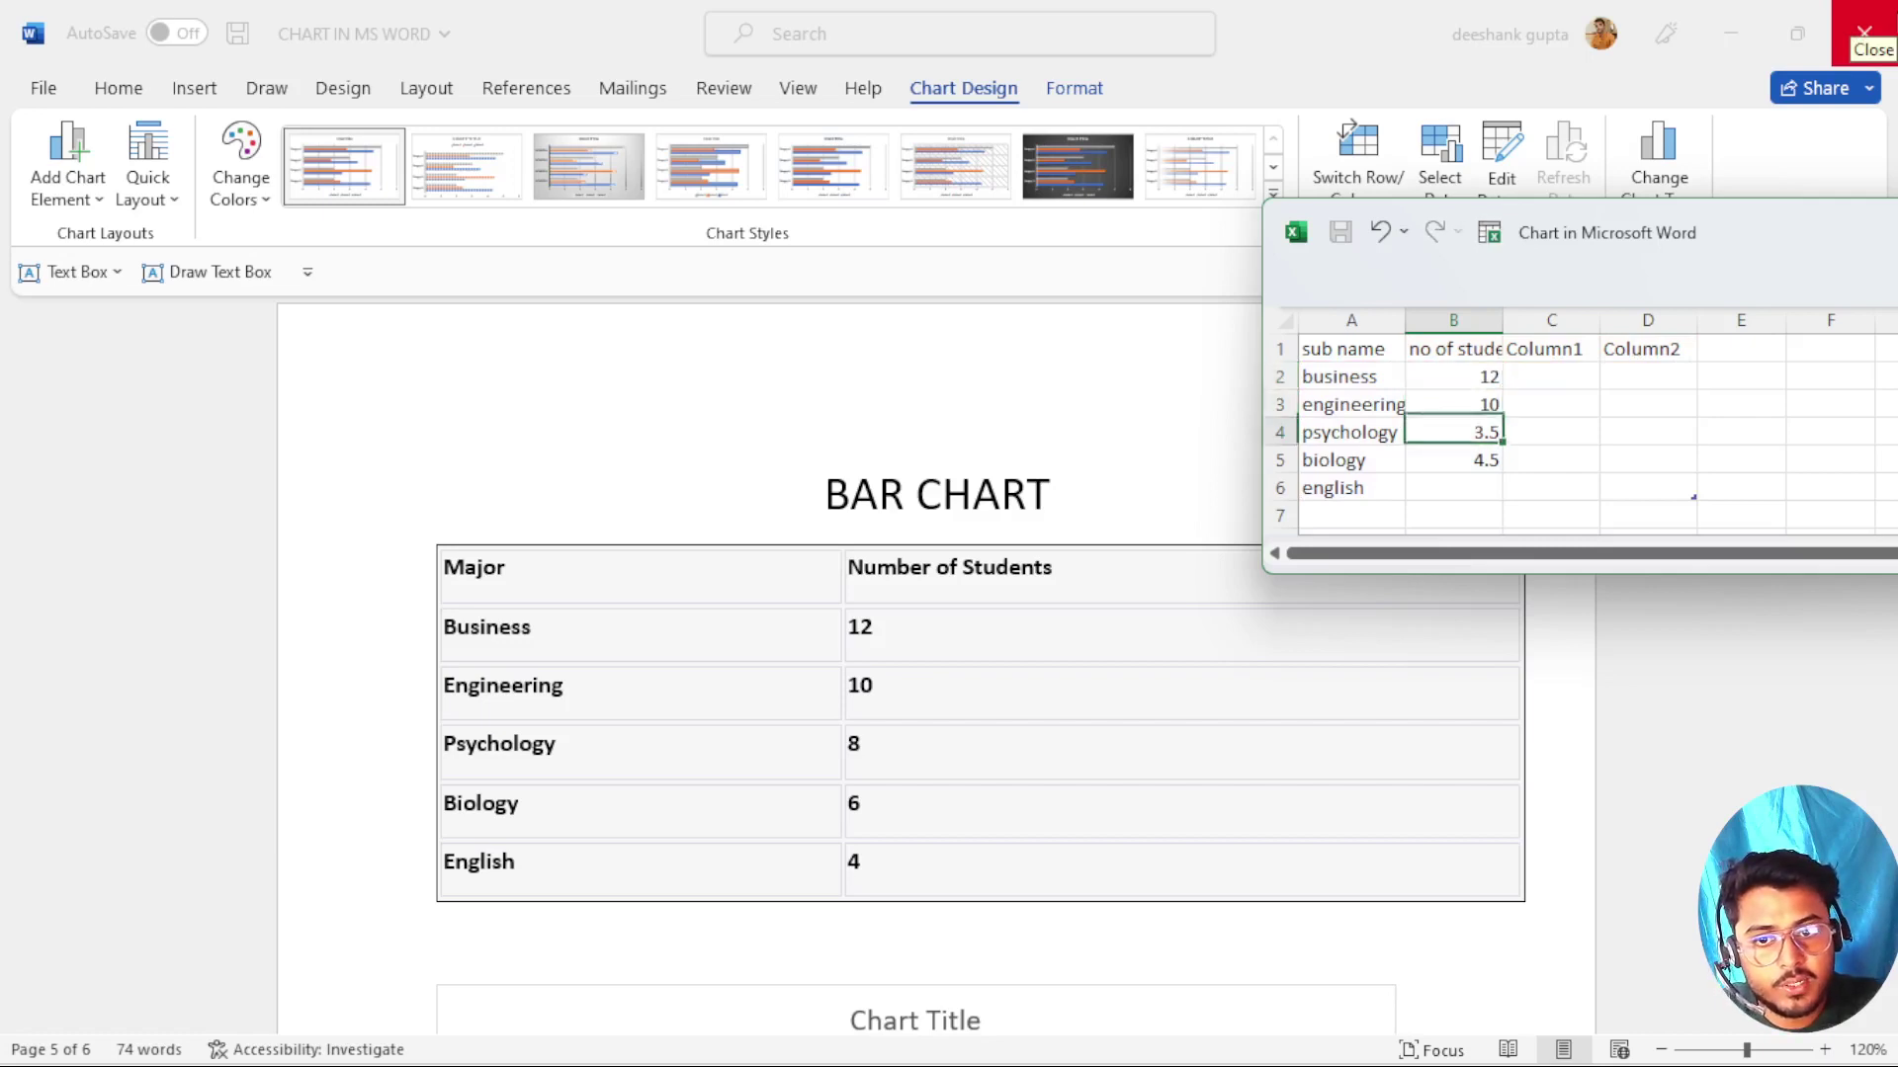
pyautogui.write('8')
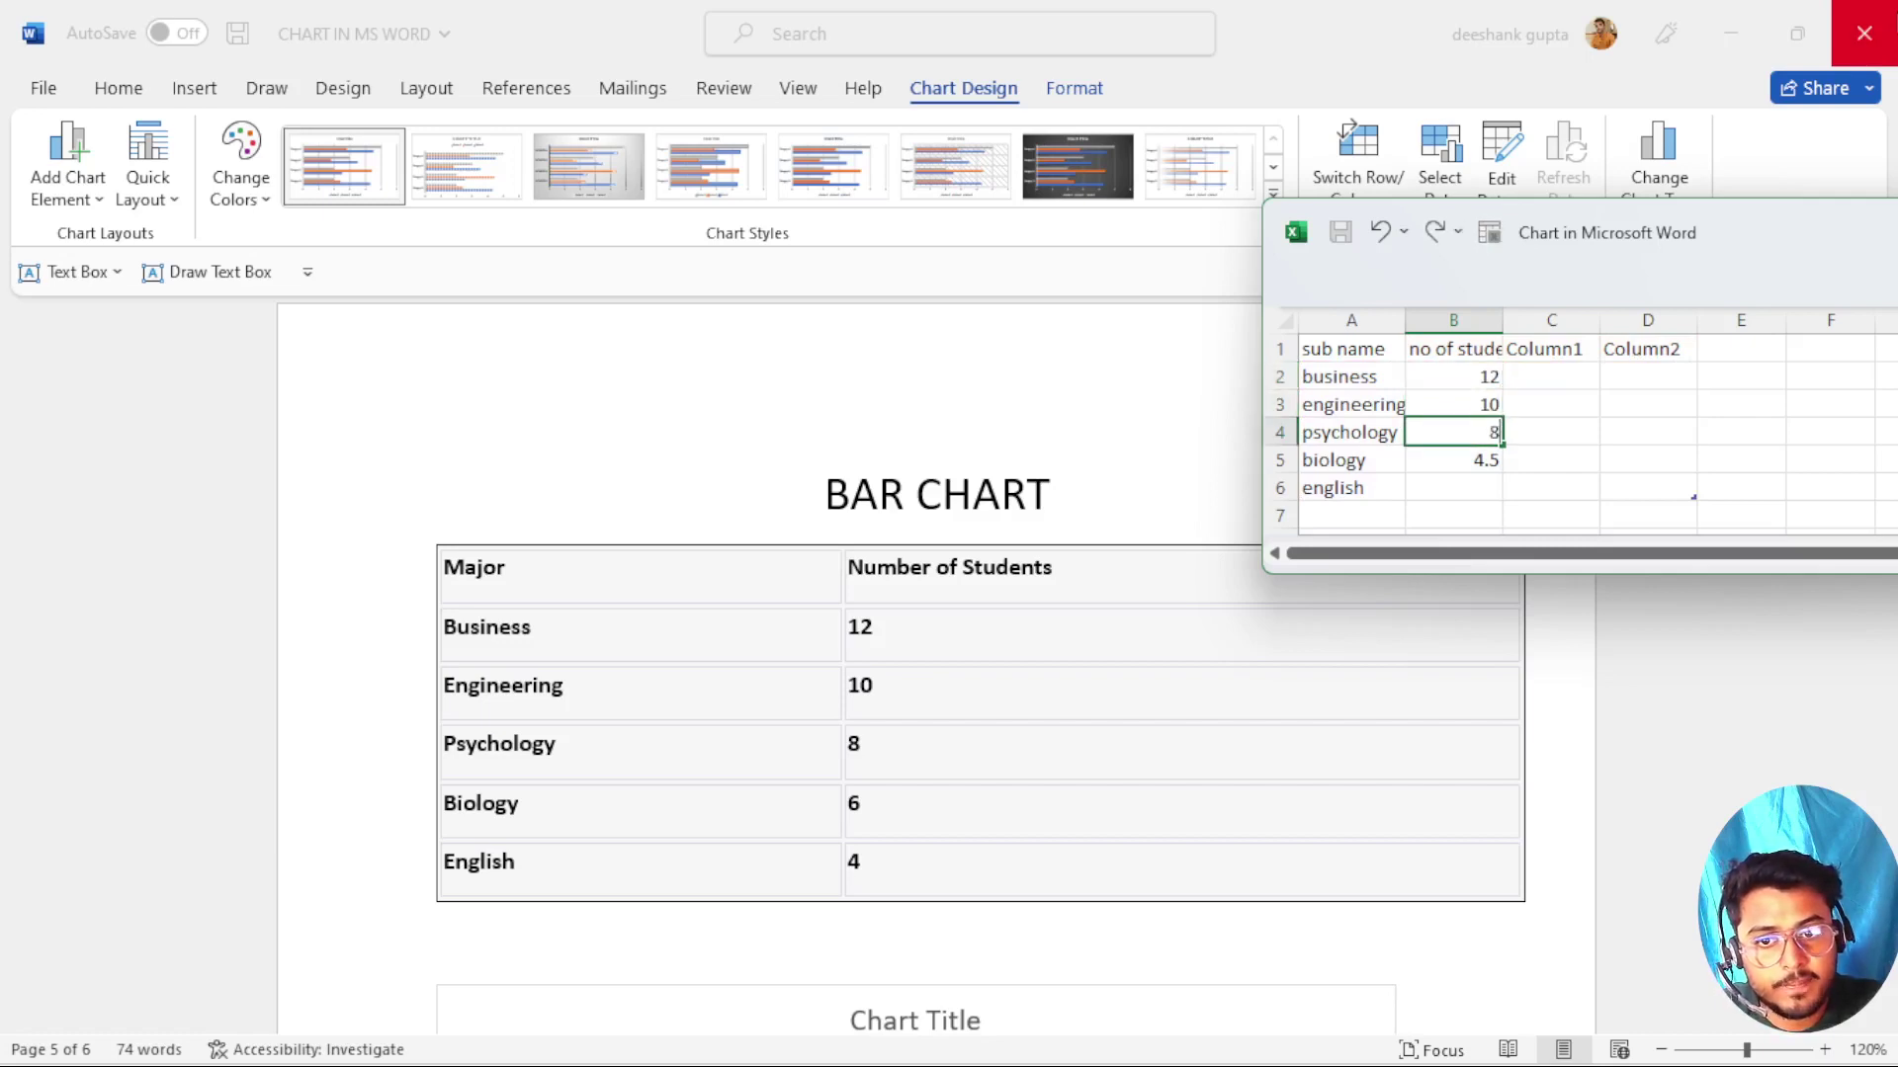
pyautogui.press('Return')
pyautogui.write('6')
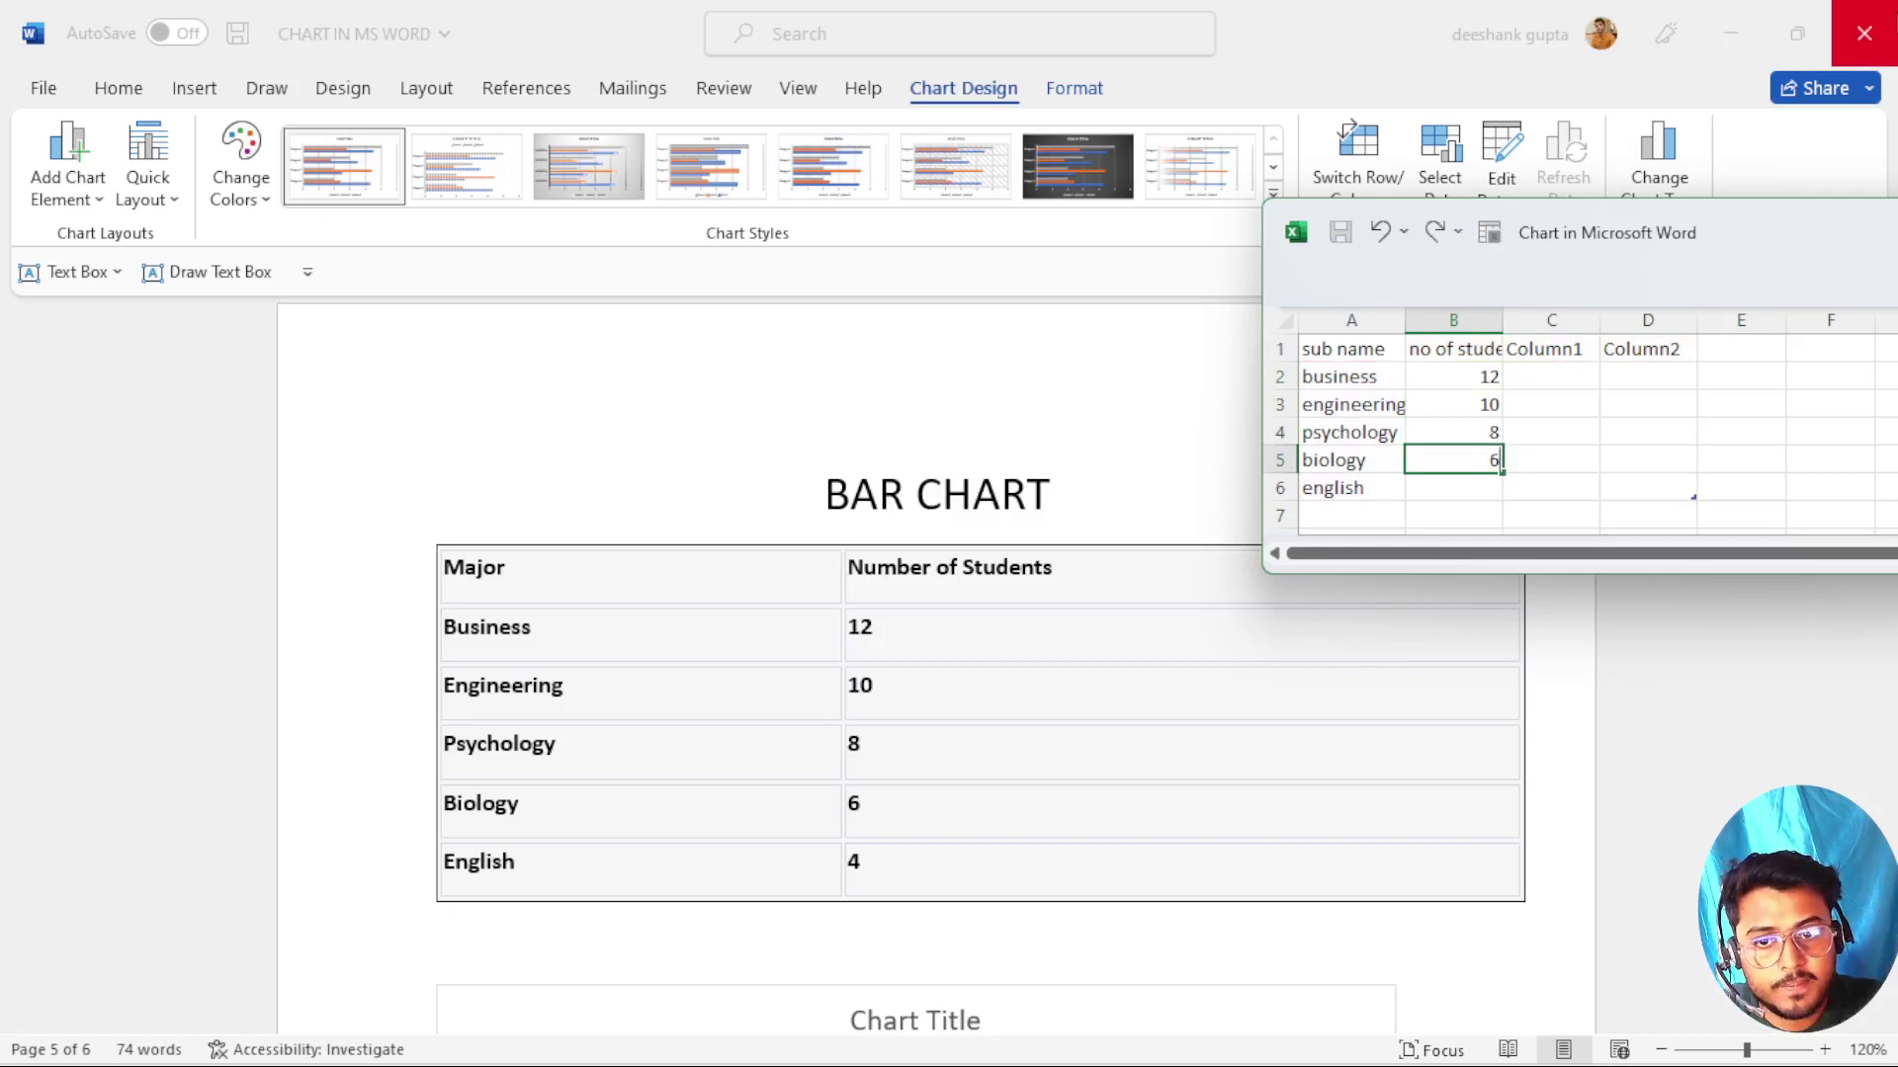
pyautogui.press('Return')
pyautogui.write('4')
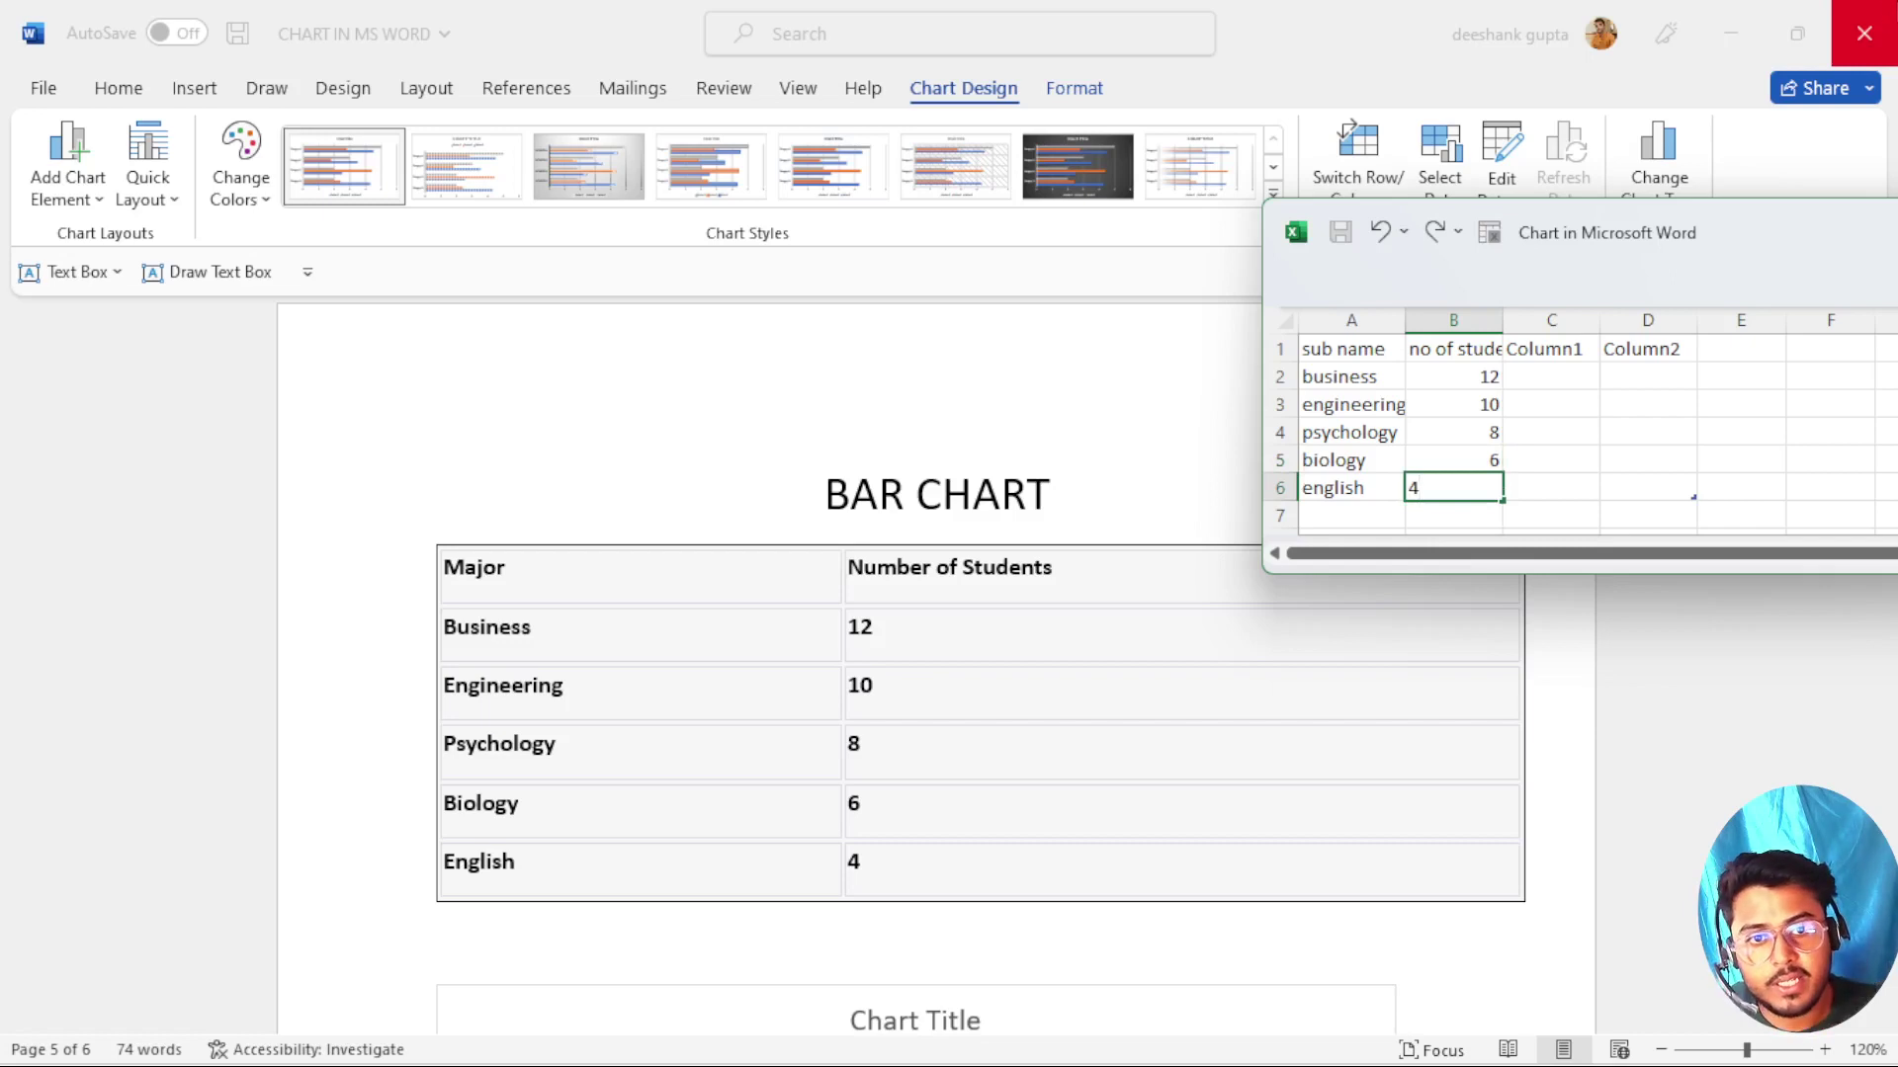
pyautogui.click(1631, 463)
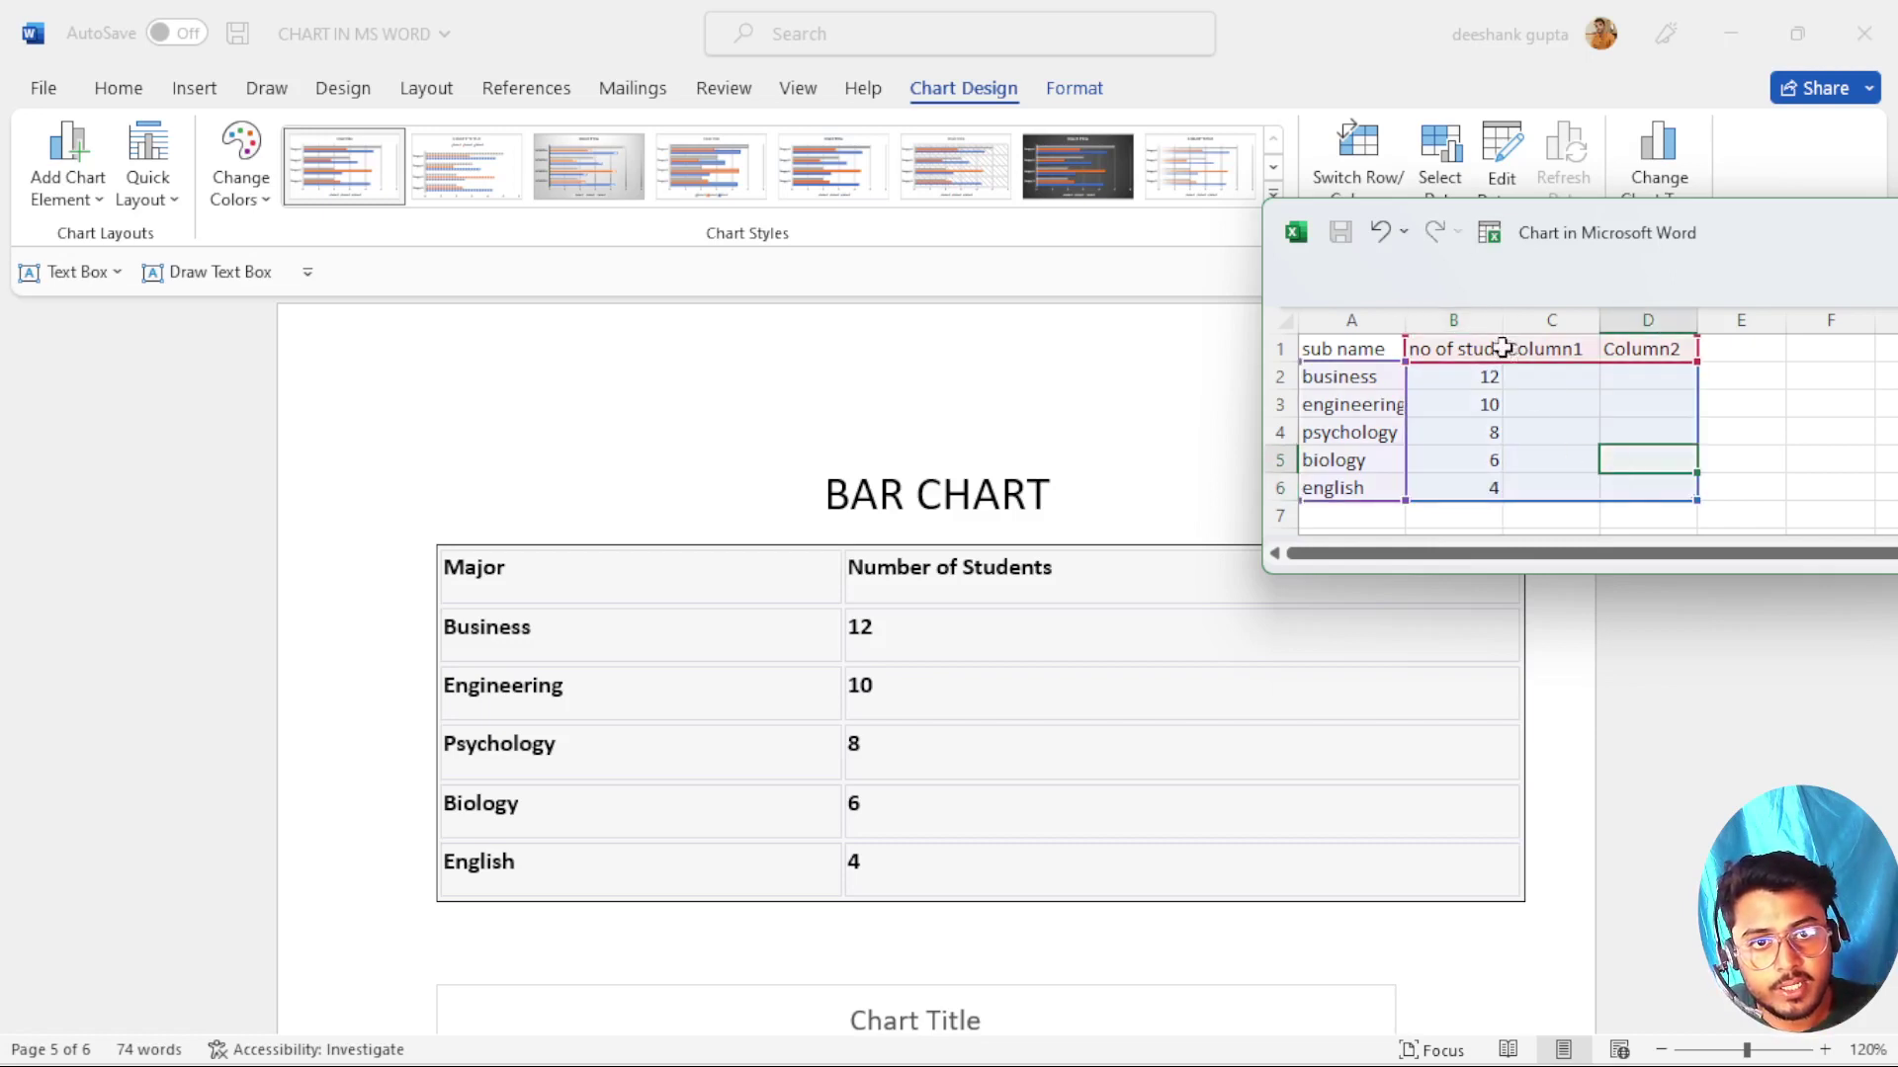
# Widen the no of students column to fit its heading and close the chart's data sheet.
pyautogui.moveTo(1501, 324); pyautogui.dragTo(1565, 321)
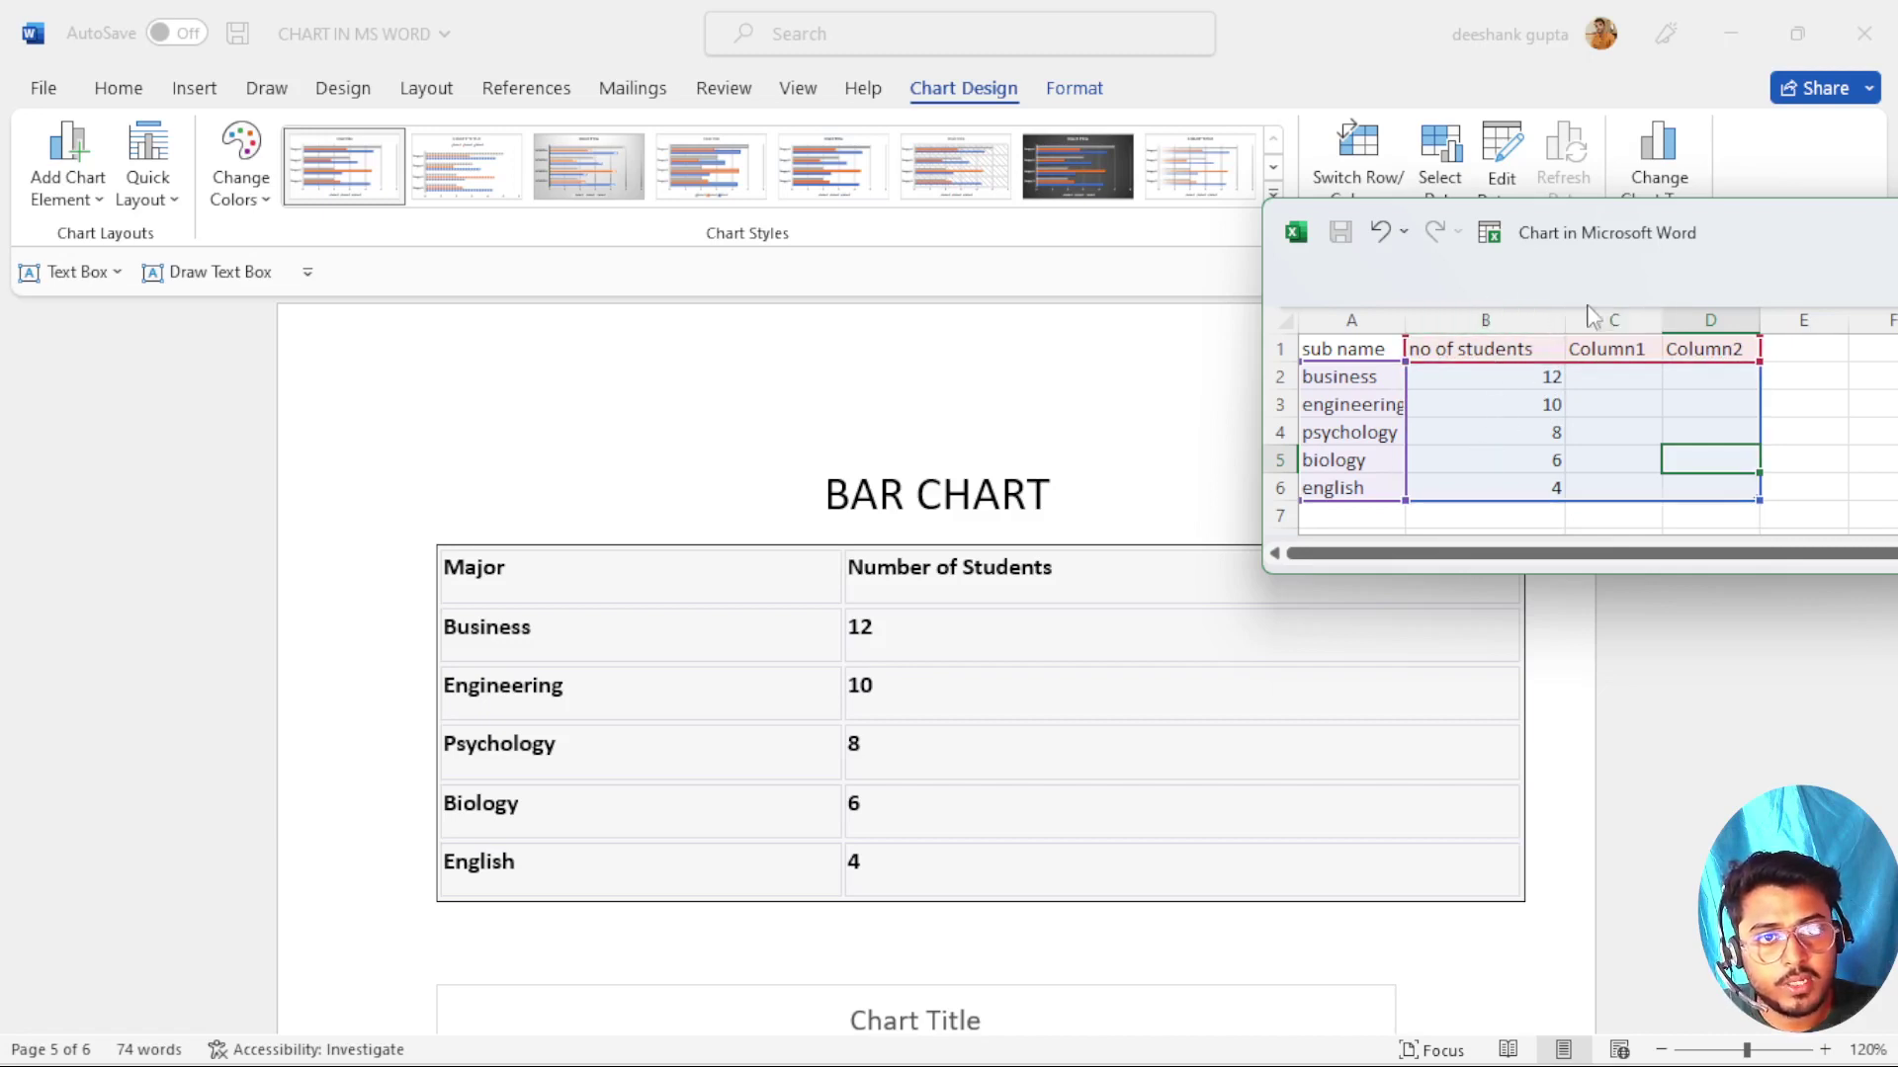
pyautogui.moveTo(1810, 232); pyautogui.dragTo(715, 88)
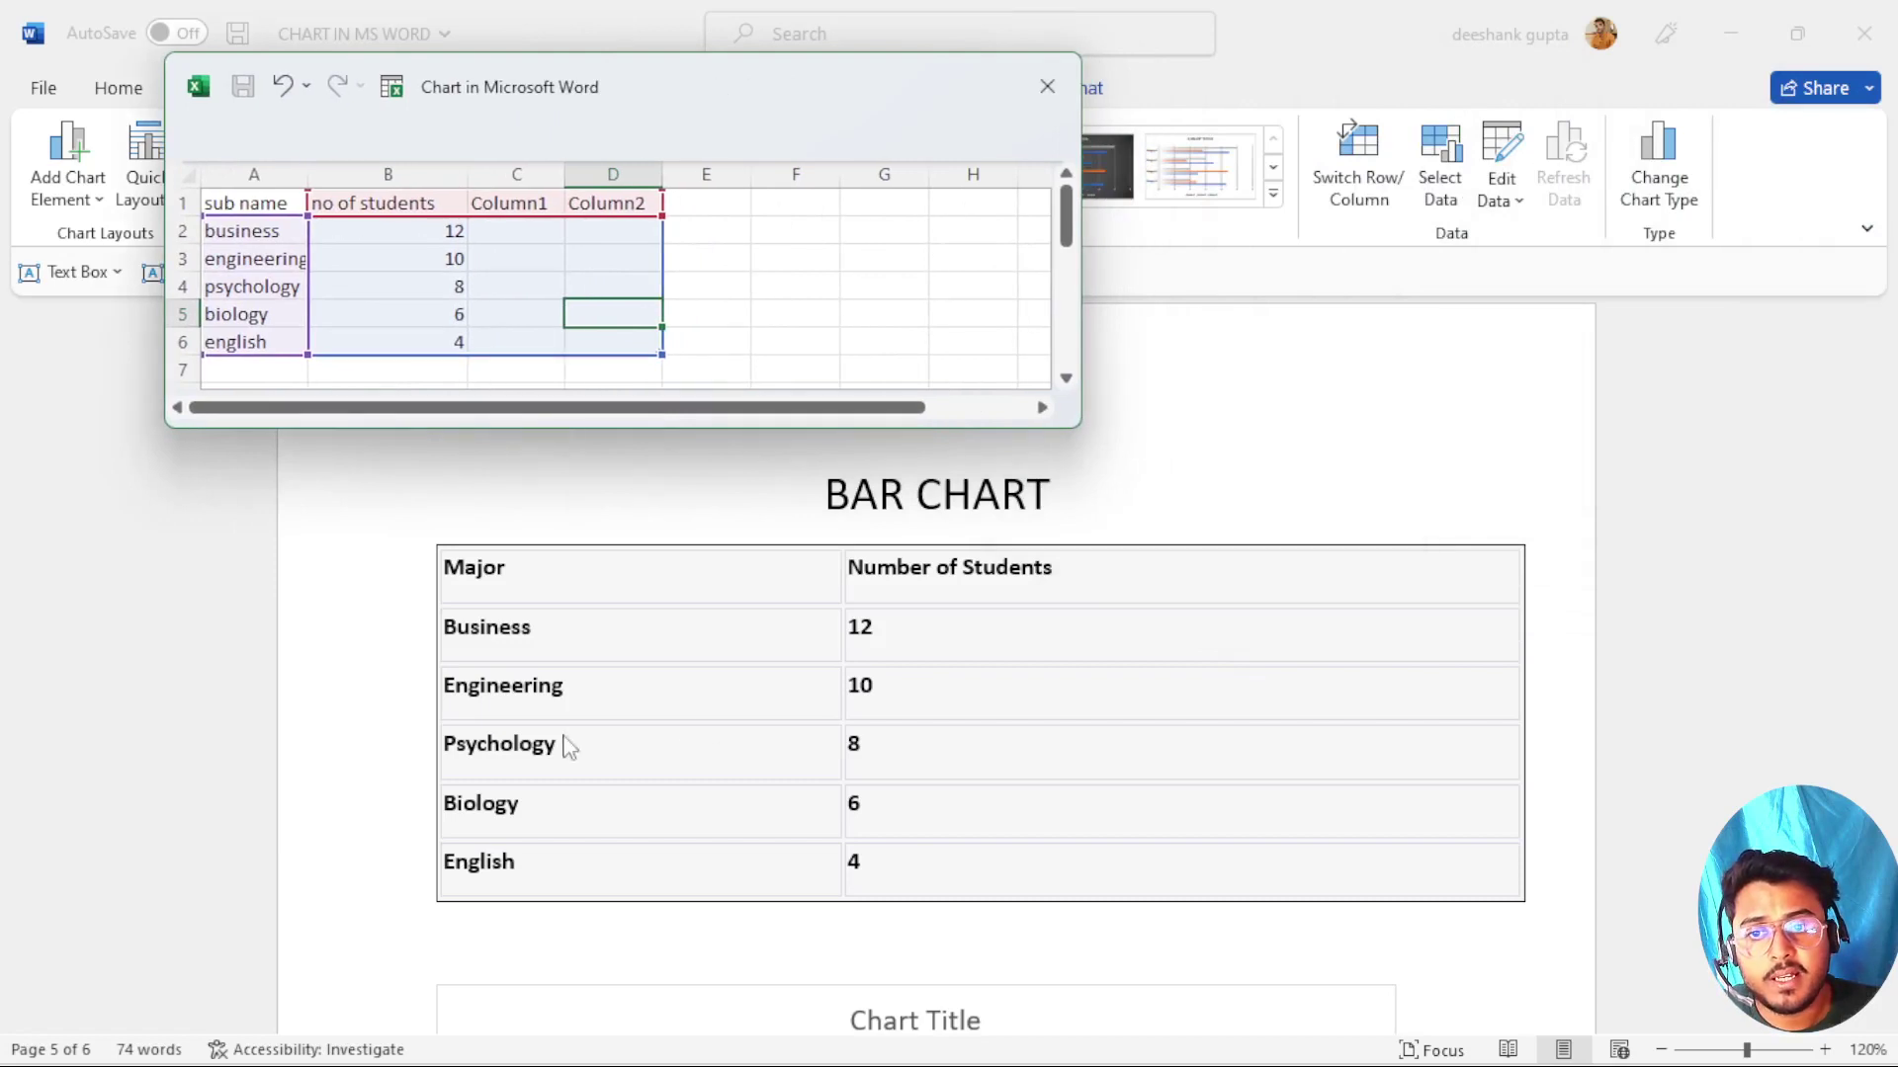
pyautogui.scroll(-3, 613, 944)
pyautogui.scroll(-6, 613, 944)
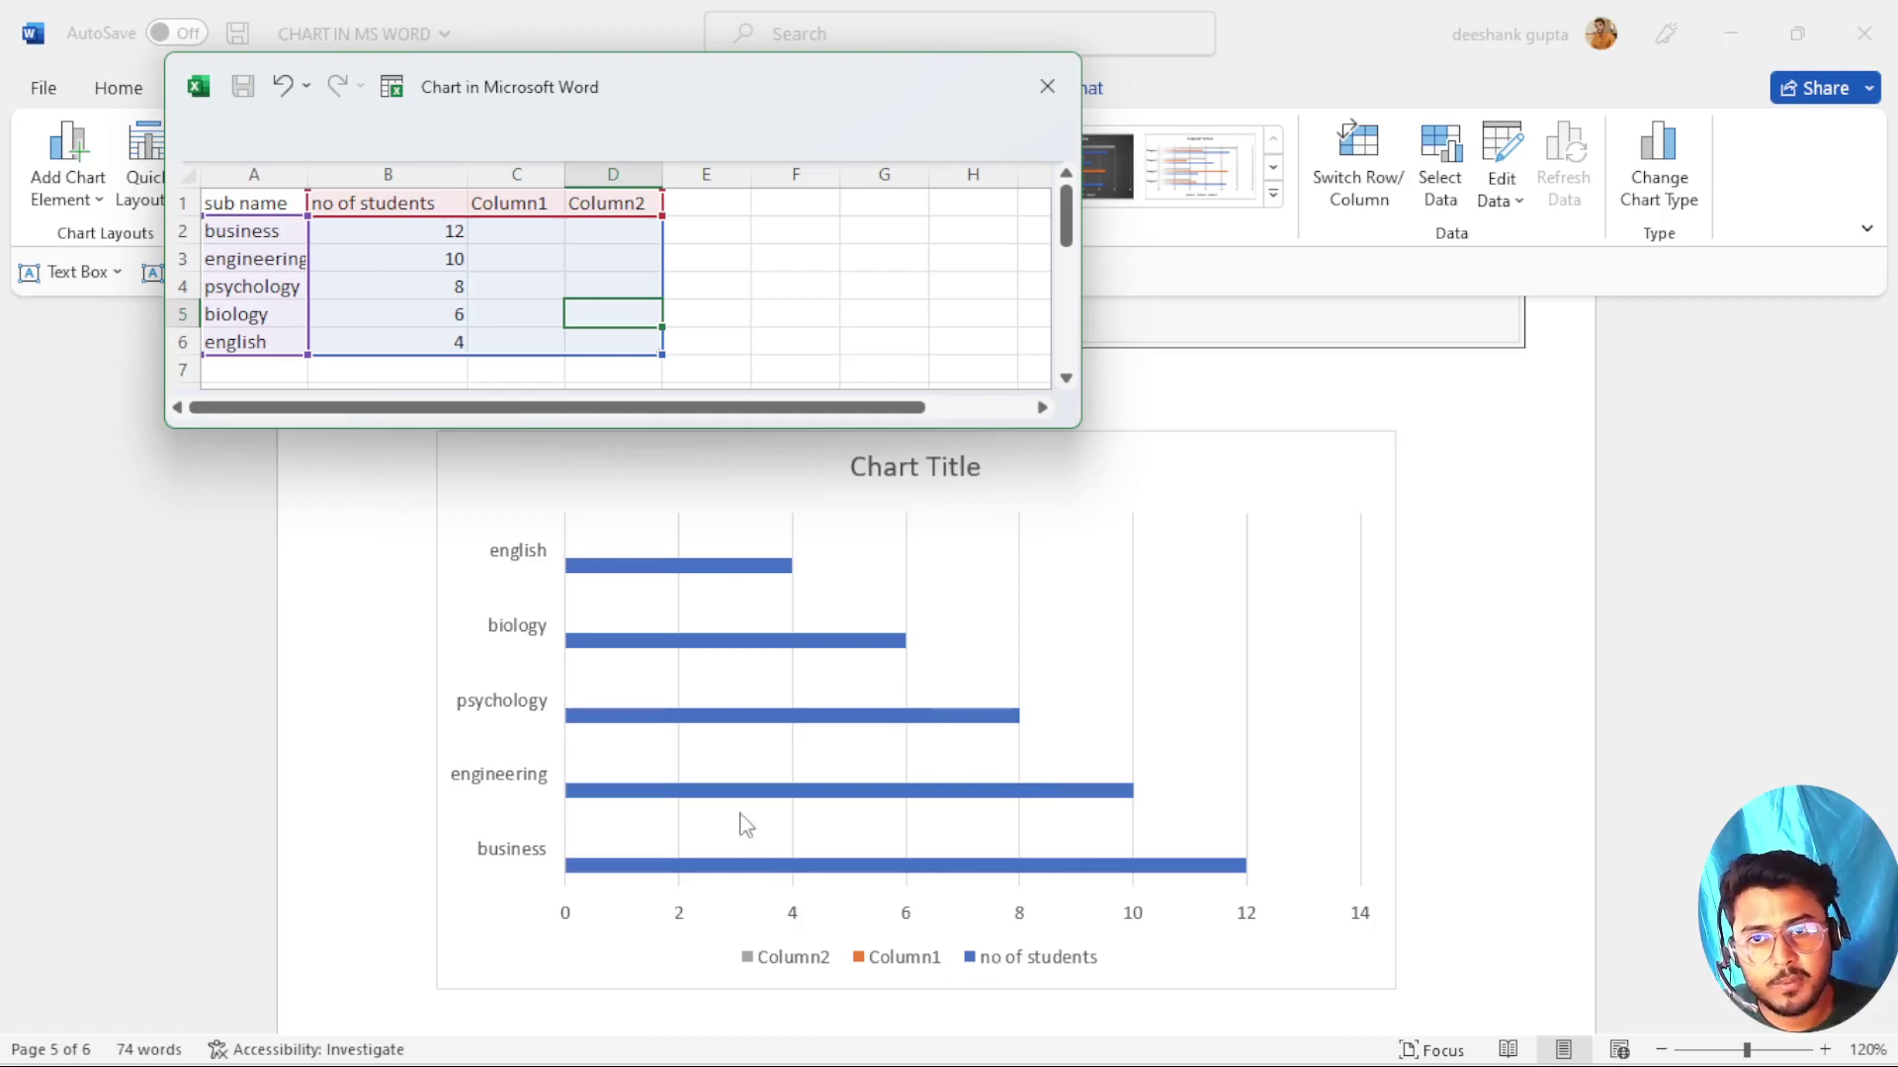
pyautogui.click(1047, 86)
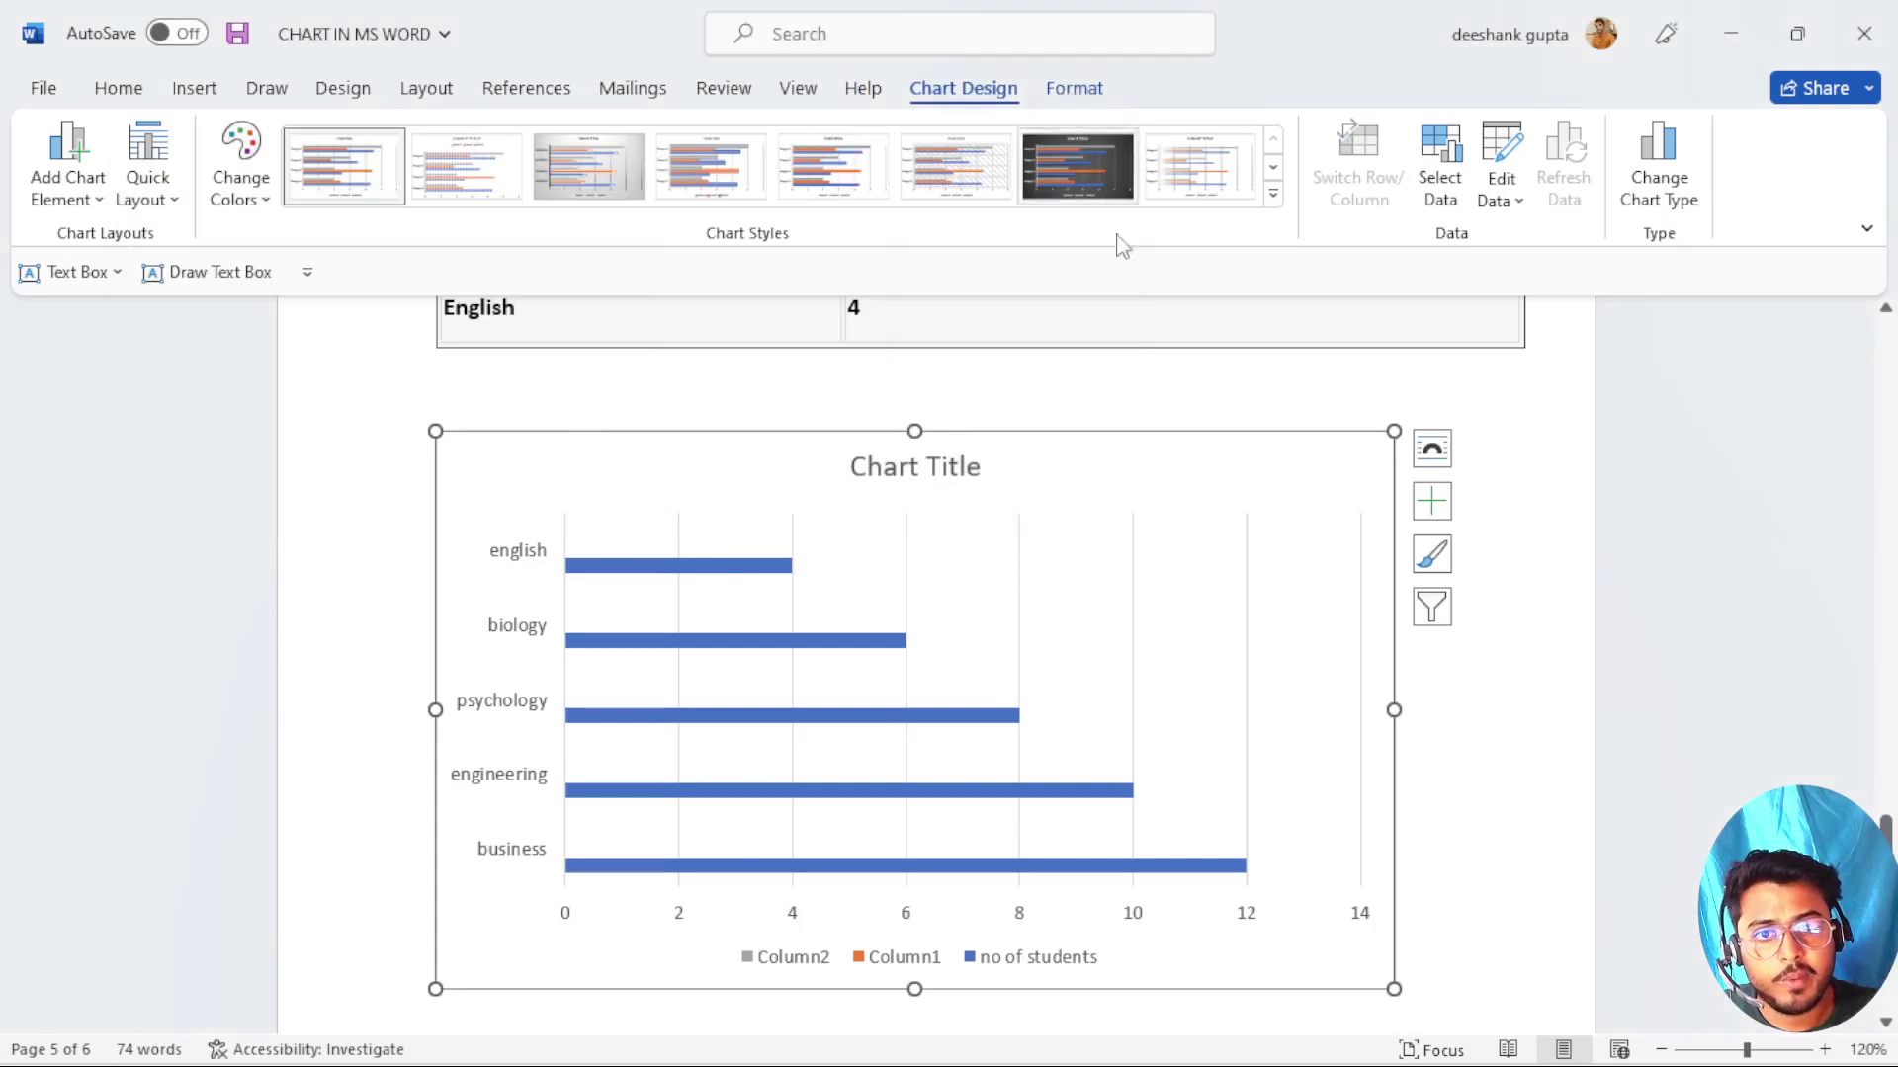
# Change the bar chart's type to Stacked Bar.
pyautogui.scroll(2, 847, 771)
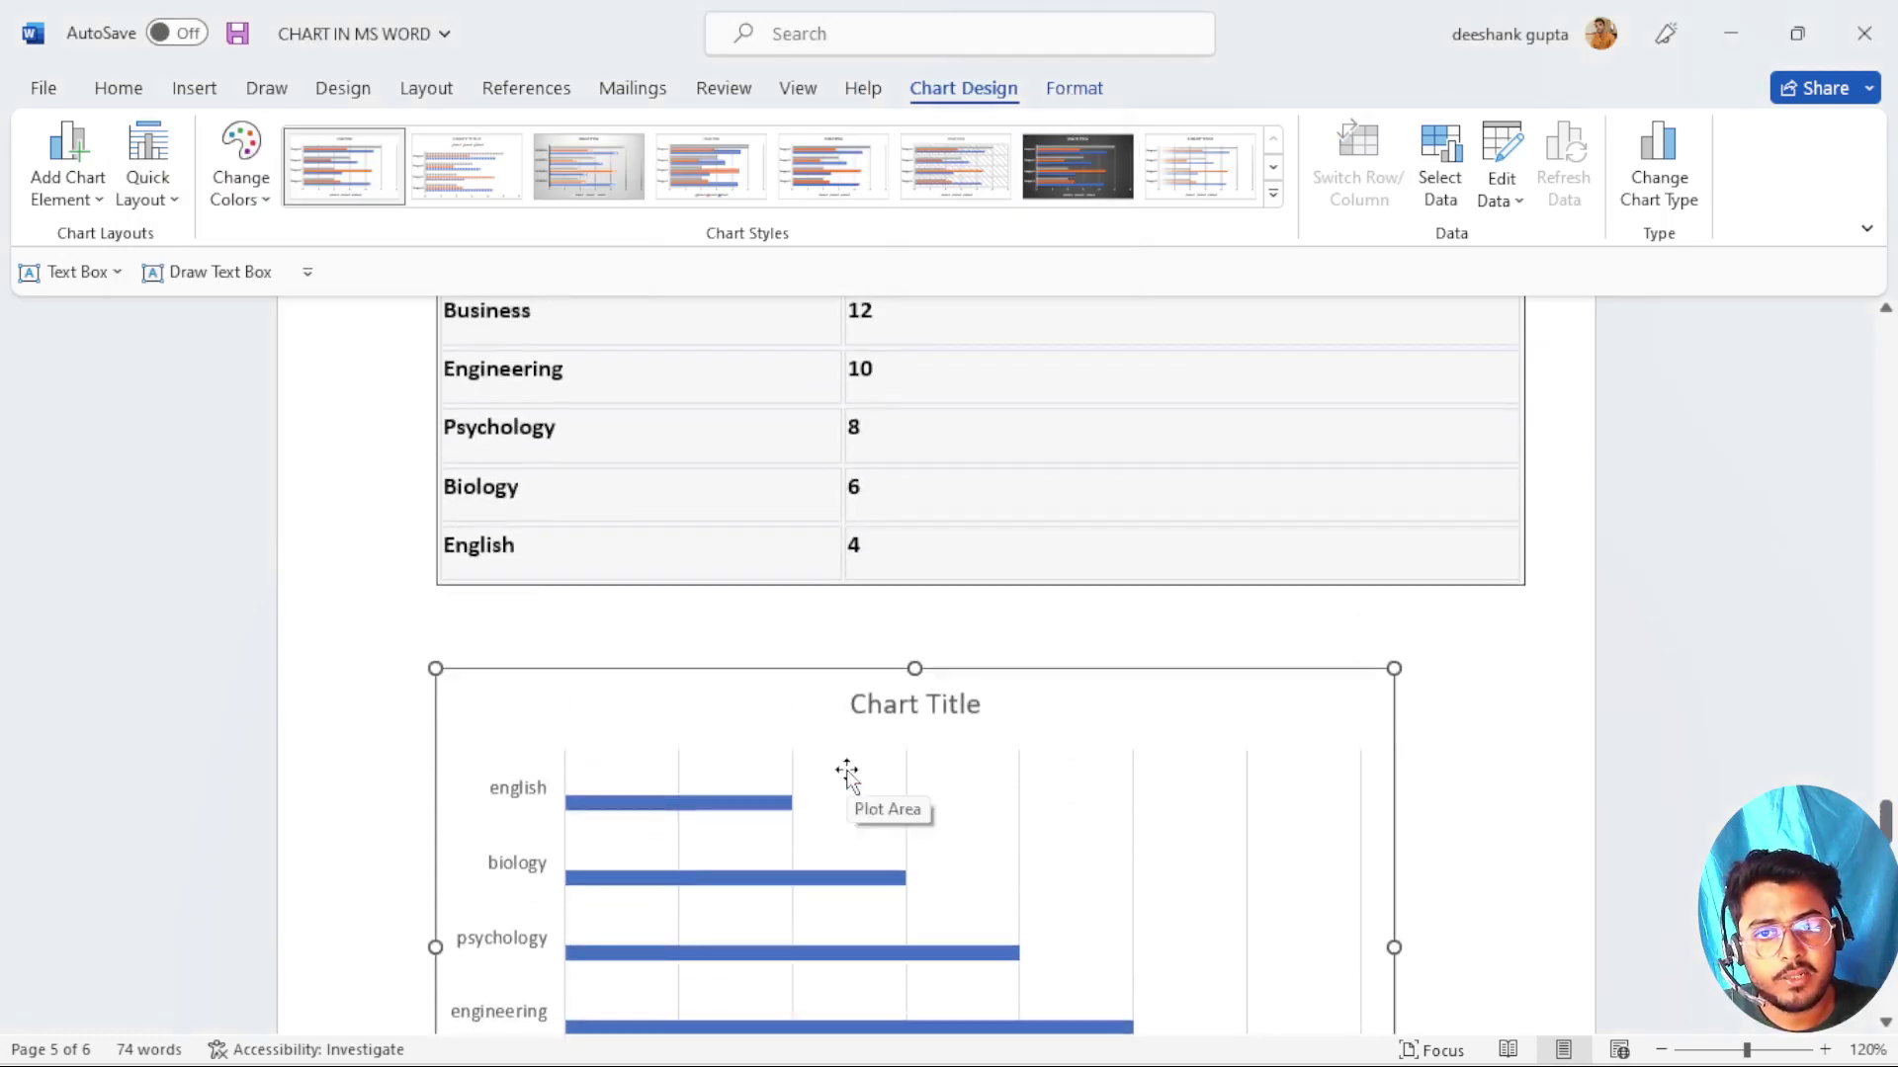
pyautogui.scroll(-2, 847, 770)
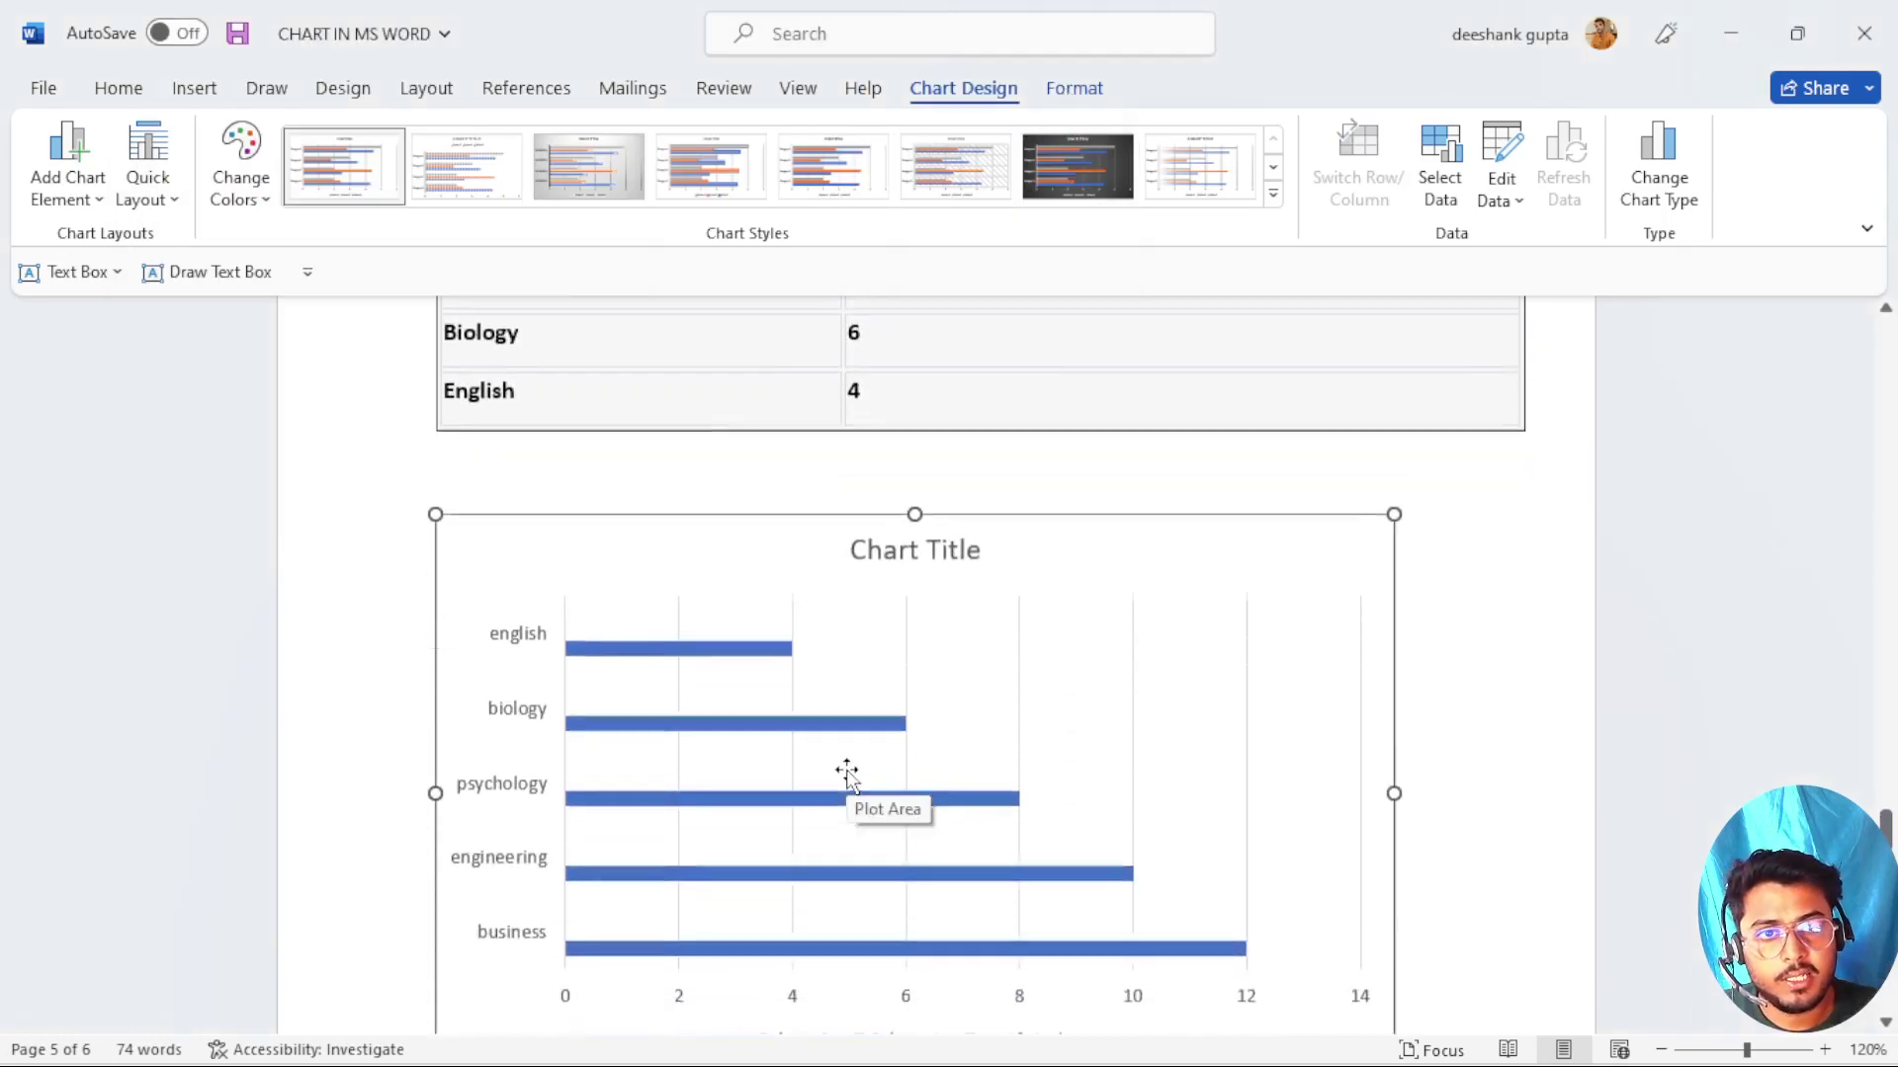
pyautogui.click(1670, 186)
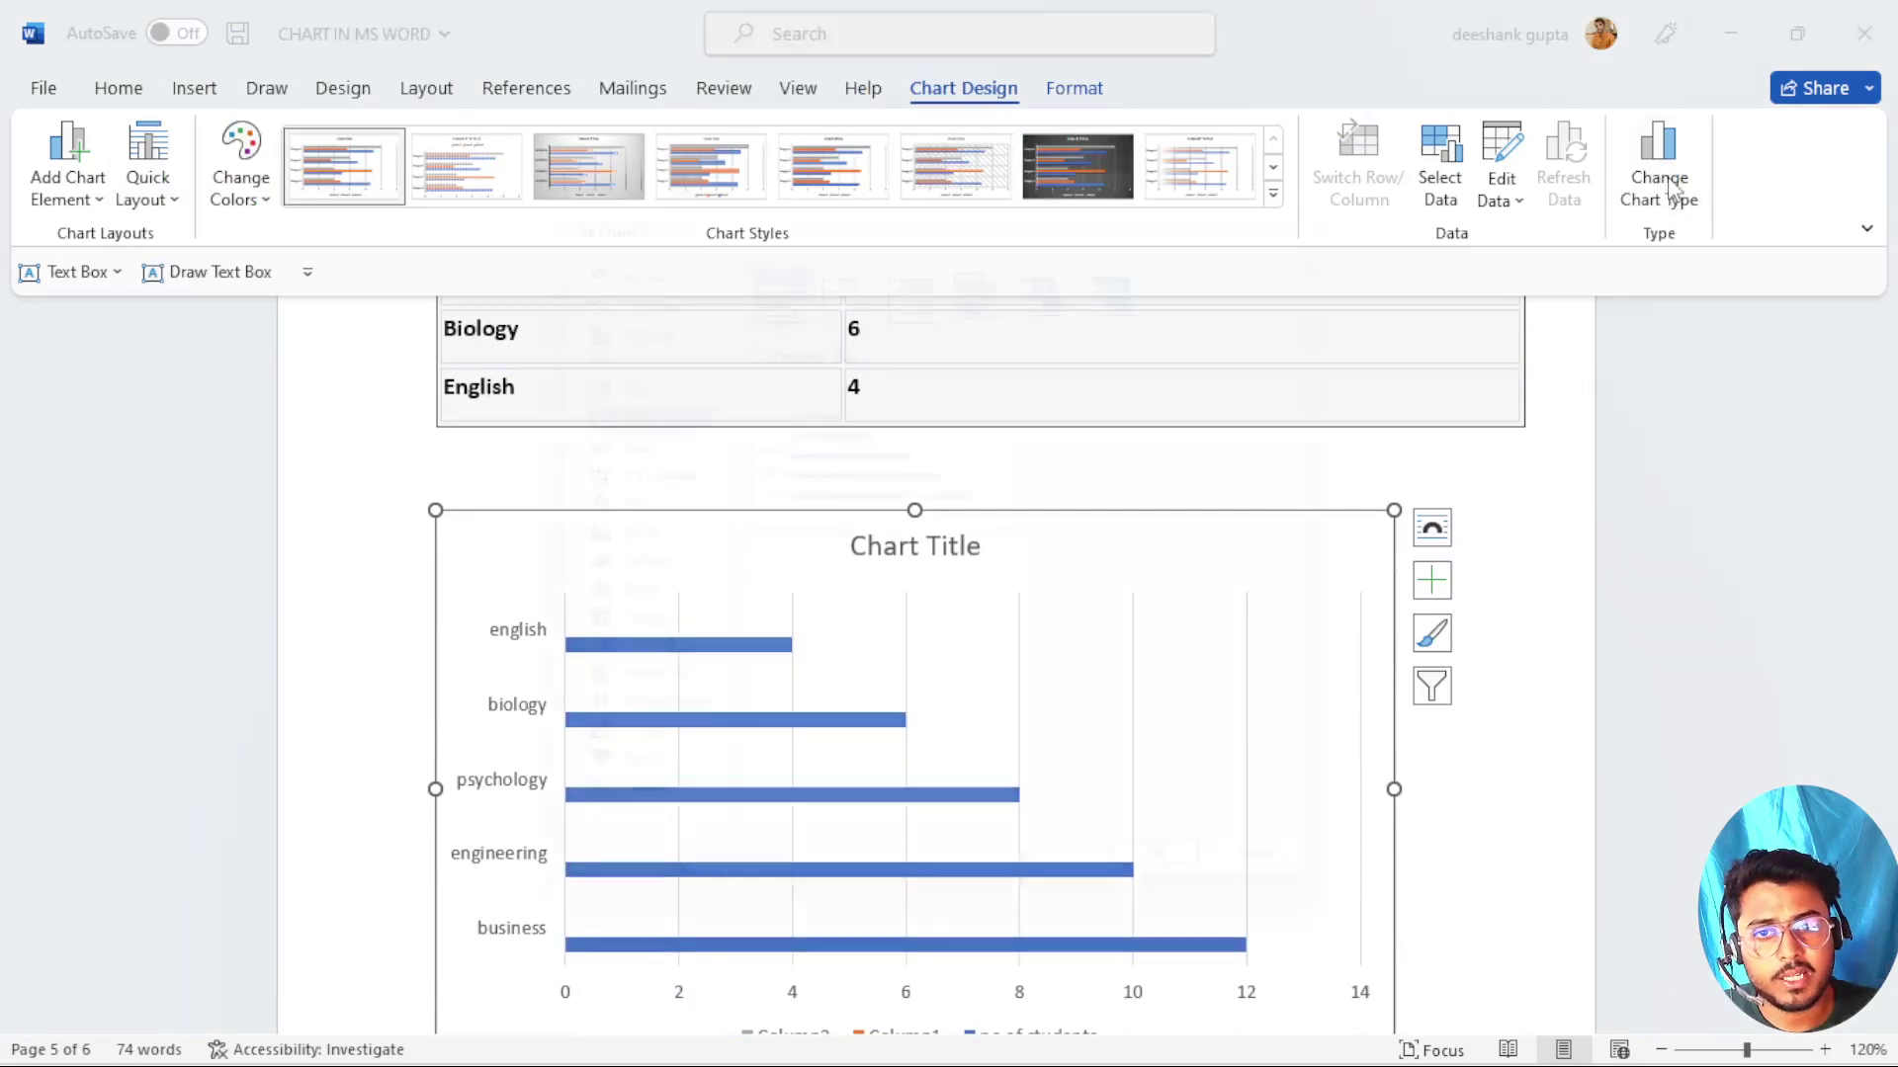
pyautogui.click(855, 269)
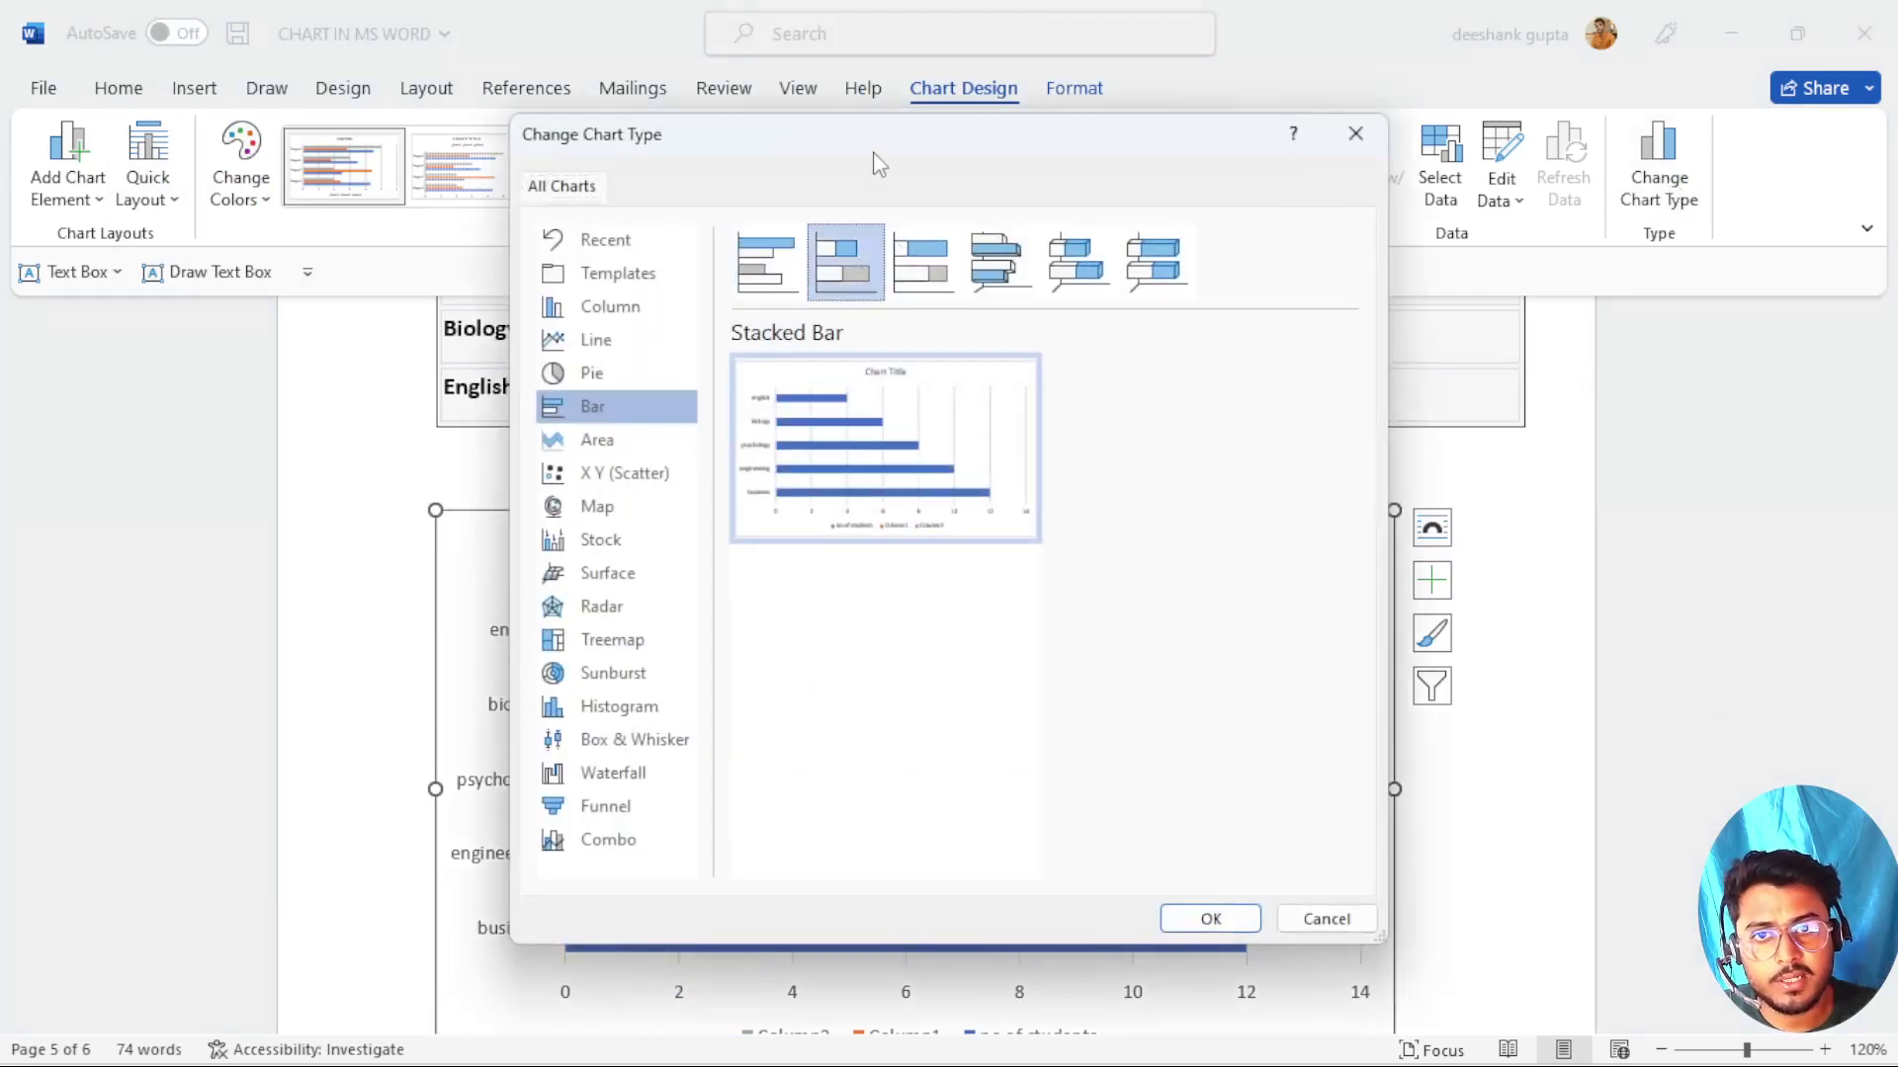
pyautogui.moveTo(877, 161); pyautogui.dragTo(1489, 80)
pyautogui.click(1836, 837)
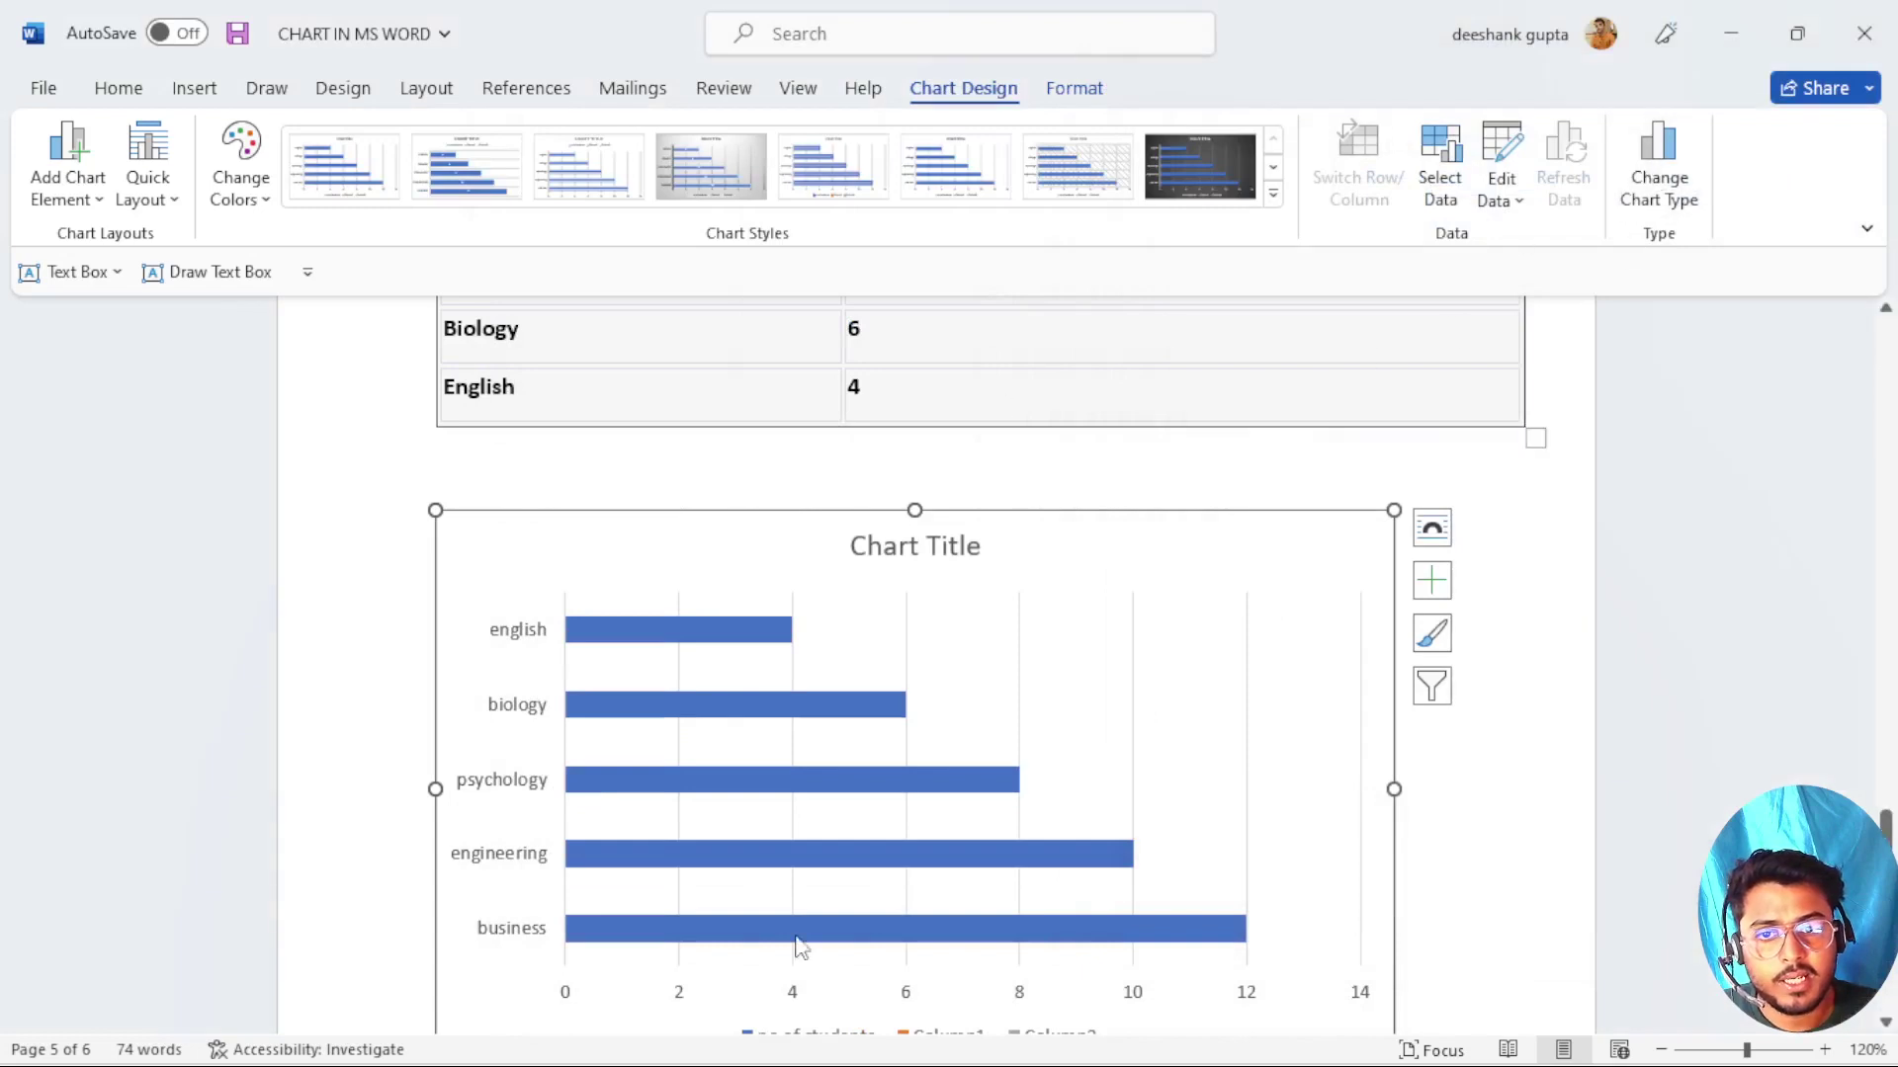
# Change the bar chart's type to 3-D Clustered Bar.
pyautogui.click(1661, 203)
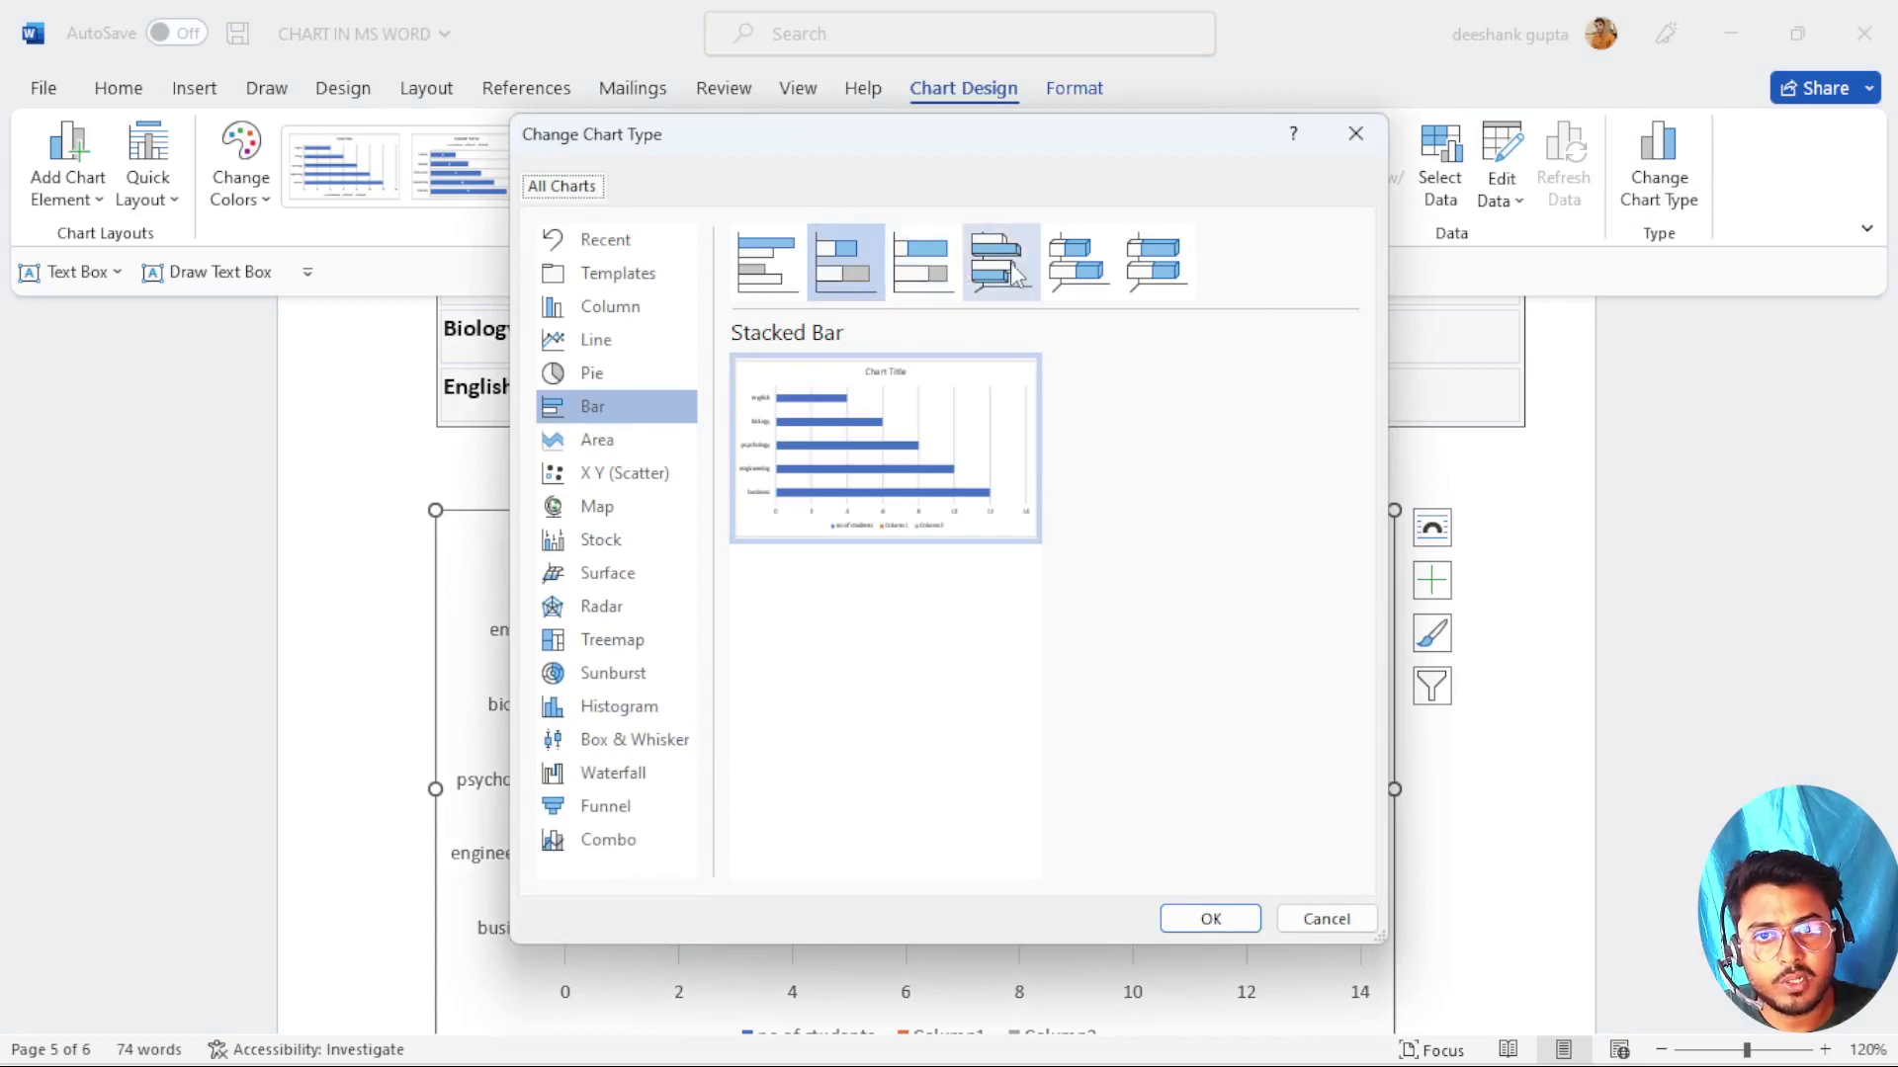
pyautogui.click(1017, 277)
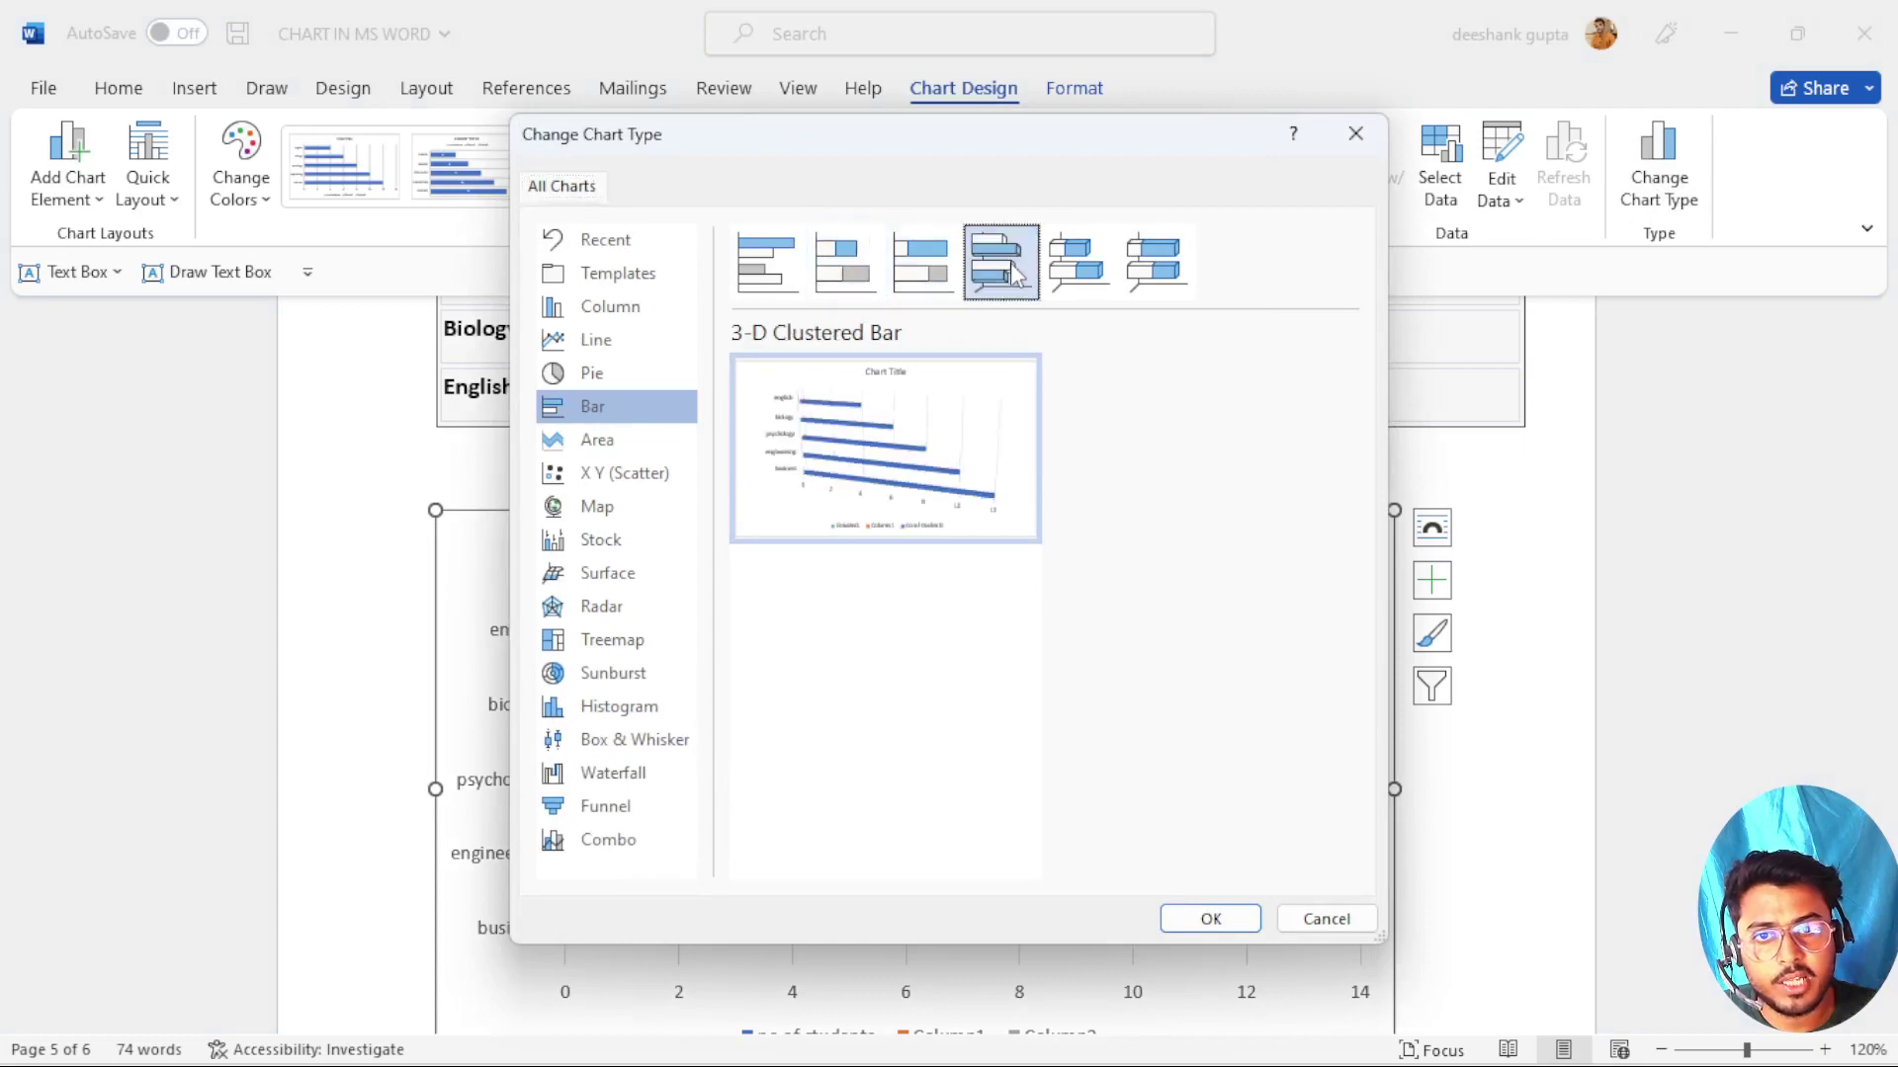
pyautogui.click(1211, 918)
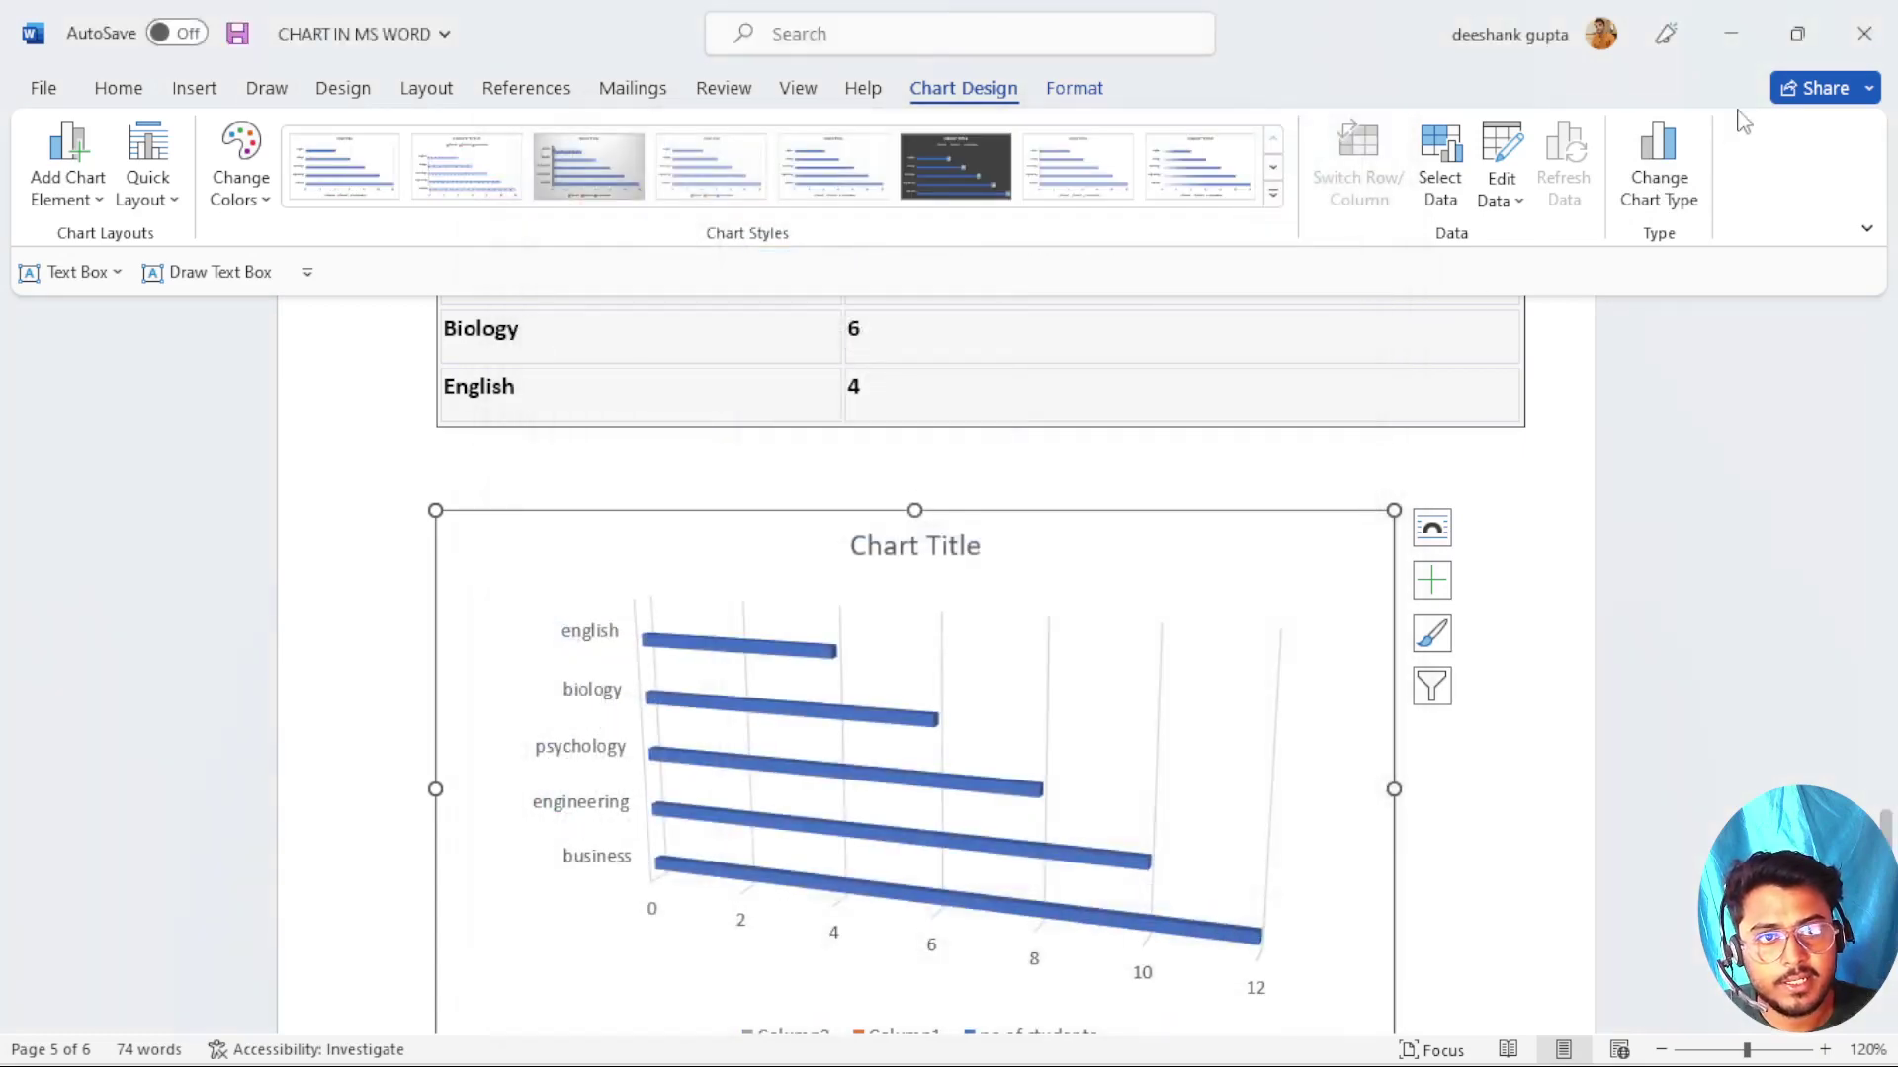
# Change the bar chart's type to Clustered Bar.
pyautogui.click(1658, 163)
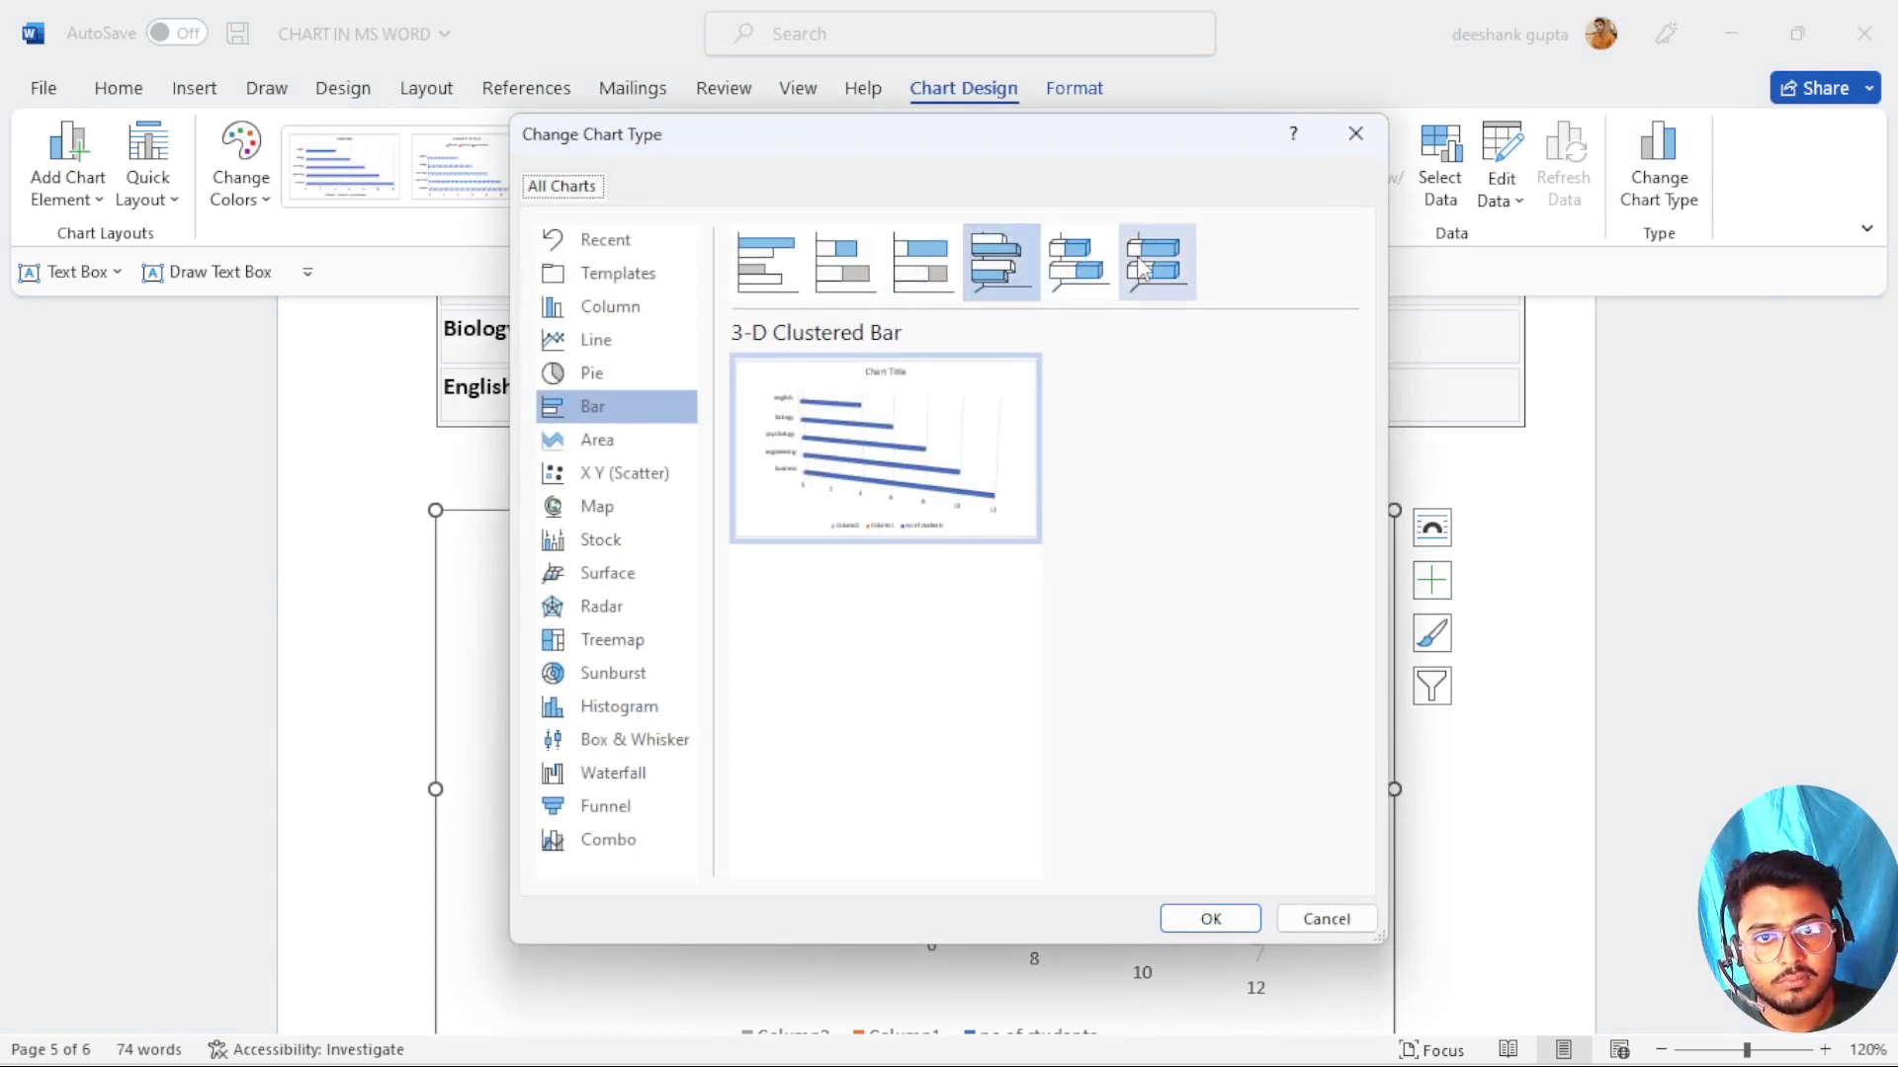
pyautogui.click(774, 282)
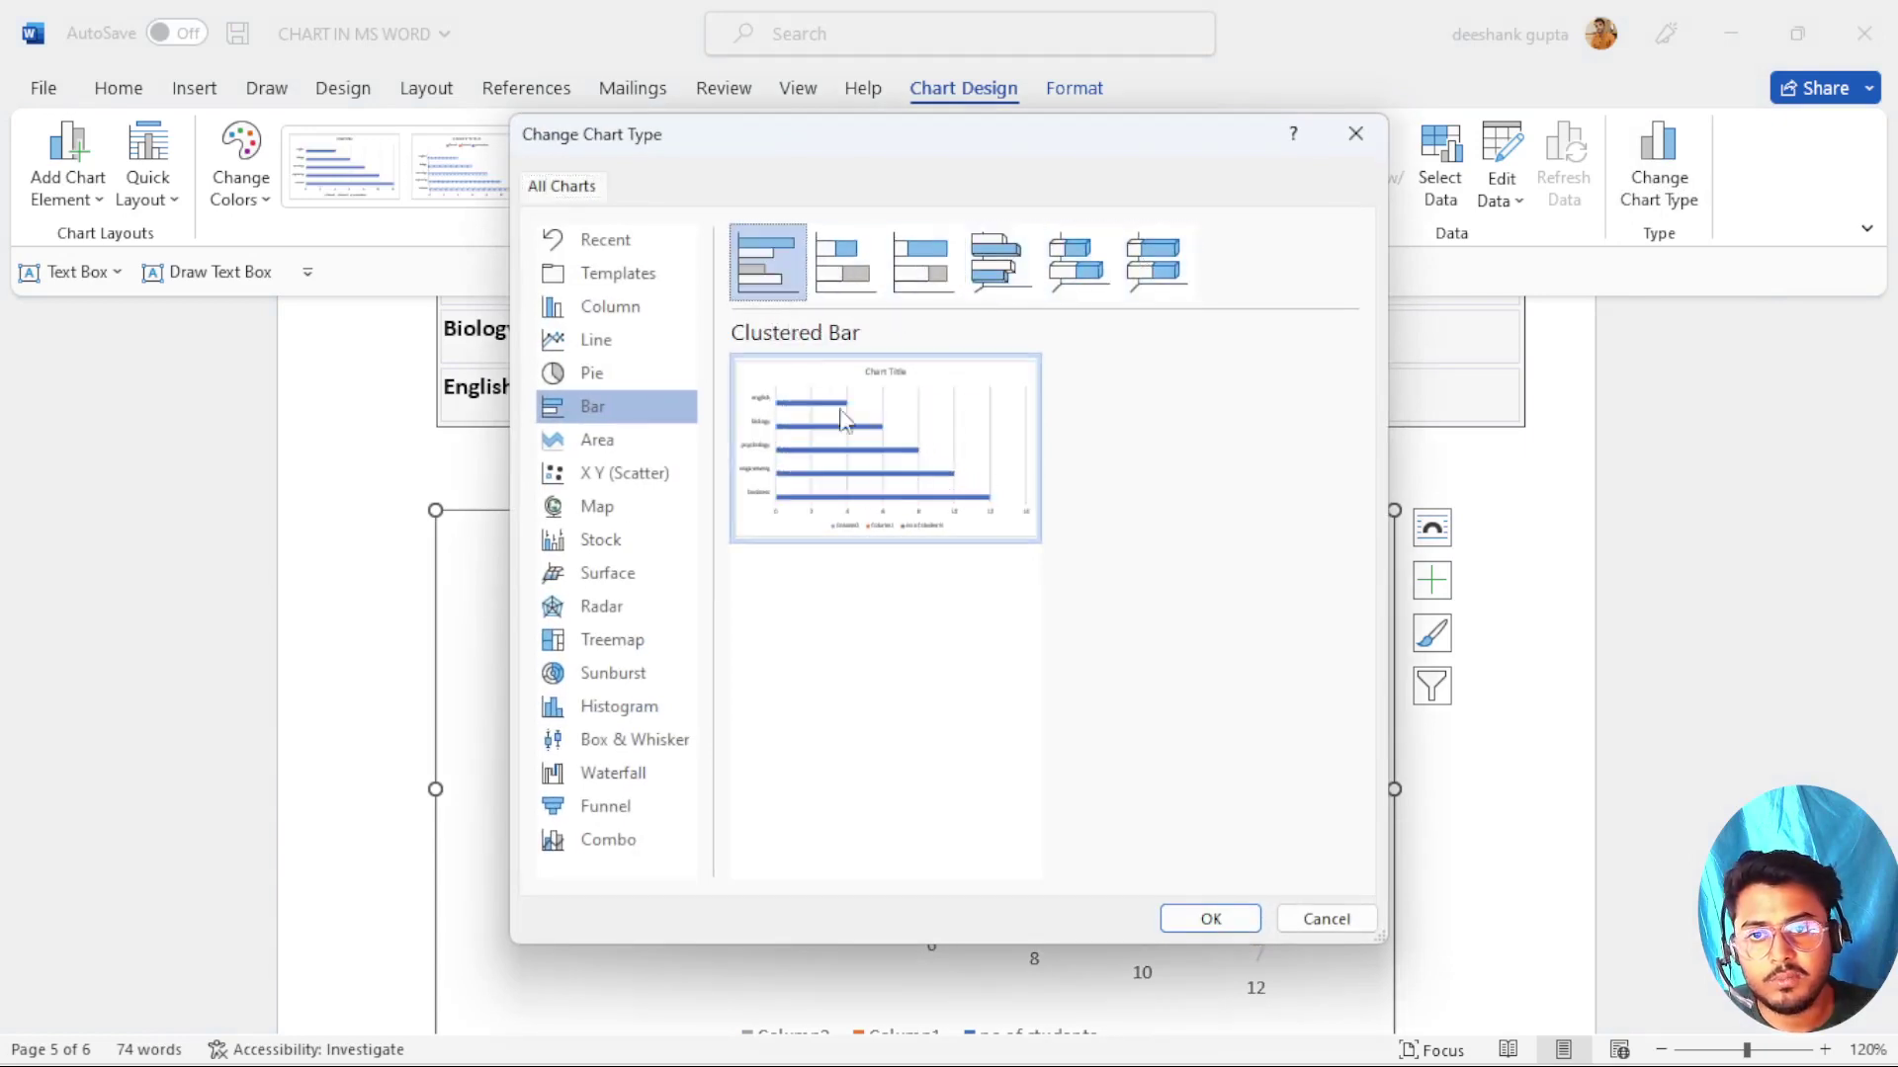
pyautogui.click(1233, 922)
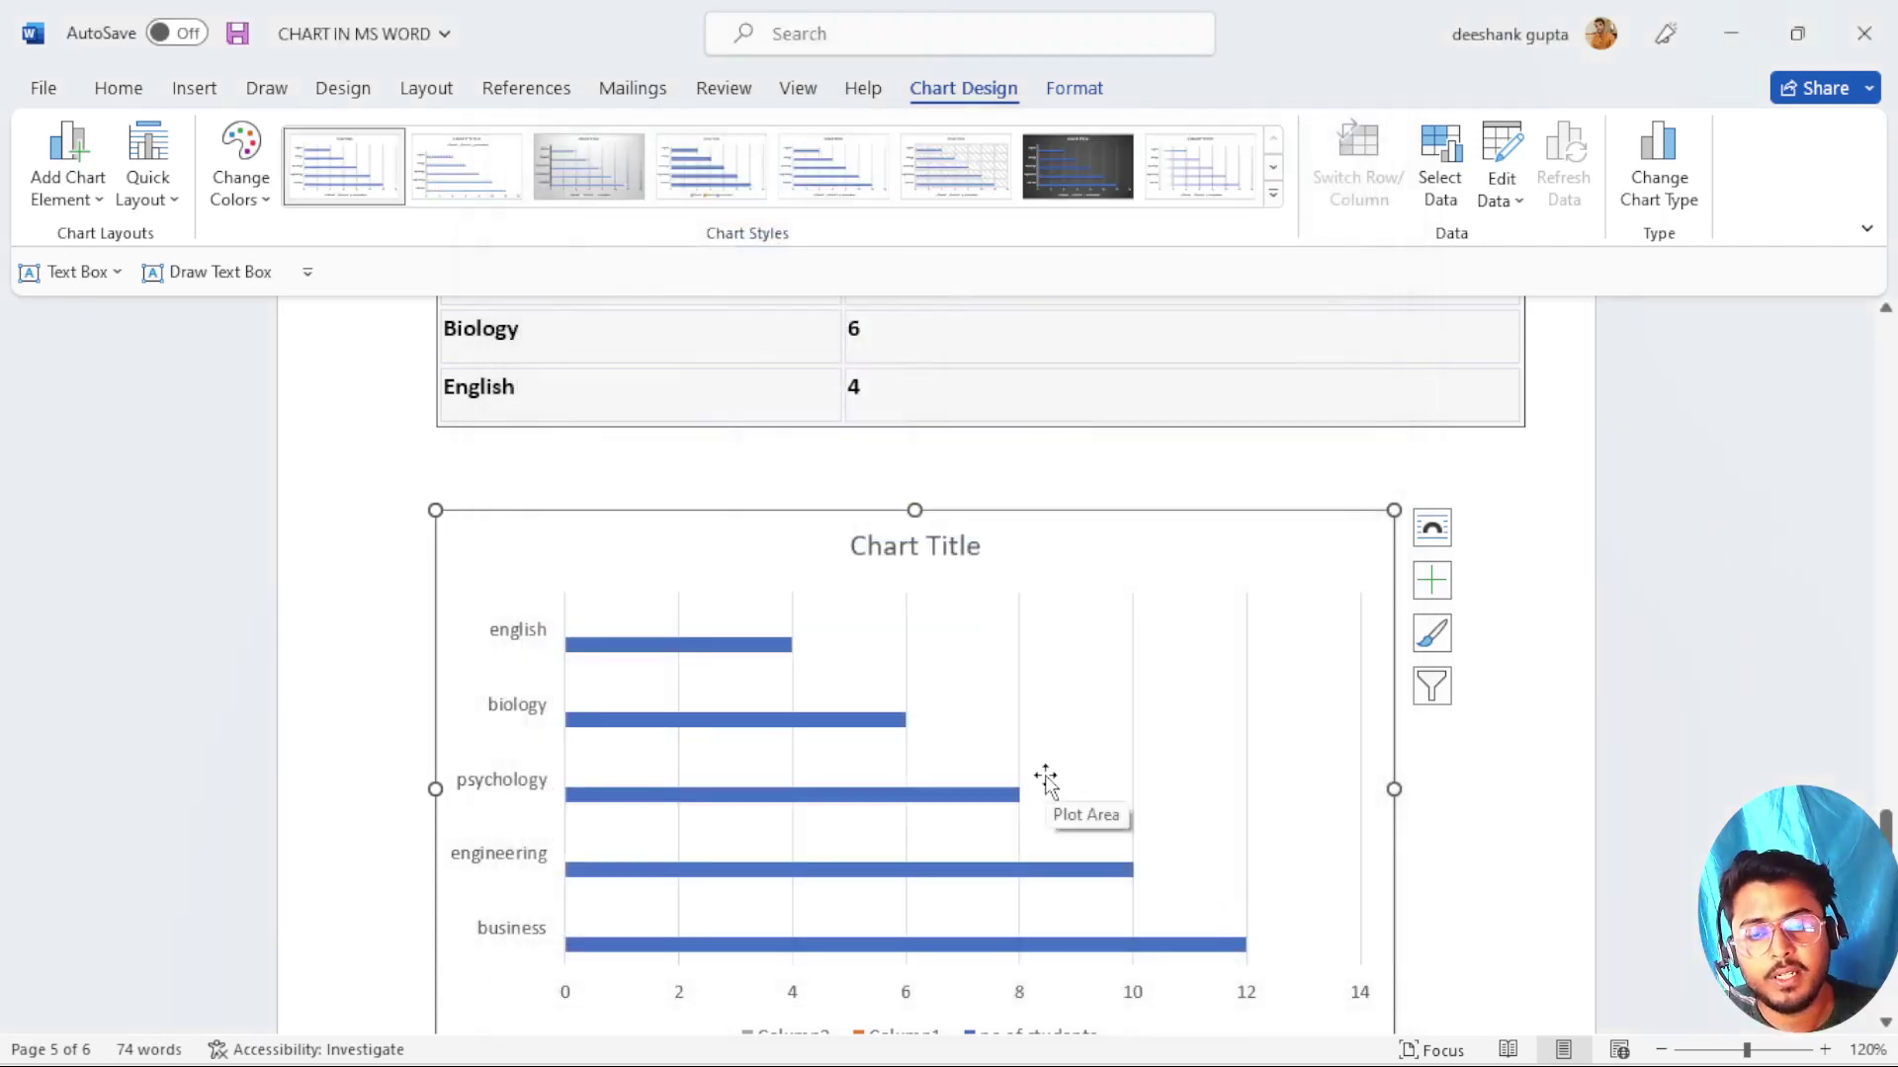
# Compare the majors table with the clustered bar chart beneath it and look over the following page.
pyautogui.scroll(5, 1045, 781)
pyautogui.scroll(-2, 1046, 781)
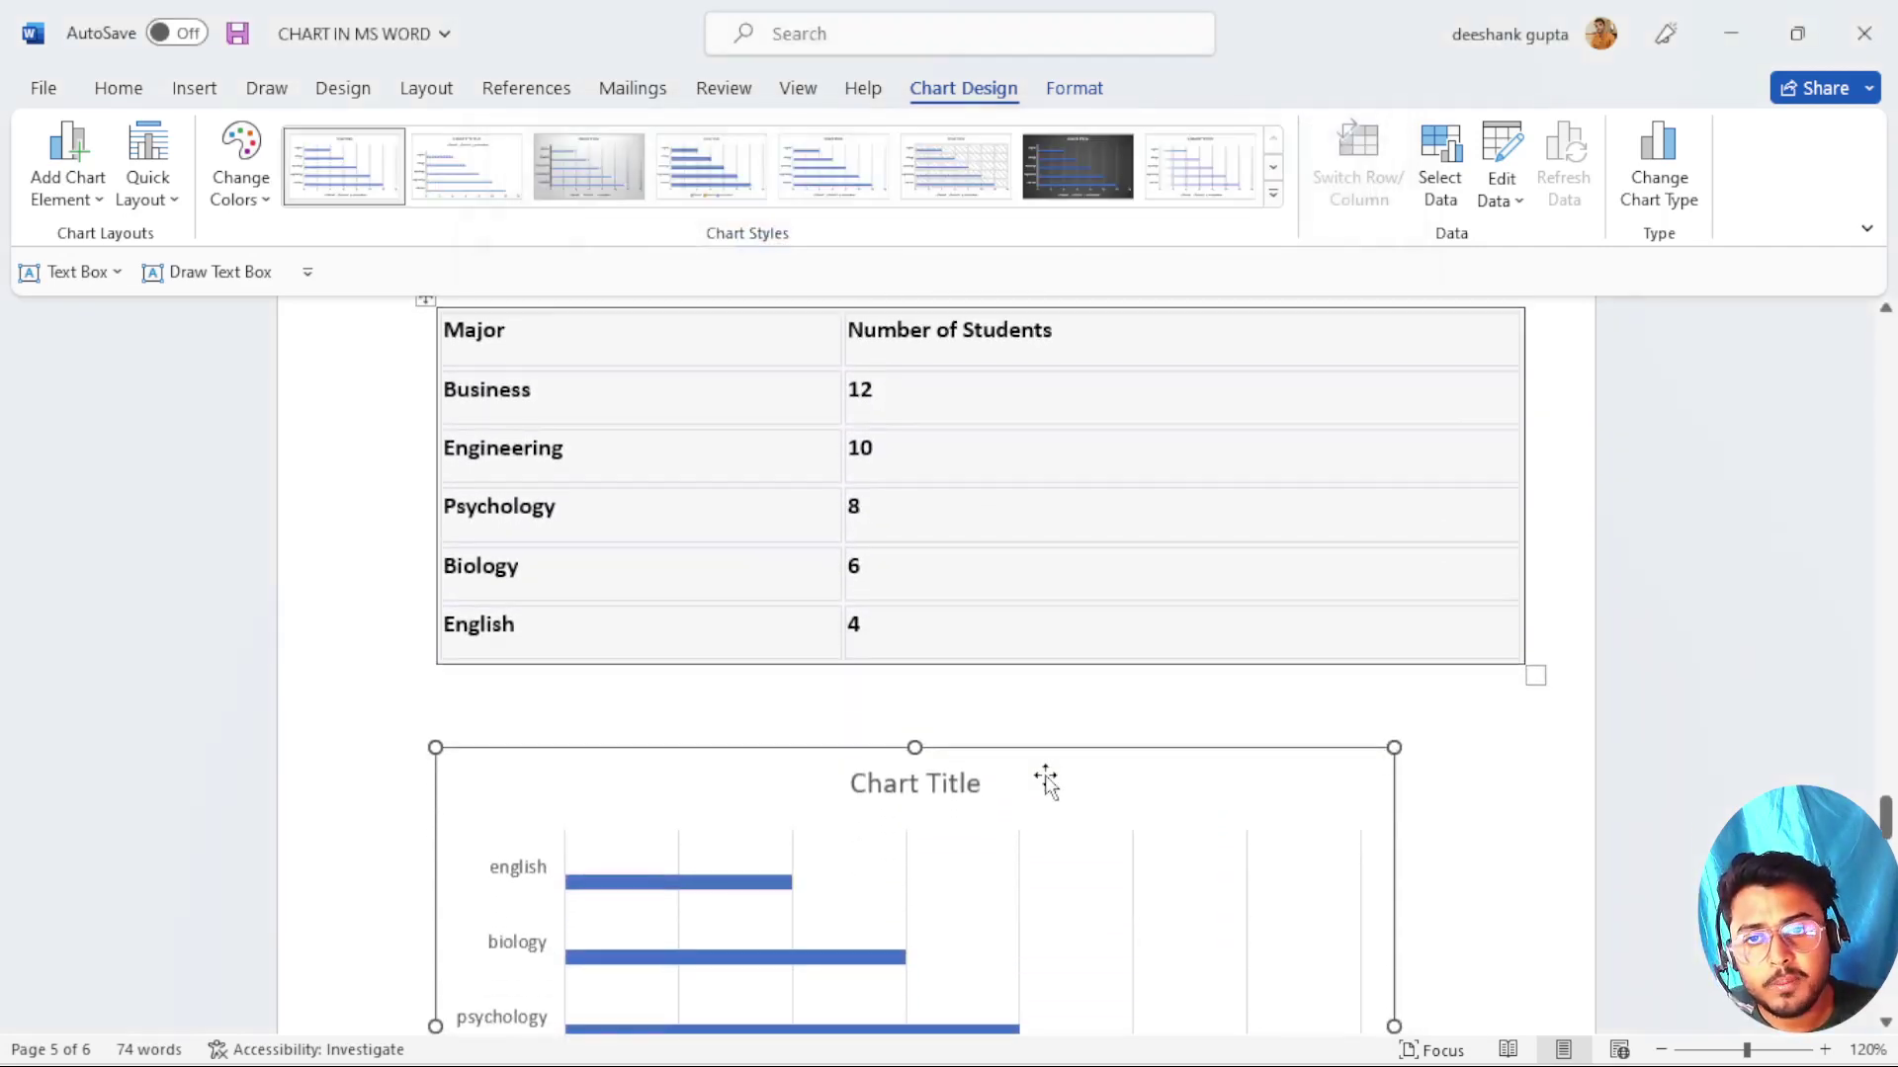
pyautogui.scroll(1, 1045, 780)
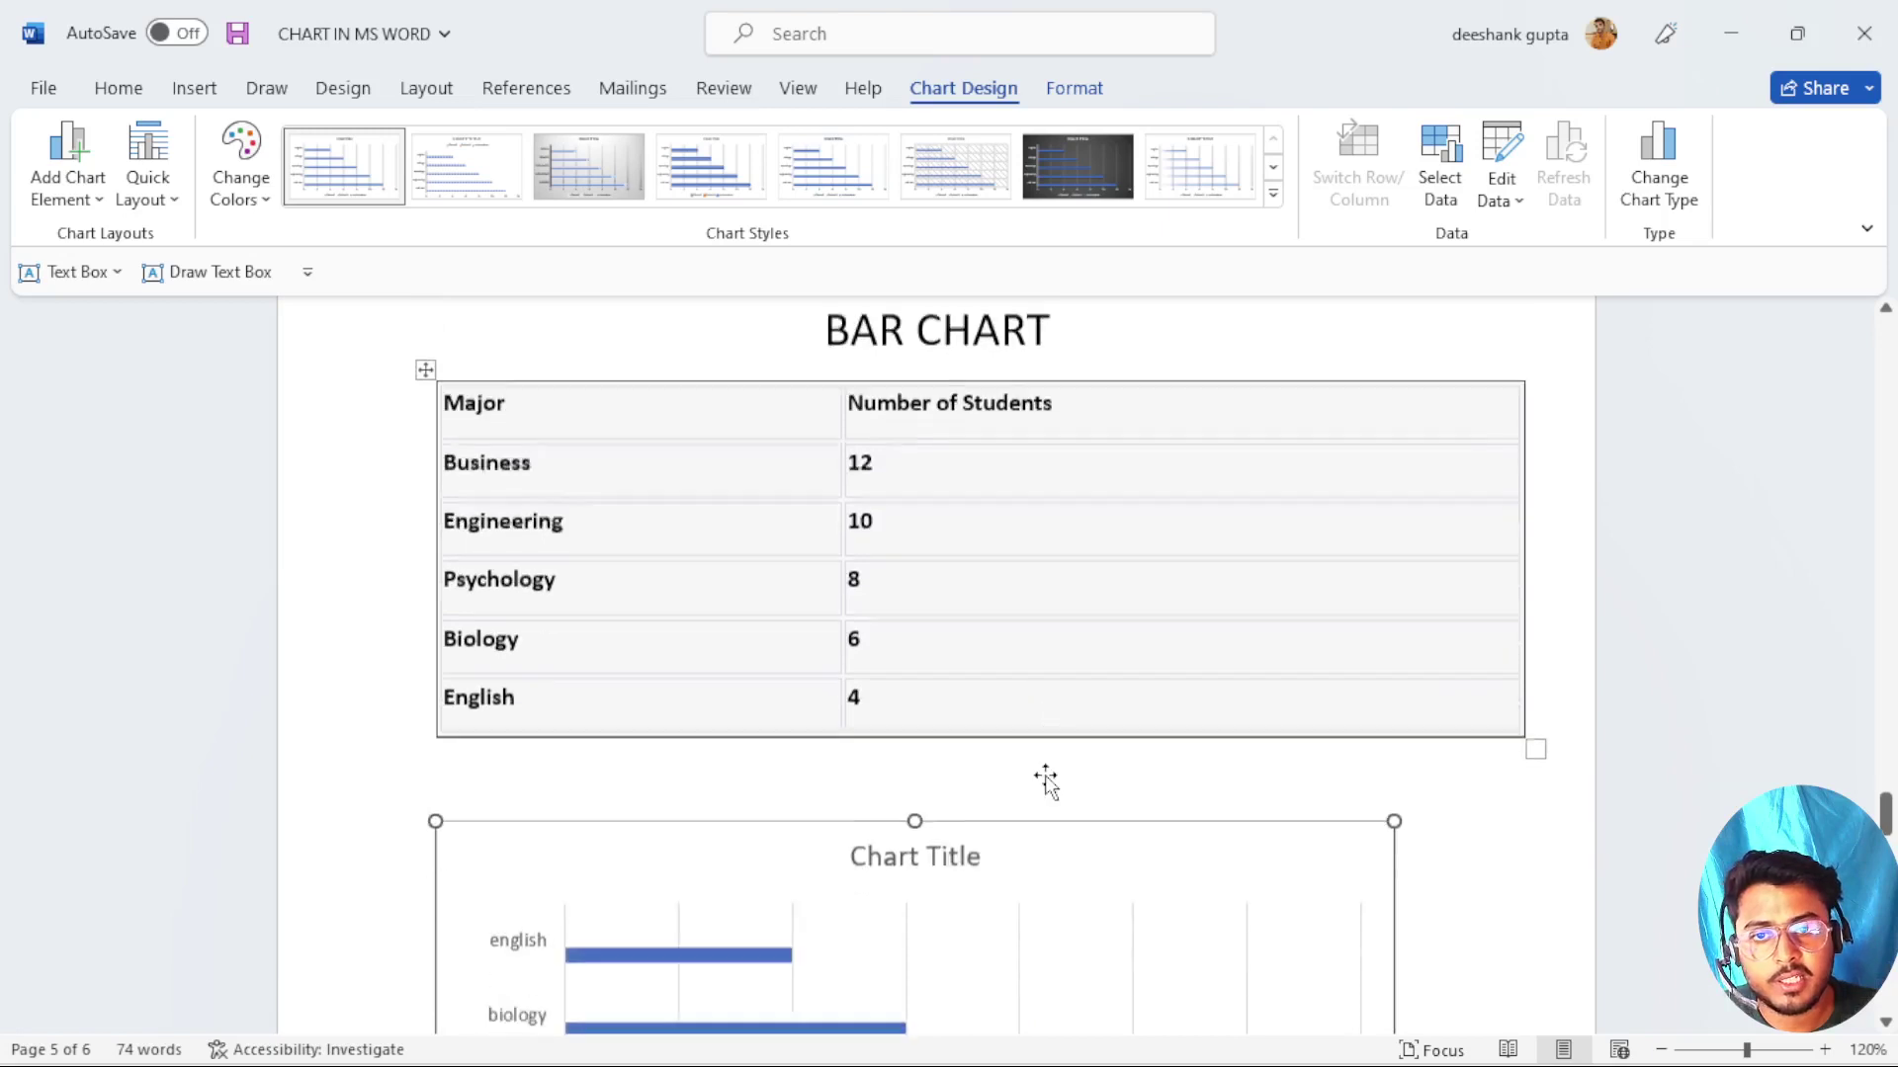
pyautogui.scroll(-1, 1044, 780)
pyautogui.scroll(-4, 1115, 857)
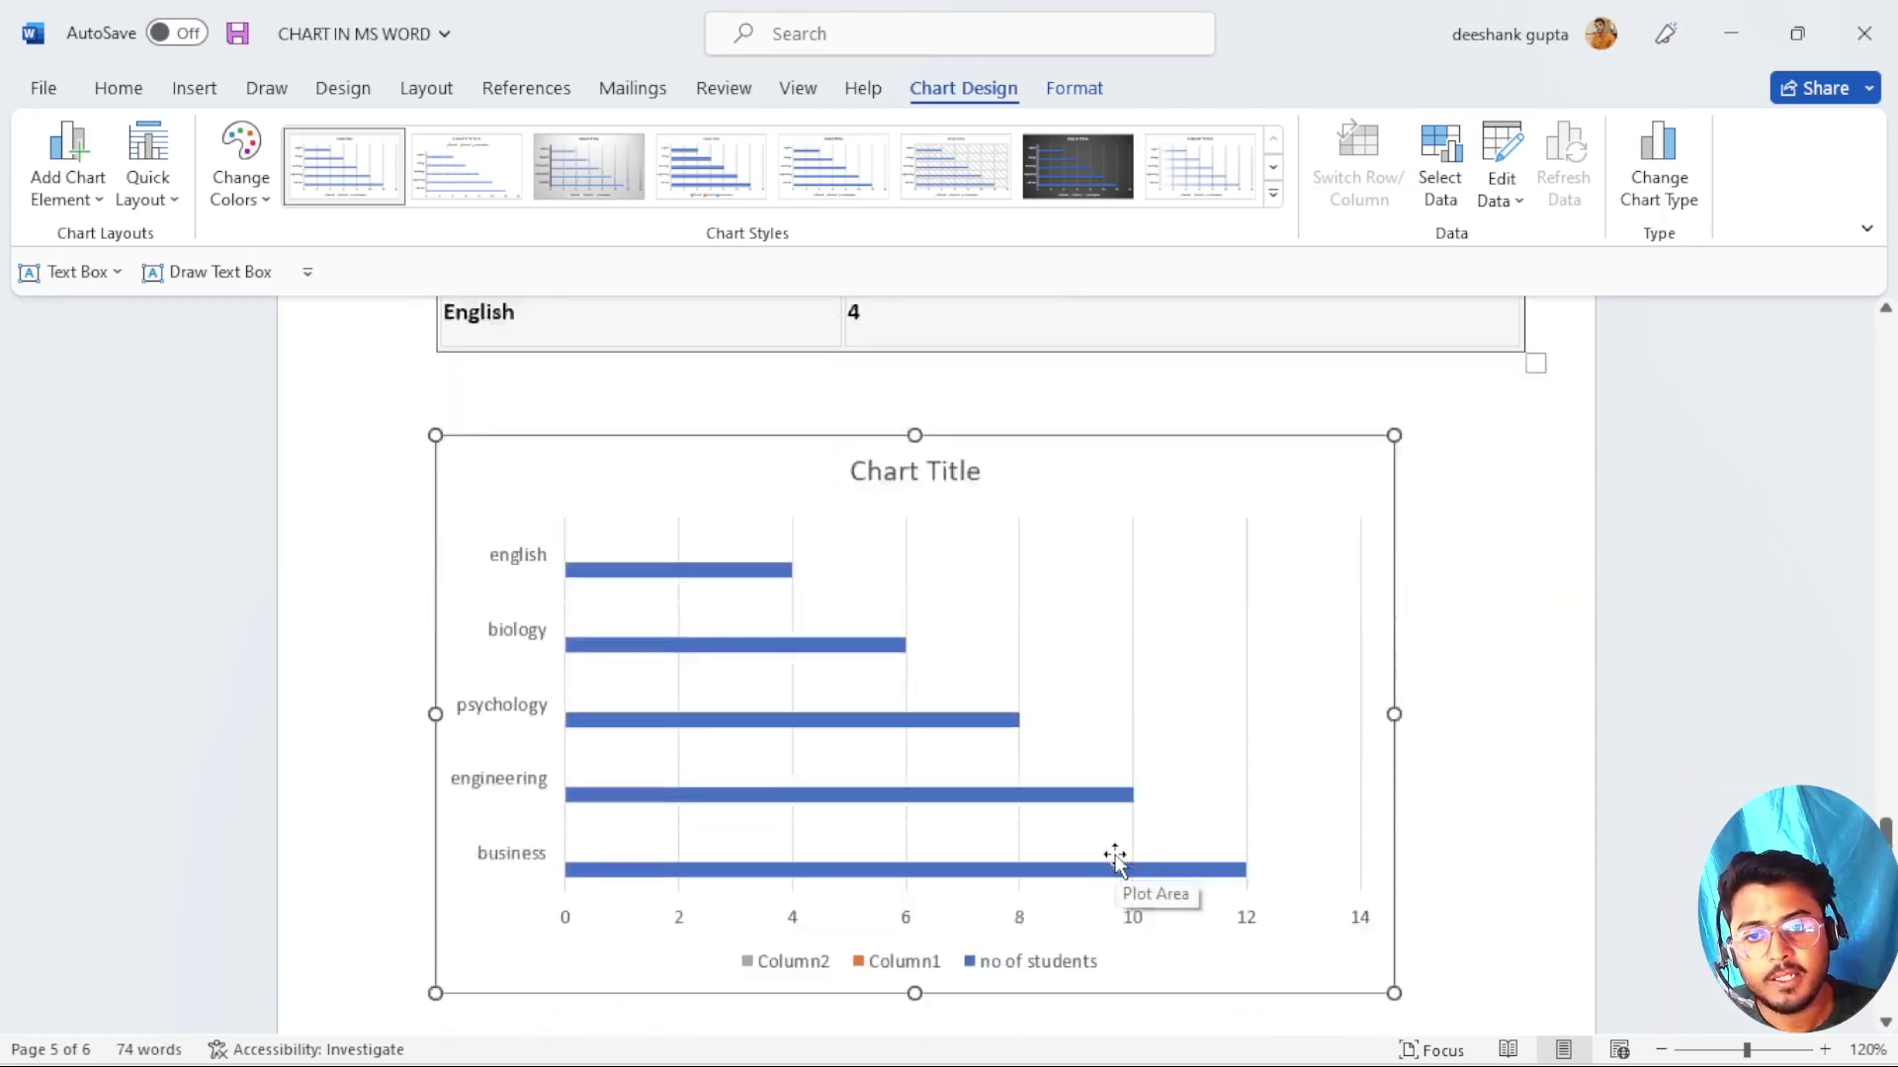
pyautogui.scroll(-10, 1114, 858)
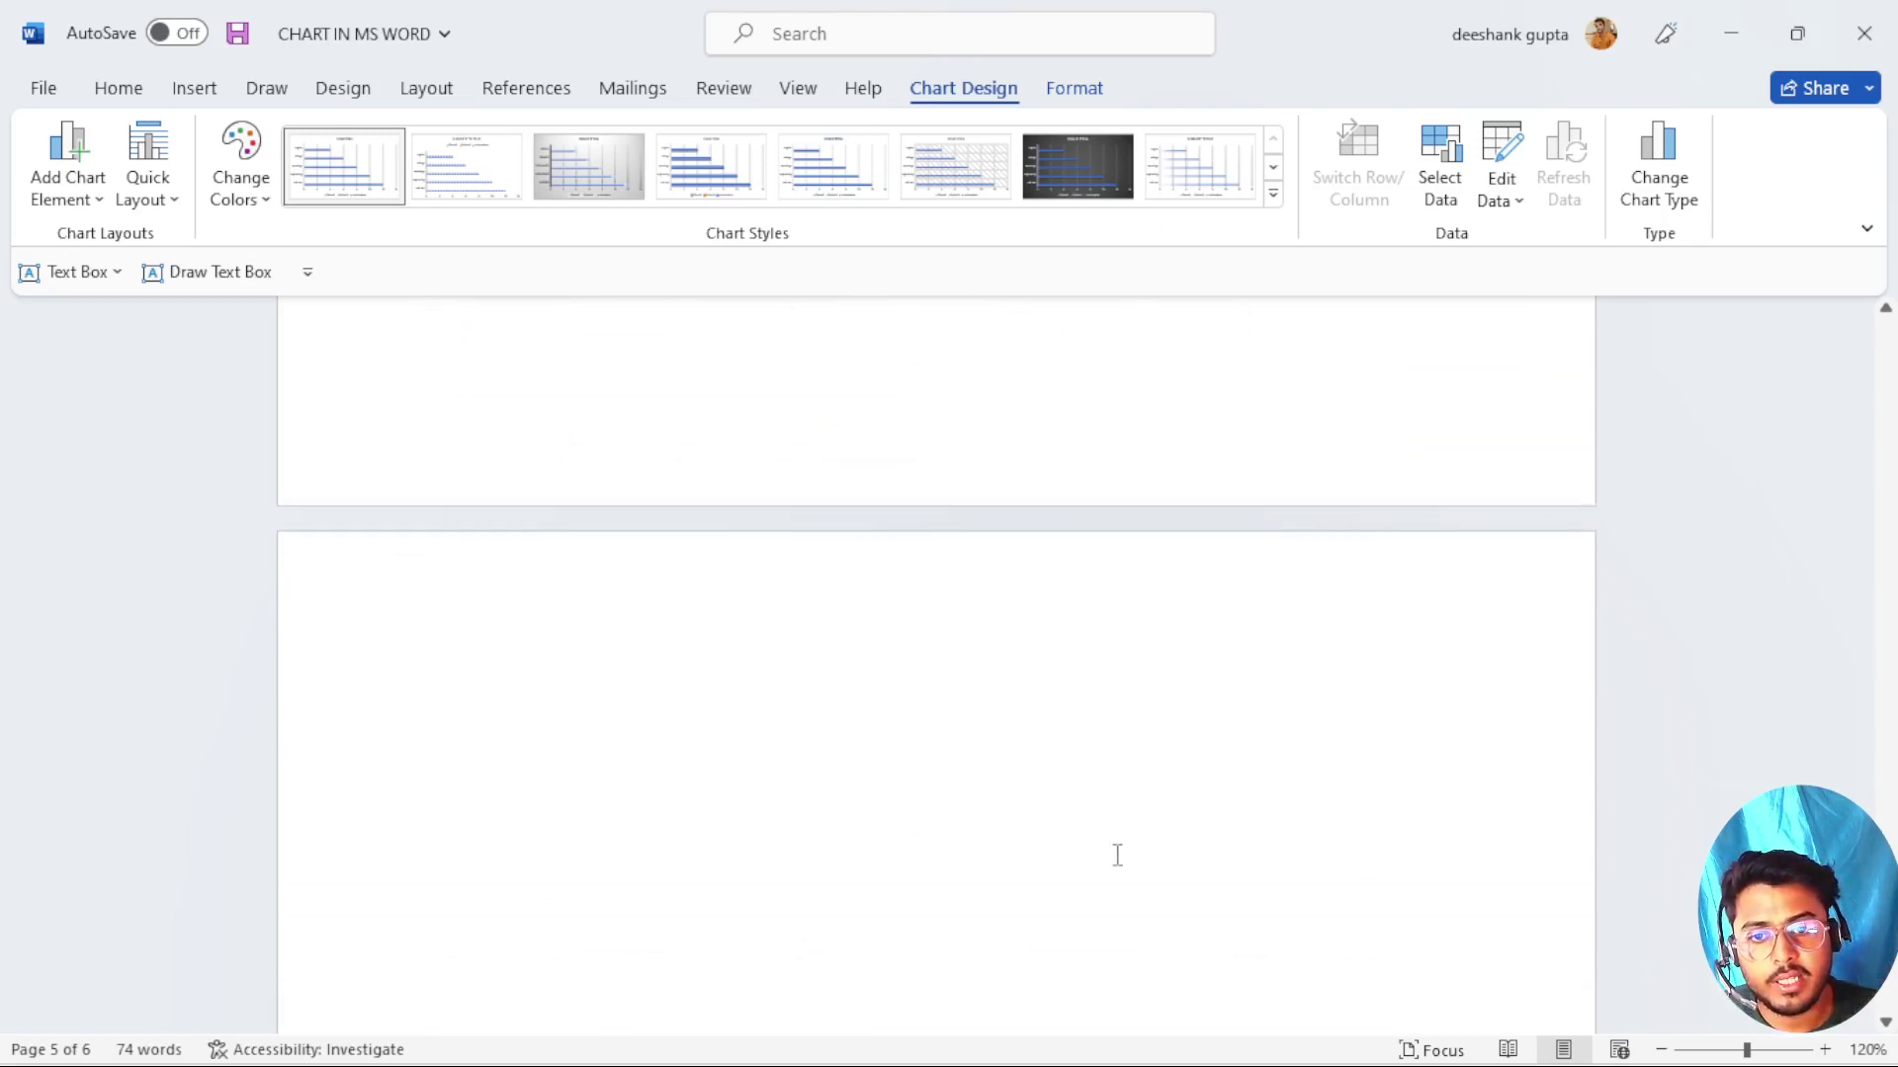
pyautogui.scroll(-3, 1117, 856)
pyautogui.scroll(10, 1116, 855)
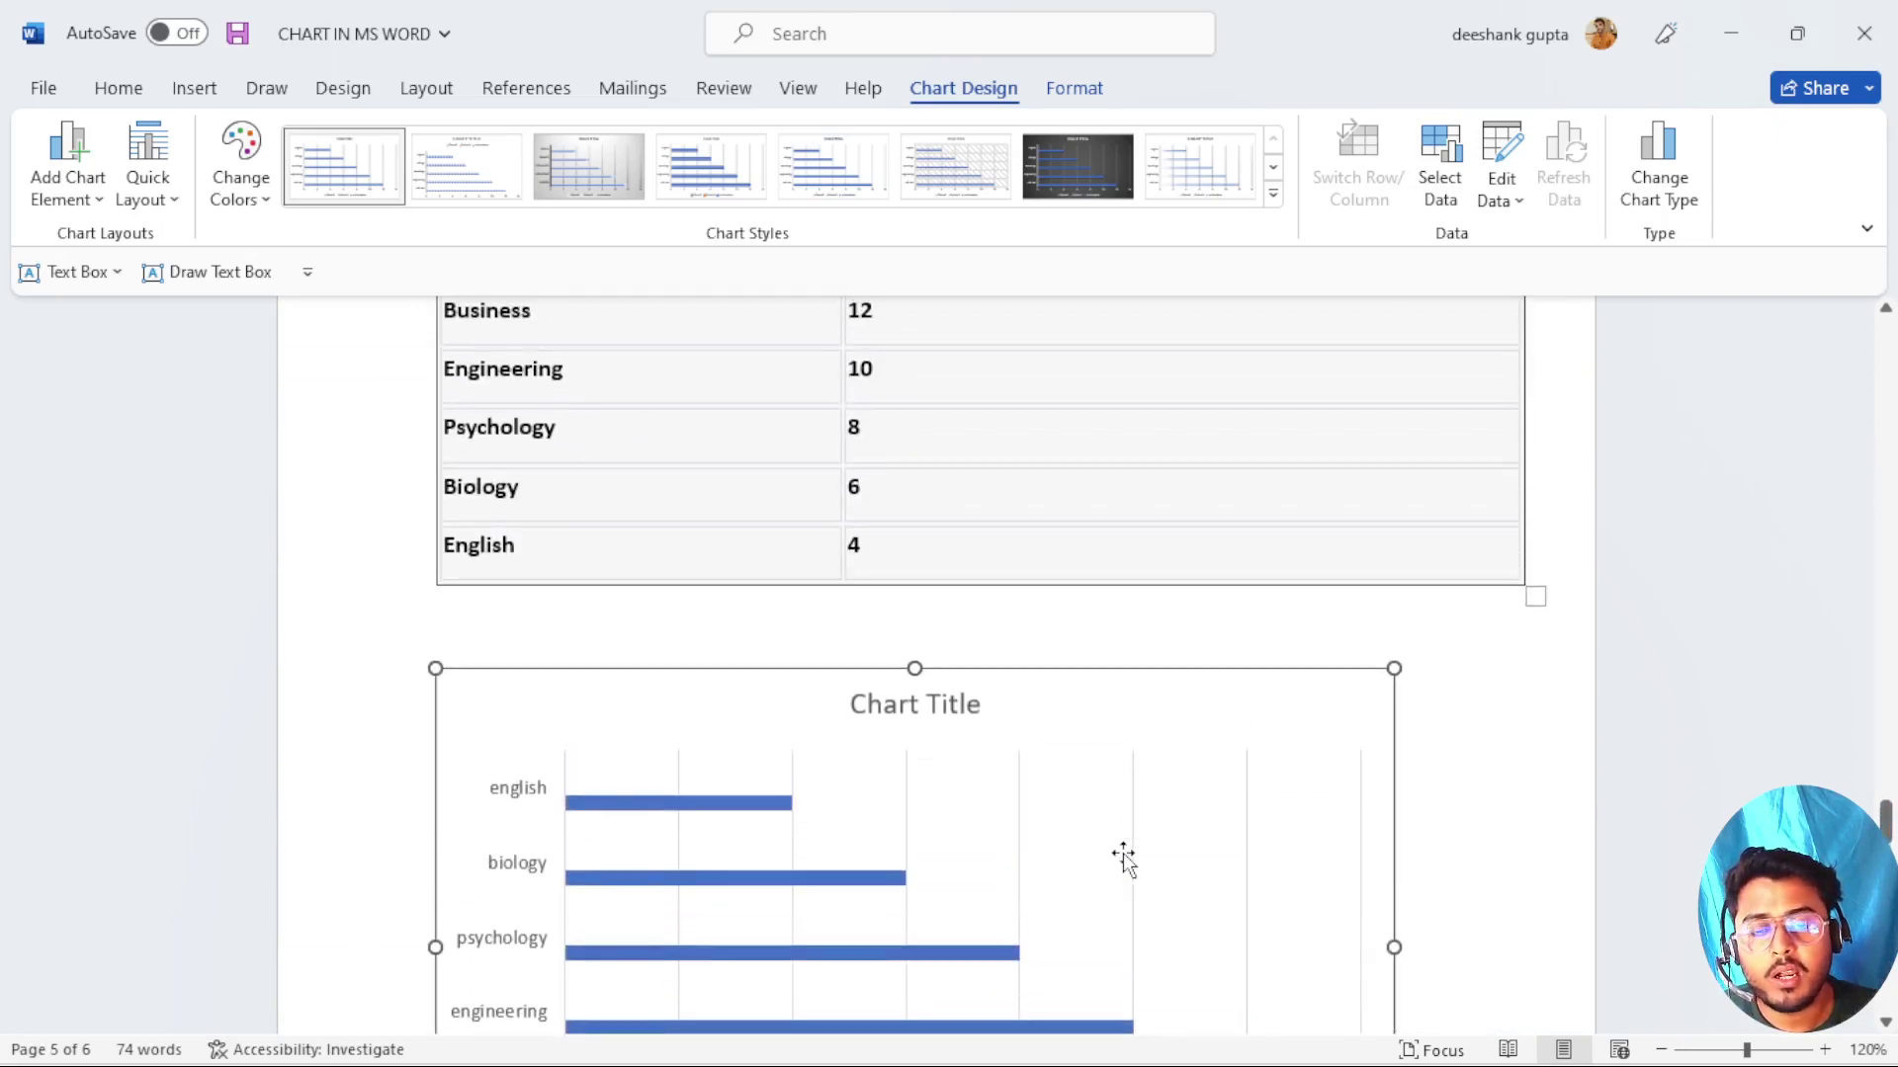
pyautogui.scroll(1, 1124, 855)
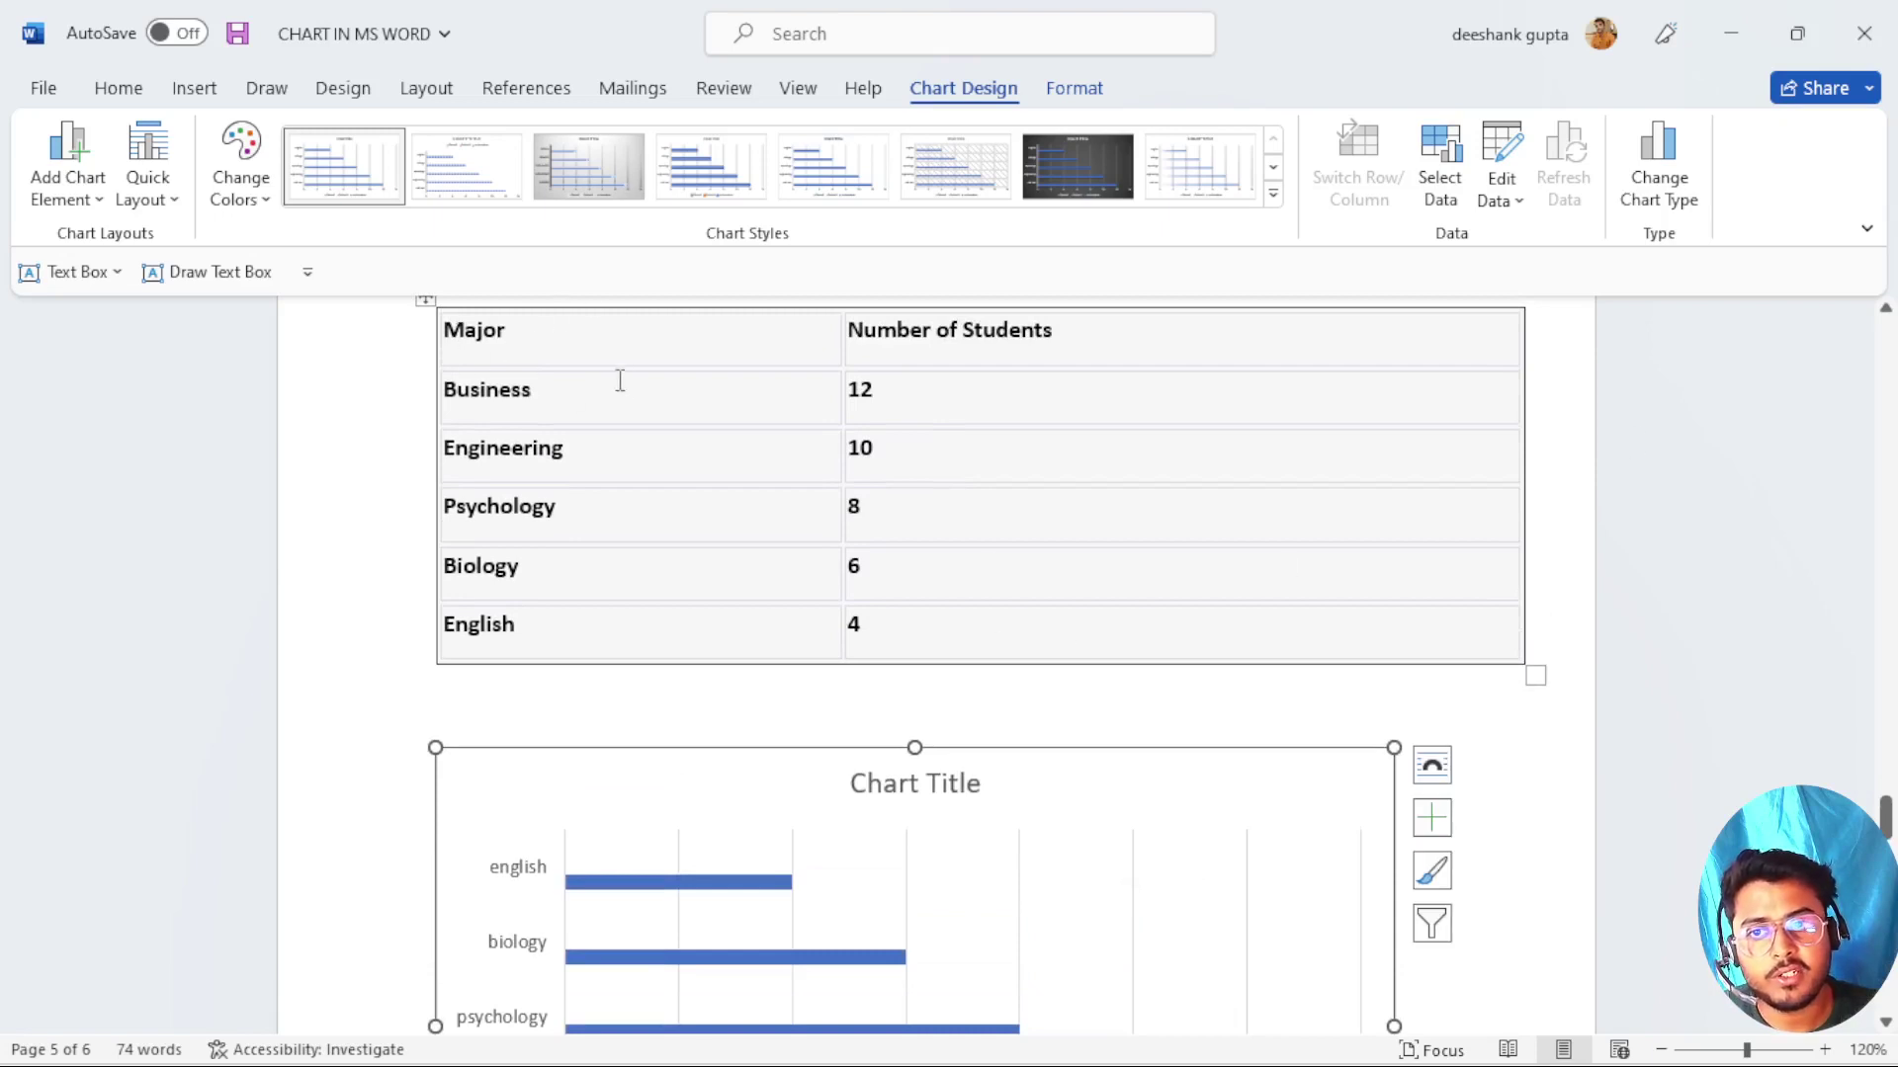
# Open the bar chart's data sheet, enlarge it to show all five subjects and move it off the table's Major column.
pyautogui.click(1519, 193)
pyautogui.click(1509, 243)
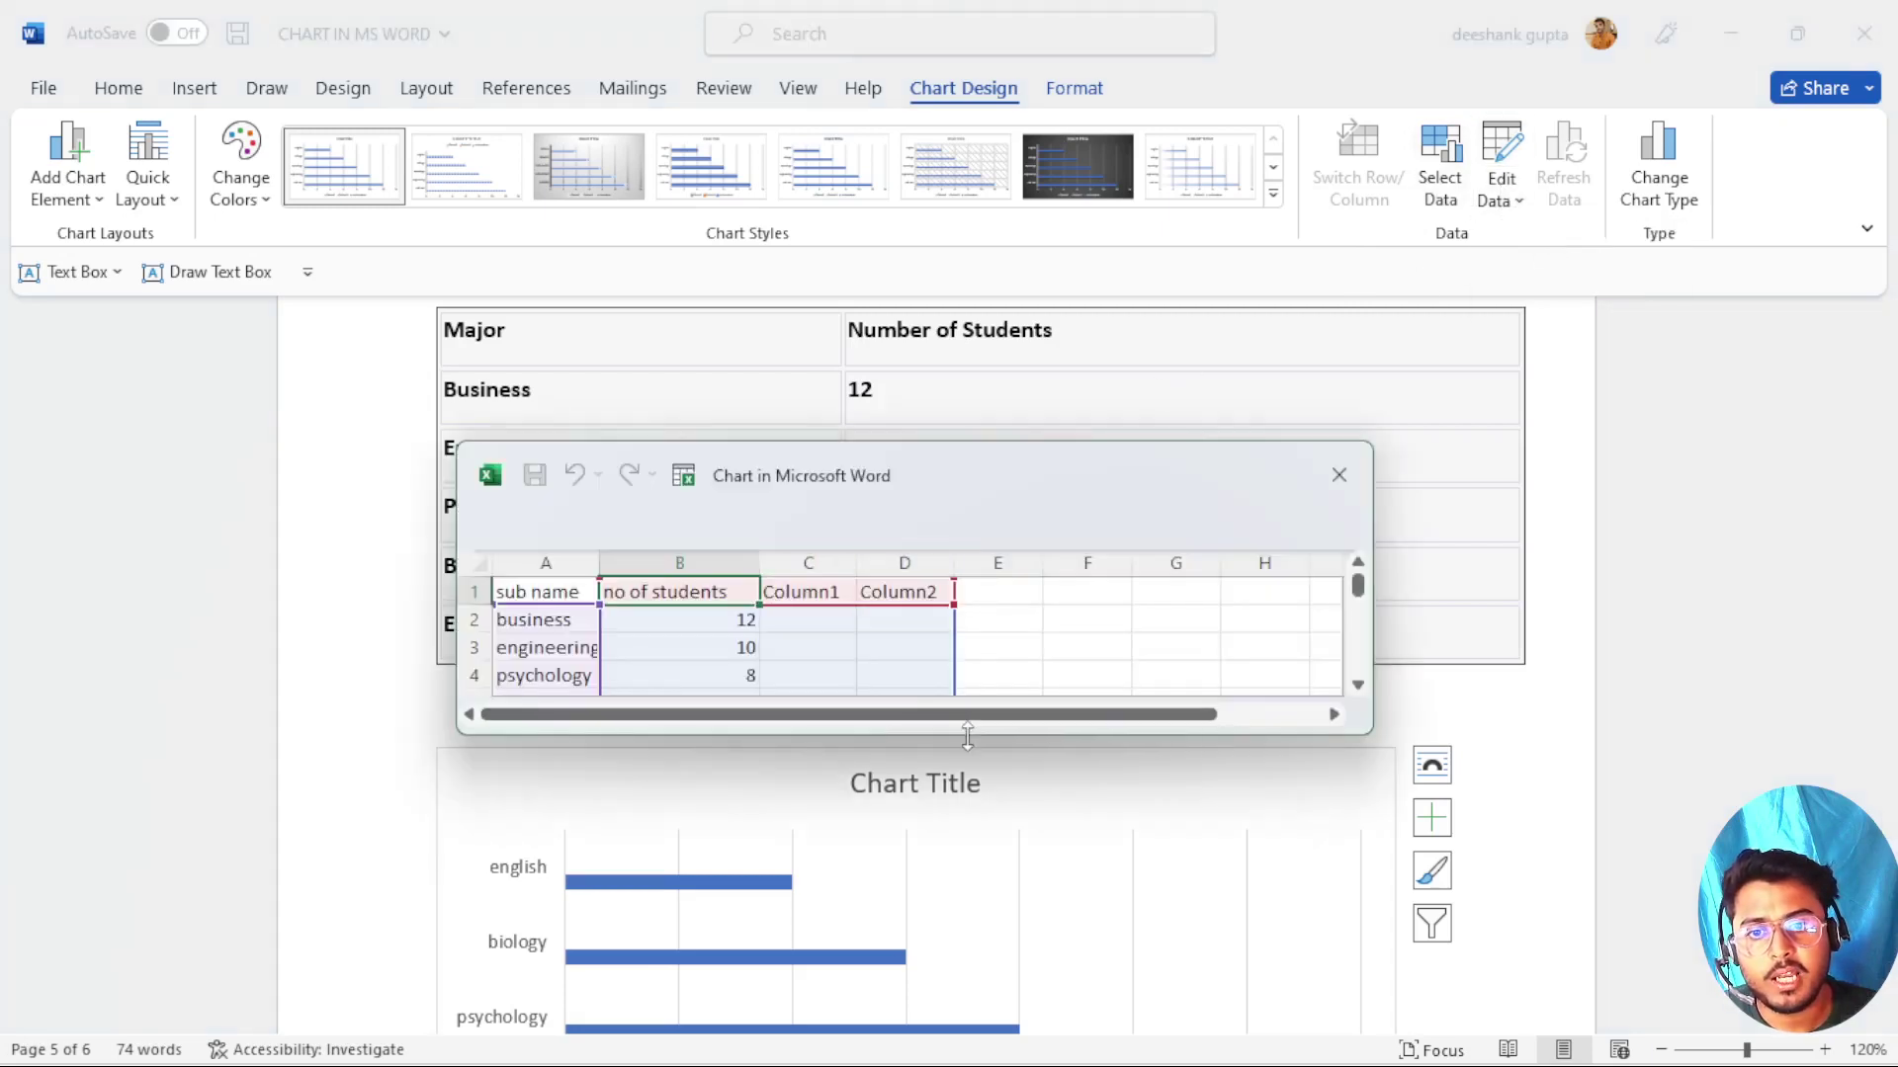
pyautogui.moveTo(967, 736); pyautogui.dragTo(972, 877)
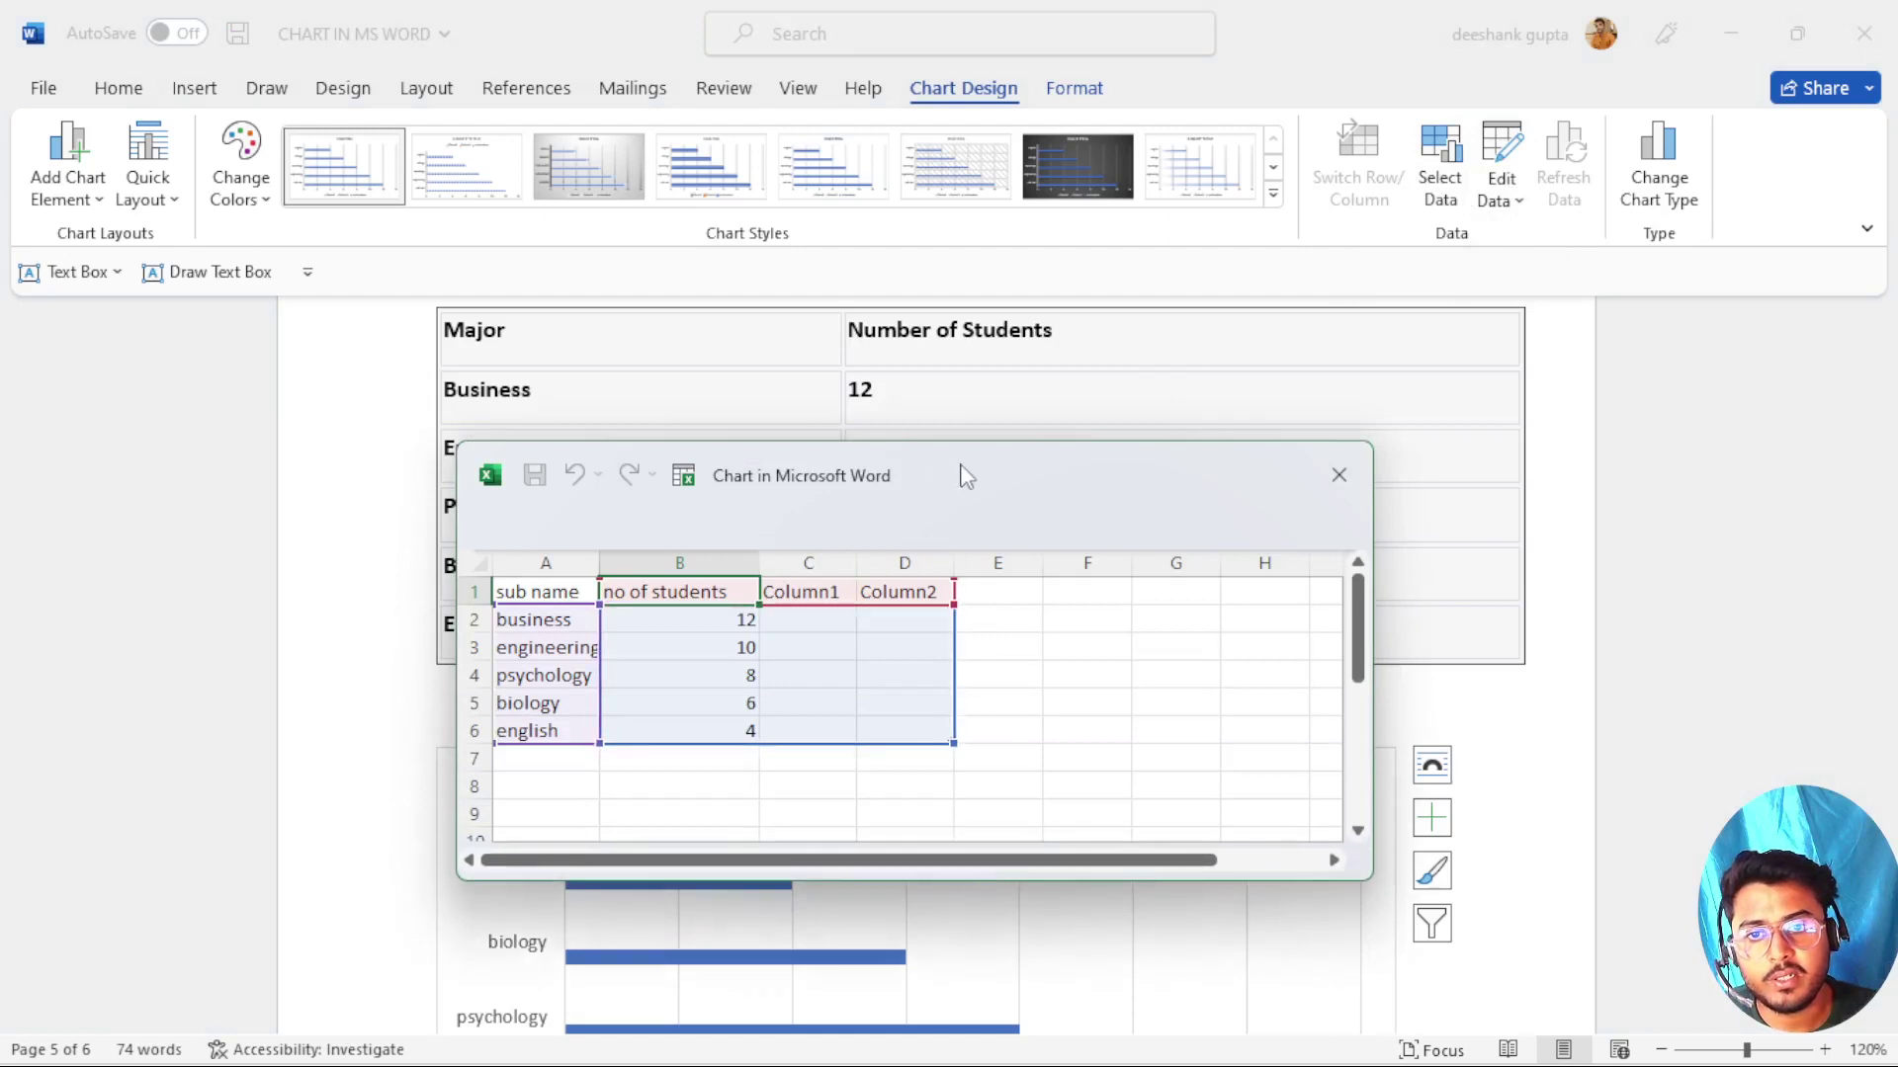
pyautogui.moveTo(966, 477); pyautogui.dragTo(1240, 281)
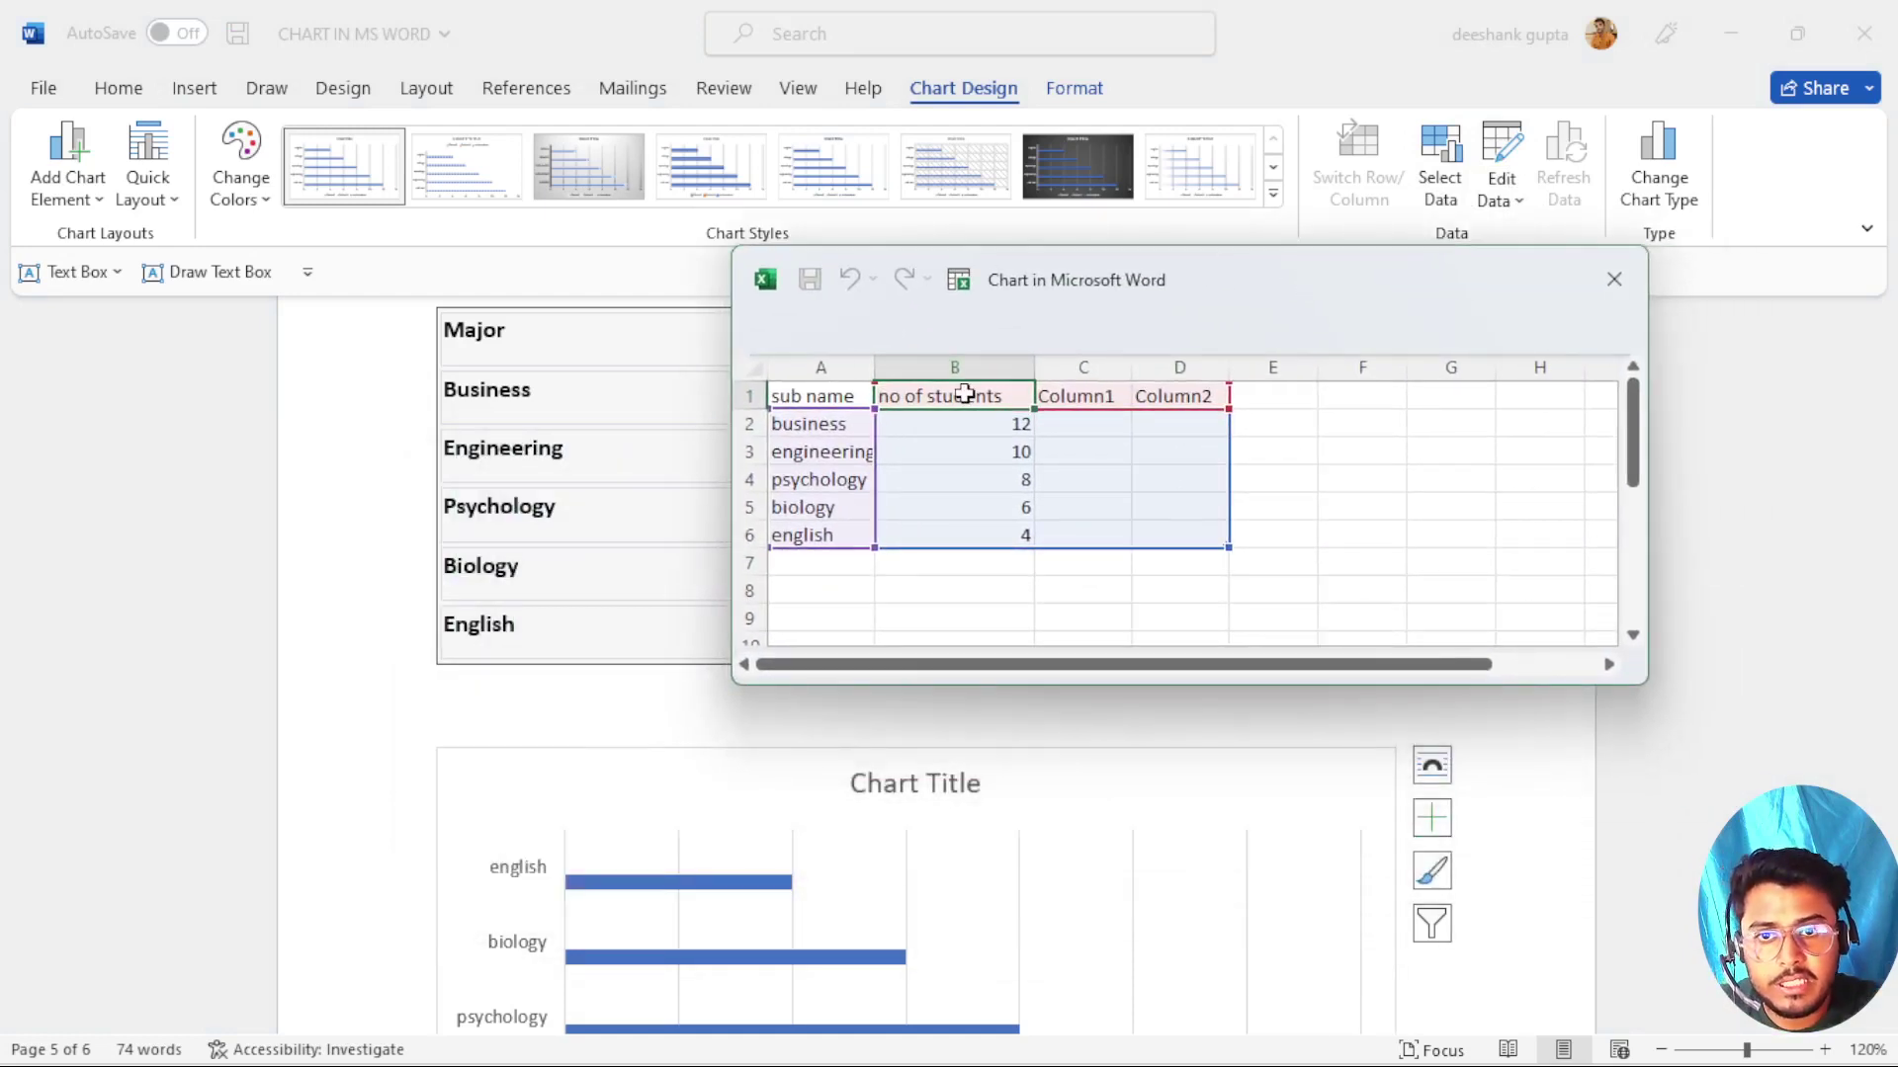
# Rename the three data series headings in the chart's data sheet as delhi, up and hariyana.
pyautogui.write('delhi')
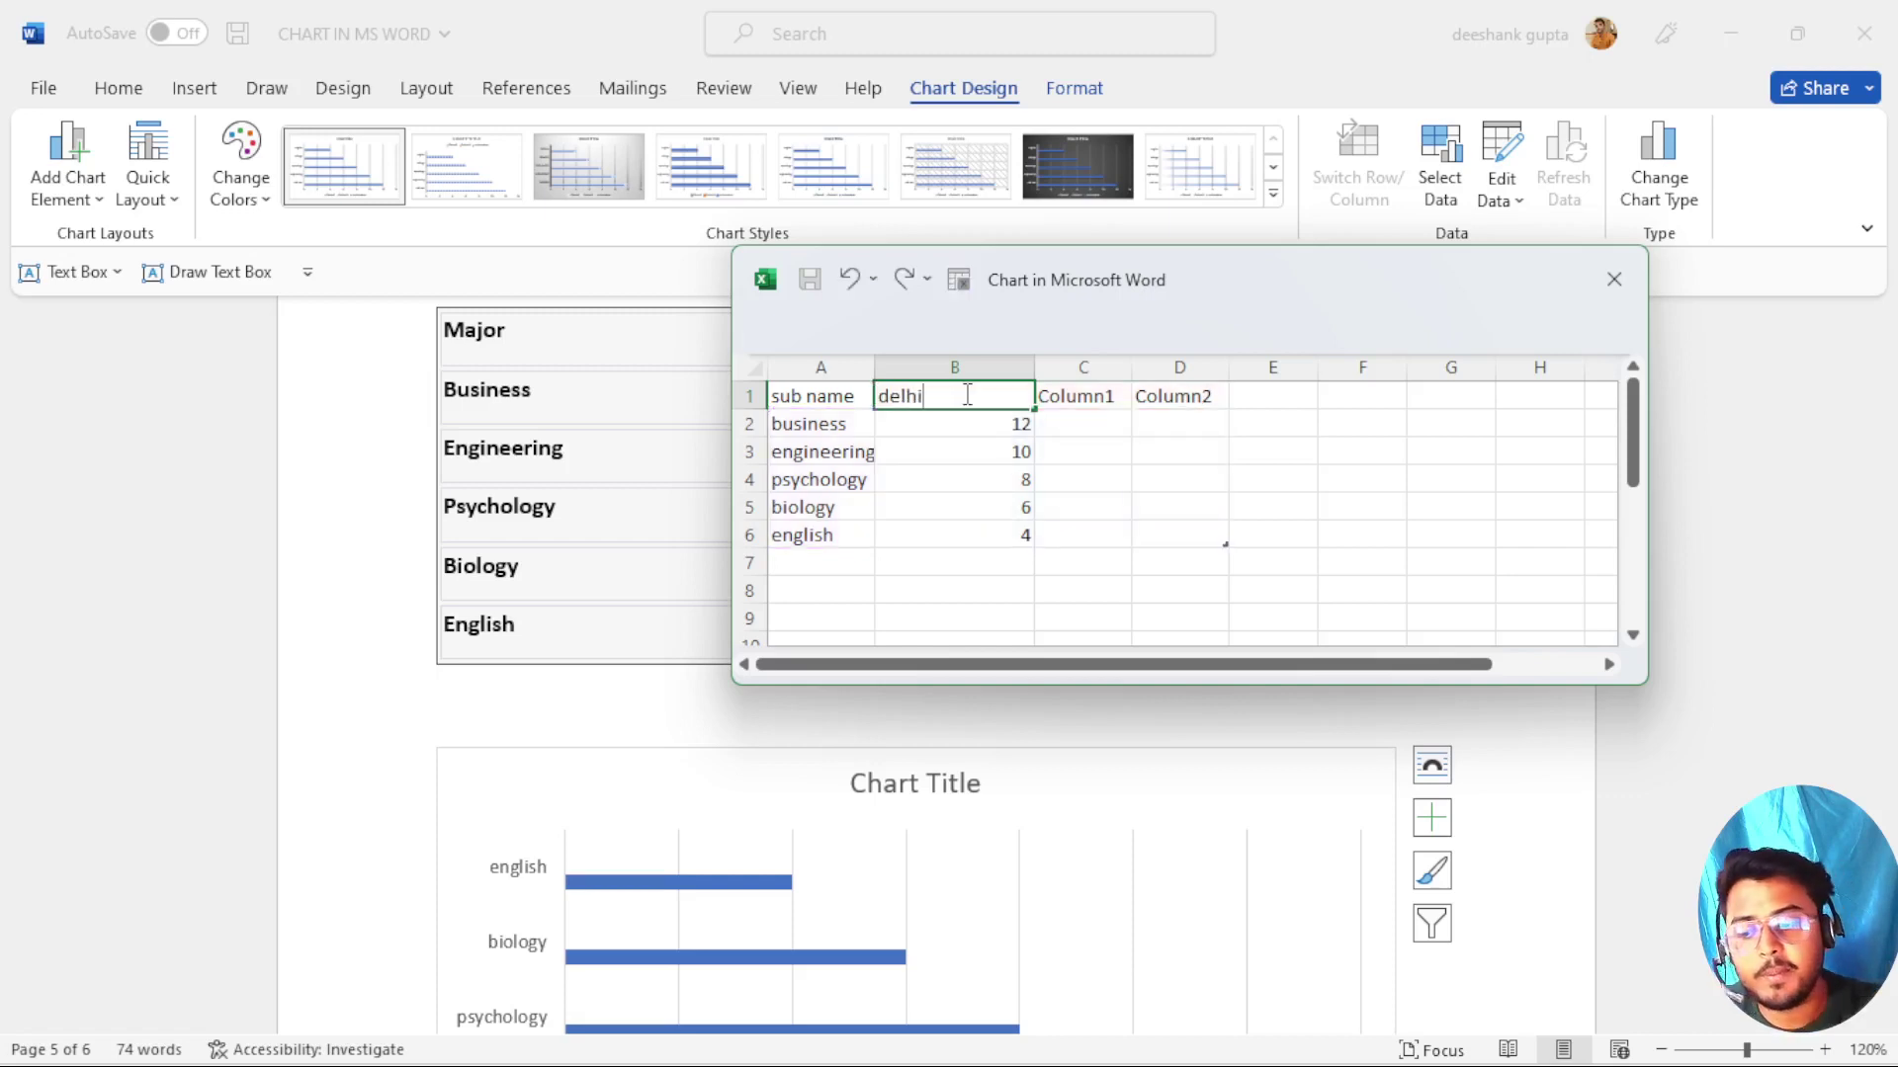
pyautogui.click(1085, 396)
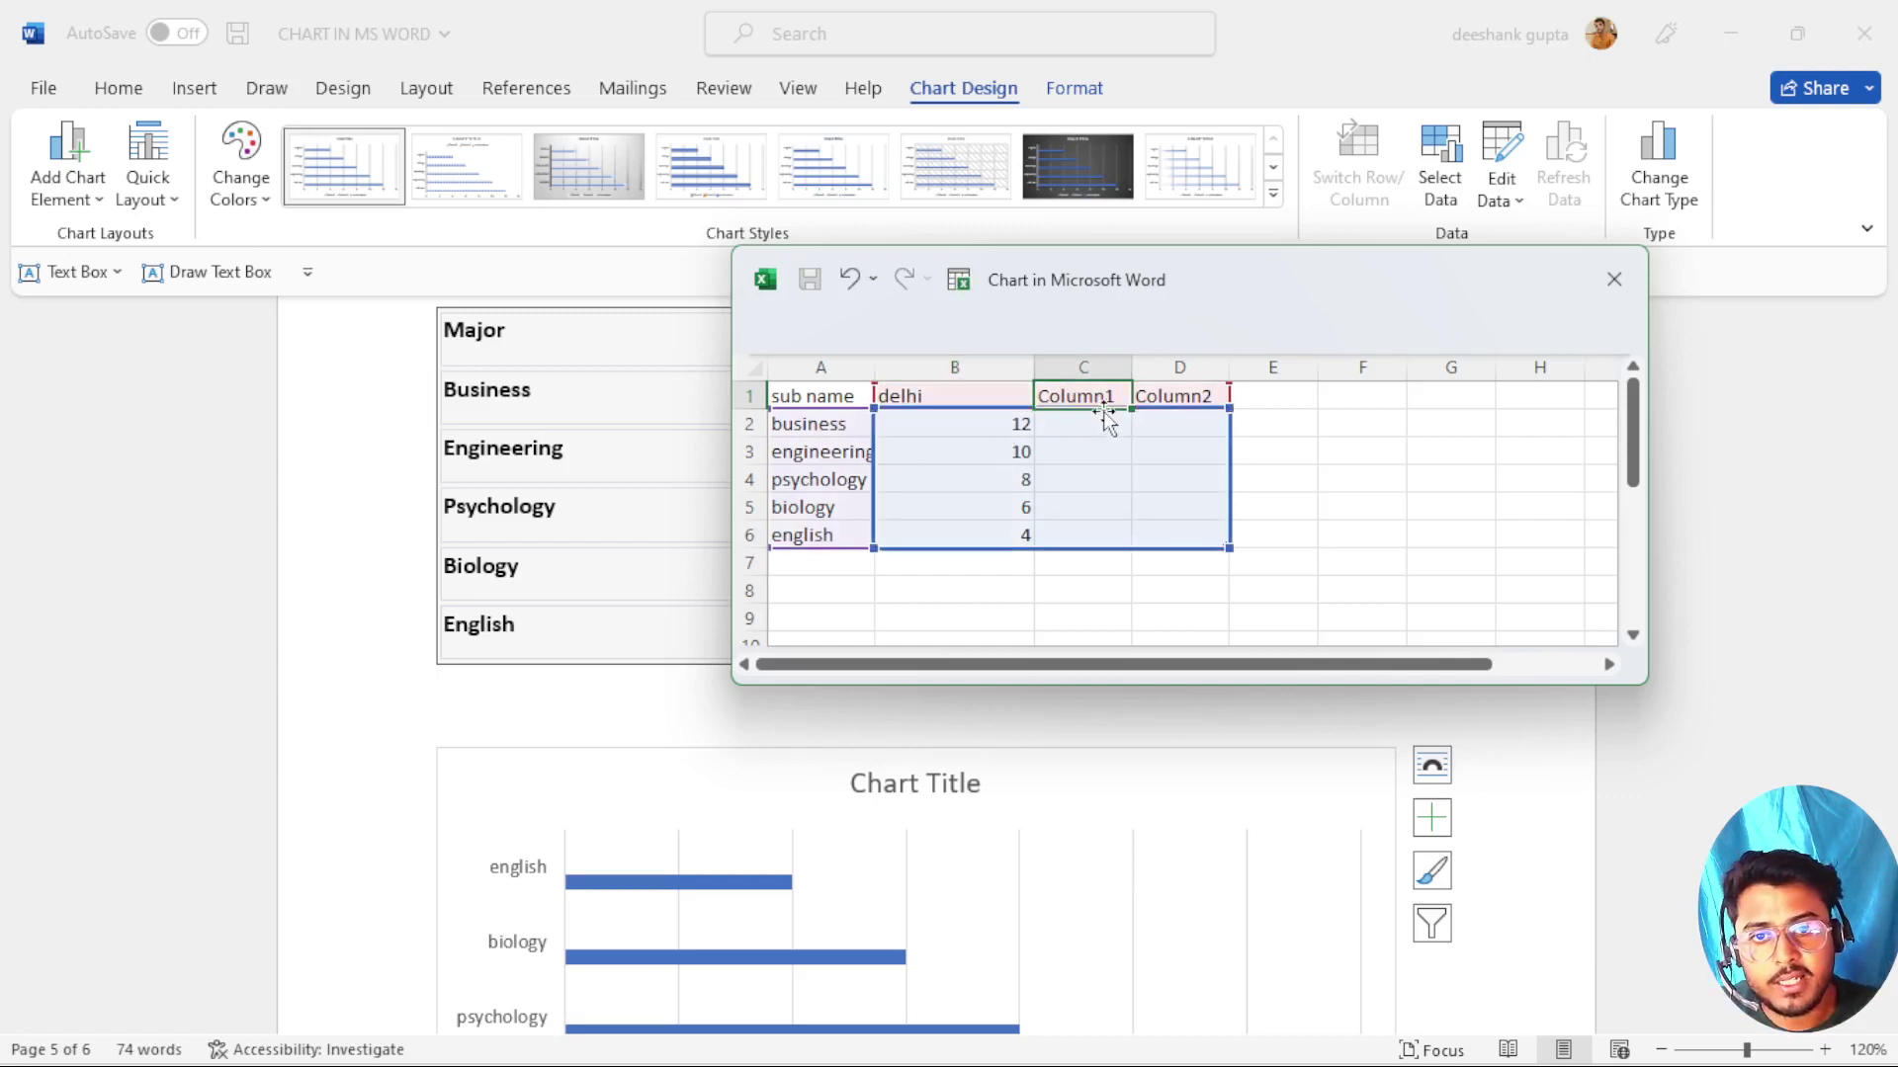
pyautogui.write('up')
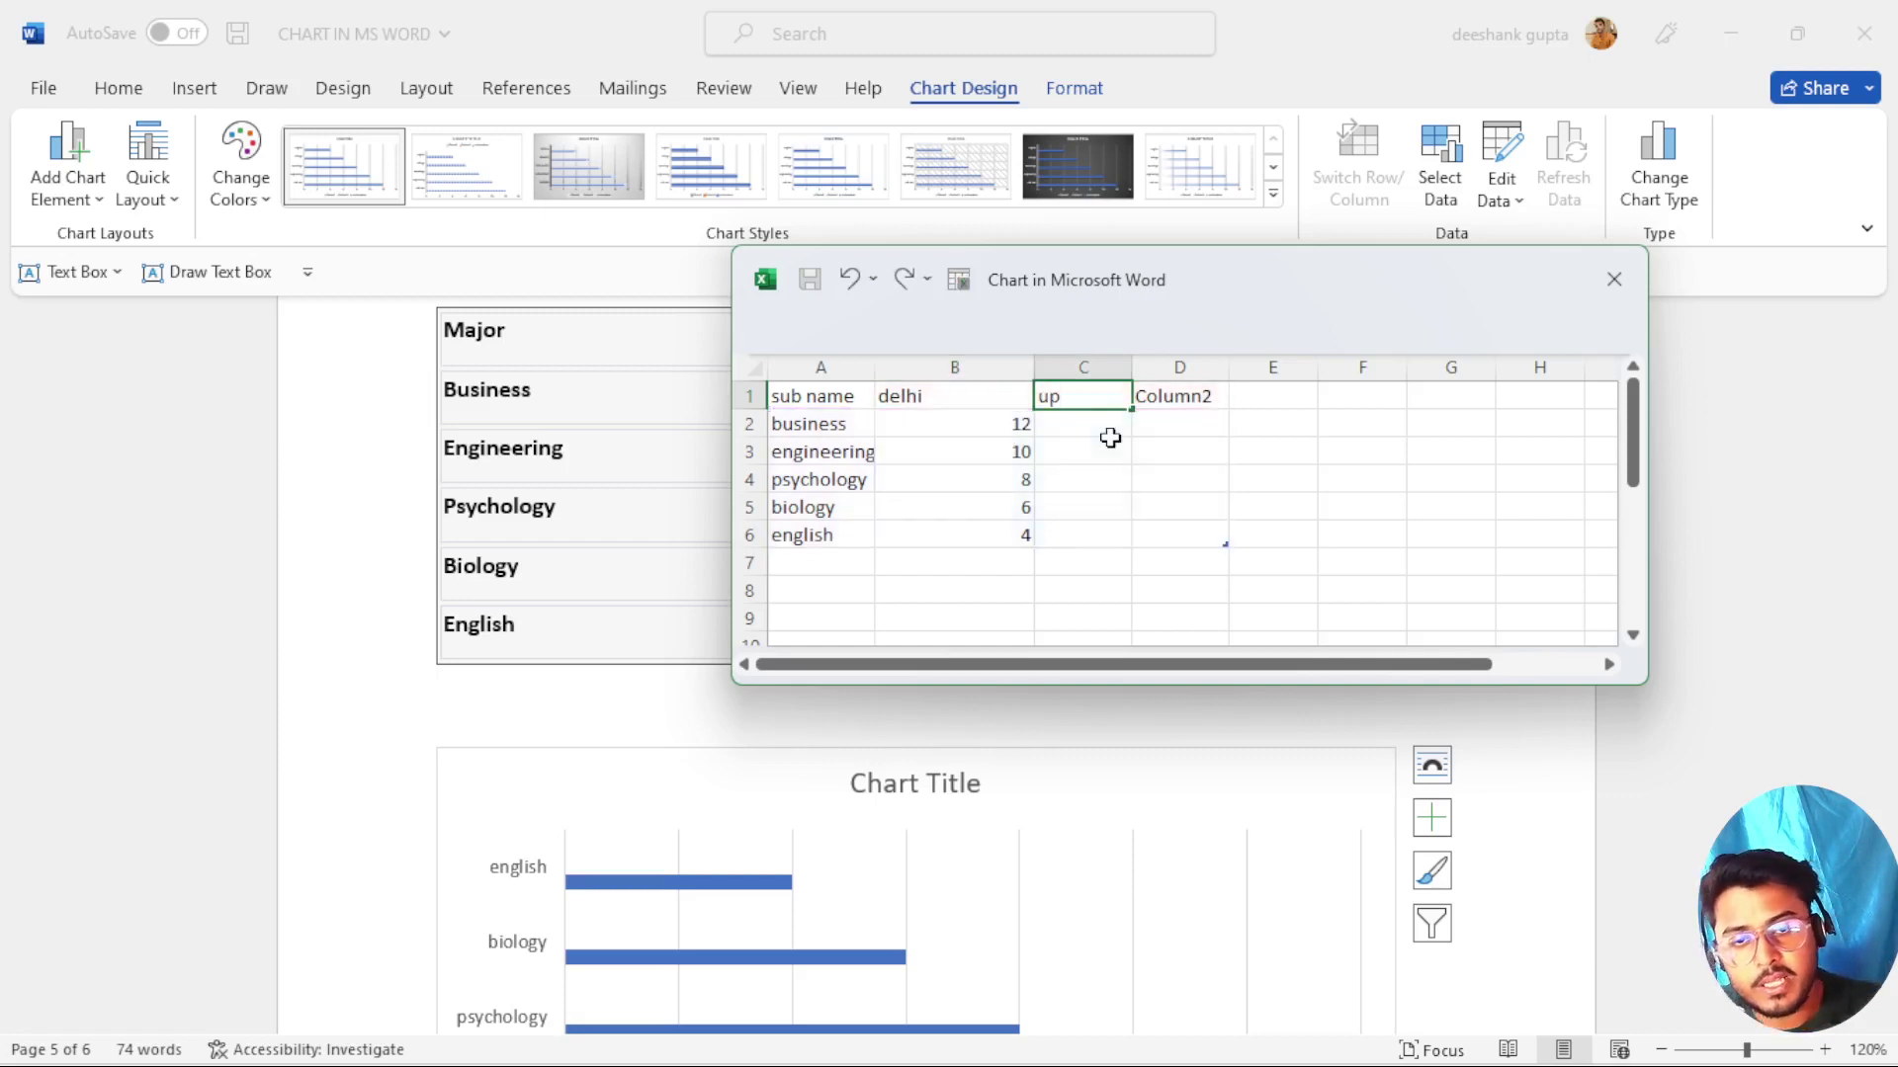
pyautogui.click(1183, 396)
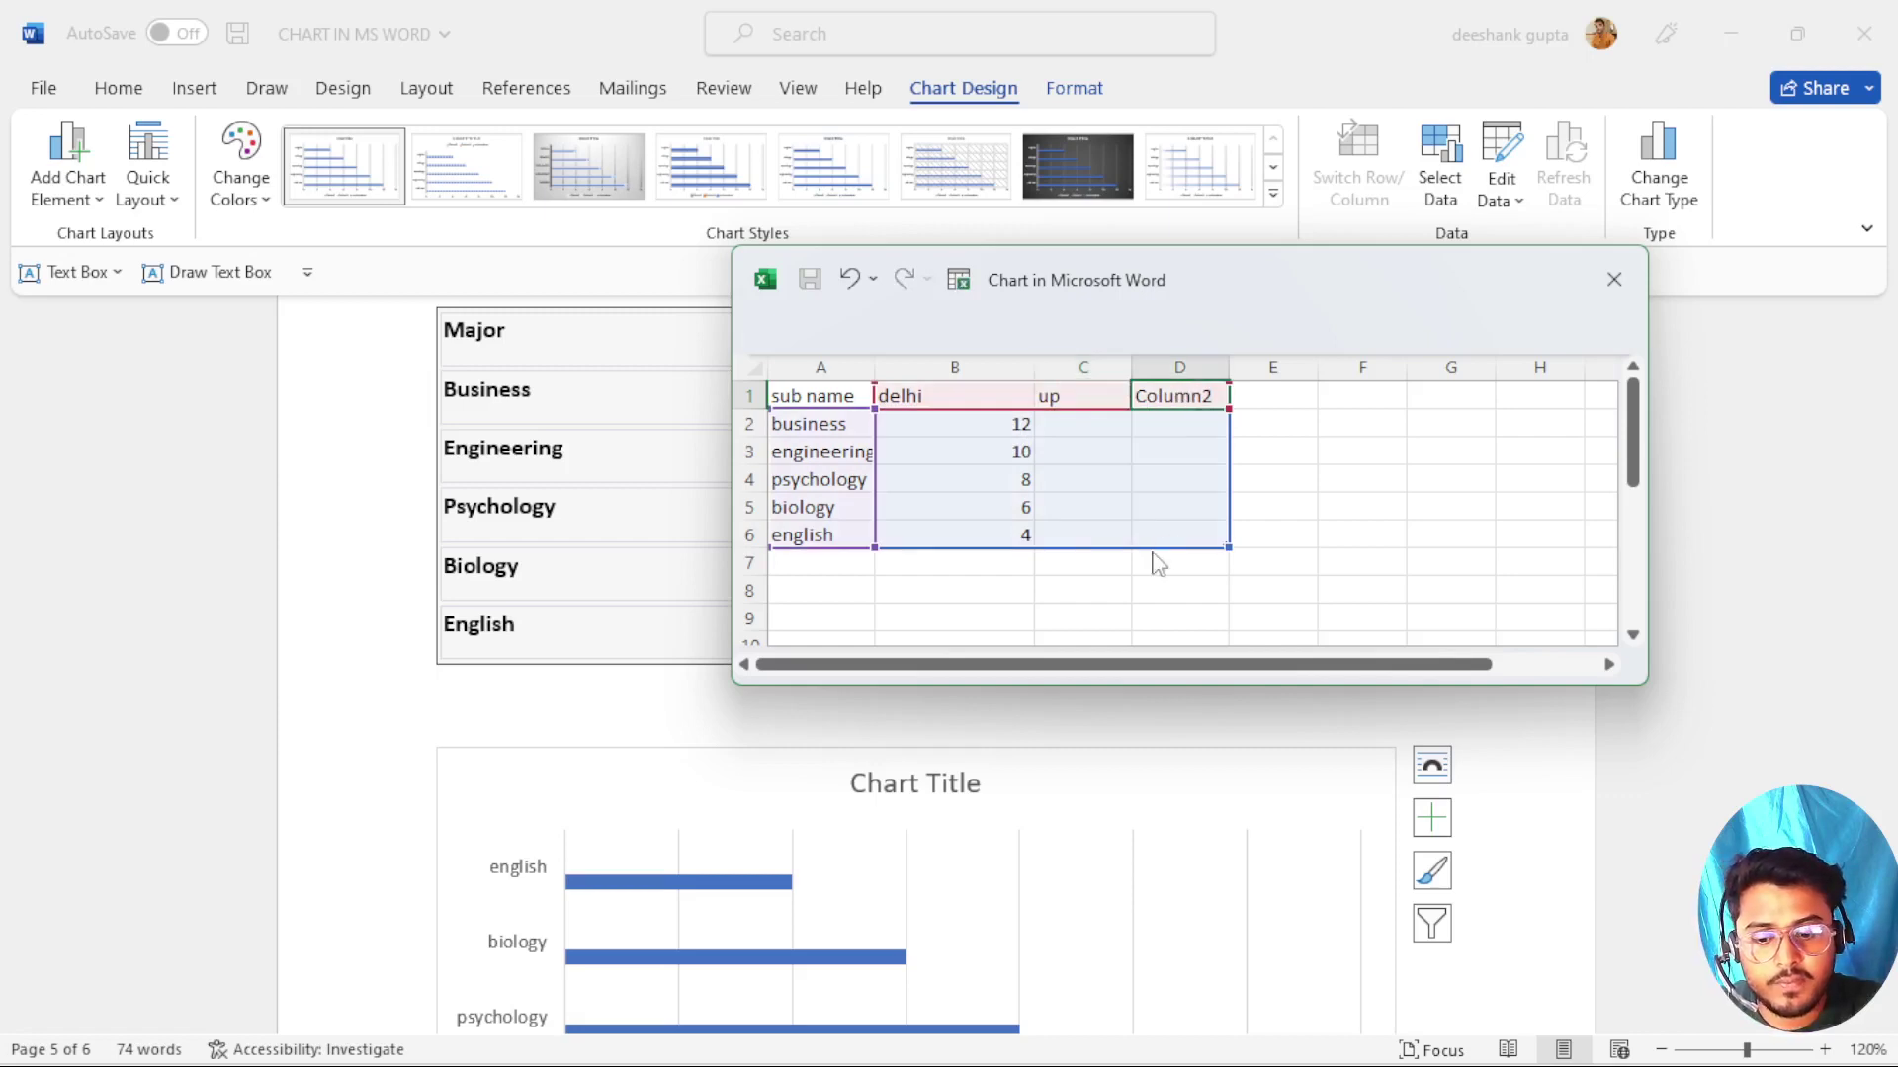
pyautogui.write('hariyana')
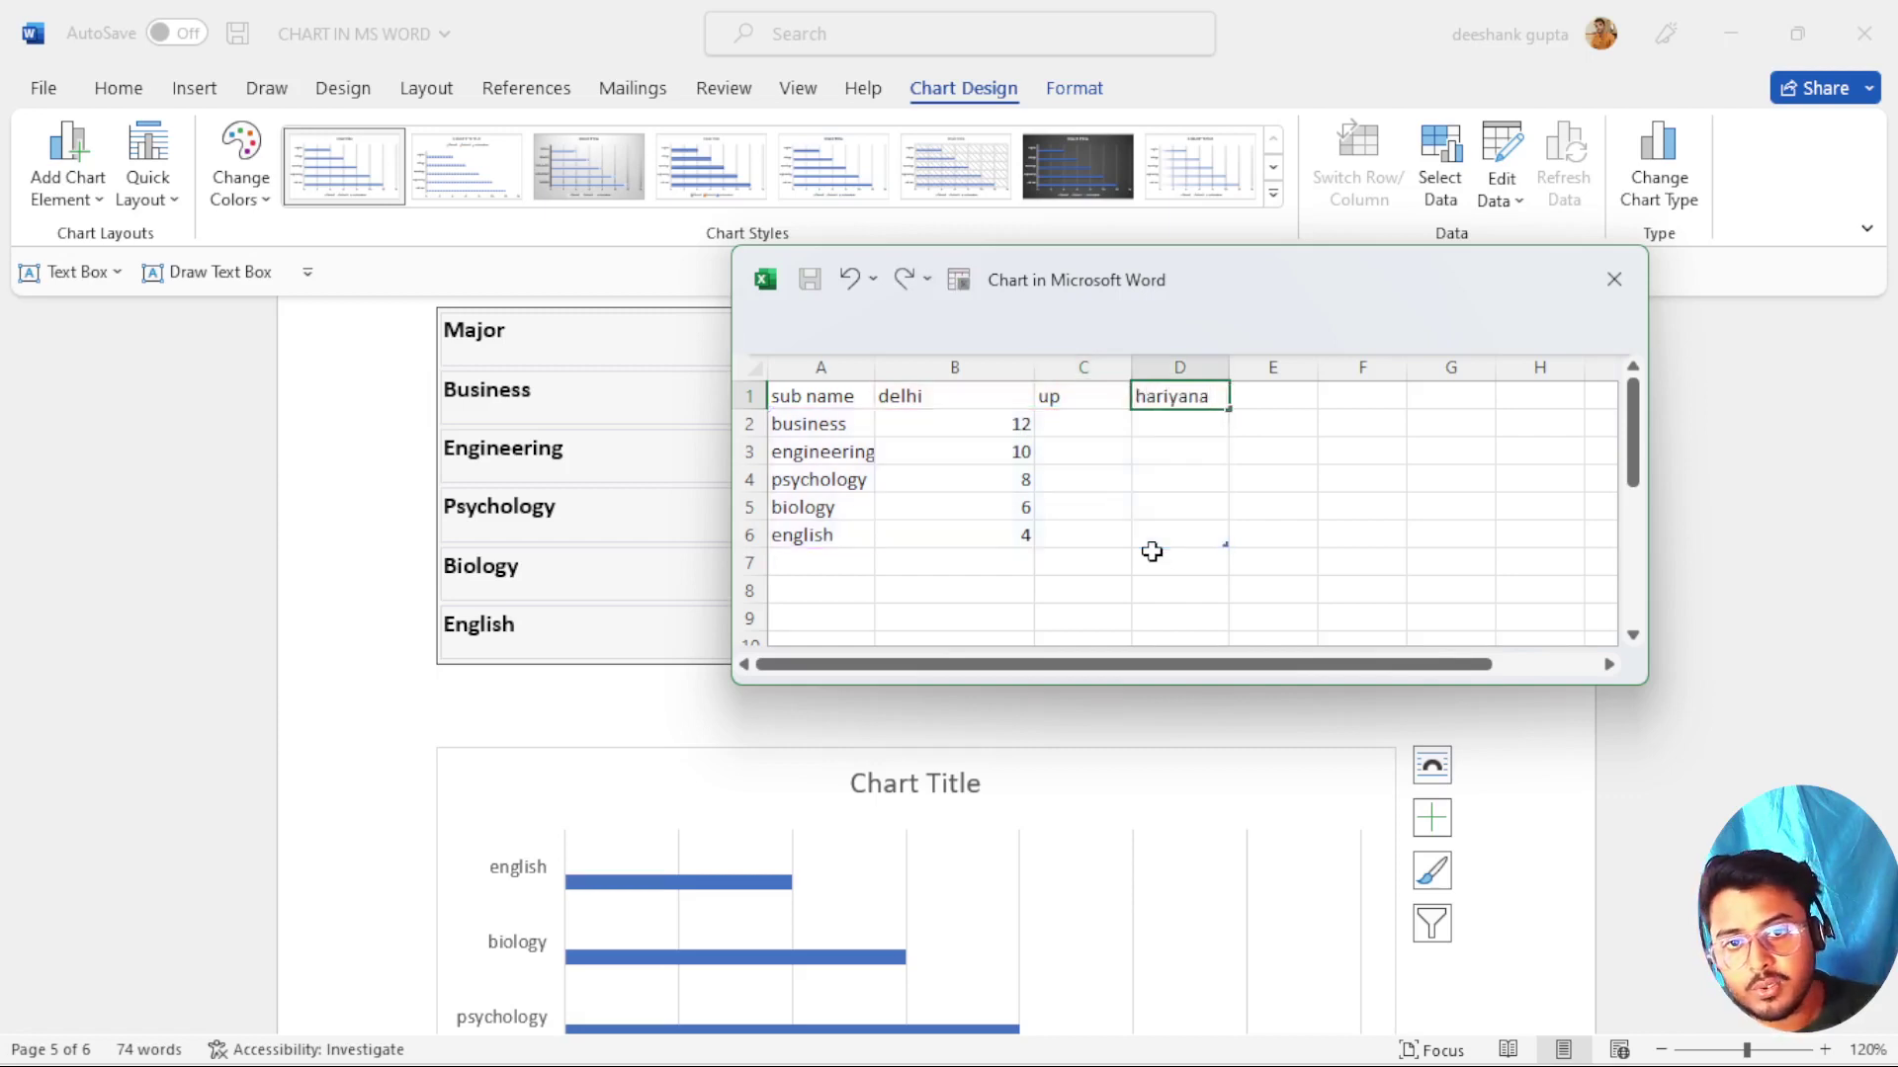
# Fill the up column with 5, 10, 2, 12 and 3 for business, engineering, psychology, biology and english.
pyautogui.click(1098, 423)
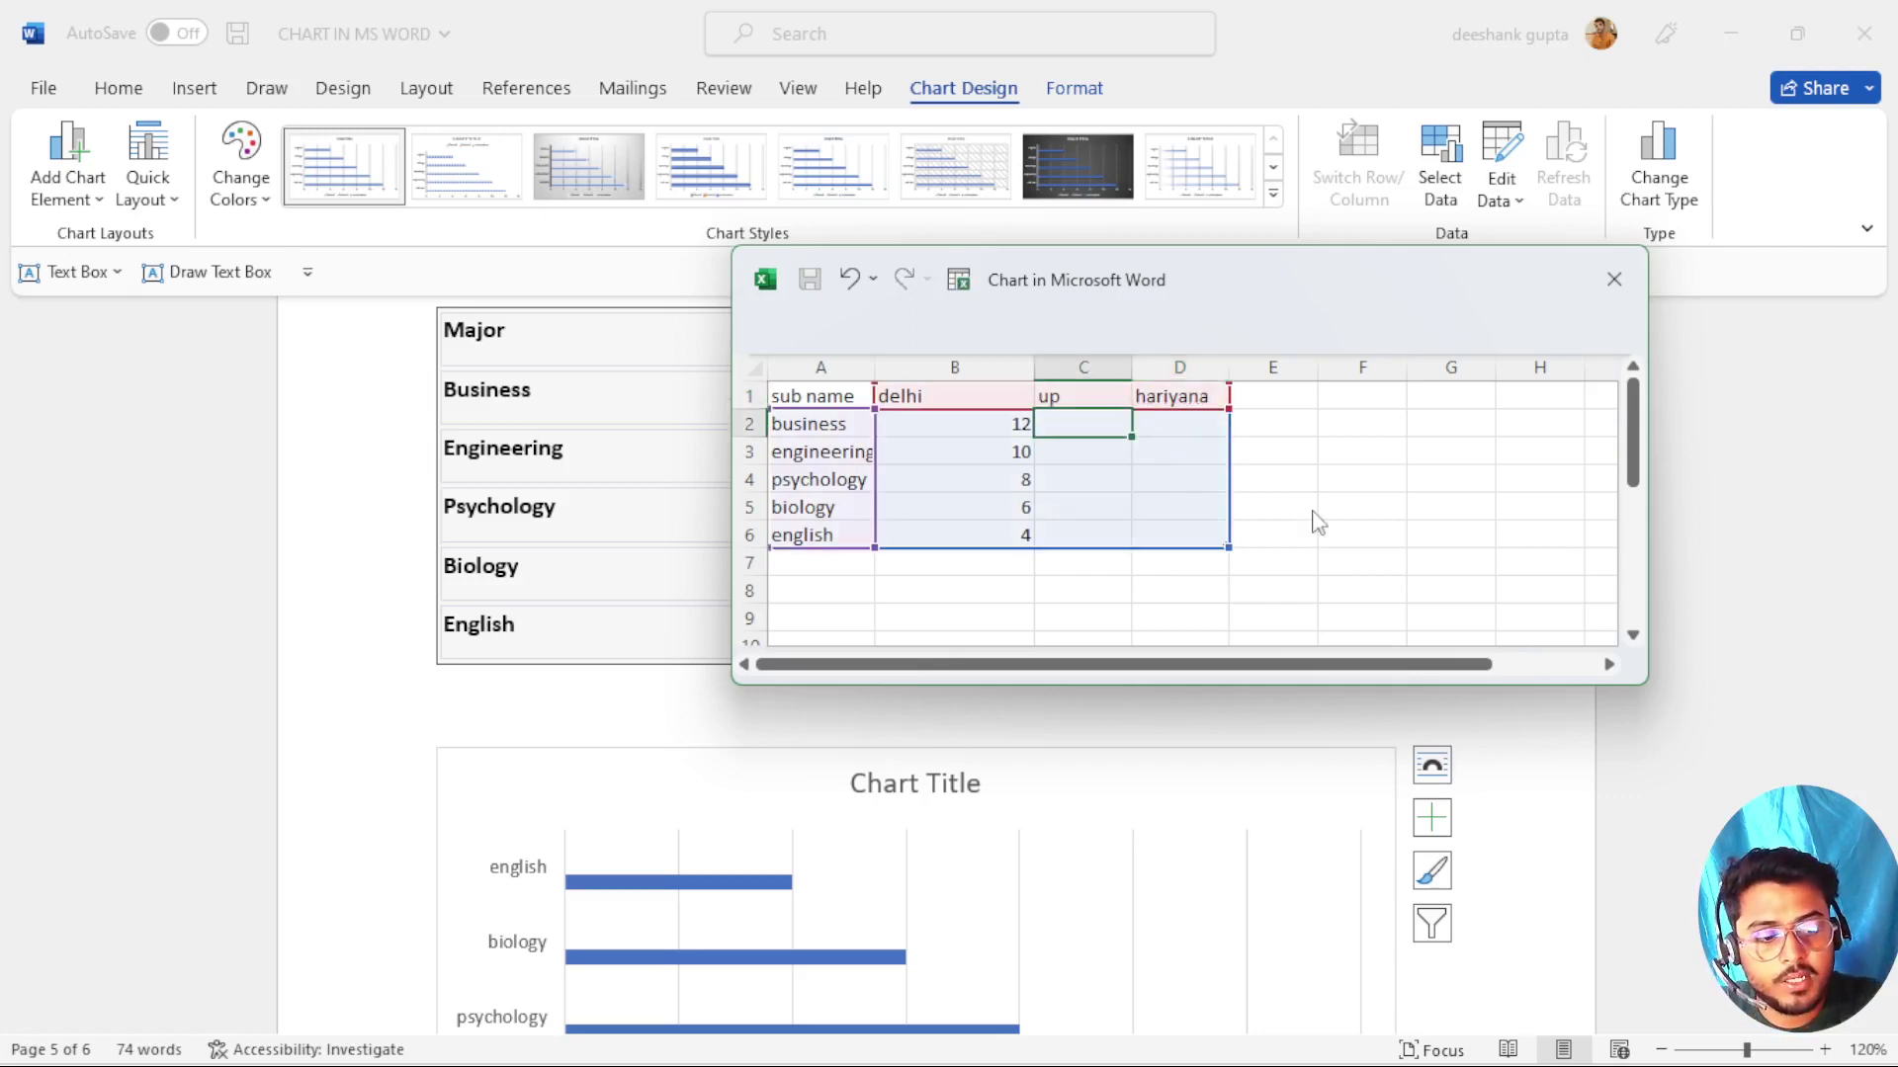
pyautogui.write('5')
pyautogui.press('Return')
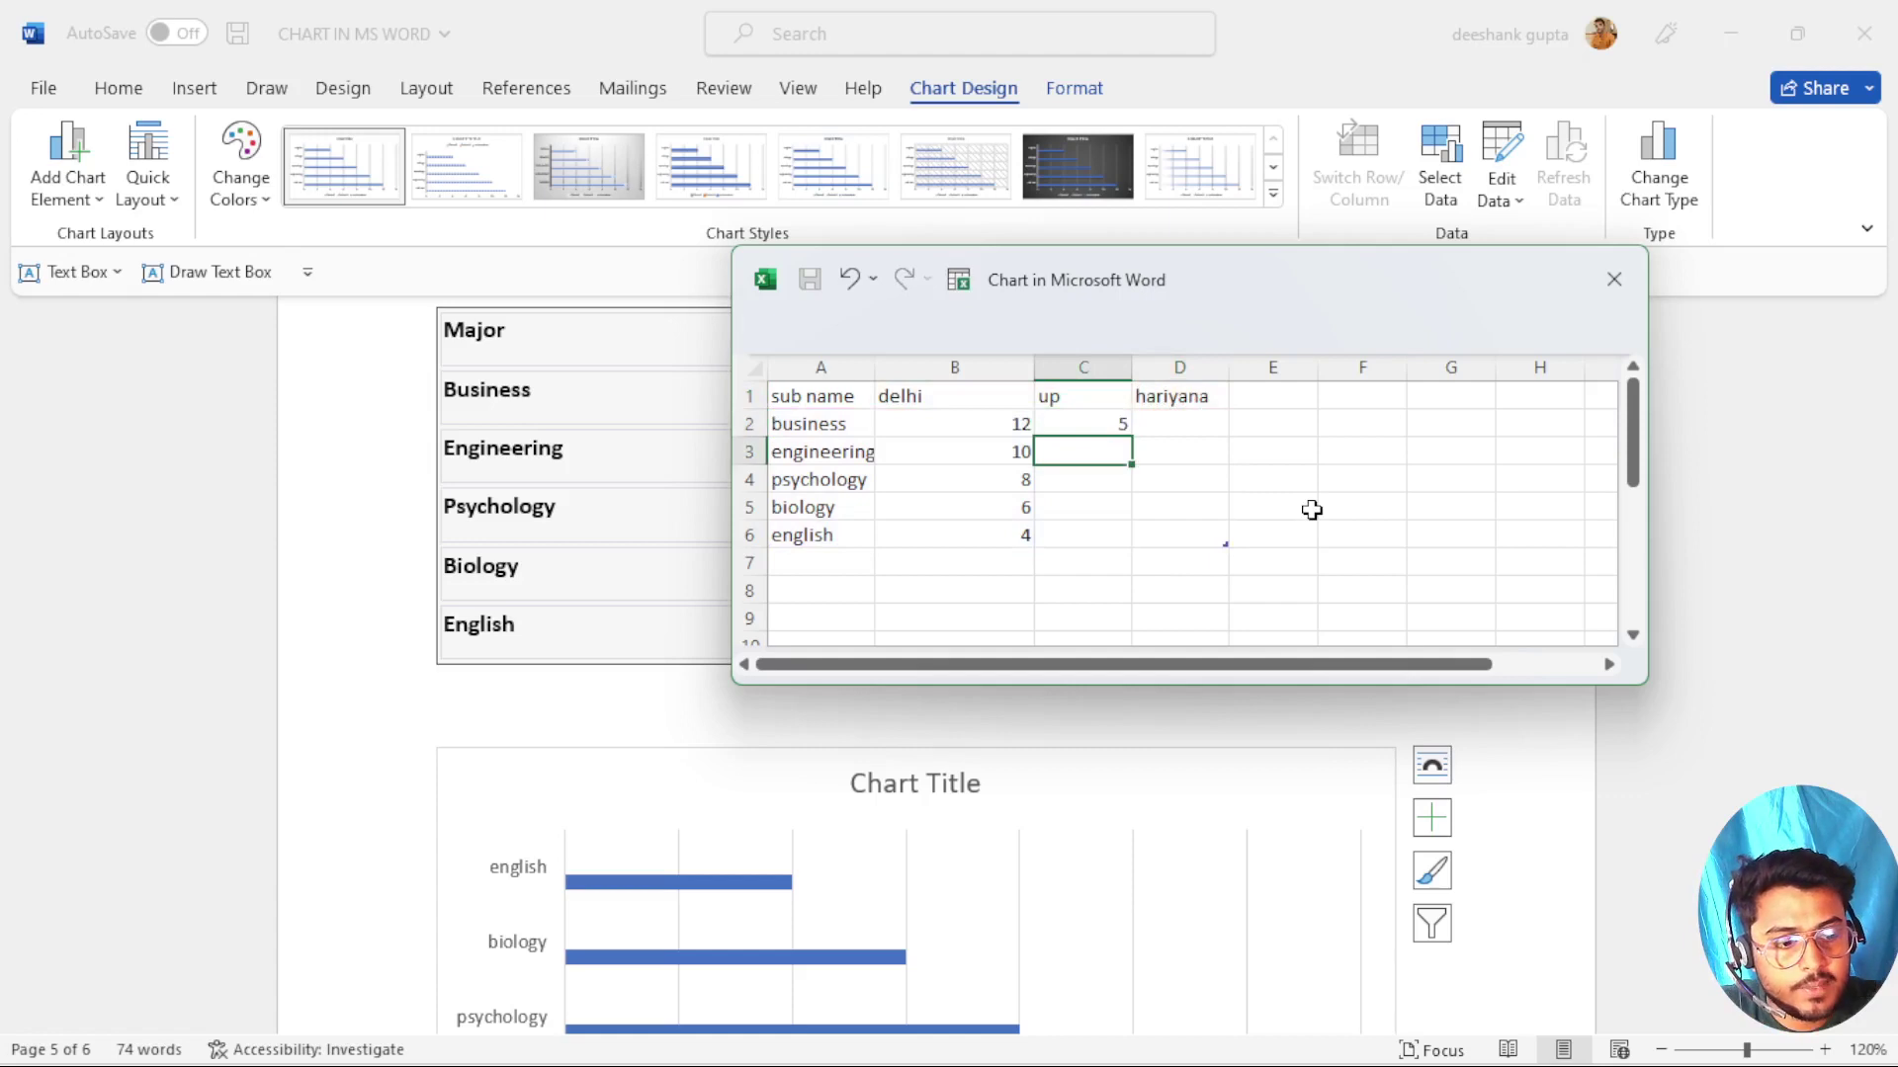
pyautogui.write('10')
pyautogui.press('Return')
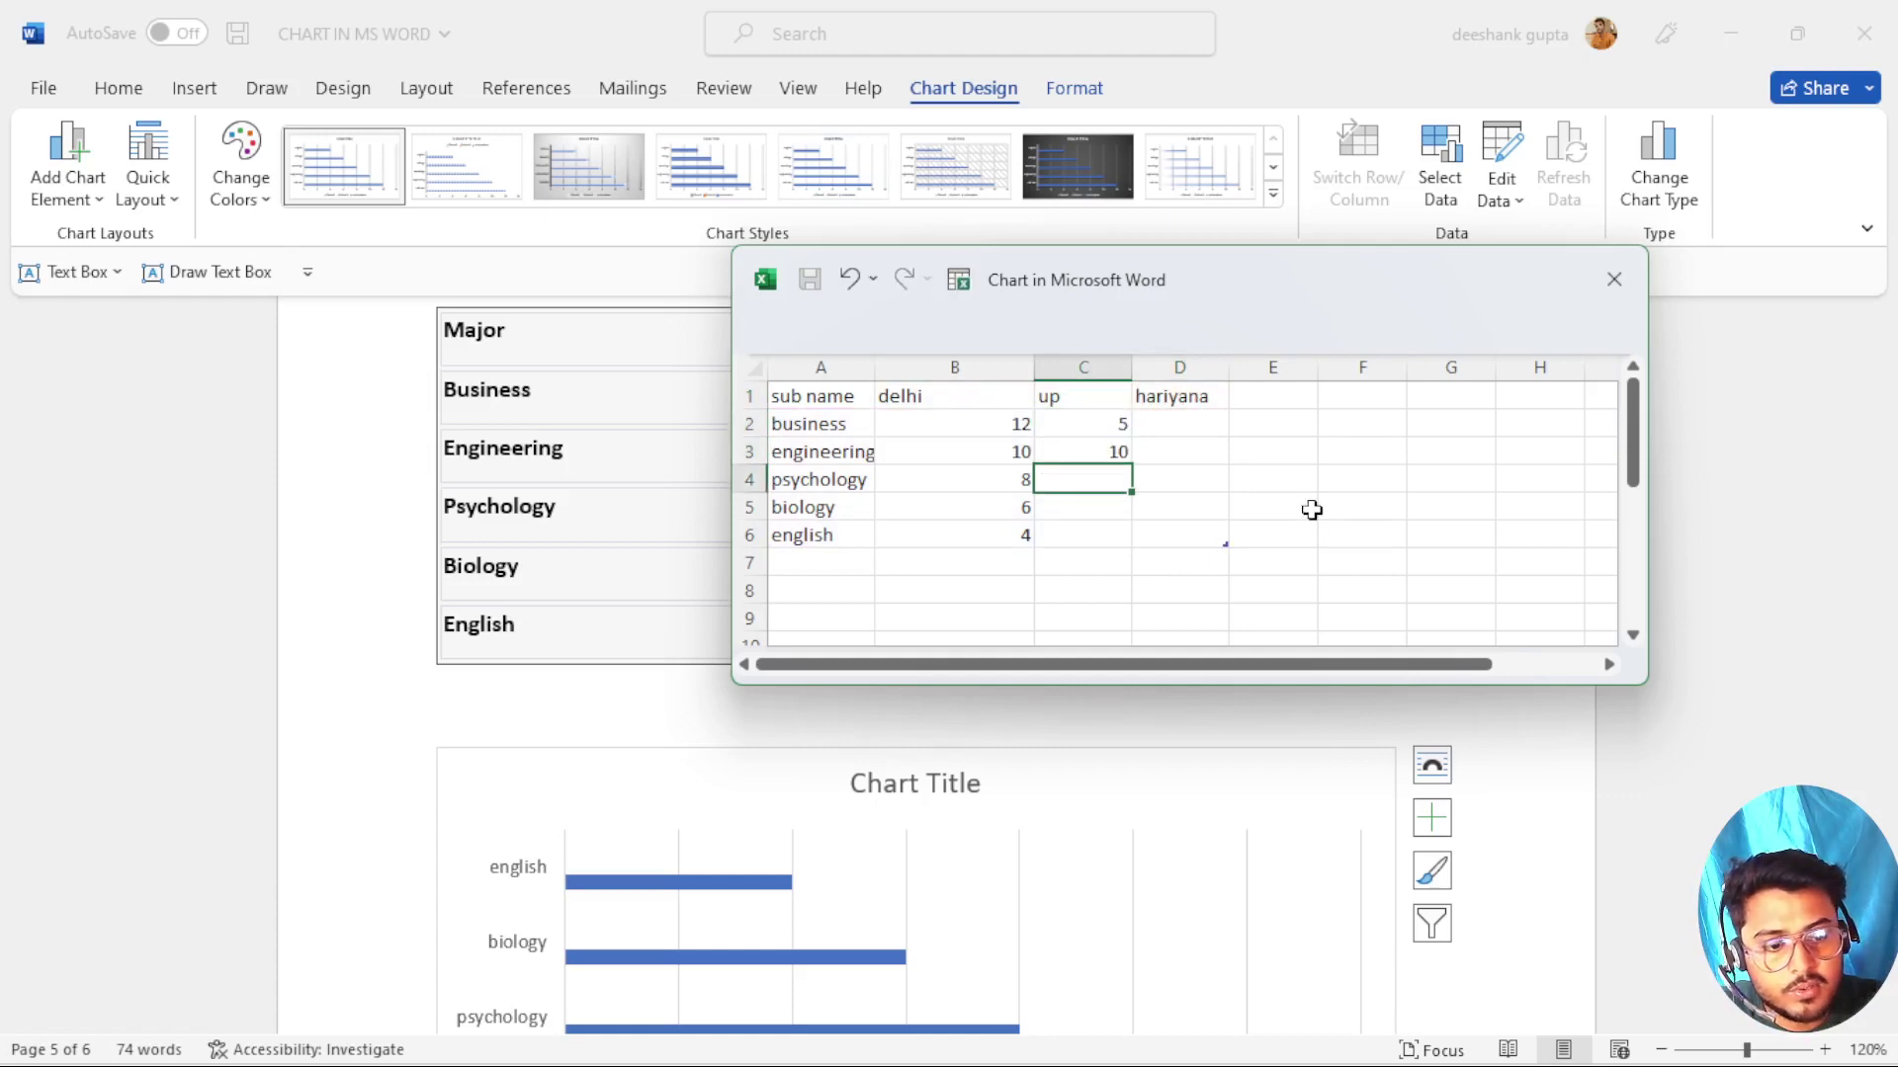
pyautogui.write('2')
pyautogui.press('Return')
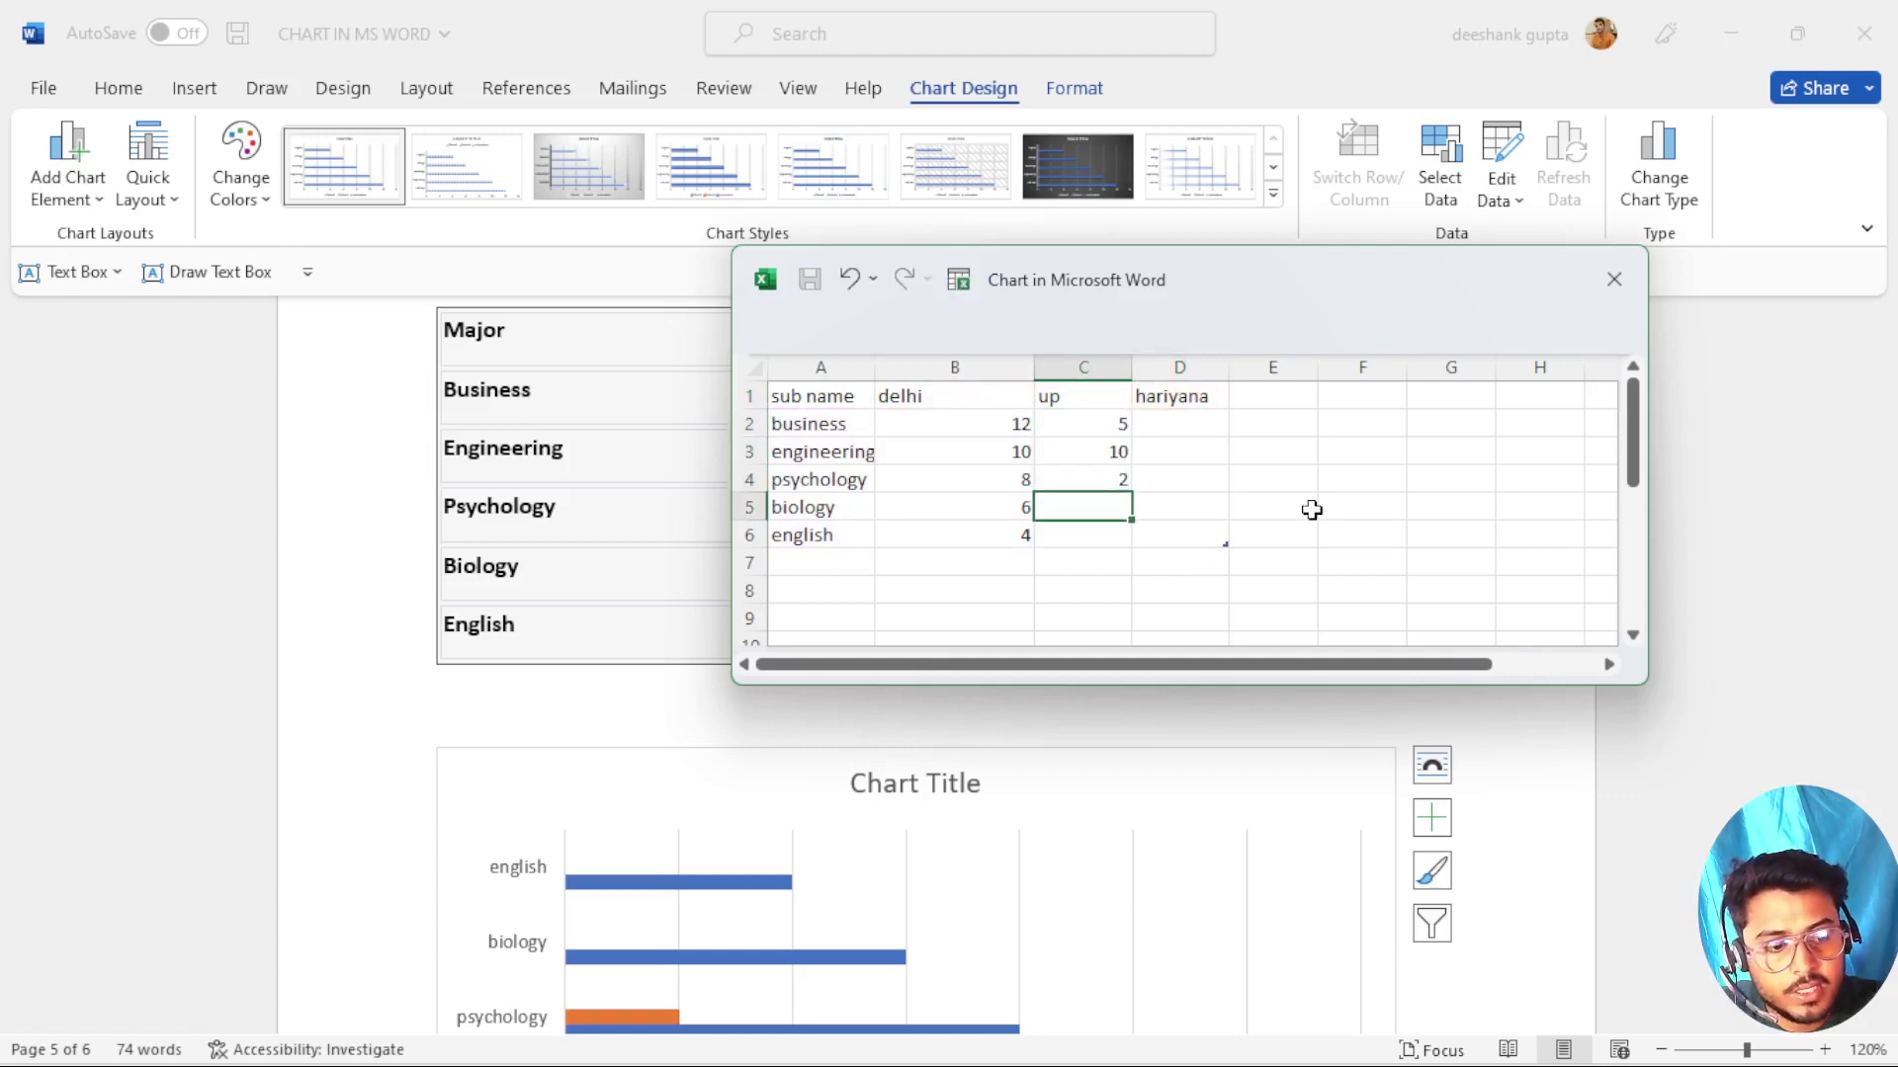
pyautogui.write('12')
pyautogui.press('Return')
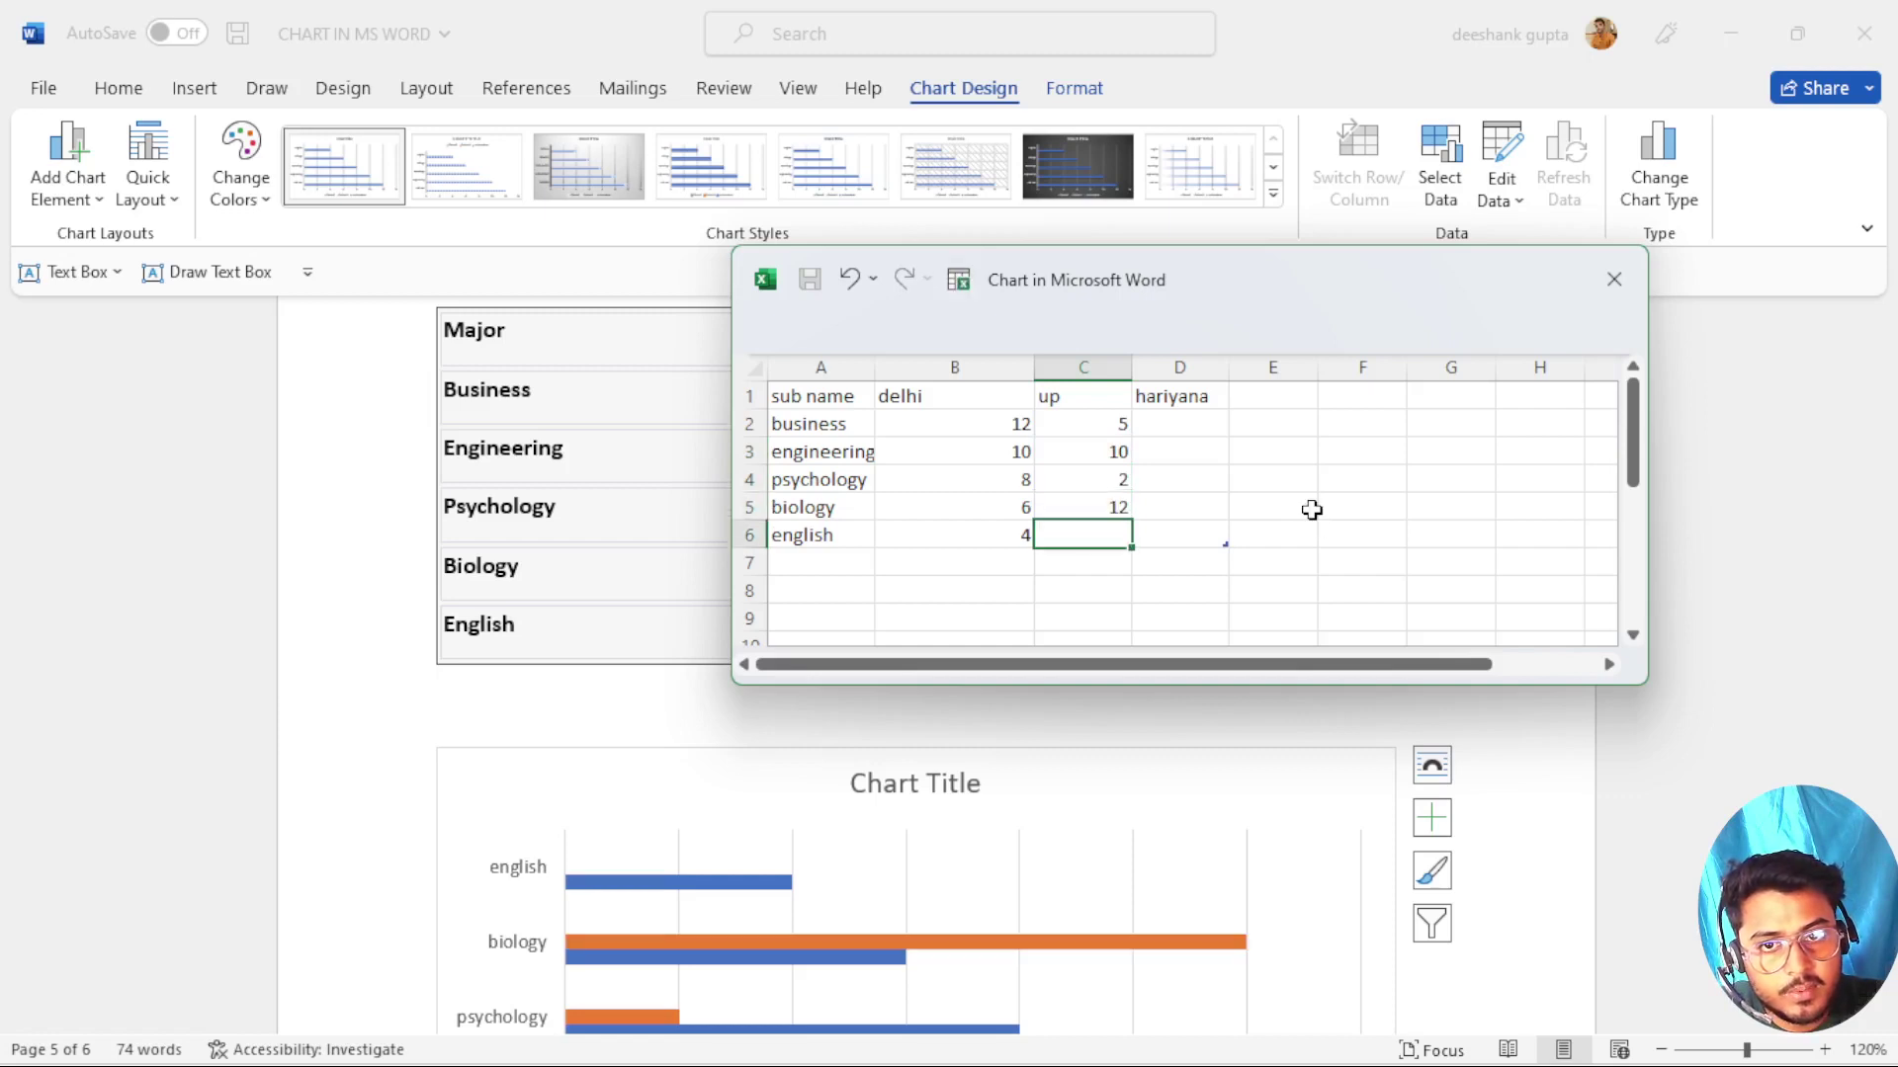
pyautogui.write('3')
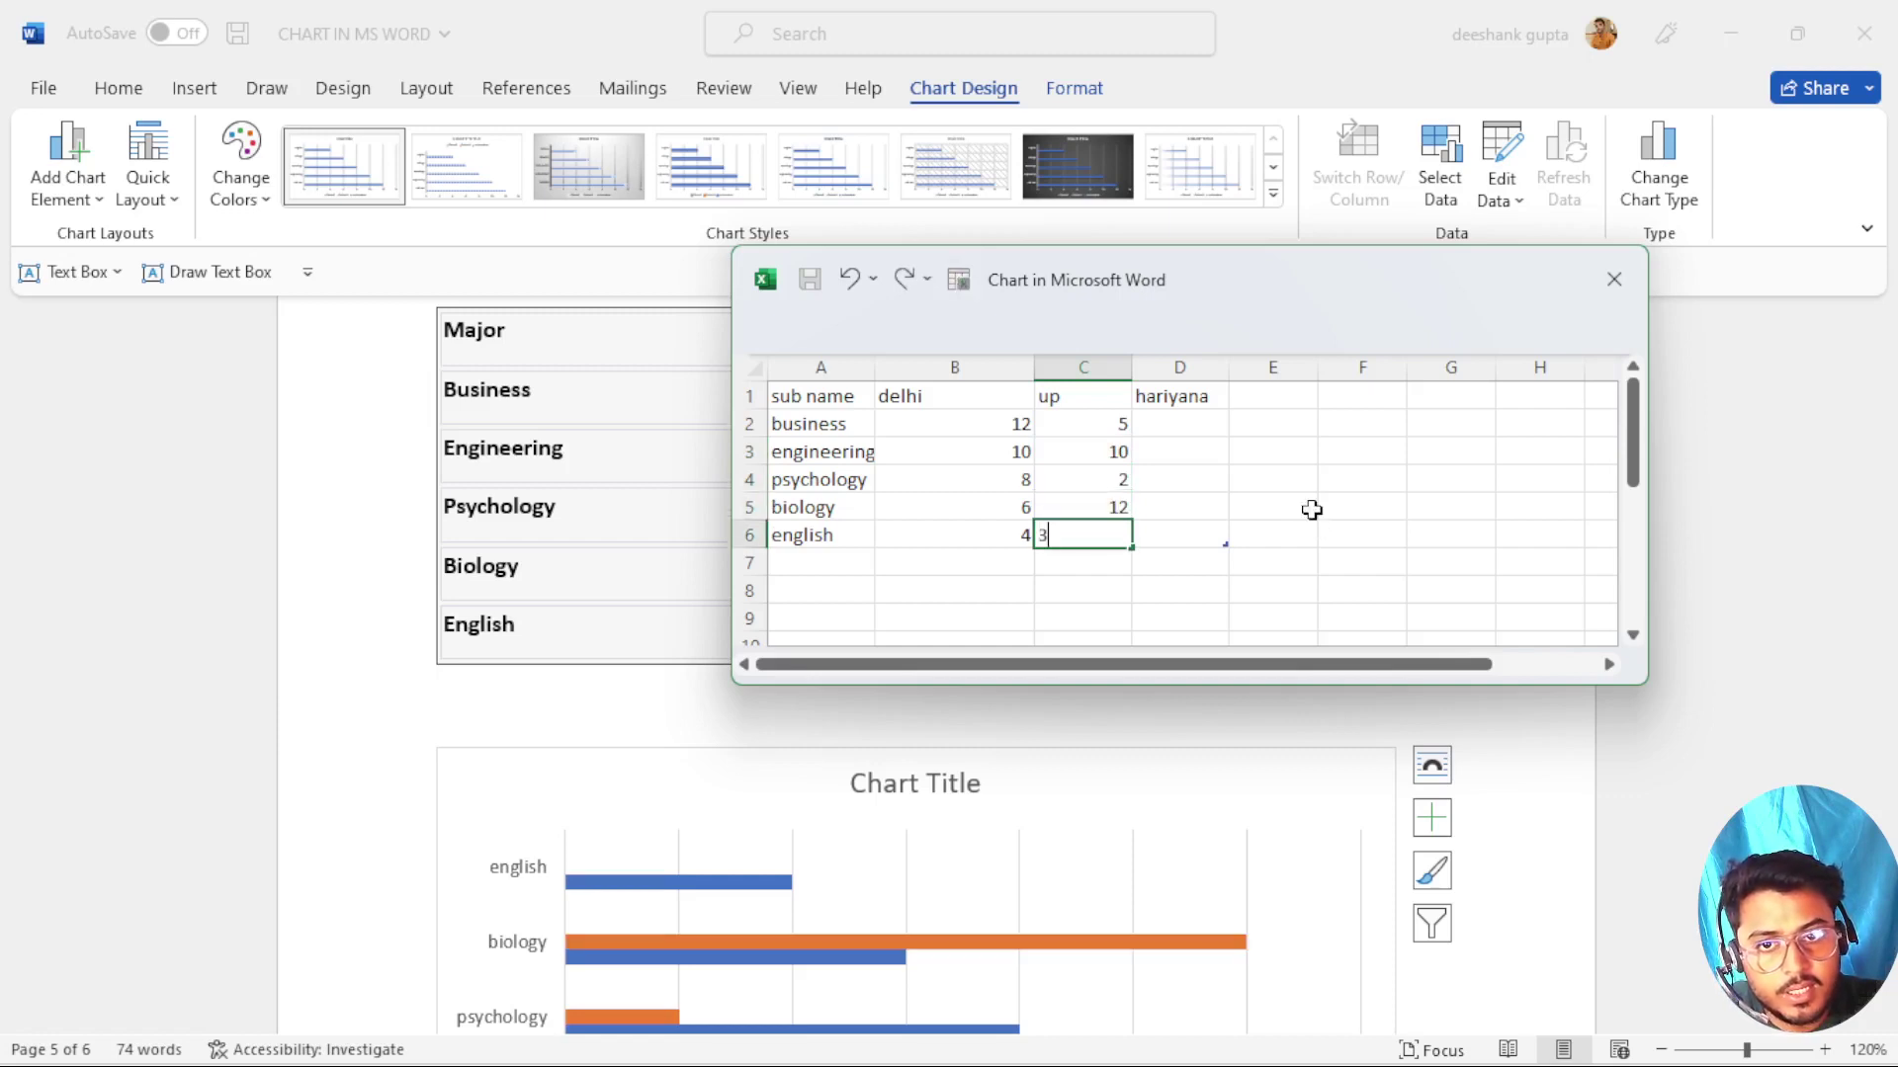
# Fill the hariyana column with 7, 6, 9, 15 and 1 for business, engineering, psychology, biology and english.
pyautogui.click(1161, 432)
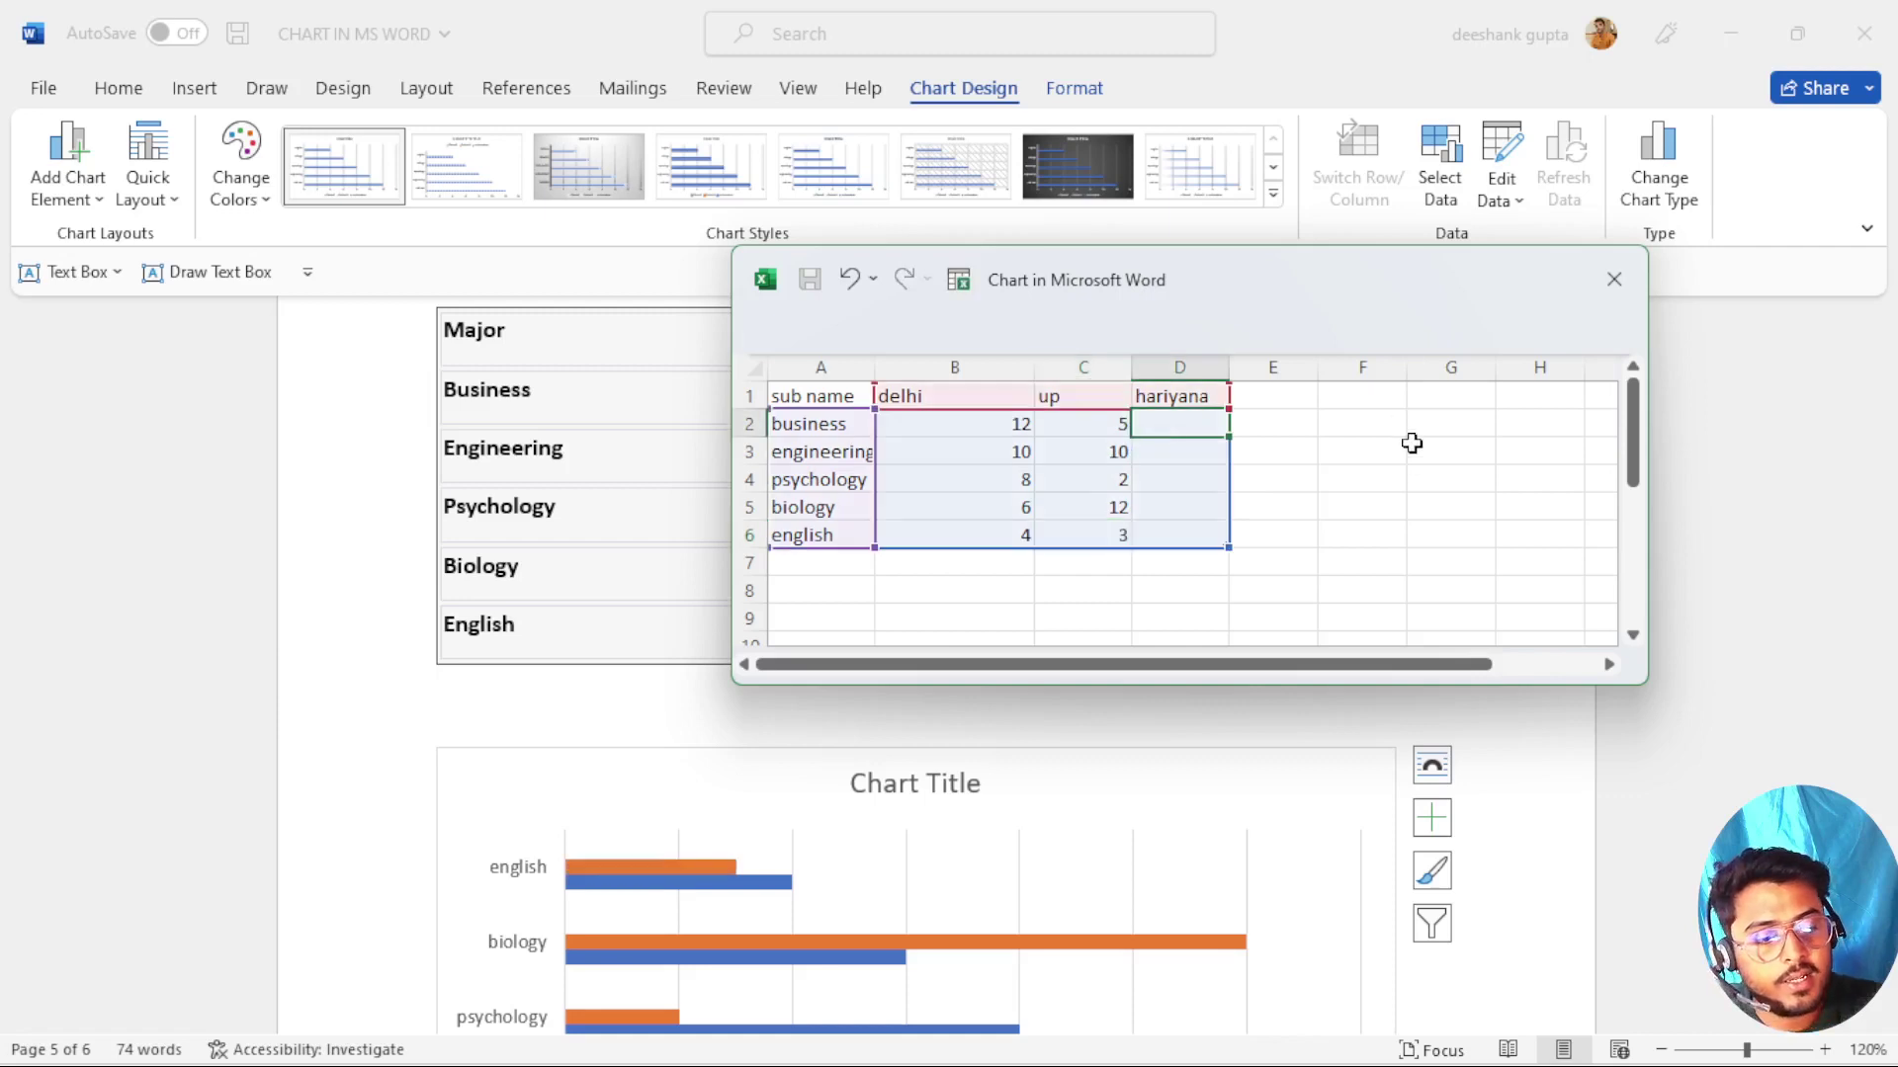
pyautogui.write('7')
pyautogui.press('Return')
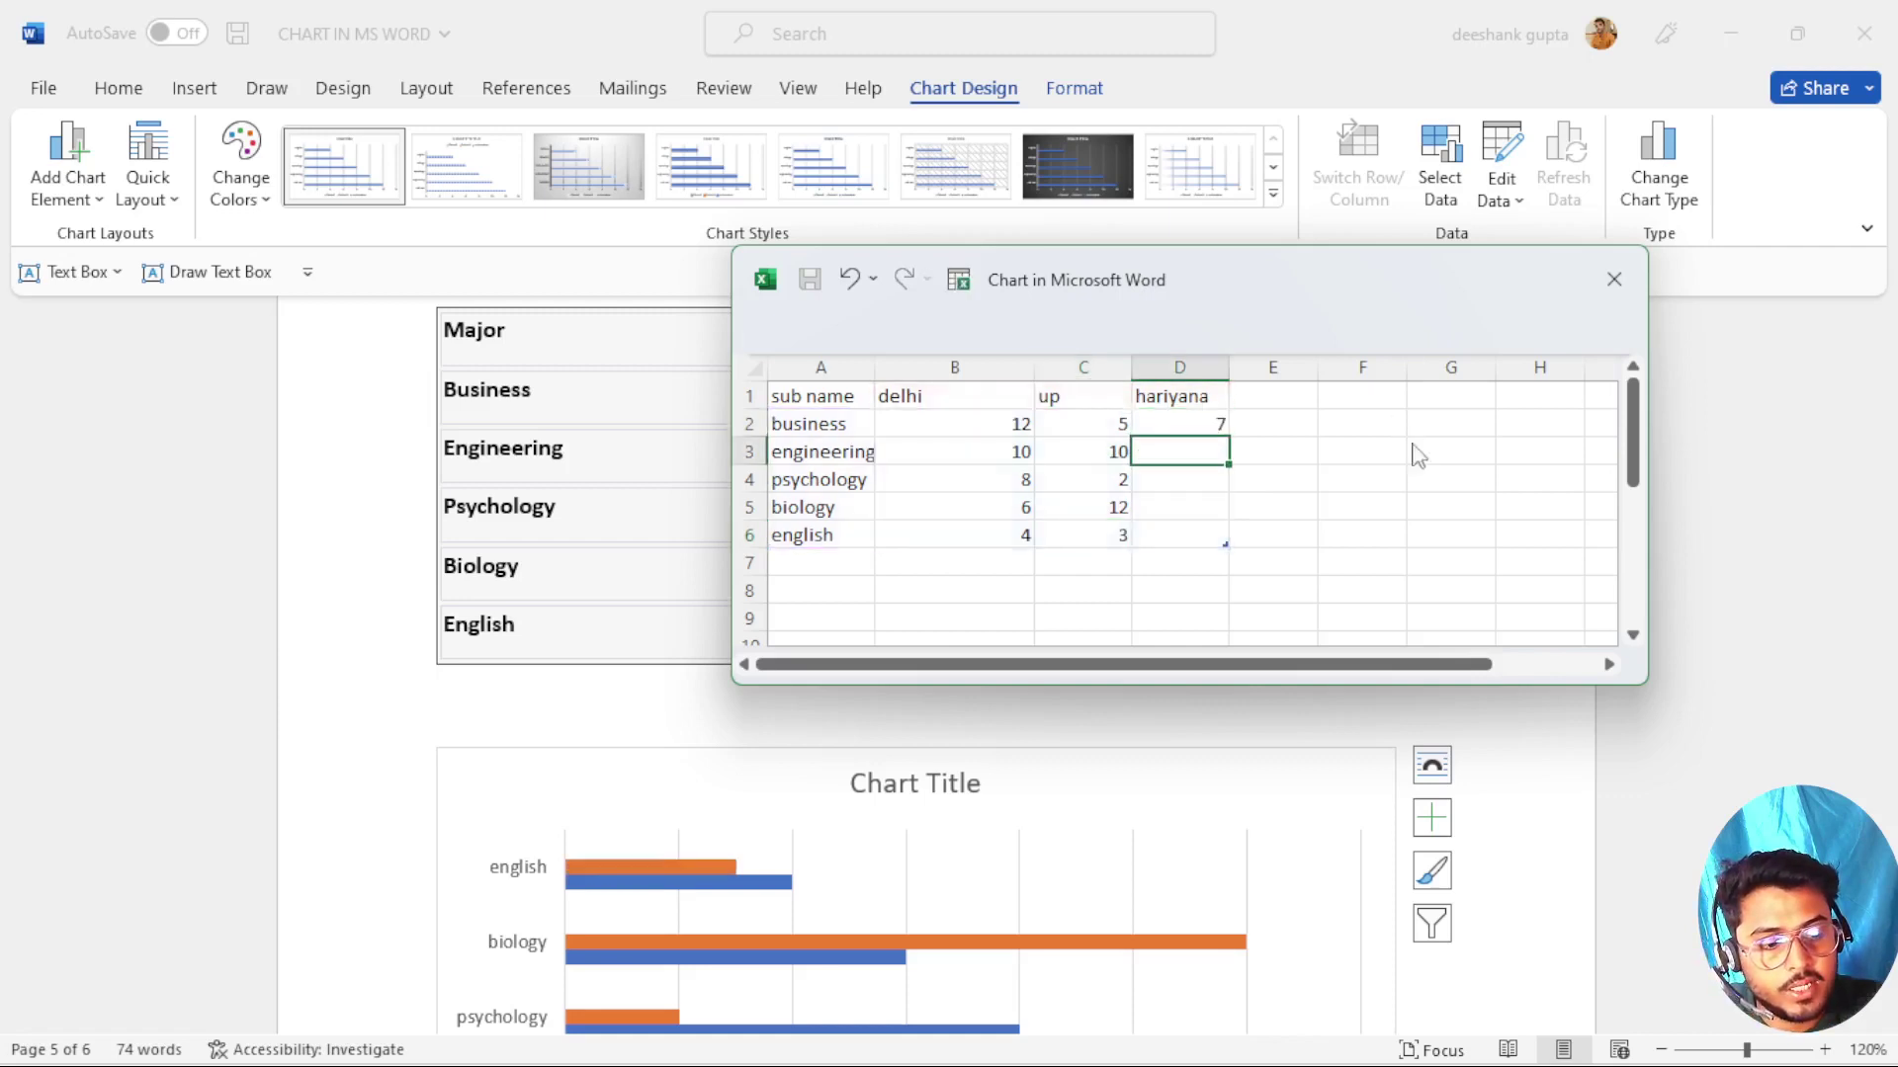
pyautogui.write('6')
pyautogui.press('Return')
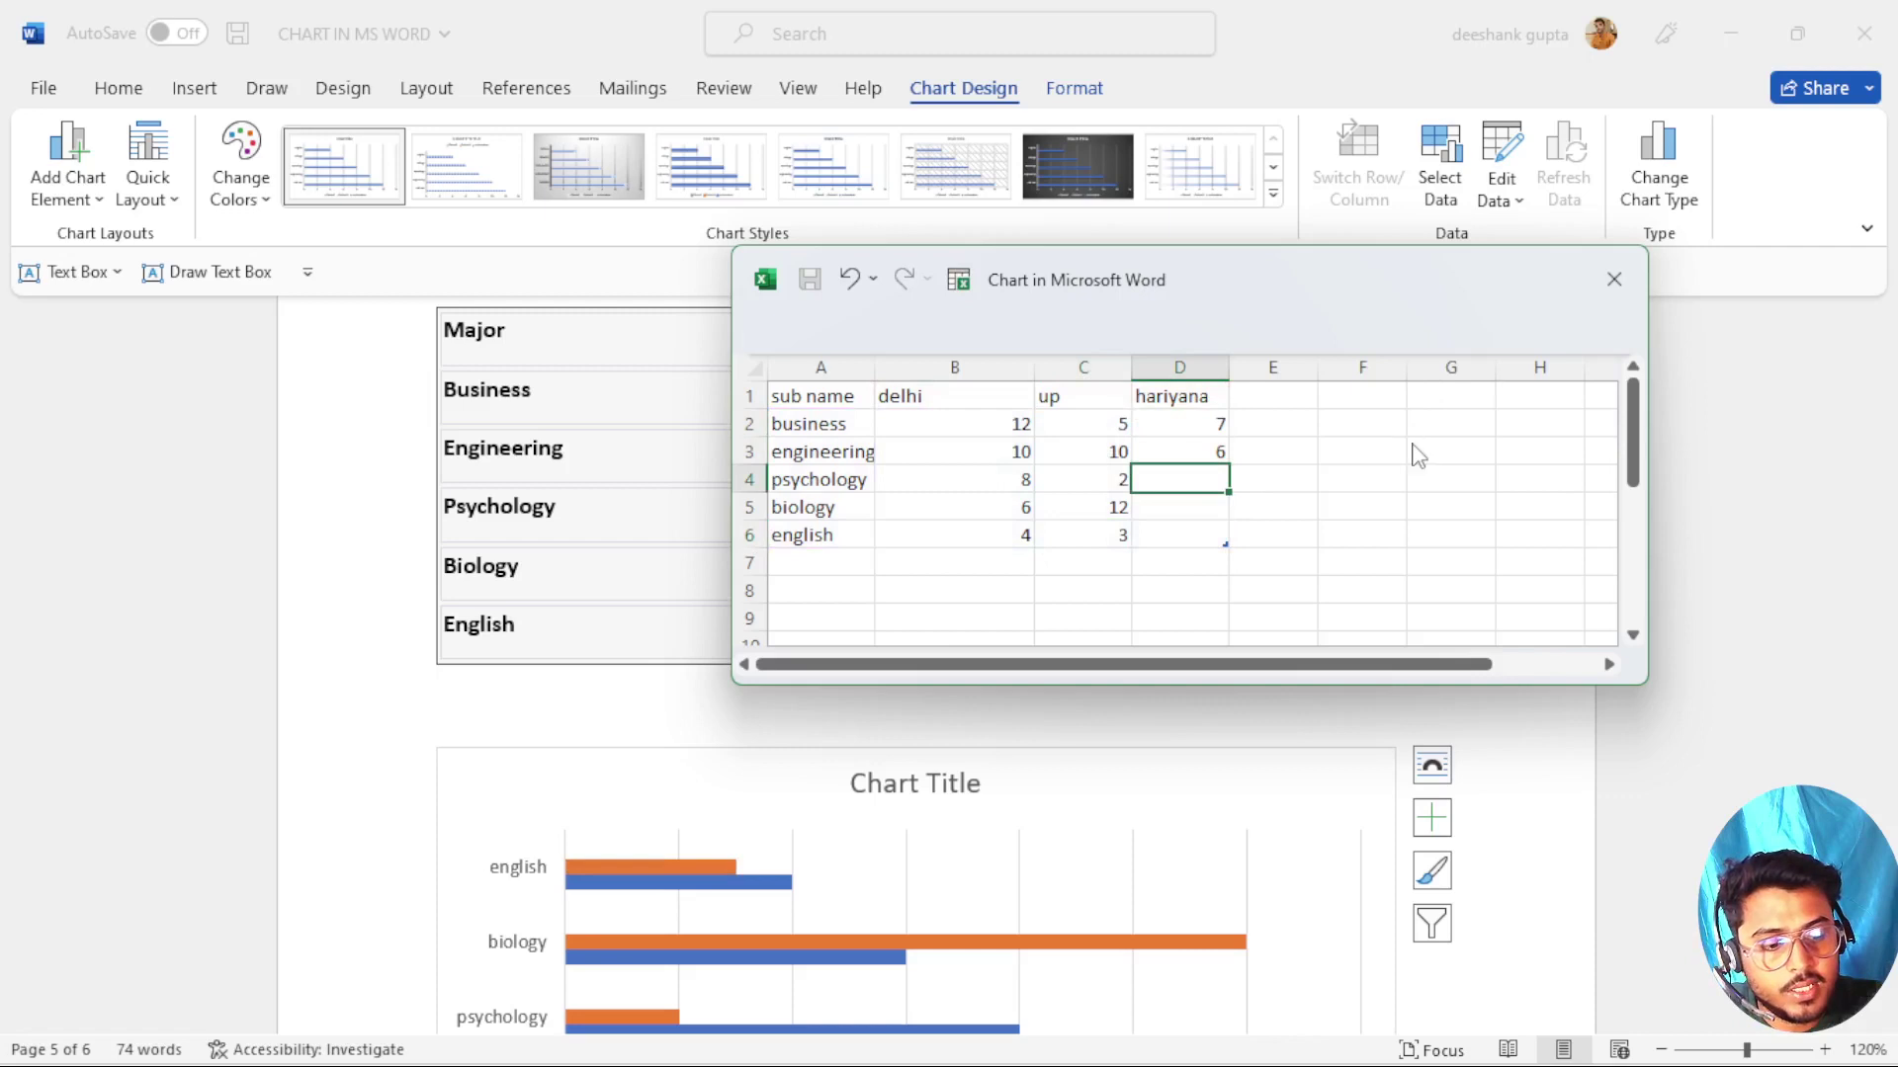
pyautogui.write('9')
pyautogui.press('Return')
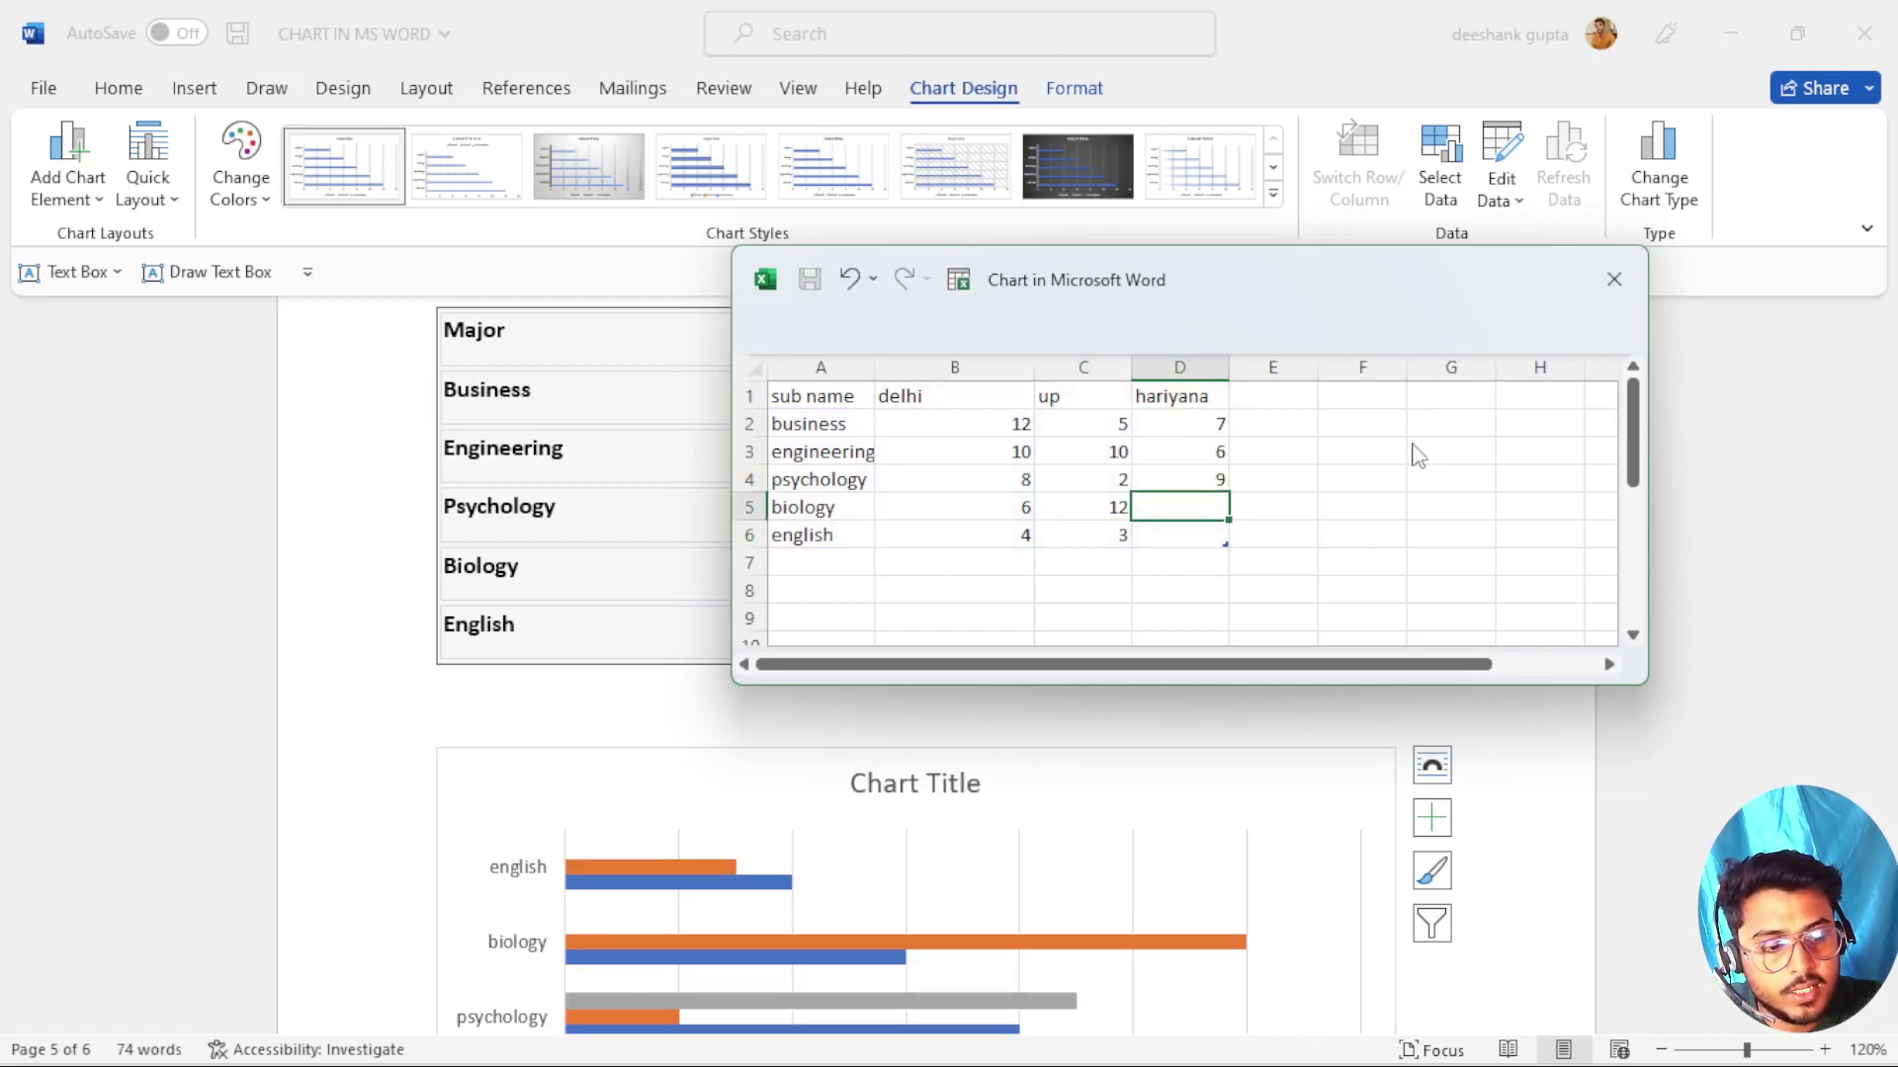
pyautogui.write('15')
pyautogui.press('Return')
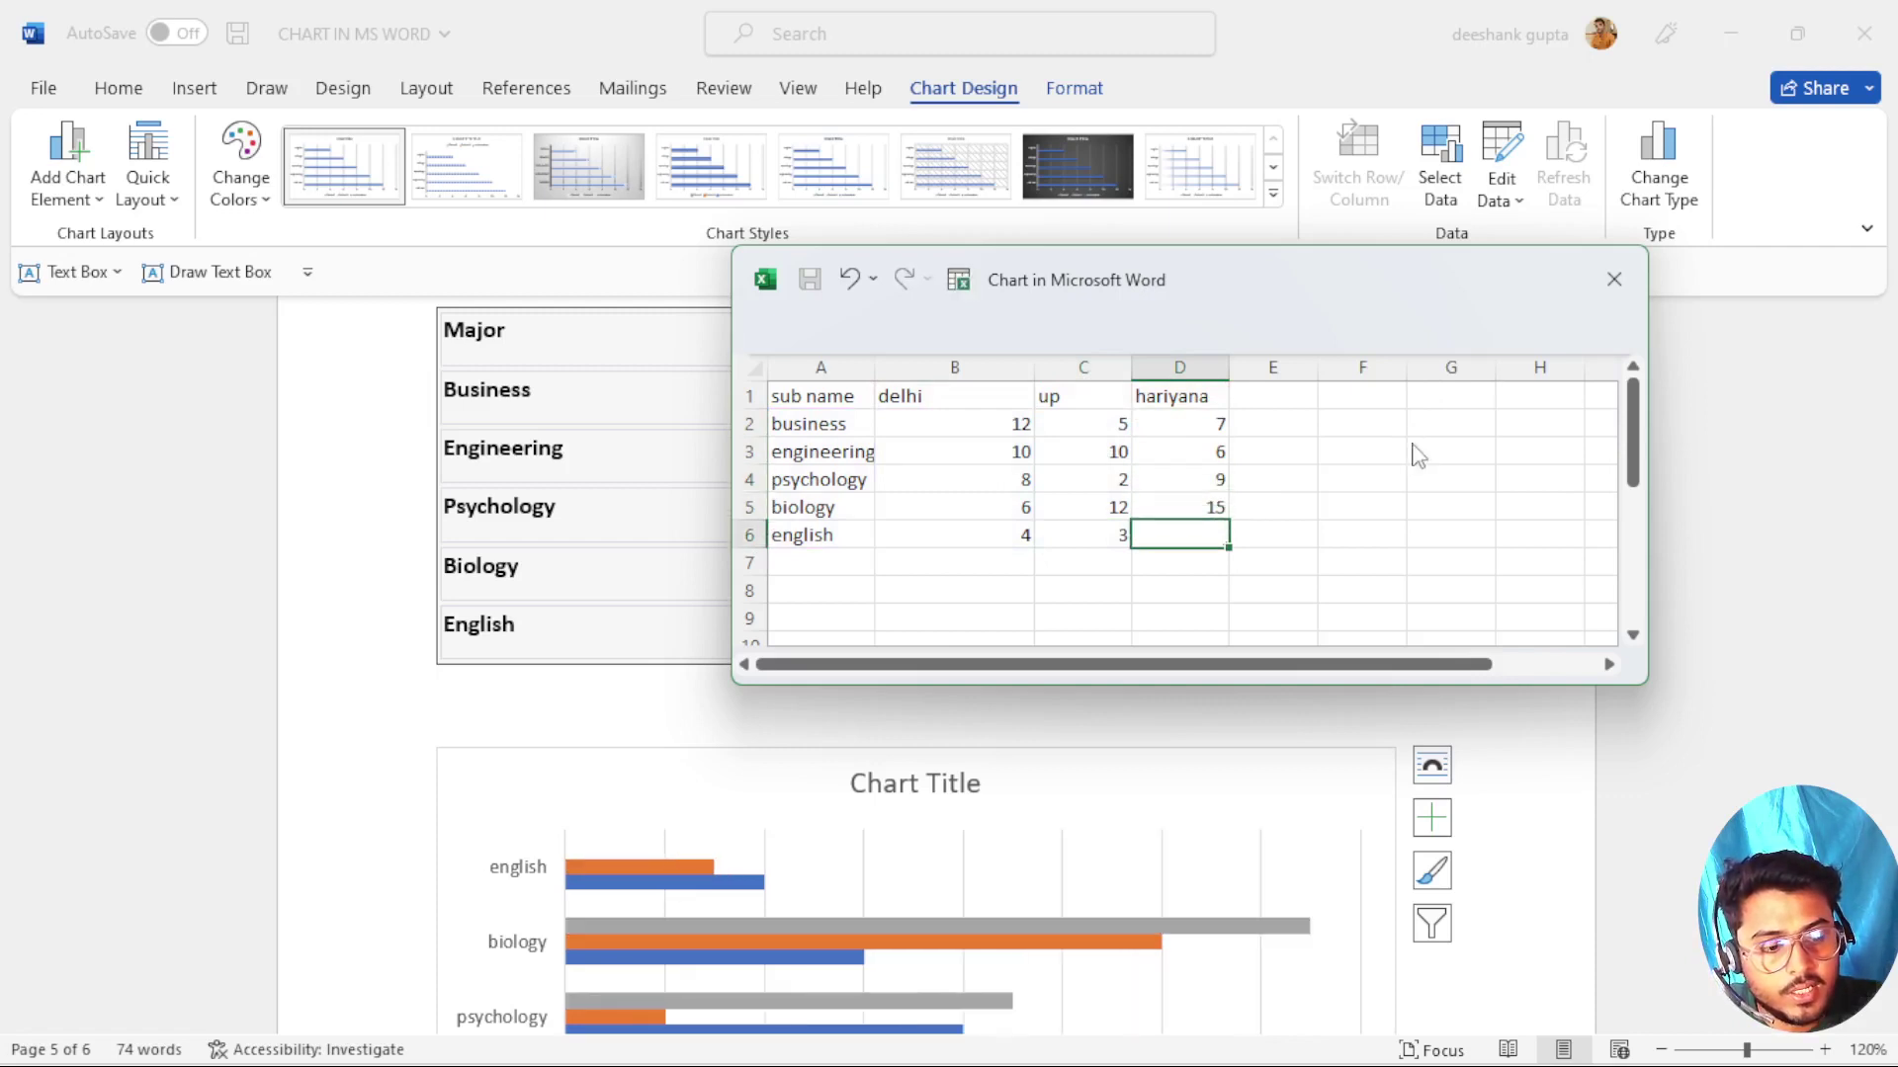
pyautogui.write('1')
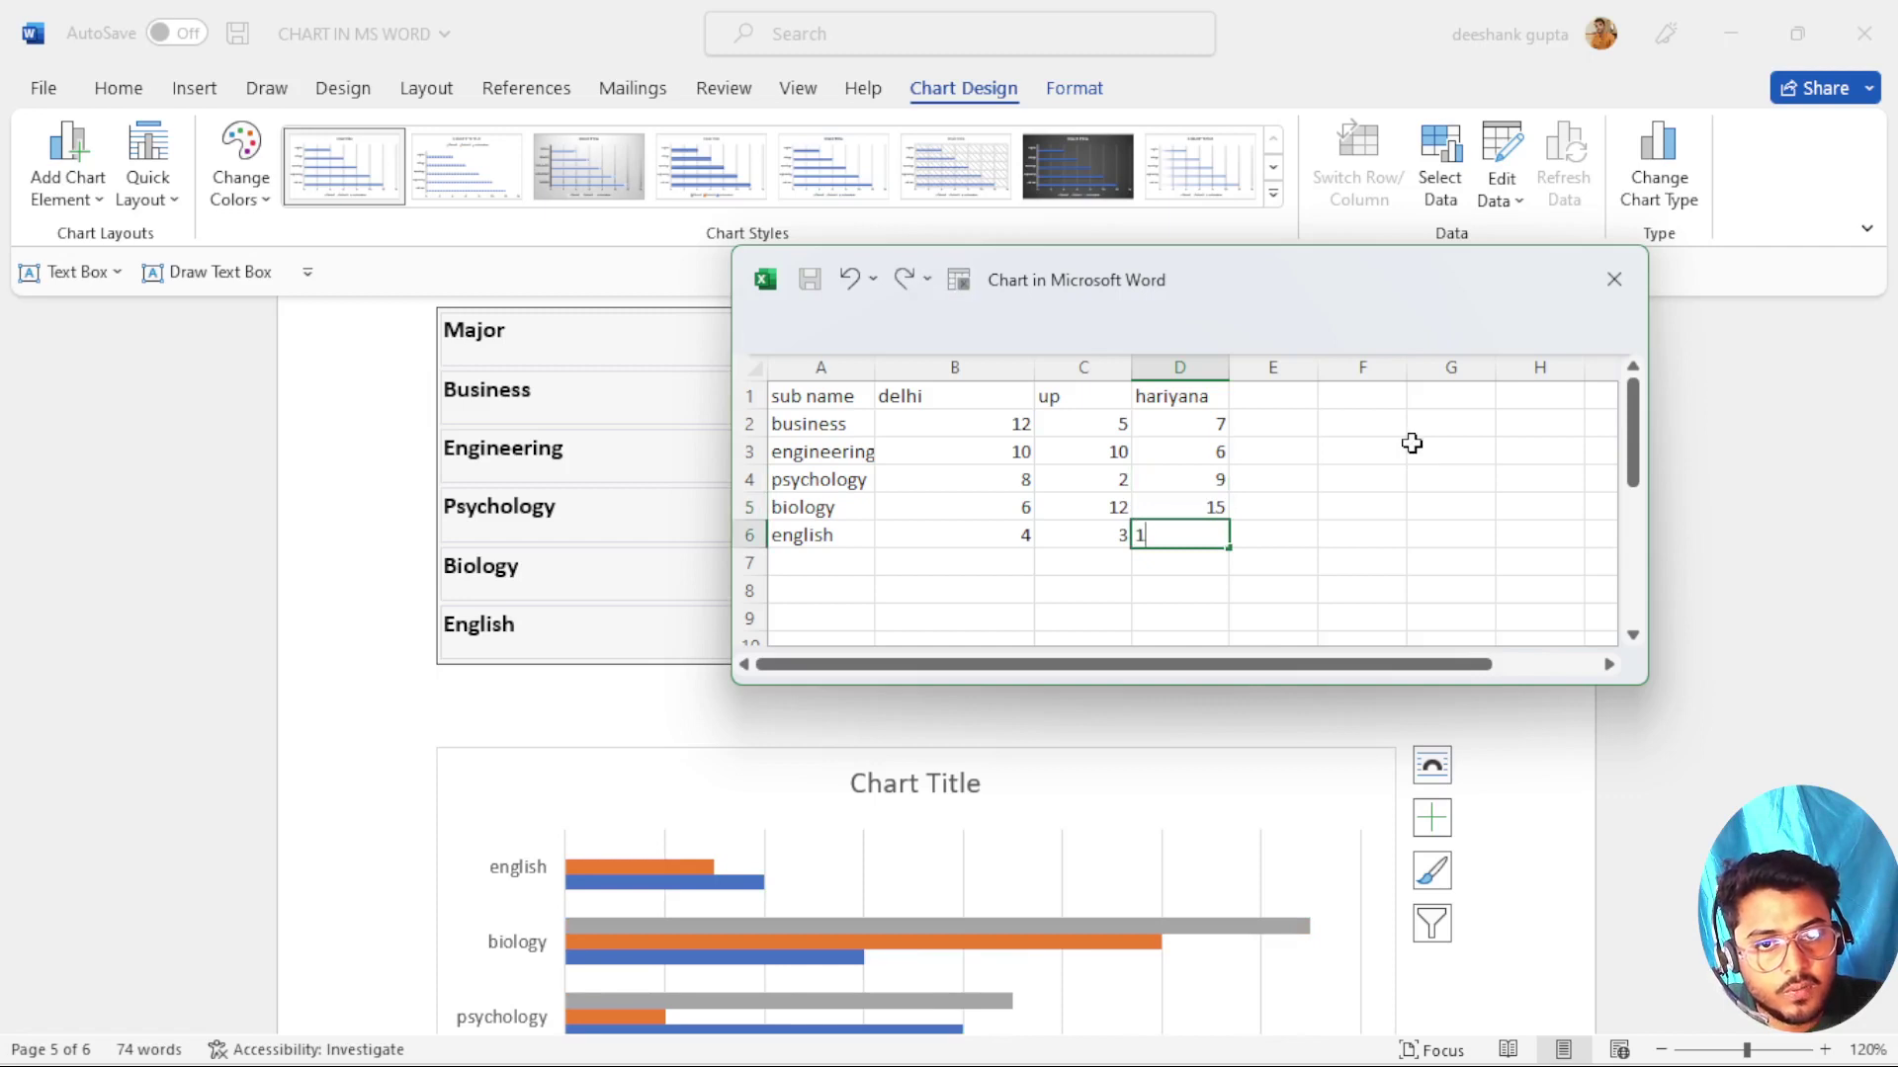
pyautogui.click(1344, 480)
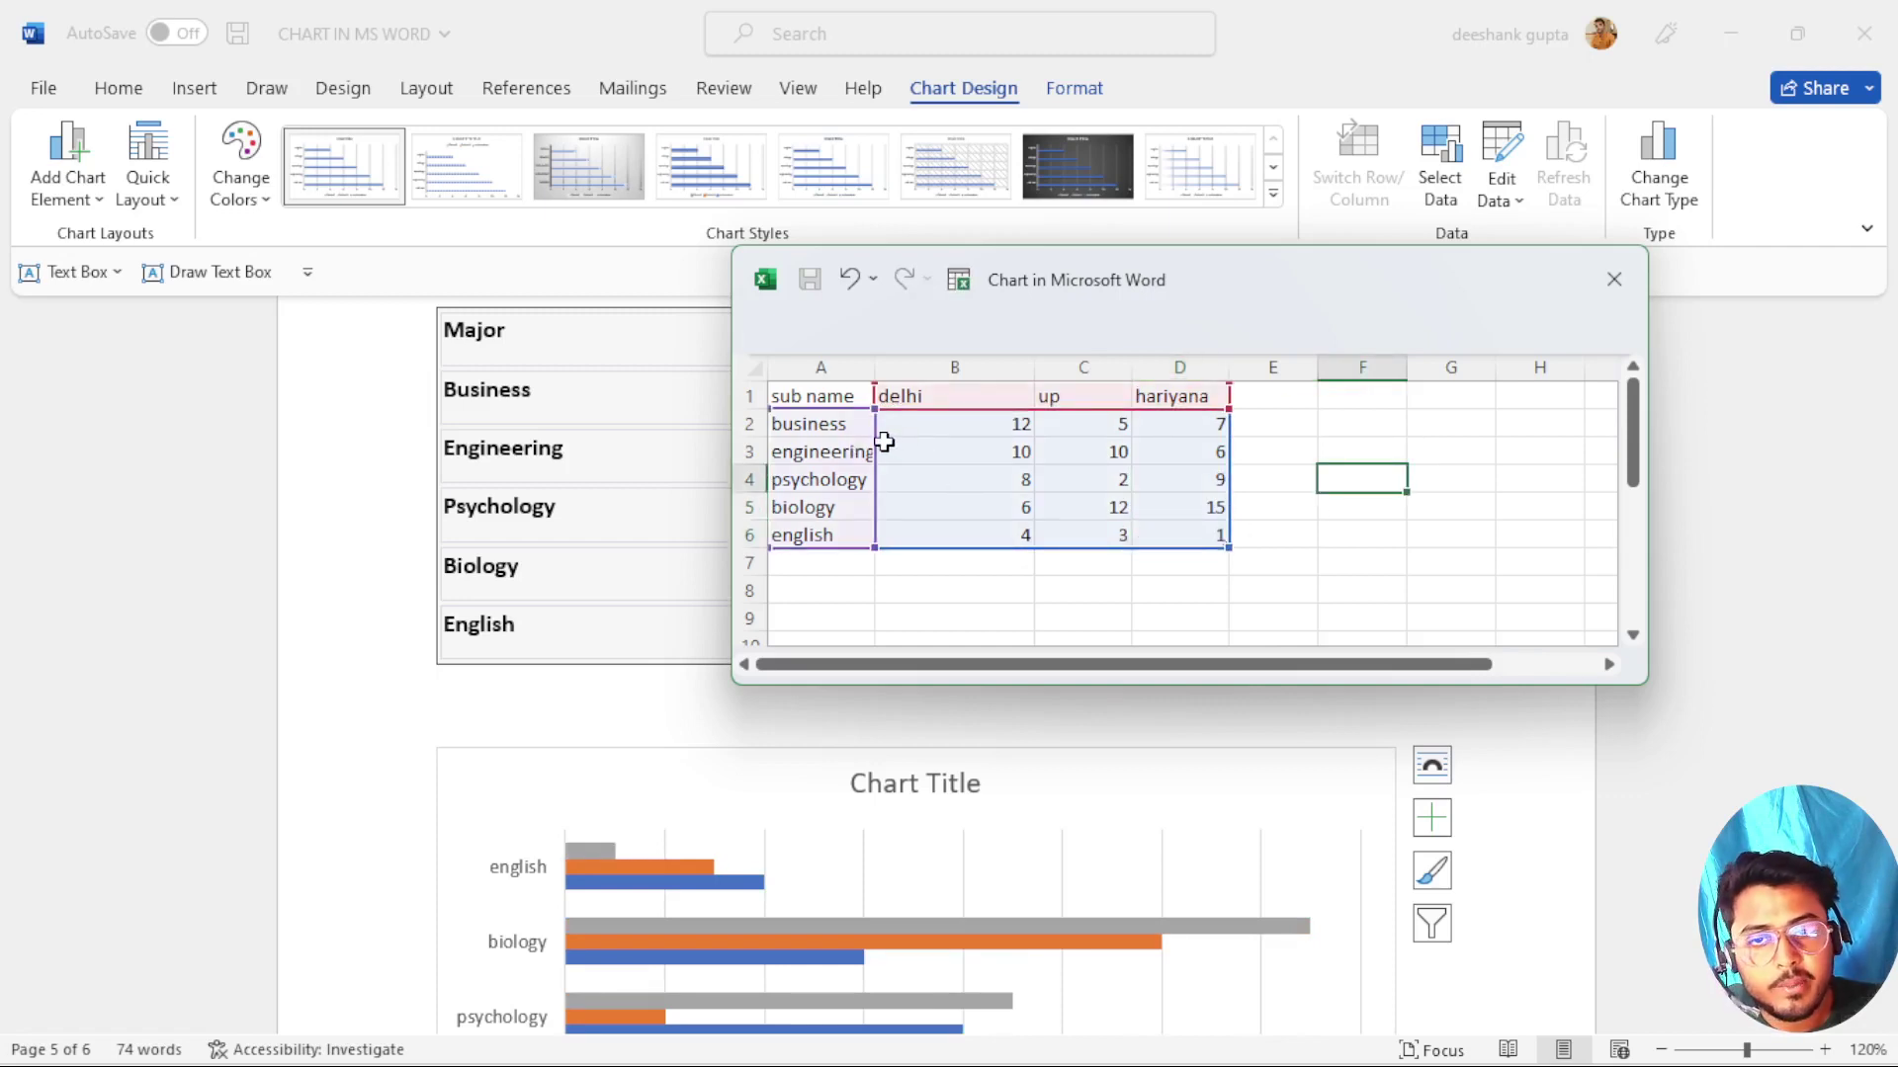
# Move the data sheet clear of most of the chart and compare each subject's bars with the sheet values and the legend.
pyautogui.scroll(-3, 722, 808)
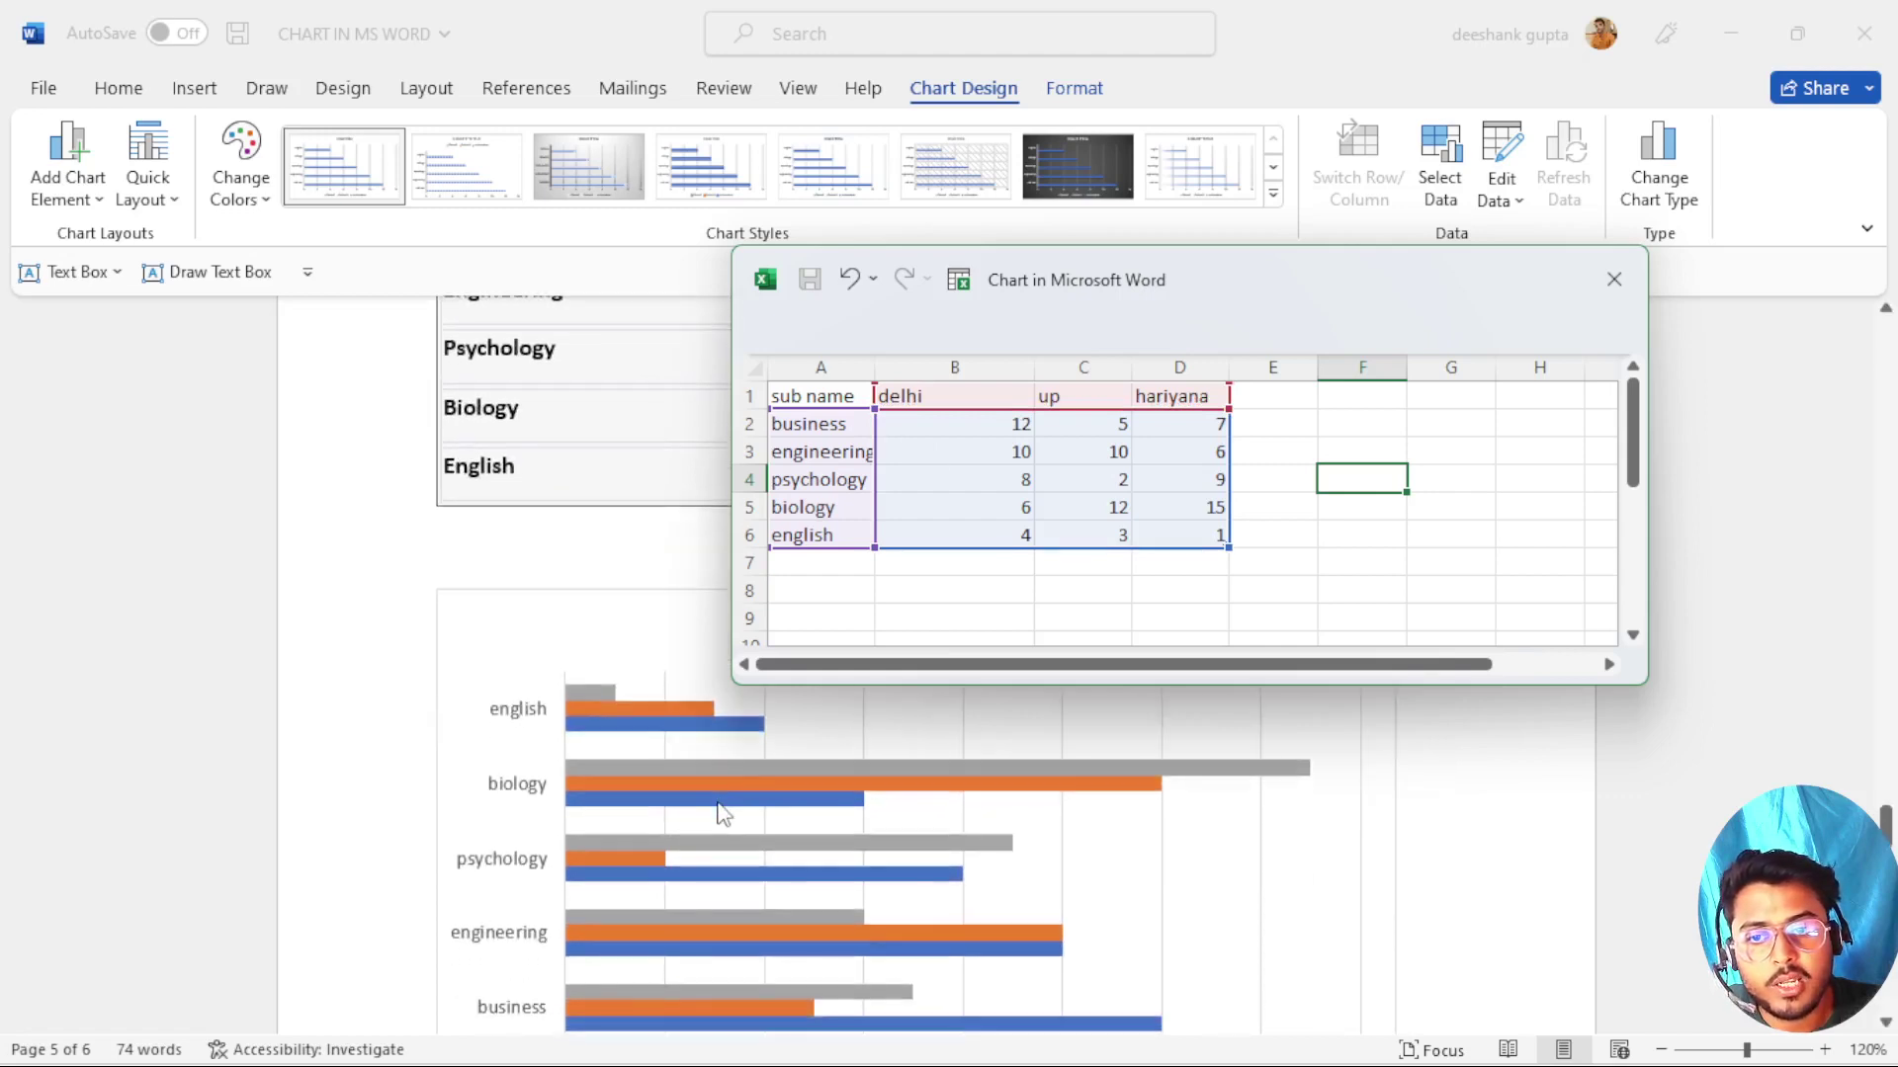
pyautogui.scroll(2, 725, 812)
pyautogui.moveTo(1425, 347); pyautogui.dragTo(1117, 190)
pyautogui.scroll(-2, 1114, 762)
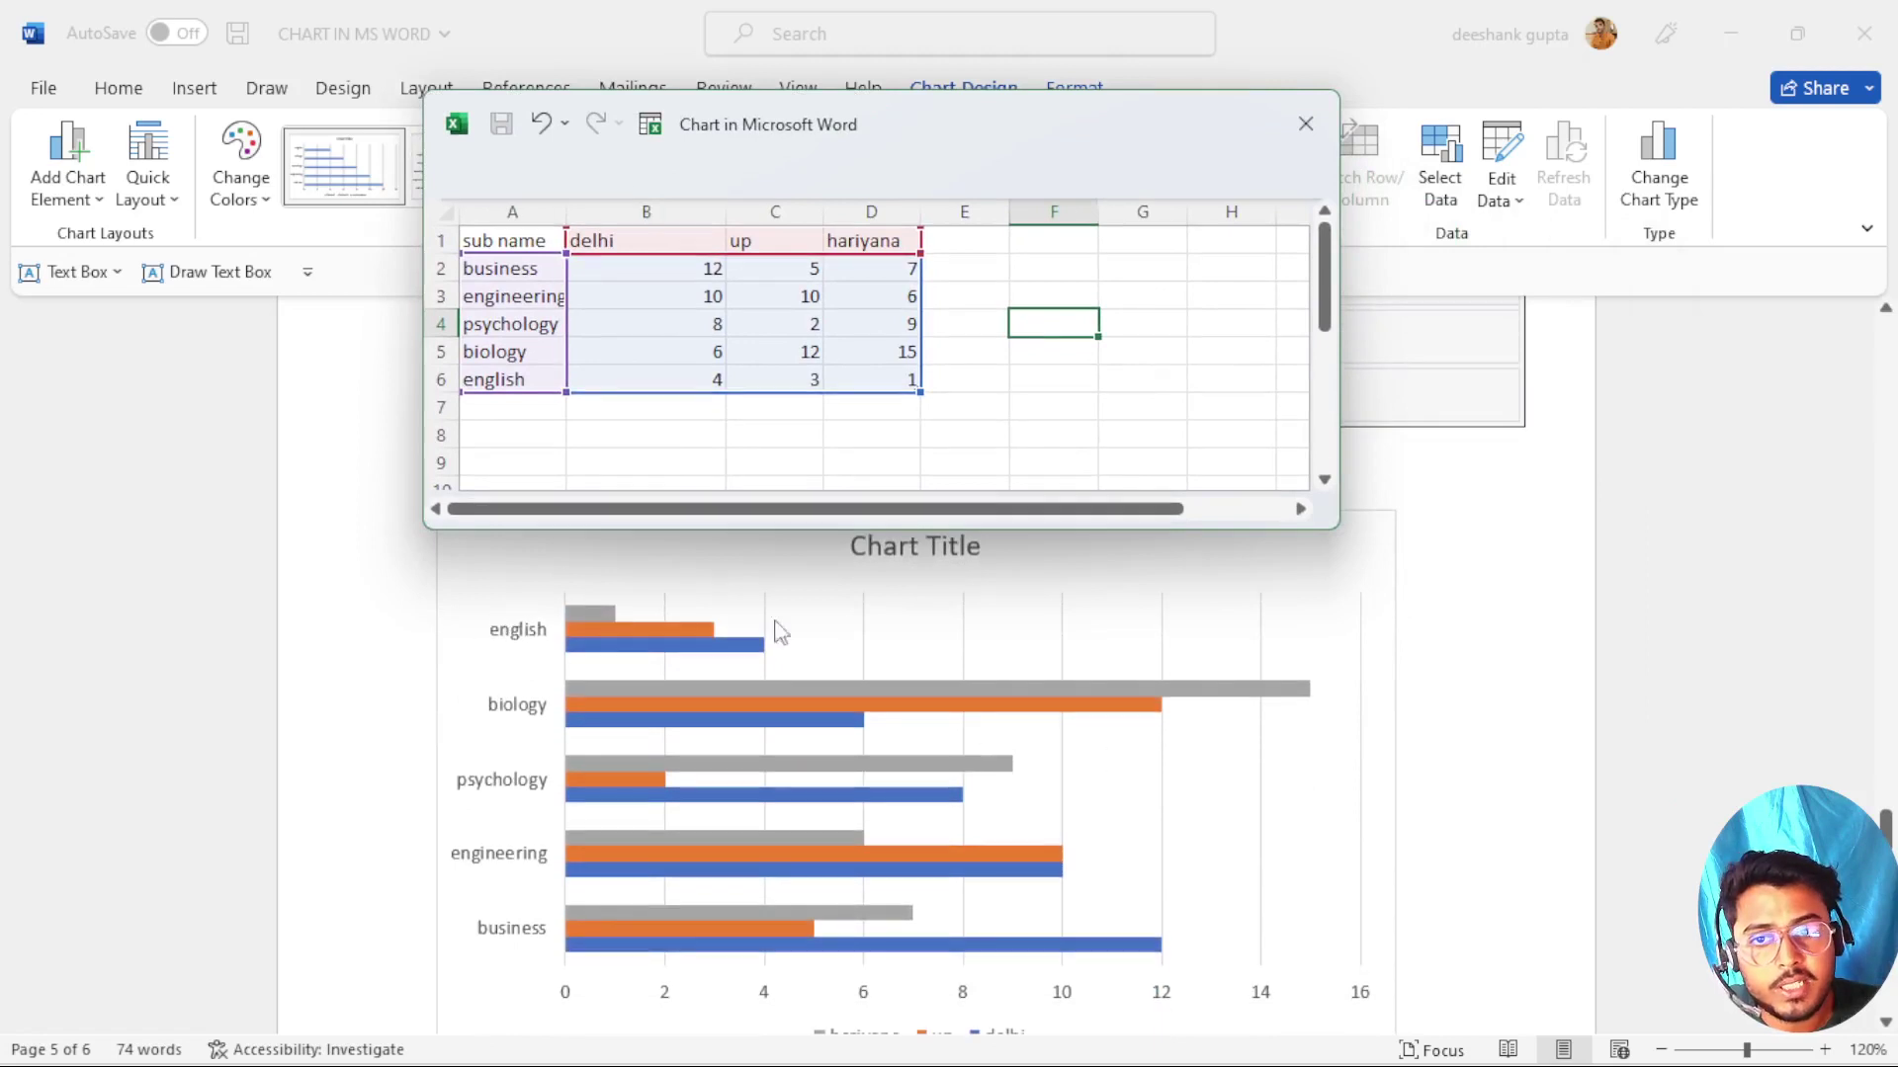
pyautogui.scroll(-2, 652, 668)
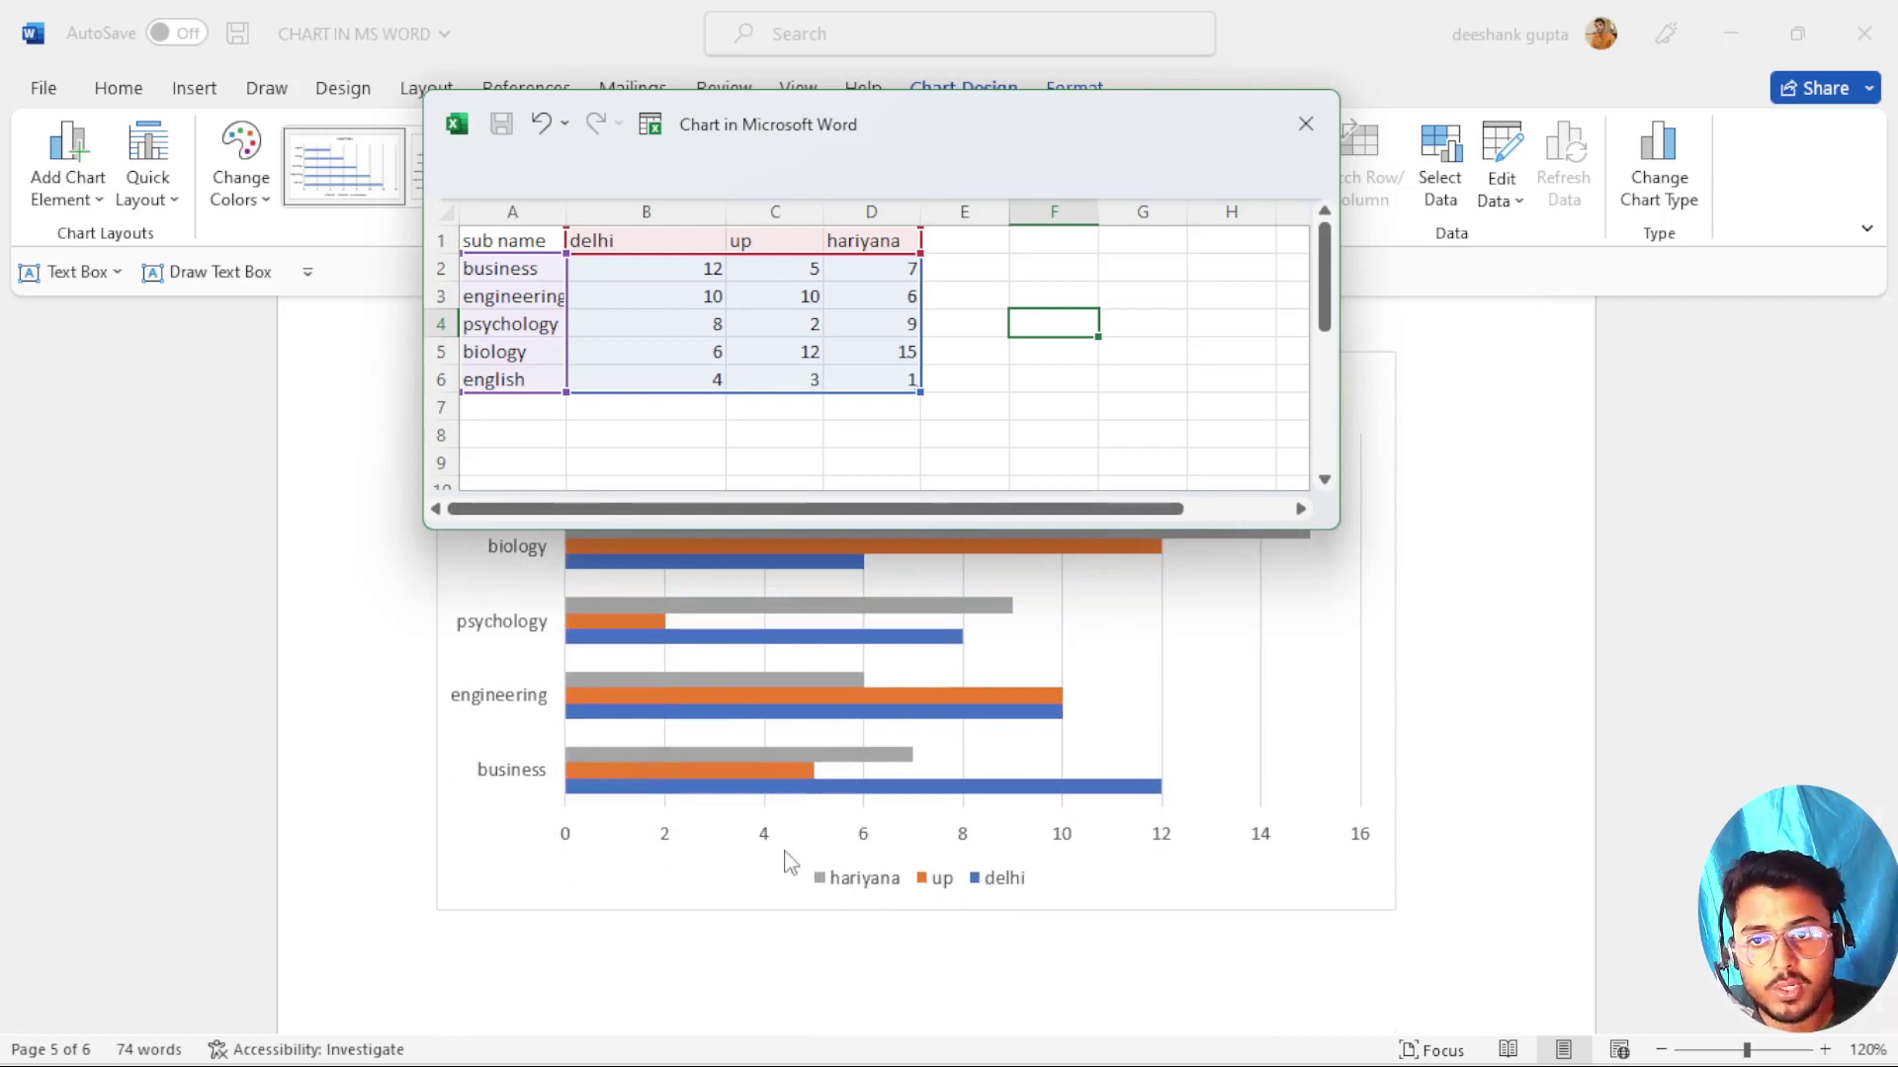
pyautogui.scroll(2, 785, 862)
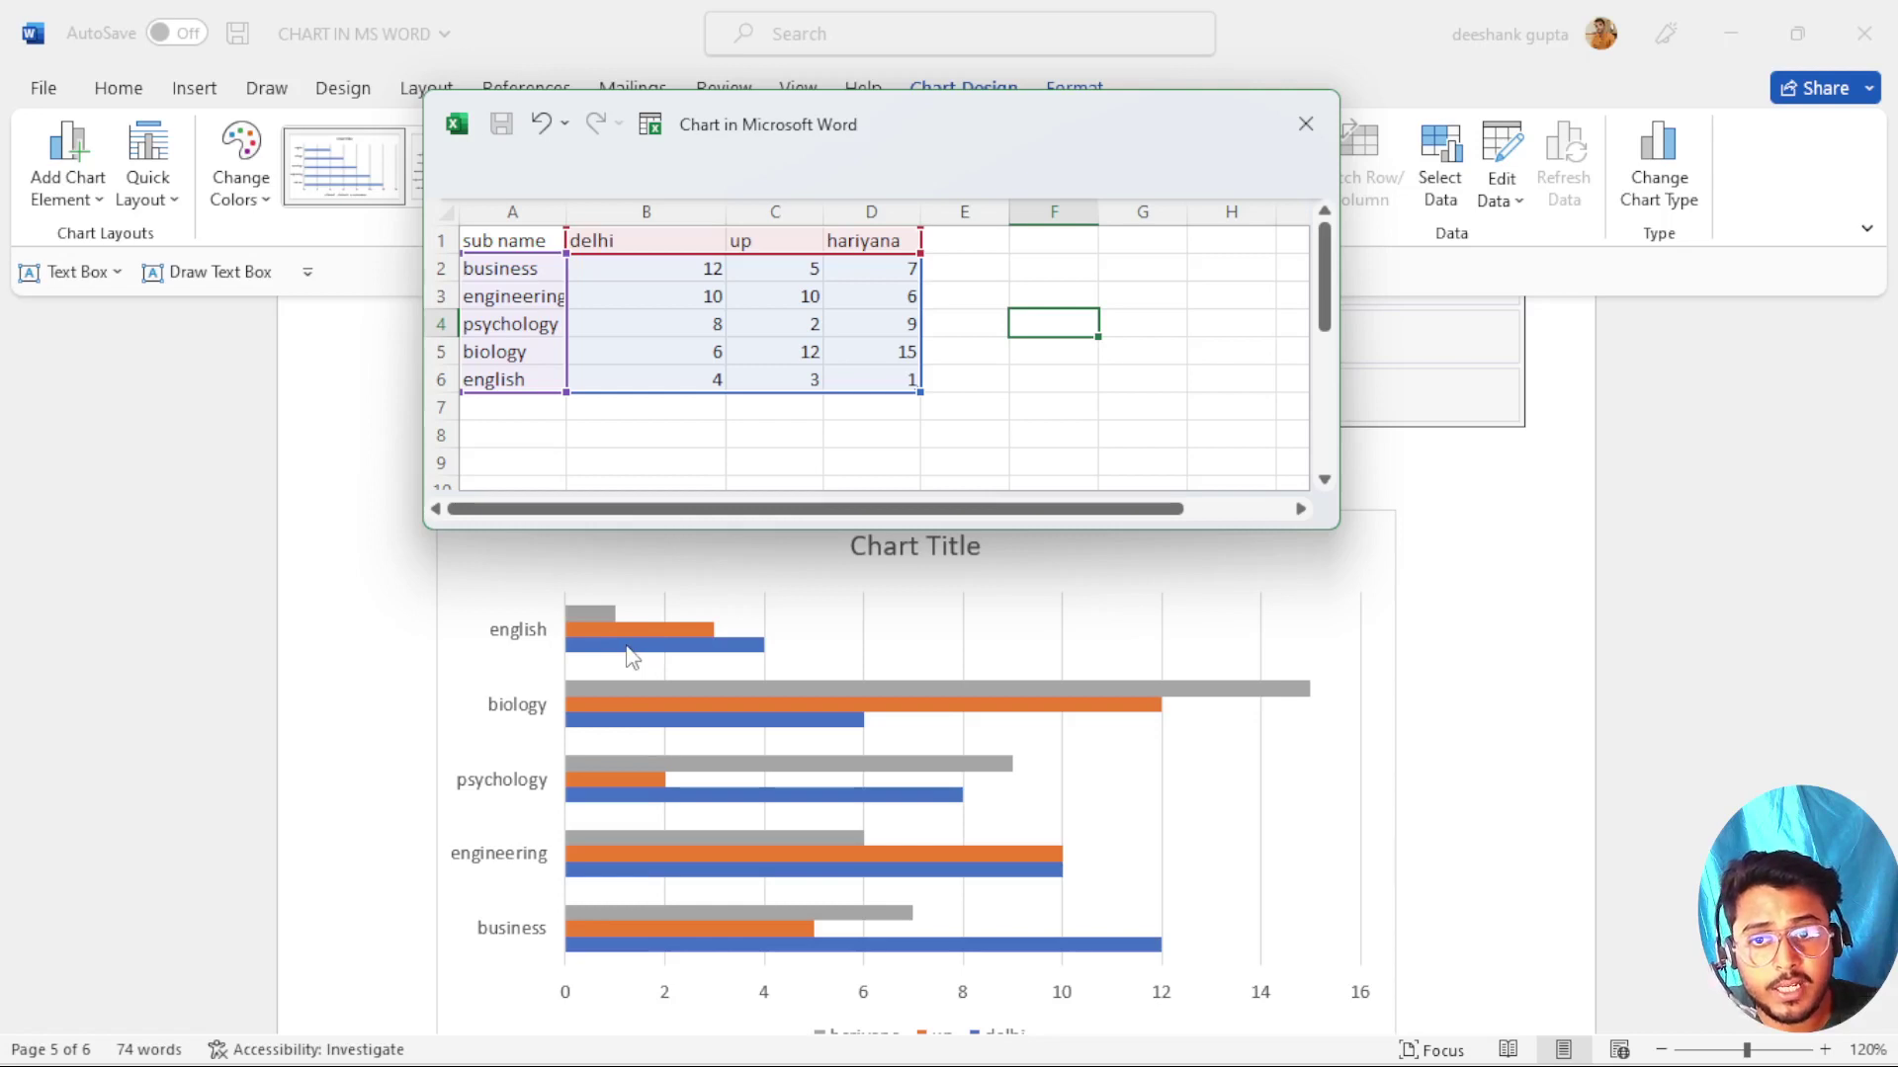
pyautogui.scroll(-3, 789, 752)
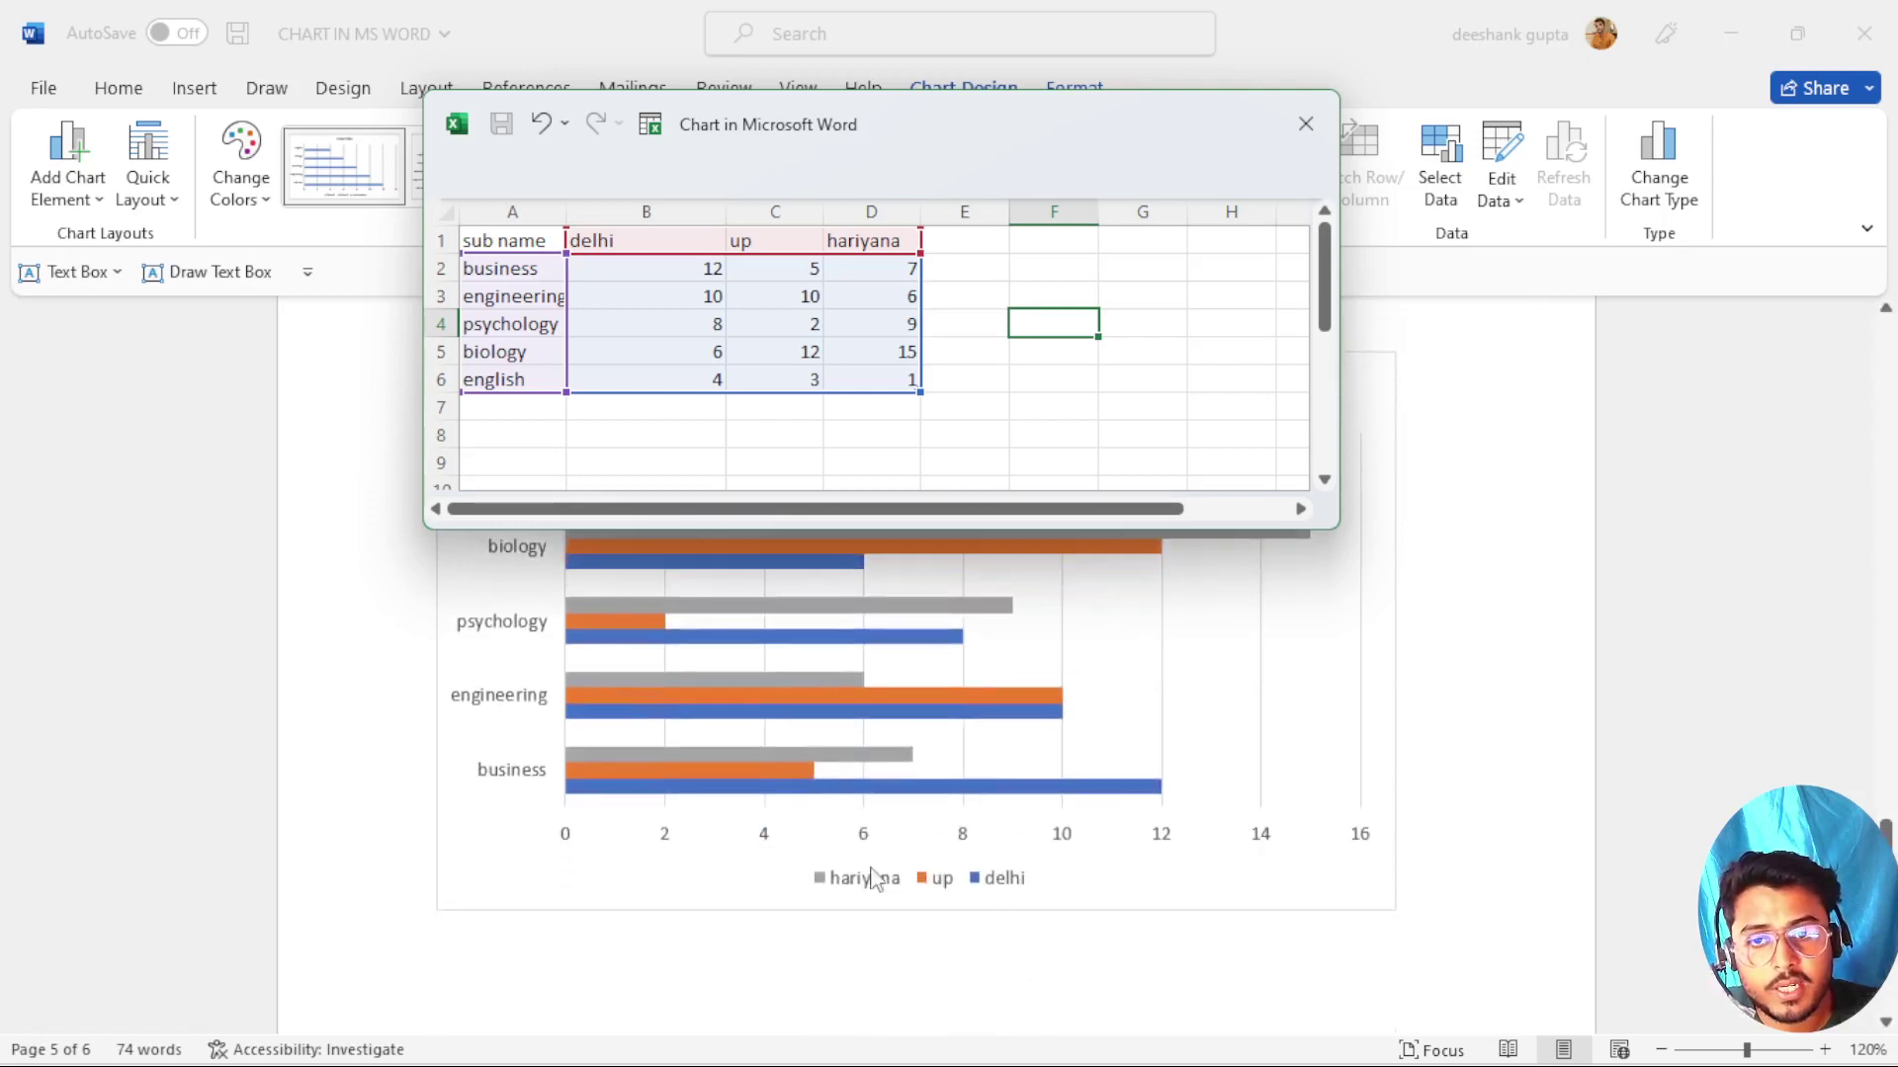
# Compare each subject's clustered bars with the values in the data sheet, and close the sheet.
pyautogui.scroll(3, 872, 878)
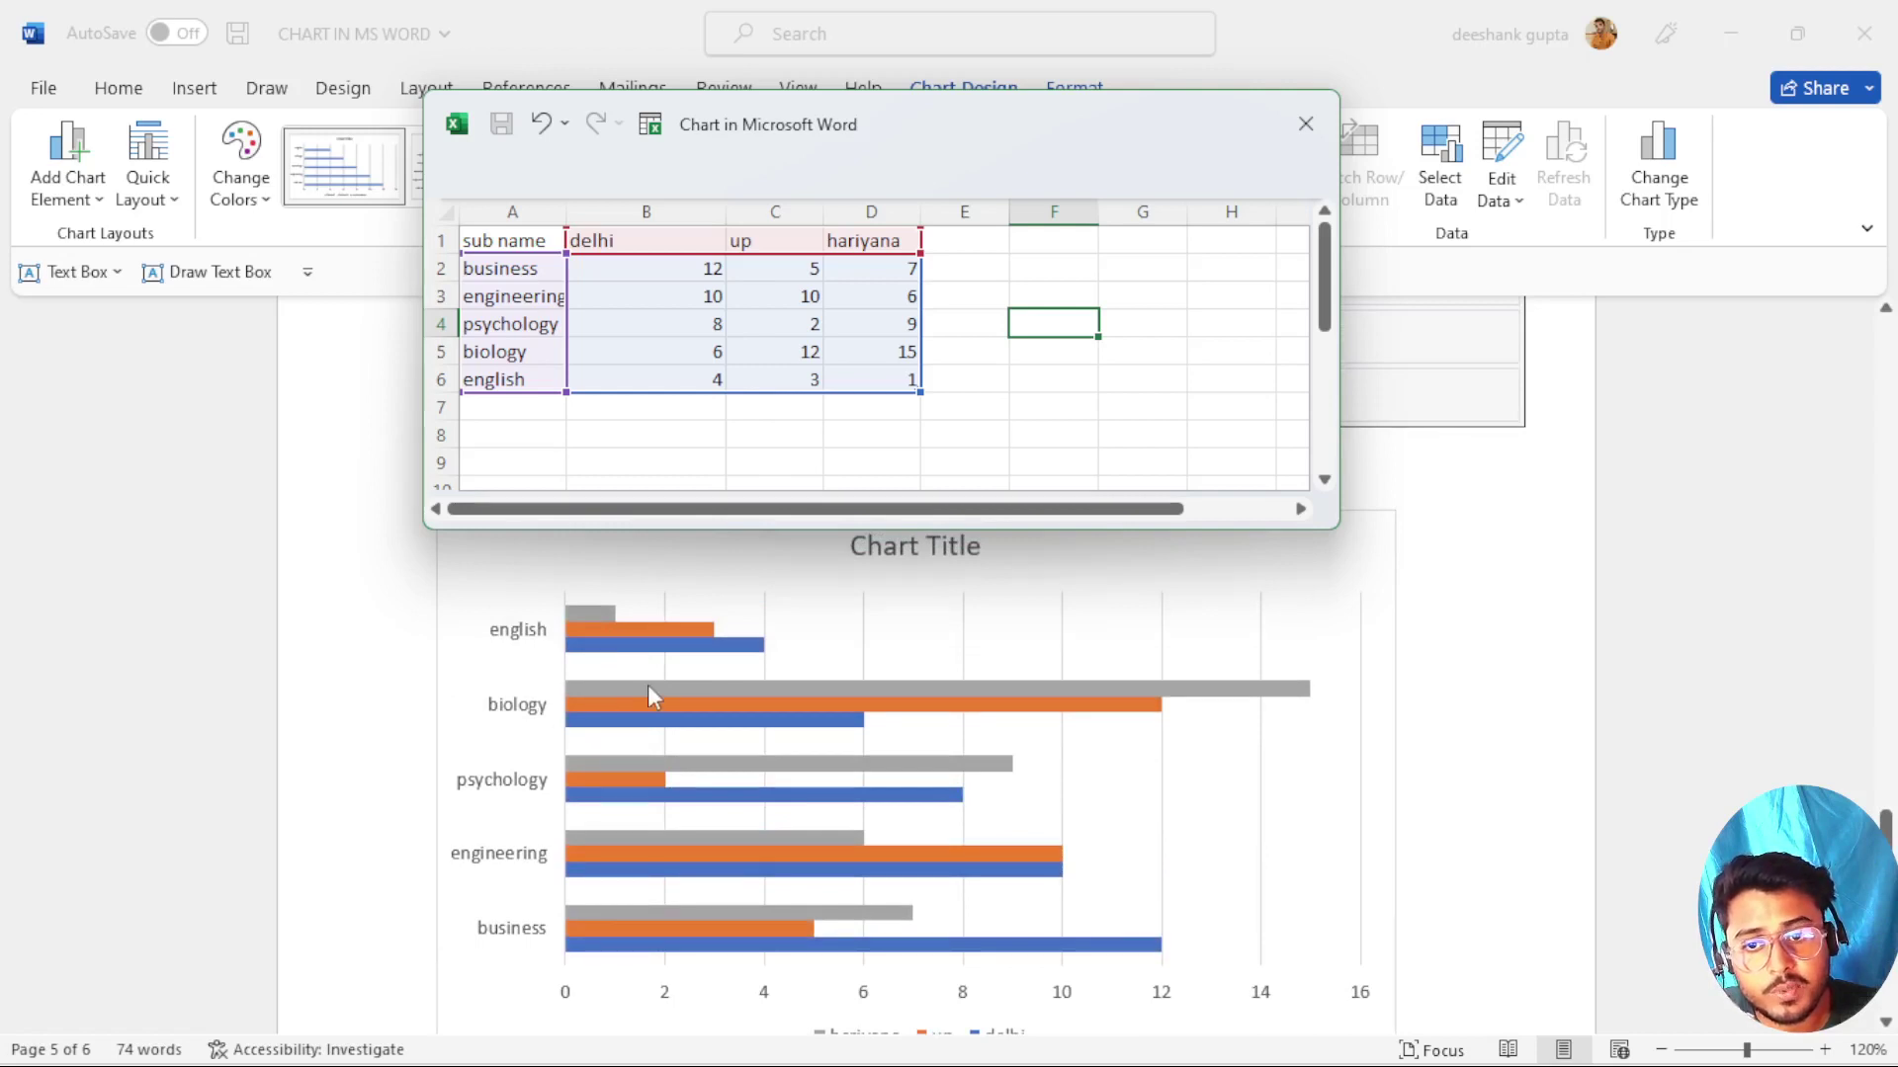
pyautogui.scroll(-2, 641, 686)
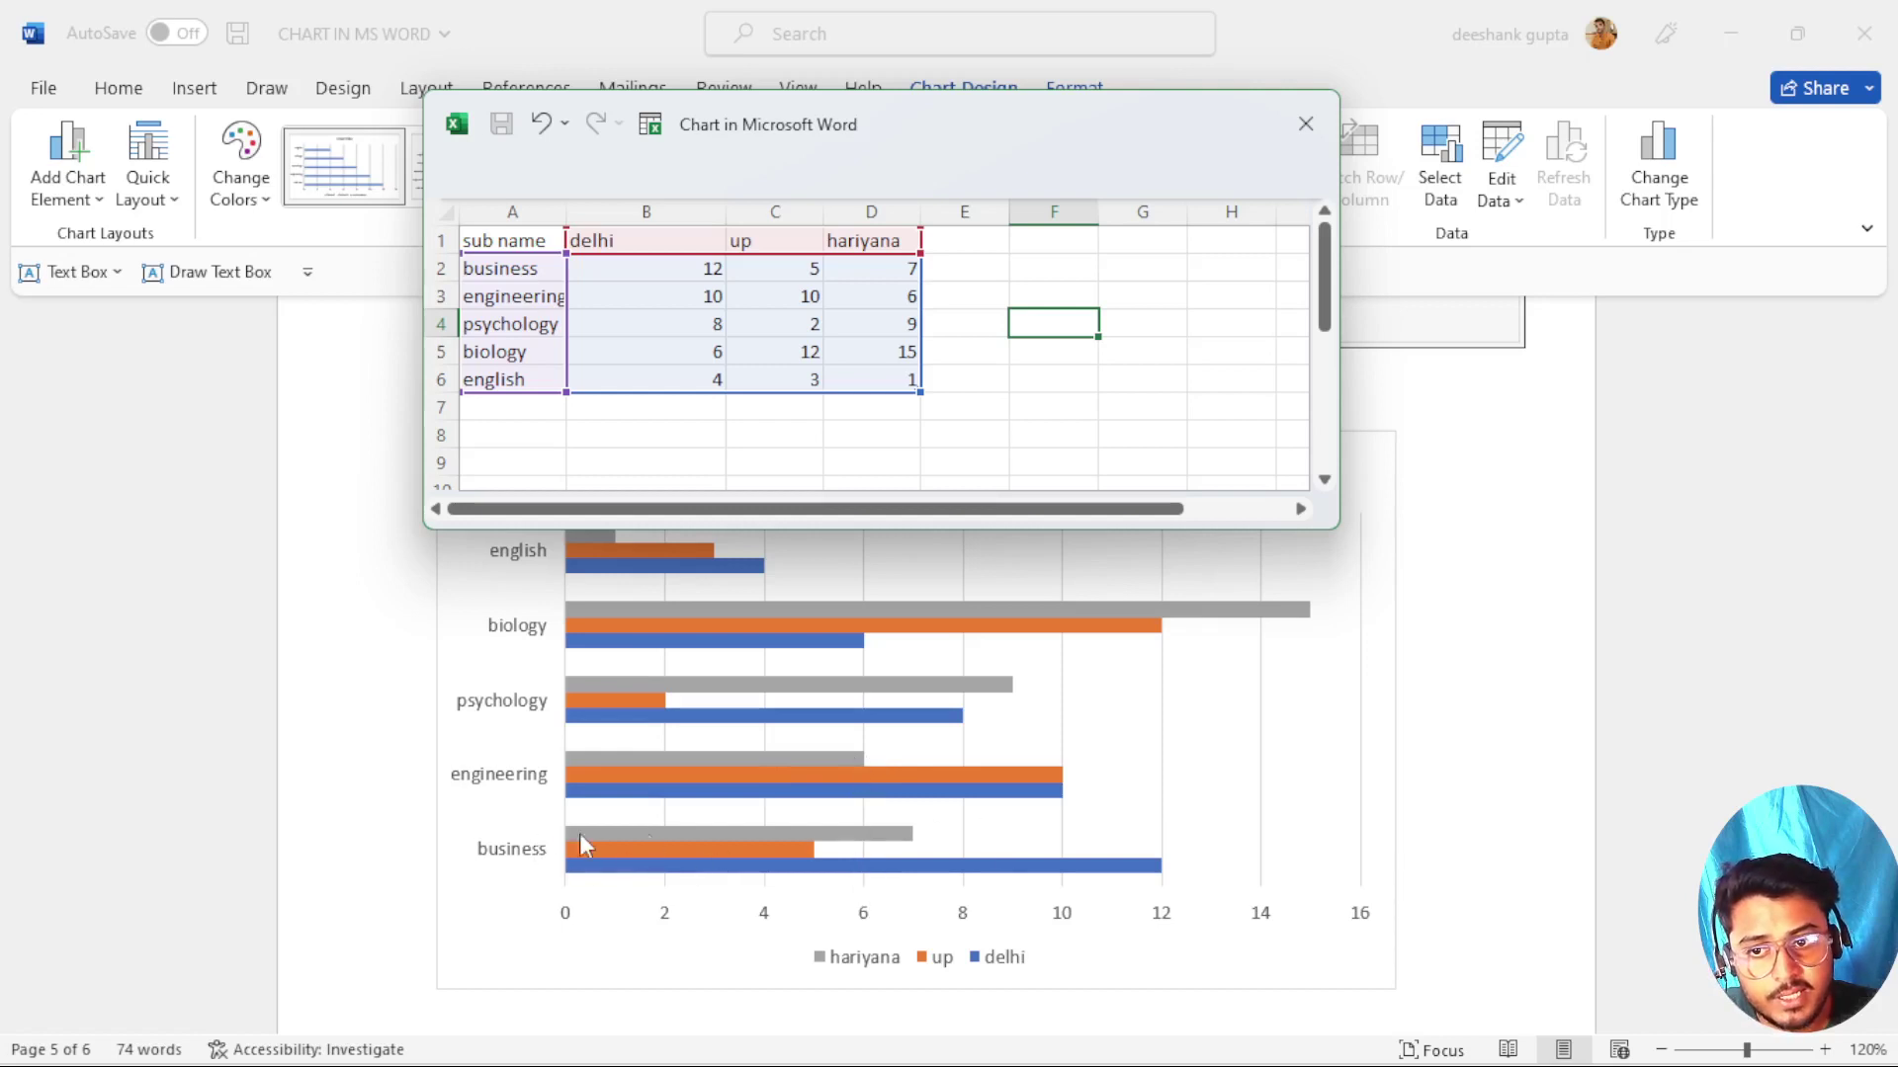
pyautogui.scroll(3, 754, 728)
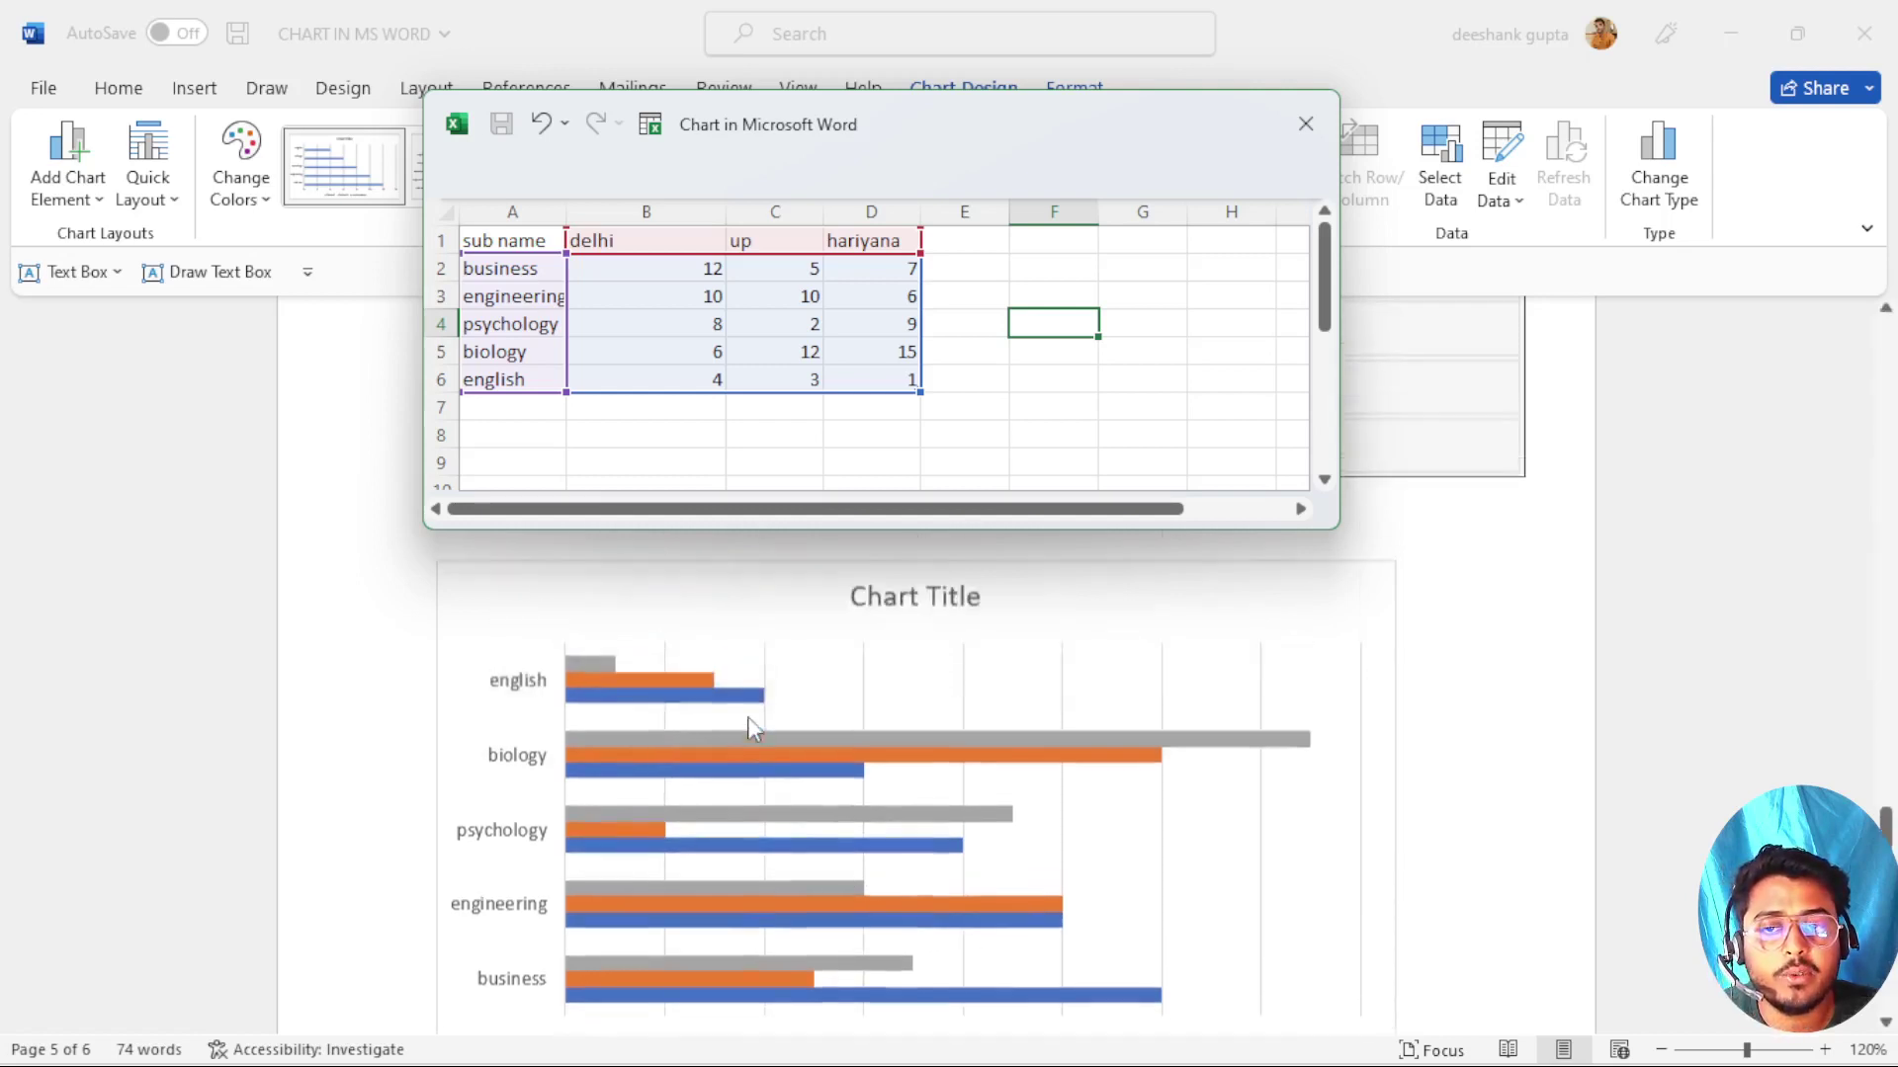
pyautogui.scroll(-1, 754, 729)
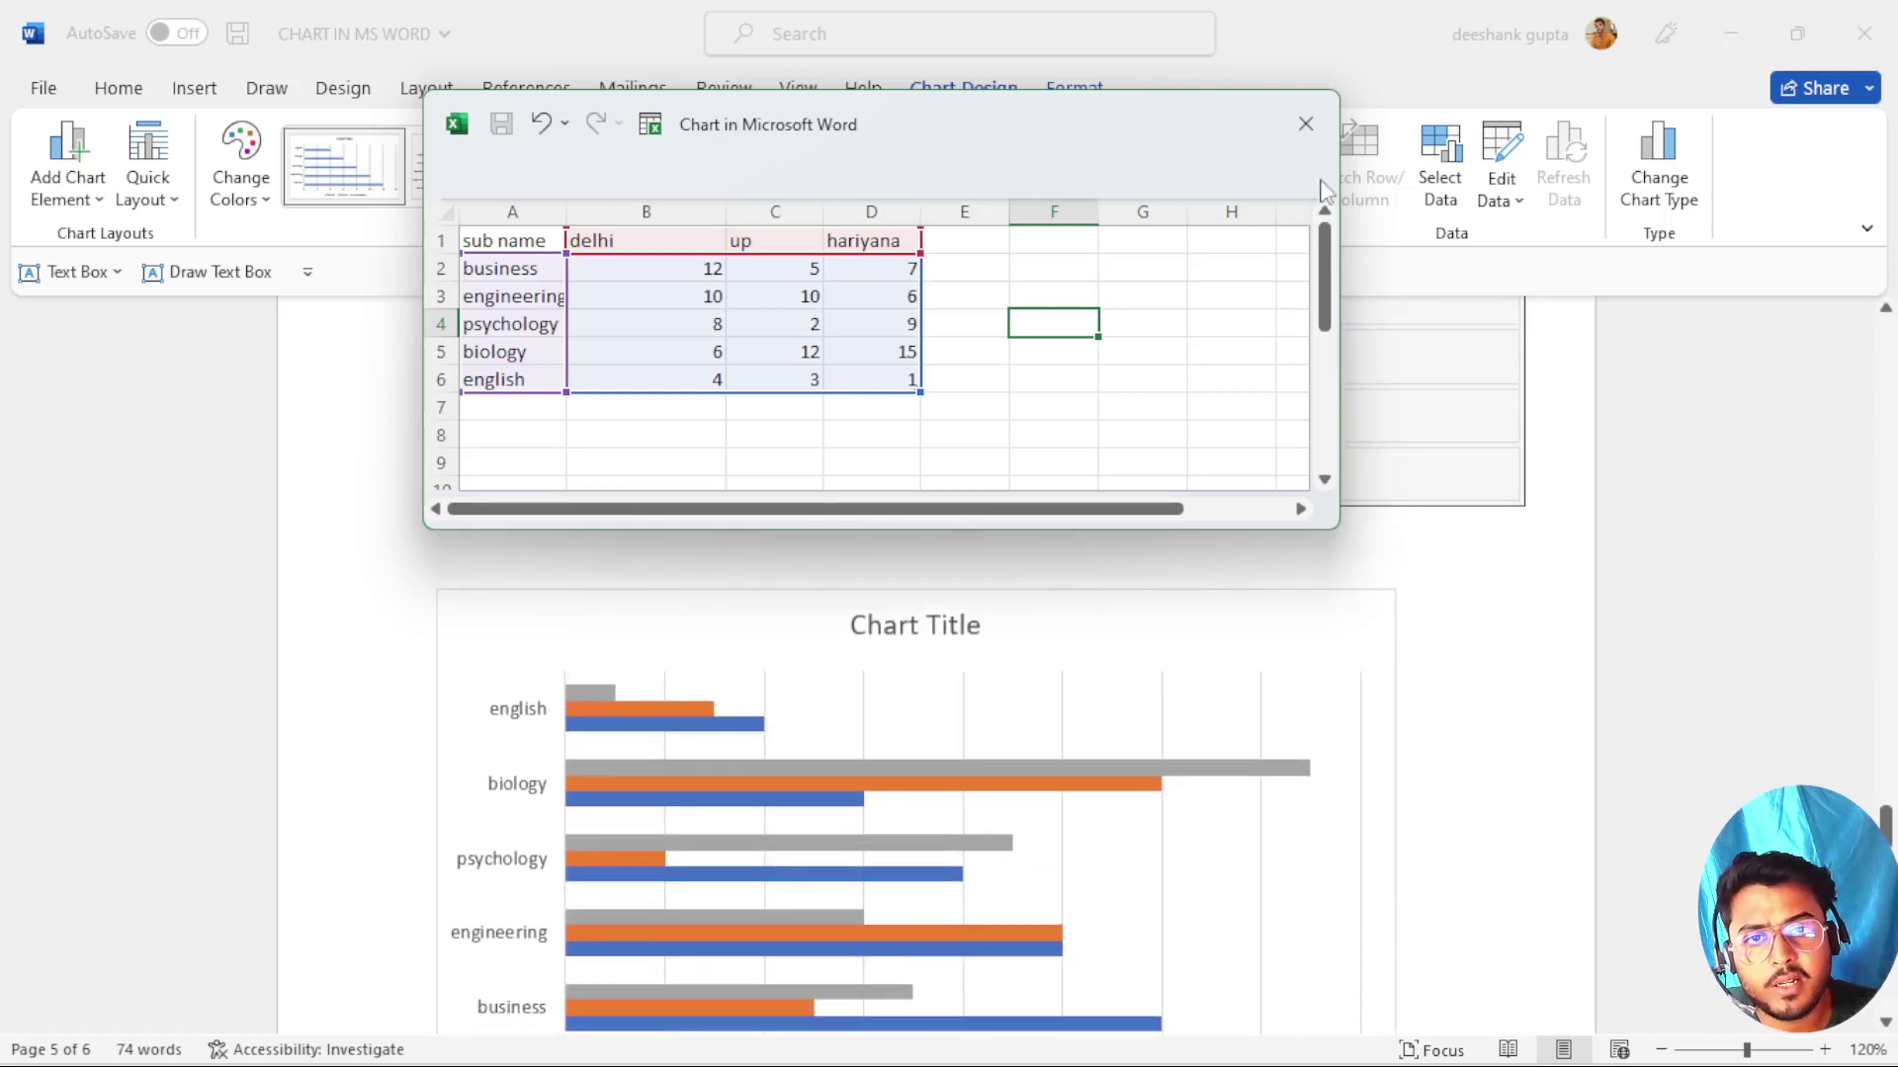
pyautogui.click(1314, 128)
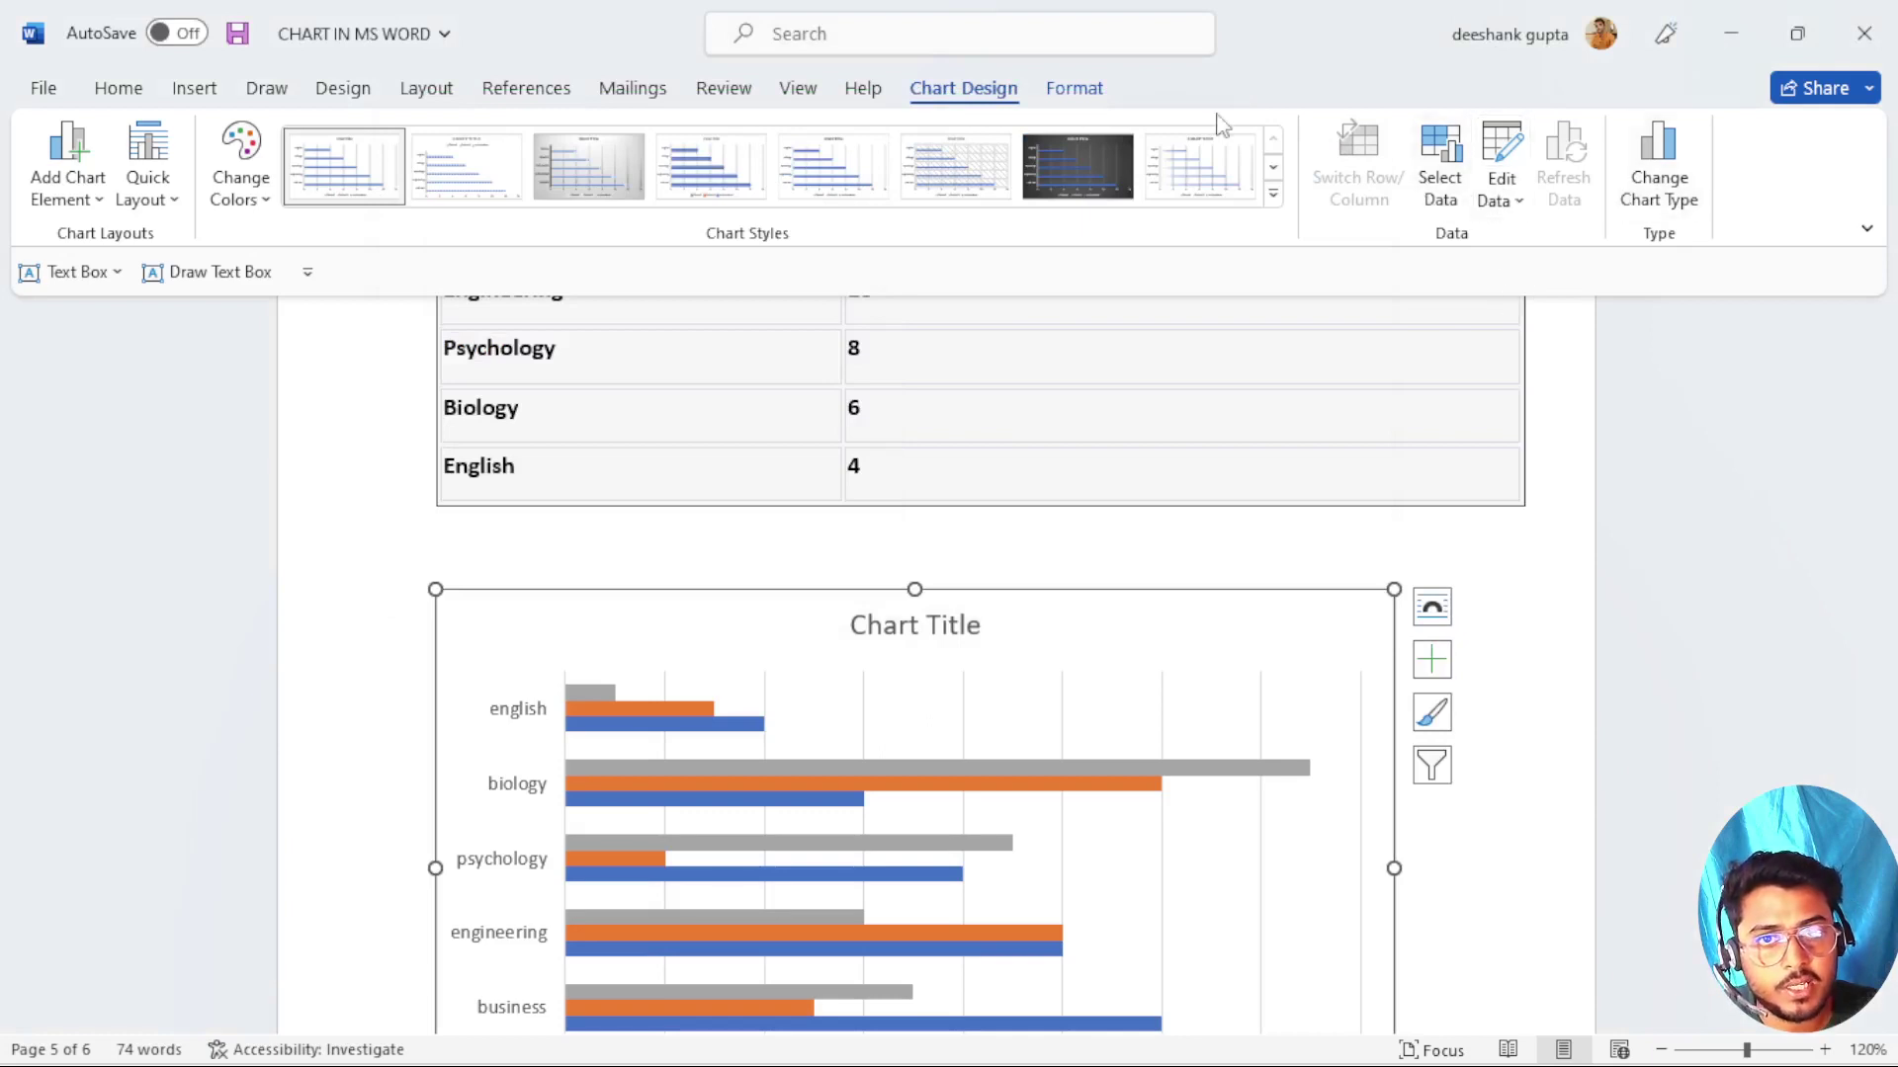
# Change the chart type from Clustered Bar to Stacked Bar.
pyautogui.click(1680, 203)
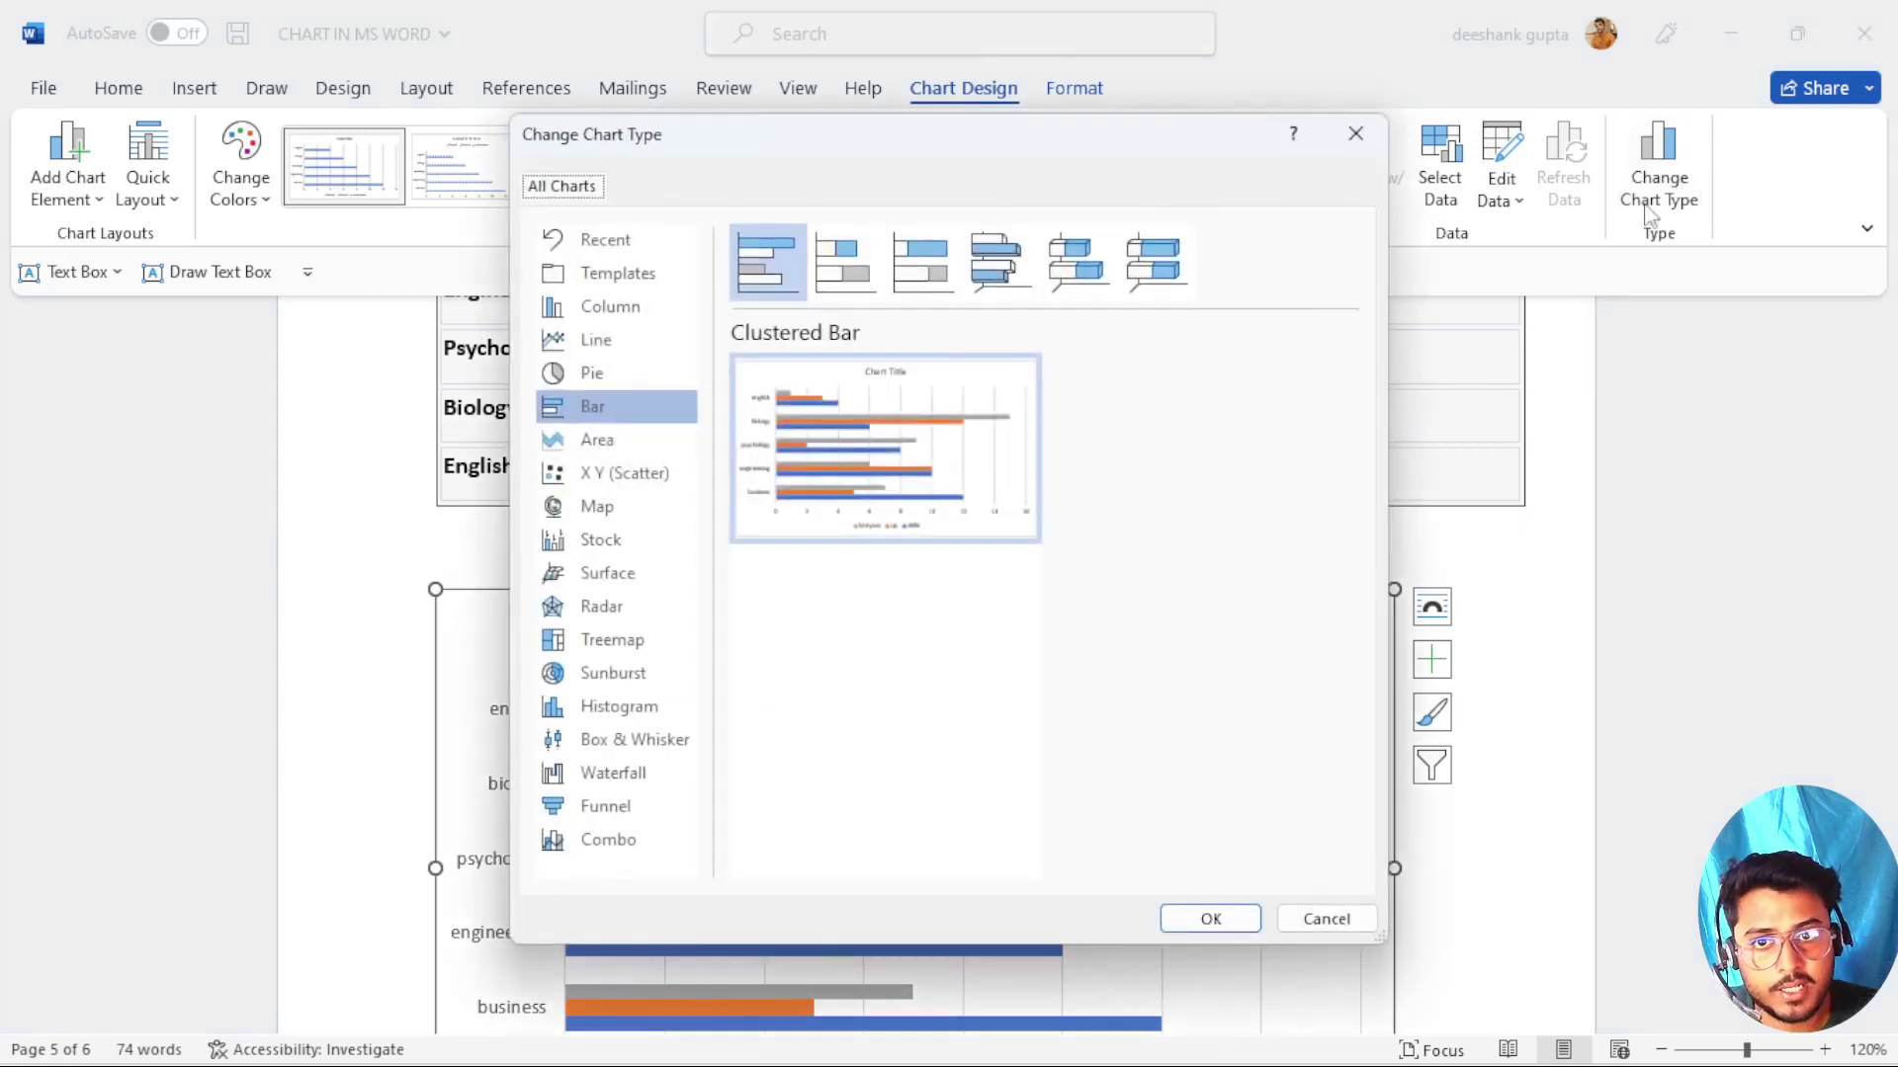
pyautogui.click(858, 259)
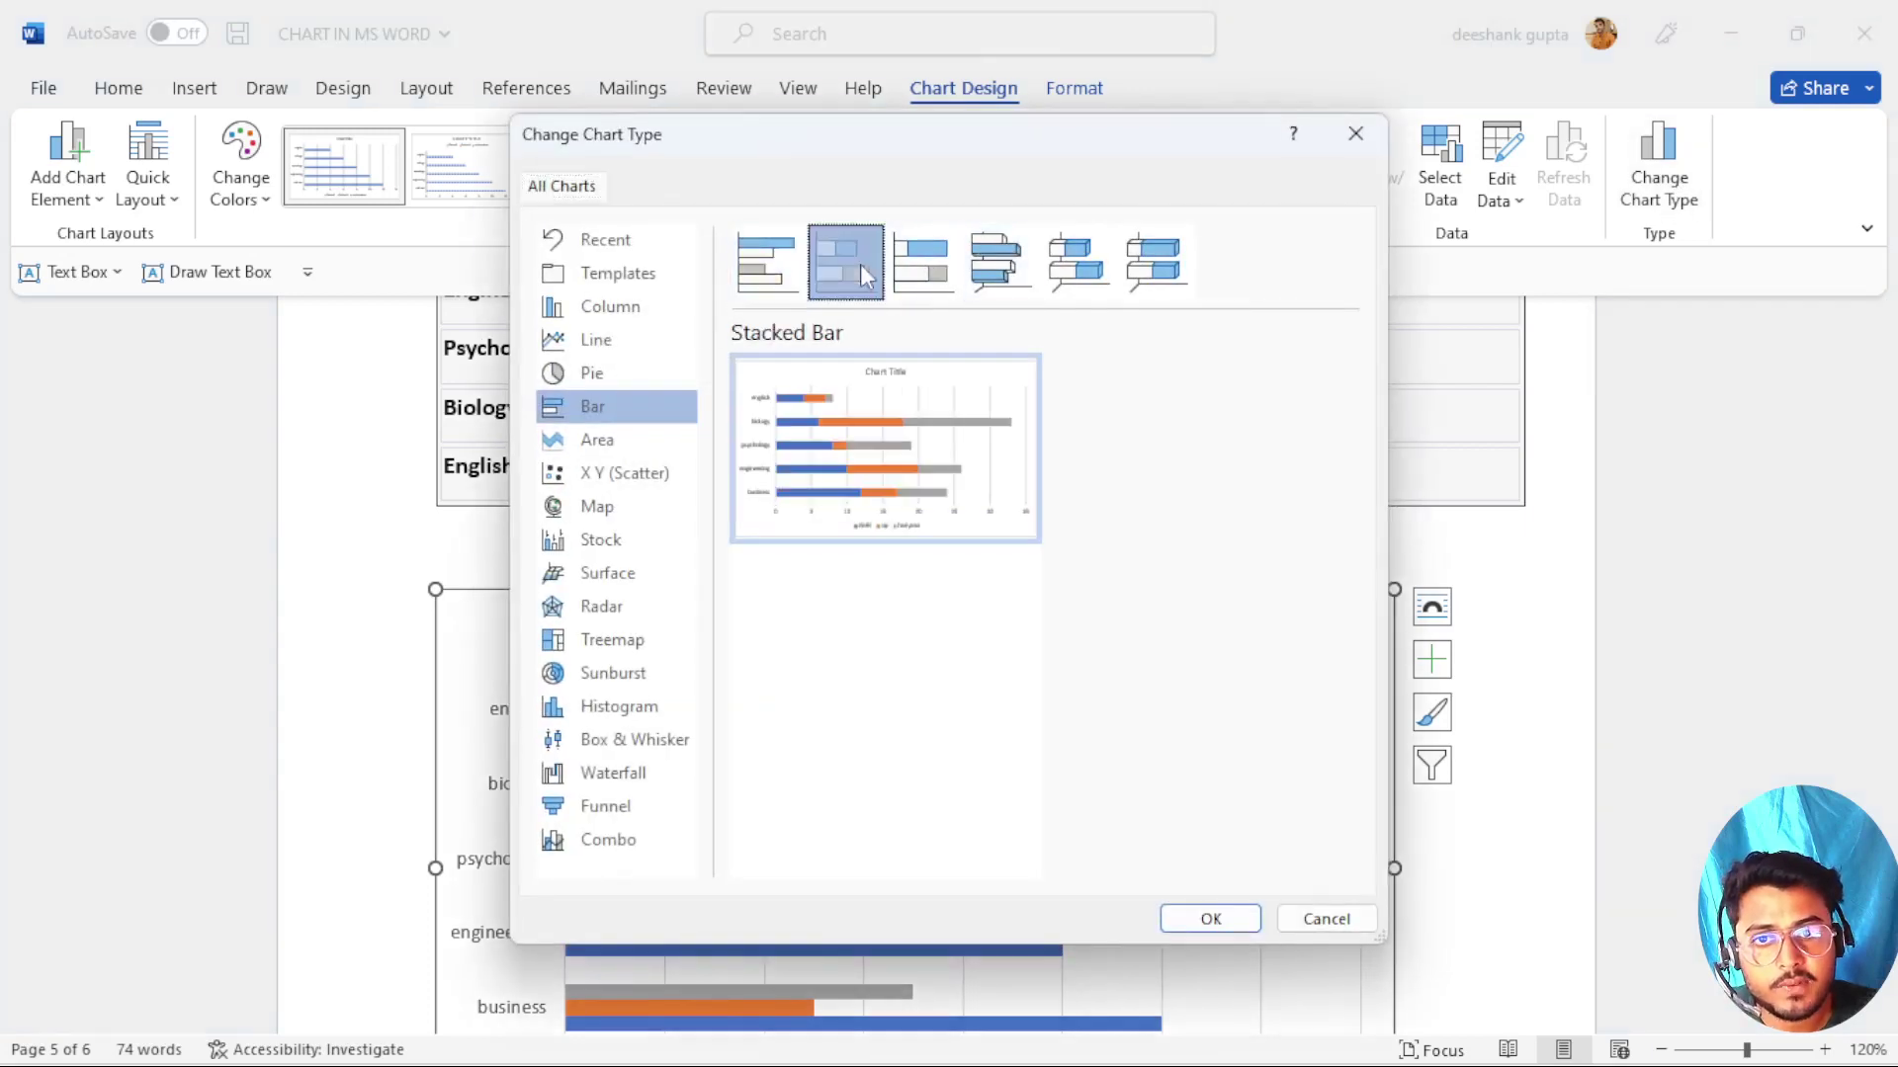
pyautogui.click(1211, 919)
# Examine the delhi, up and hariyana segments of the stacked bars, especially for english and biology, alongside the majors table.
pyautogui.scroll(-1, 991, 869)
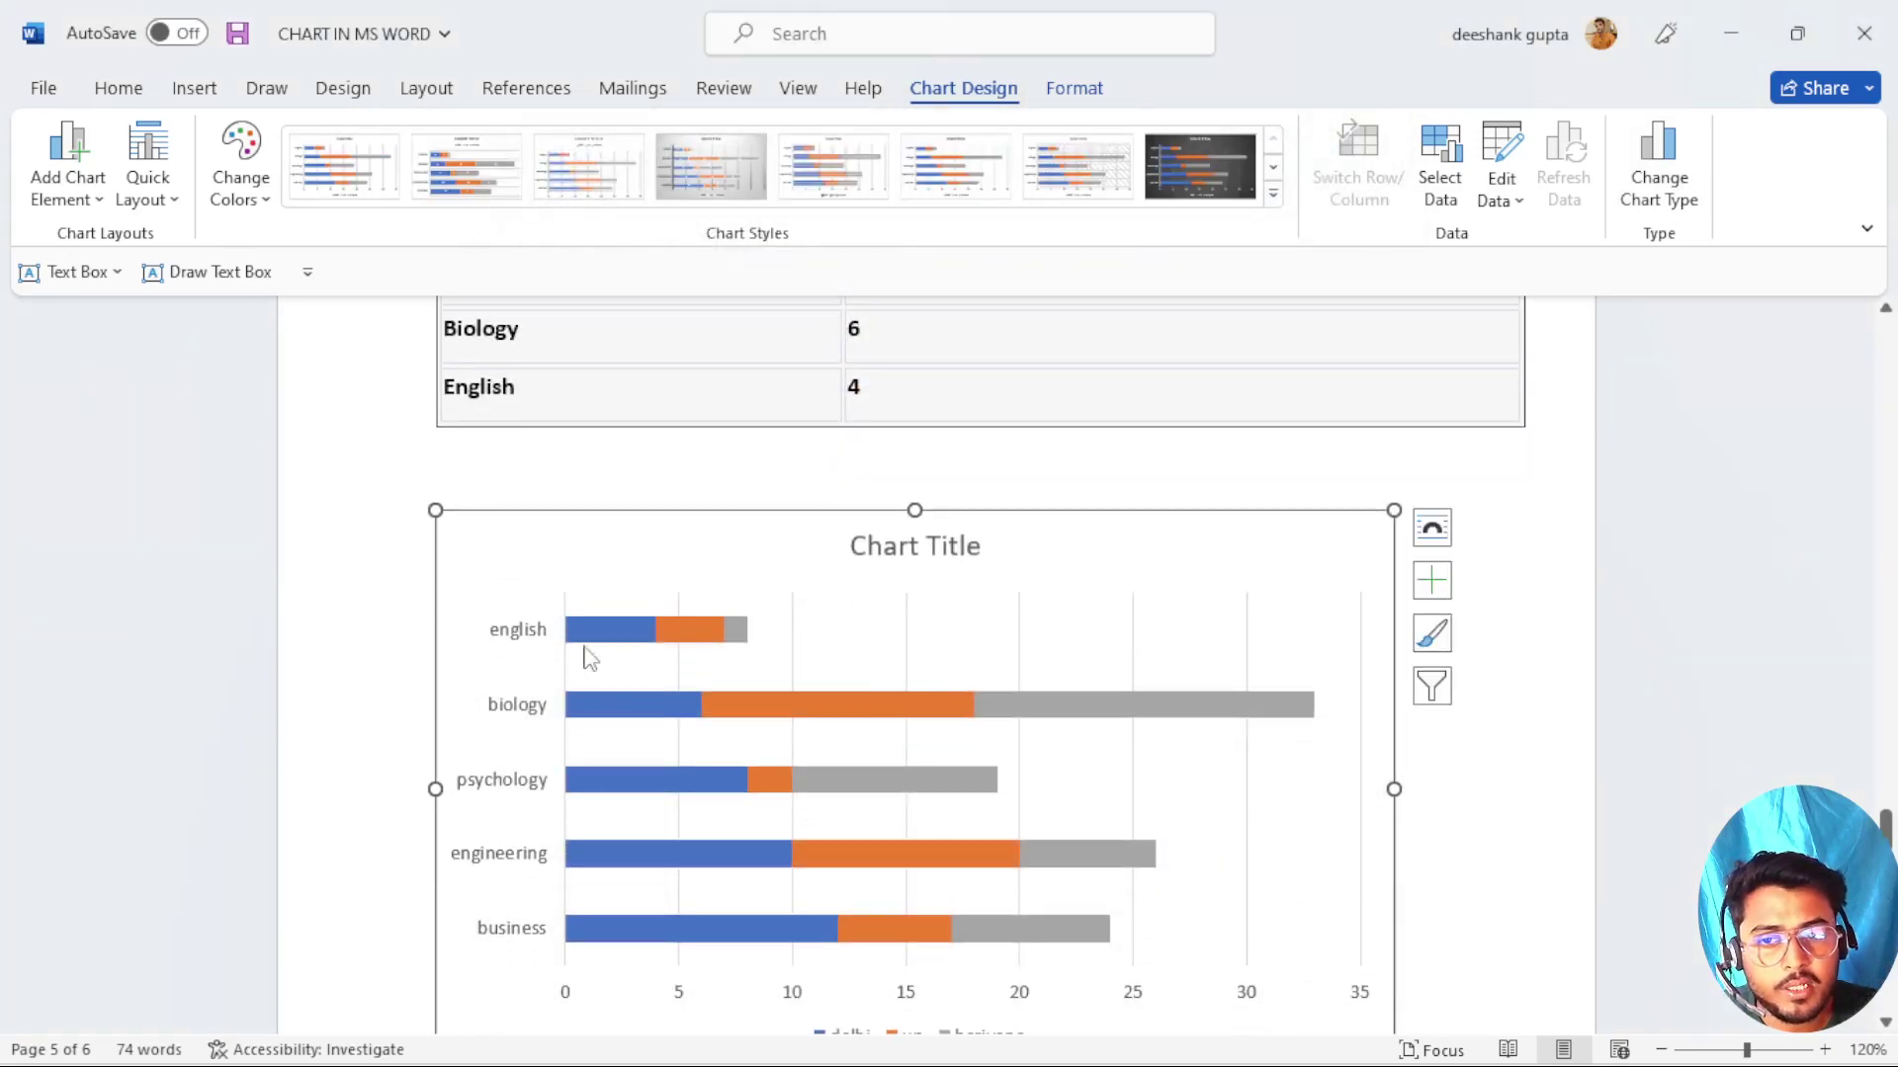
pyautogui.scroll(-2, 636, 654)
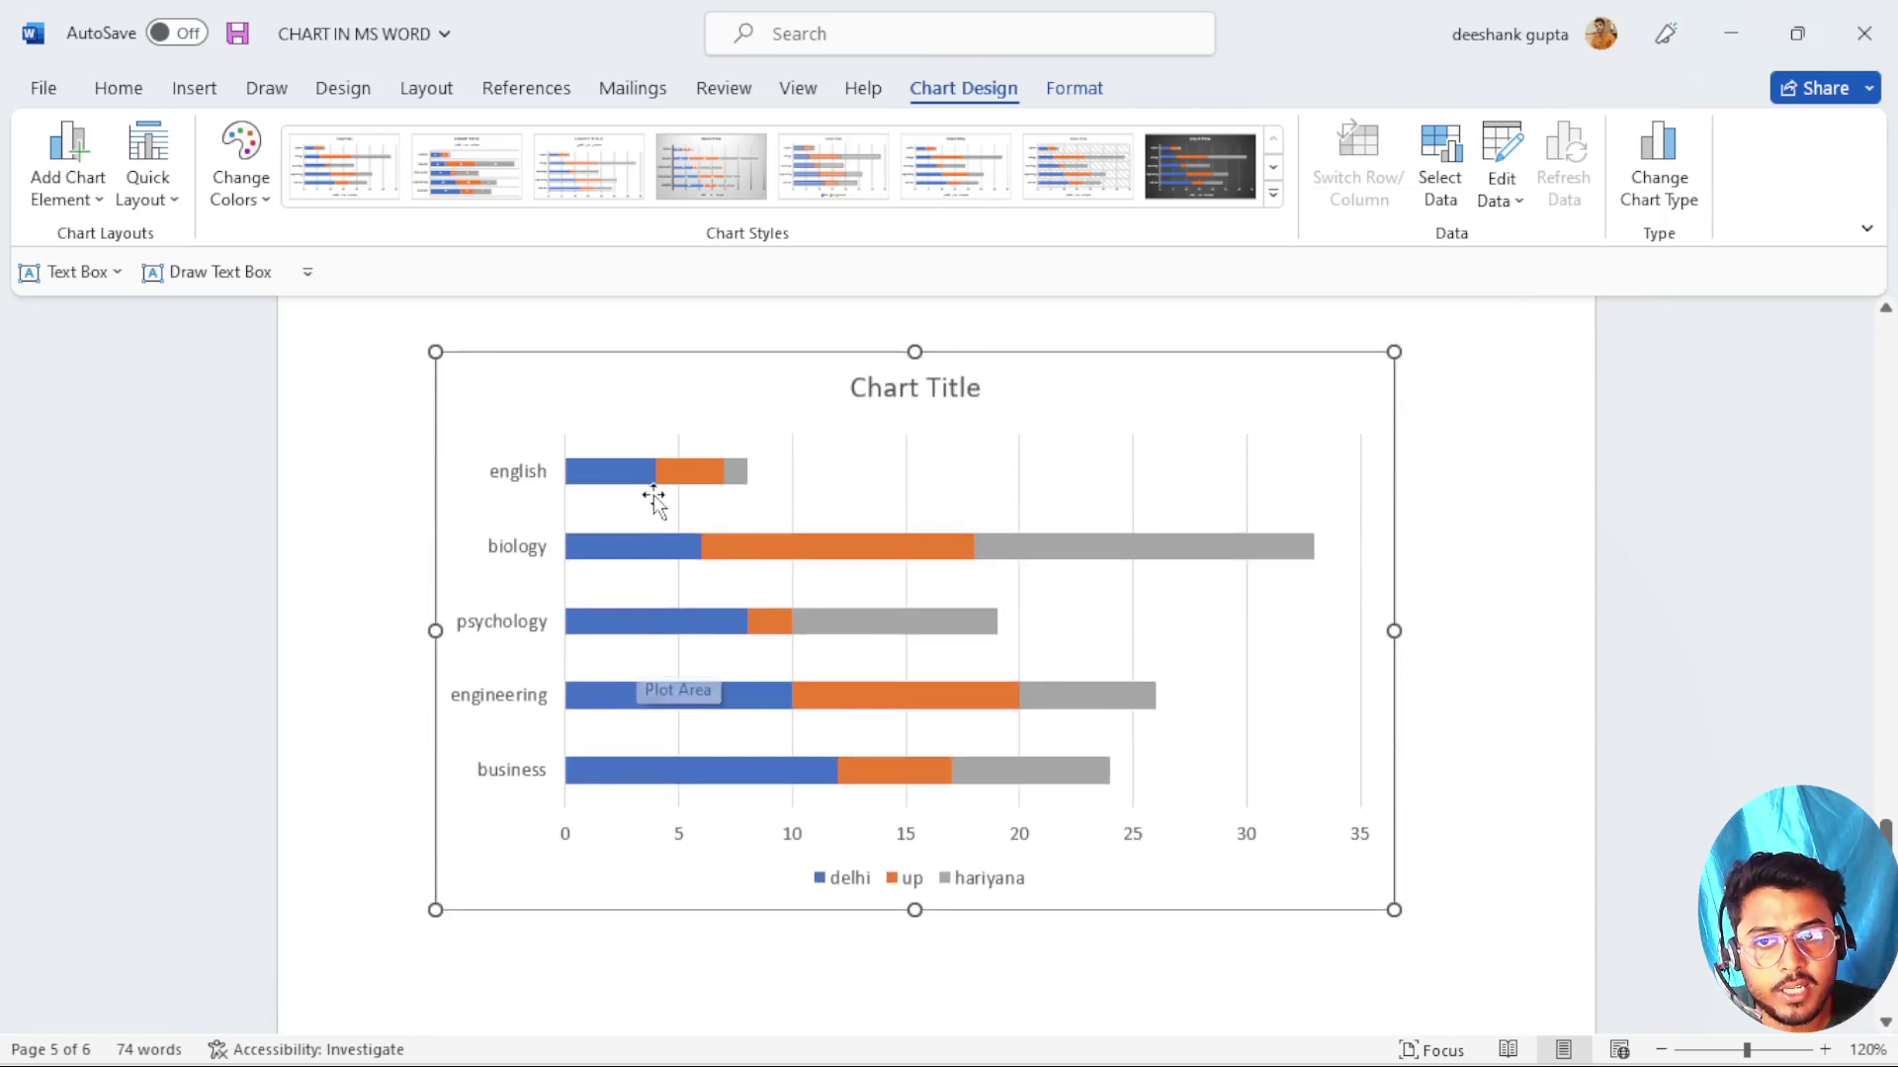
pyautogui.click(653, 500)
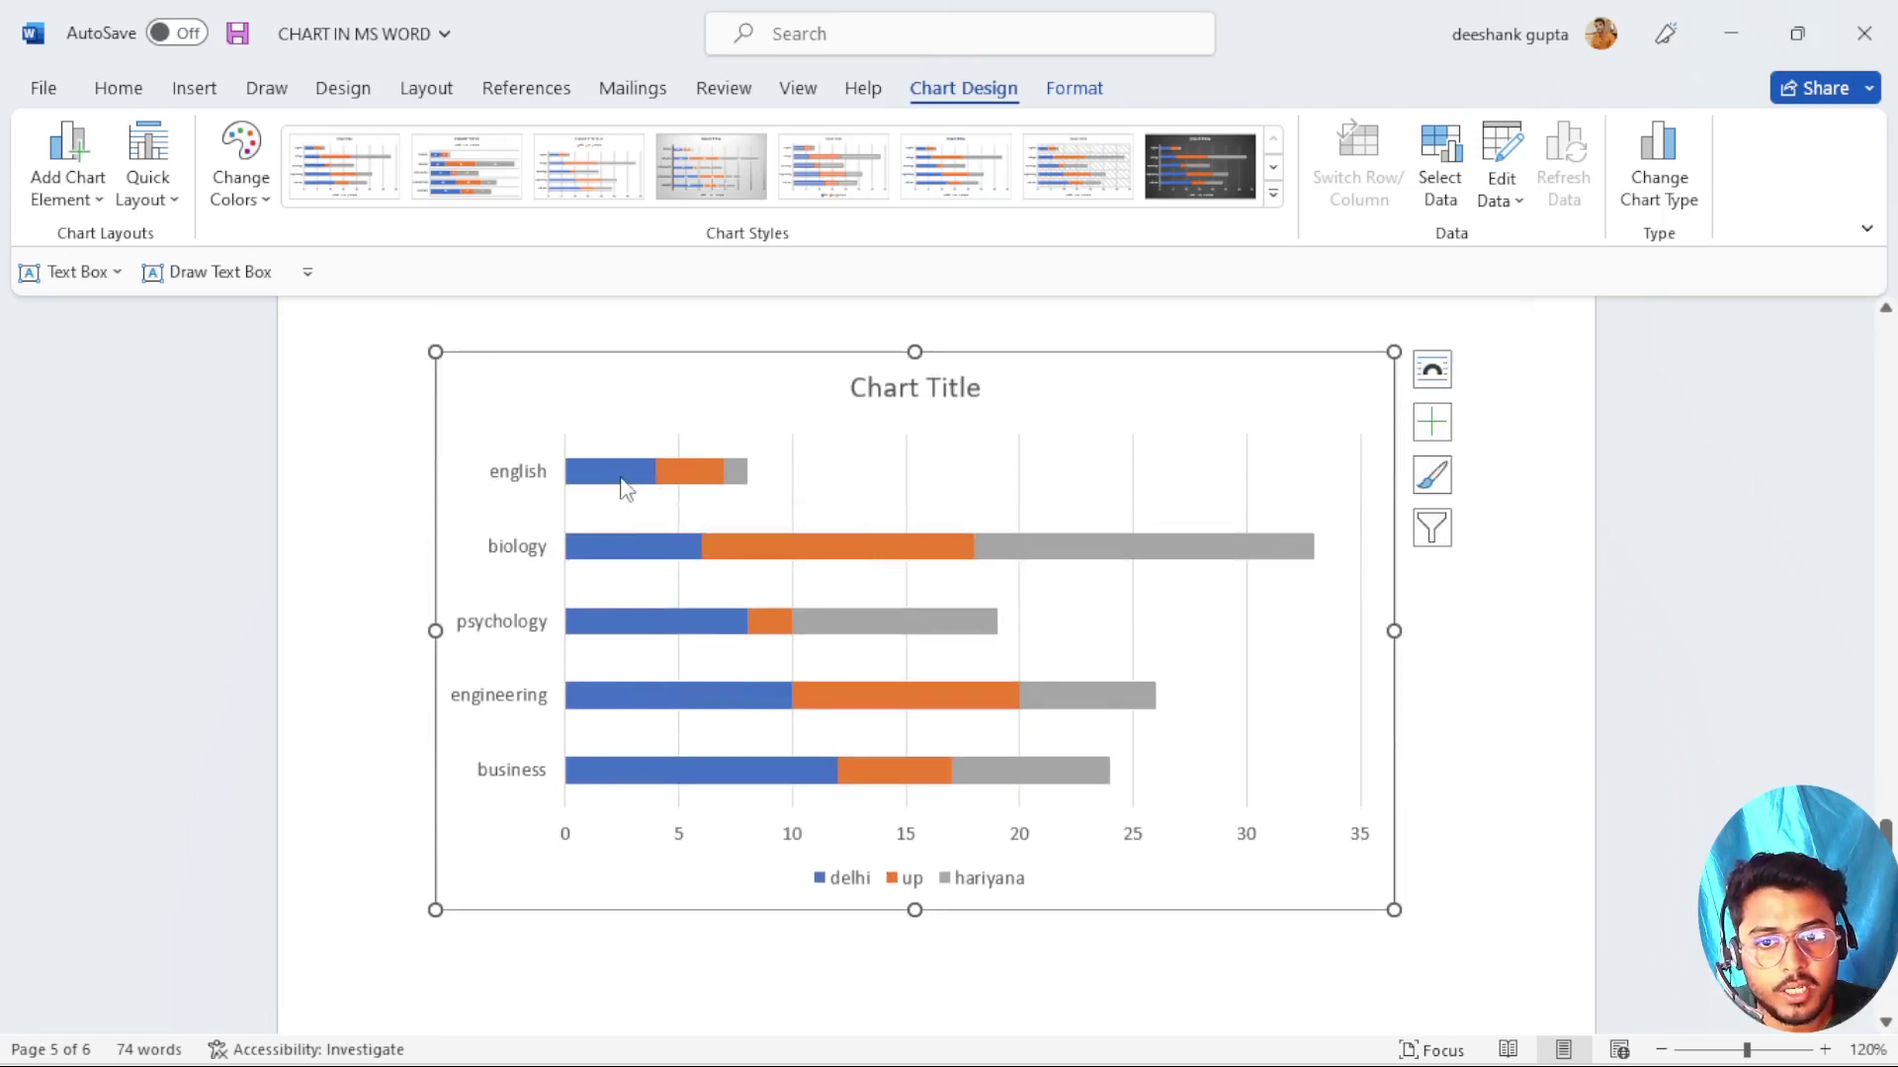
pyautogui.moveTo(622, 481)
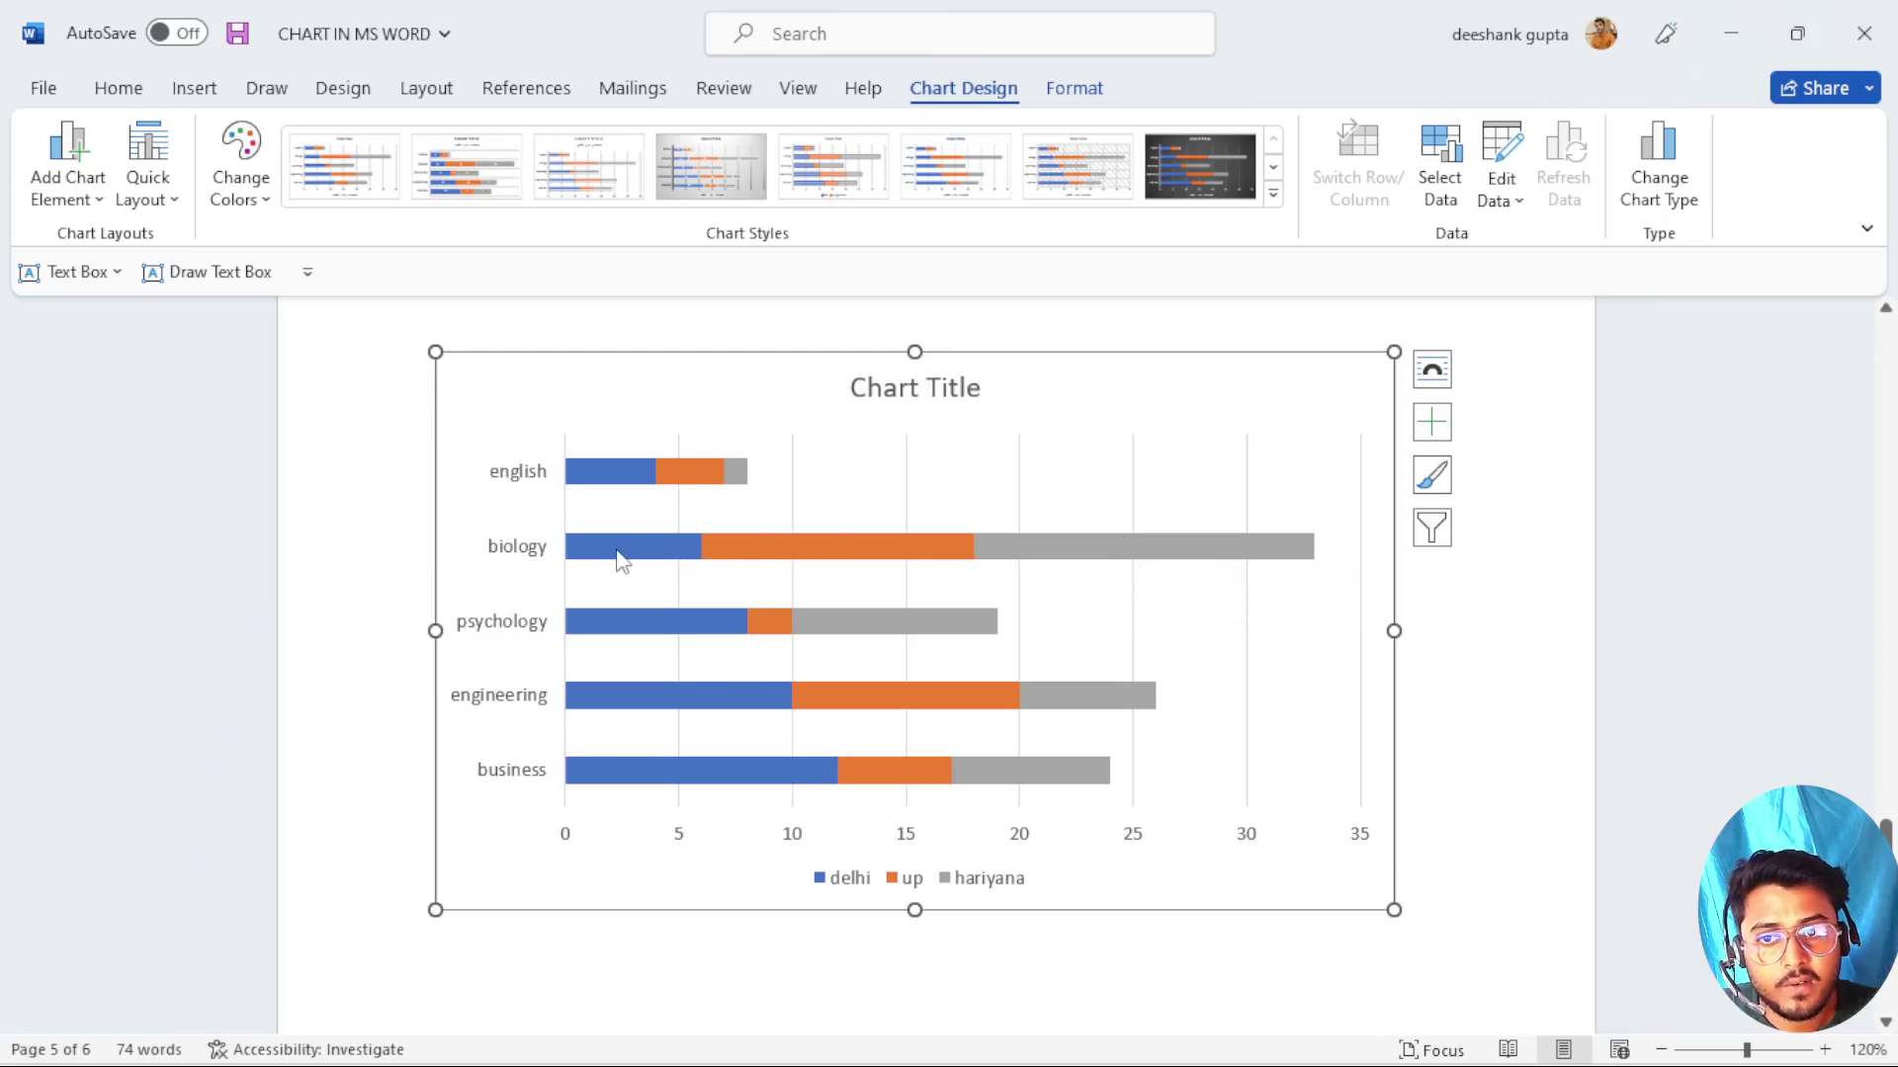
pyautogui.moveTo(630, 560)
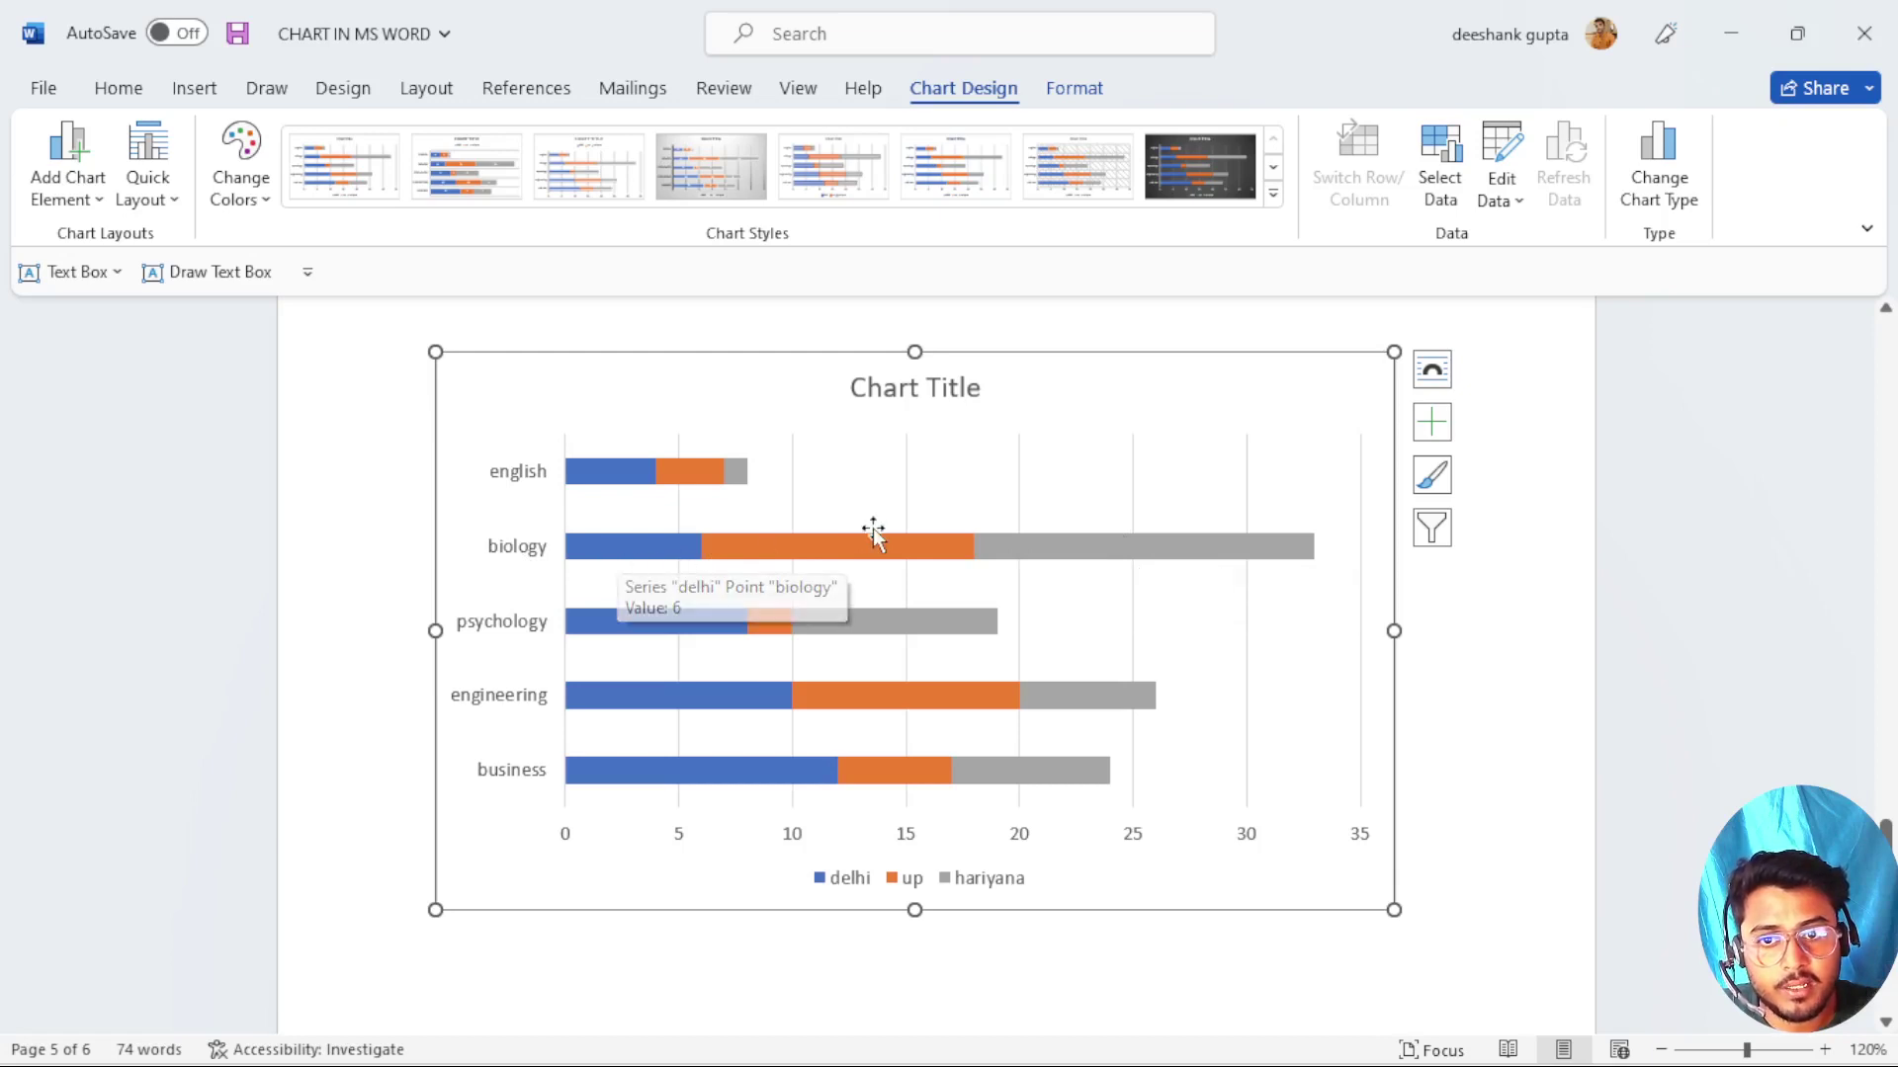
pyautogui.moveTo(835, 551)
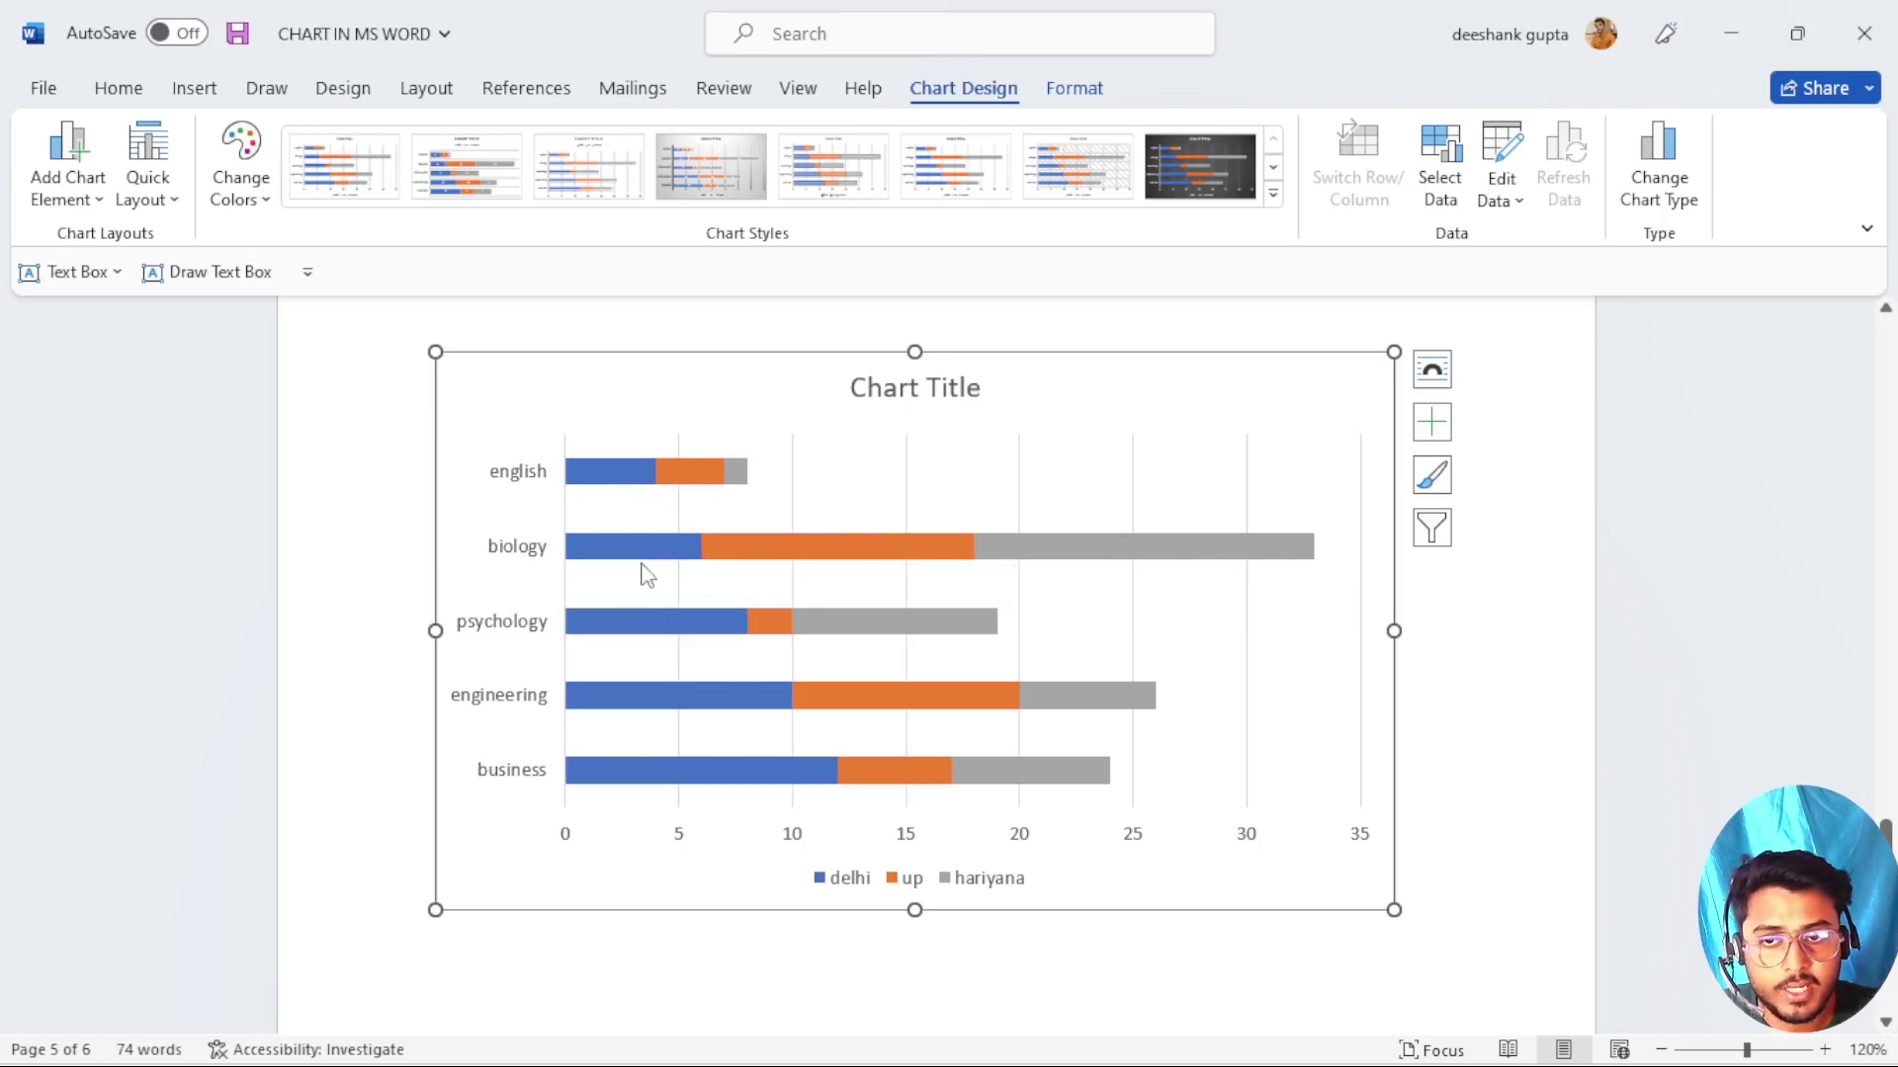
pyautogui.scroll(5, 650, 573)
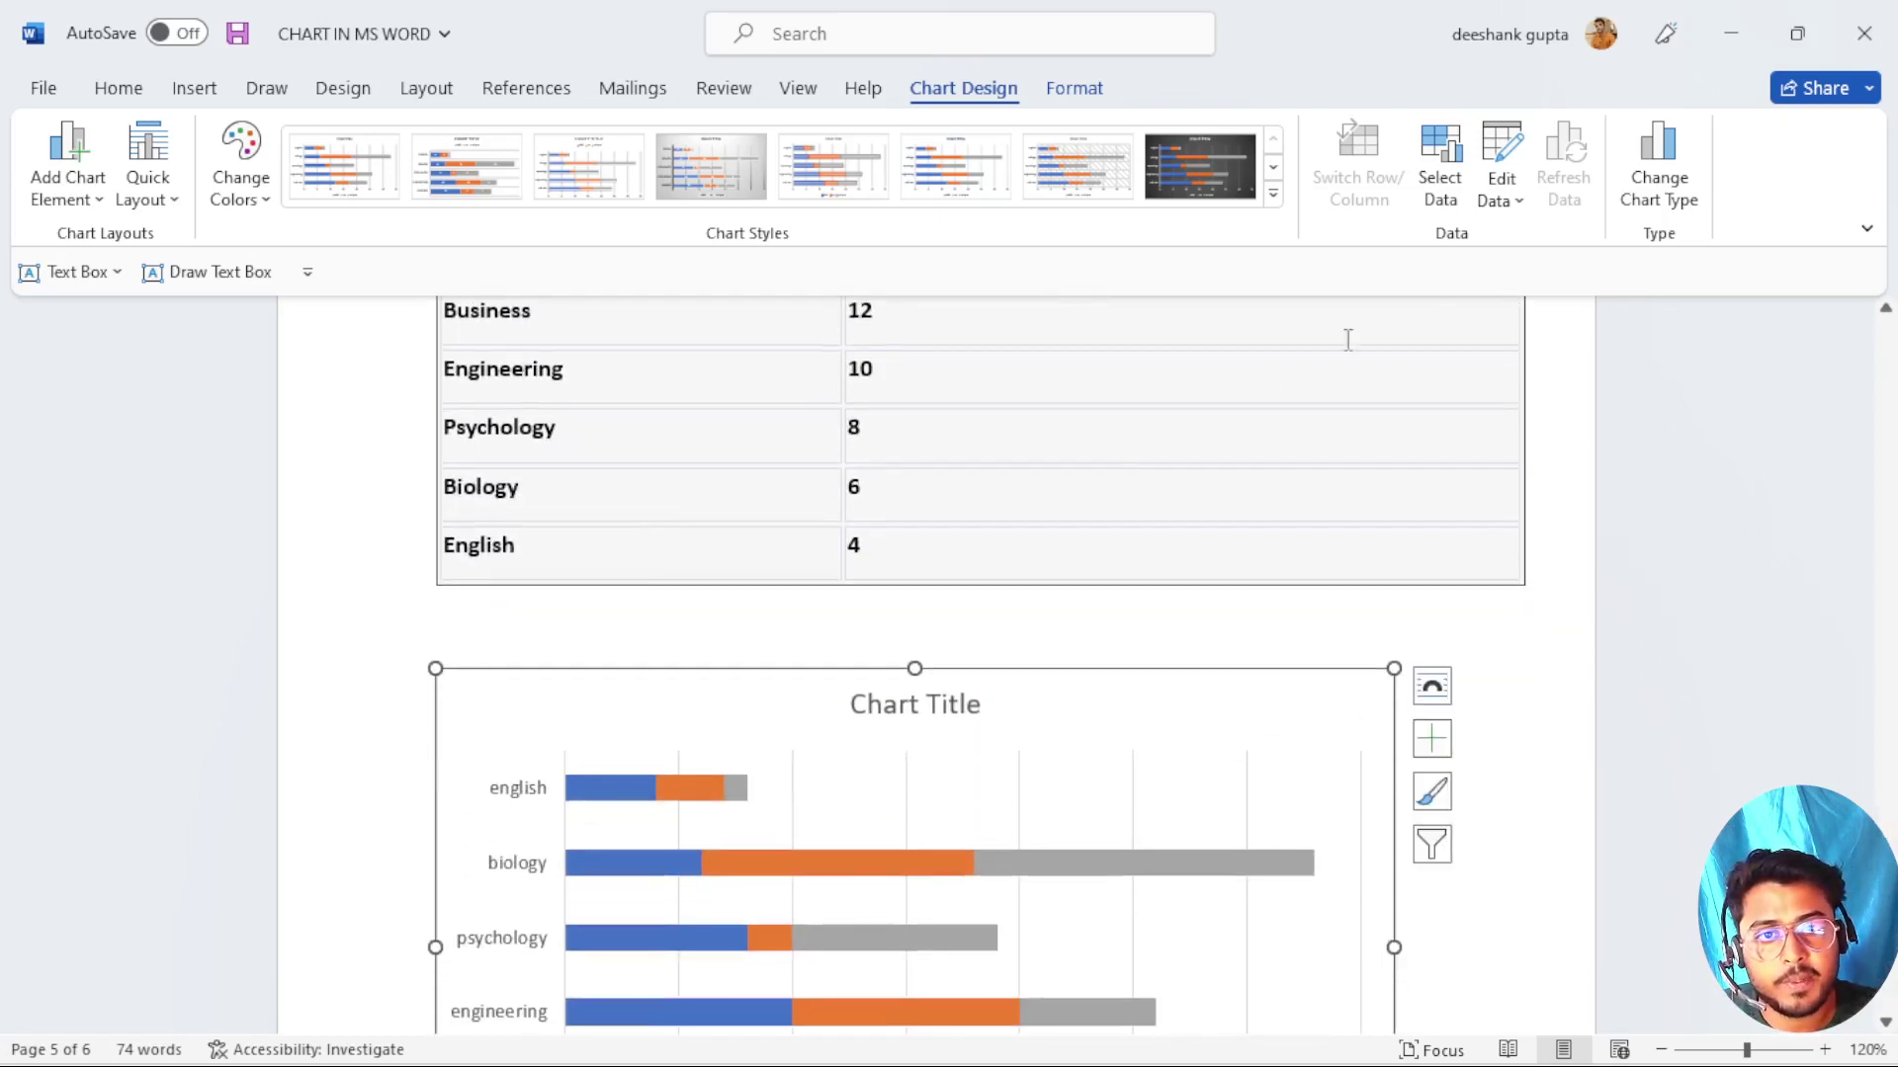
pyautogui.scroll(-4, 1106, 609)
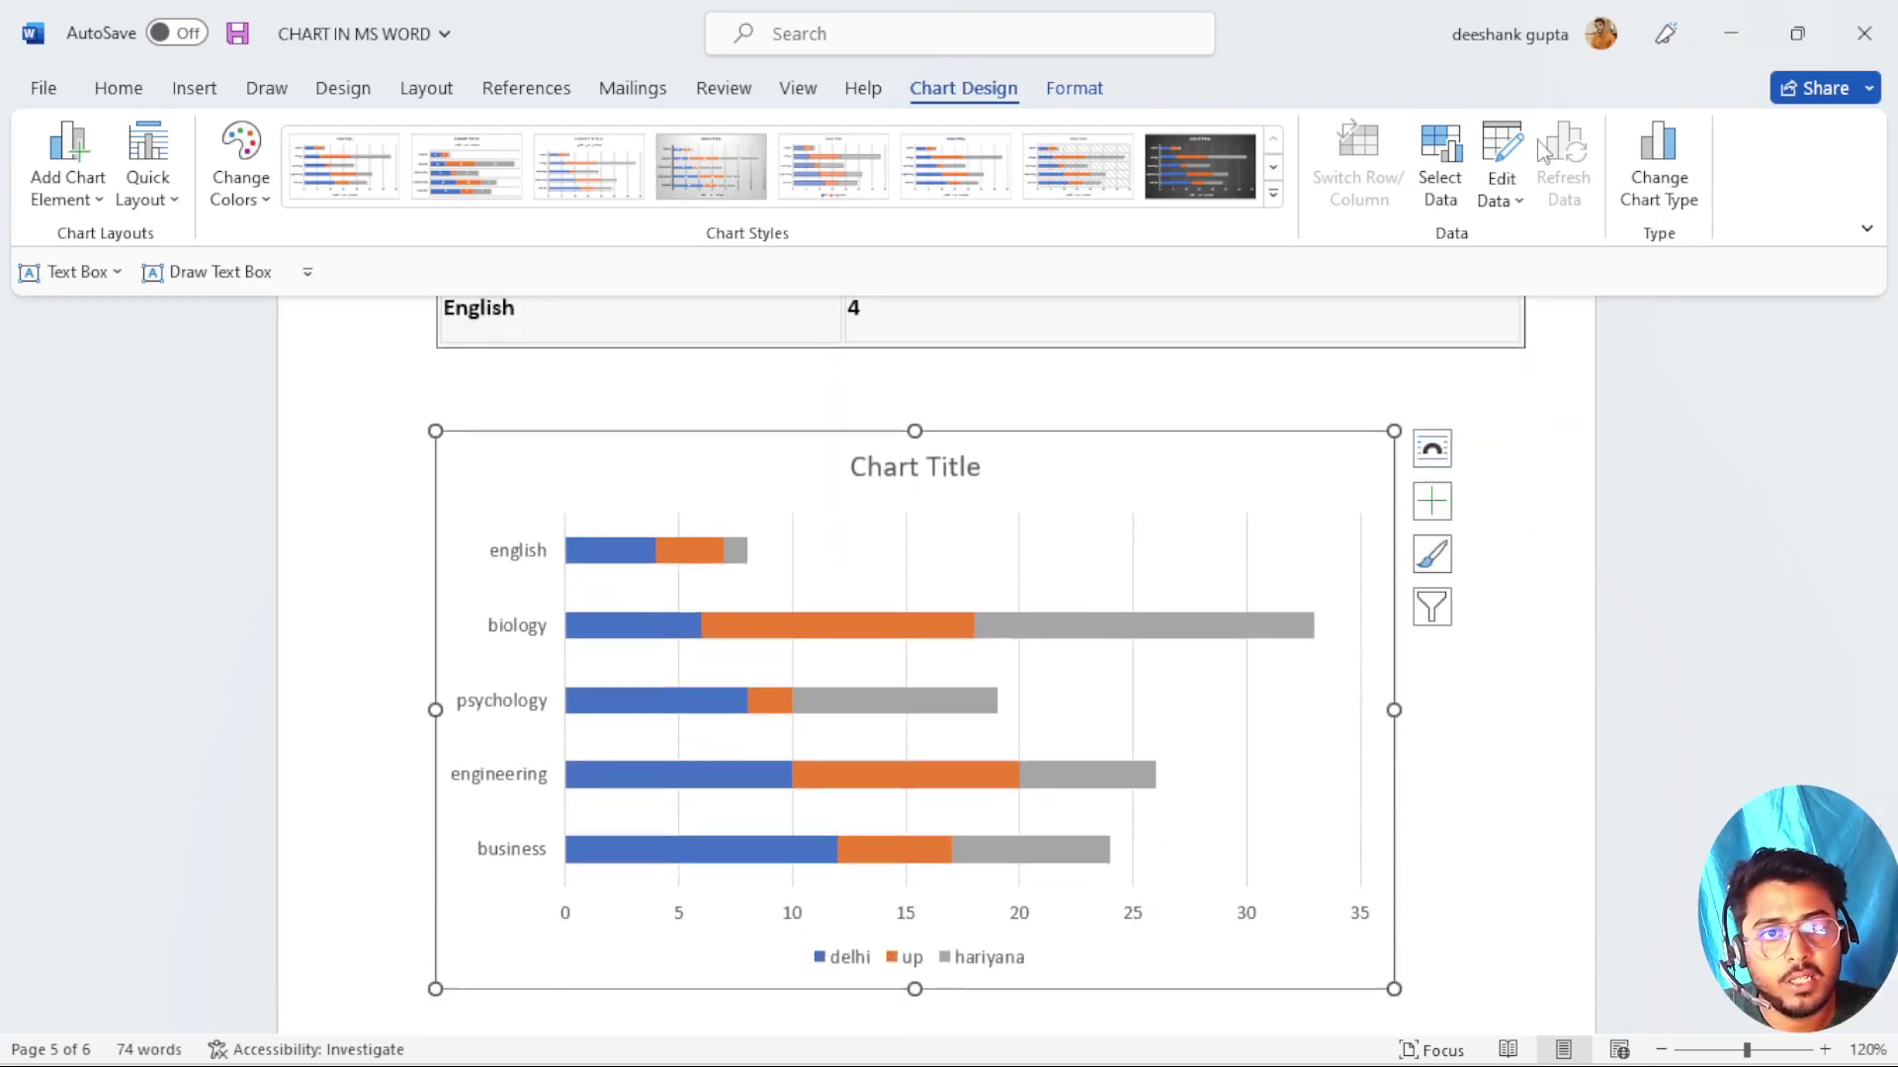
# Open the chart's data sheet, move it clear of the bars and enlarge it to show all five subject rows.
pyautogui.click(1506, 168)
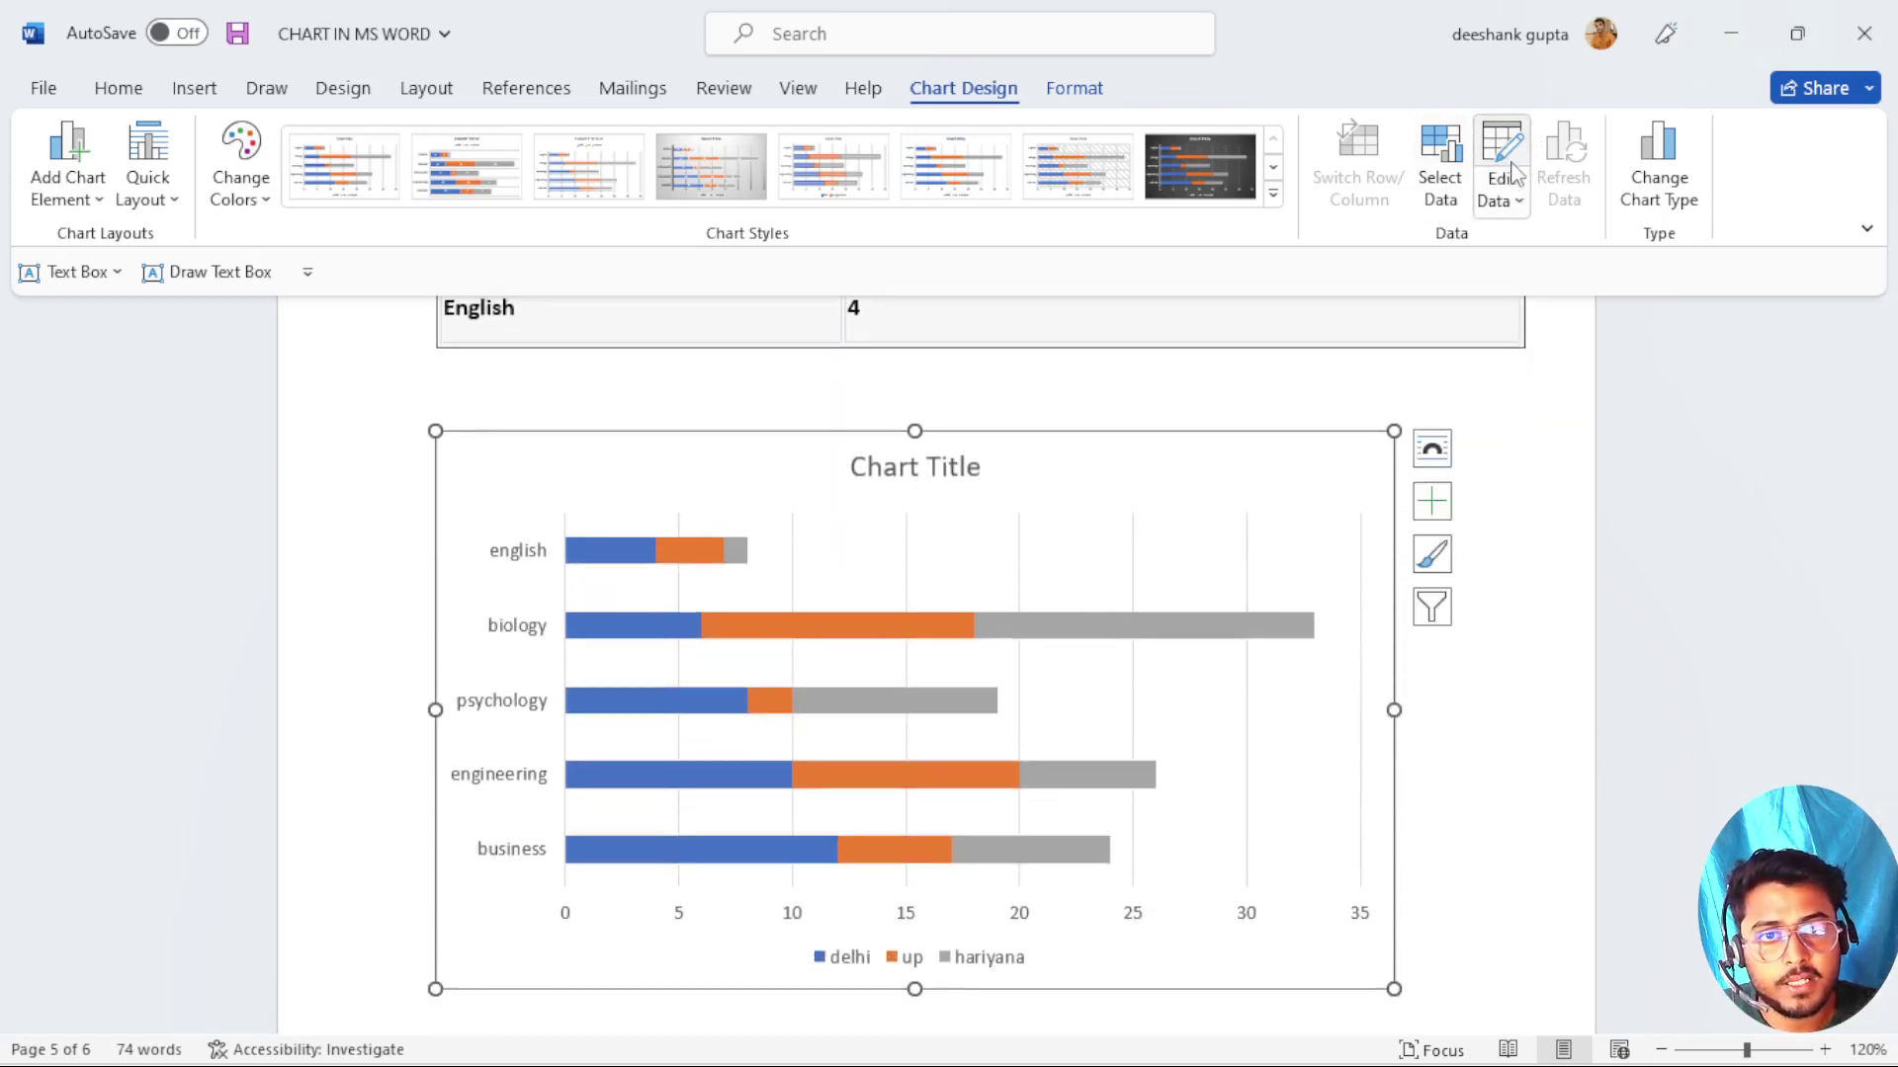
pyautogui.moveTo(814, 141); pyautogui.dragTo(1193, 122)
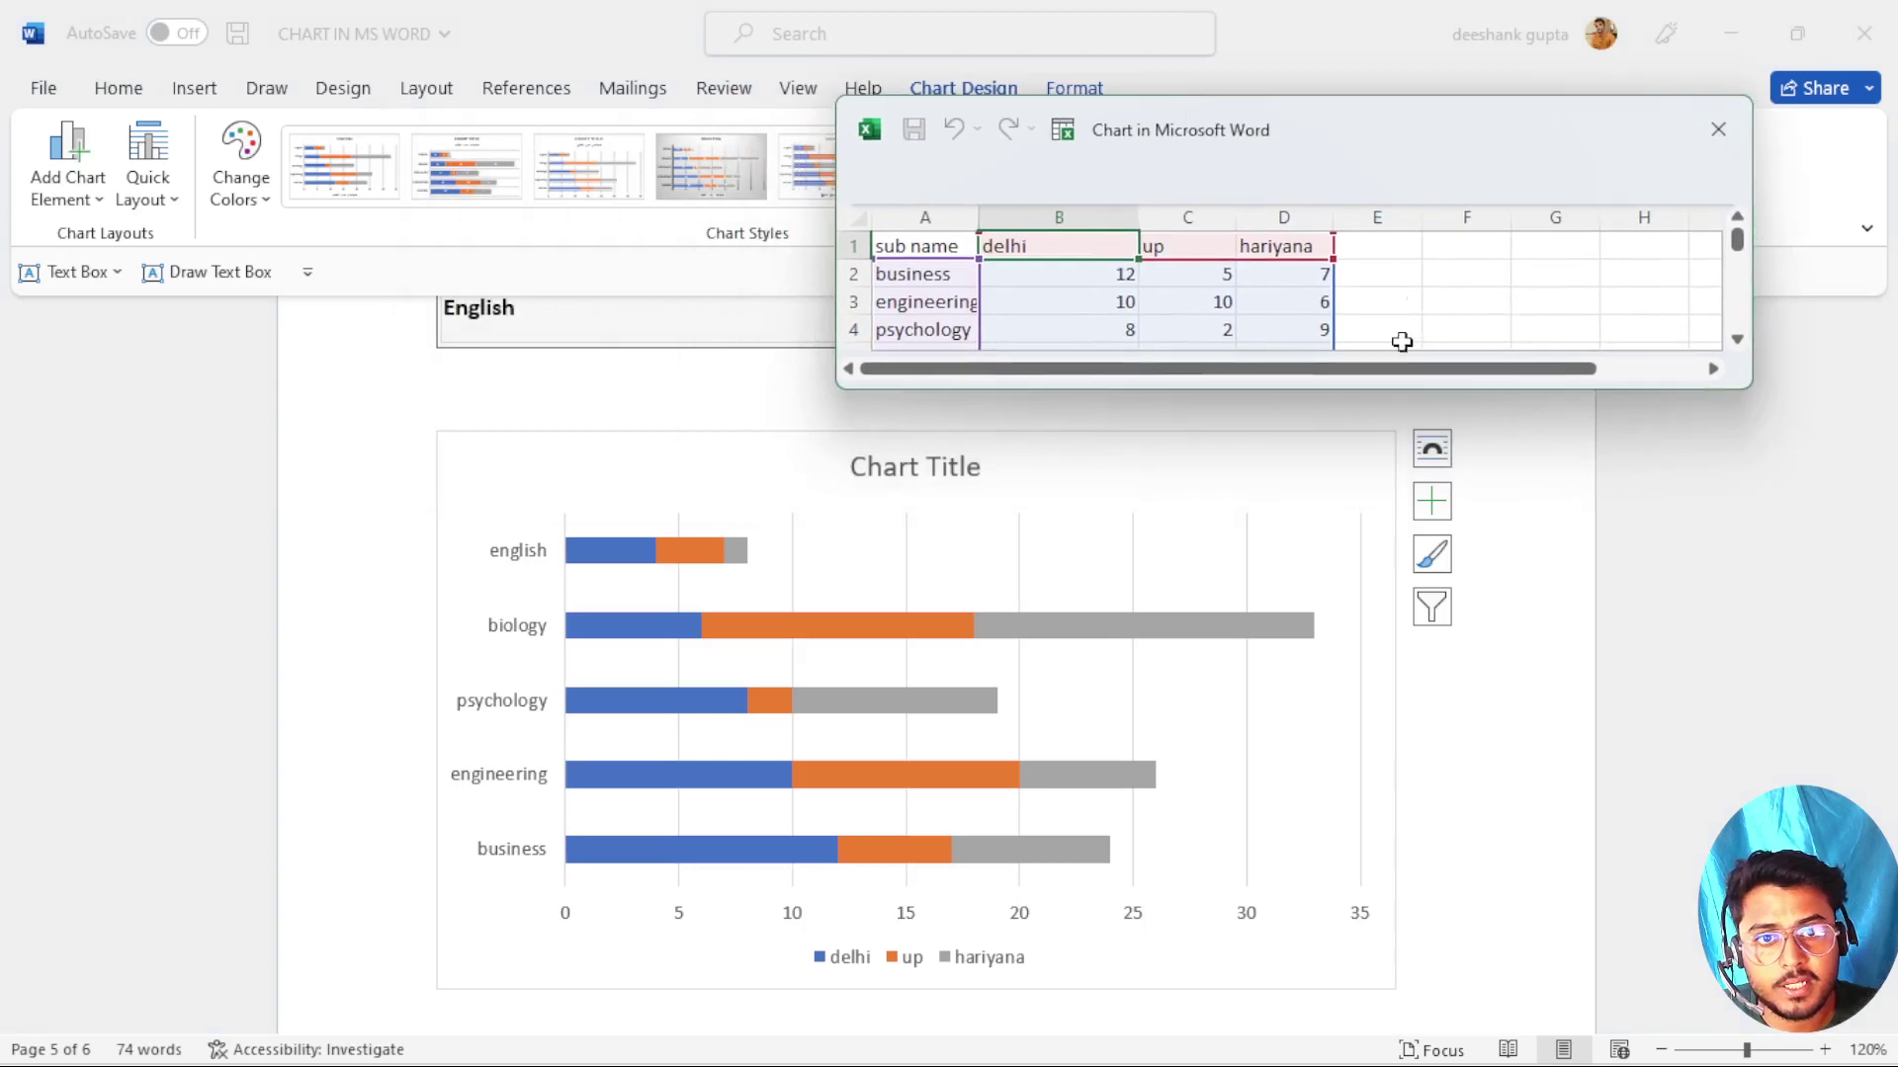
pyautogui.moveTo(1332, 390); pyautogui.dragTo(1498, 461)
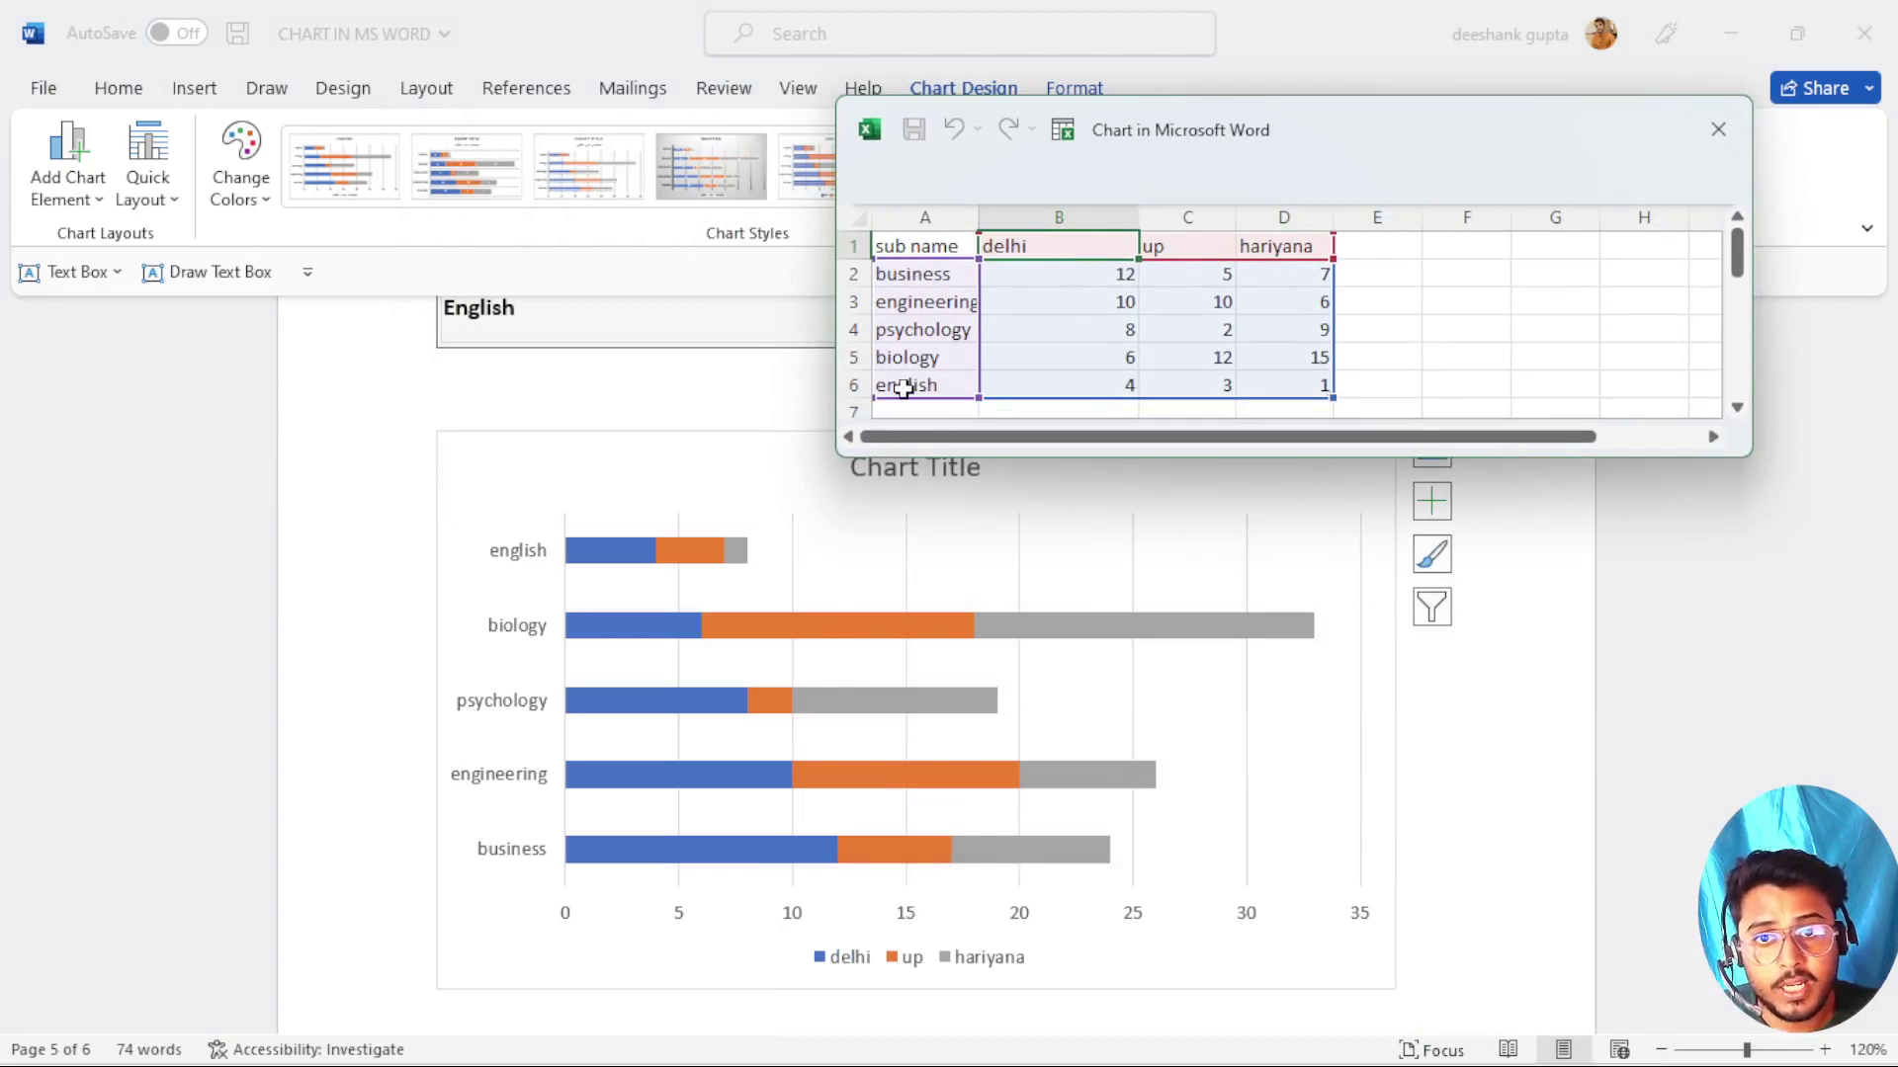
# Check the english row's delhi, up and hariyana values against the segments of its stacked bar.
pyautogui.click(1082, 384)
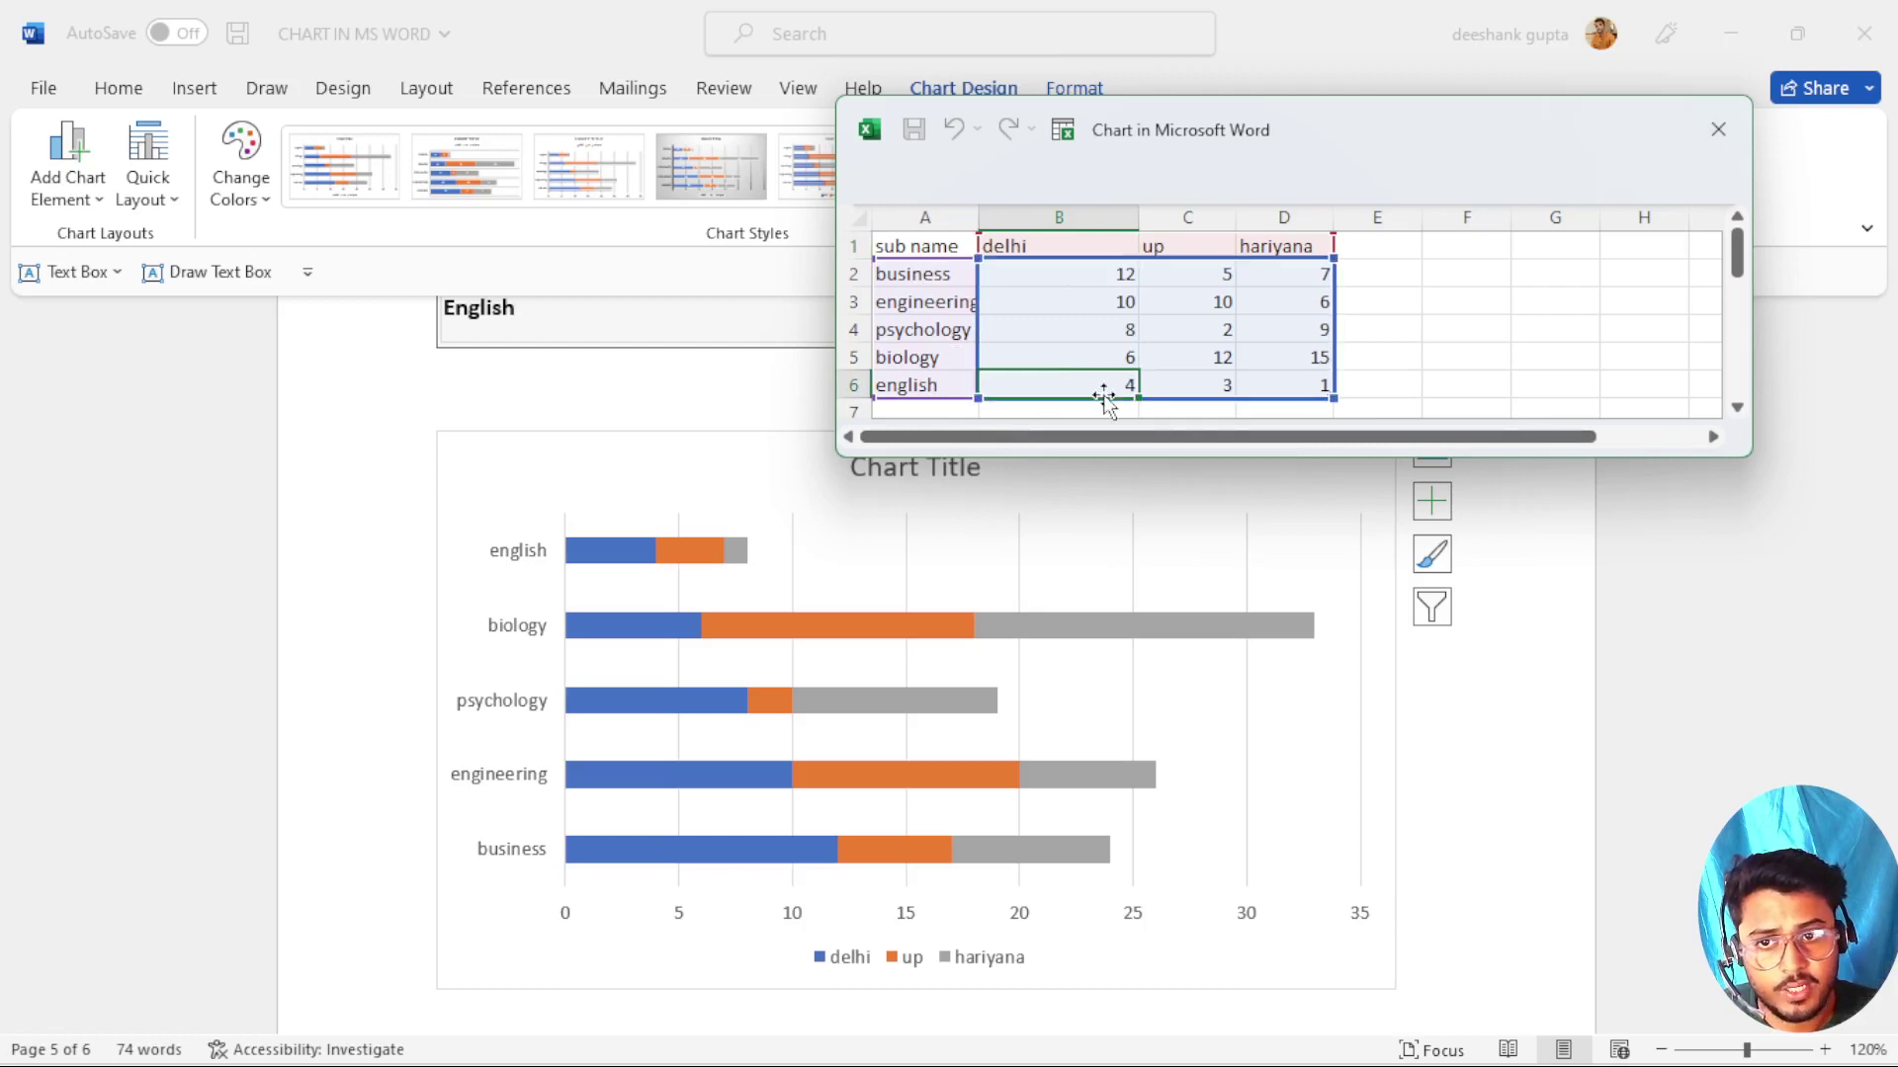
pyautogui.click(1196, 387)
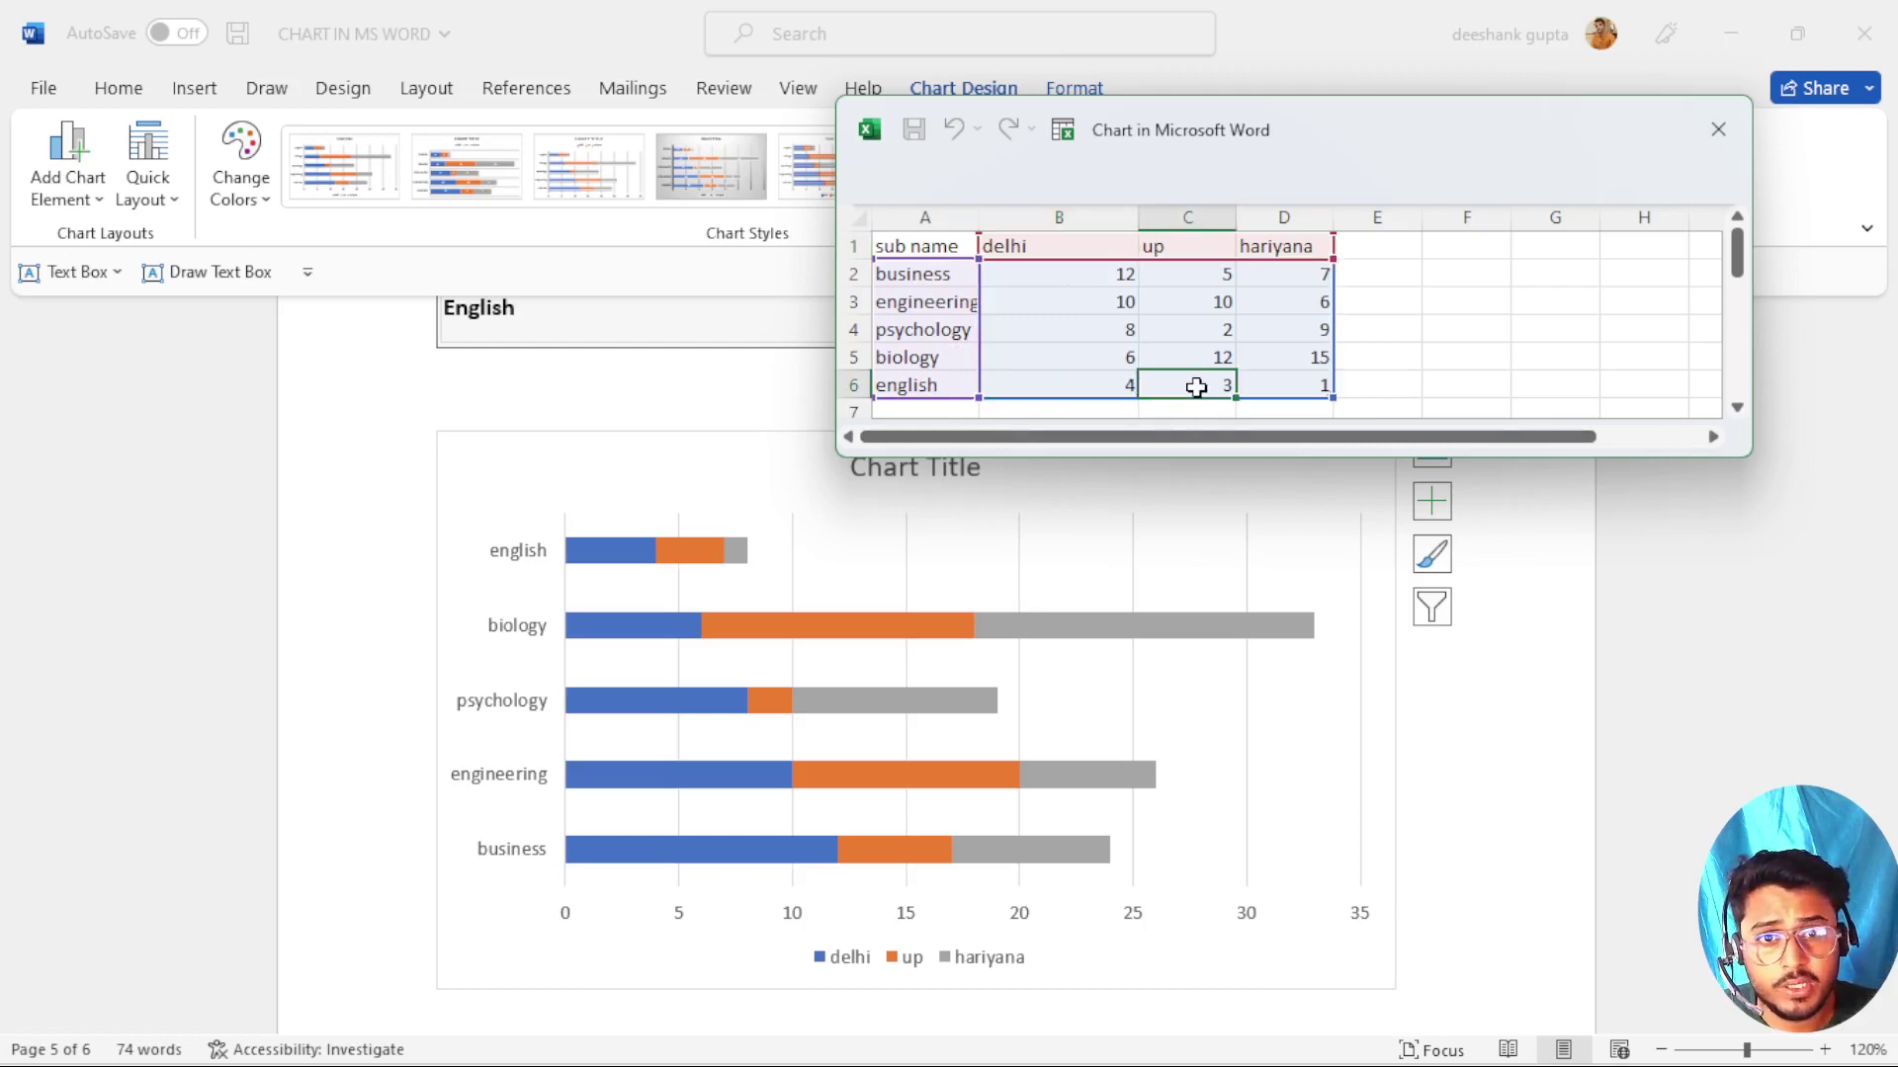
pyautogui.click(1291, 381)
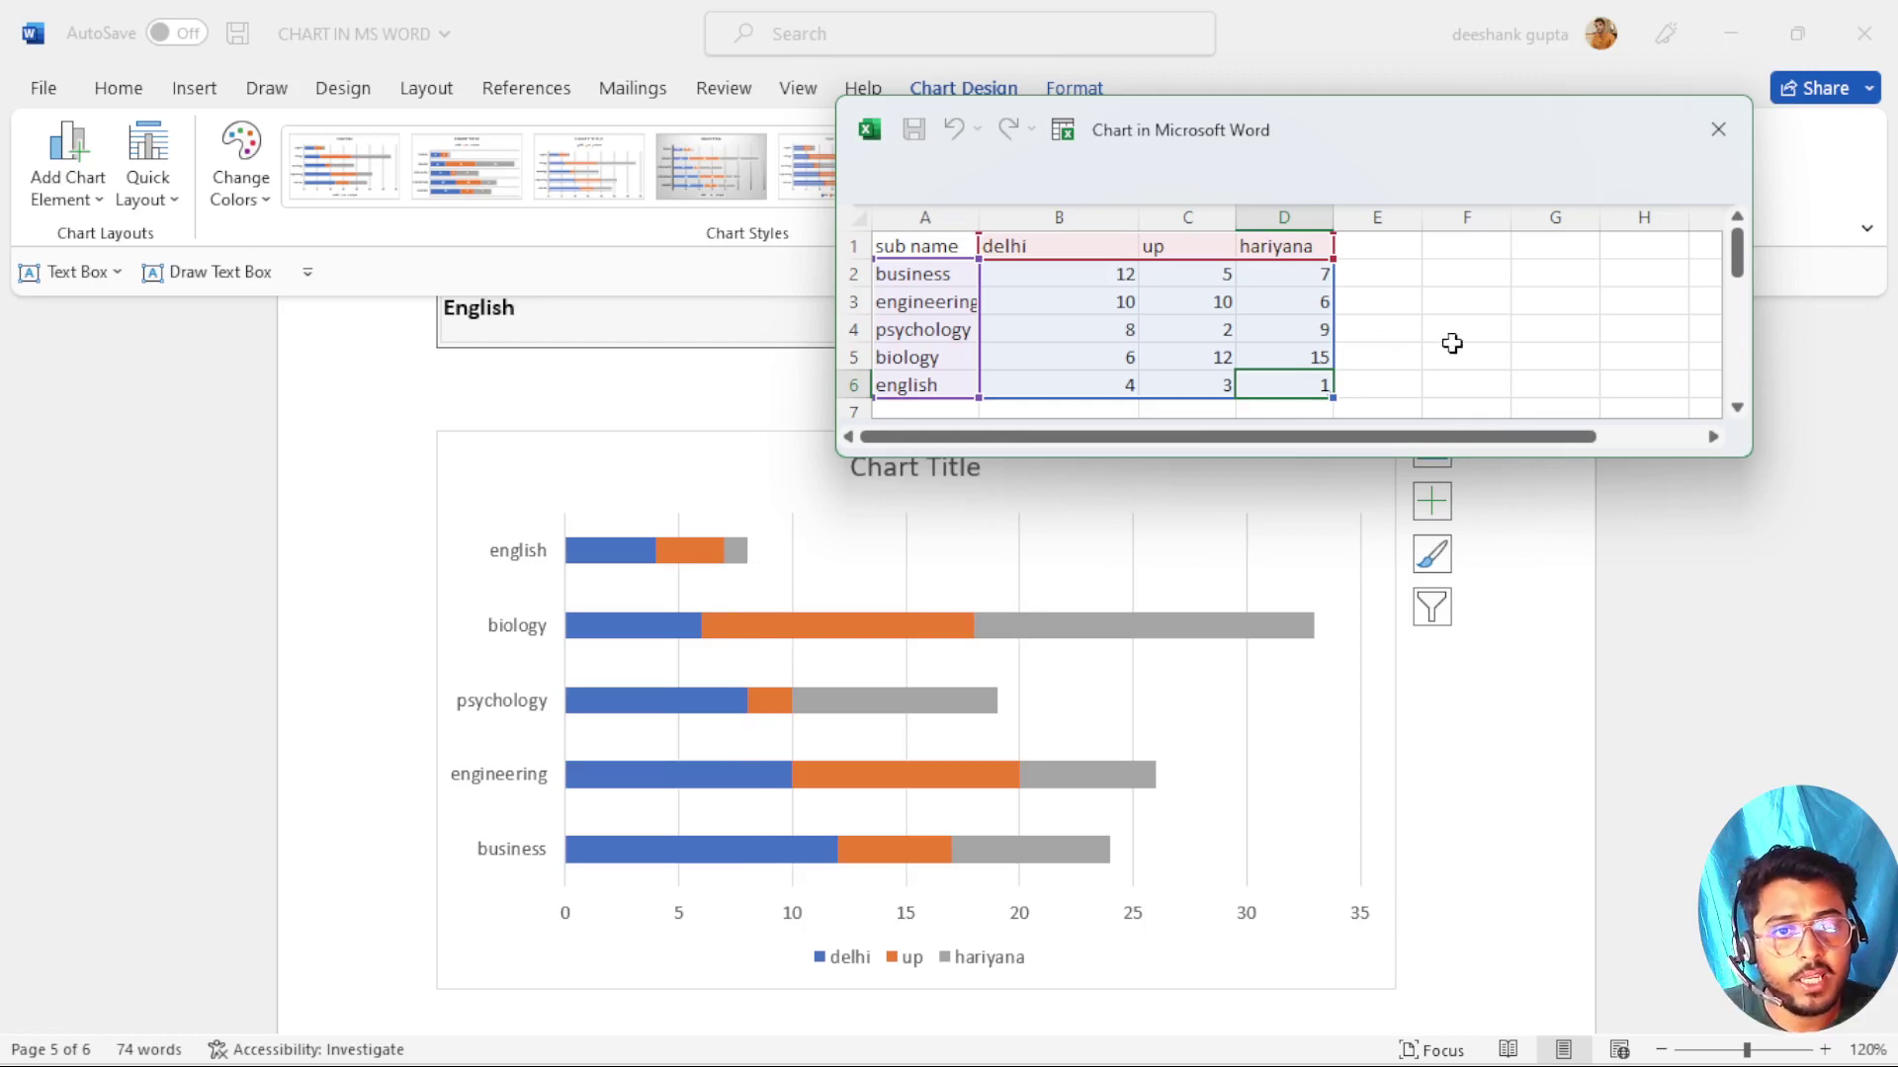
pyautogui.click(1377, 381)
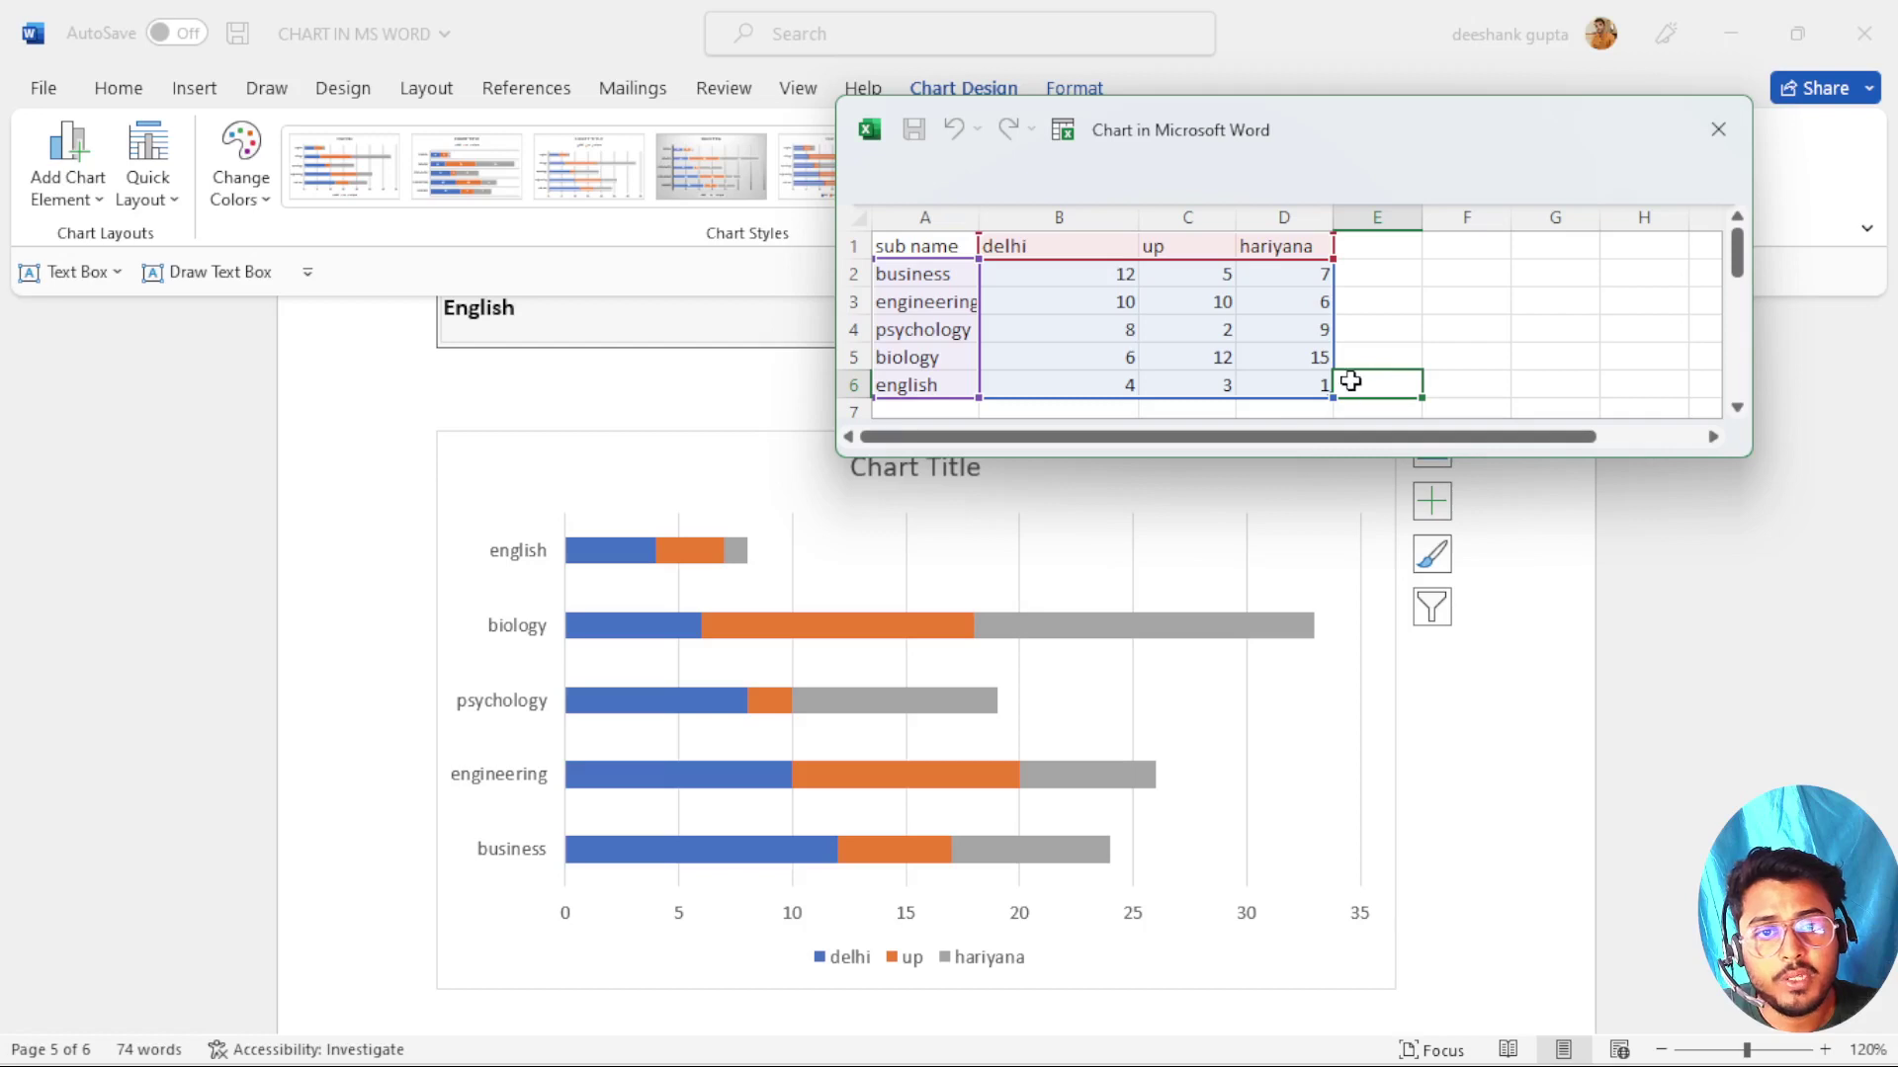
pyautogui.moveTo(1107, 388); pyautogui.dragTo(1294, 385)
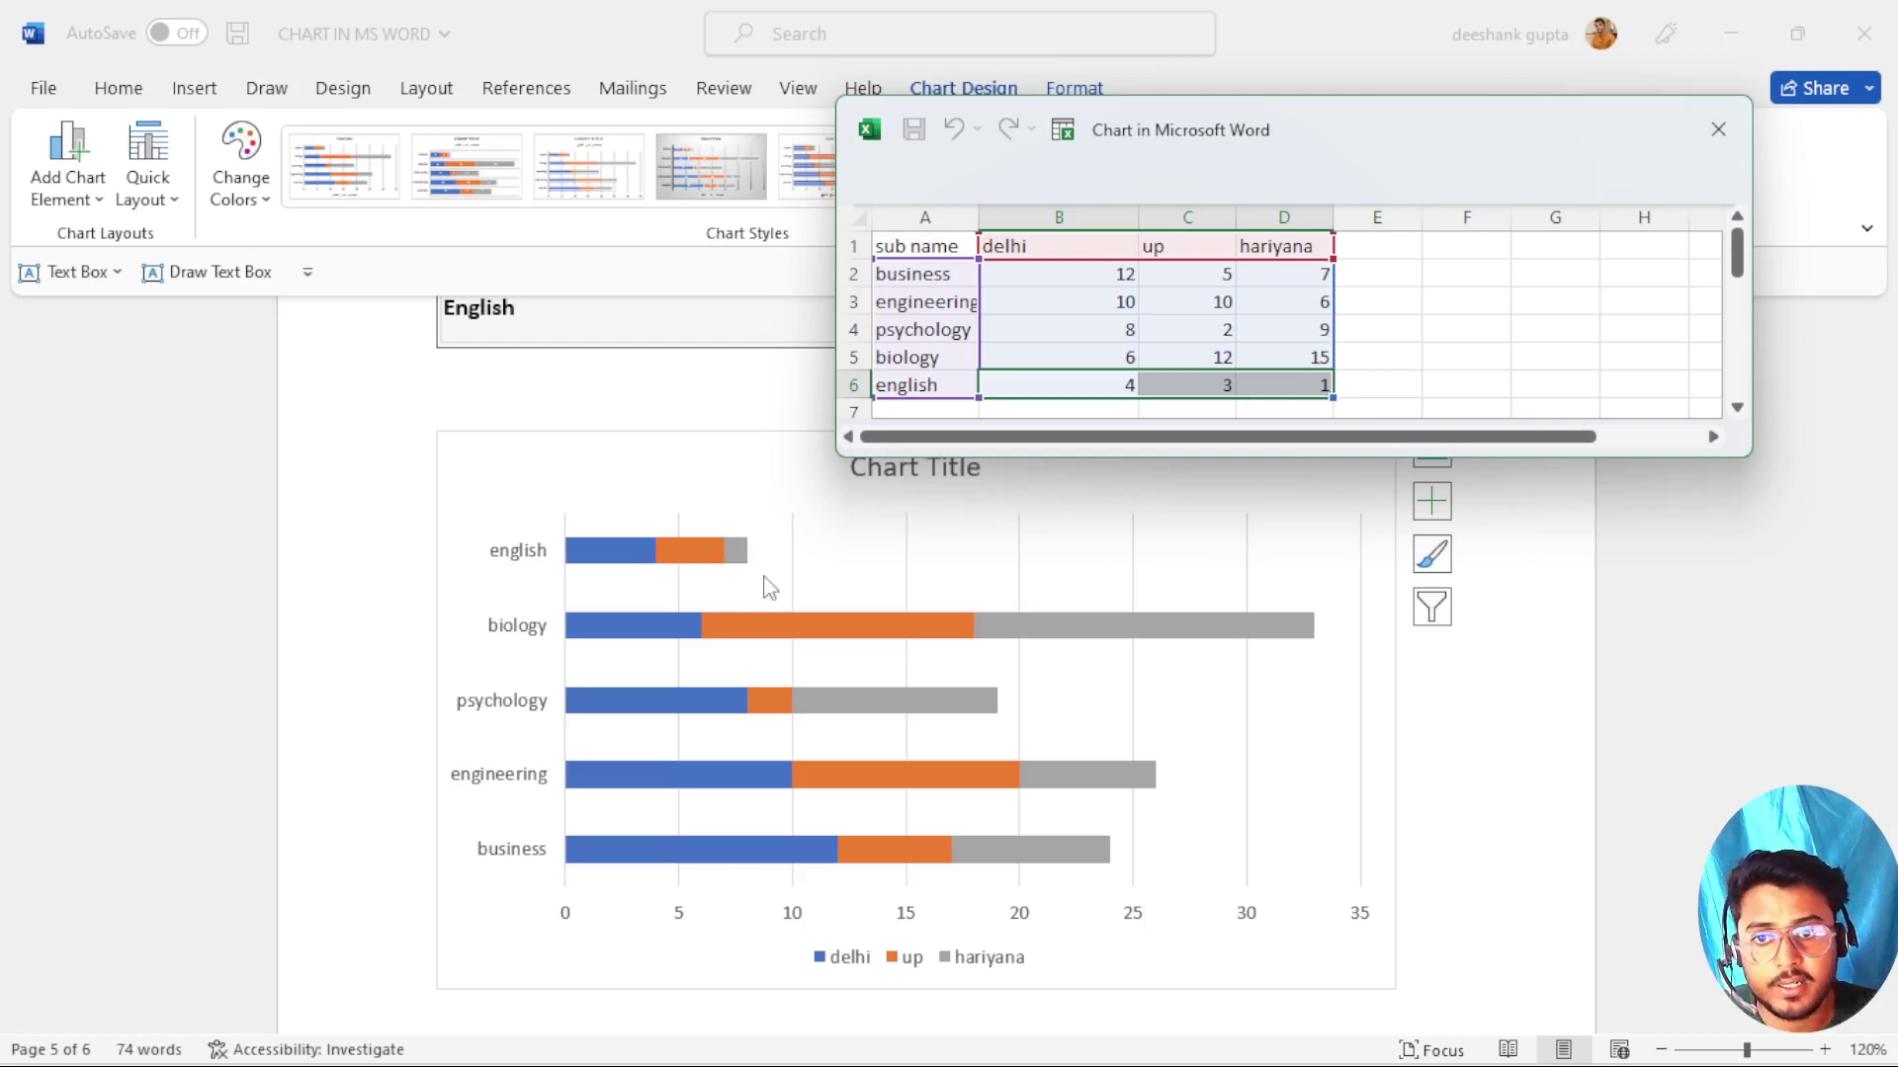
# Select the delhi, up and hariyana series in the chart one by one to match them to their data columns, and close the data sheet.
pyautogui.click(642, 641)
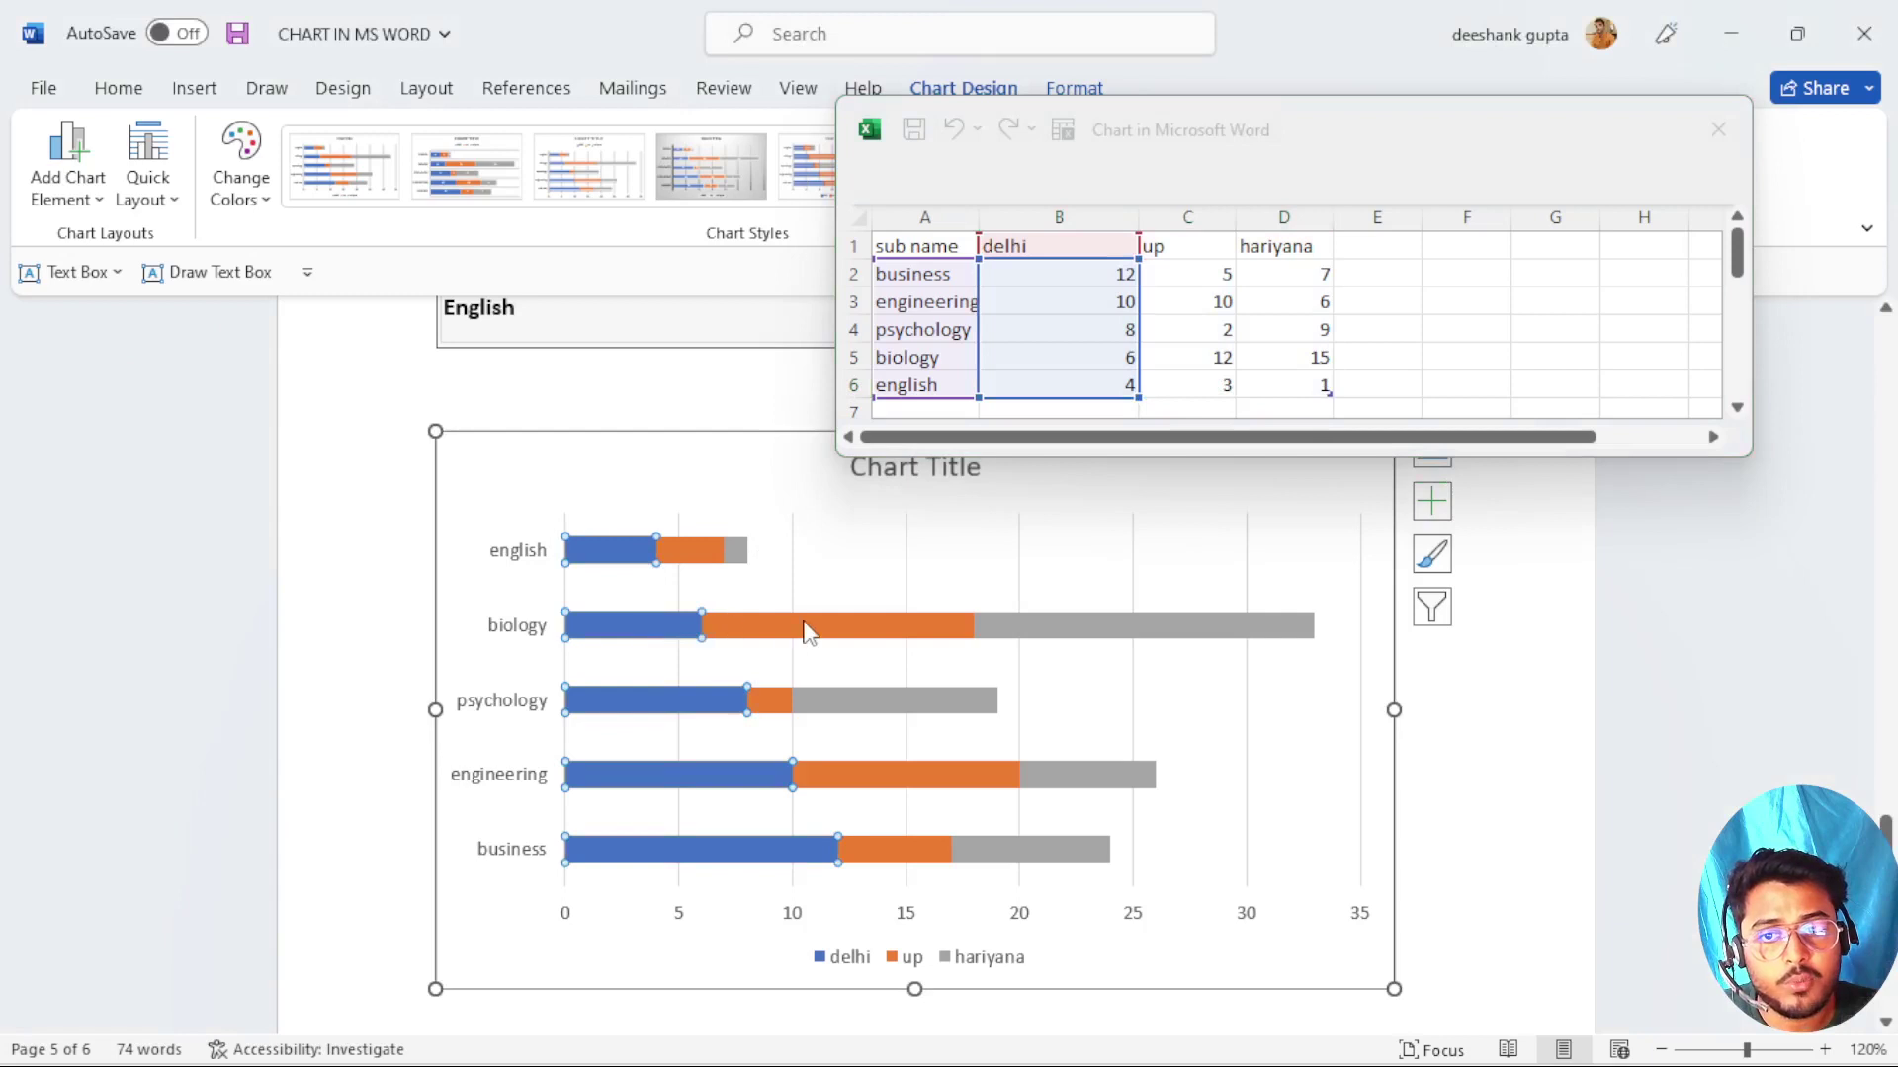
pyautogui.click(889, 625)
pyautogui.click(1042, 618)
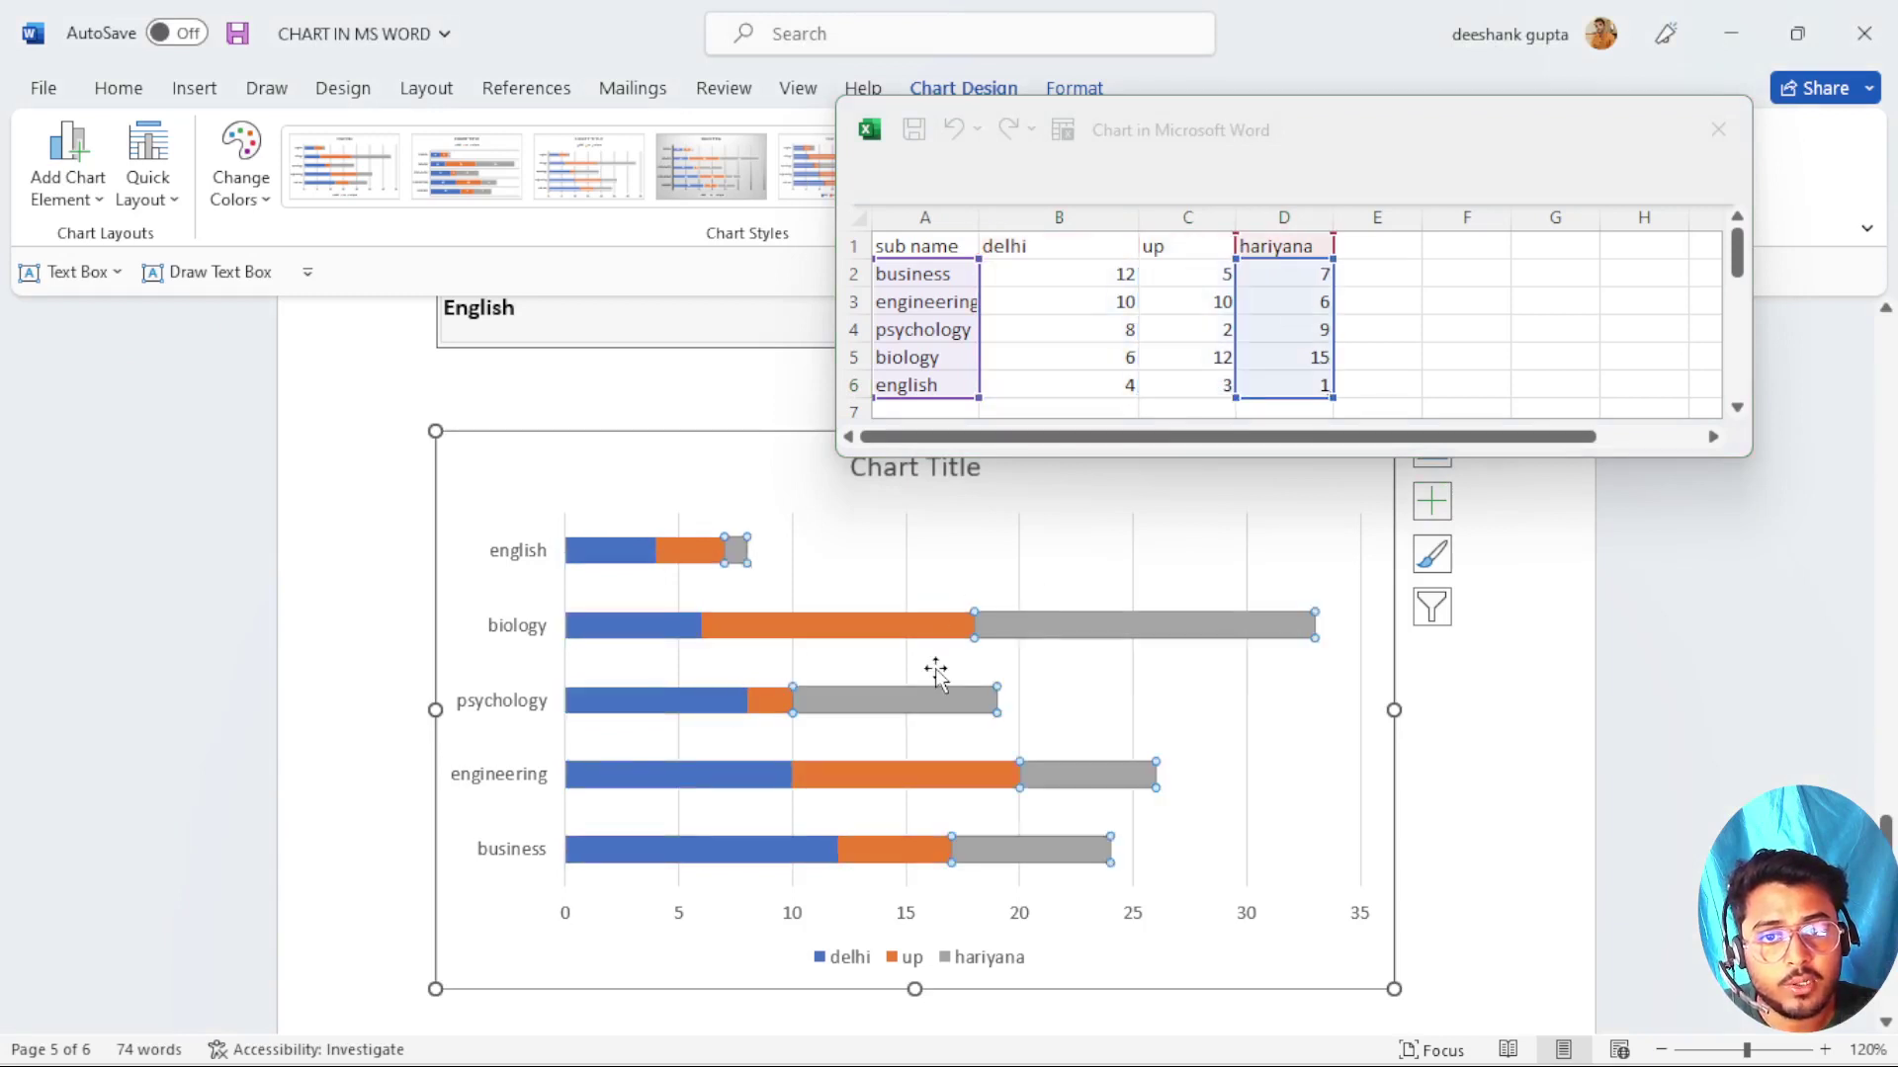
pyautogui.click(968, 657)
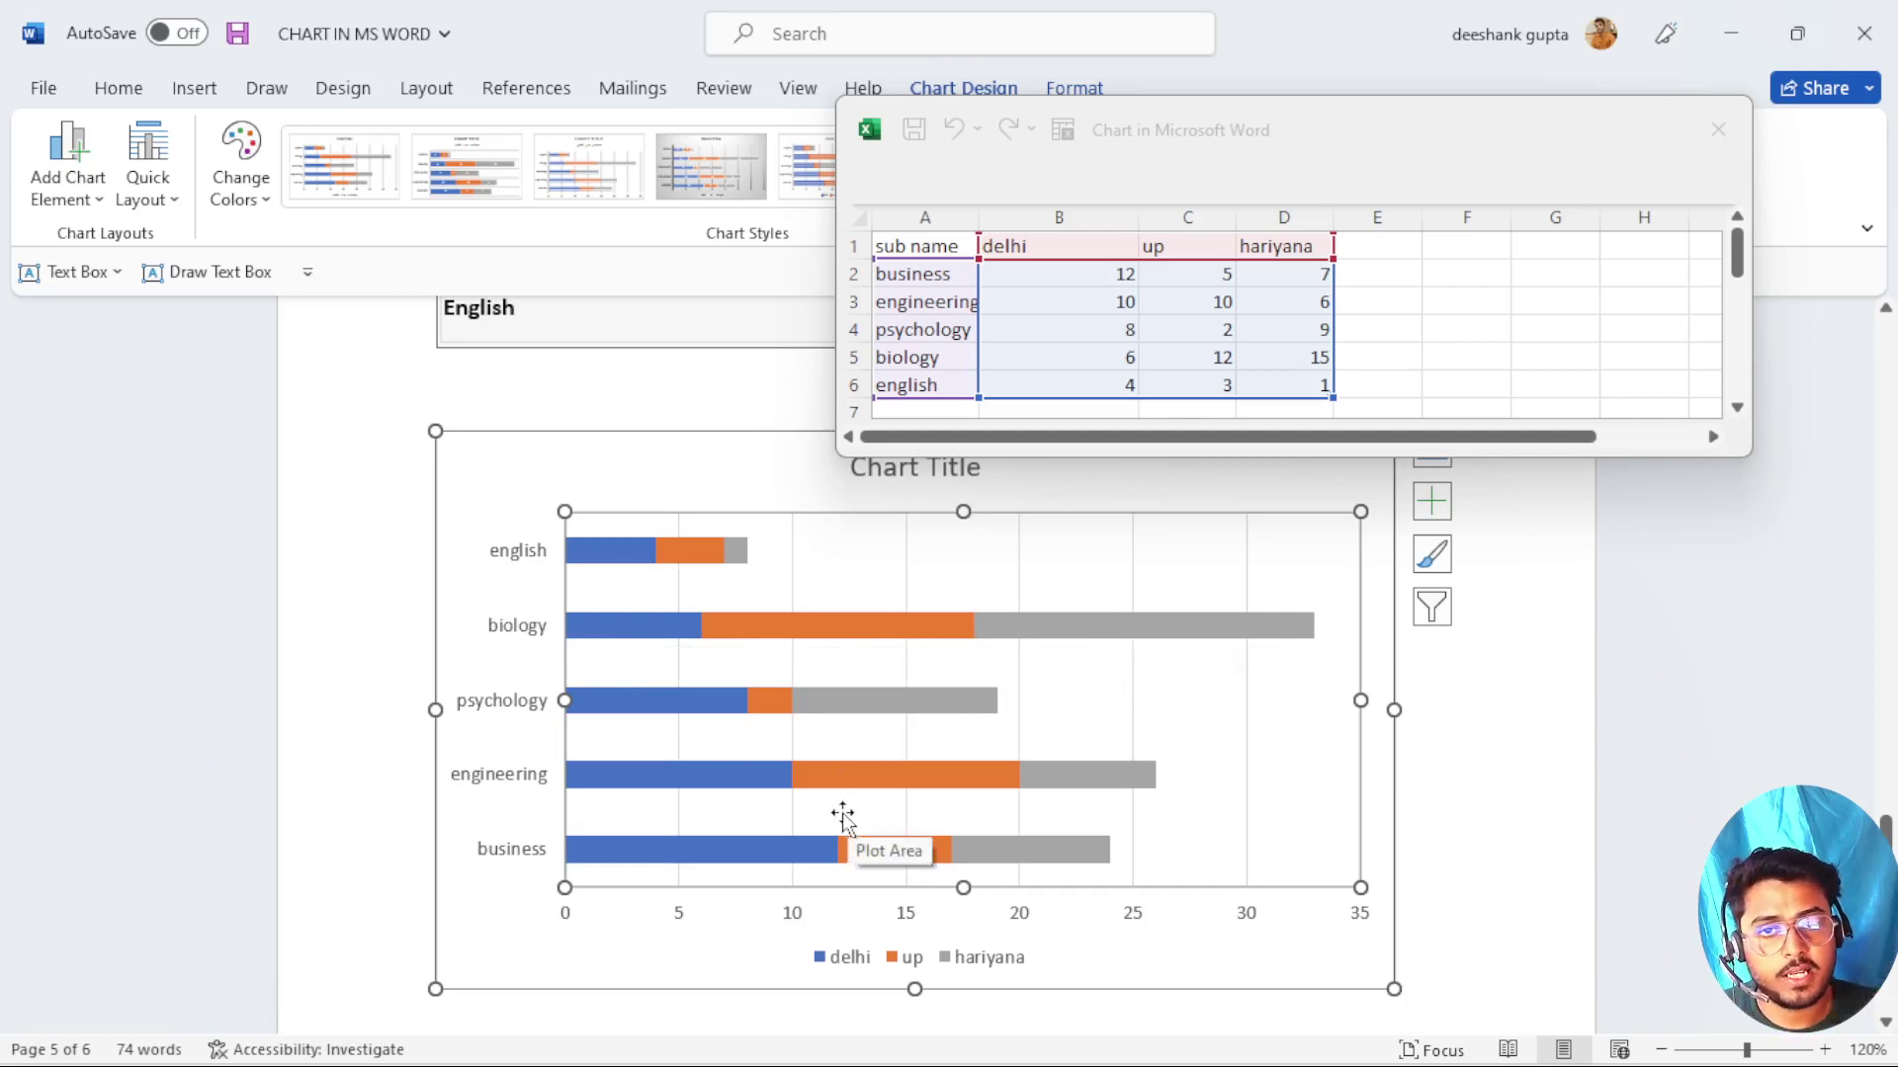
pyautogui.click(1718, 129)
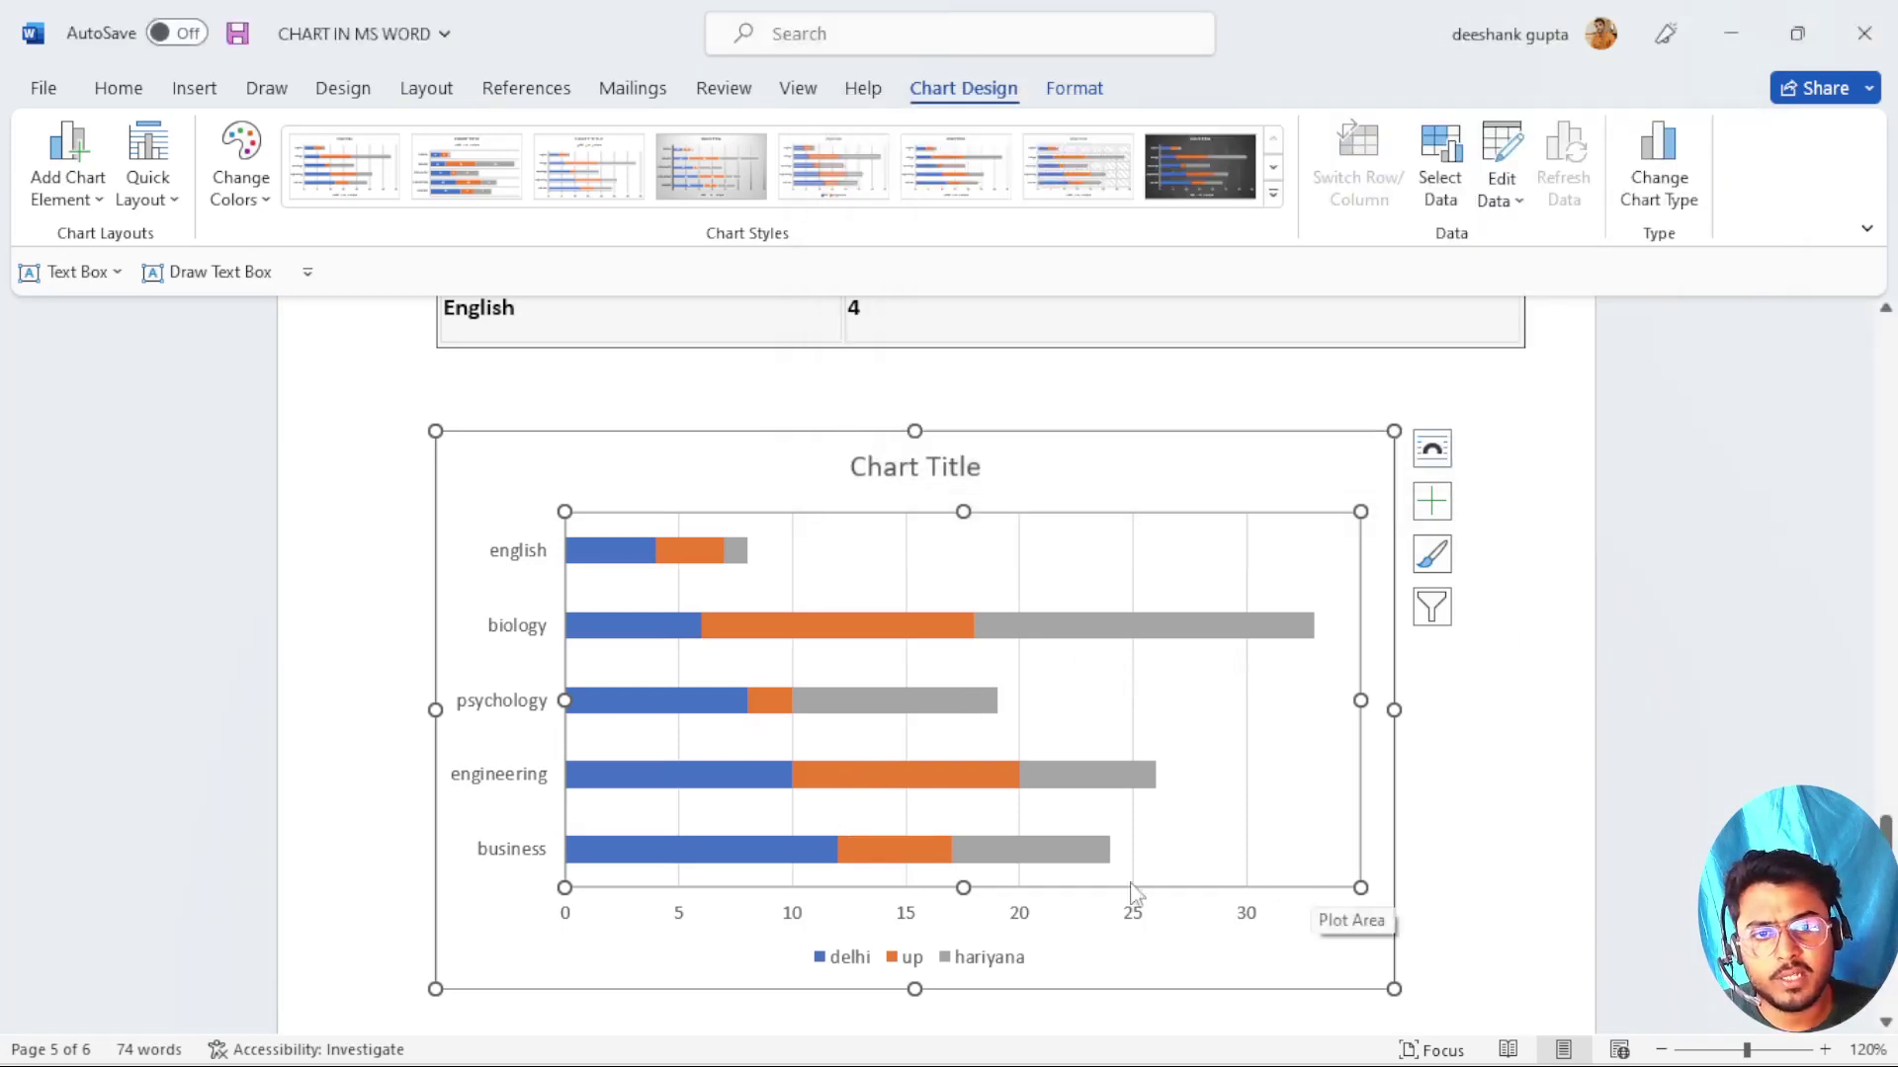
pyautogui.scroll(-3, 1118, 880)
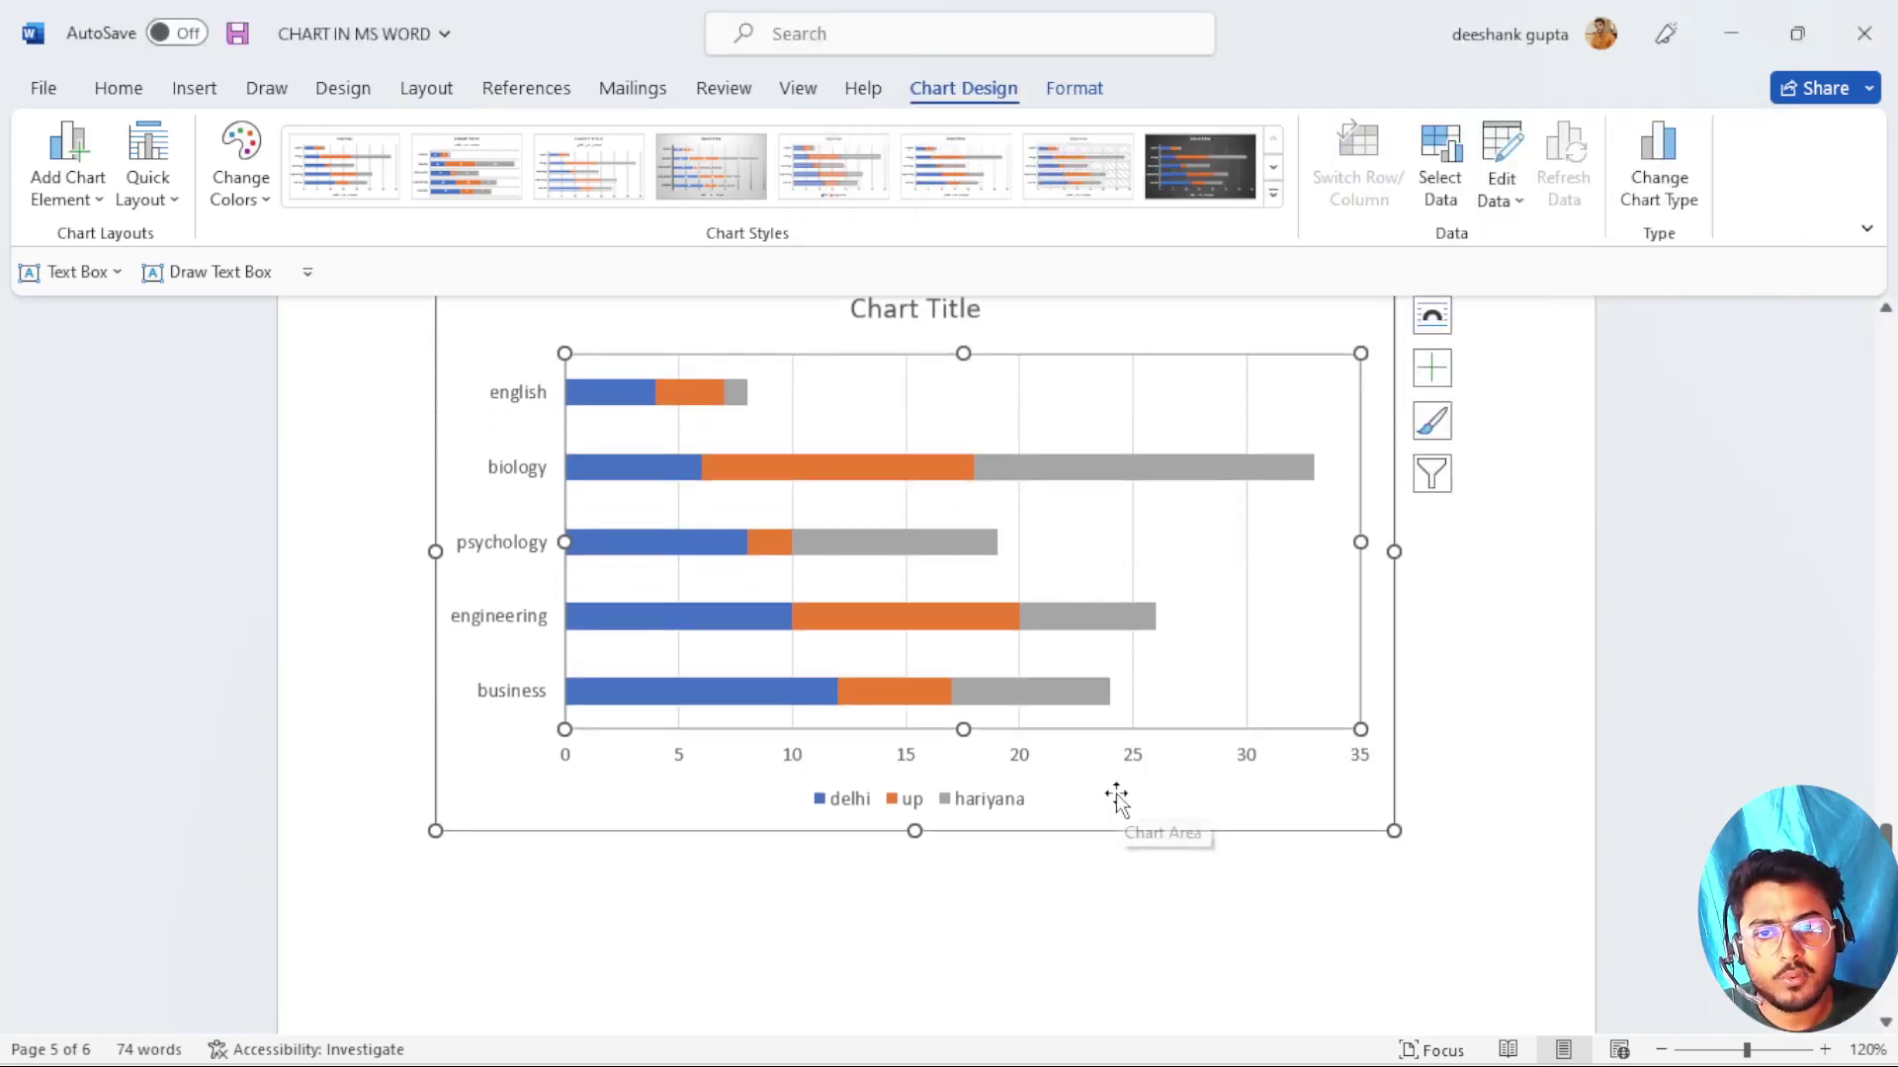
pyautogui.scroll(4, 1072, 797)
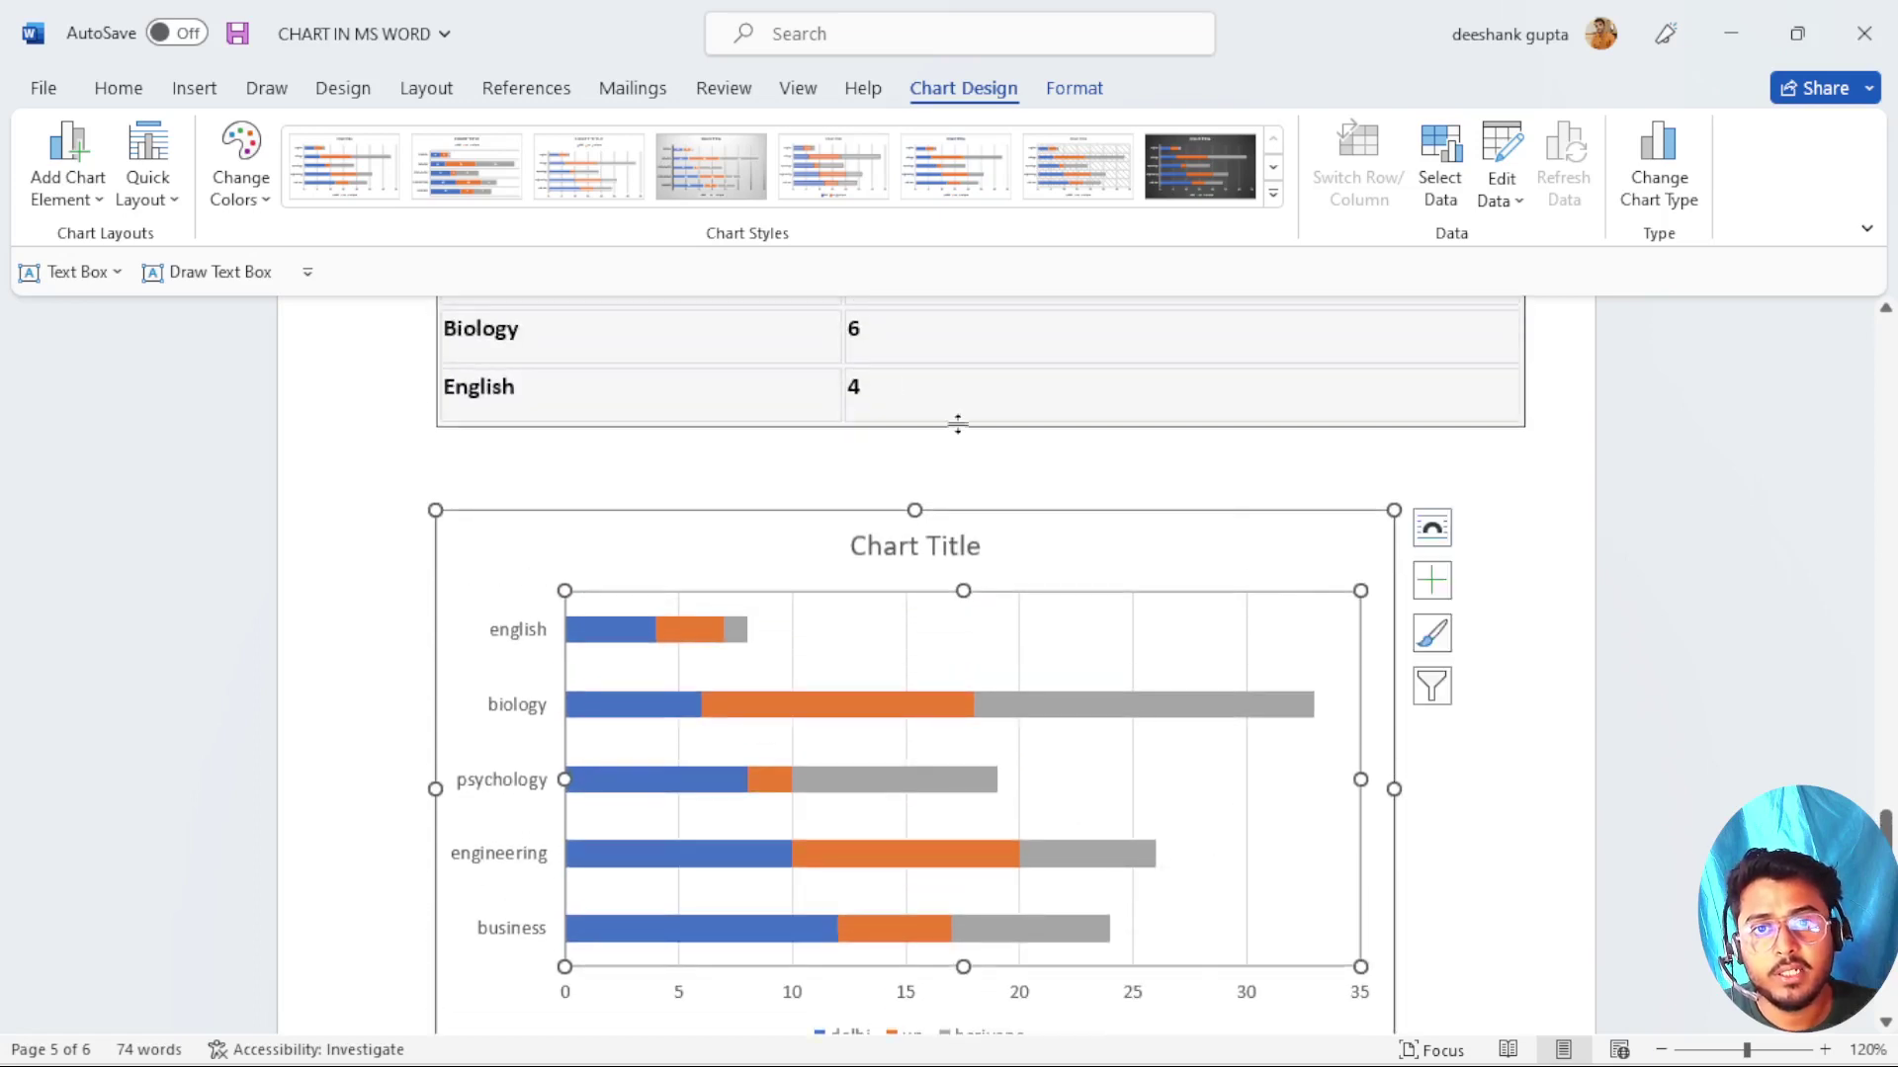
pyautogui.scroll(5, 808, 711)
pyautogui.scroll(6, 806, 711)
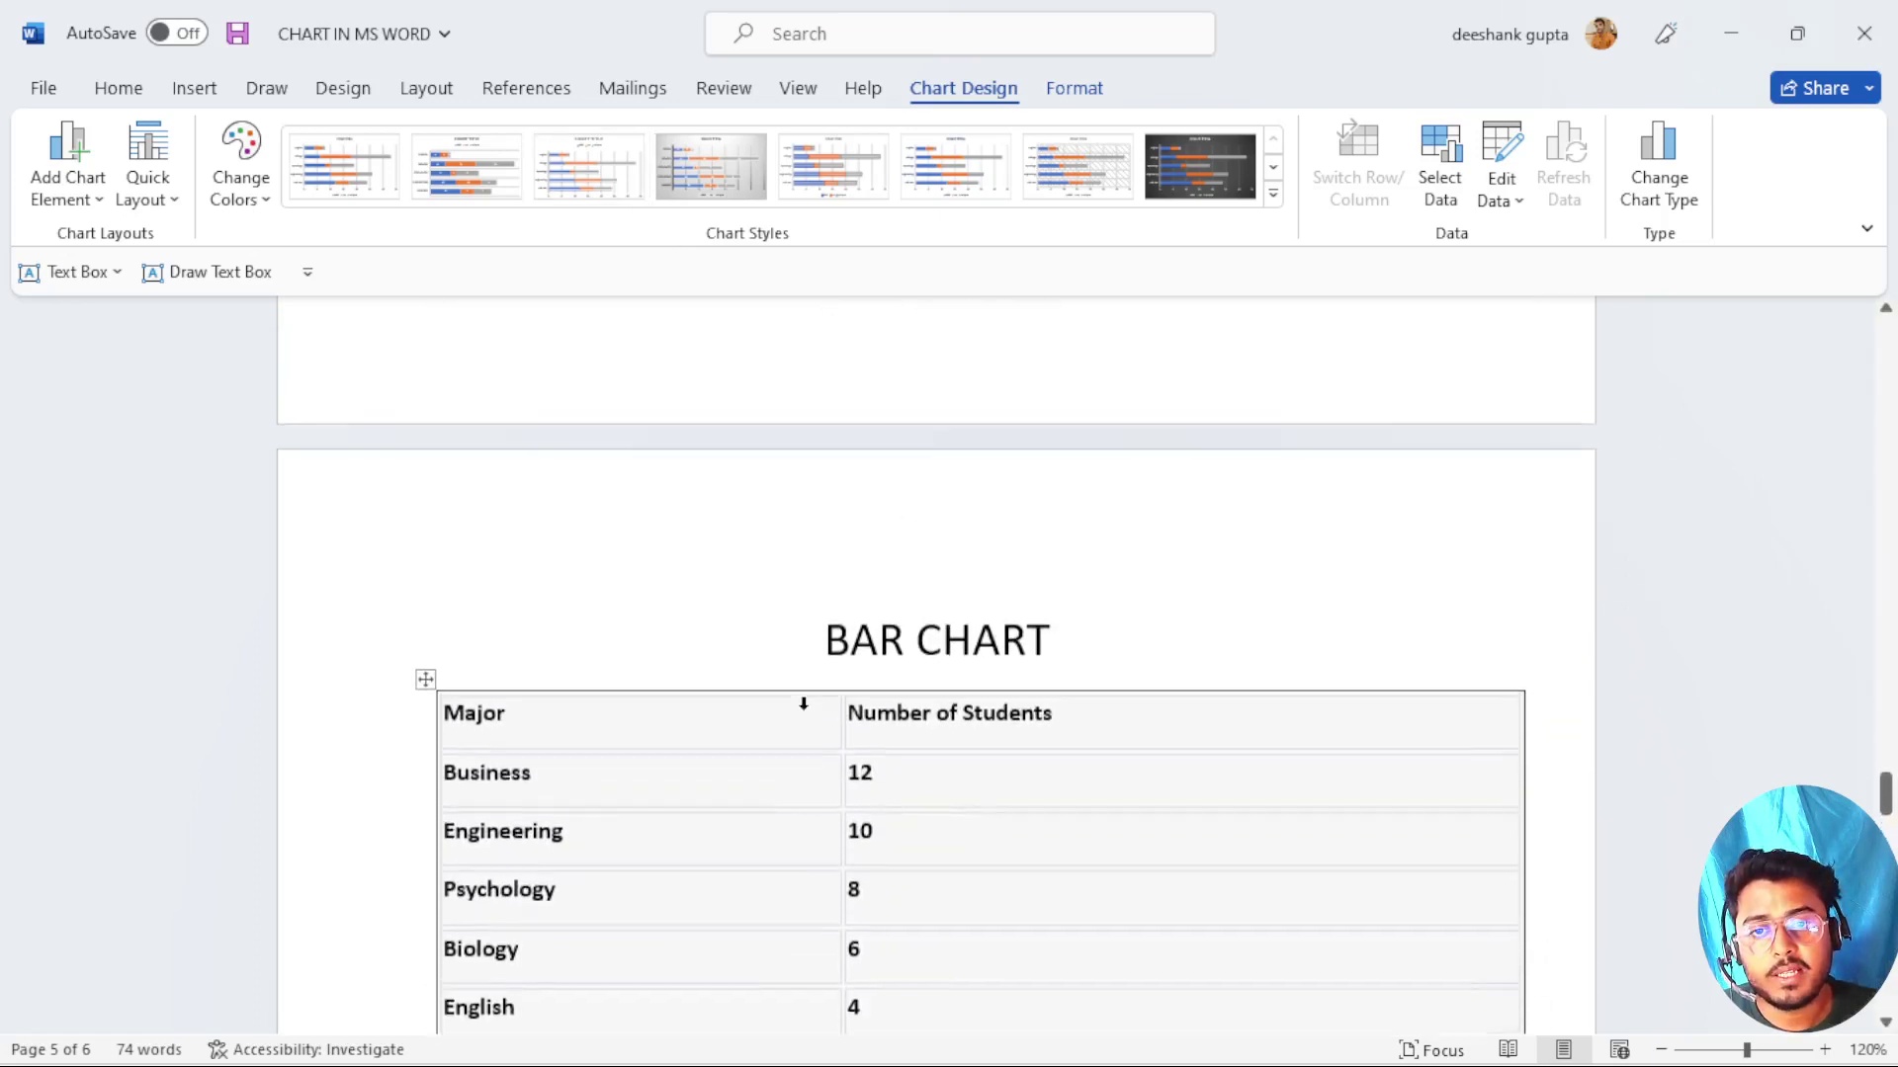
pyautogui.scroll(8, 913, 813)
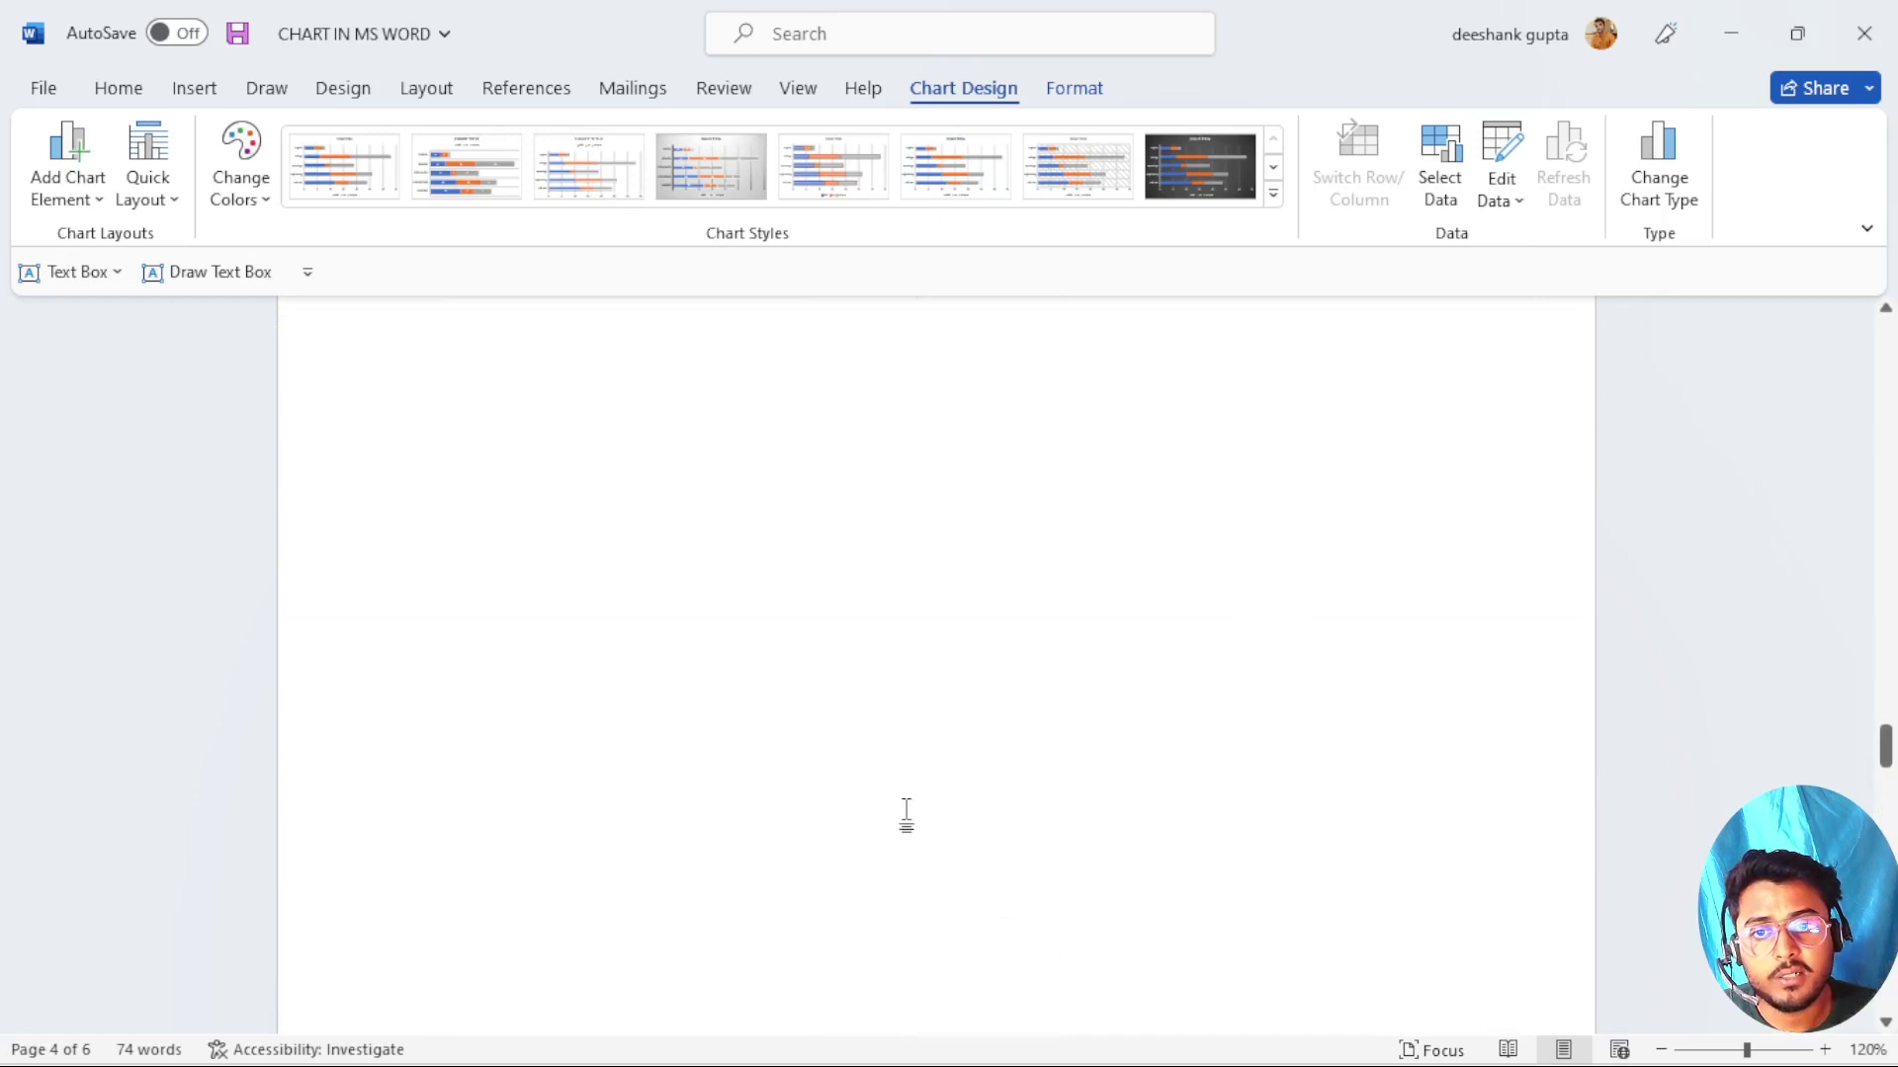
pyautogui.scroll(-10, 906, 813)
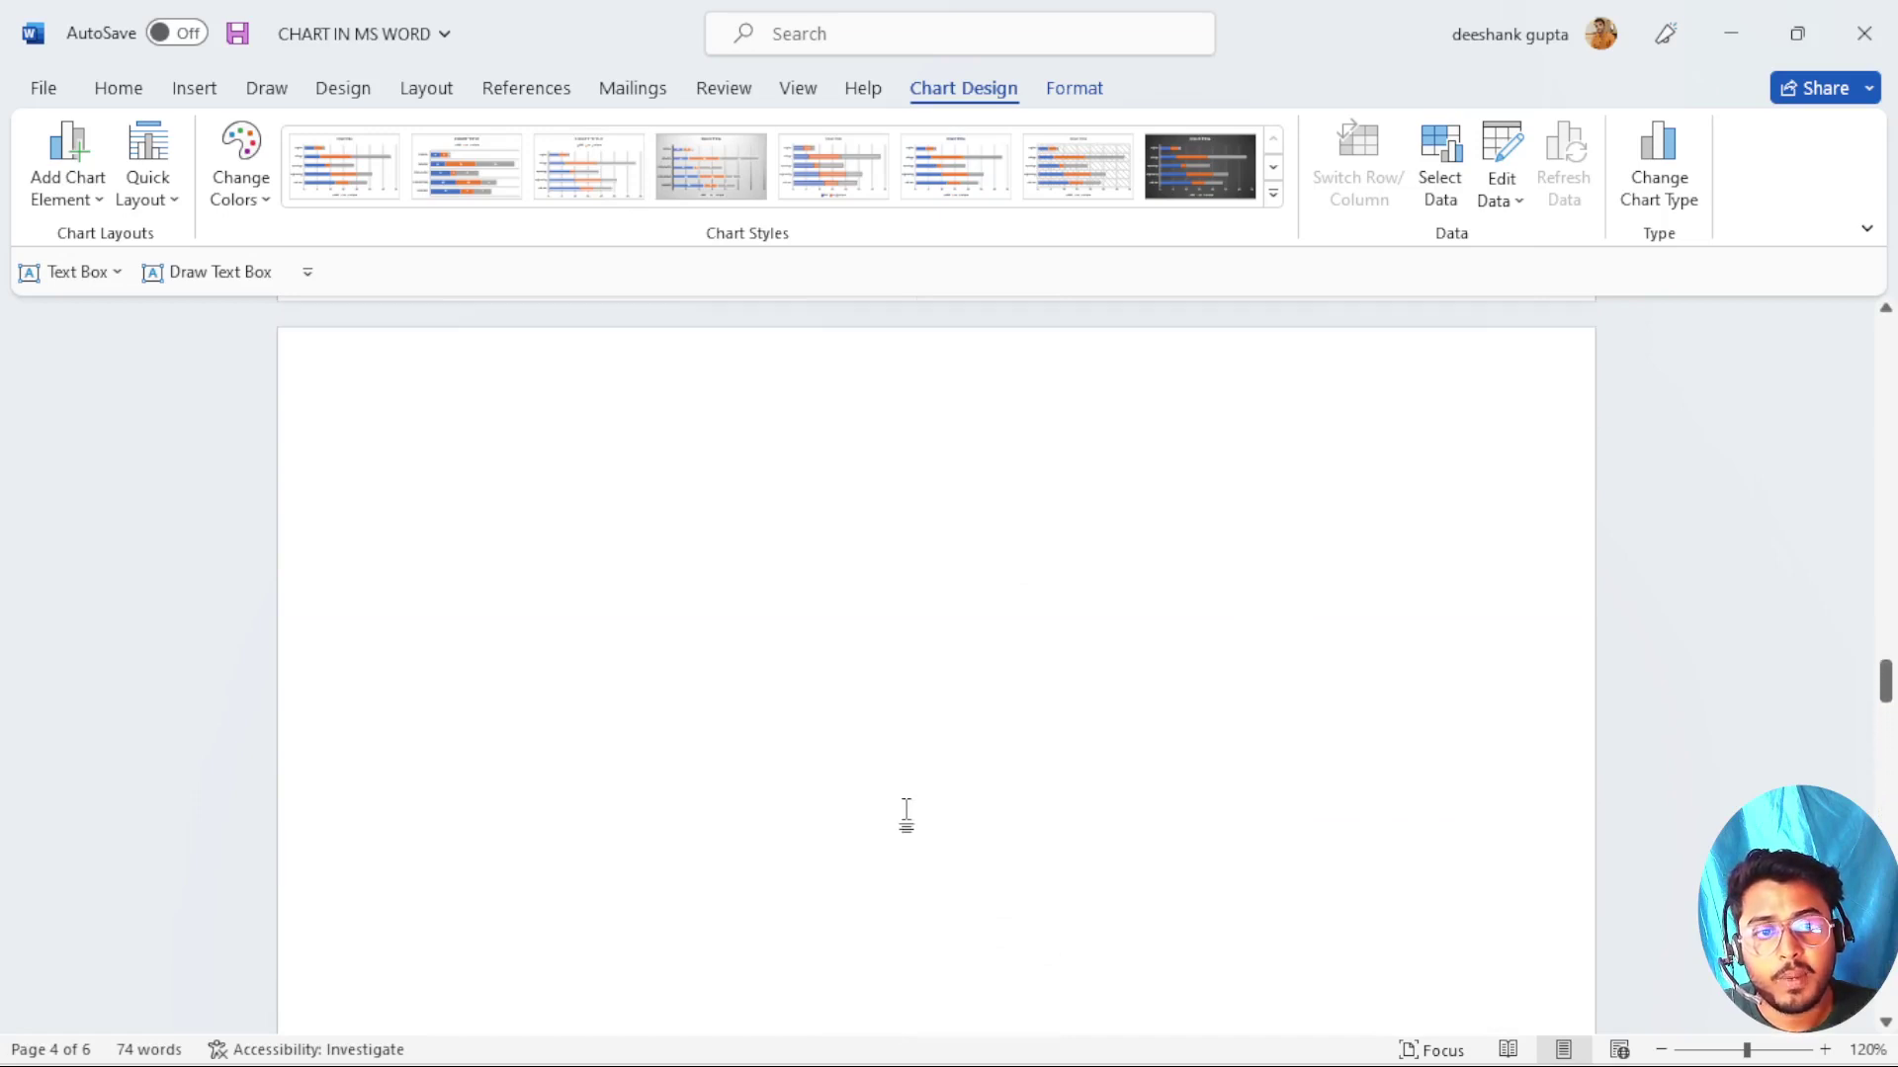
pyautogui.scroll(16, 906, 811)
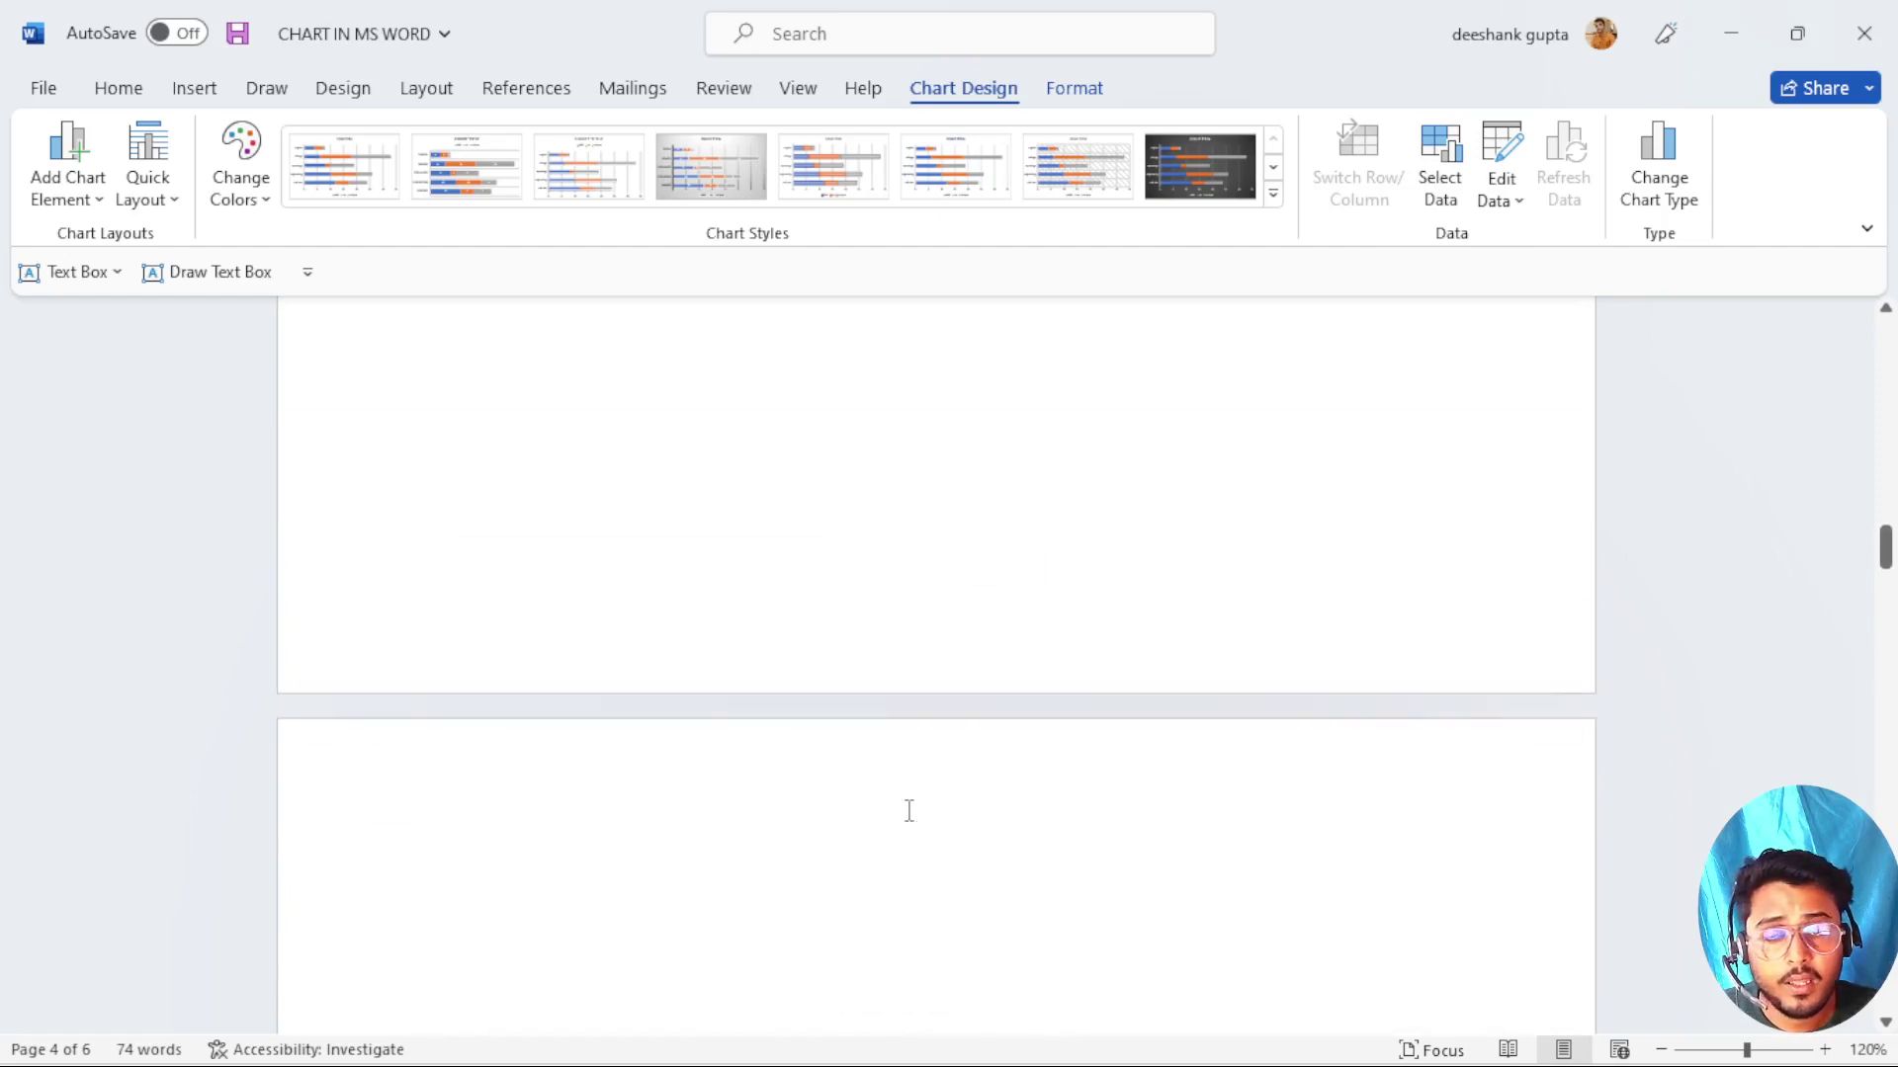
# Switch to the COLUMN CHART QUESTION document and look over its numbered question tables back to the retail store sales table.
pyautogui.hotkey('alt', 'Tab')
pyautogui.hotkey('alt', 'Tab')
pyautogui.hotkey('alt', 'Tab')
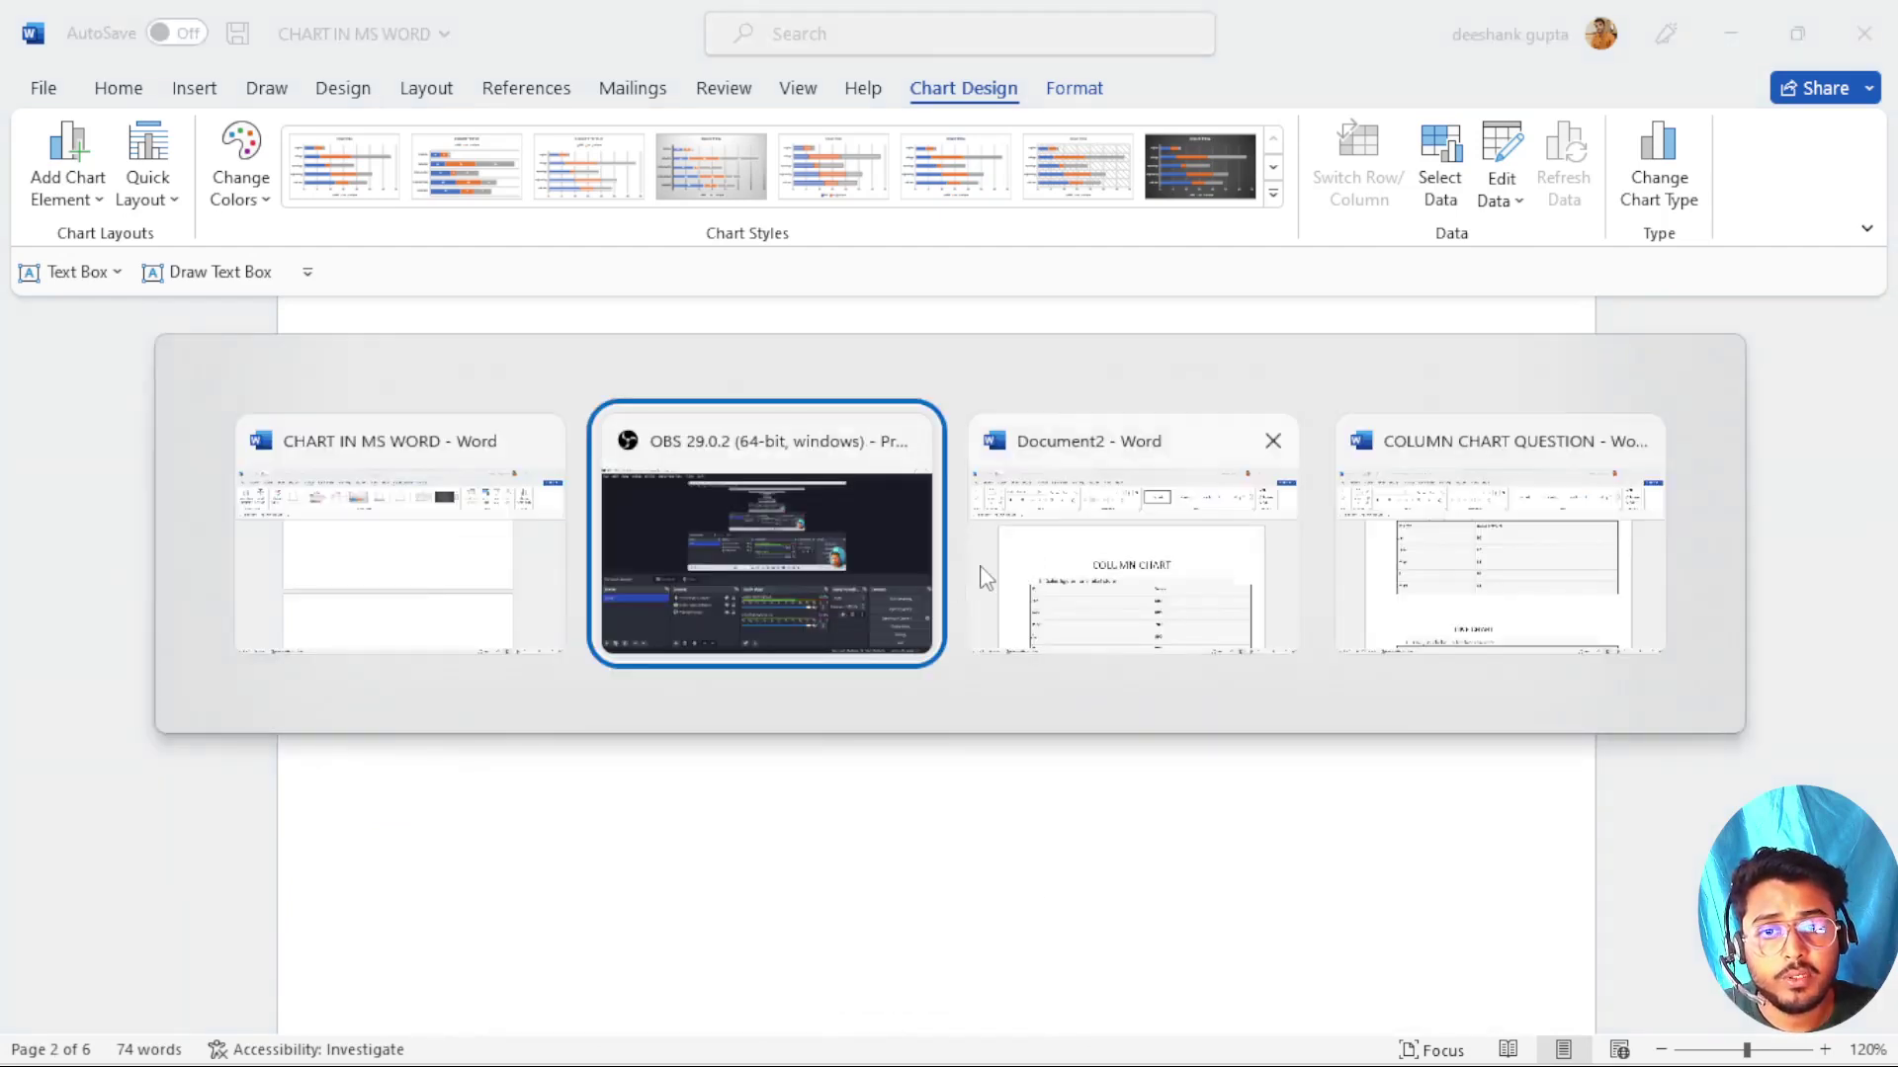
pyautogui.scroll(15, 696, 655)
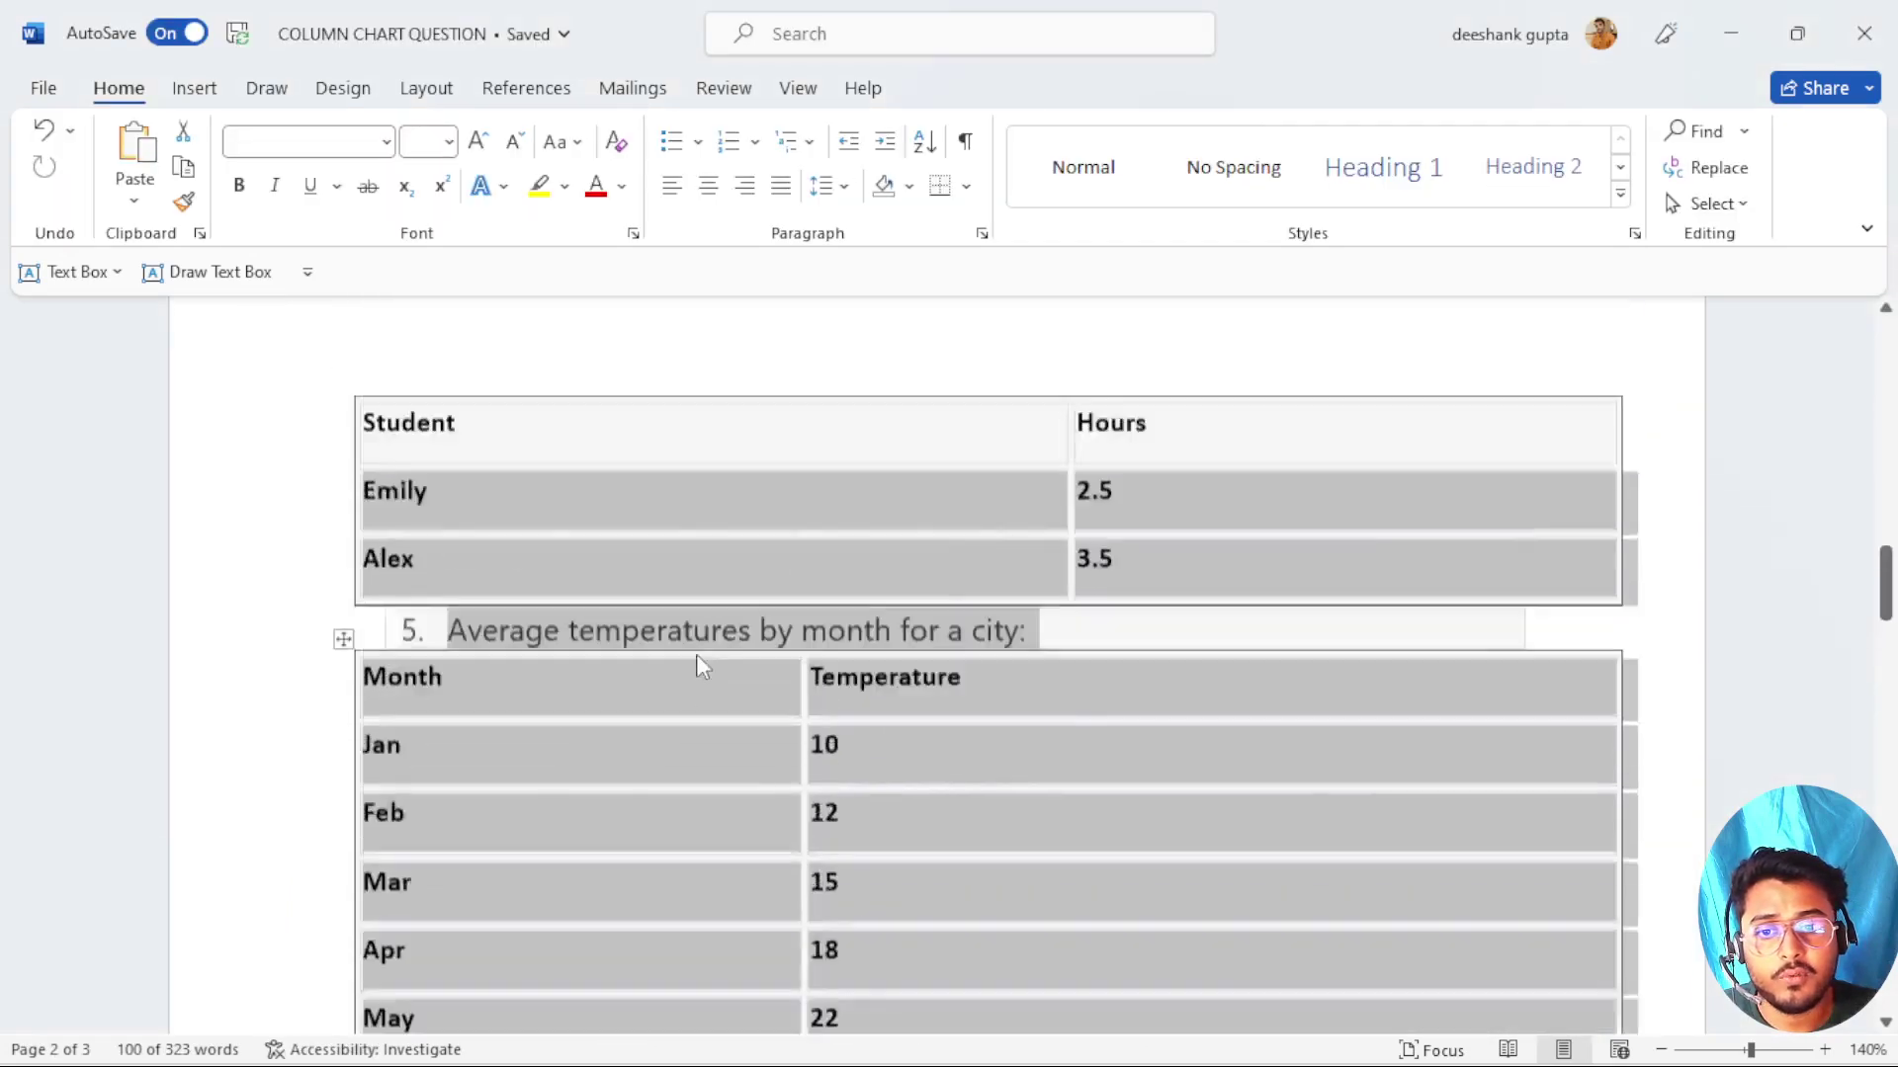
pyautogui.scroll(5, 697, 656)
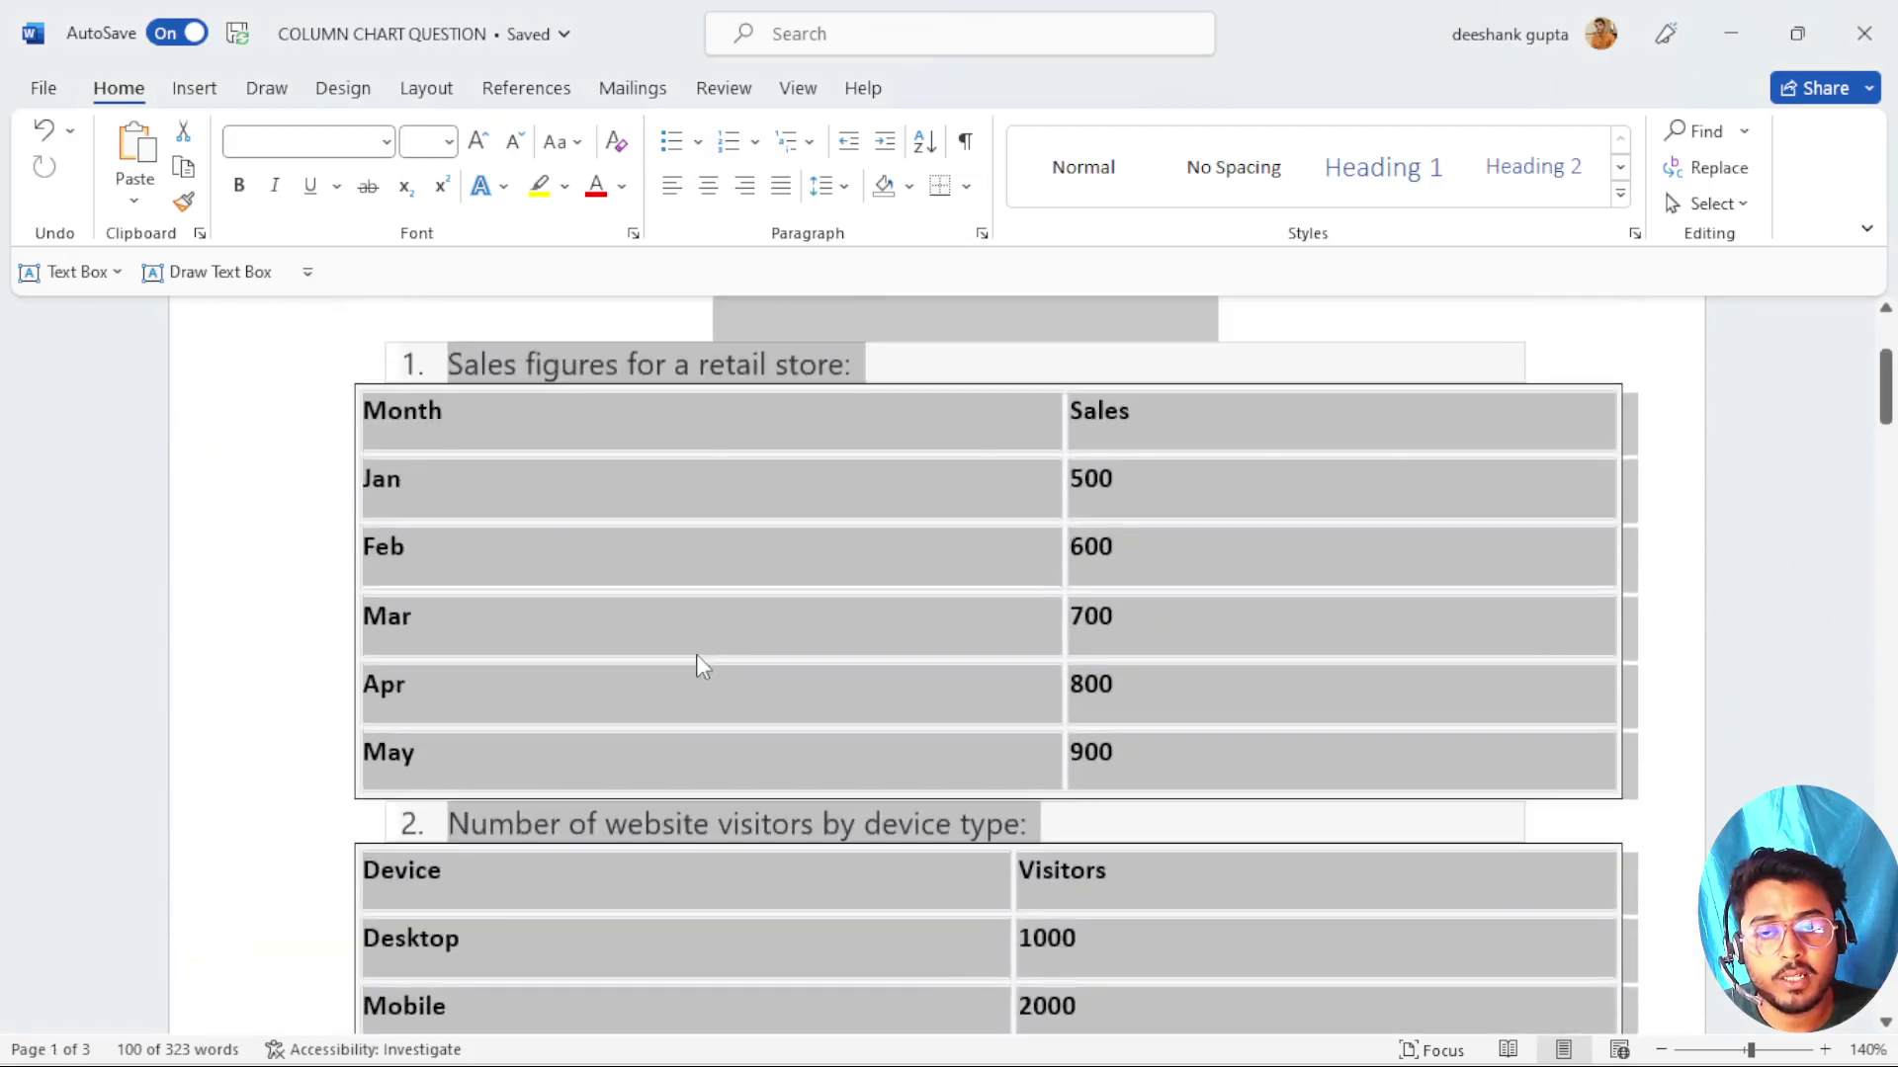
# Switch to Document2 and replace the first word of its heading so that it reads PIE CHART.
pyautogui.hotkey('alt', 'Tab')
pyautogui.hotkey('alt', 'Tab')
pyautogui.hotkey('alt', 'Tab')
pyautogui.hotkey('alt', 'Tab')
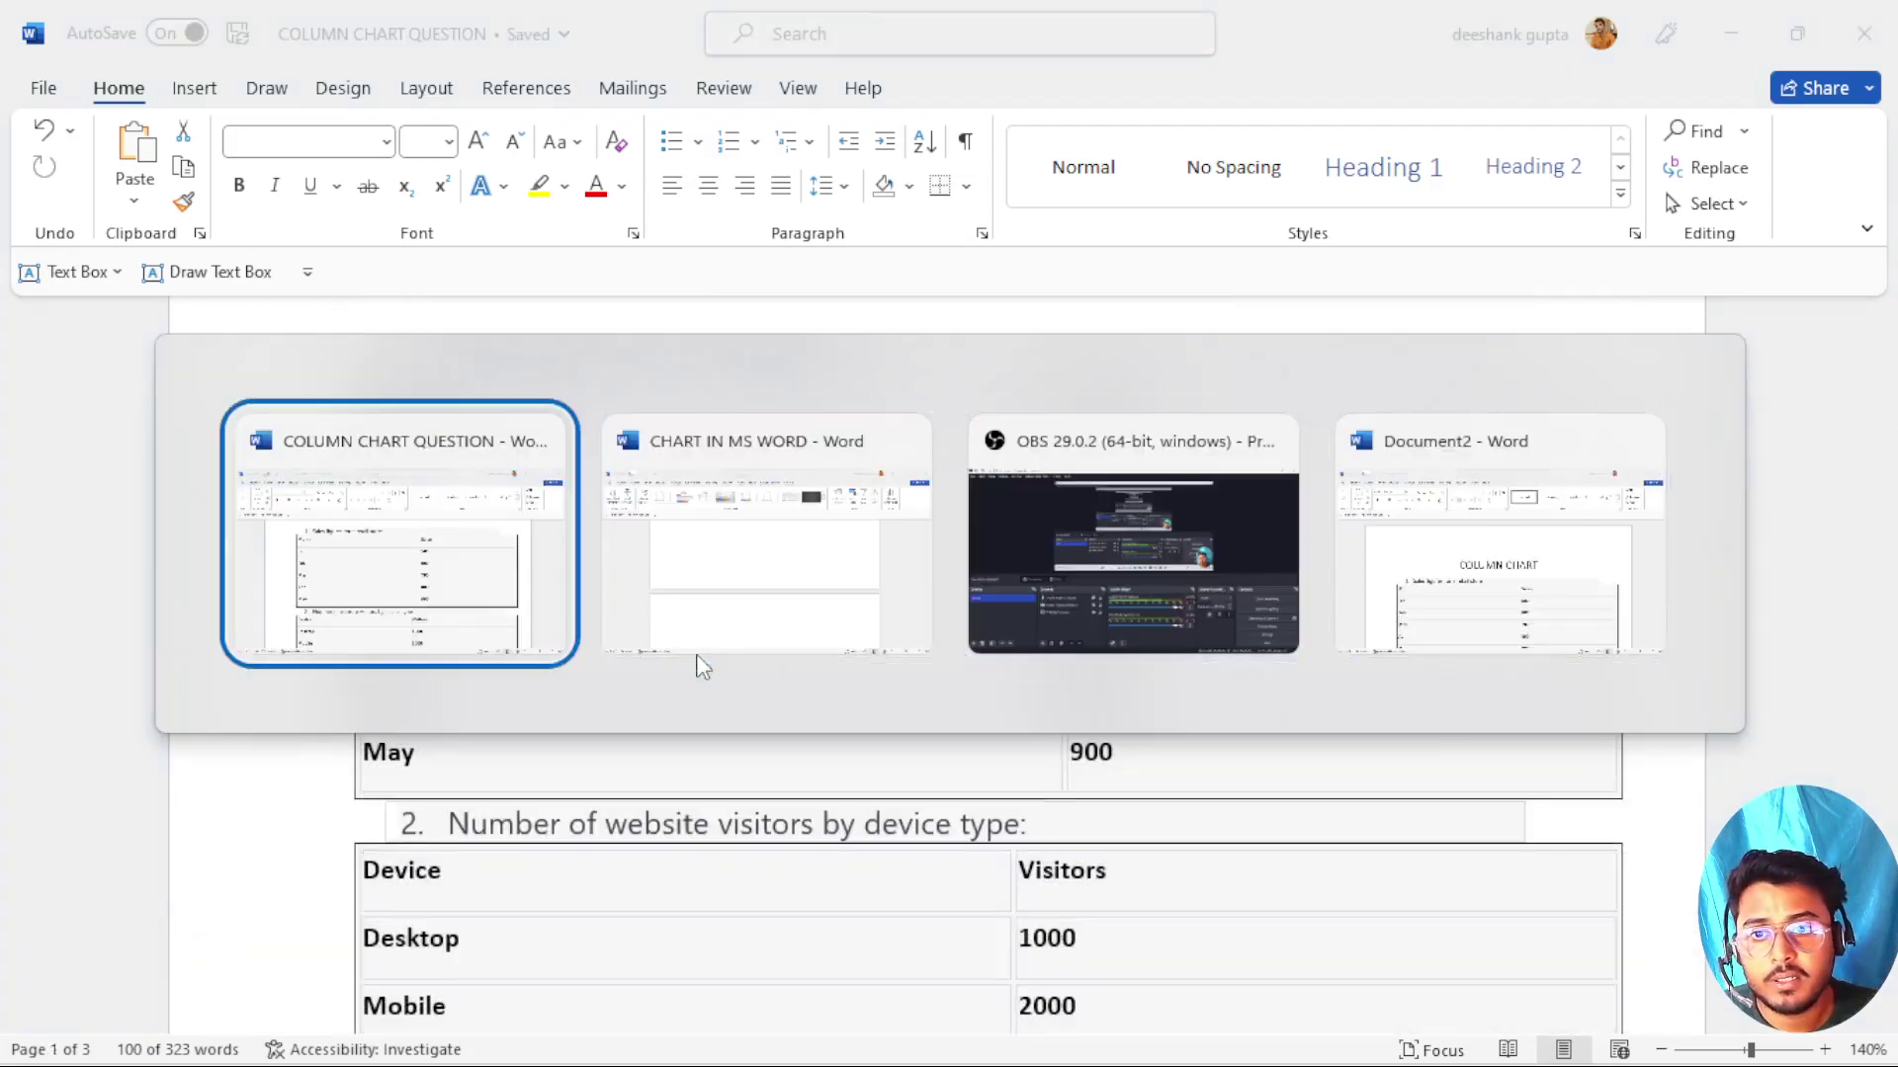
pyautogui.hotkey('alt', 'Tab')
pyautogui.hotkey('alt', 'Tab')
pyautogui.hotkey('alt', 'Tab')
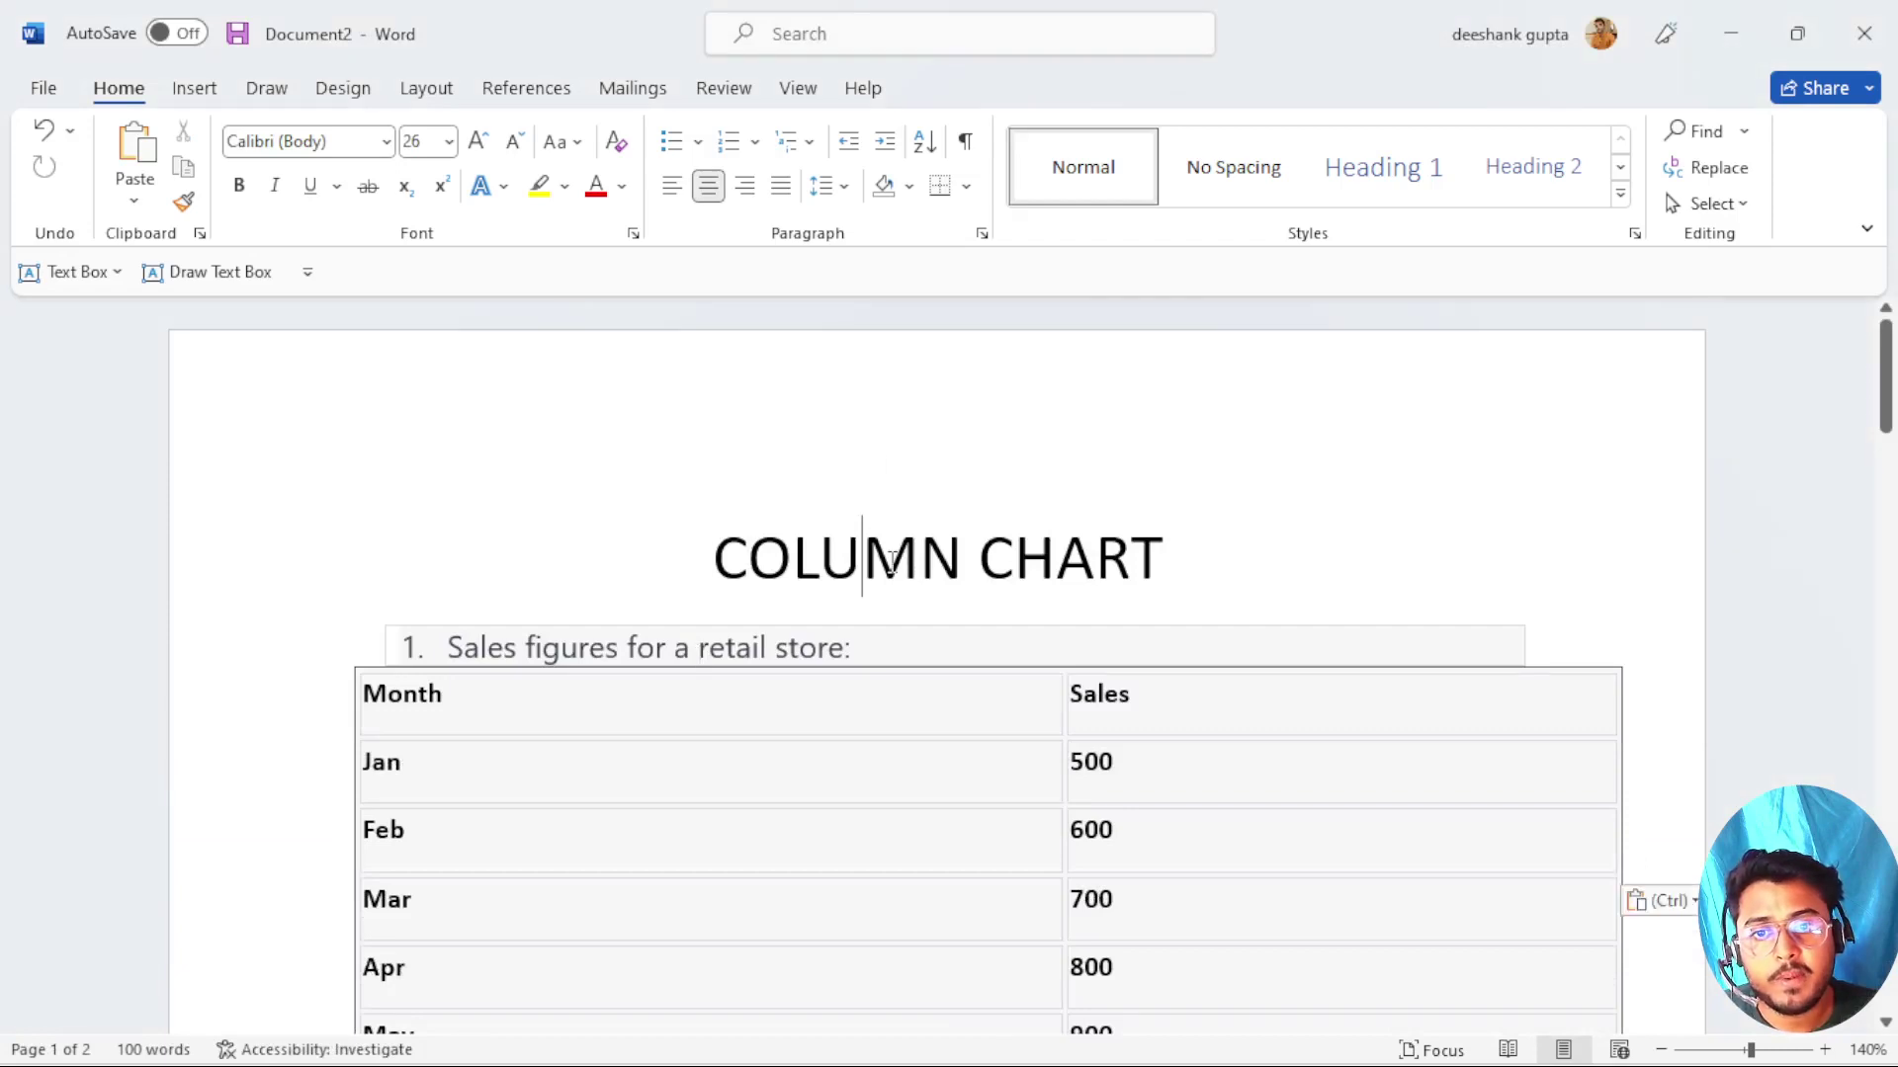
pyautogui.doubleClick(904, 542)
pyautogui.write('pi')
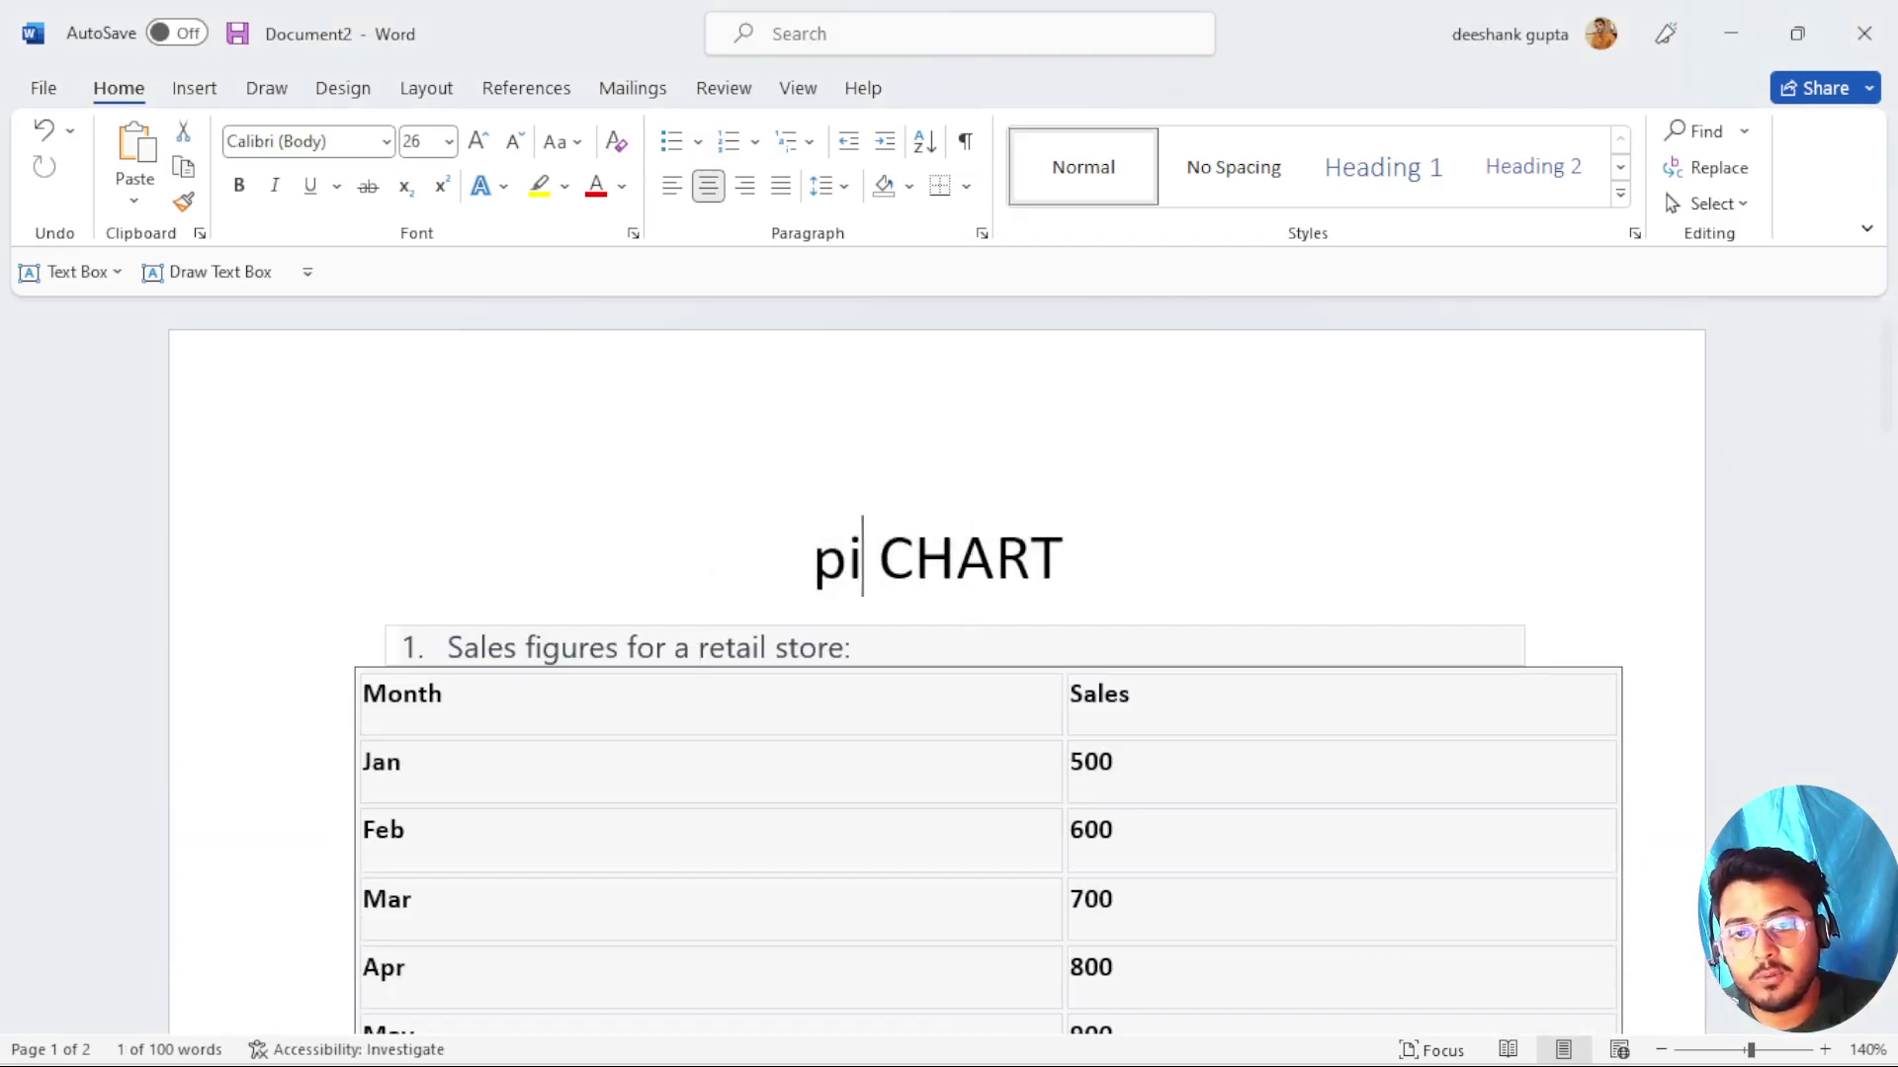
pyautogui.press('BackSpace')
pyautogui.press('BackSpace')
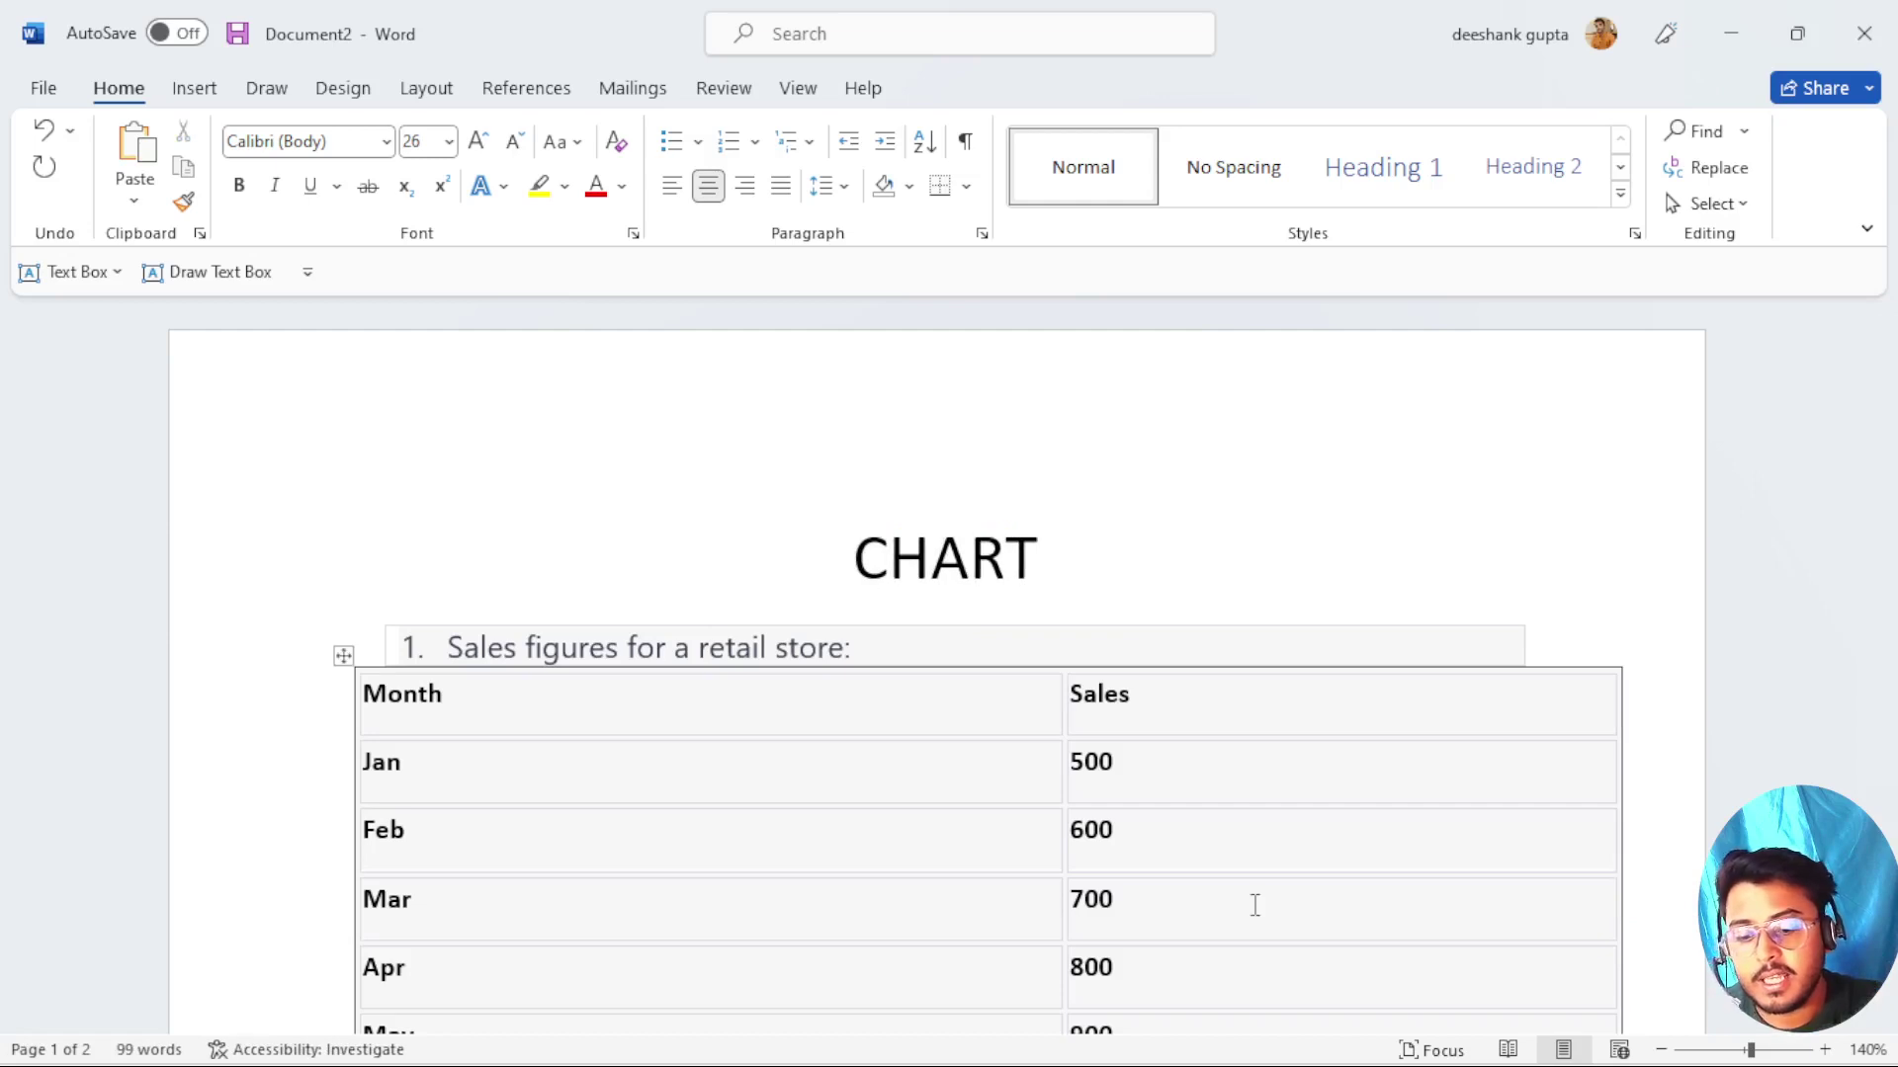
pyautogui.write('PIE')
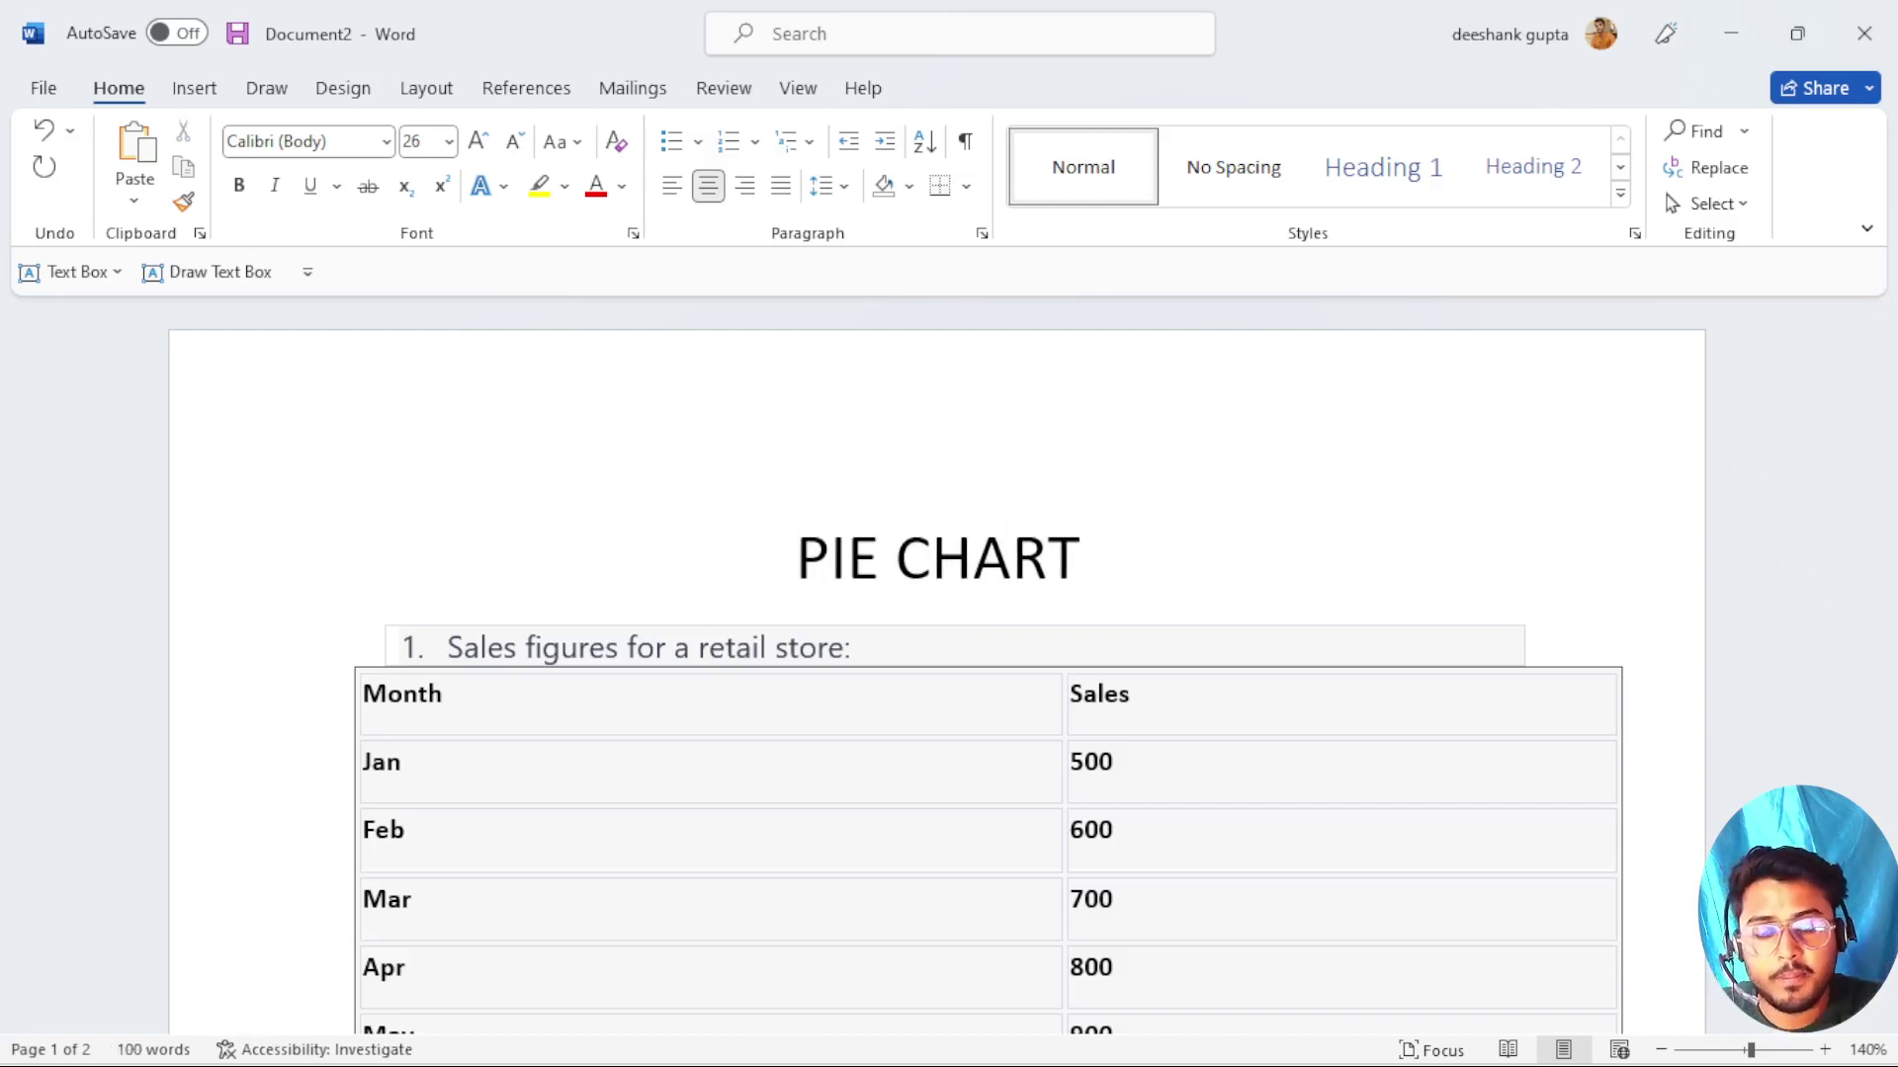
# Examine the five practice questions and their tables in Document2, from retail sales figures to monthly average temperatures, and return to the heading.
pyautogui.scroll(-2, 1275, 903)
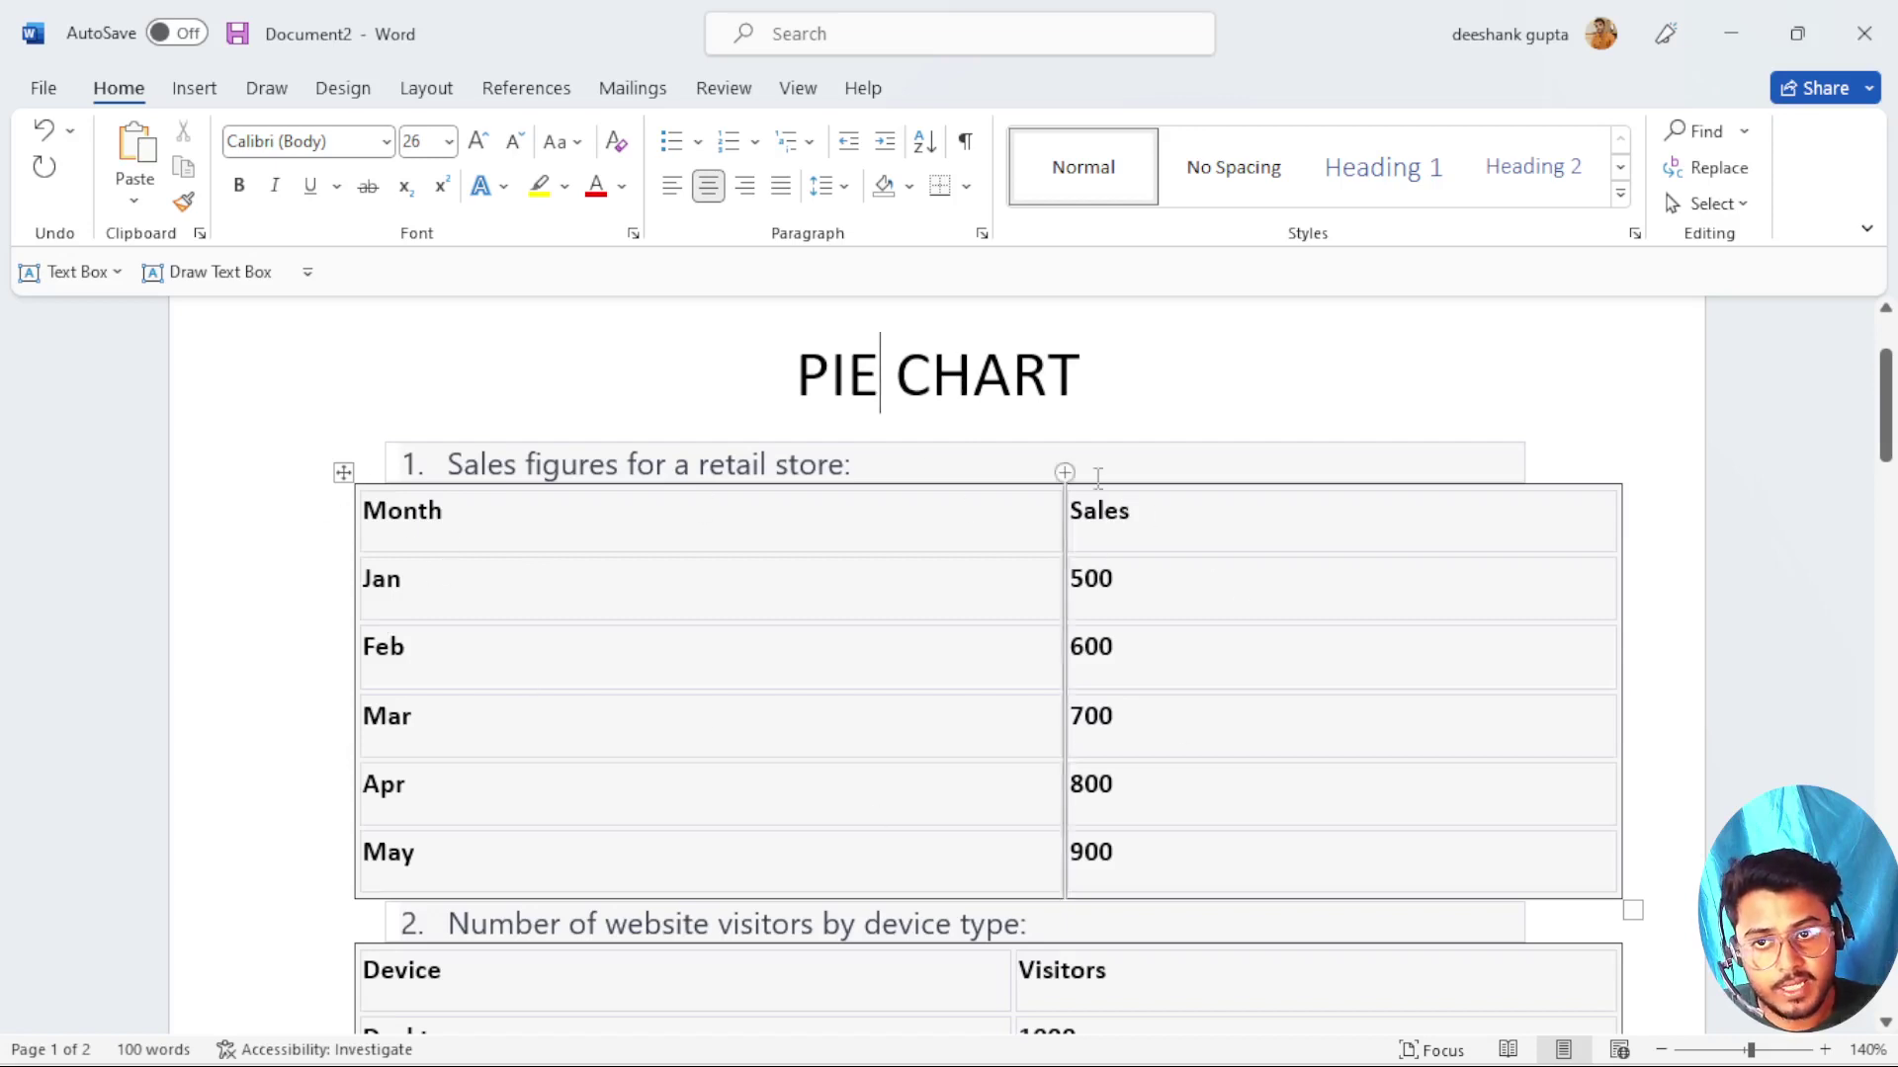
pyautogui.scroll(-5, 606, 675)
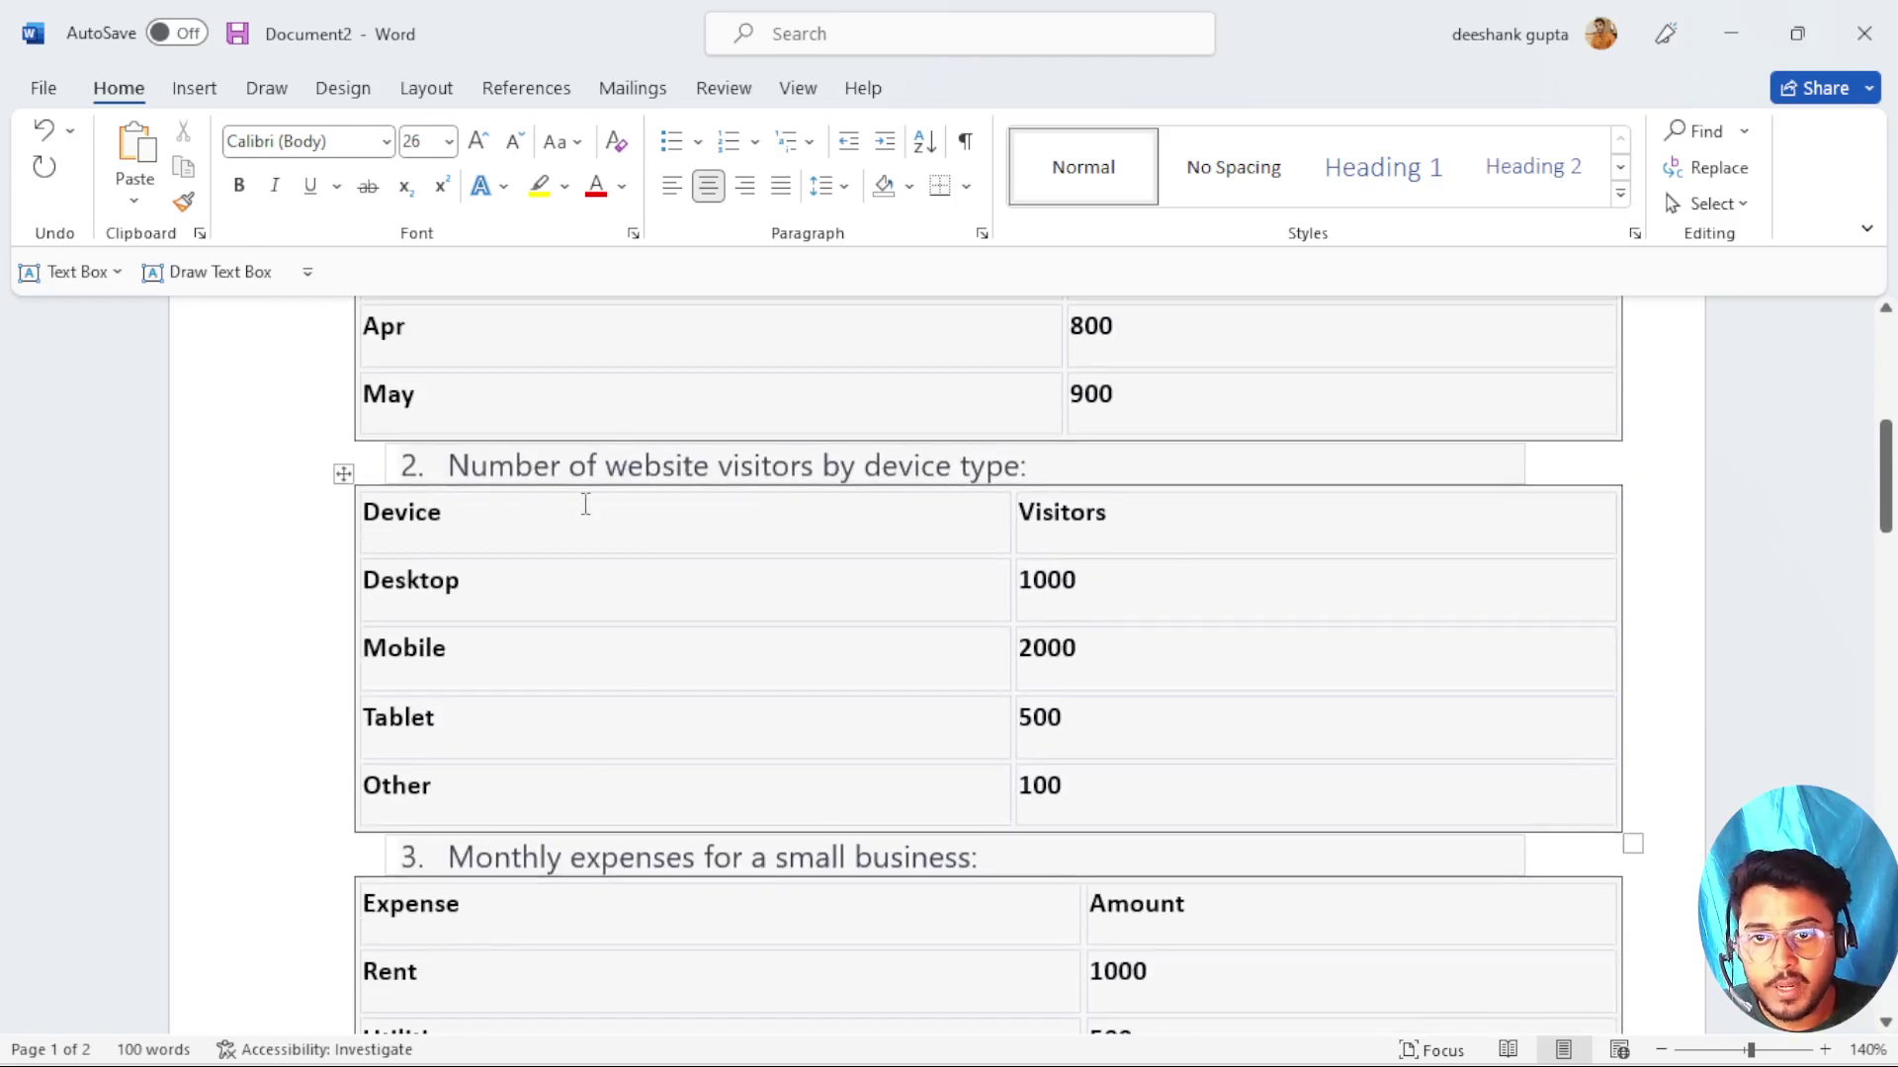
pyautogui.scroll(-5, 521, 733)
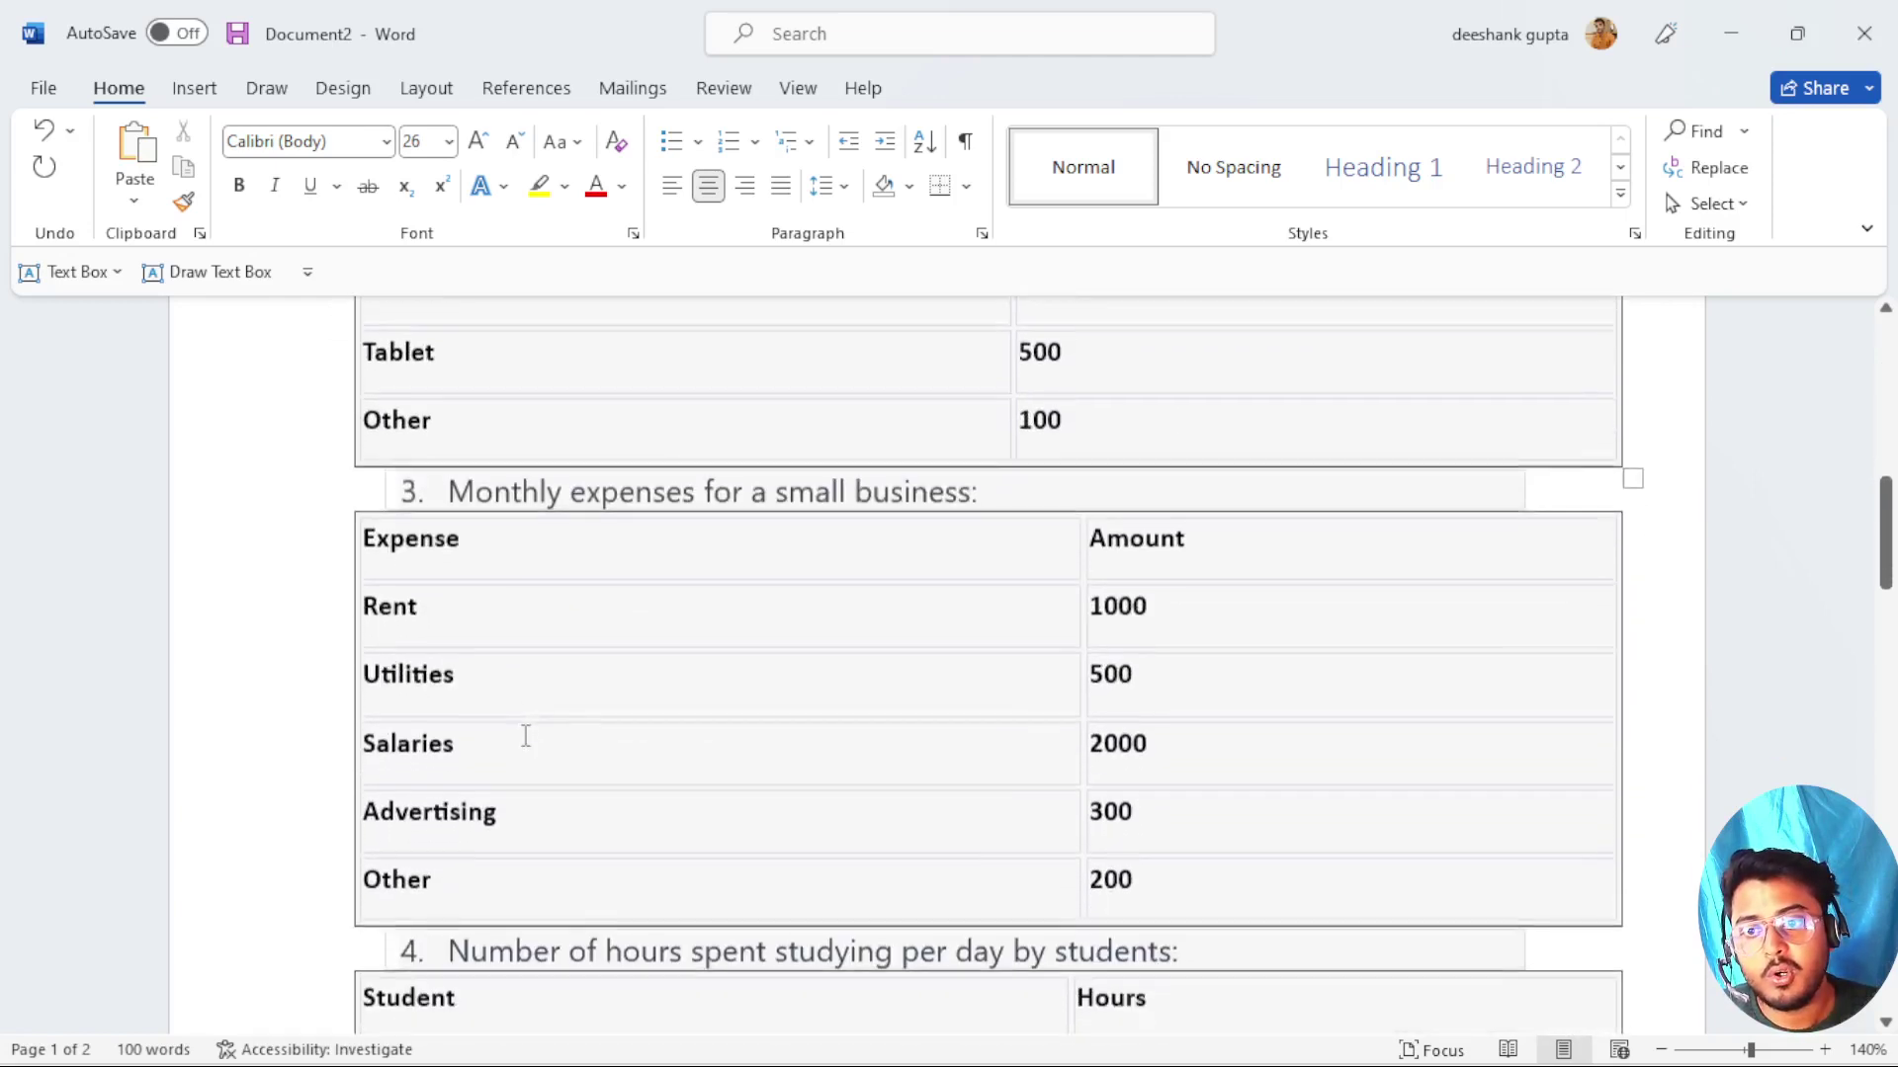
pyautogui.scroll(-4, 814, 716)
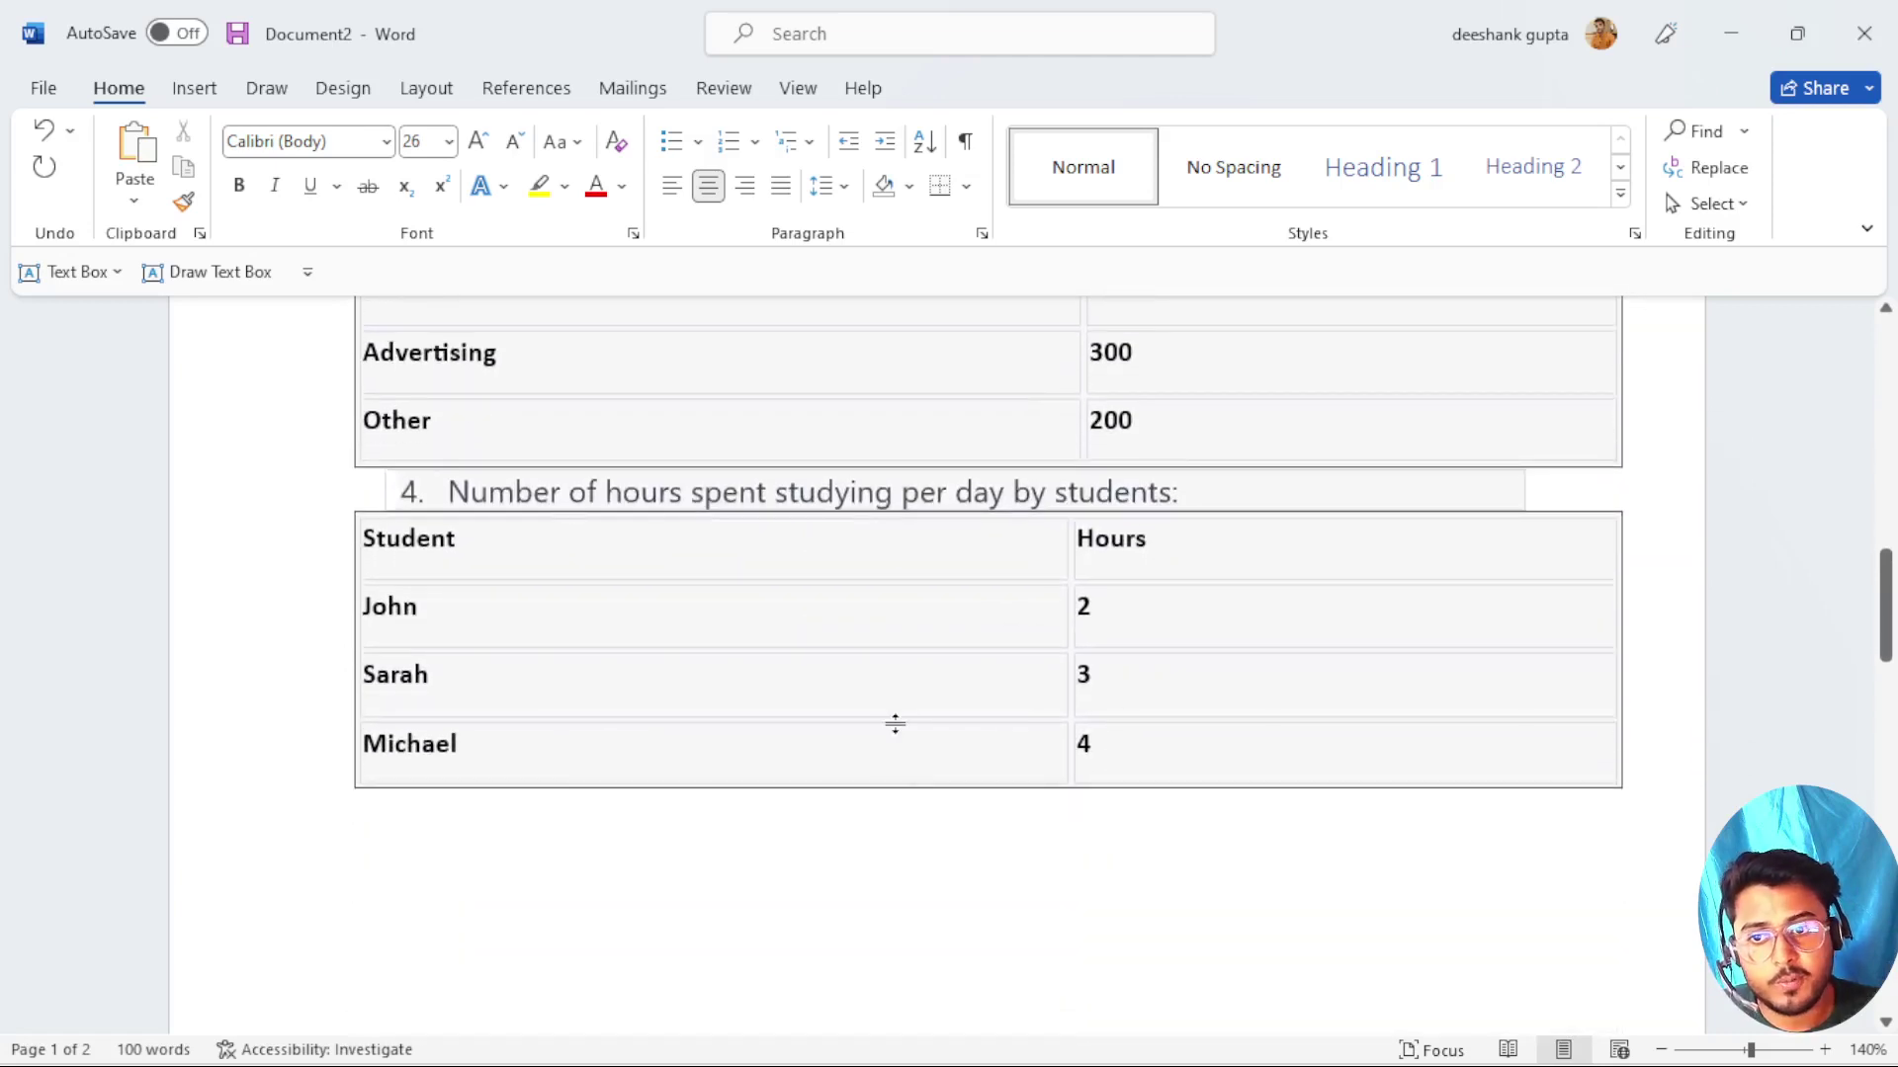
pyautogui.scroll(-10, 895, 725)
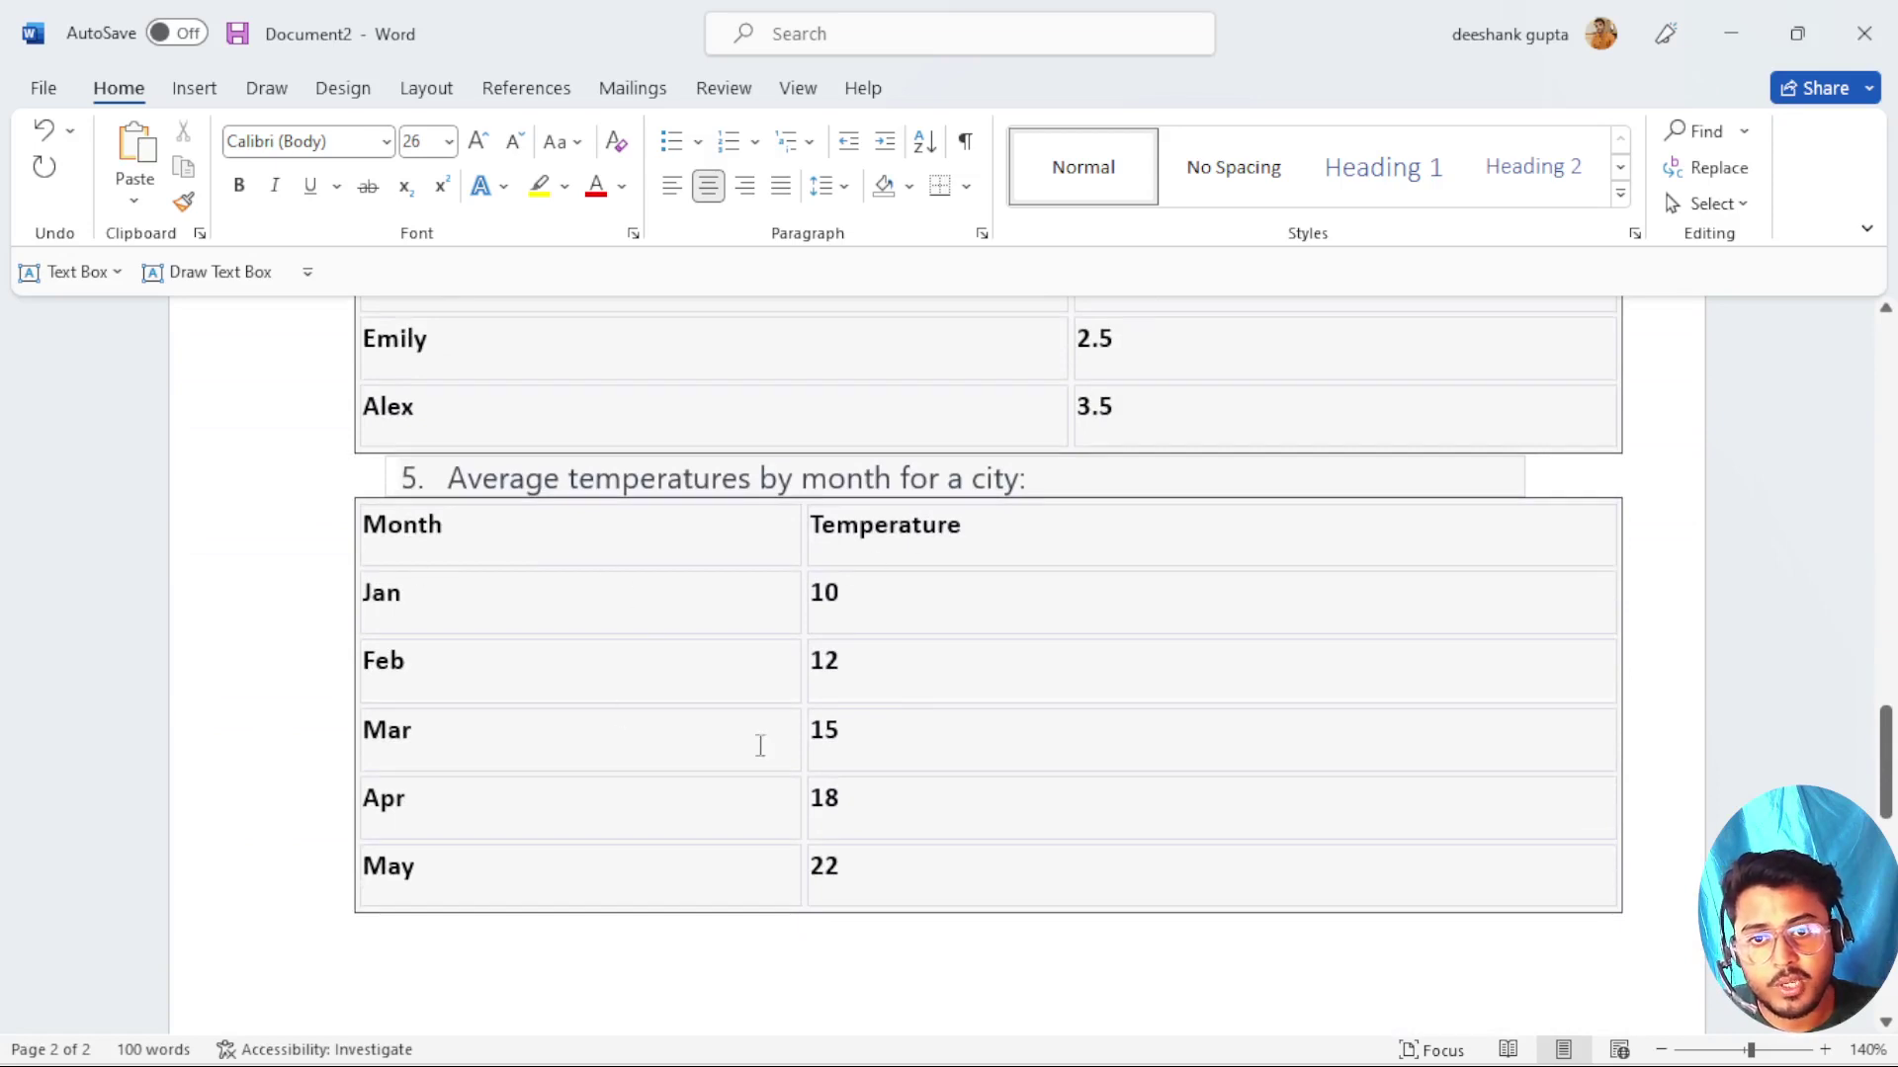
pyautogui.scroll(-5, 725, 791)
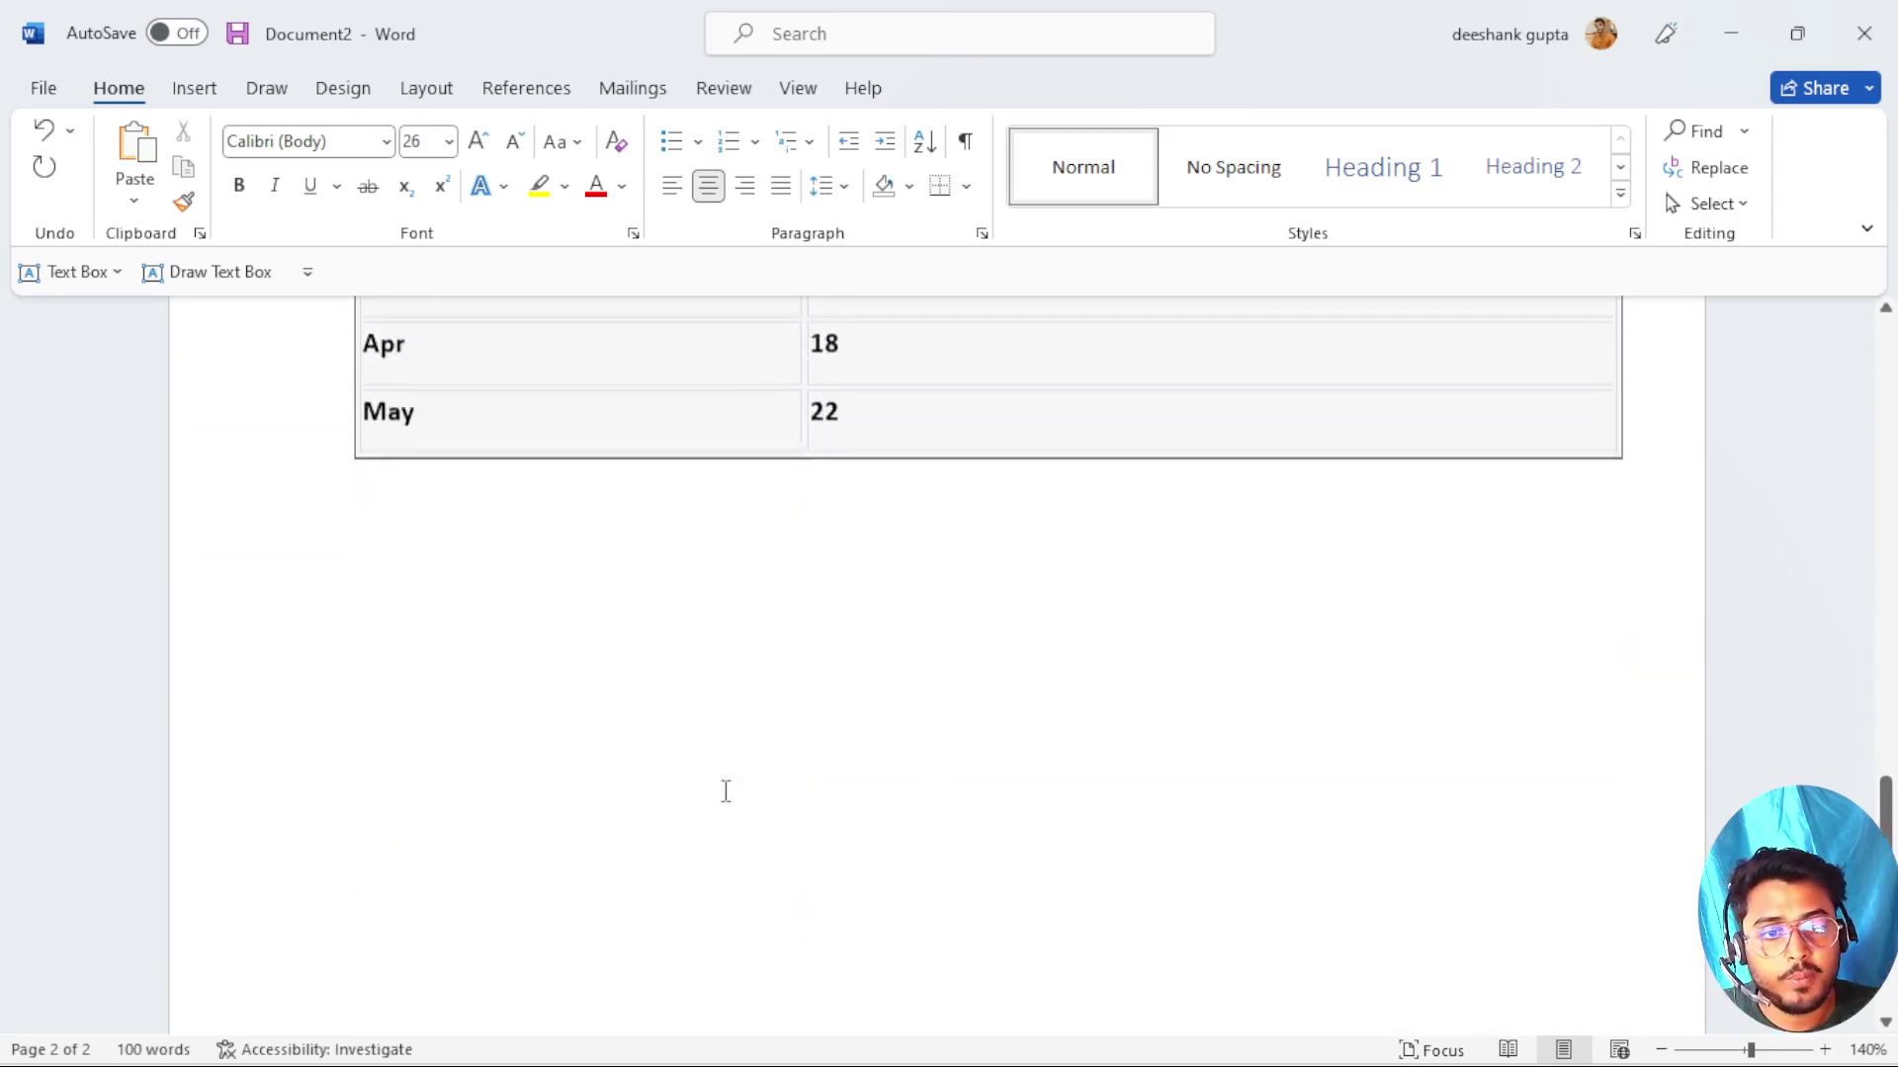
pyautogui.scroll(7, 725, 791)
pyautogui.scroll(10, 726, 790)
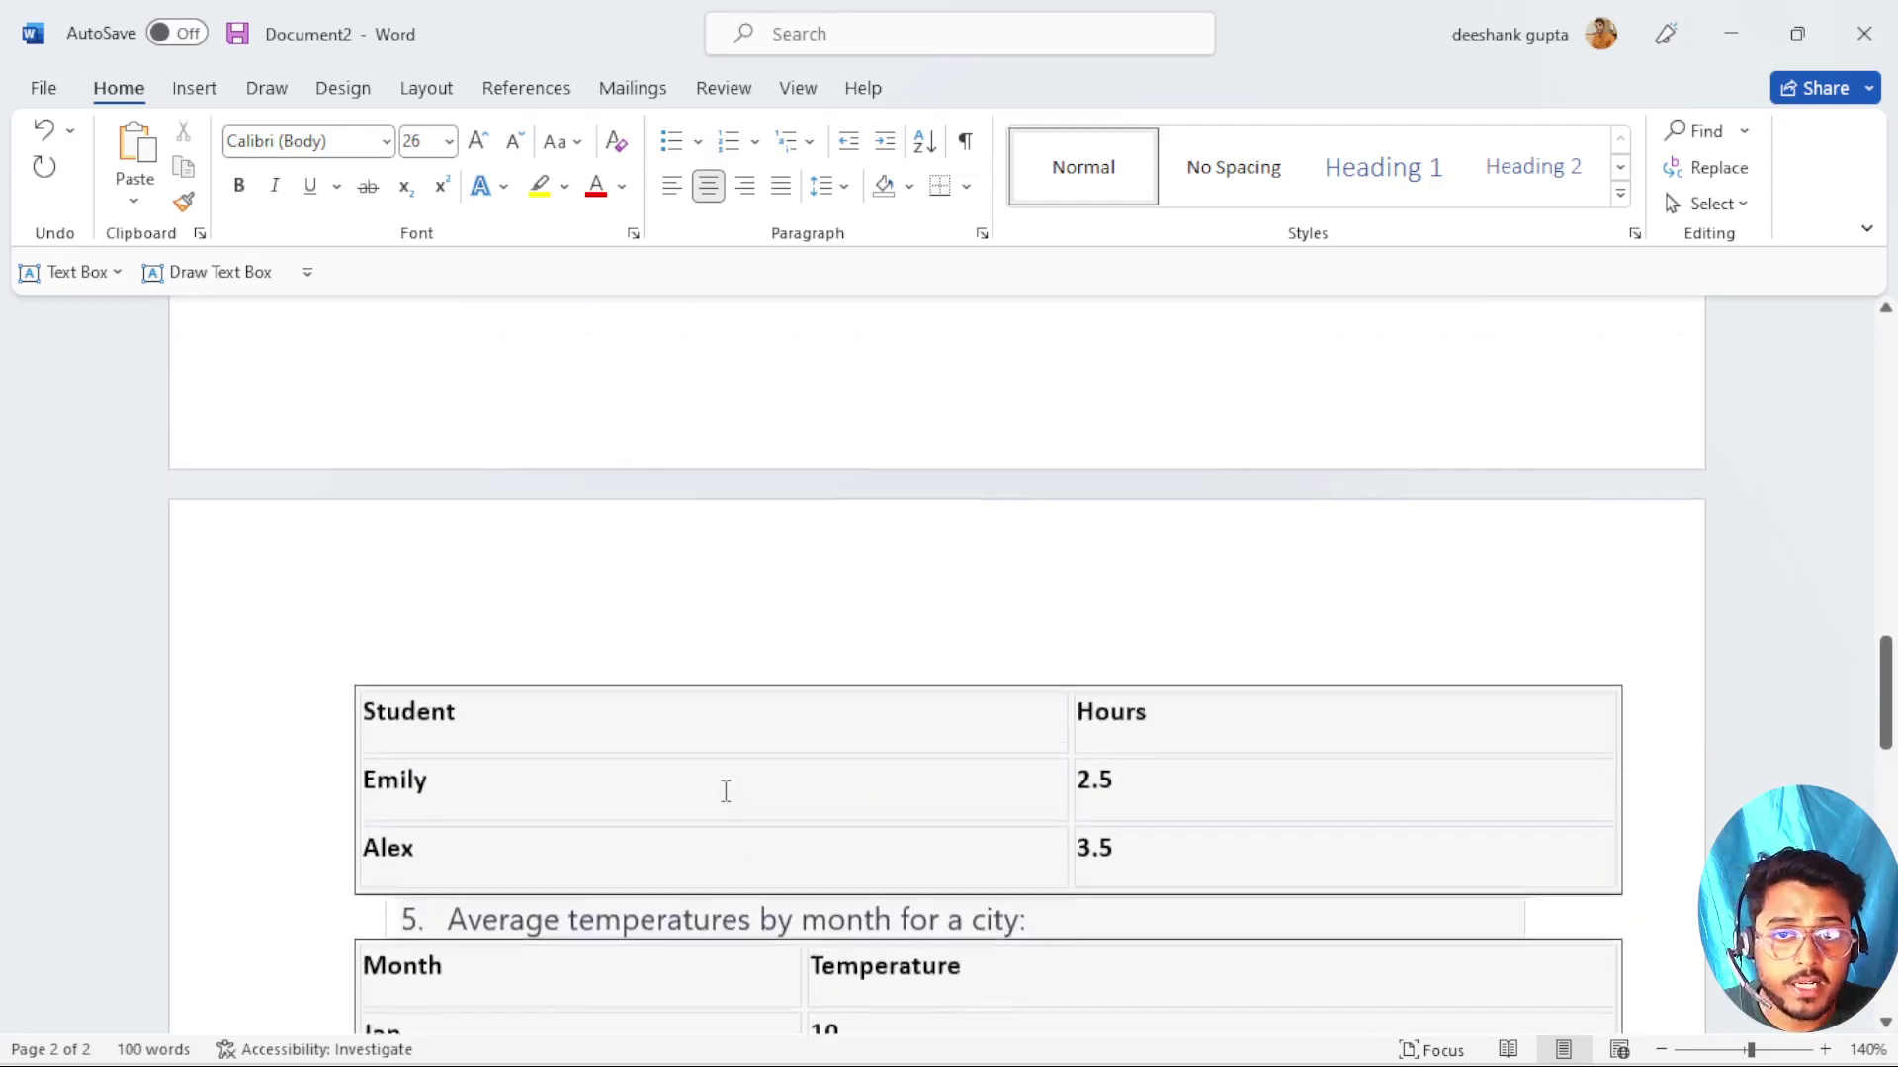
pyautogui.scroll(15, 725, 790)
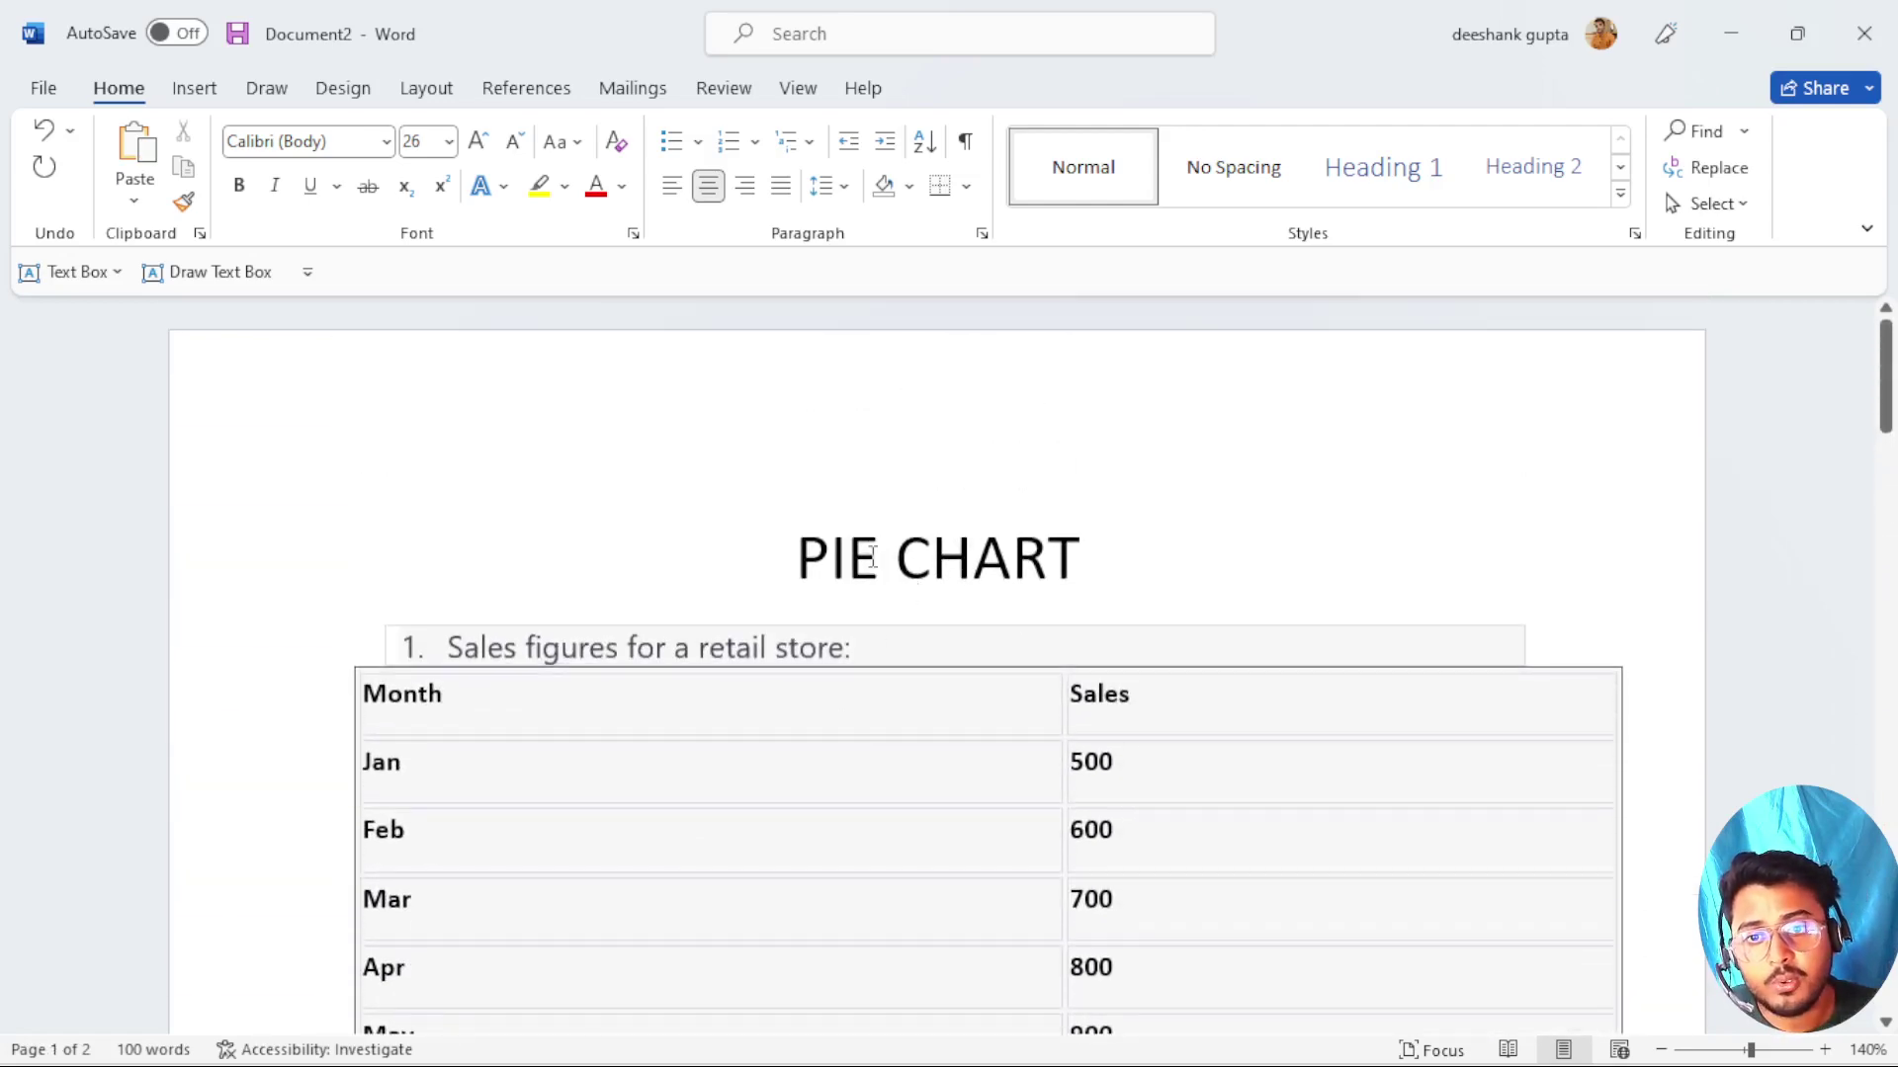
# Extend the heading to read PIE/BAR CHART and look through the question tables down to the end of the document.
pyautogui.write('/')
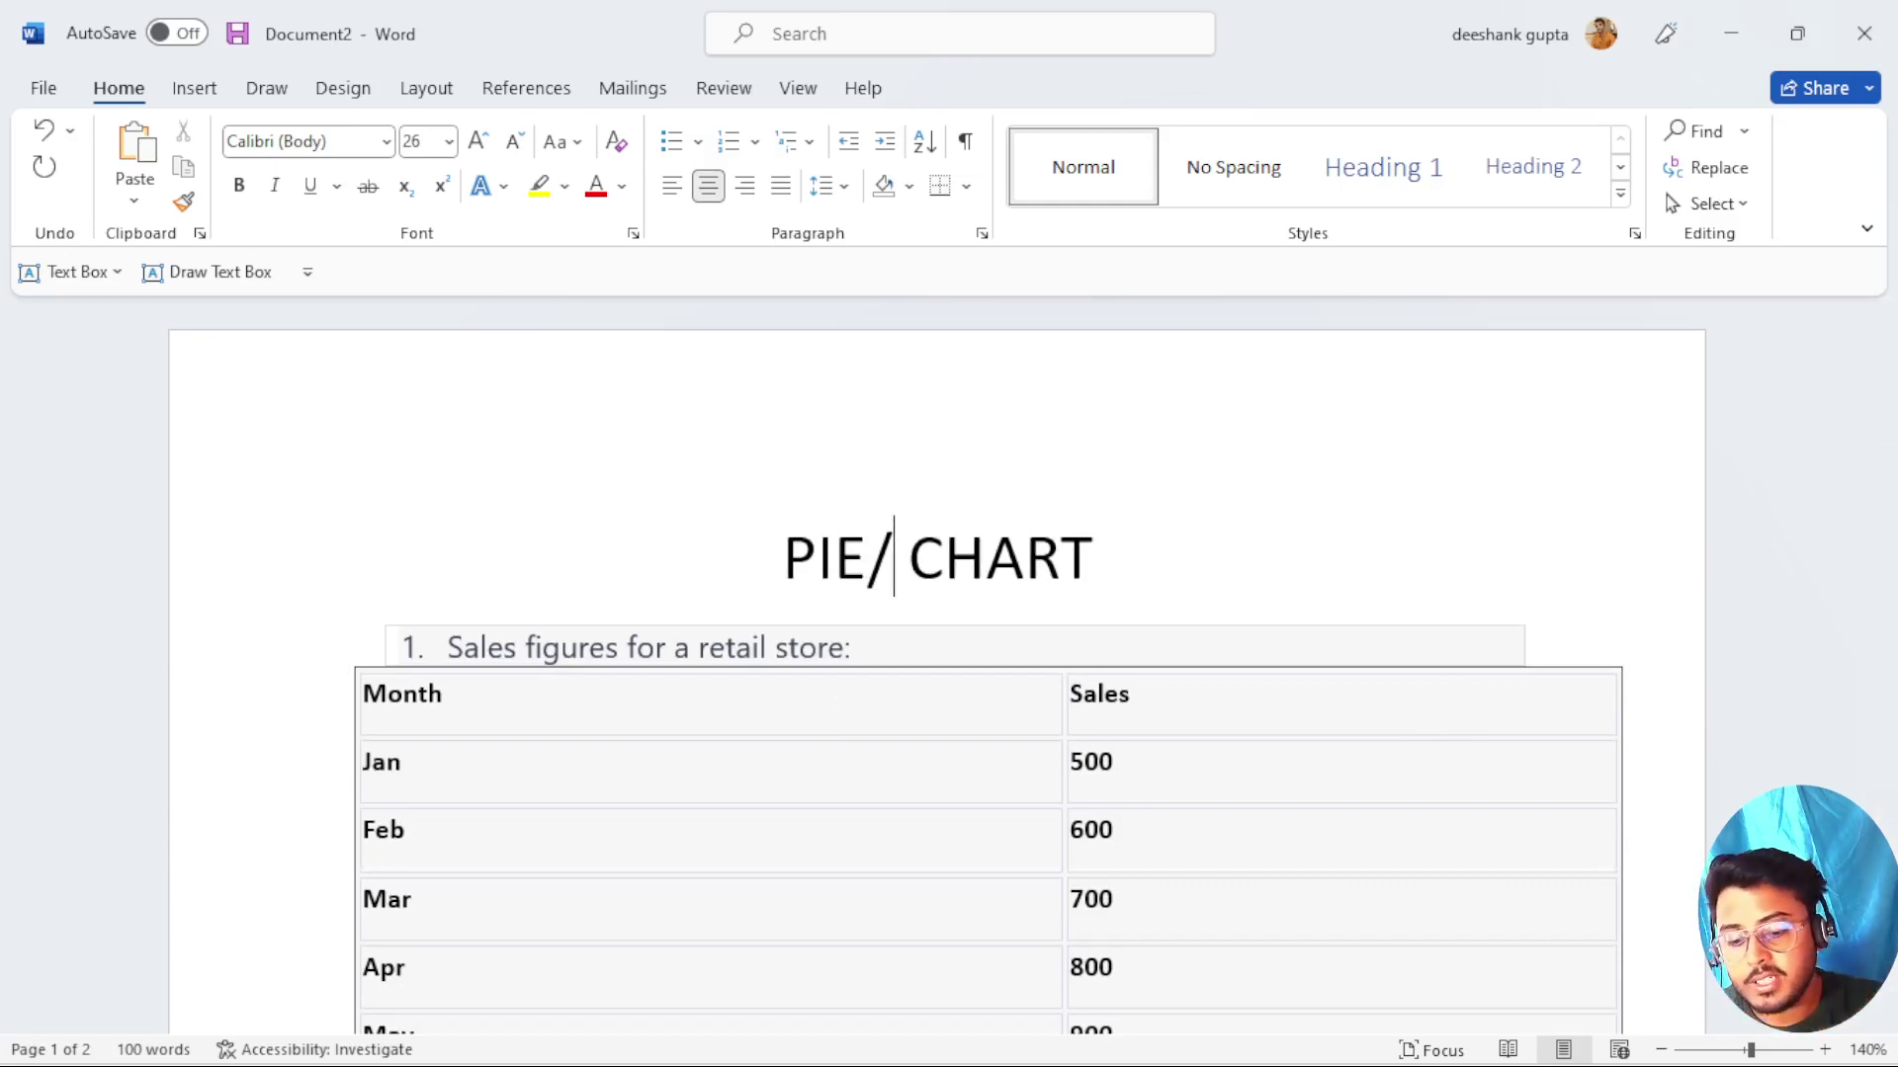
pyautogui.write('BAR')
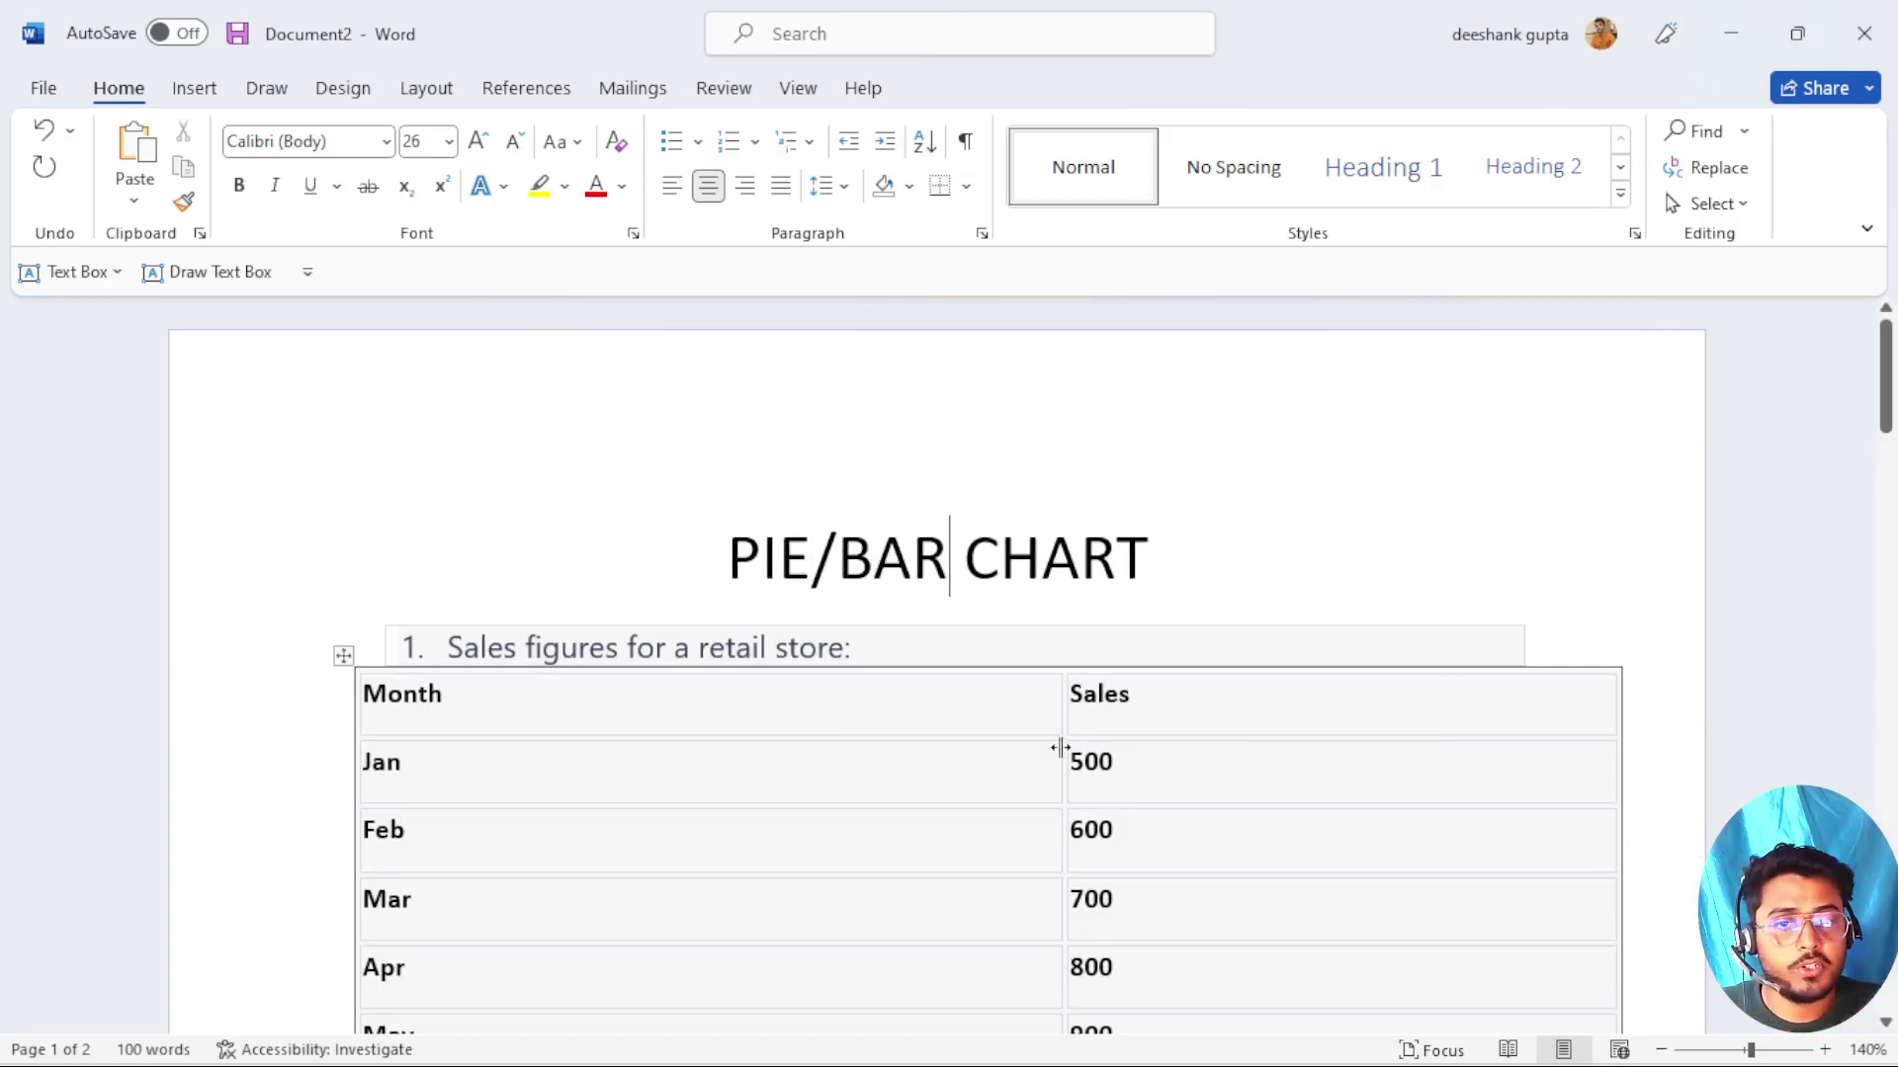
pyautogui.scroll(-5, 1060, 746)
pyautogui.scroll(-9, 1062, 733)
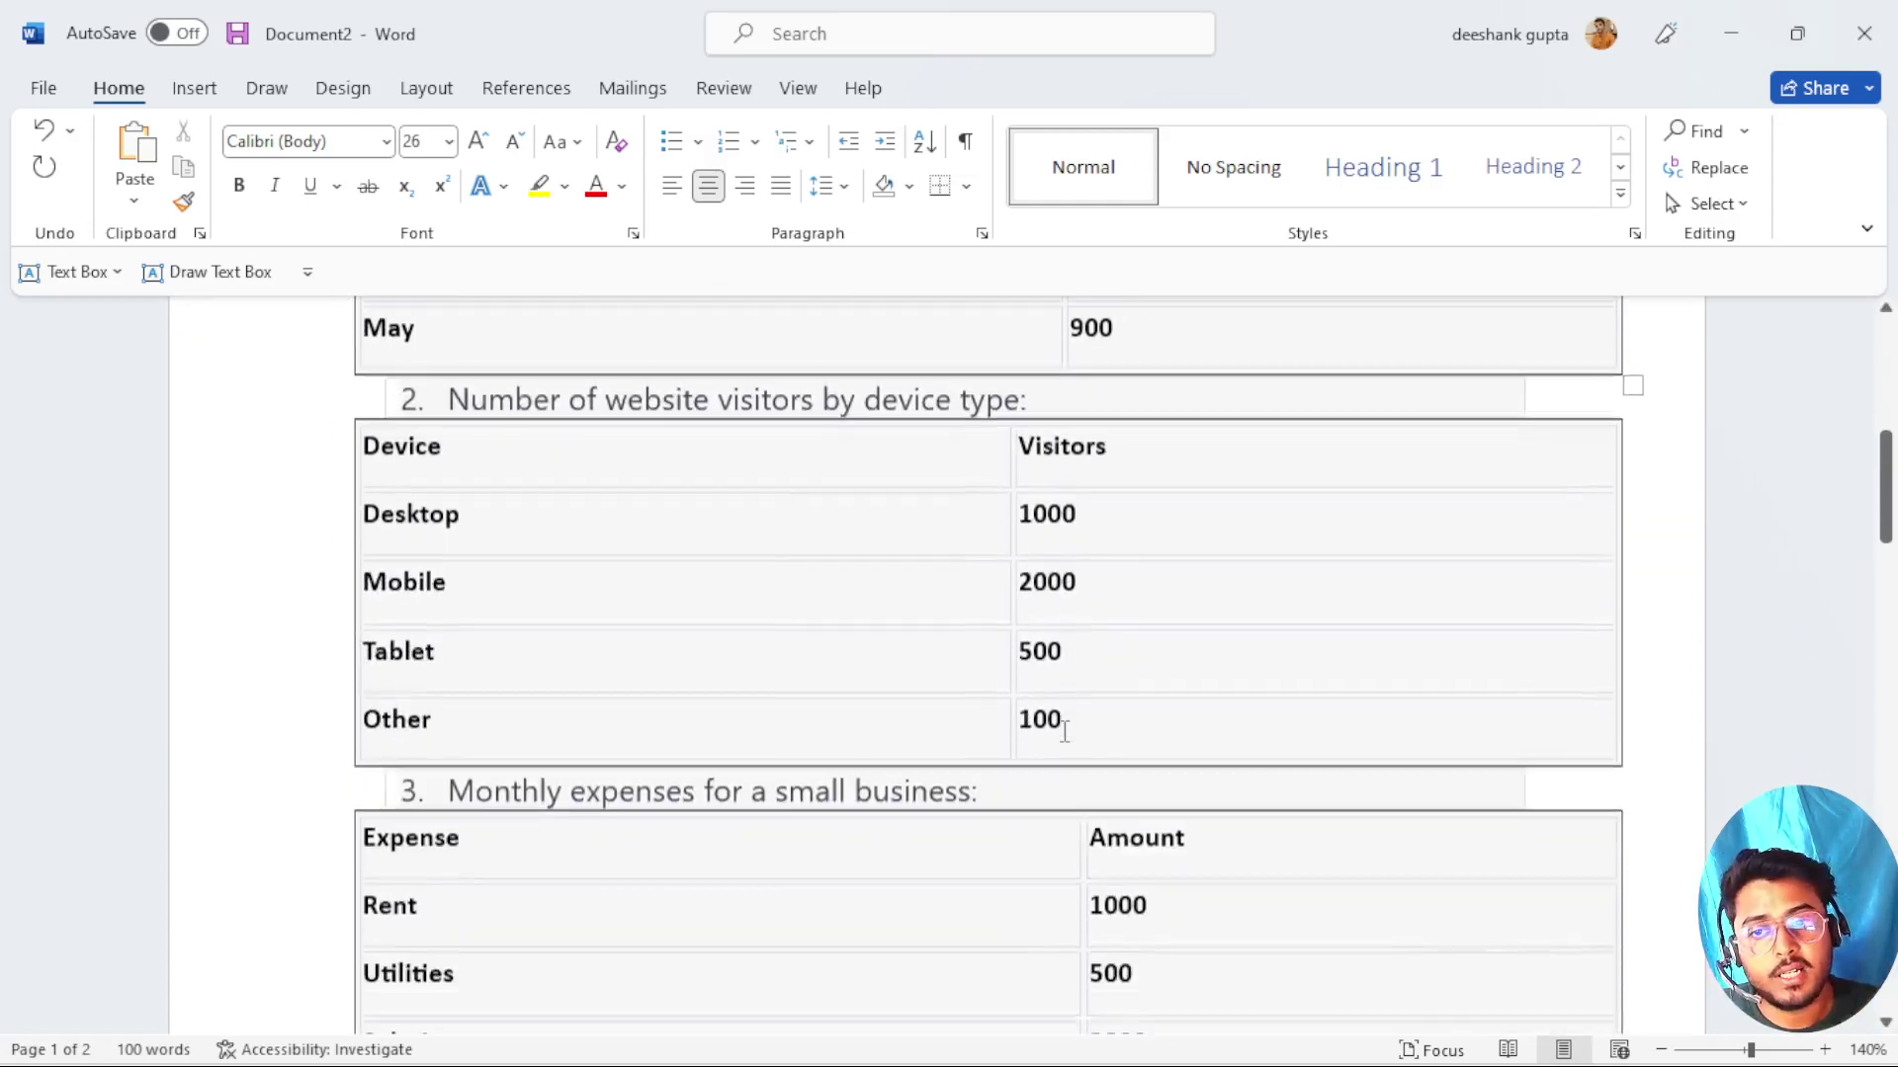
pyautogui.scroll(-15, 1070, 730)
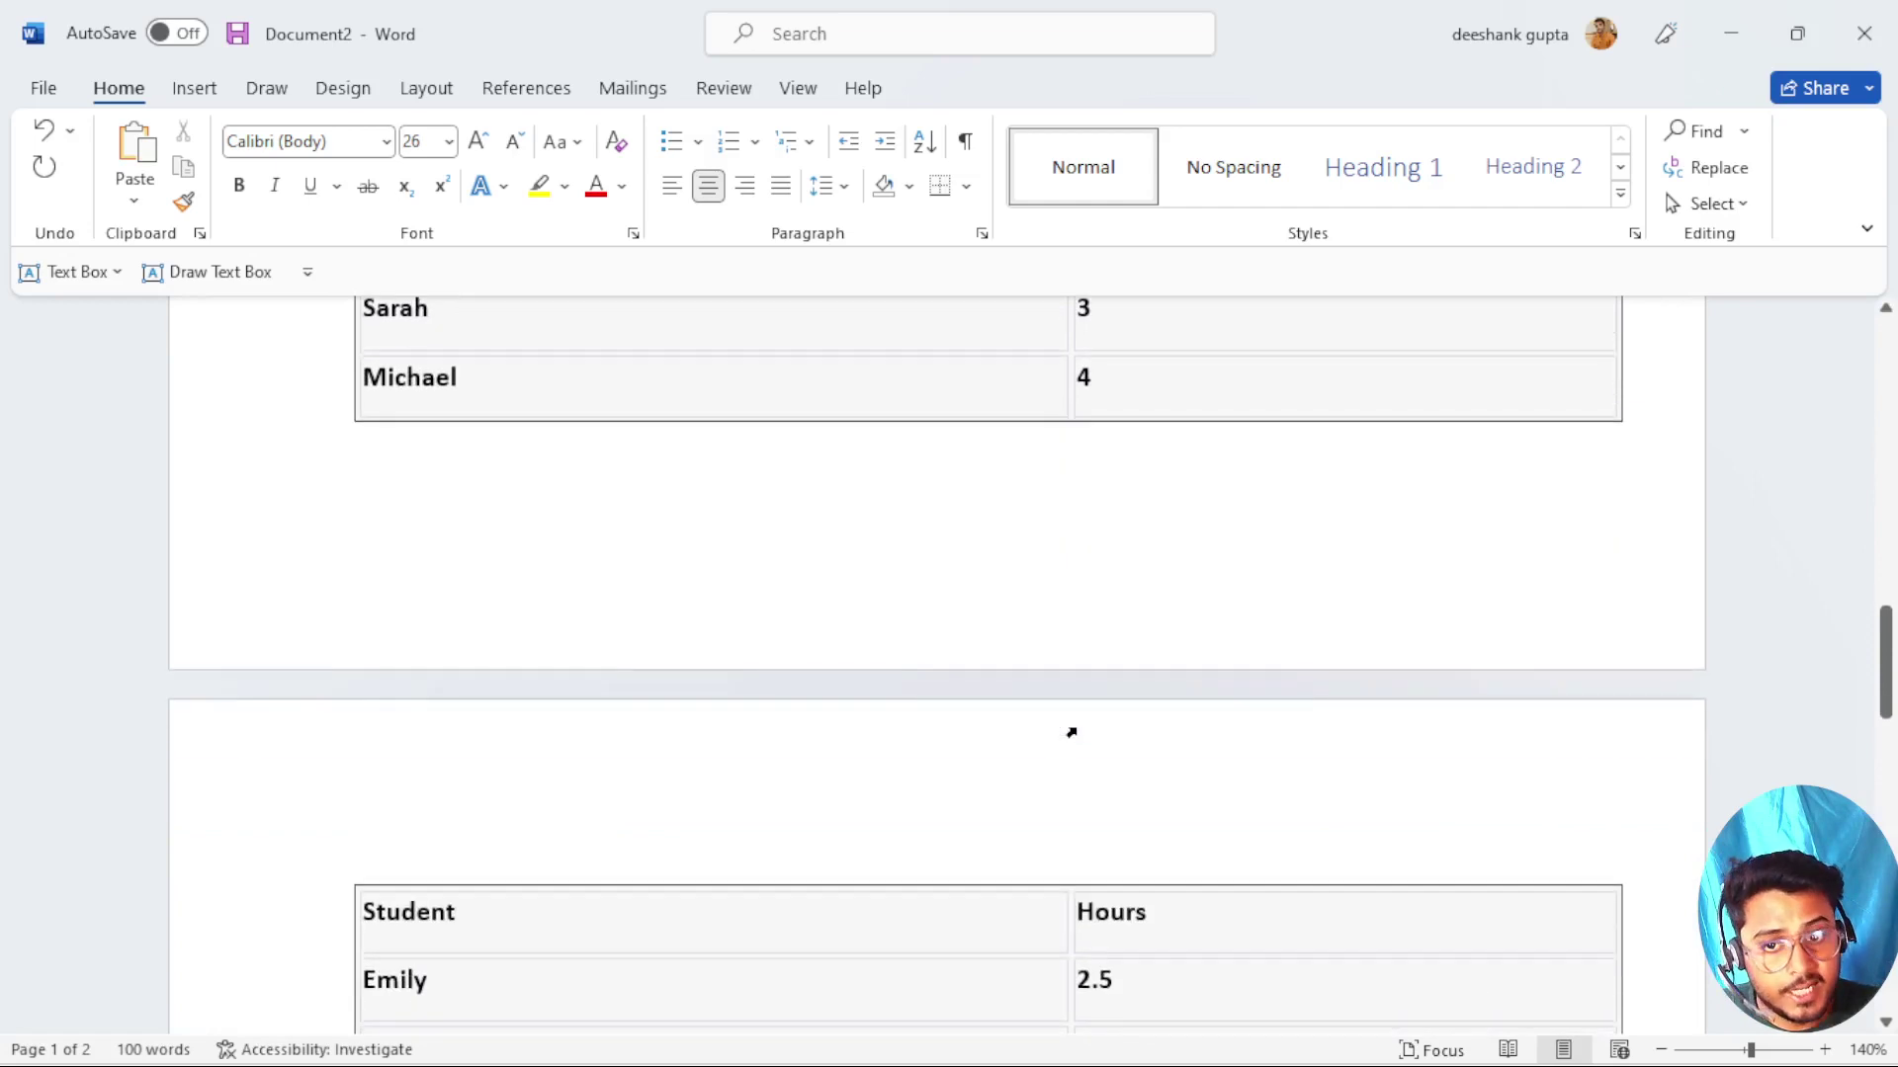
pyautogui.scroll(-10, 1078, 729)
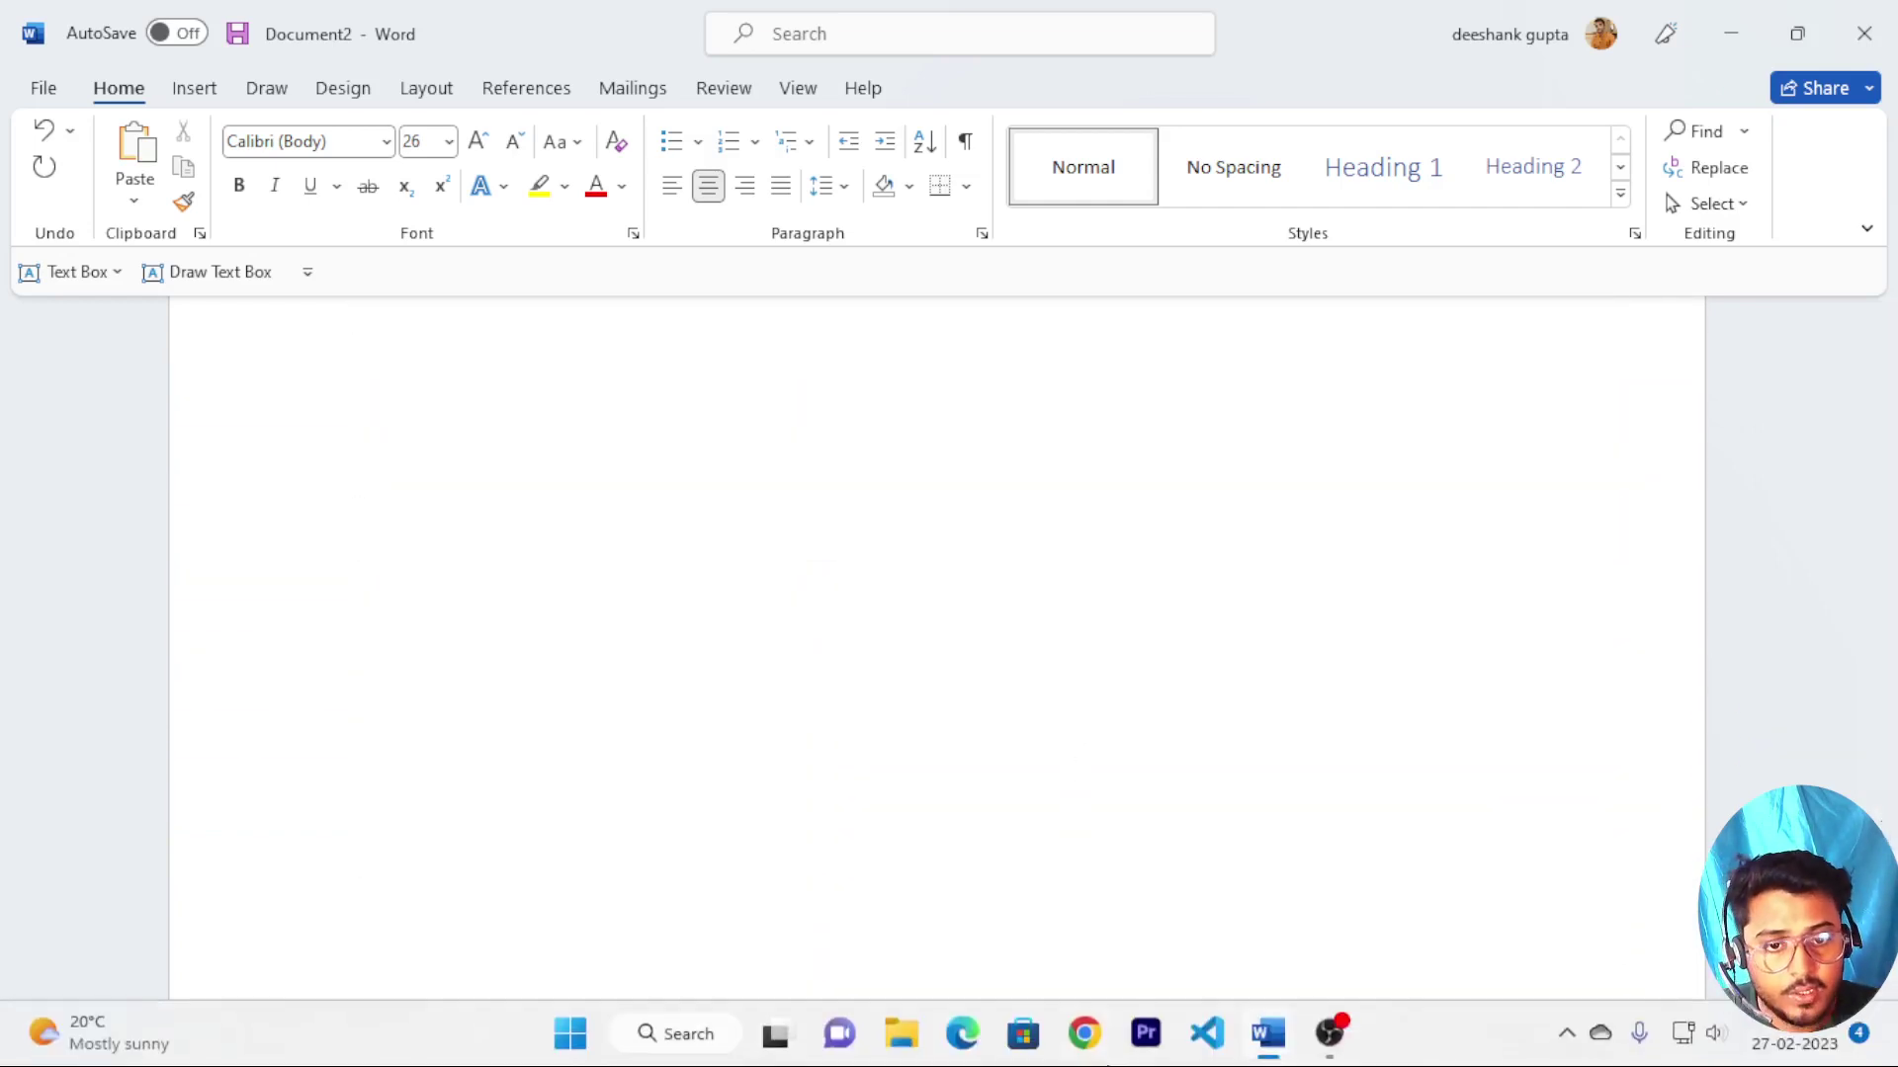
pyautogui.moveTo(1087, 1046)
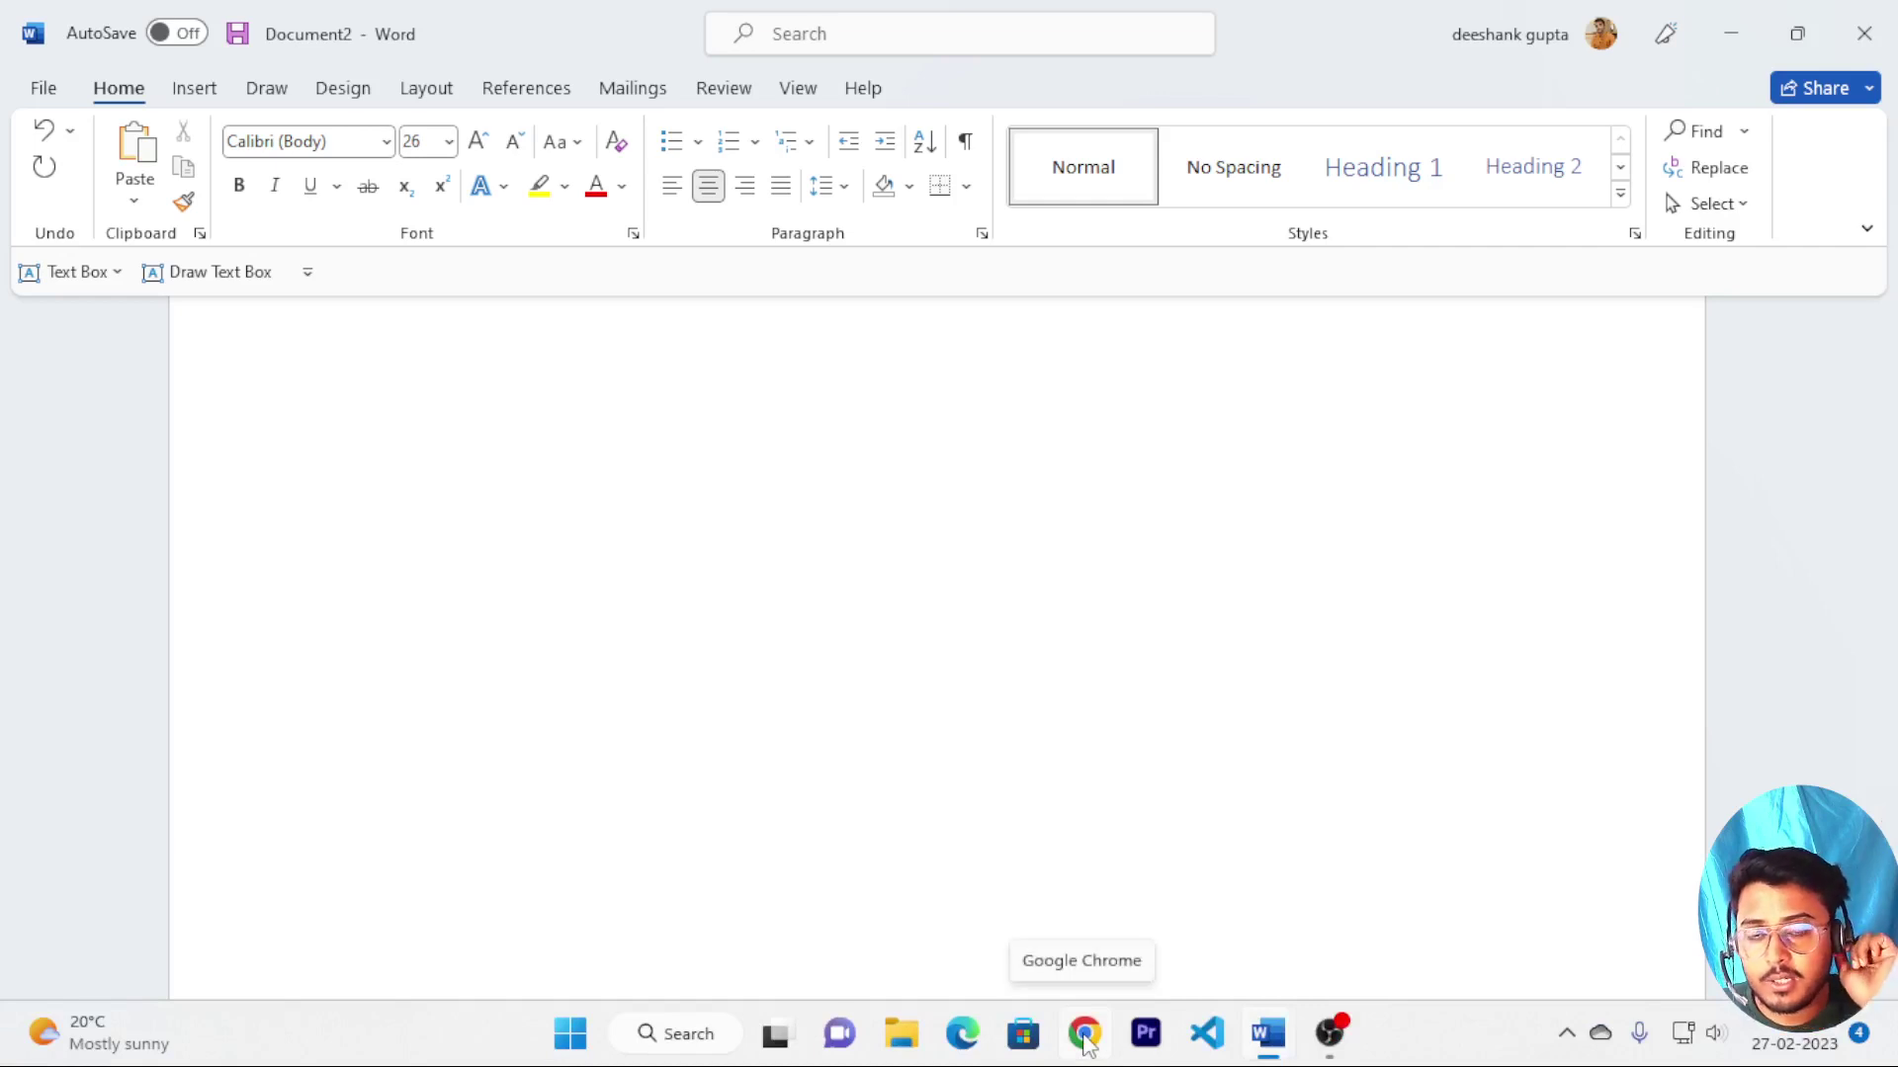
pyautogui.moveTo(1331, 1043)
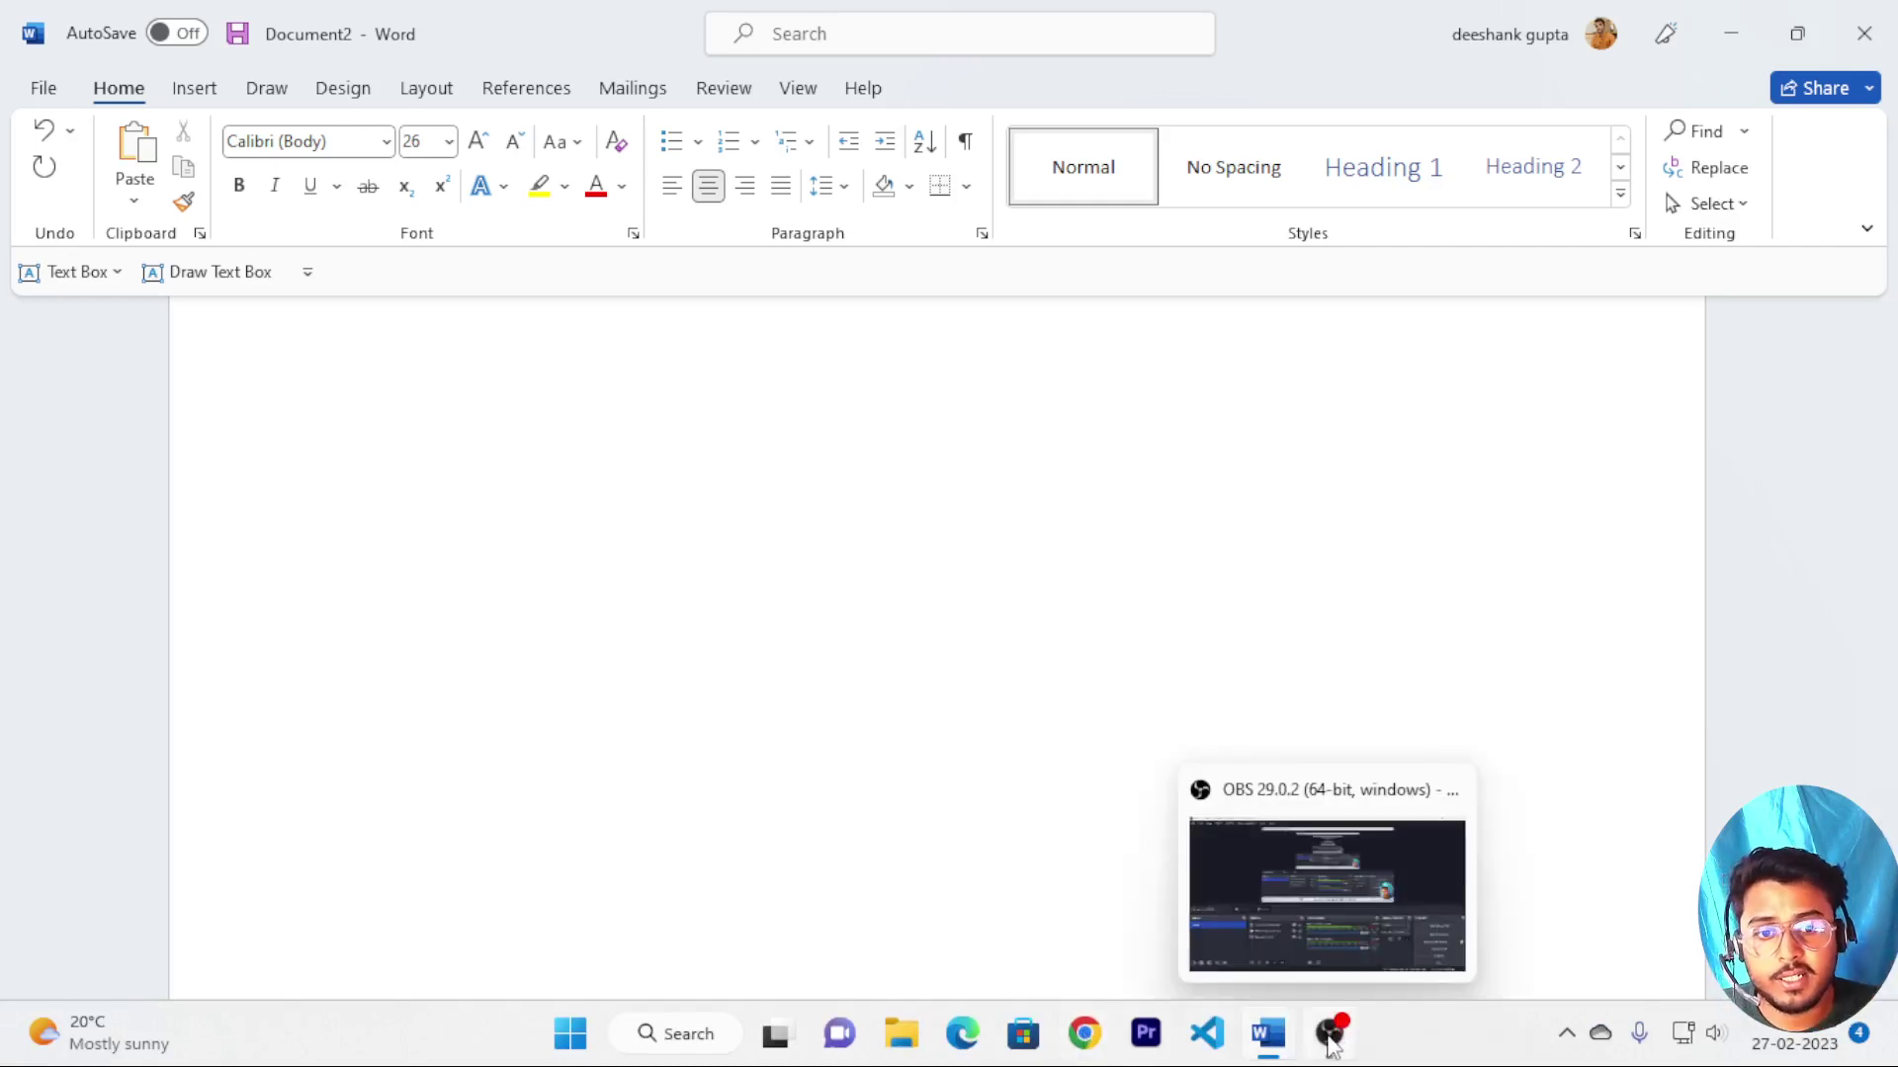
pyautogui.click(1332, 1043)
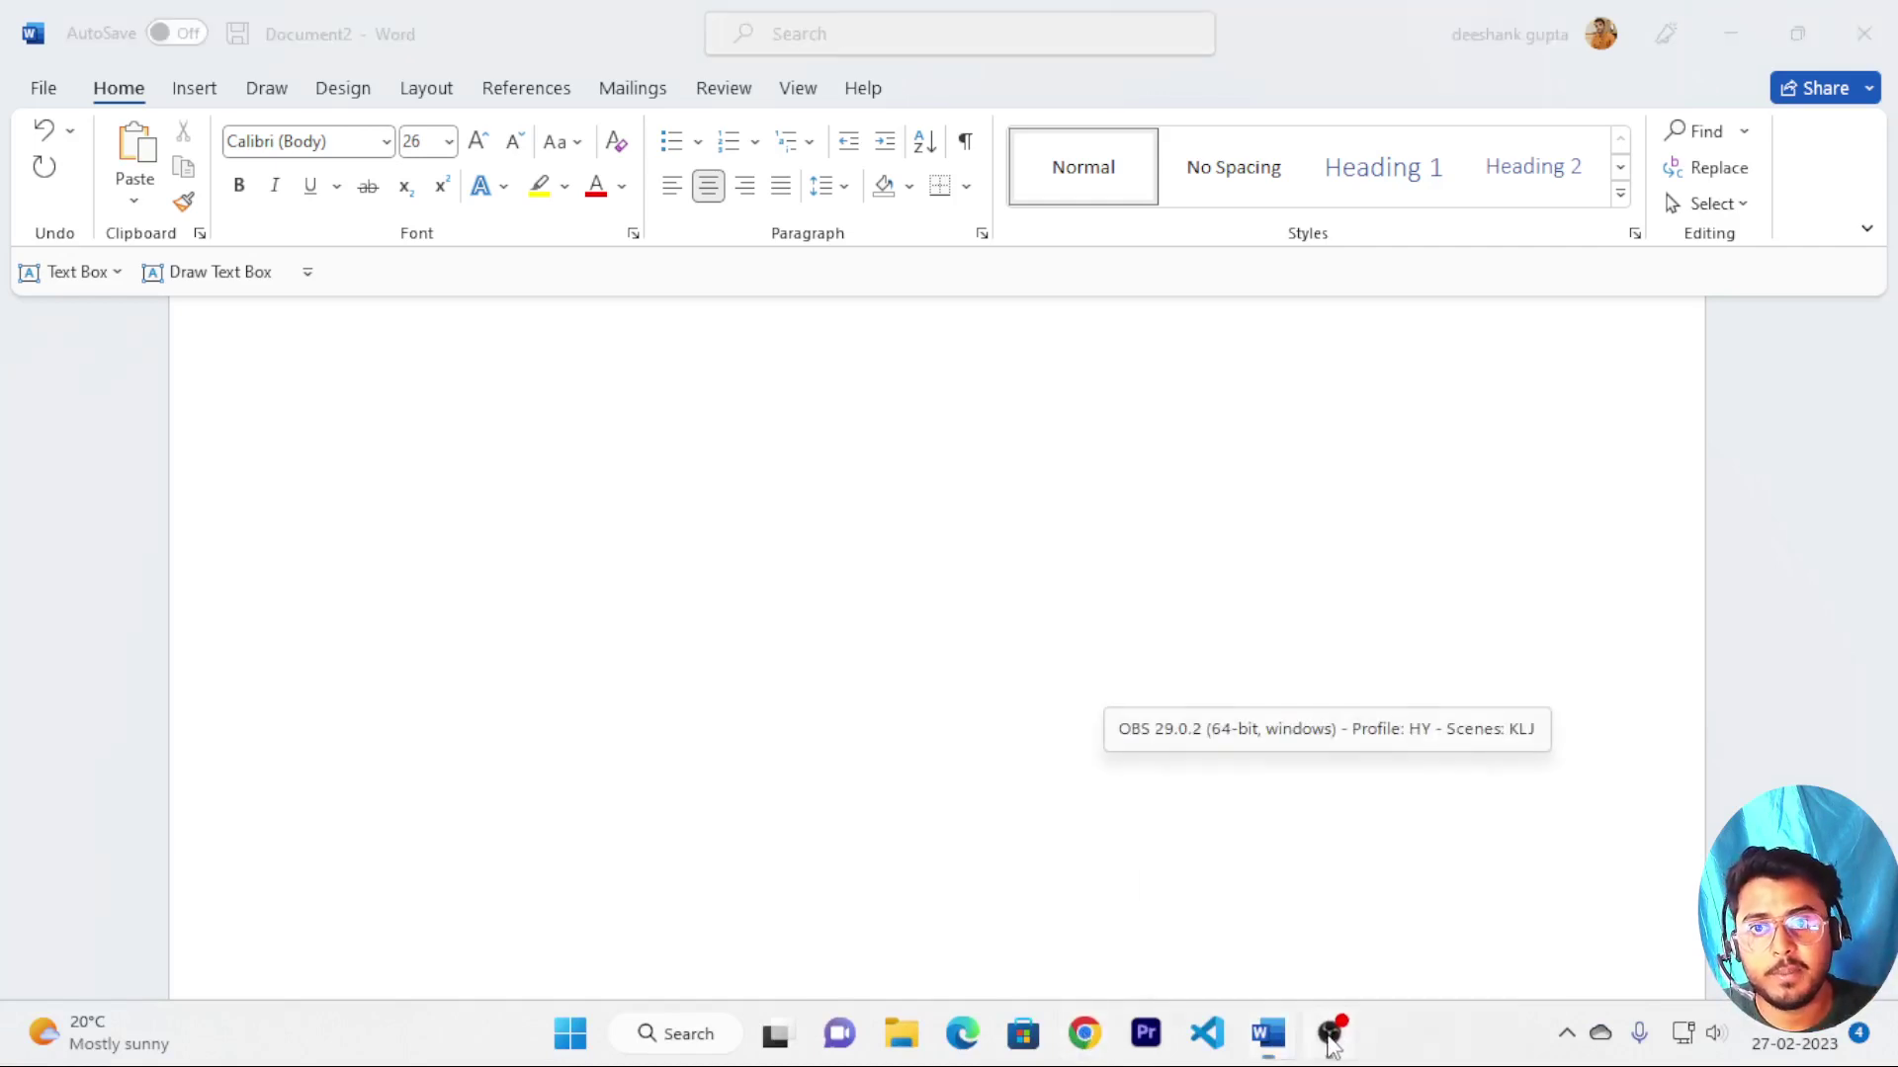